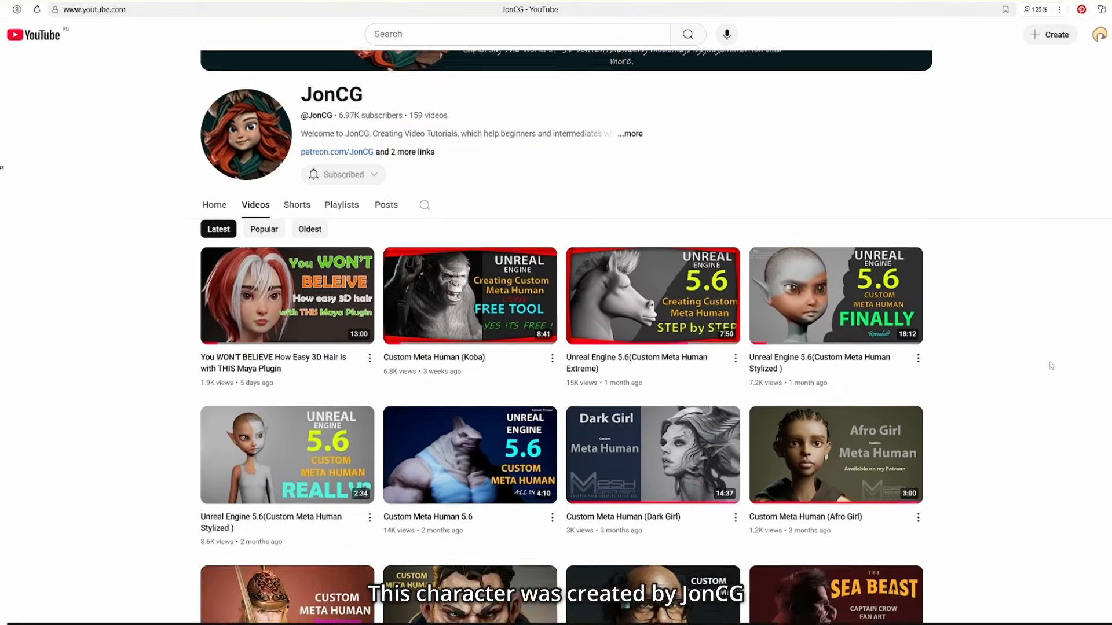
scroll(1052, 366, down, 6)
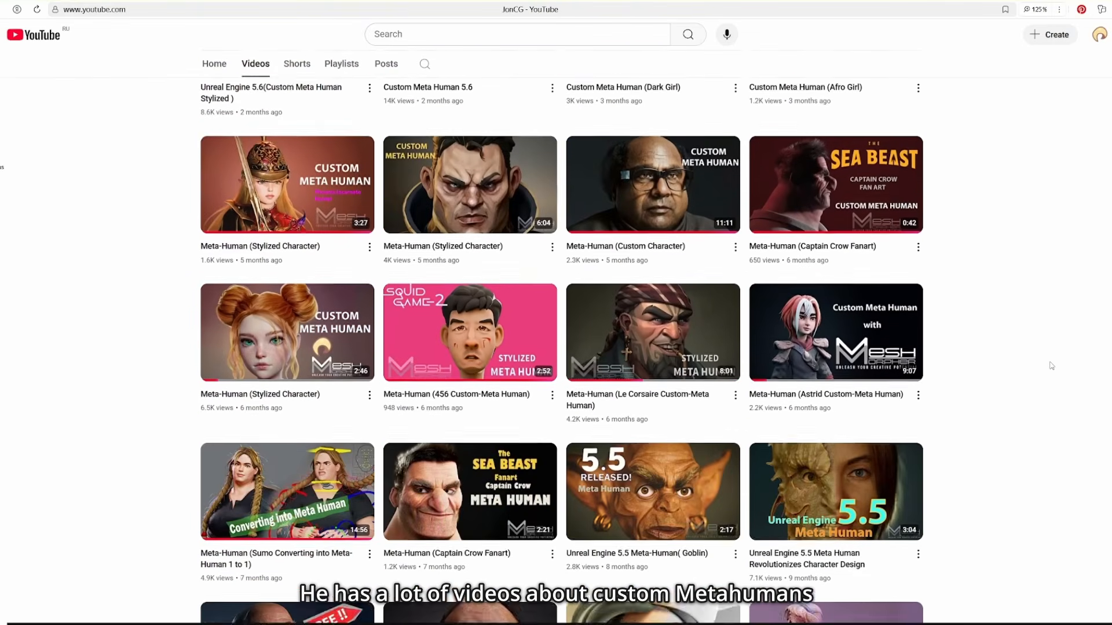
mouse_move(890, 321)
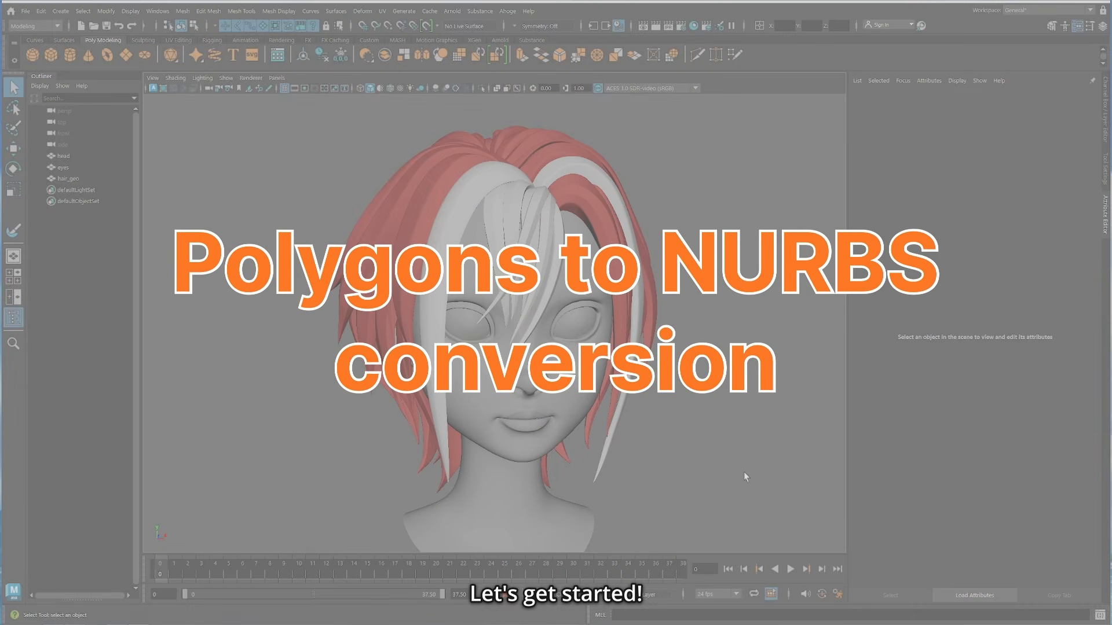
Step: Separate the hair_geo mesh into individual strands and delete its construction history
alt+drag(760, 469, 556, 466)
click(592, 235)
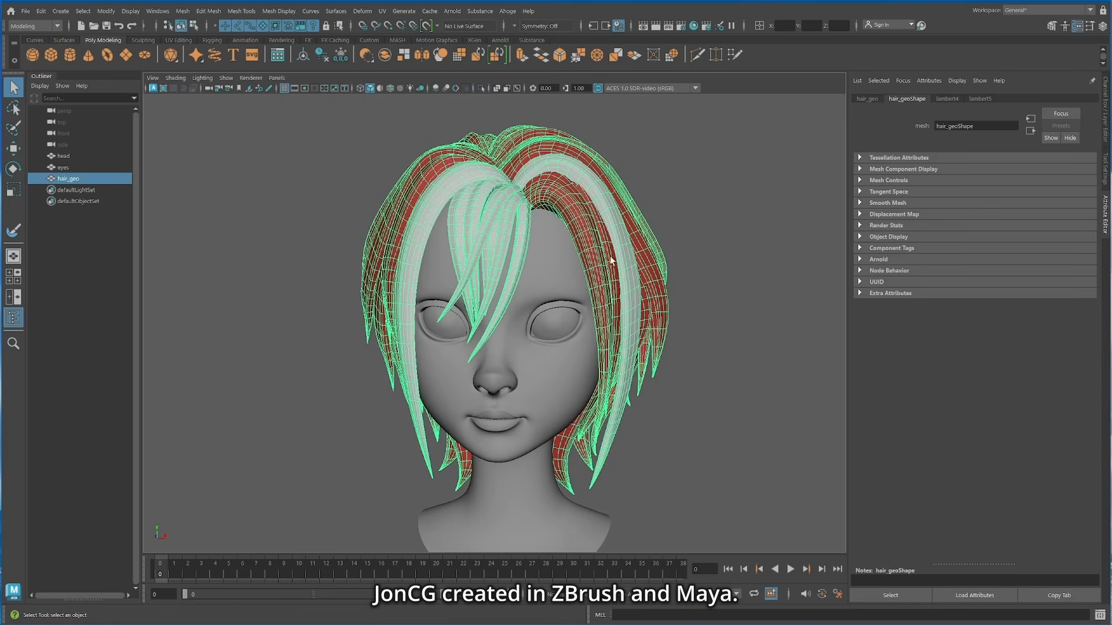
alt+drag(699, 526, 764, 471)
click(481, 88)
click(756, 498)
click(481, 88)
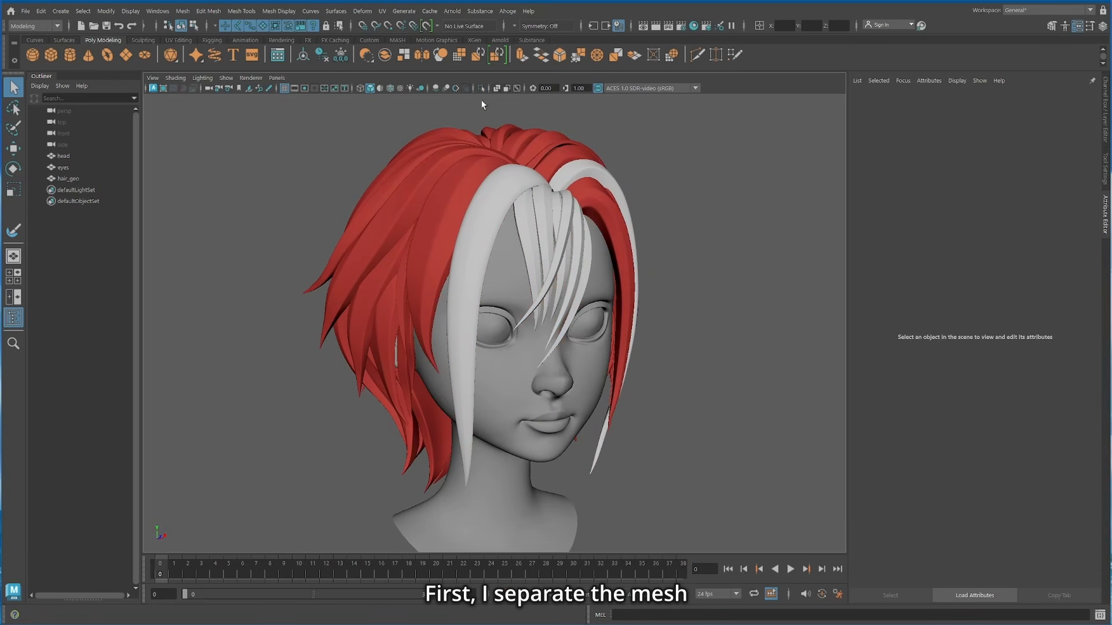
click(475, 242)
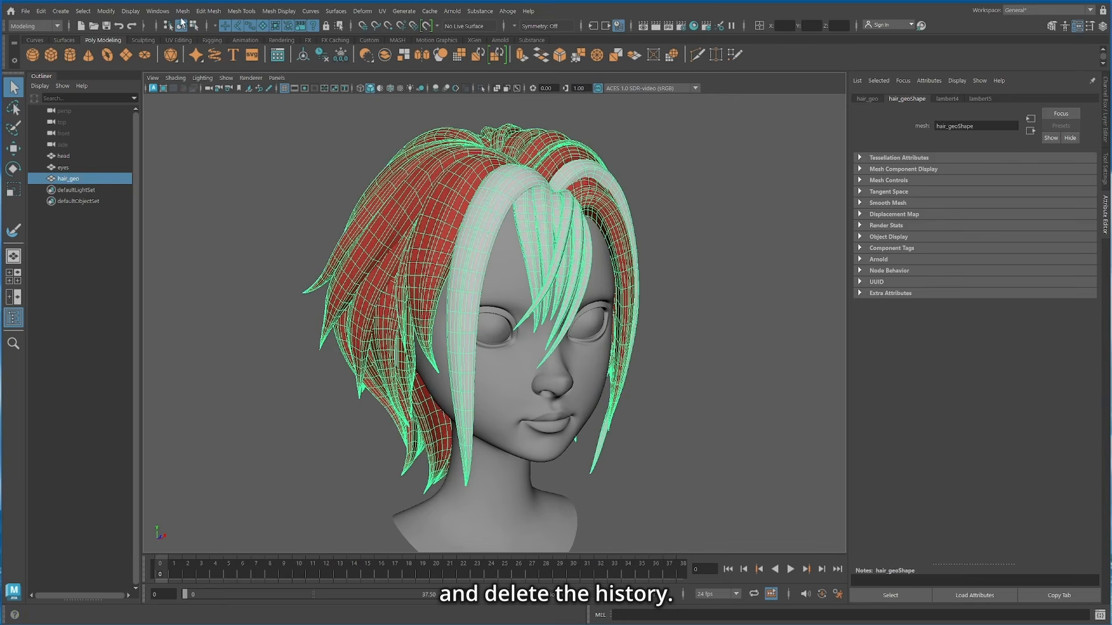
click(183, 11)
click(203, 65)
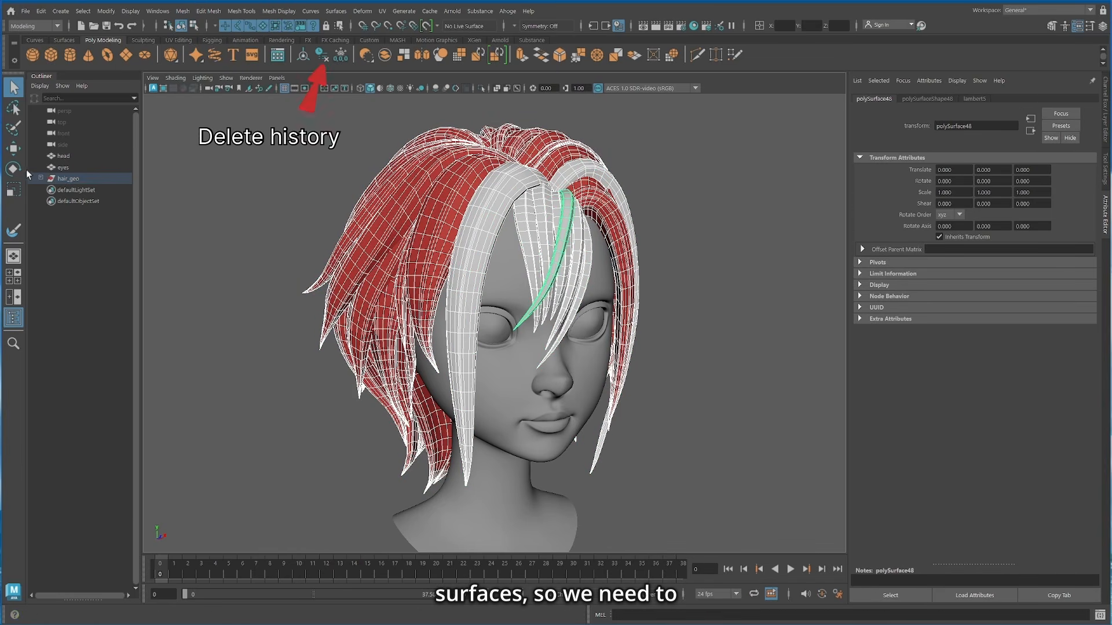
Step: Isolate one red front strand and inspect its shape and UV layout in the UV Editor
click(442, 243)
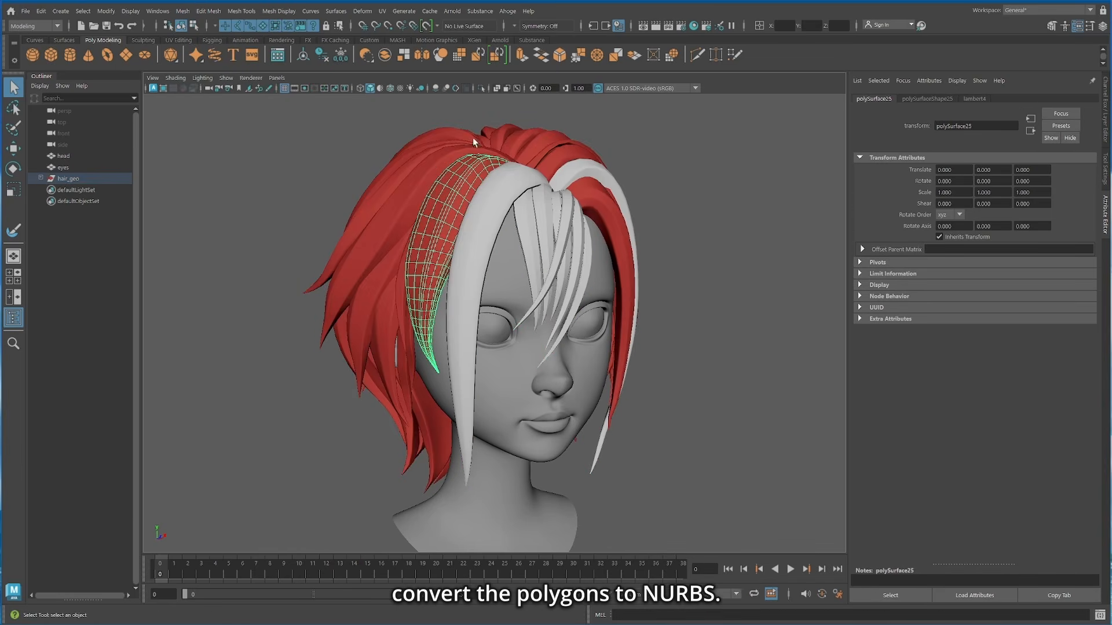
click(481, 88)
alt+drag(491, 161, 436, 313)
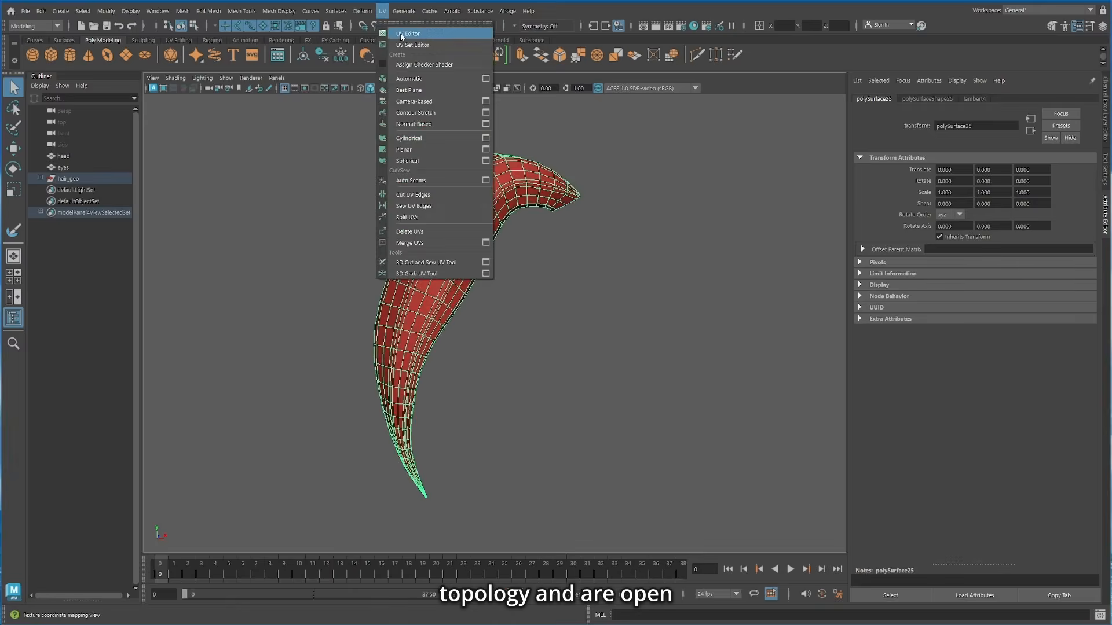
click(417, 29)
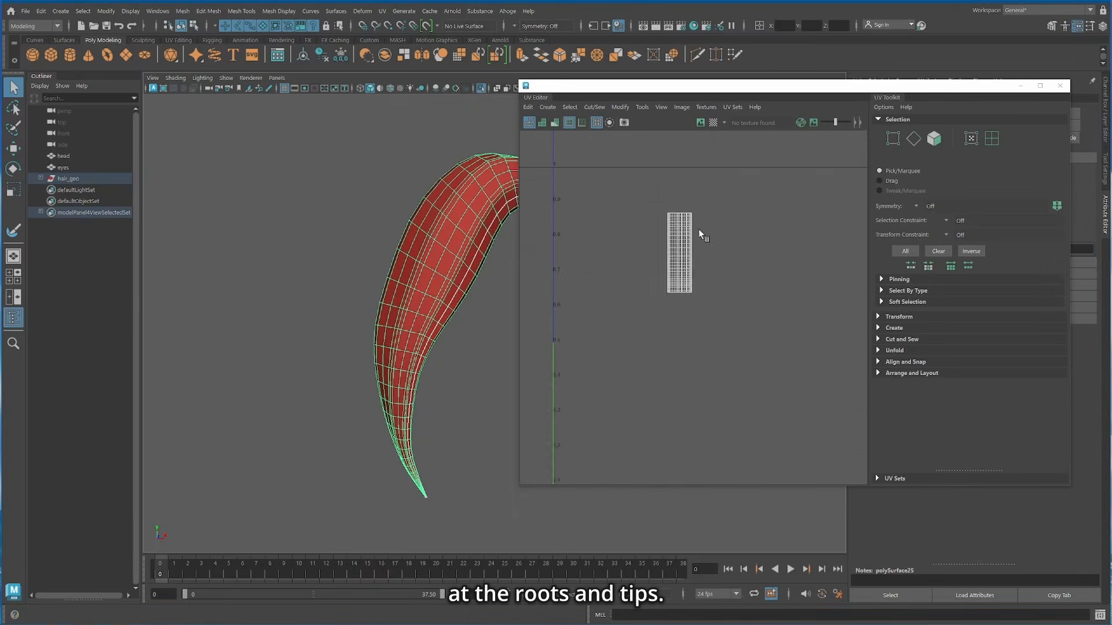
click(1061, 86)
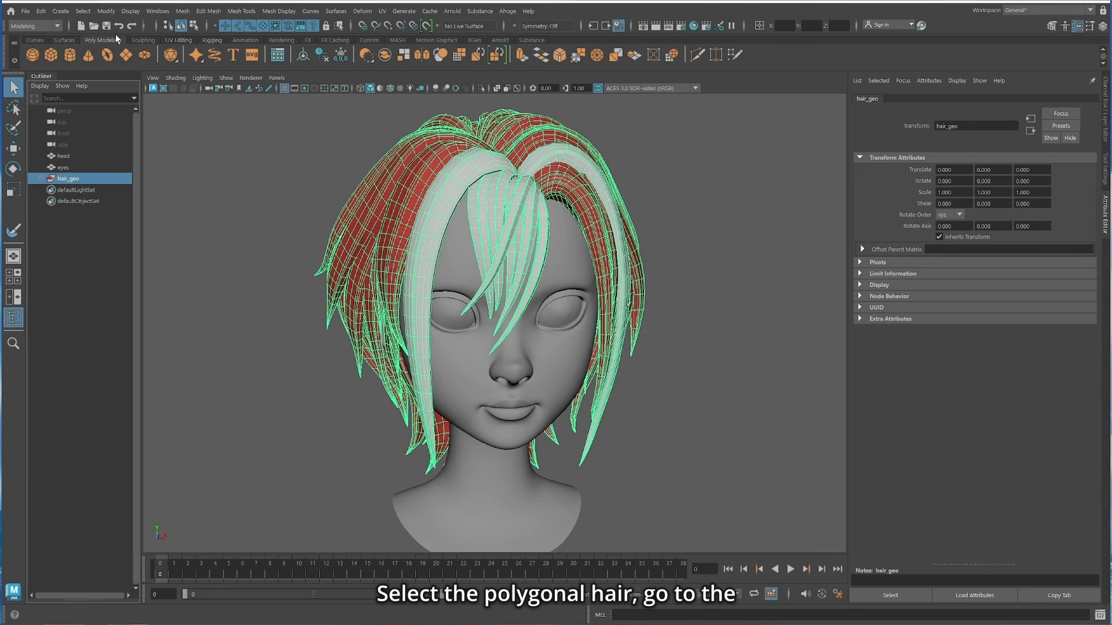
Step: Convert the hair_geo polygons to subdiv surfaces with maximum base mesh faces 10000 and maximum edges per vertex 50
click(106, 11)
mouse_move(156, 310)
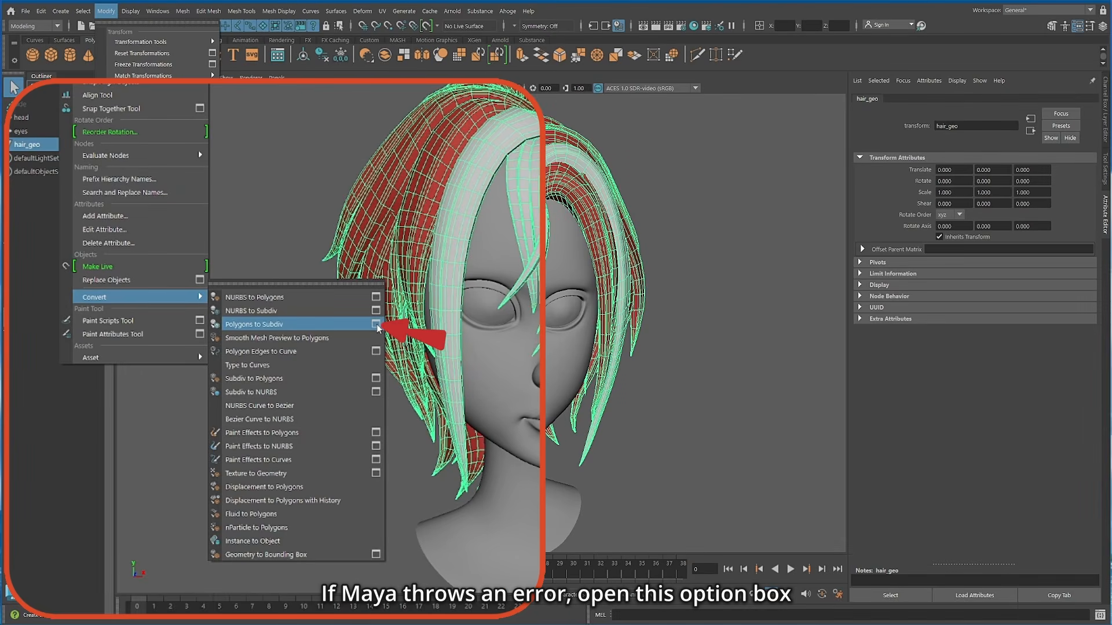
click(376, 325)
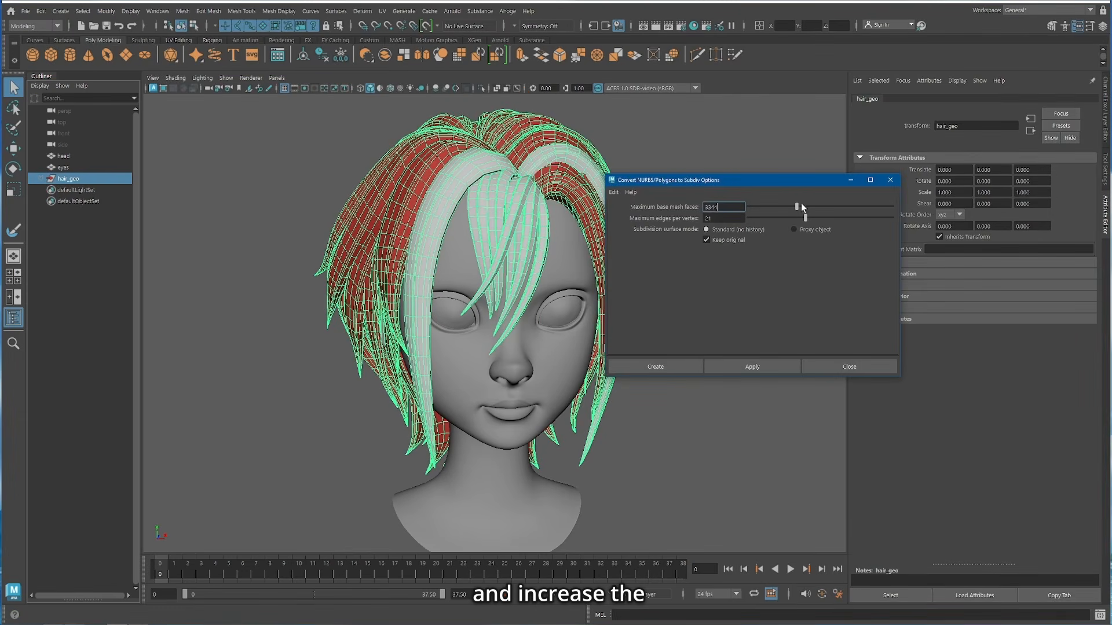
drag(799, 207, 889, 213)
click(894, 218)
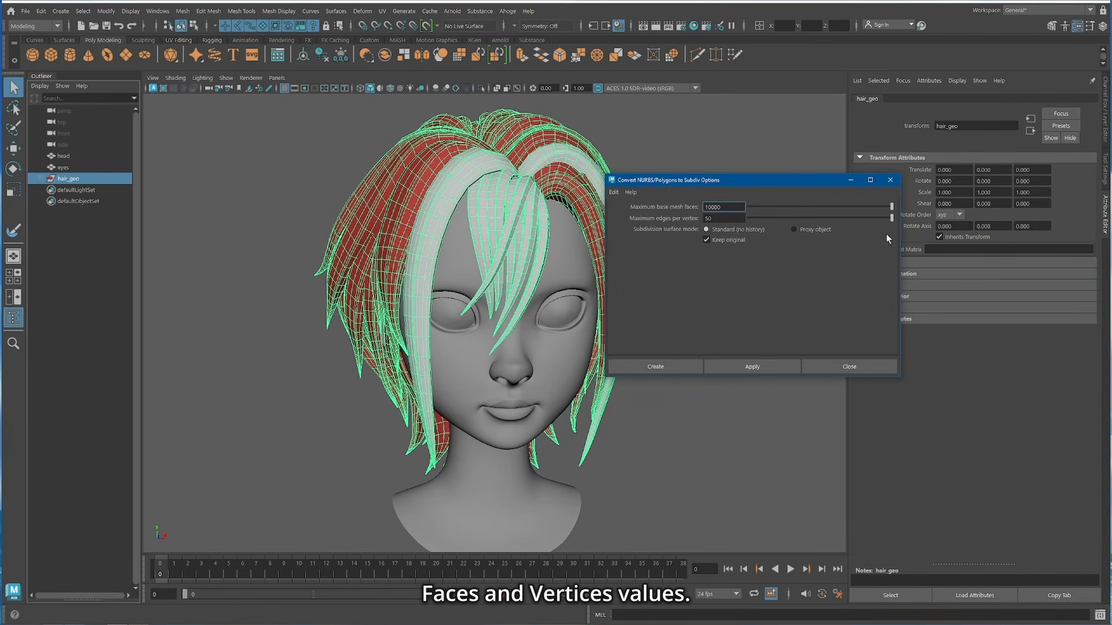
click(747, 366)
click(841, 367)
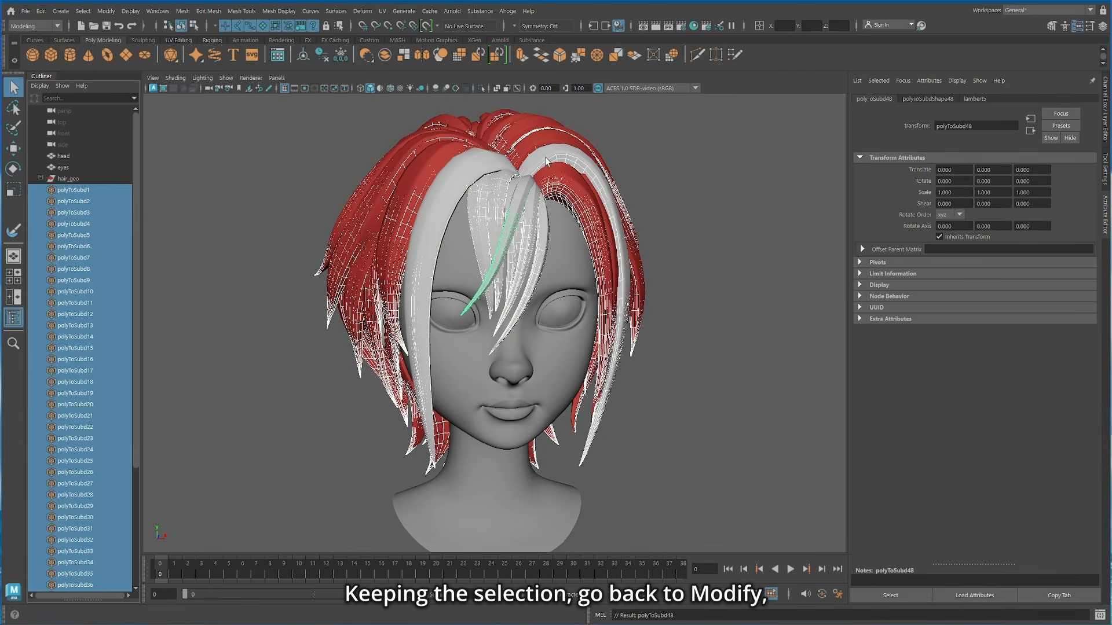
Step: Convert the selected polyToSubd surfaces from subdiv to NURBS
click(107, 11)
mouse_move(174, 306)
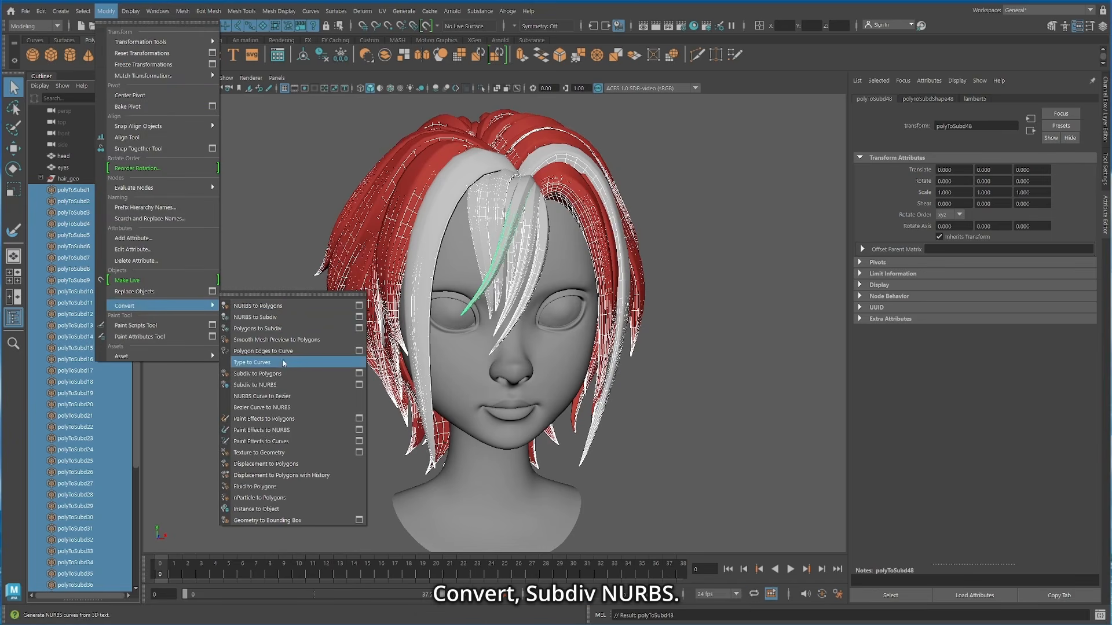
click(277, 386)
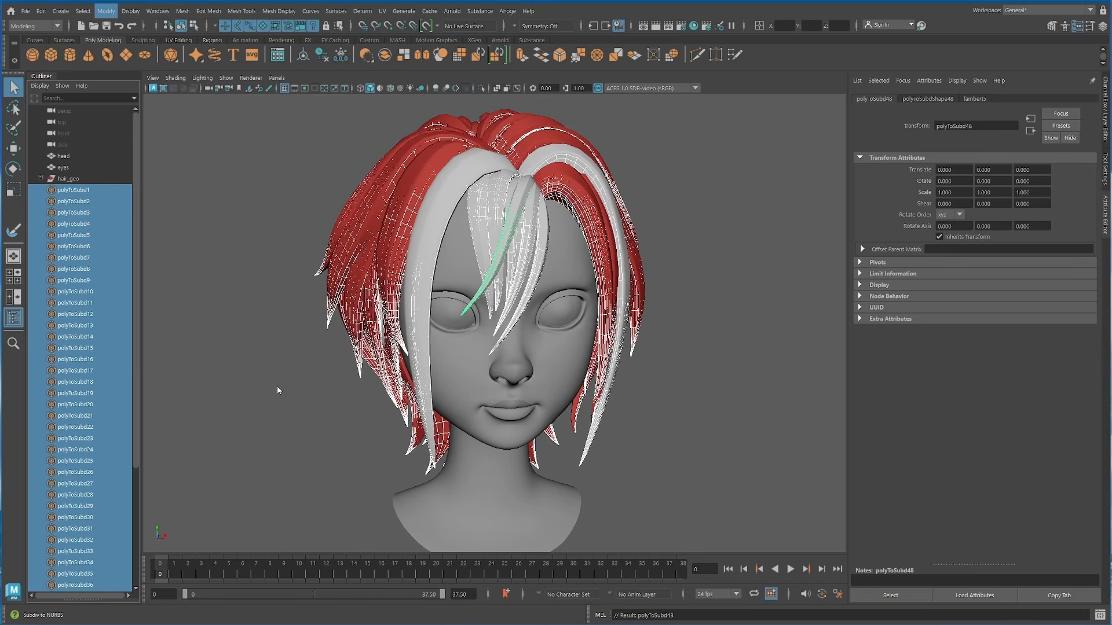
Step: Group the converted NURBS surfaces and delete the leftover polyToSubd groups
click(482, 88)
right_drag(519, 290, 600, 511)
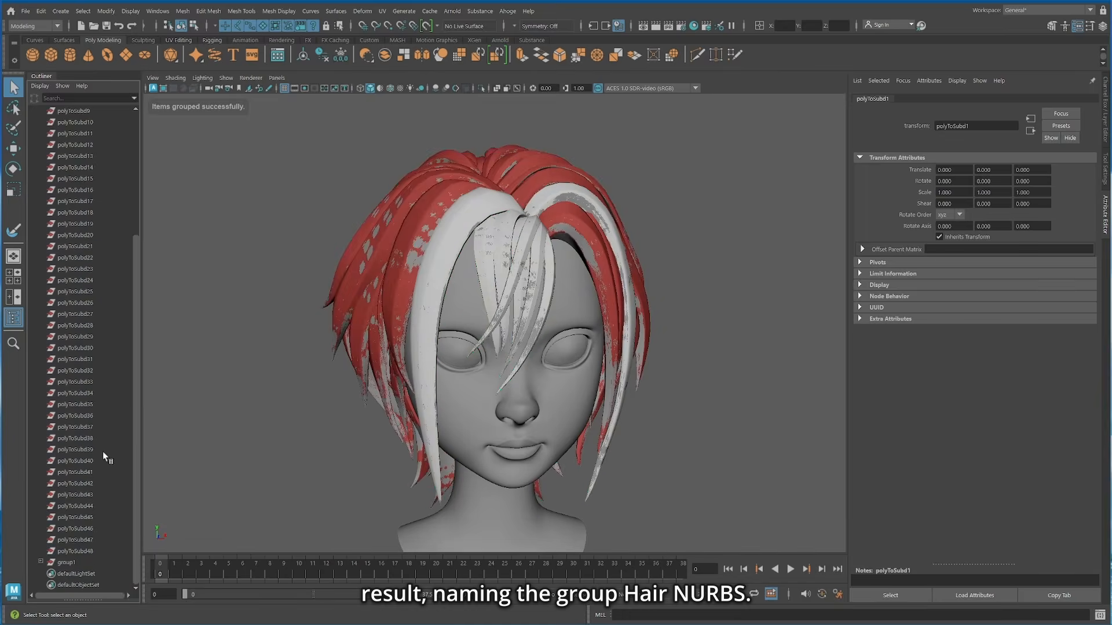
shift+click(75, 551)
key(Delete)
Step: Hide the hair_geo group and rename the group of NURBS strands to hair_nurbs
click(68, 179)
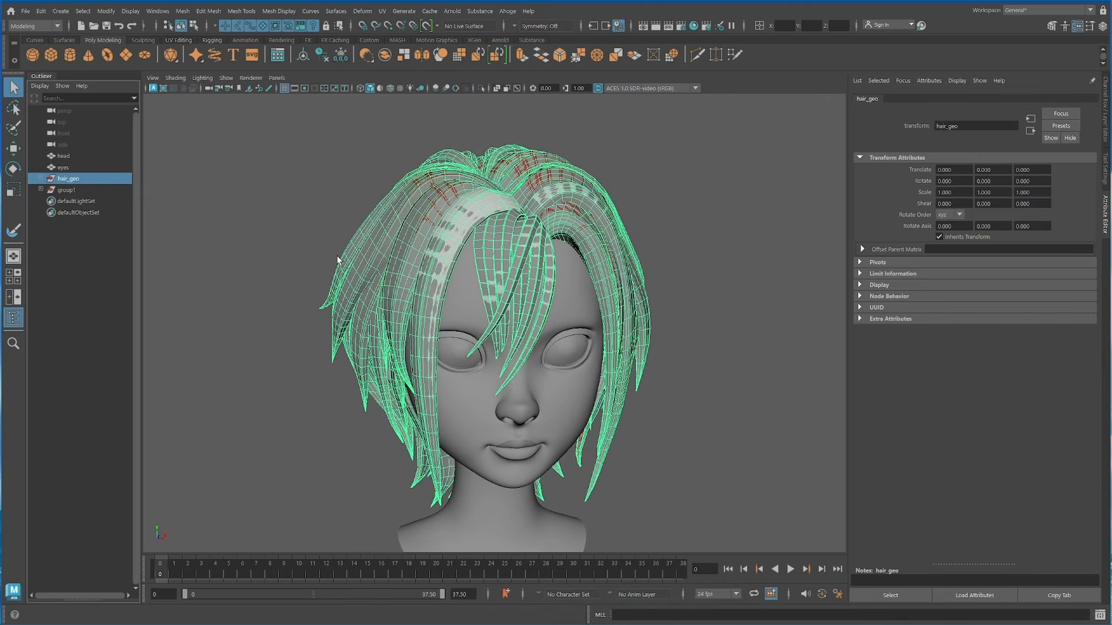
key(ctrl+h)
double_click(77, 189)
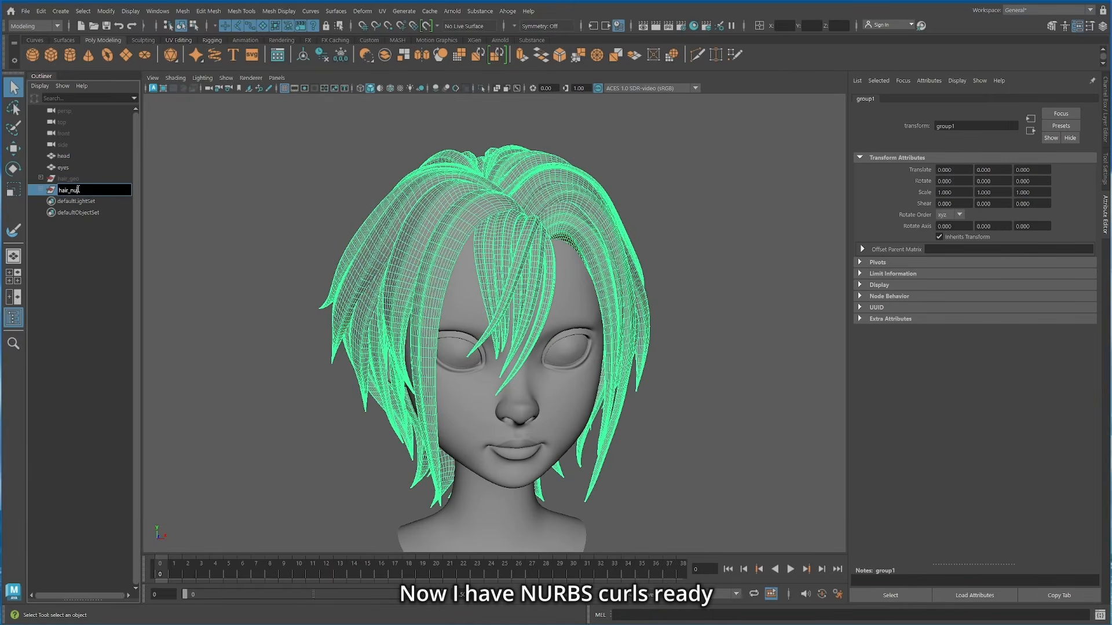
click(736, 246)
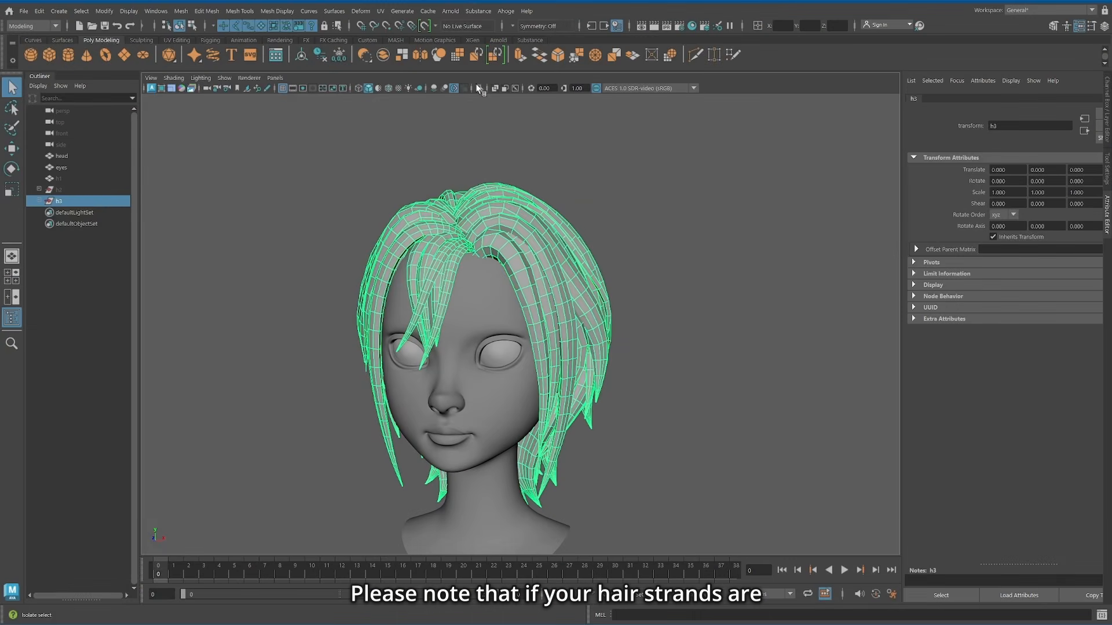
click(477, 86)
alt+drag(550, 313, 614, 257)
scroll(631, 254, up, 4)
click(743, 249)
Step: Isolate one strand with a closed root and try converting it from polygons to subdiv and on to NURBS
alt+drag(570, 300, 617, 270)
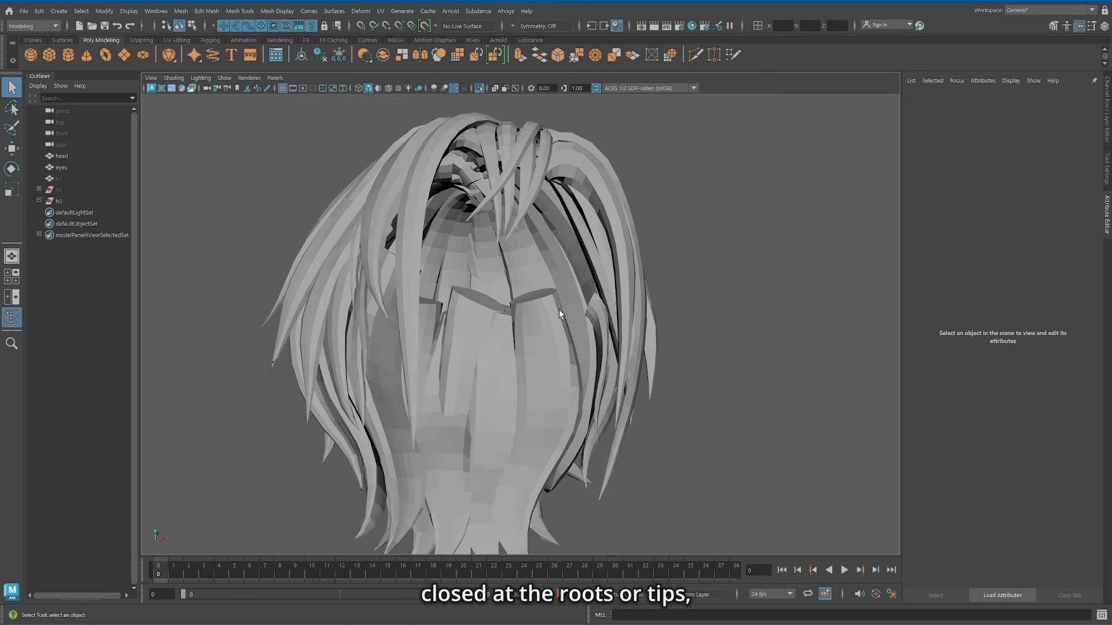
click(558, 309)
key(ctrl+1)
click(104, 11)
mouse_move(145, 302)
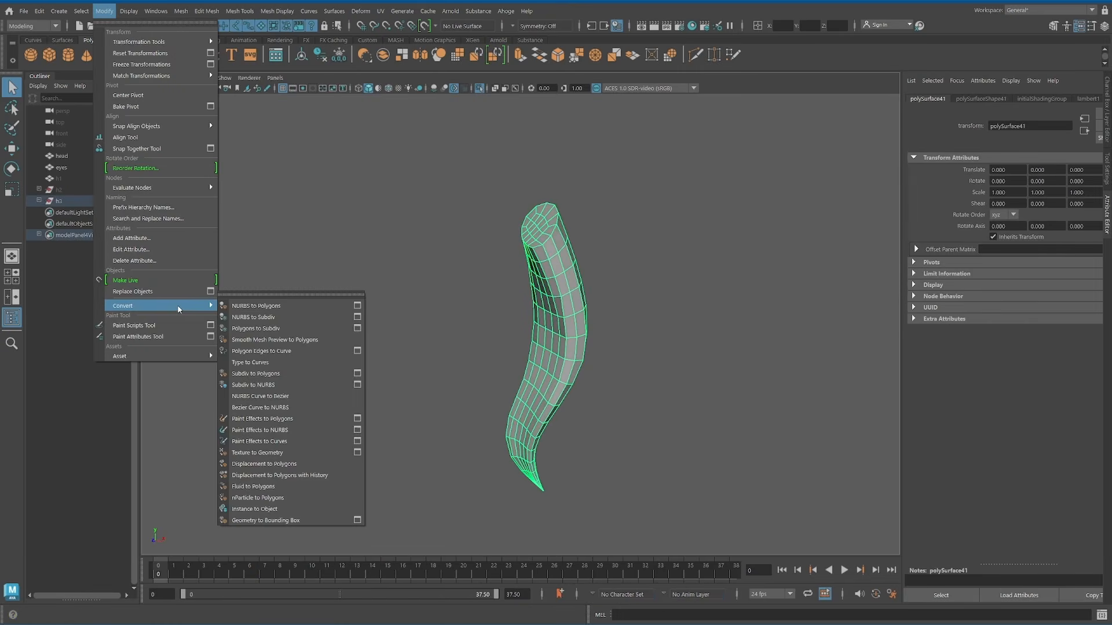
click(260, 317)
click(105, 11)
mouse_move(208, 306)
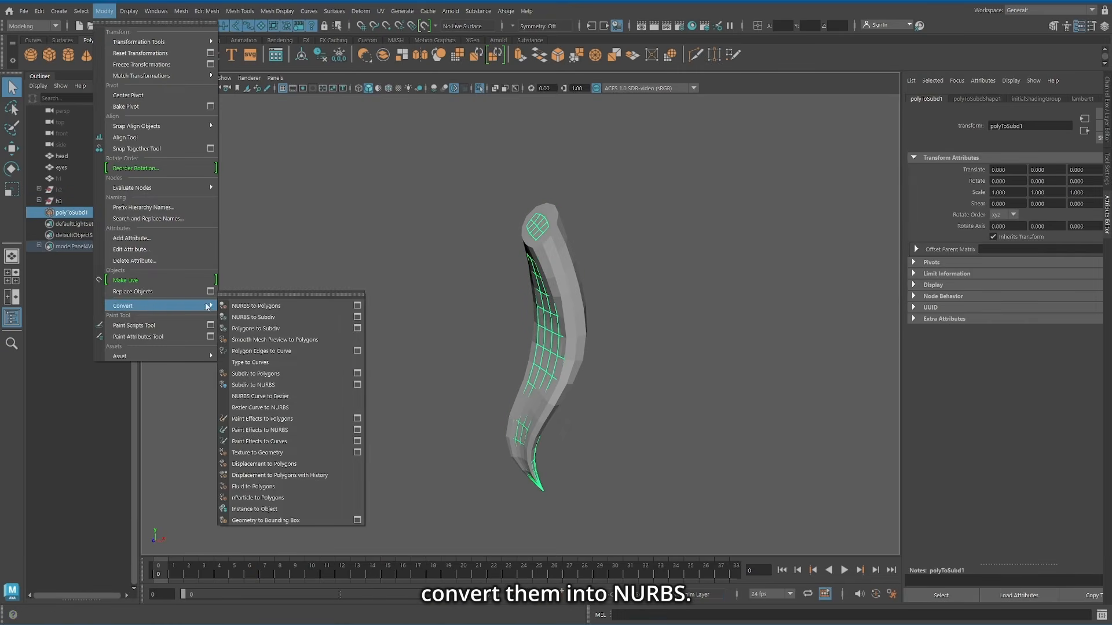
click(294, 385)
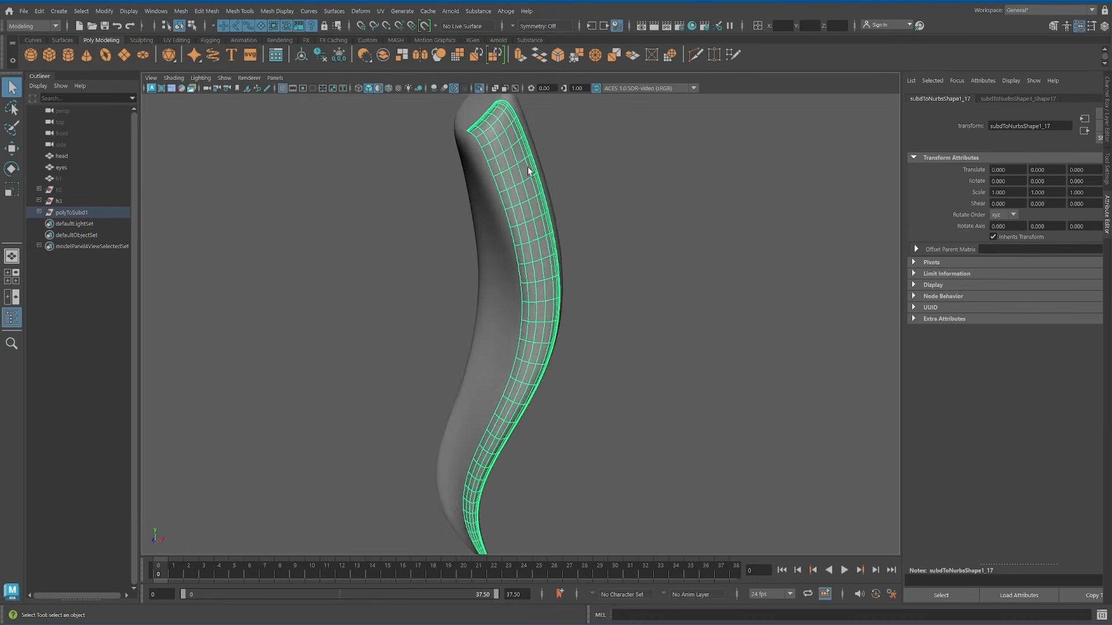
Step: Select separate patches of the converted NURBS strand to check how its surface is divided
alt+drag(529, 172, 528, 253)
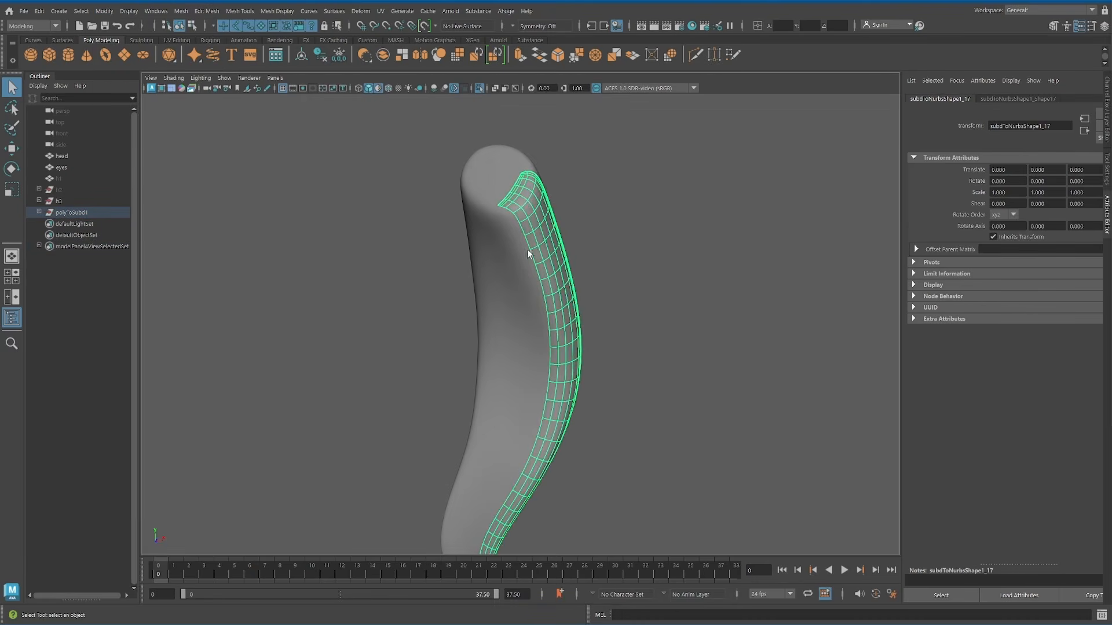
click(526, 252)
click(492, 203)
click(489, 173)
click(521, 171)
click(557, 186)
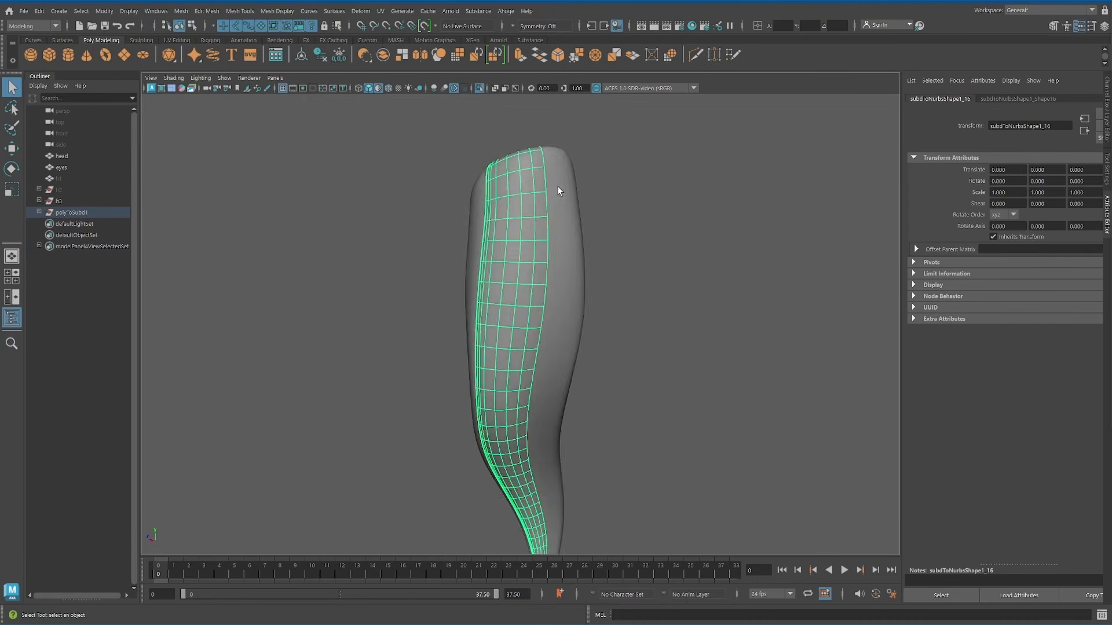
Step: Isolate the curved polygon strand and pick the extra cap geometry at its root
click(540, 213)
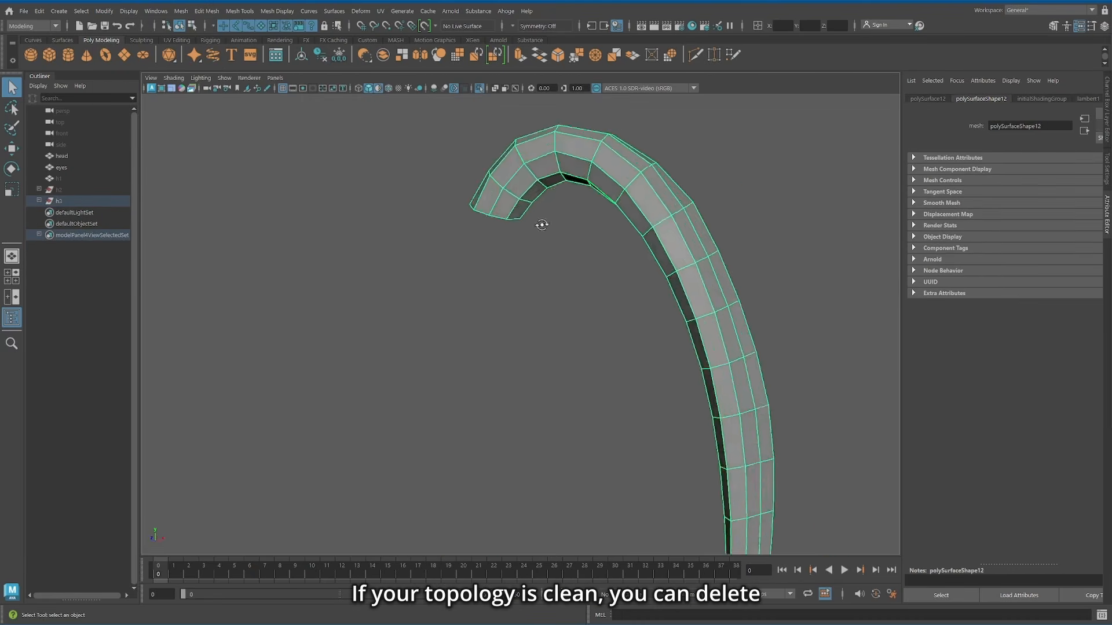
alt+drag(541, 224, 584, 285)
right_drag(566, 255, 567, 227)
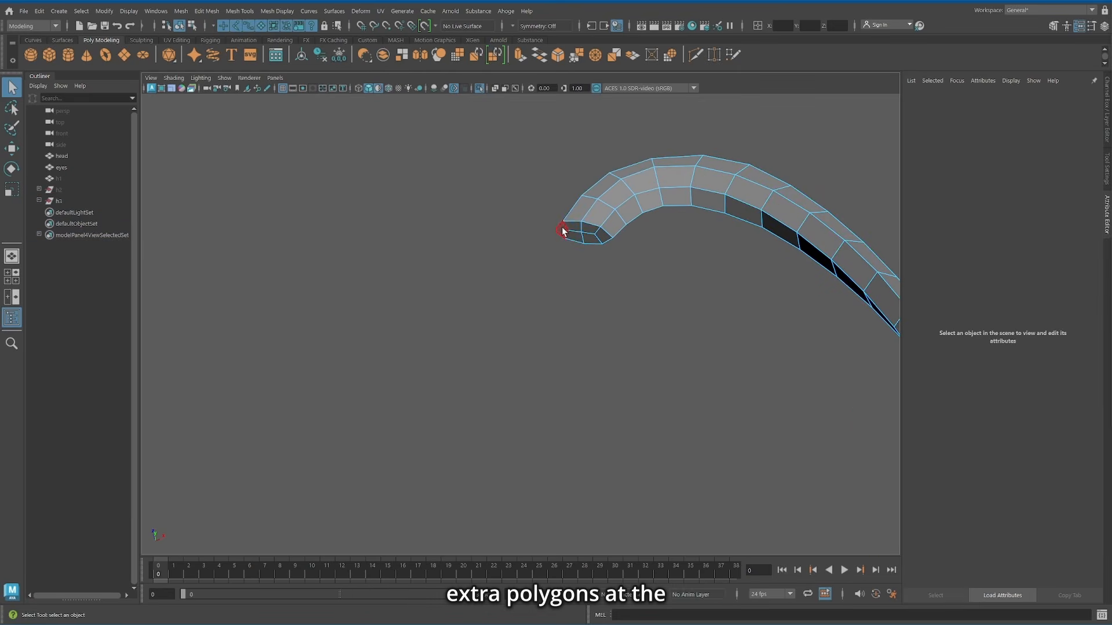
click(562, 231)
alt+drag(596, 234, 562, 207)
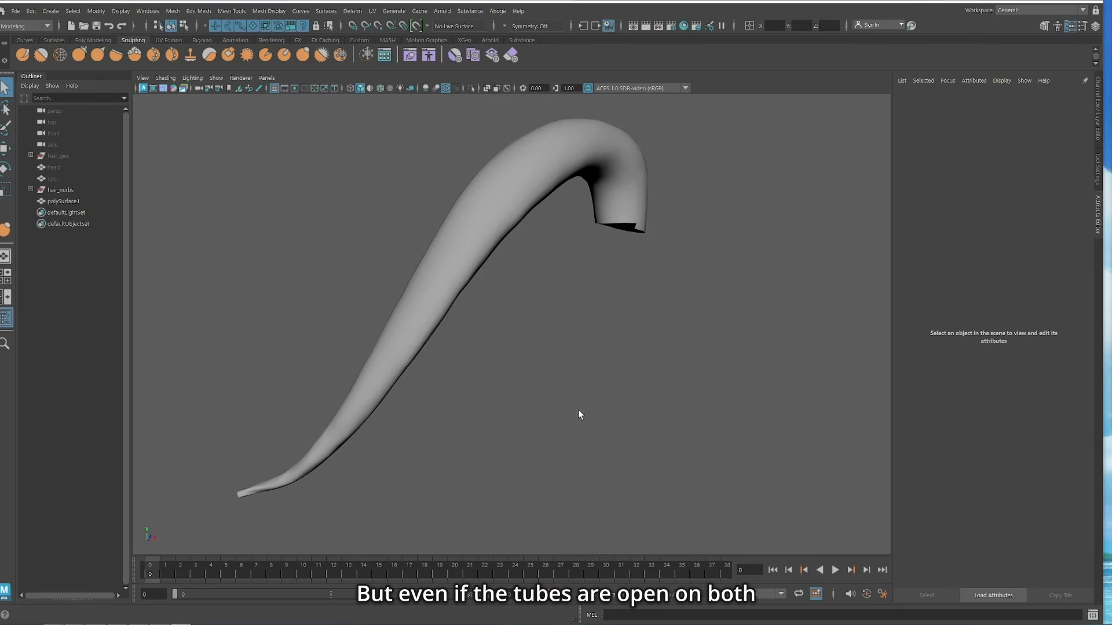
Step: Examine the topology of the open-ended polySurface1 tube at its root, along its length and at its tip
alt+drag(578, 409, 618, 290)
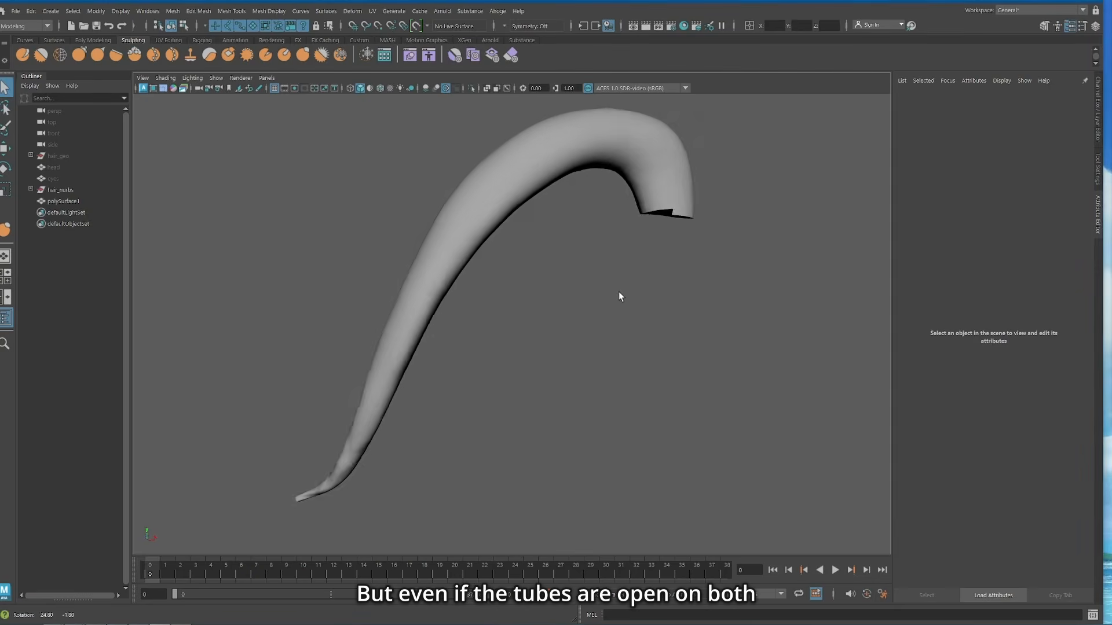
scroll(619, 290, up, 3)
alt+drag(724, 231, 581, 375)
click(556, 220)
alt+middle_drag(767, 177, 705, 345)
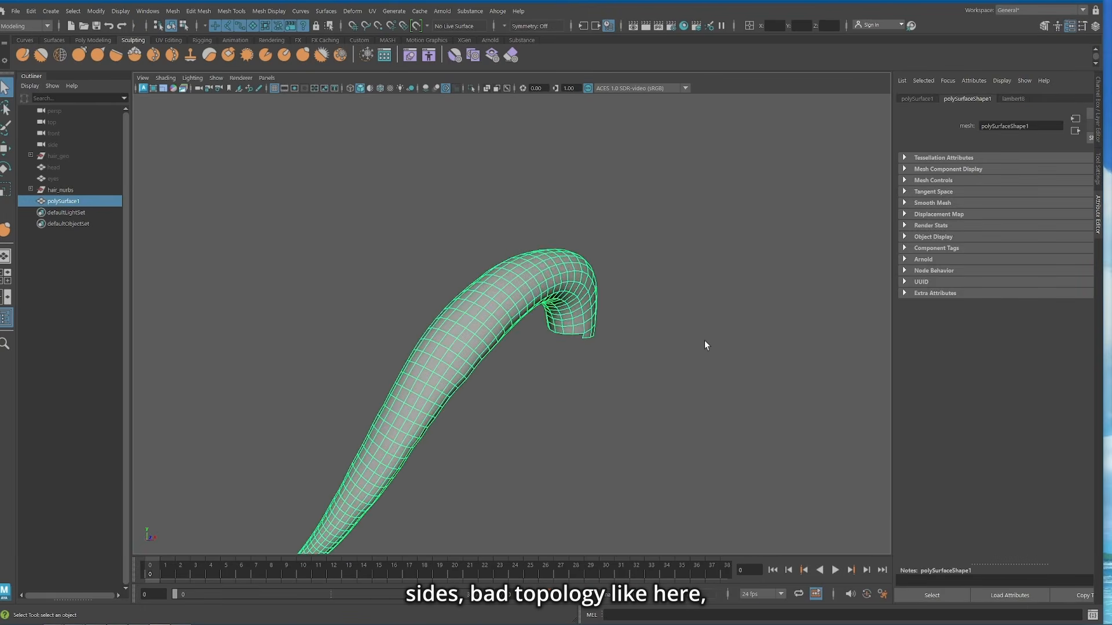
scroll(705, 345, up, 4)
alt+drag(705, 345, 729, 367)
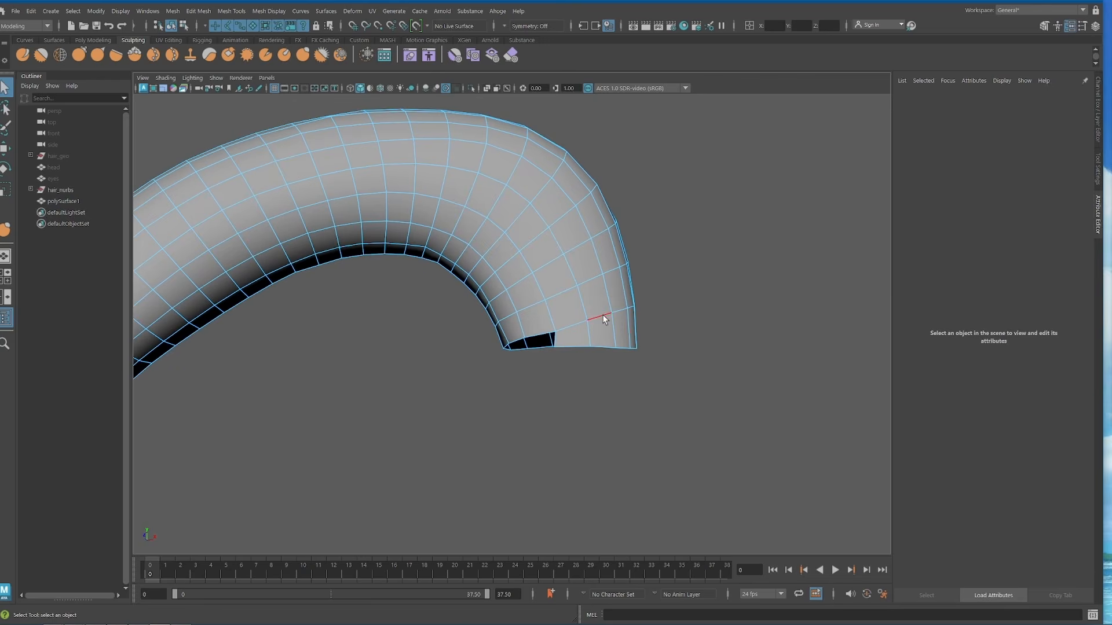
double_click(602, 315)
alt+drag(603, 315, 580, 369)
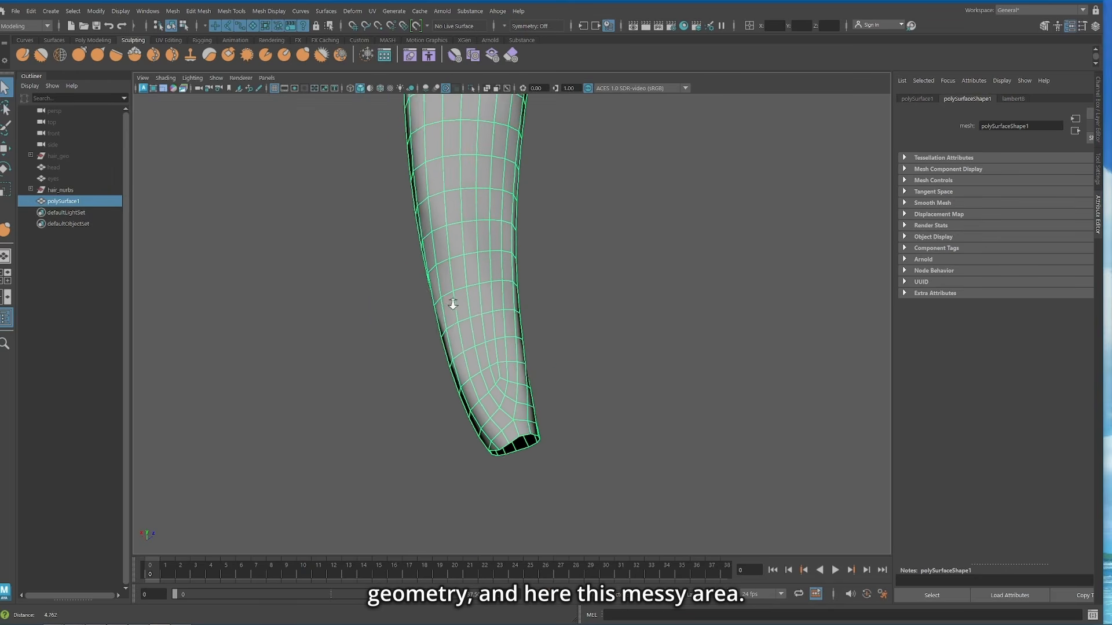
alt+drag(467, 315, 468, 282)
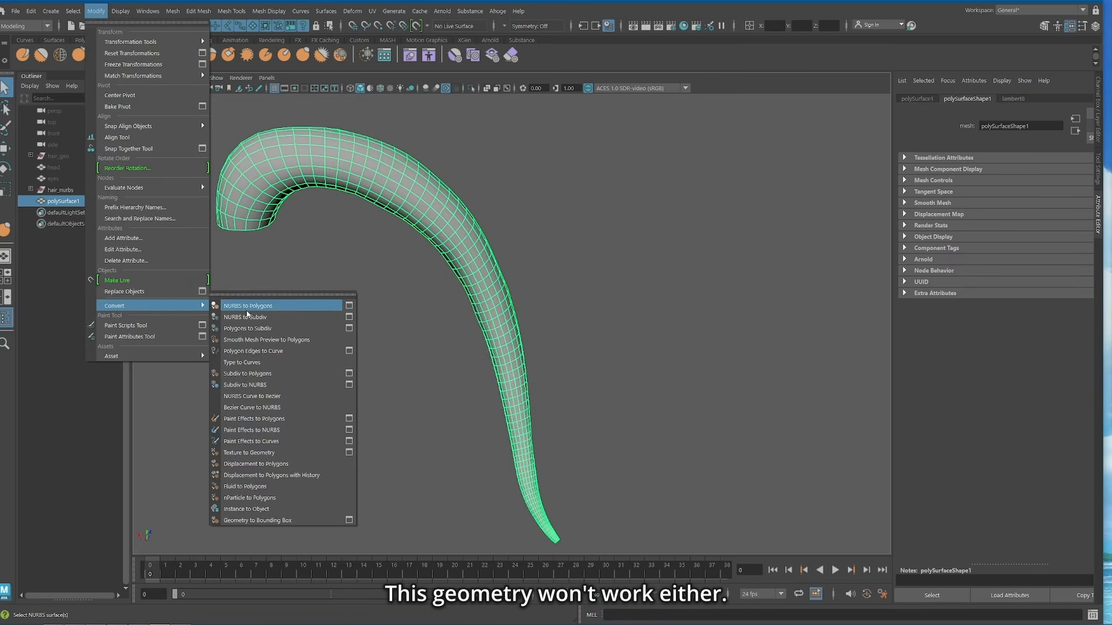
Step: Try converting polySurface1 to subdiv and on to NURBS, and check the resulting patches
click(248, 328)
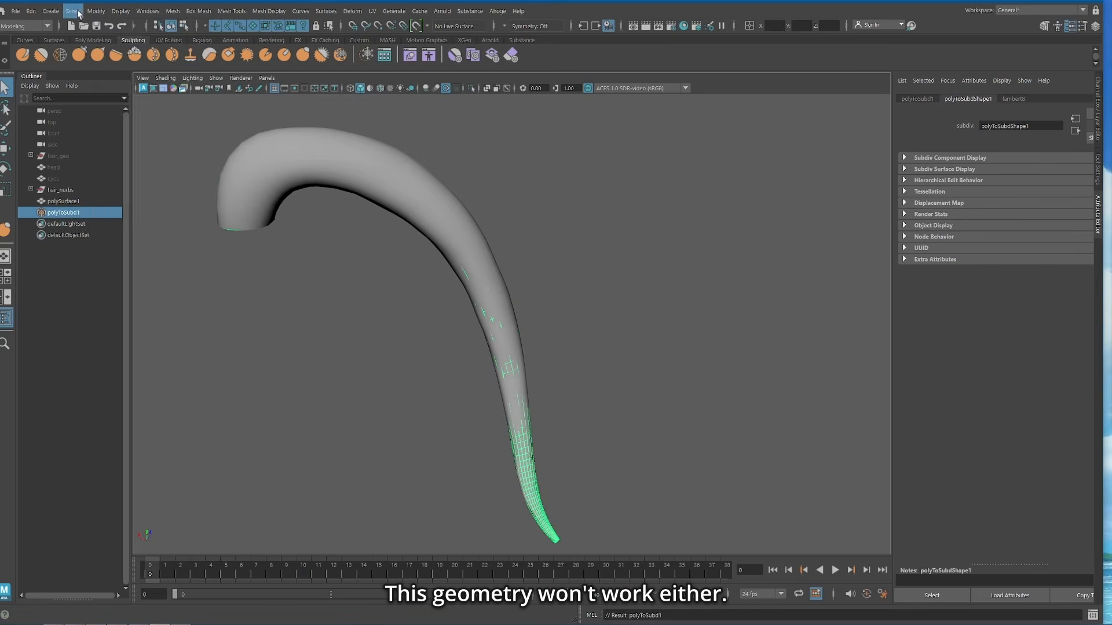
click(96, 11)
mouse_move(131, 307)
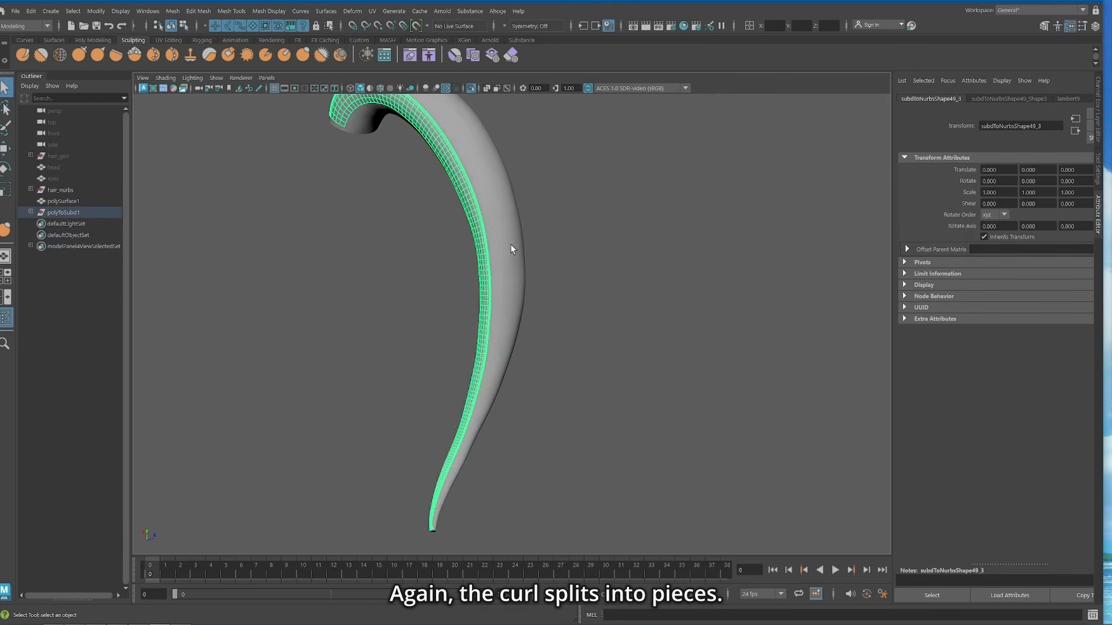
alt+drag(501, 226, 368, 271)
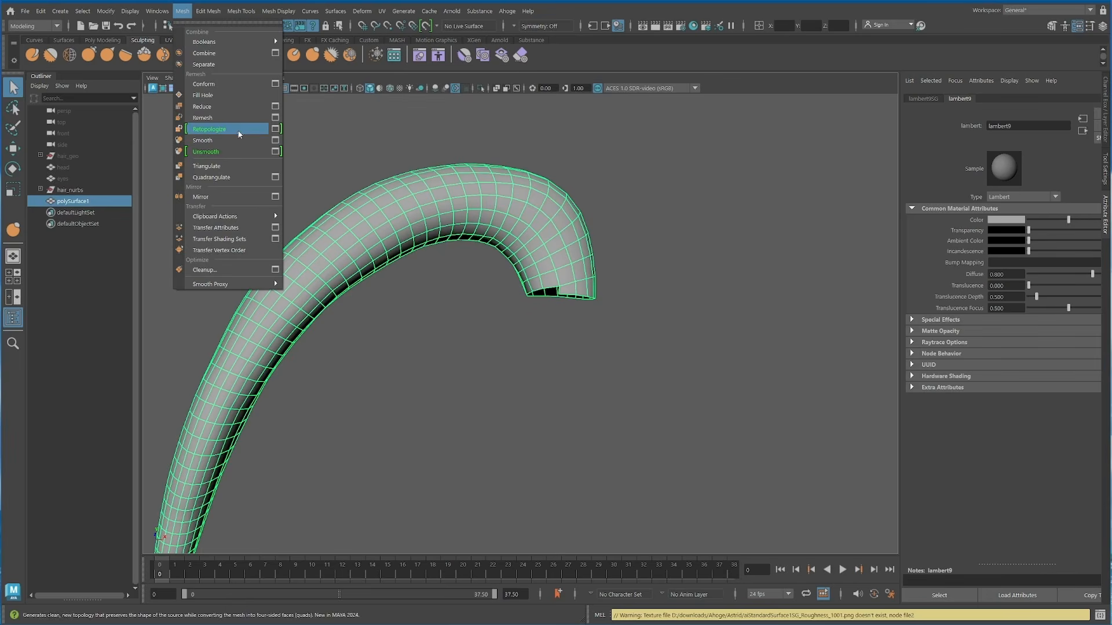
Step: Retopologize polySurface1 and set the target face count to 11346
click(240, 132)
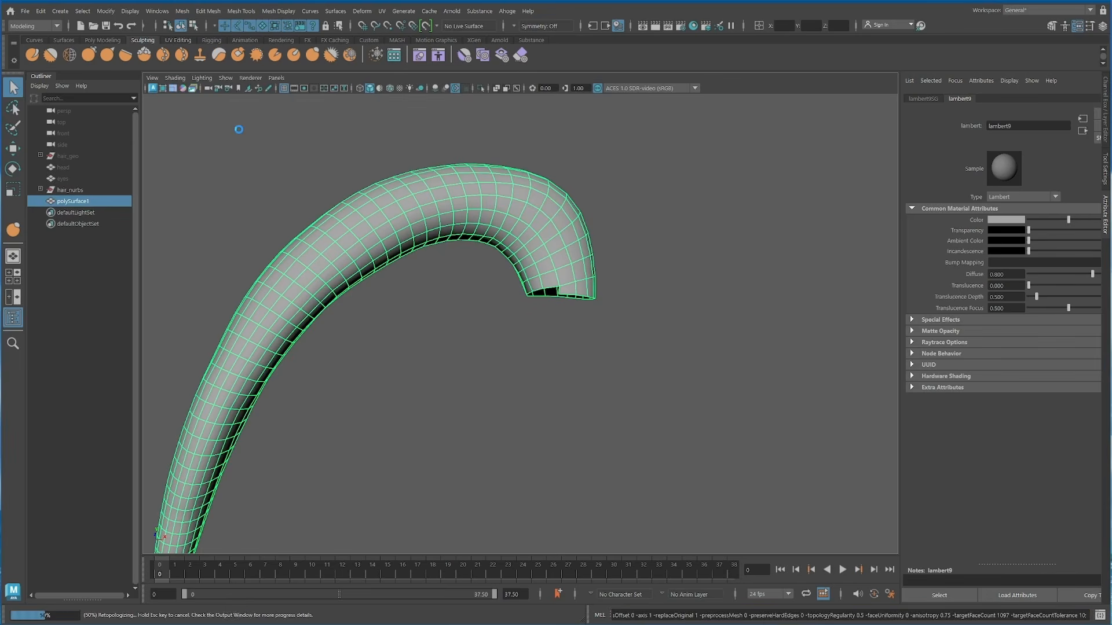
click(992, 99)
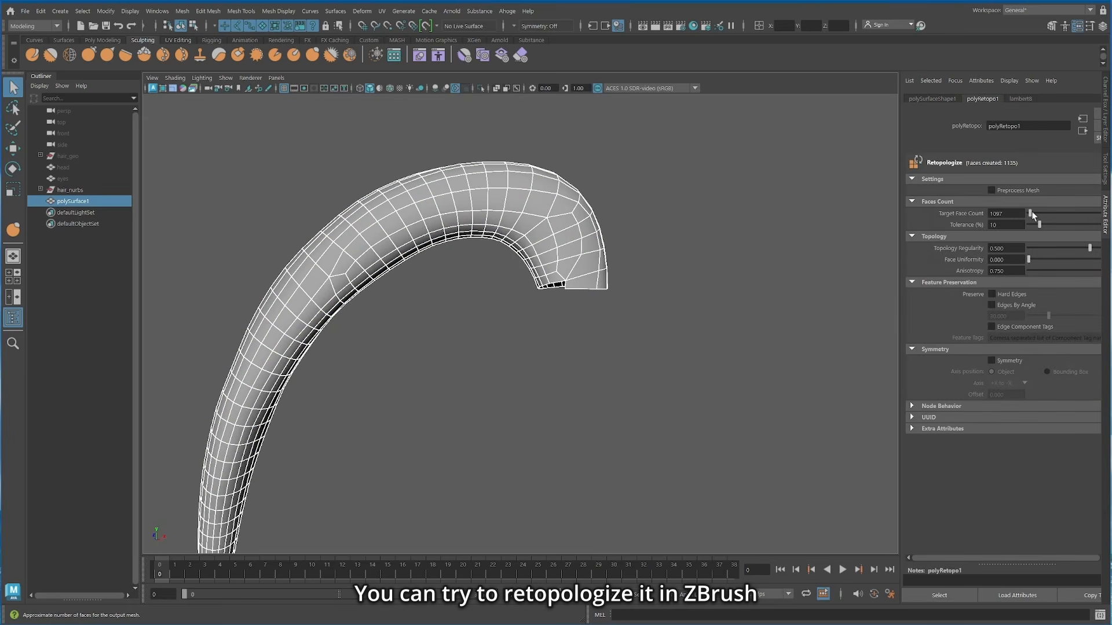
drag(1031, 213, 1043, 213)
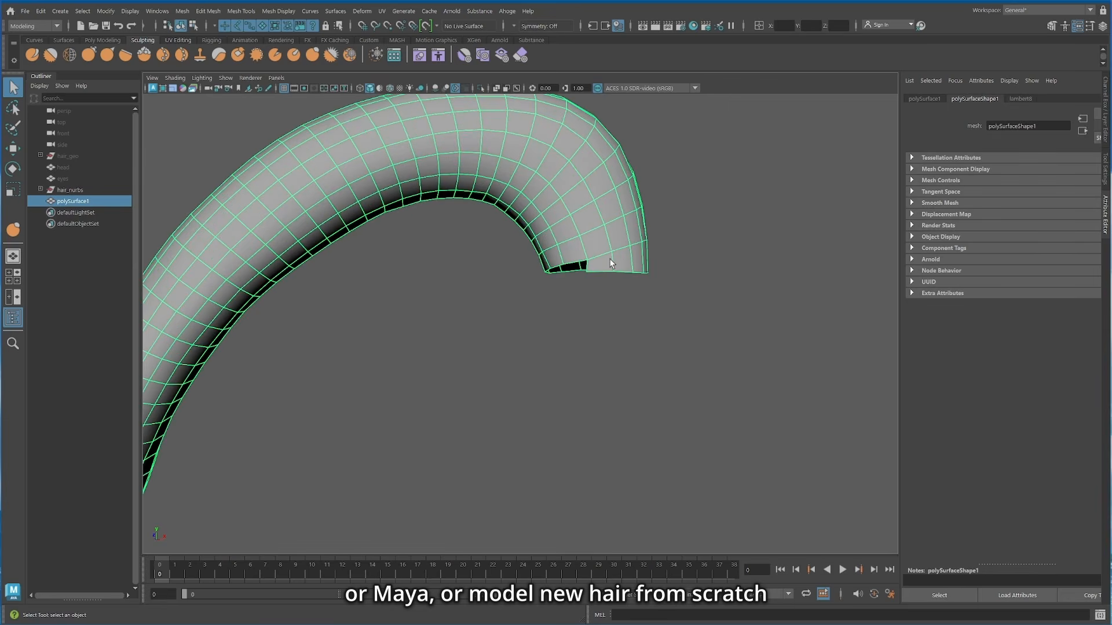
Step: Merge vertices at the open root of polySurface1 to flatten its stepped edge, and return to object selection
scroll(519, 256, up, 4)
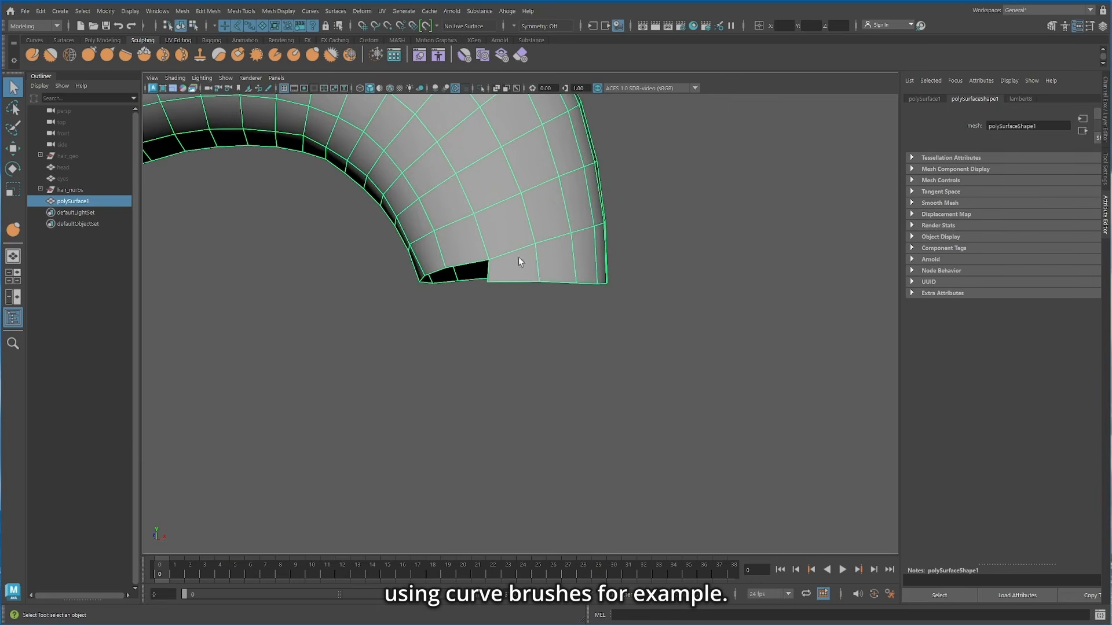
right_click(519, 258)
right_drag(519, 258, 490, 224)
shift+right_drag(490, 185, 490, 191)
scroll(583, 254, down, 5)
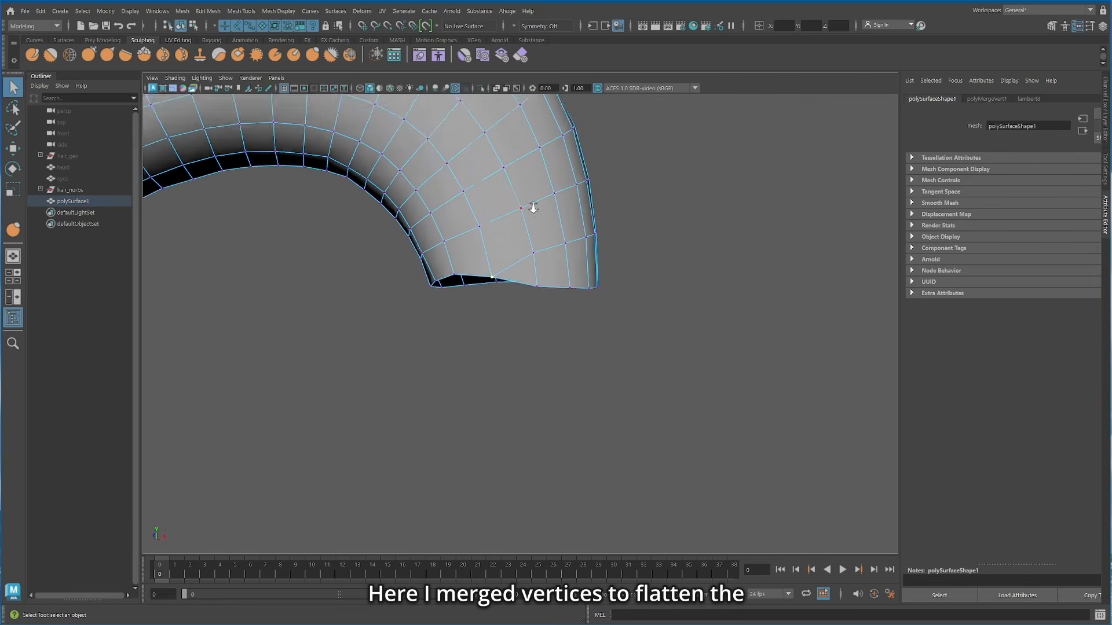
scroll(587, 261, down, 1)
alt+middle_drag(587, 260, 600, 238)
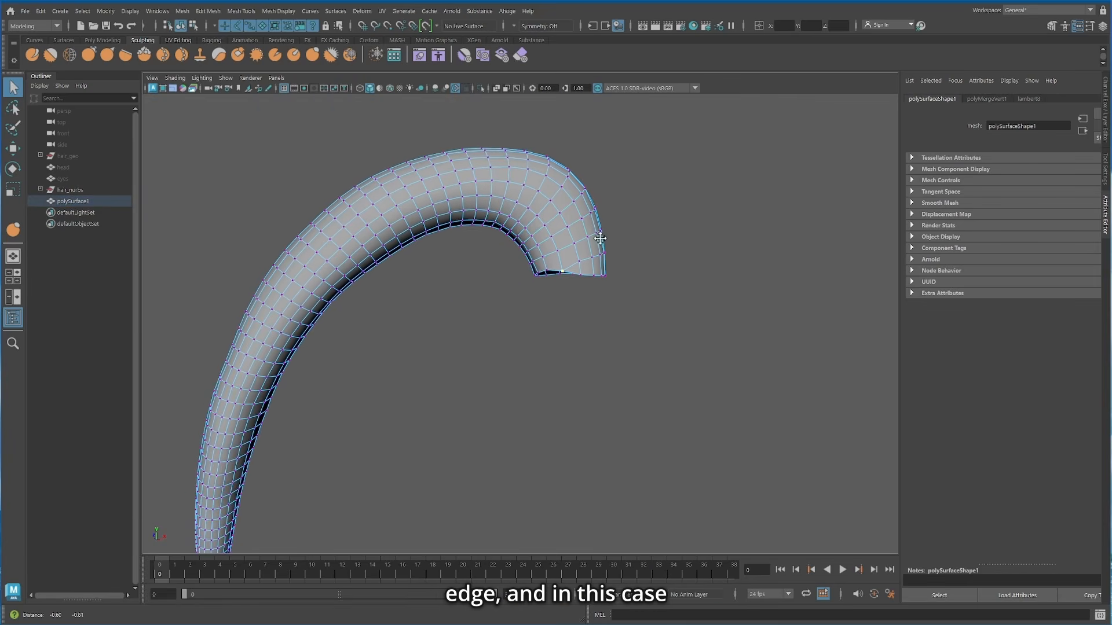
right_drag(536, 207, 557, 196)
Step: Retopologize polySurface1, check the new edge flow at its root, and convert the strand to a NURBS surface
click(183, 11)
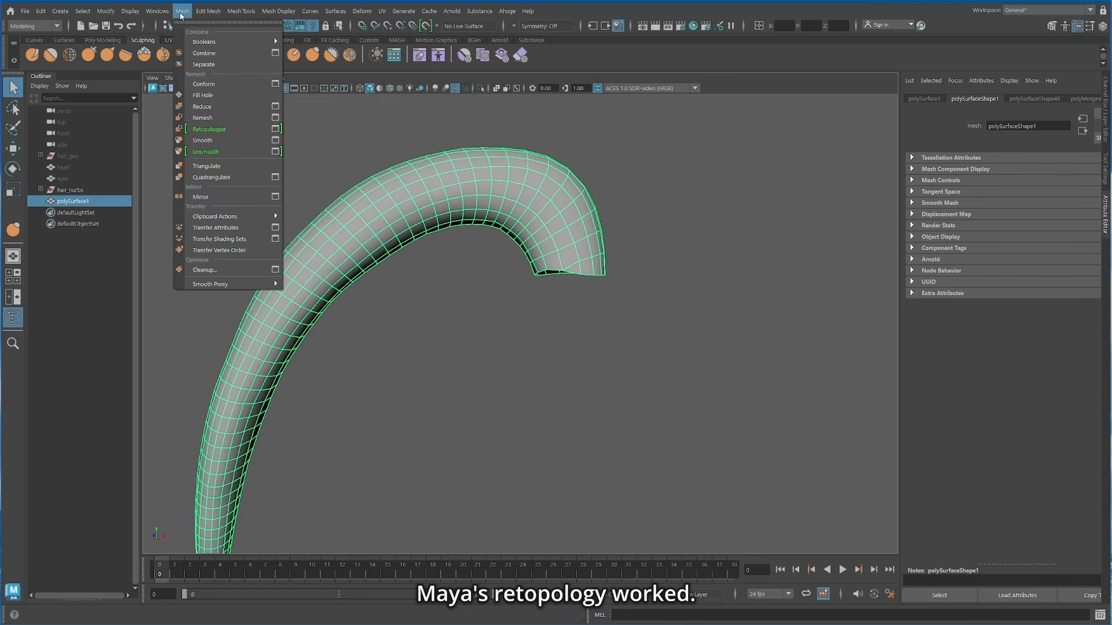
click(232, 126)
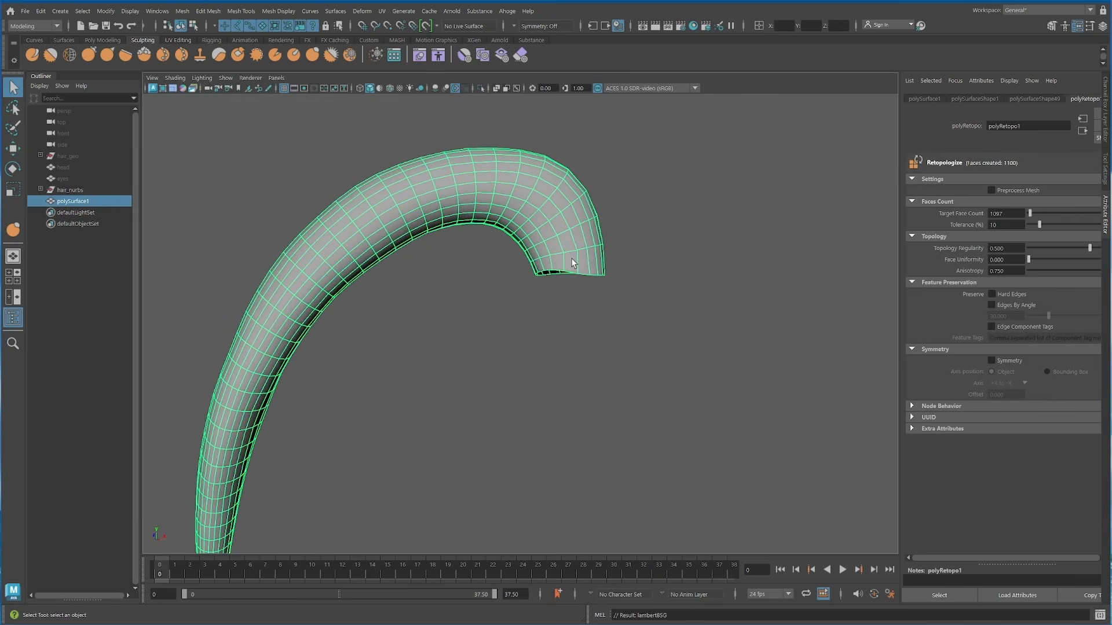
alt+drag(743, 263, 457, 382)
scroll(457, 382, down, 4)
alt+middle_drag(457, 383, 520, 259)
scroll(520, 259, up, 8)
alt+drag(520, 259, 484, 223)
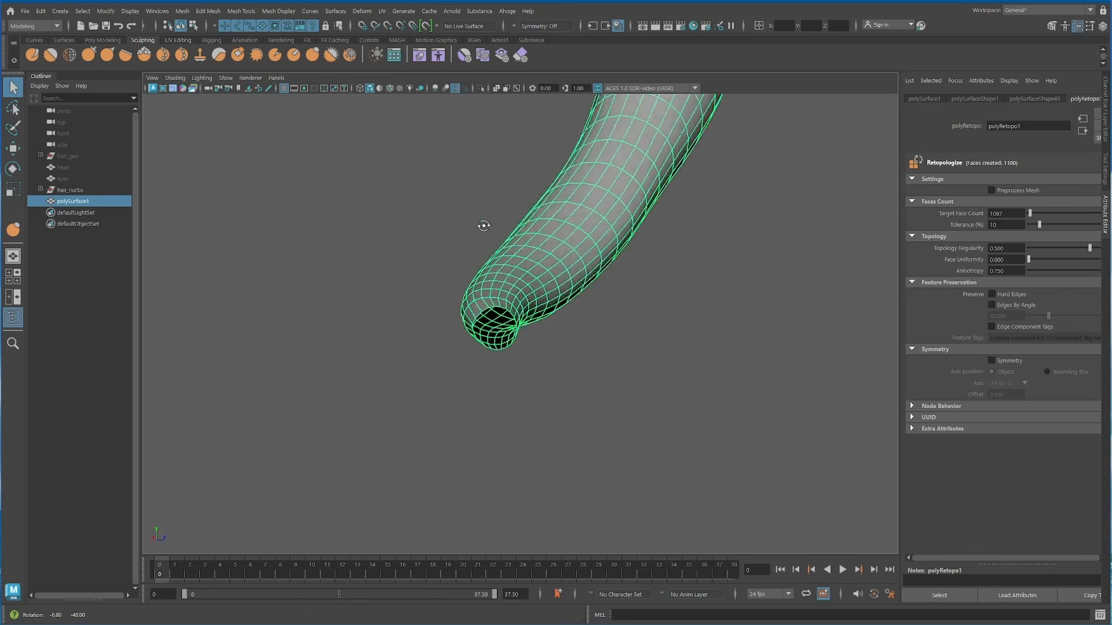
scroll(484, 223, down, 3)
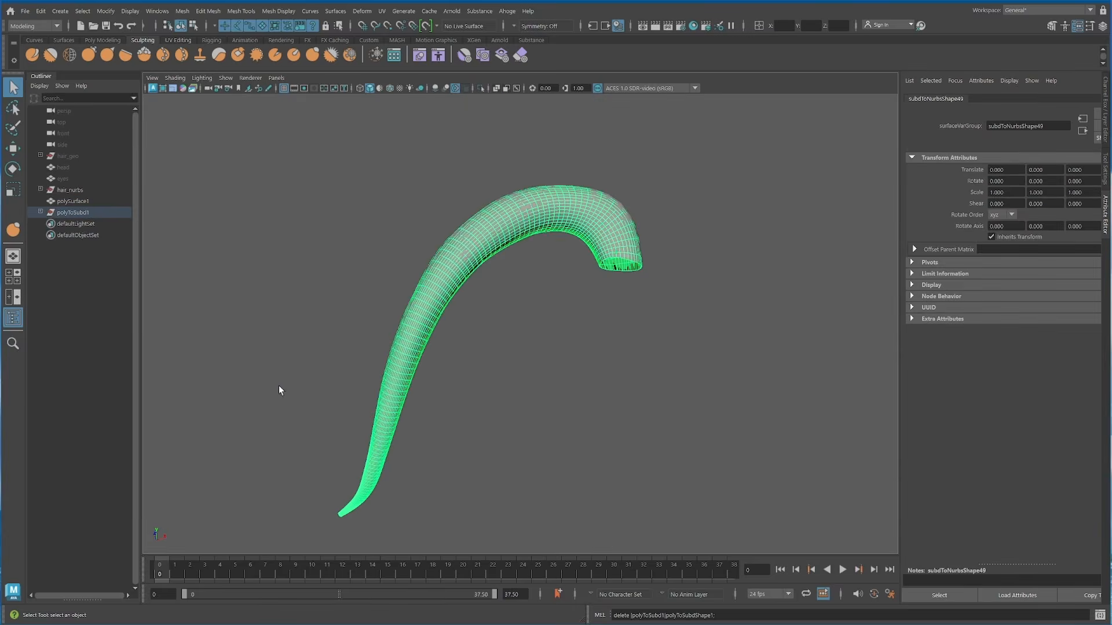
click(405, 184)
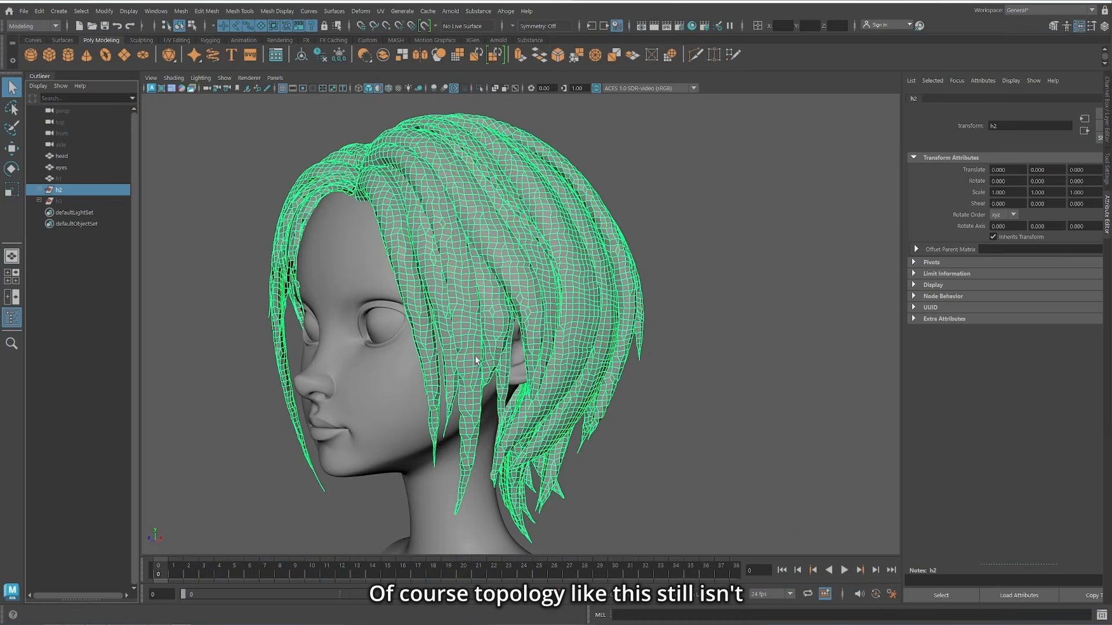
Step: Examine the topology of the h2 hair strands and the single-piece h1 hair mesh around the head
alt+drag(683, 354, 770, 350)
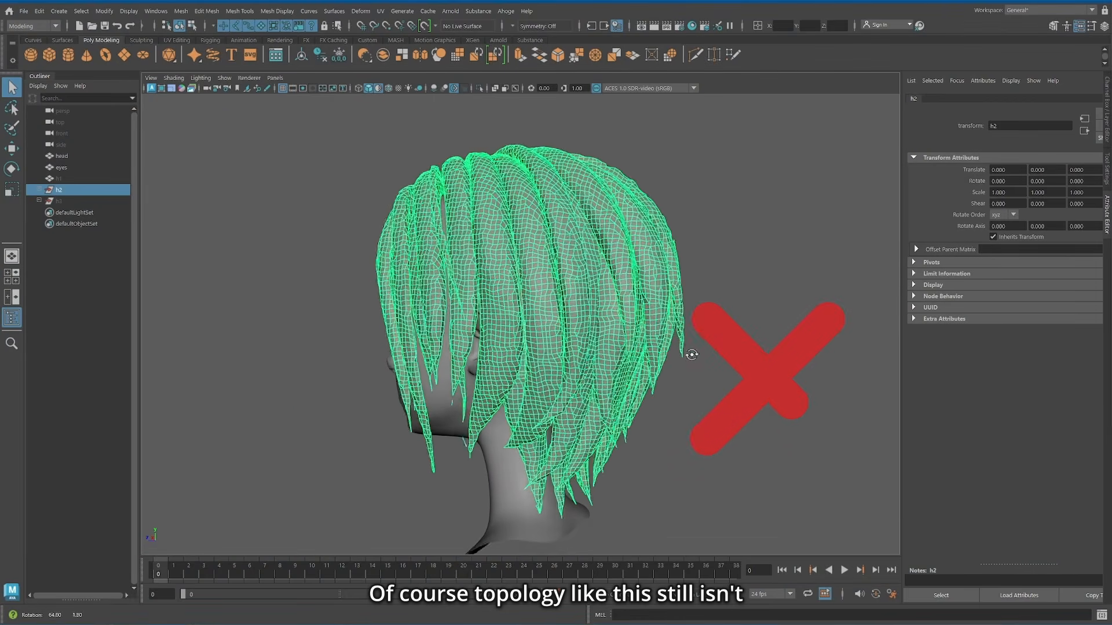
click(486, 168)
click(480, 90)
alt+drag(498, 255, 395, 263)
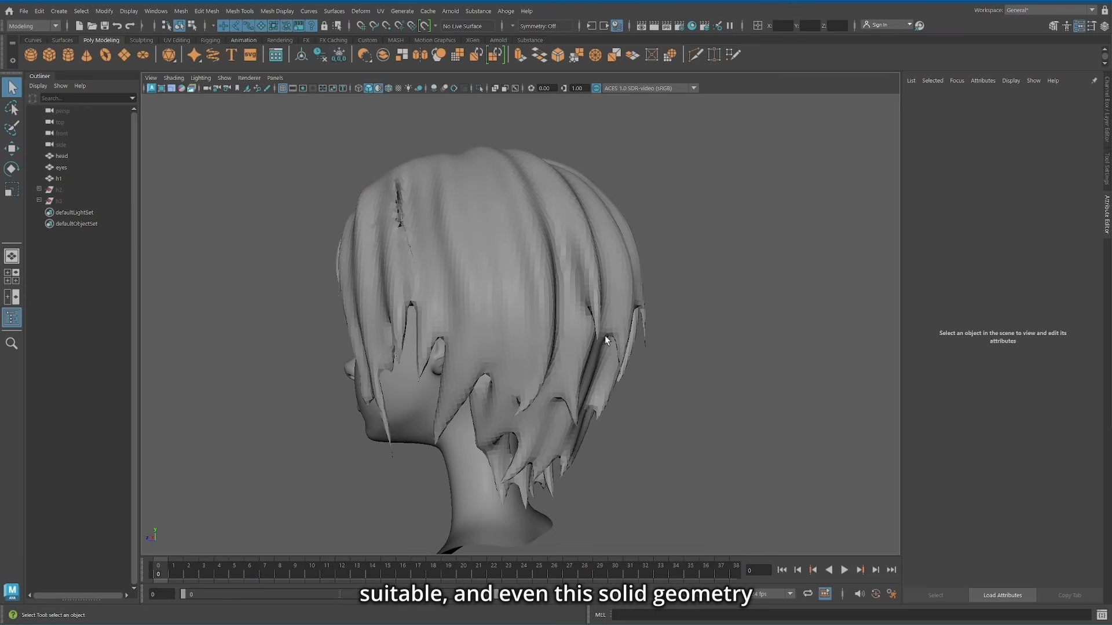
click(545, 336)
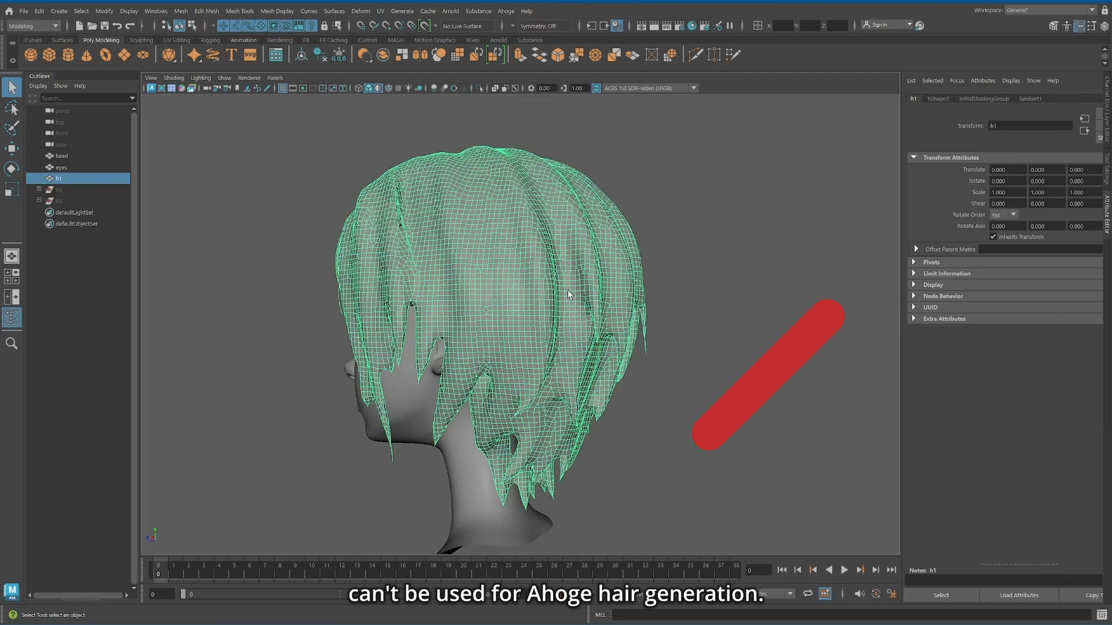
alt+drag(544, 336, 597, 338)
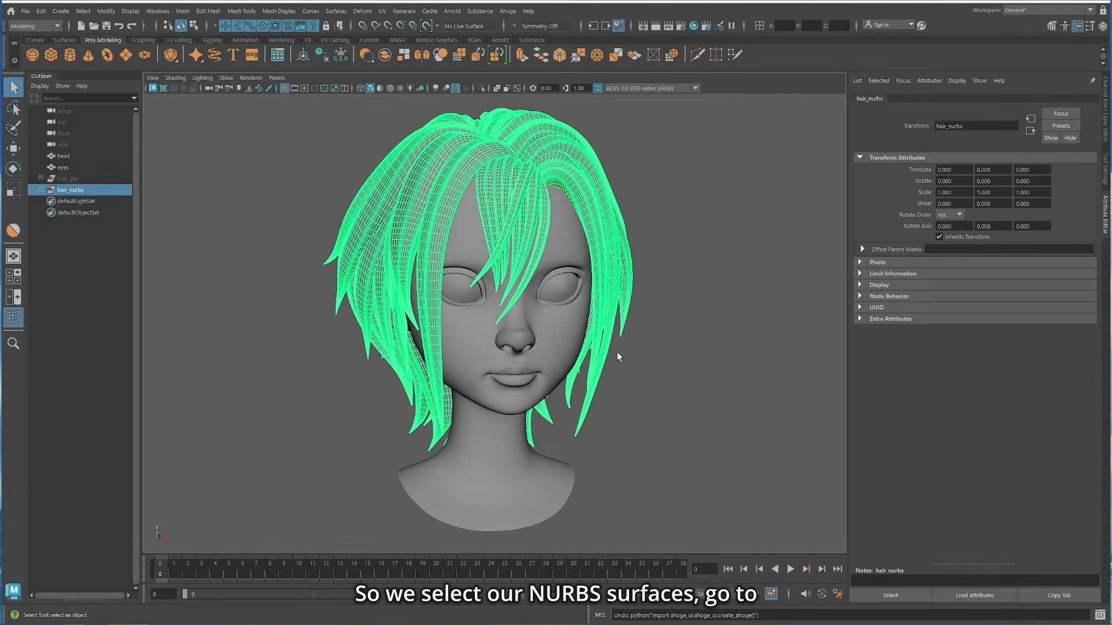
Step: Create an Ahoge hair node from the selected hair_nurbs surfaces
click(508, 11)
click(530, 33)
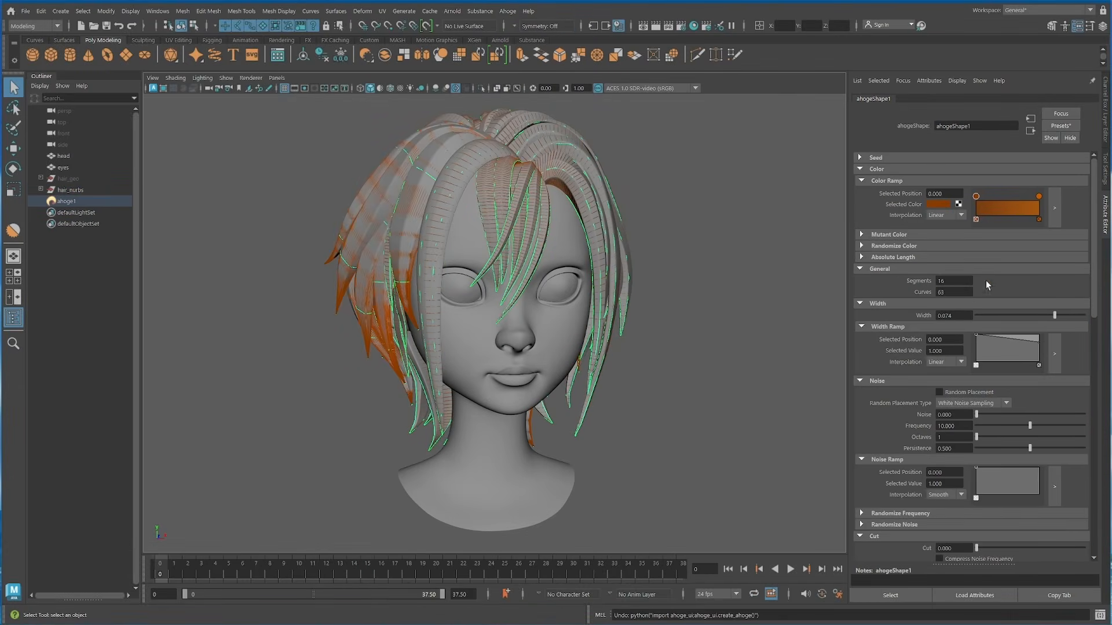
Step: Set the Ahoge color ramp from cyan at position 0 to red at position 1, and the hair width to 0.186
click(941, 206)
click(927, 227)
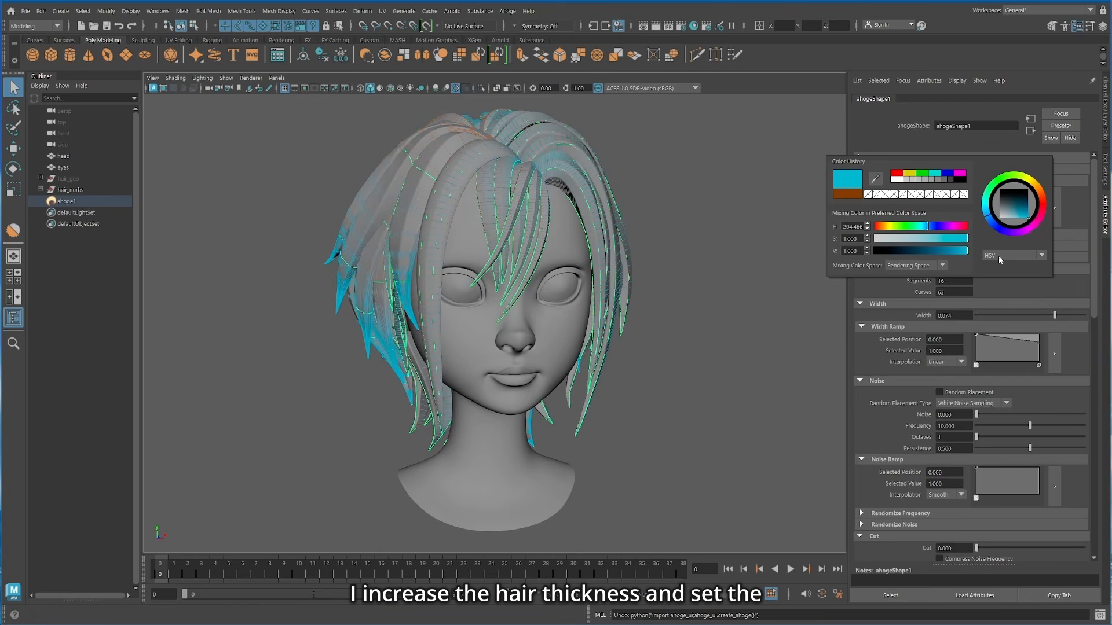
click(1037, 195)
click(933, 205)
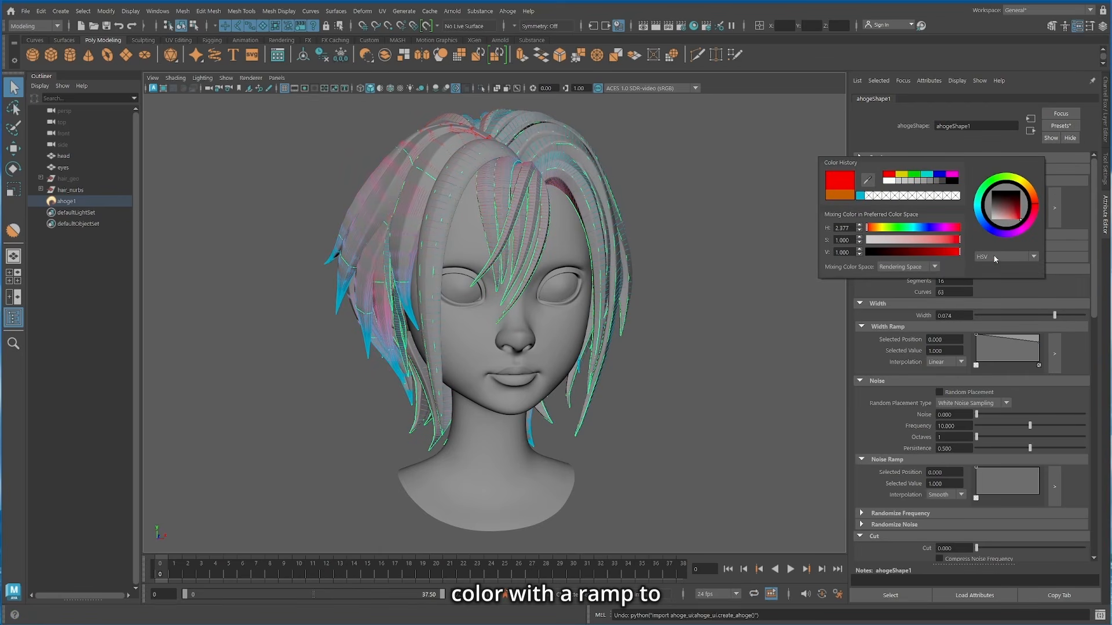
alt+middle_drag(703, 176, 704, 210)
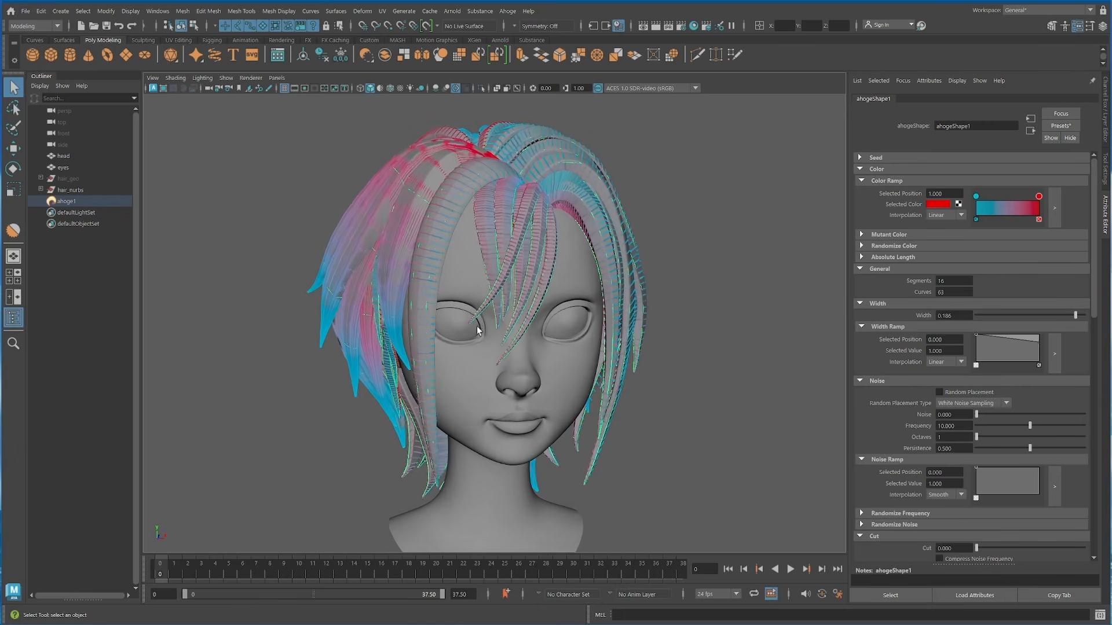
Step: Examine from several sides which way the color ramp runs along each strand to judge hair growth direction
alt+drag(359, 307, 629, 310)
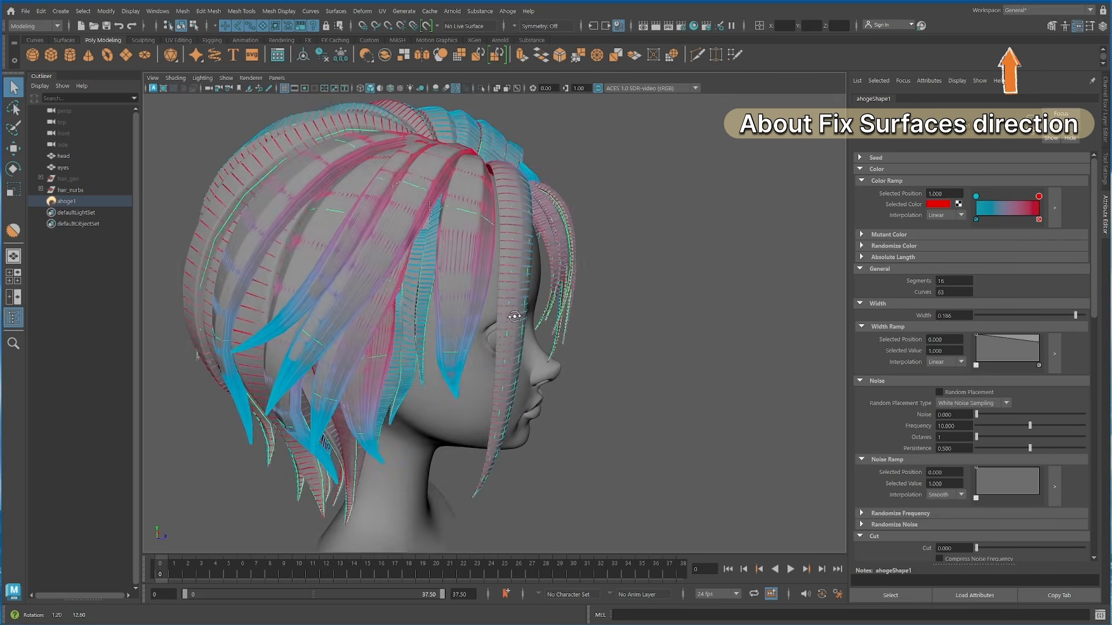
alt+drag(509, 318, 666, 272)
alt+drag(429, 313, 522, 275)
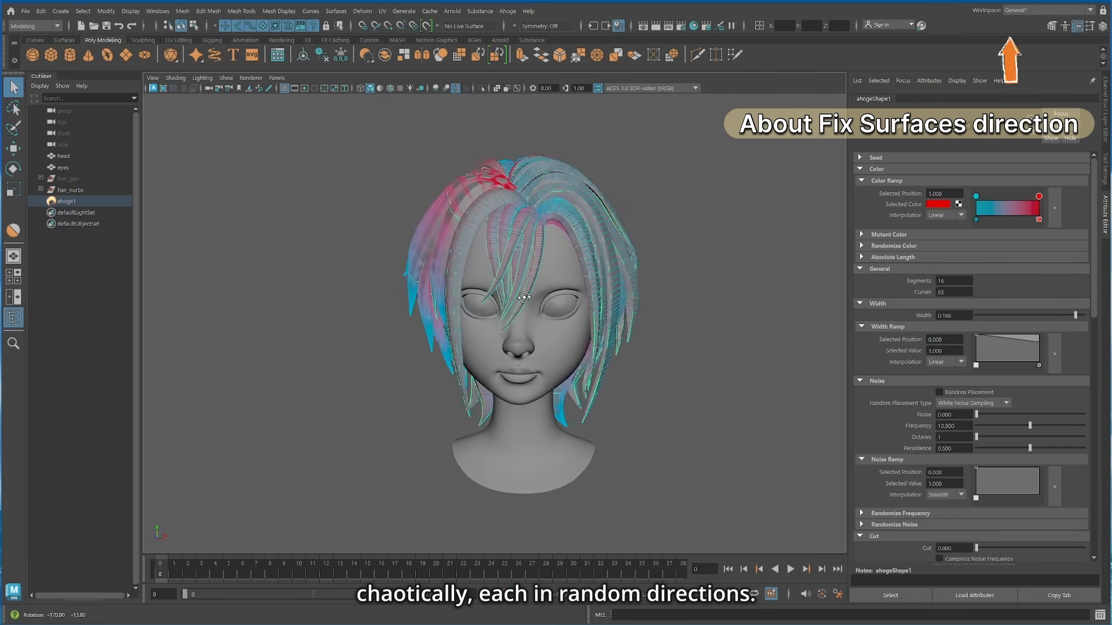
alt+right_drag(556, 272, 617, 263)
alt+middle_drag(617, 264, 628, 257)
alt+drag(629, 257, 673, 272)
alt+drag(596, 314, 601, 294)
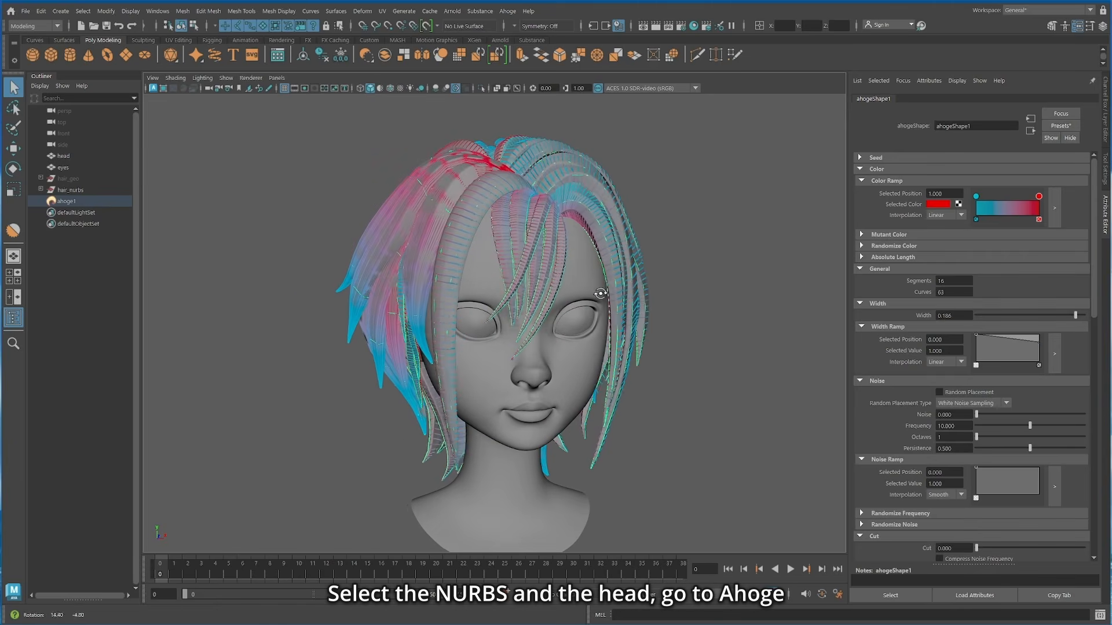
Step: Run Fix Surfaces on hair_nurbs together with the head mesh, and check the strand directions all around
click(70, 190)
shift+click(498, 396)
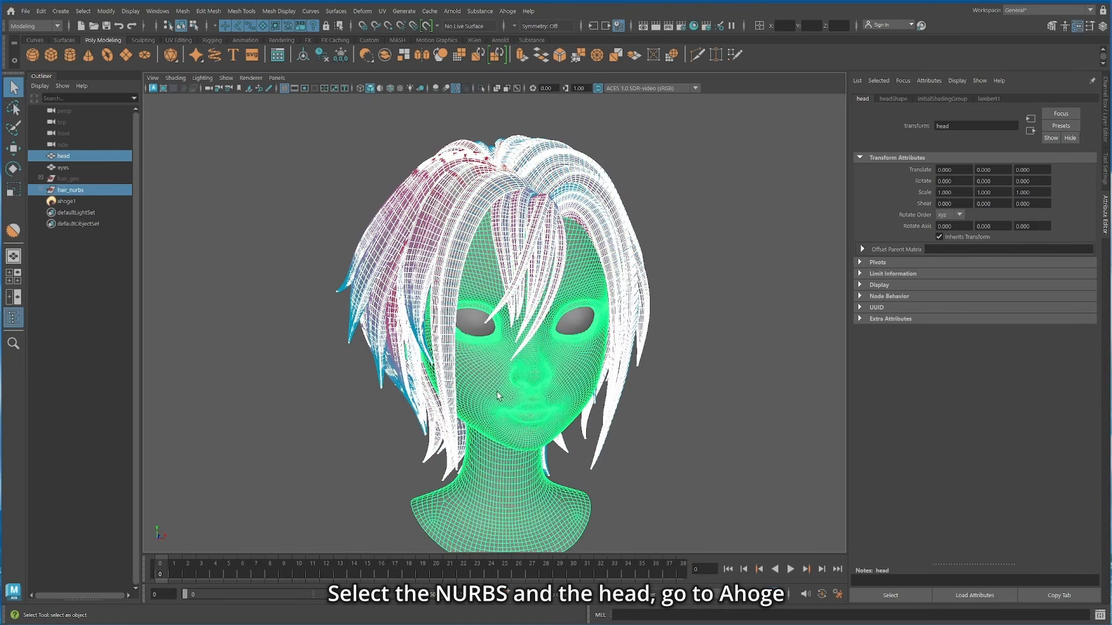
click(508, 11)
mouse_move(536, 99)
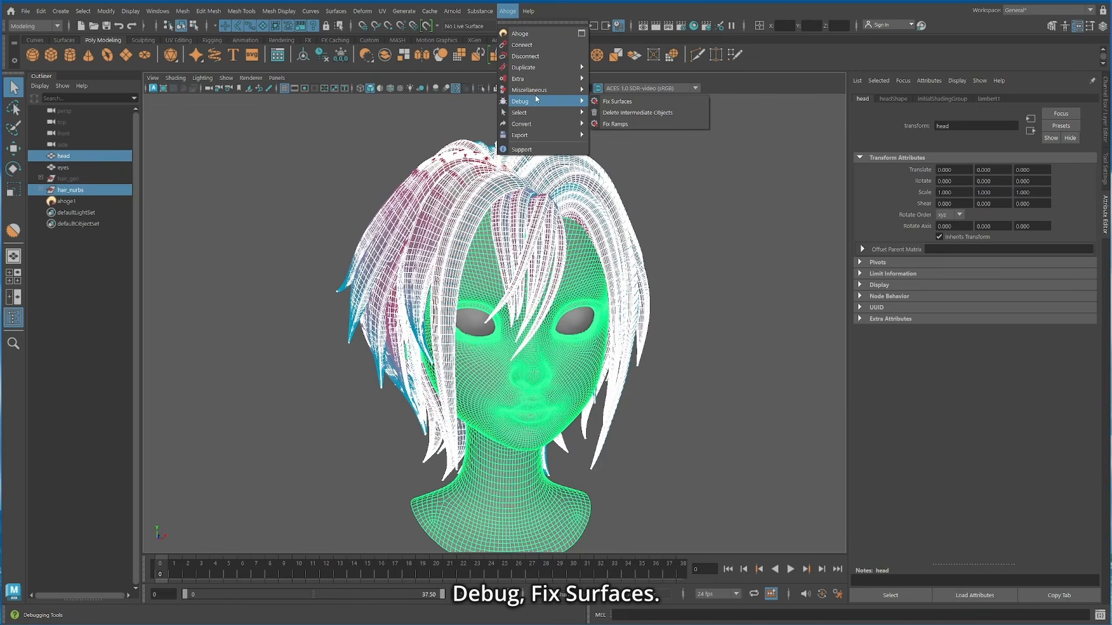
click(618, 102)
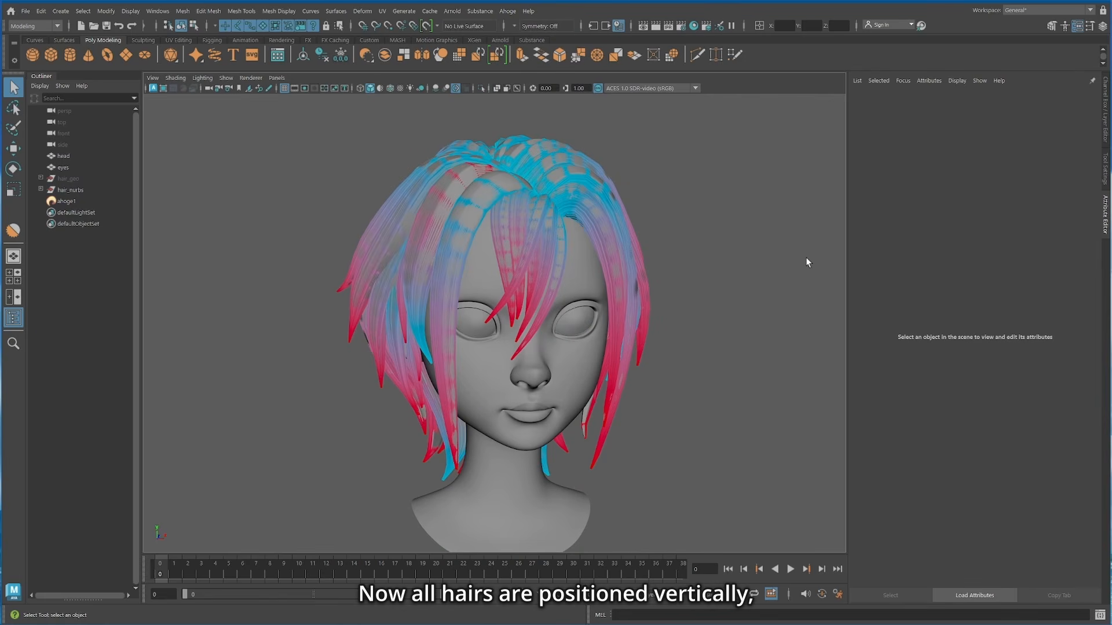
alt+drag(321, 476, 738, 398)
alt+middle_drag(737, 397, 654, 365)
alt+right_drag(654, 365, 470, 545)
alt+drag(470, 545, 554, 408)
alt+drag(417, 445, 530, 347)
Step: Hide the head mesh and create a polygon sphere
click(530, 347)
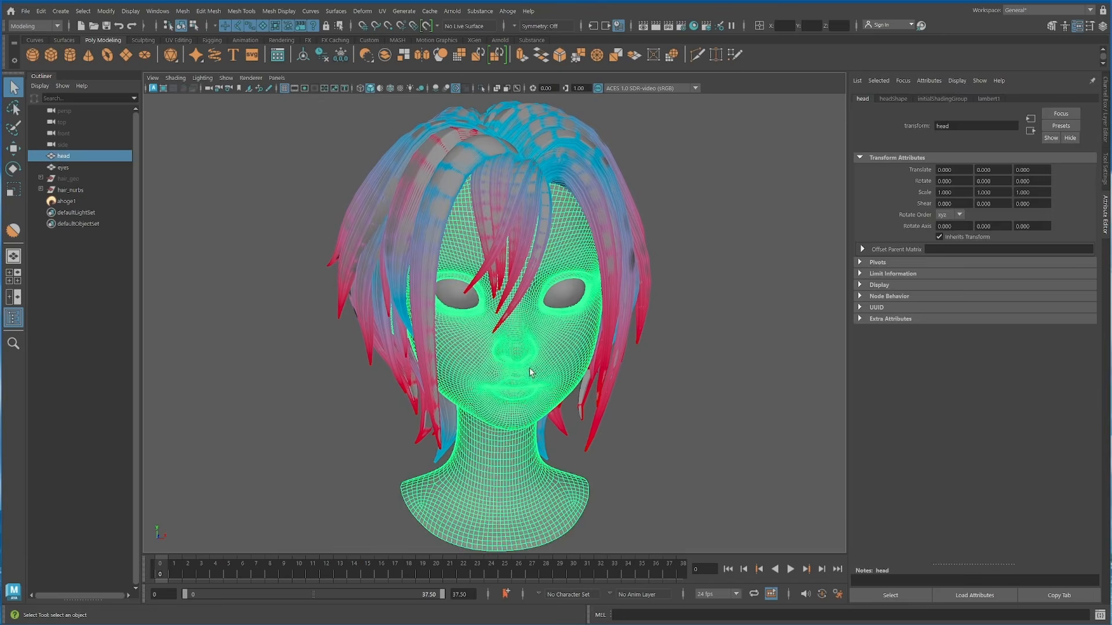
key(ctrl+h)
click(67, 11)
mouse_move(96, 52)
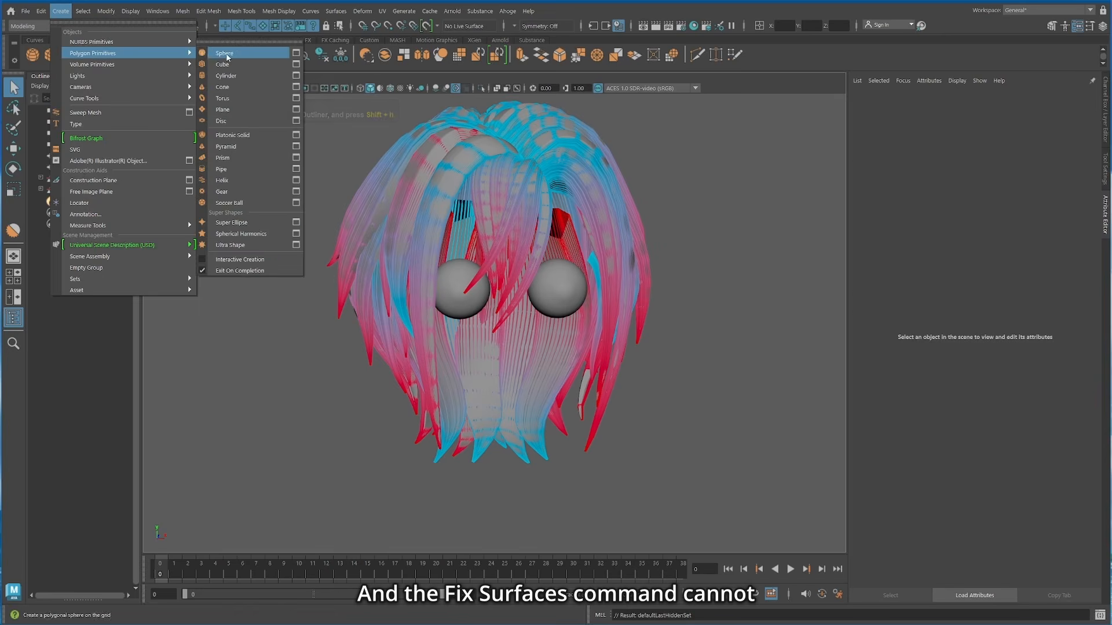
click(225, 52)
Step: Raise the sphere to head height inside the hair, at about 151 on Y
scroll(496, 445, down, 8)
alt+middle_drag(488, 432, 486, 424)
drag(488, 454, 489, 264)
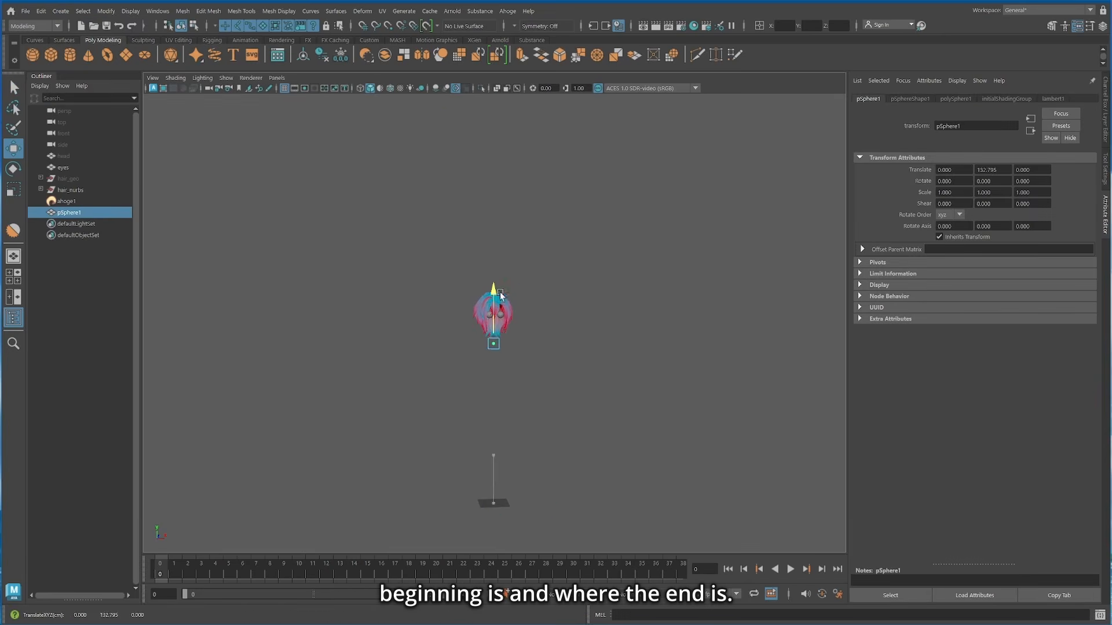
scroll(477, 333, up, 6)
scroll(501, 353, down, 2)
alt+middle_drag(537, 310, 538, 323)
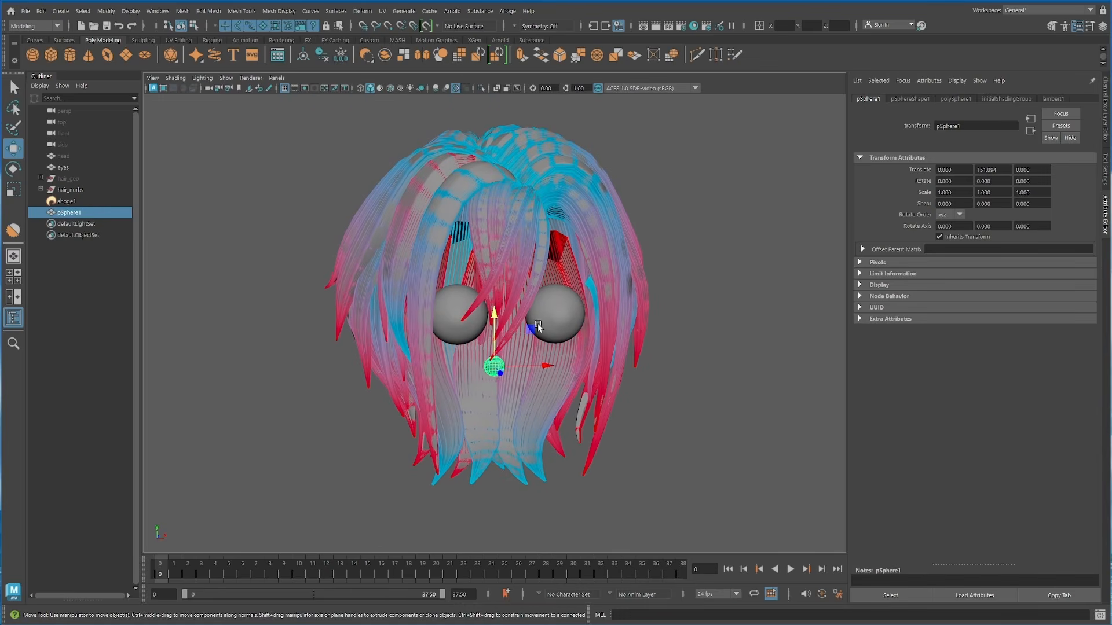
Step: Scale the sphere to about 4.6 and move it up toward the hair roots, at about 163.2 on Y
drag(528, 369, 496, 367)
key(w)
drag(495, 364, 503, 258)
mouse_move(504, 259)
alt+mouse_down()
mouse_move(530, 244)
mouse_move(513, 268)
alt+mouse_up()
drag(513, 268, 505, 233)
alt+drag(505, 233, 458, 223)
alt+drag(476, 203, 502, 255)
drag(502, 255, 503, 259)
key(r)
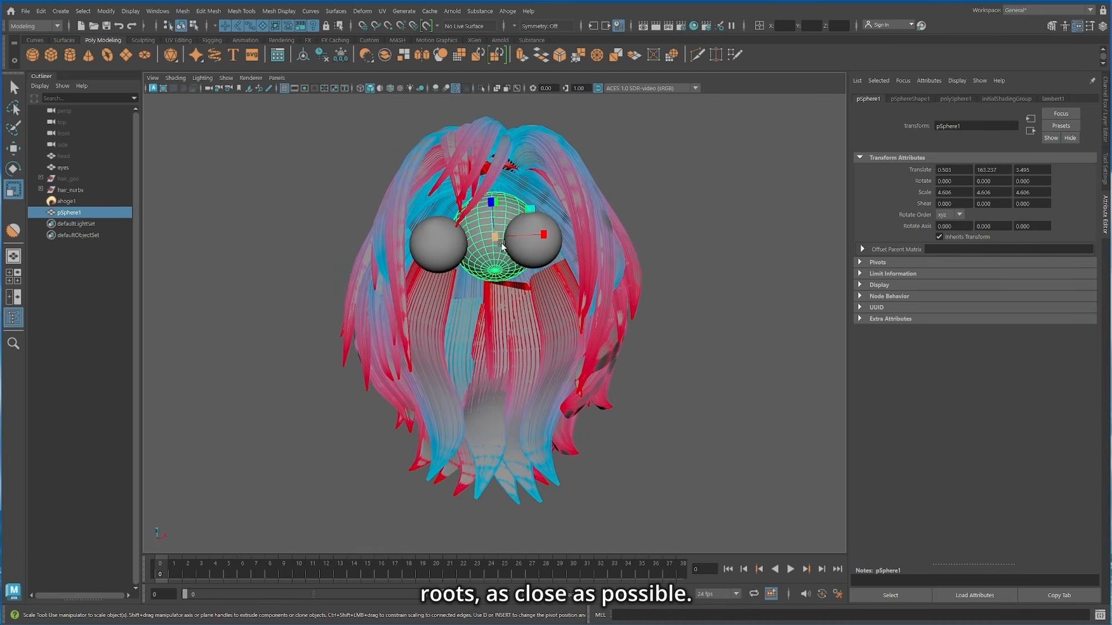
Step: Enlarge the sphere to a scale of about 6.1 and place it close under the hair roots, about 164.4 on Y
drag(496, 239, 515, 240)
alt+drag(512, 249, 497, 307)
key(w)
drag(492, 246, 545, 281)
key(q)
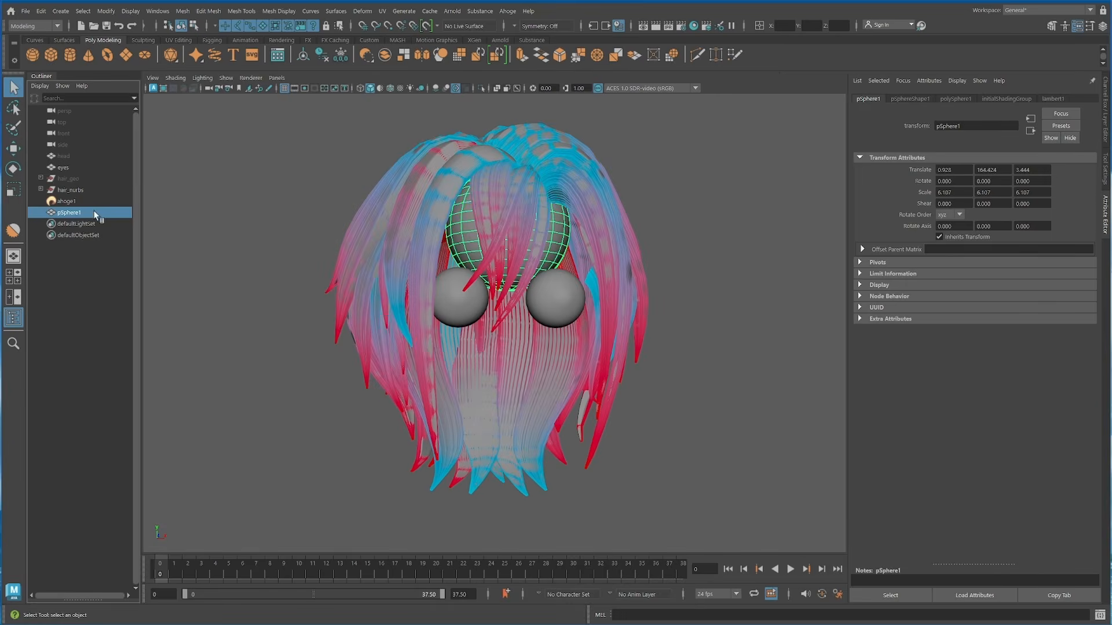
Step: Run Fix Surfaces on hair_nurbs using the sphere as the reference mesh for the strand roots
ctrl+click(74, 190)
alt+drag(446, 232, 472, 264)
click(508, 12)
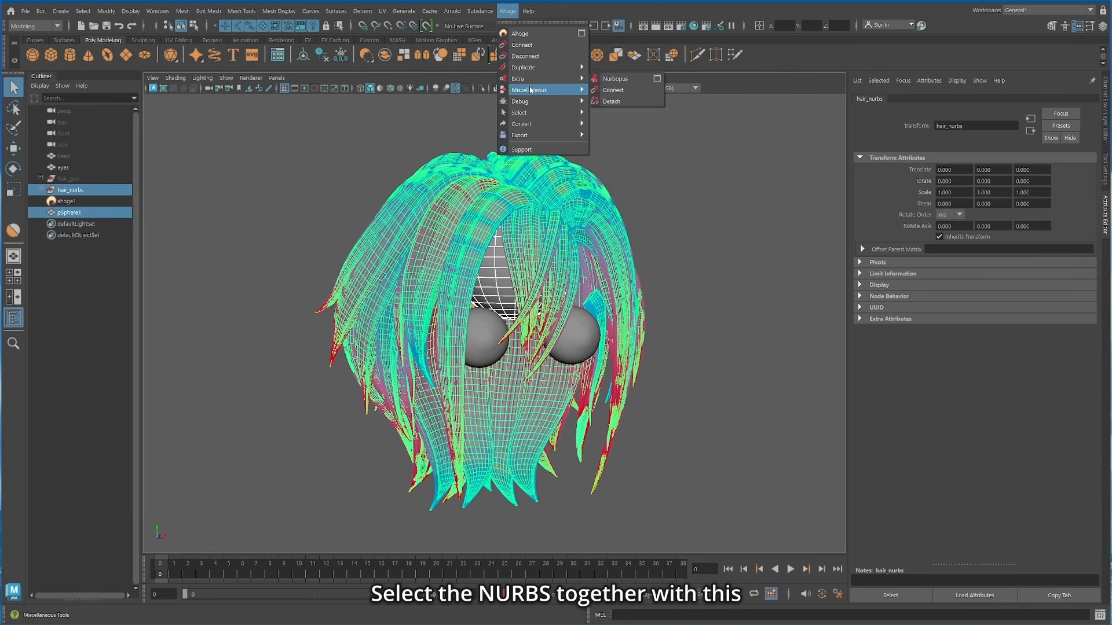
mouse_move(544, 90)
click(613, 106)
Step: Delete the helper sphere from inside the hair
alt+drag(707, 434, 715, 475)
click(489, 286)
key(Delete)
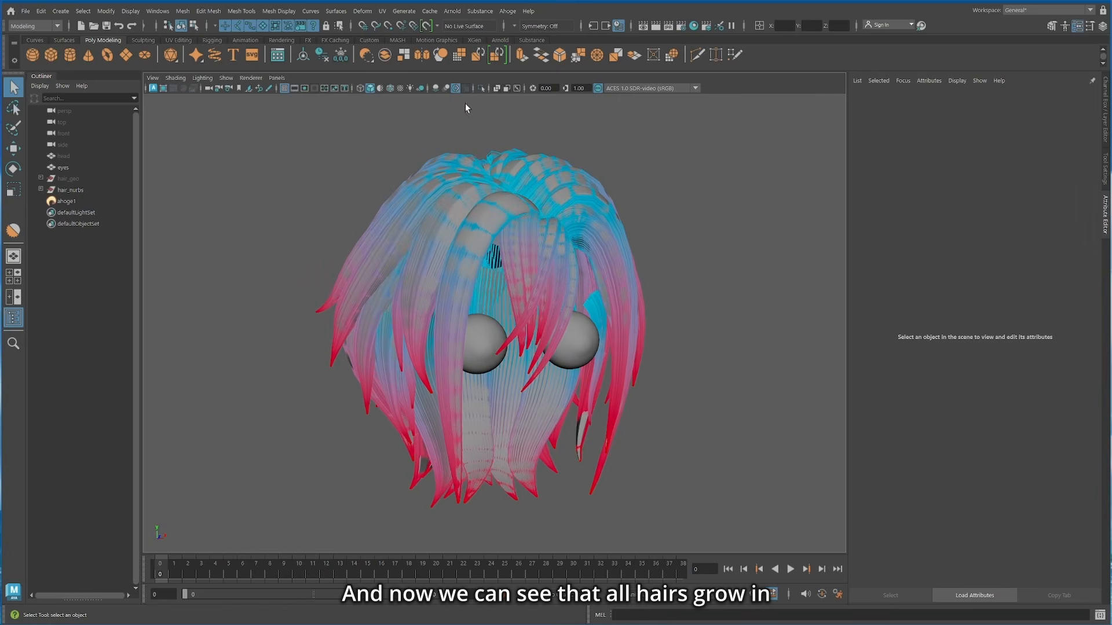
Step: Unhide the head mesh and clear the selection
click(79, 181)
click(67, 157)
key(shift+h)
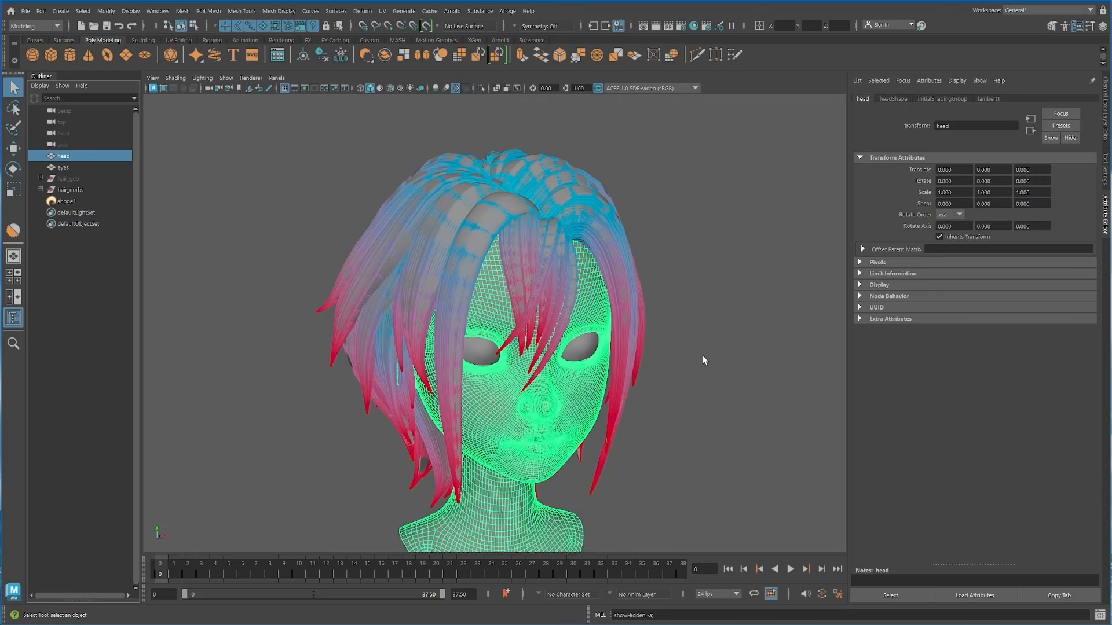
click(701, 355)
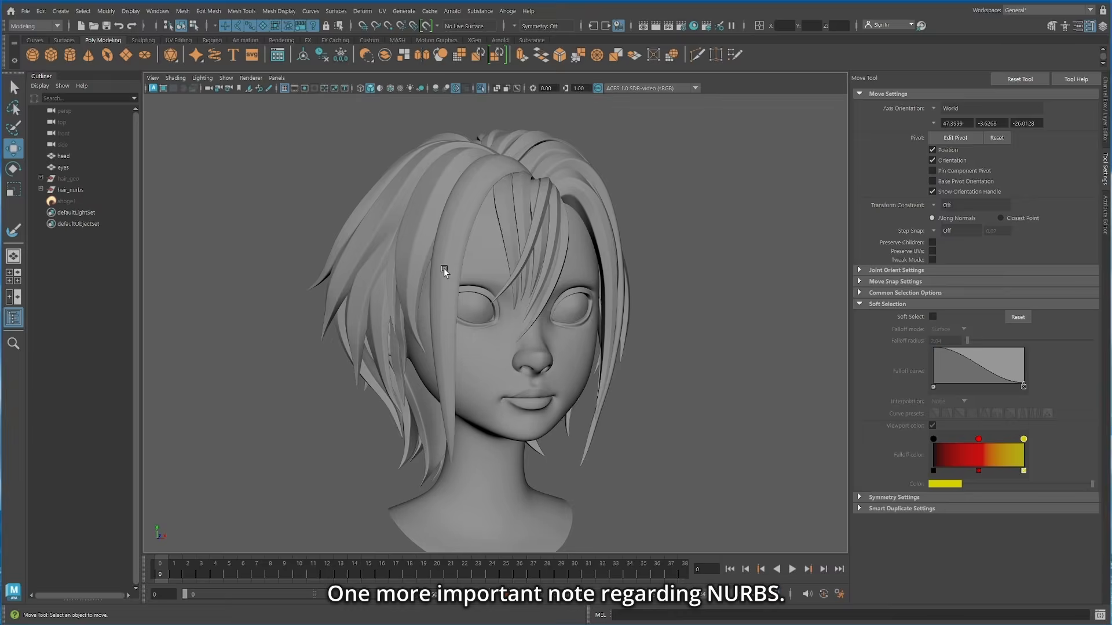
Step: Isolate the long front NURBS strand and pull soft-selected control vertices beside its seam to expose the open surface
click(442, 278)
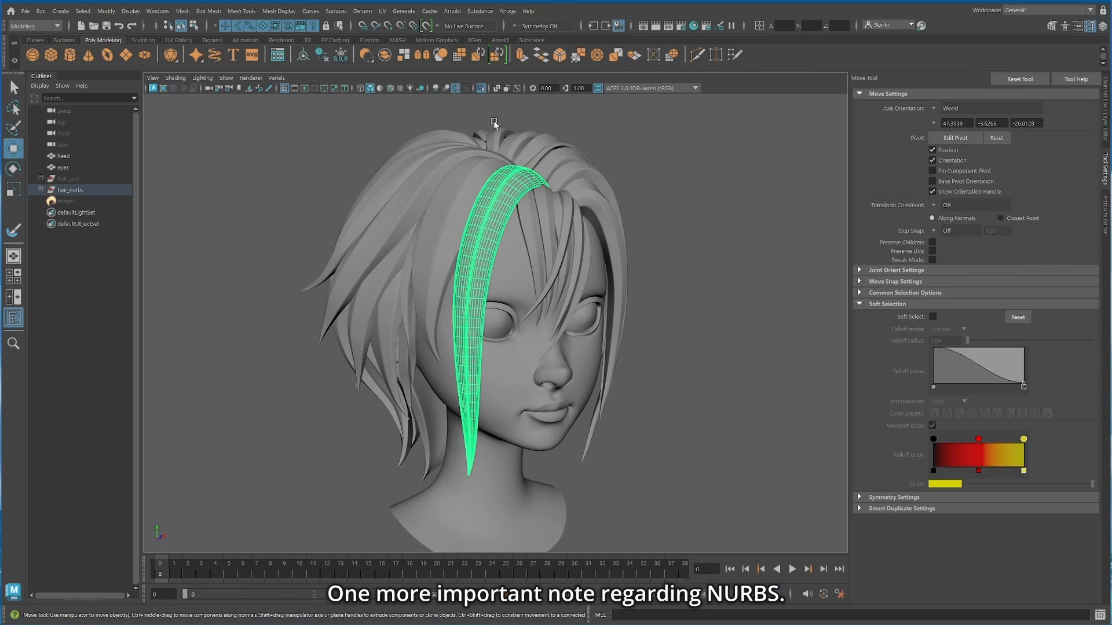
click(481, 88)
alt+drag(392, 263, 551, 256)
alt+right_drag(551, 255, 497, 416)
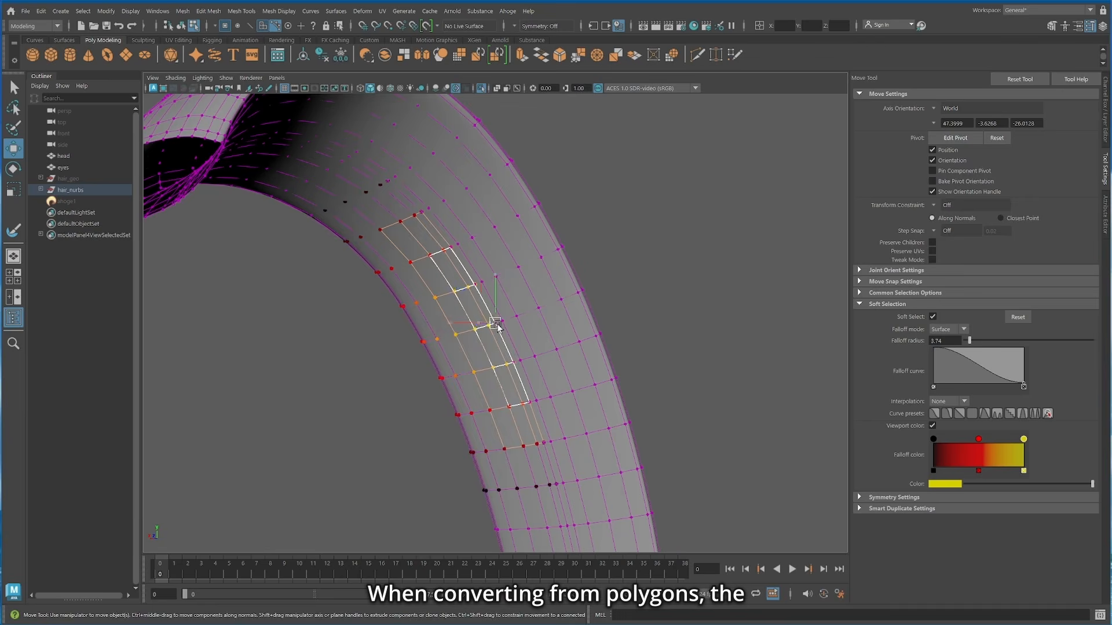
mouse_move(495, 325)
alt+mouse_down()
mouse_move(428, 341)
mouse_move(526, 345)
mouse_move(556, 301)
mouse_move(511, 335)
alt+mouse_up()
key(q)
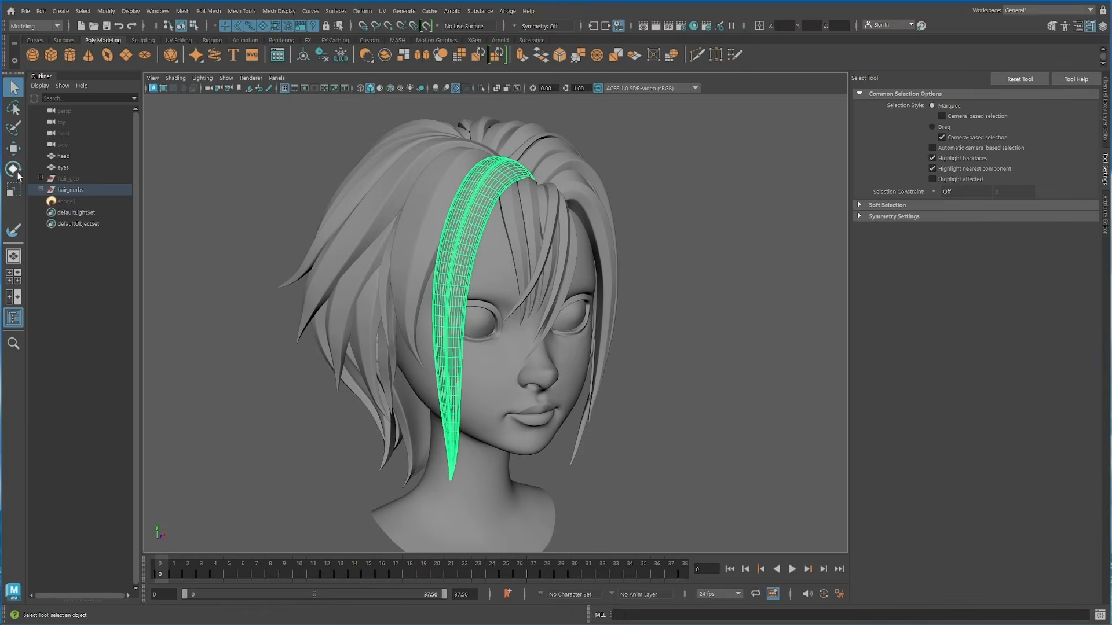
Step: Close all hair_nurbs surfaces in the U direction with Open/Close, using the Preserve shape option
click(74, 191)
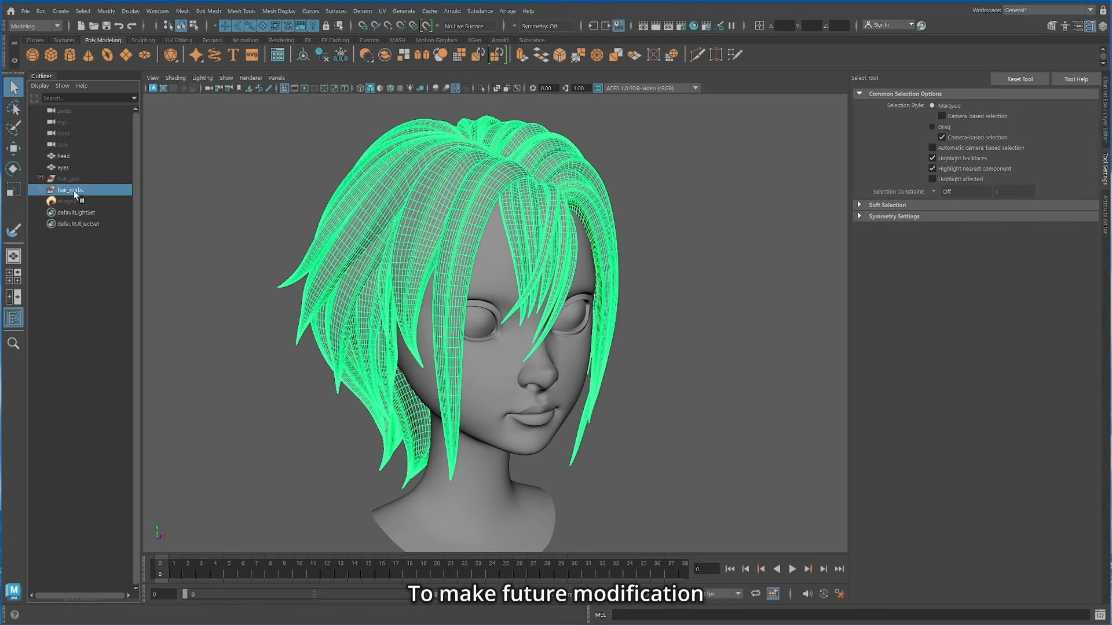
click(341, 11)
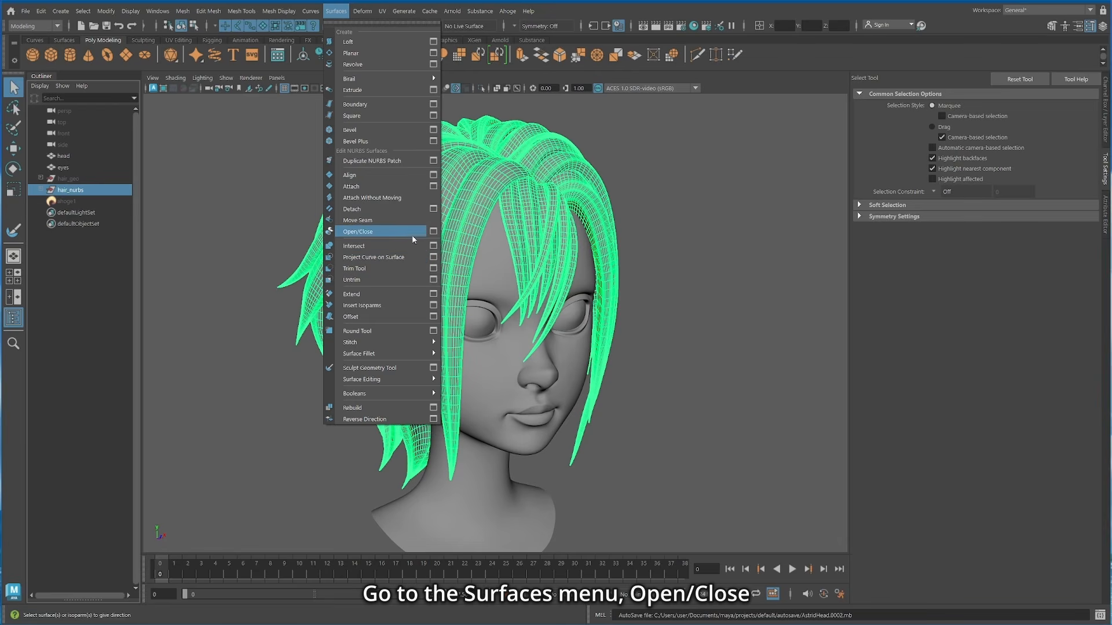
click(433, 232)
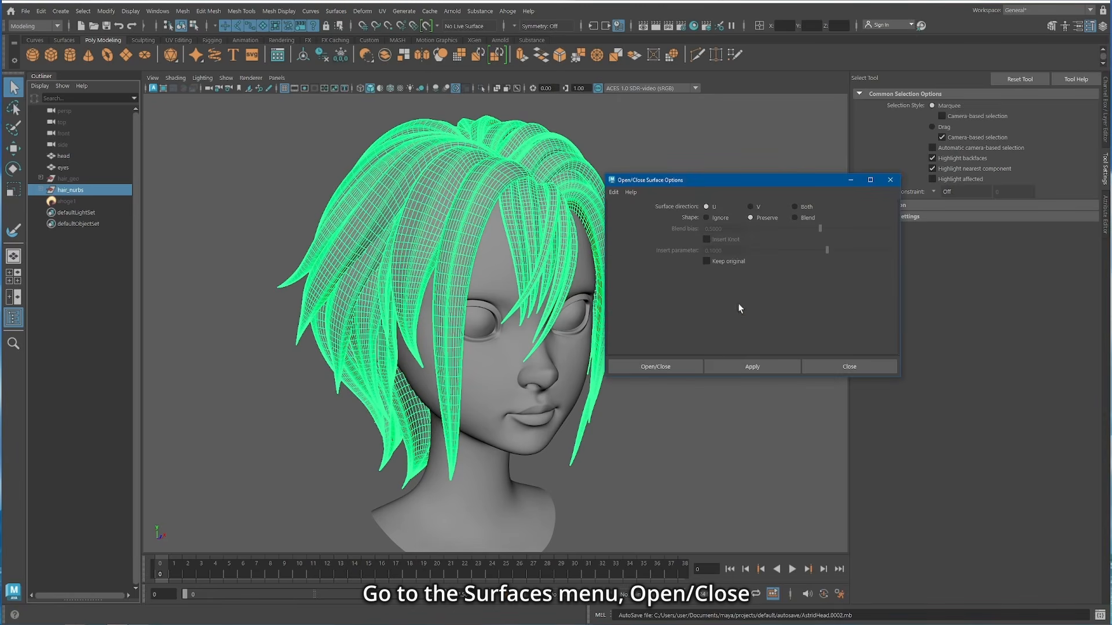
click(754, 368)
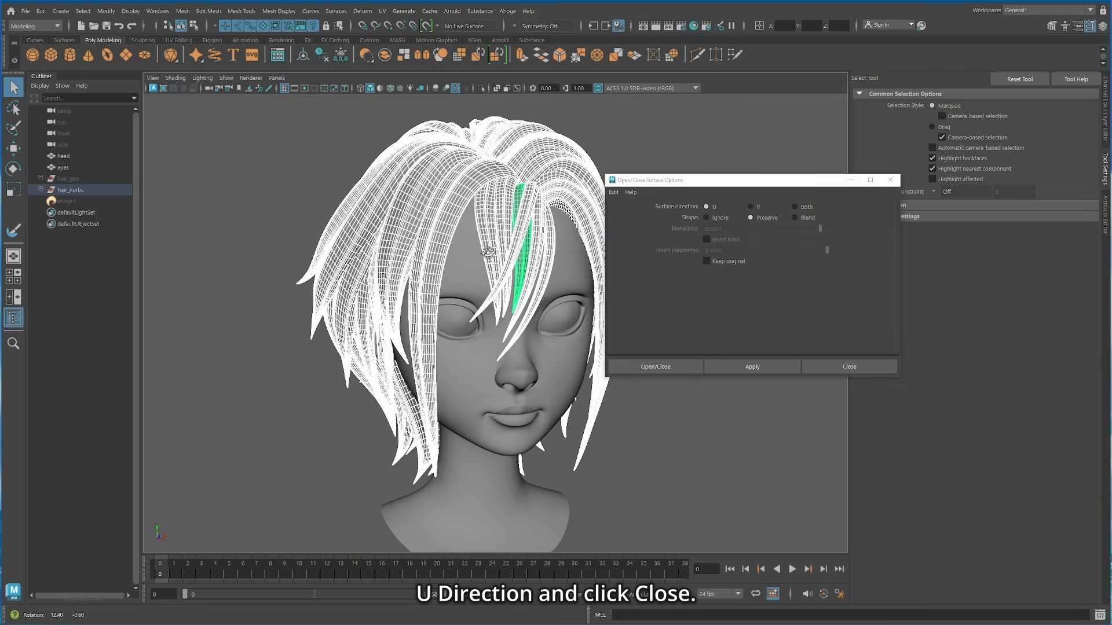
Step: Rebuild all hair_nurbs surfaces uniformly in U and V with 8 spans in U and 13 spans in V
click(848, 367)
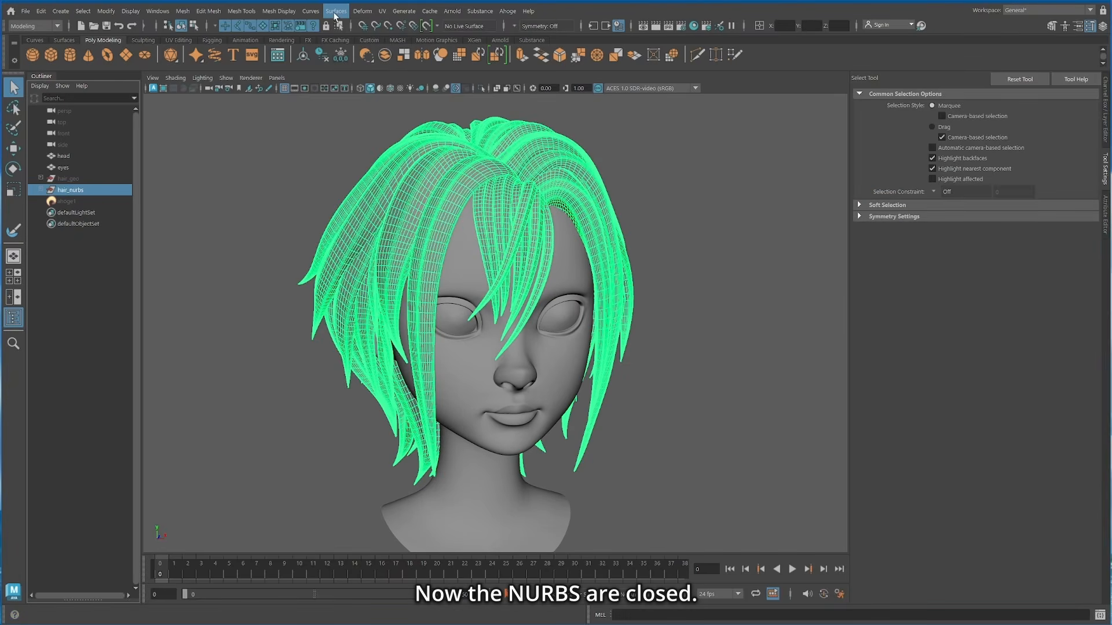
click(335, 12)
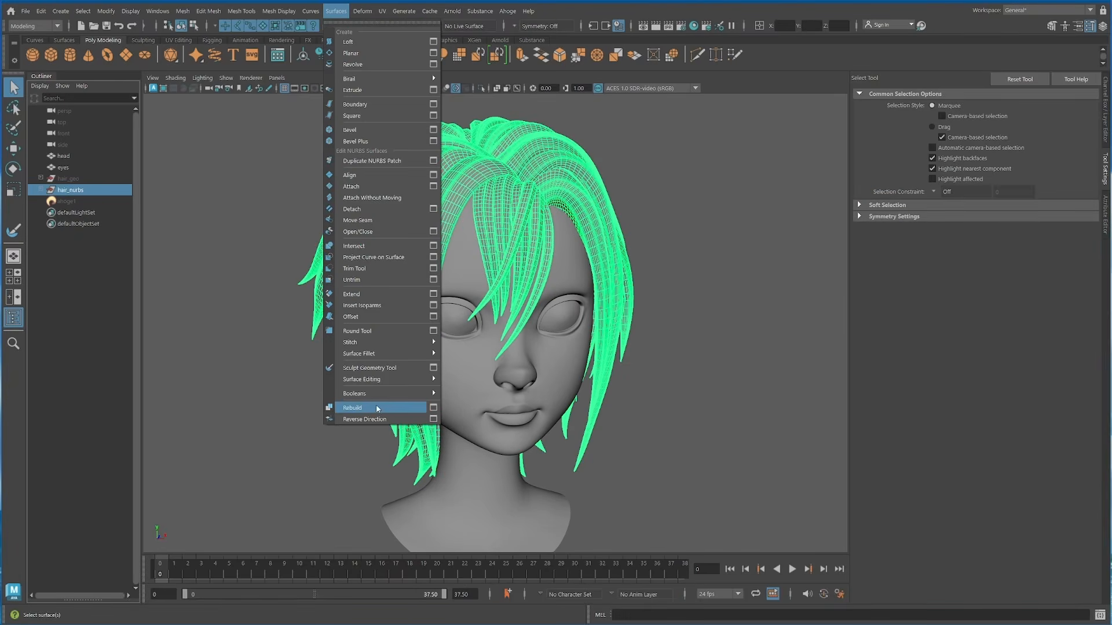
click(434, 408)
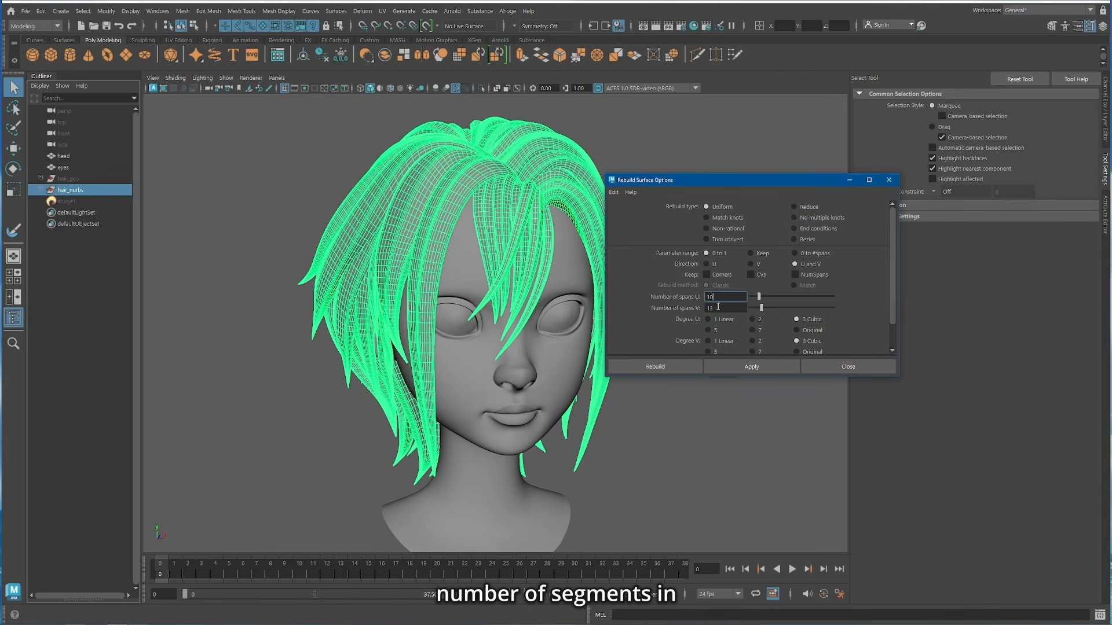
drag(755, 310, 764, 313)
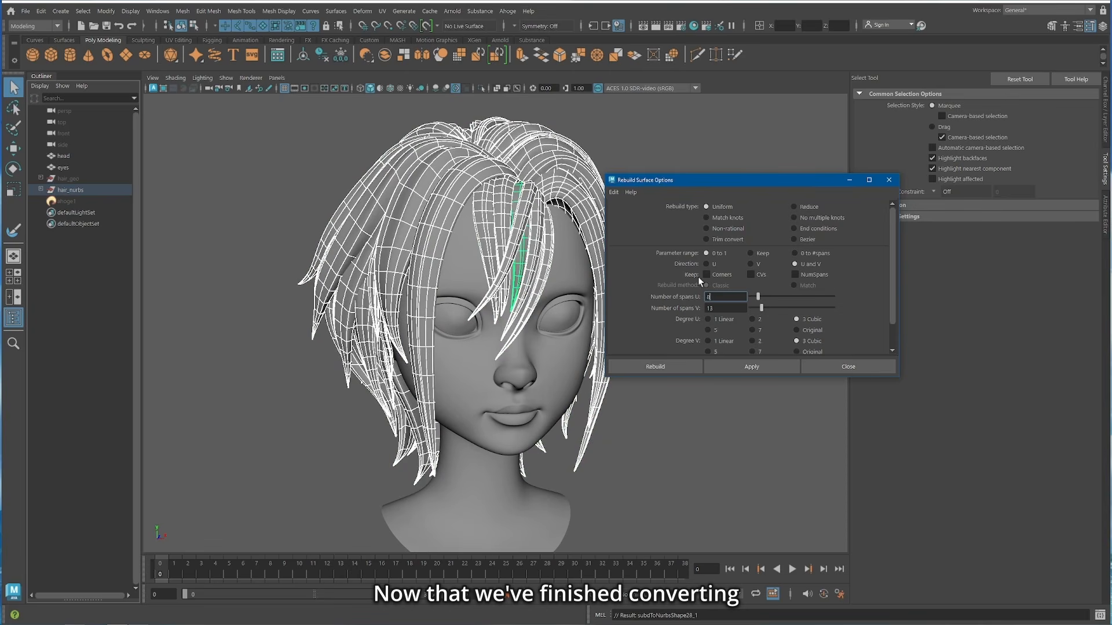
click(753, 367)
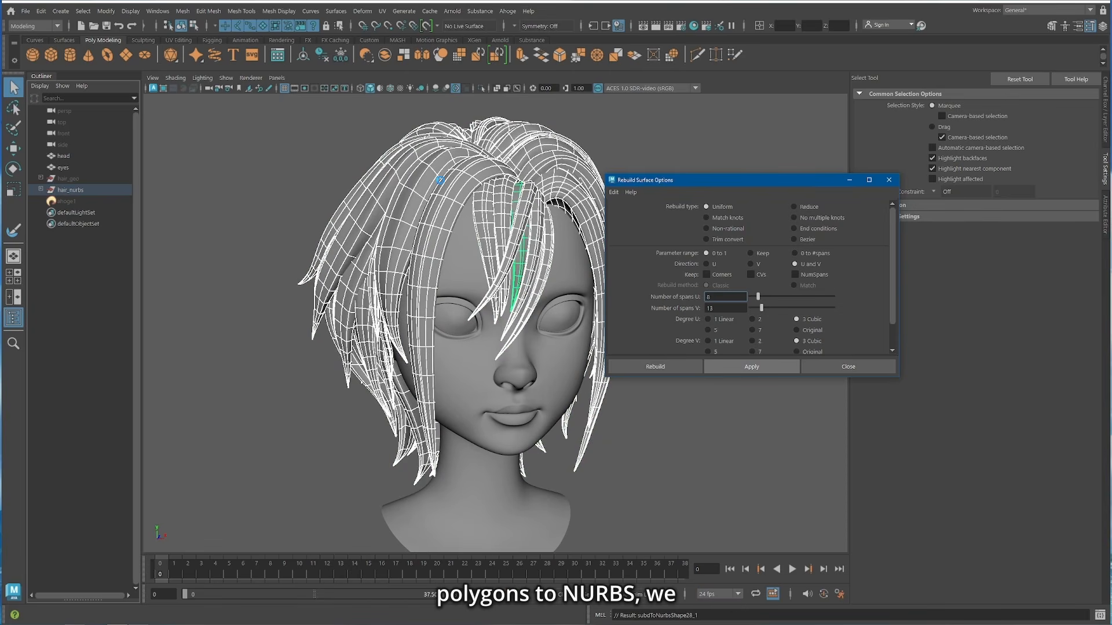
click(851, 369)
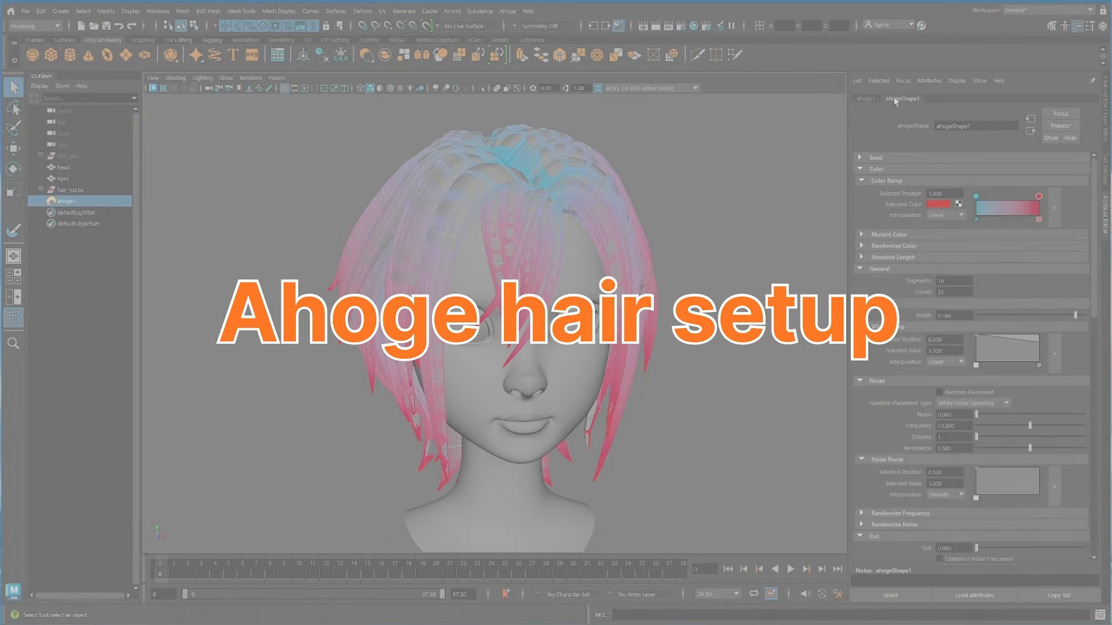
Step: Recolor the Ahoge hair's Color Ramp from dark red at the roots to orange-red at the tips
click(976, 197)
click(936, 205)
click(1039, 207)
drag(946, 252, 917, 253)
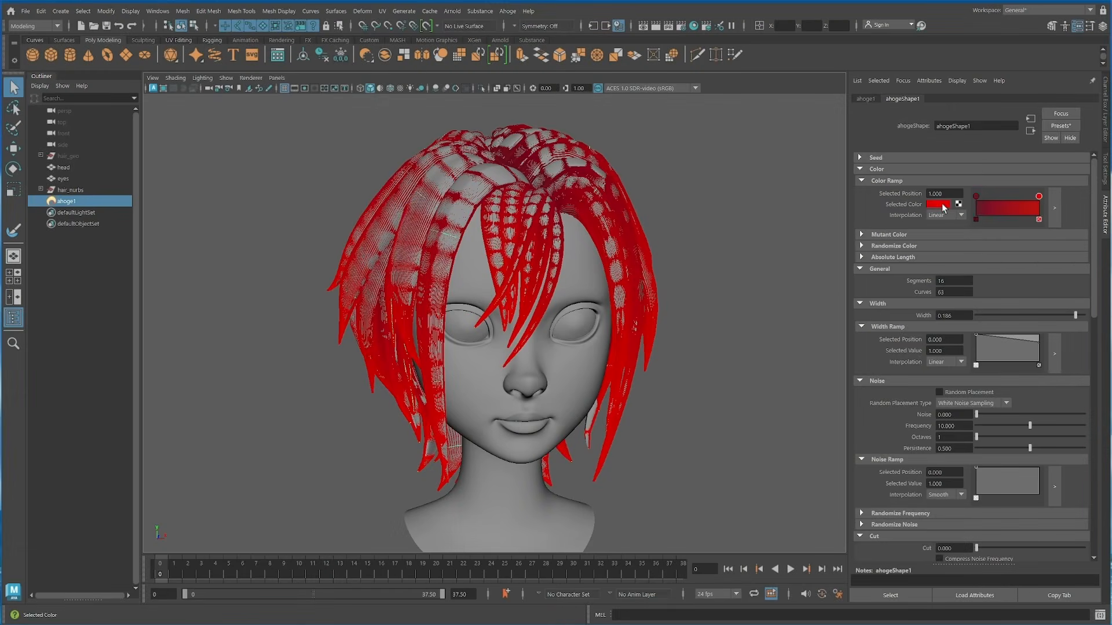
click(1037, 203)
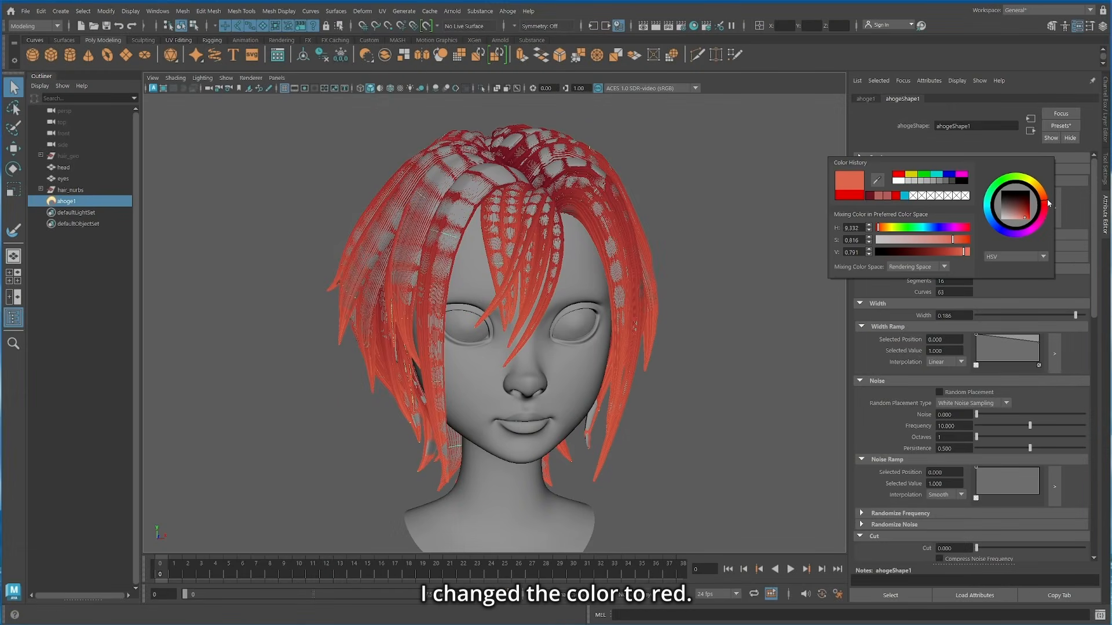
Step: Hide the NURBS hair surfaces and refine the Ahoge hair to 40 segments, 250 curves and a width of 0.022
key(ctrl+h)
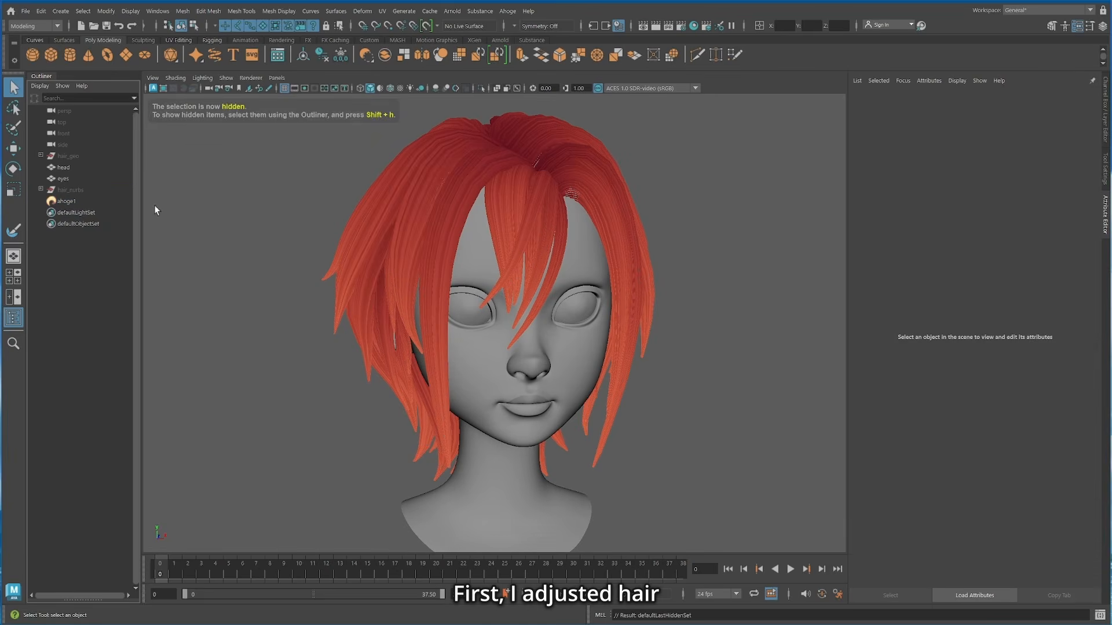
click(546, 179)
click(901, 99)
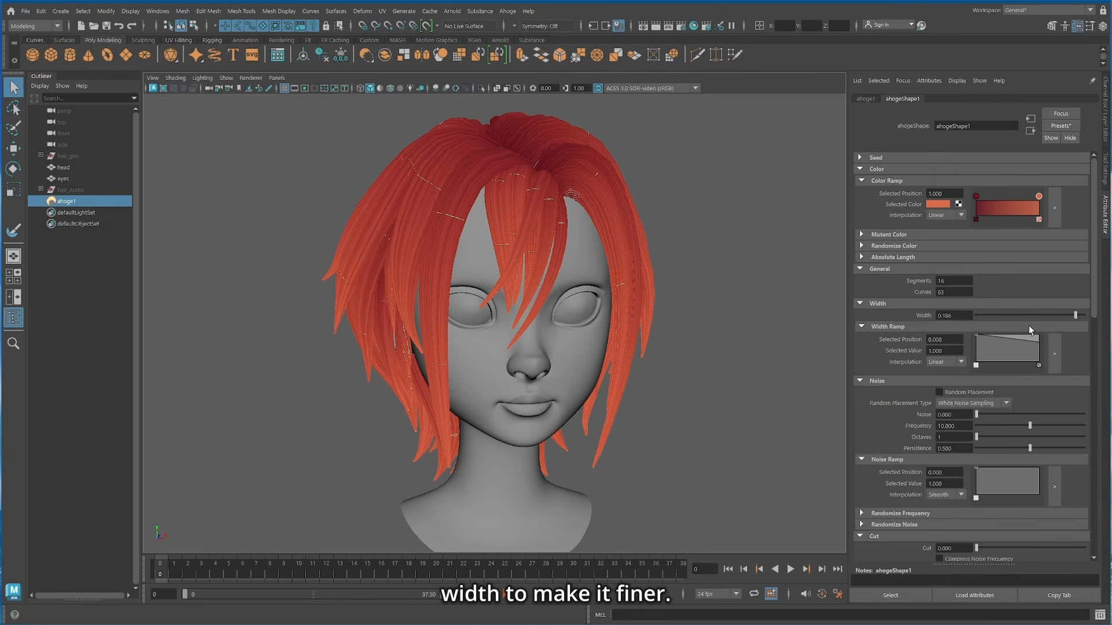
drag(1075, 315, 989, 315)
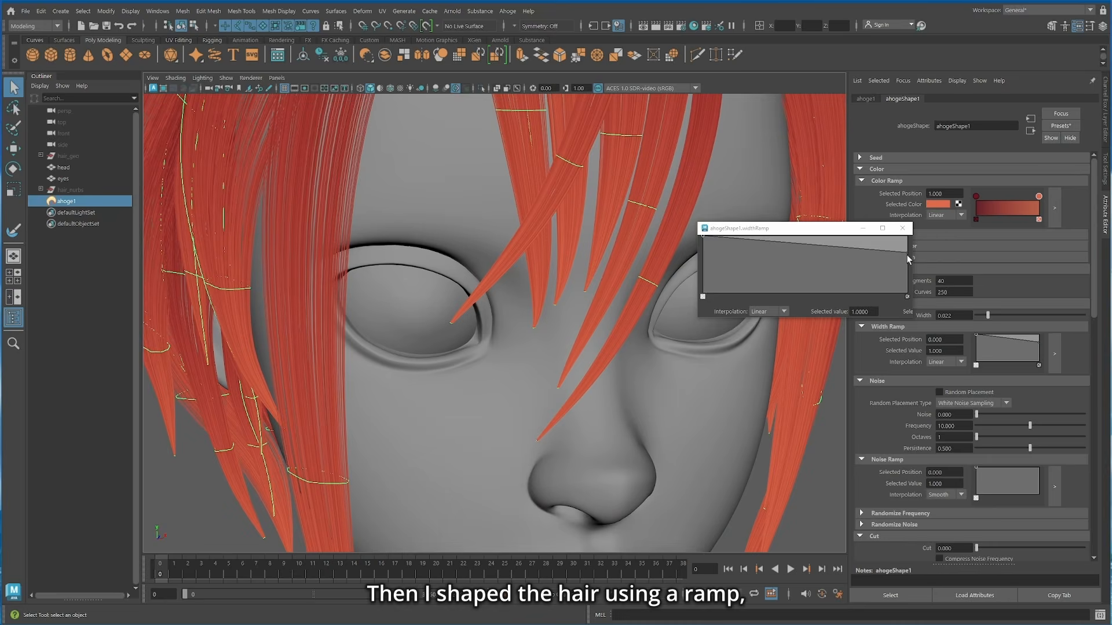
Step: Taper the hair tips in the Width Ramp by lowering the end value to zero and adding a nearly full-width point before it
drag(908, 259, 919, 309)
click(851, 249)
drag(857, 241, 855, 236)
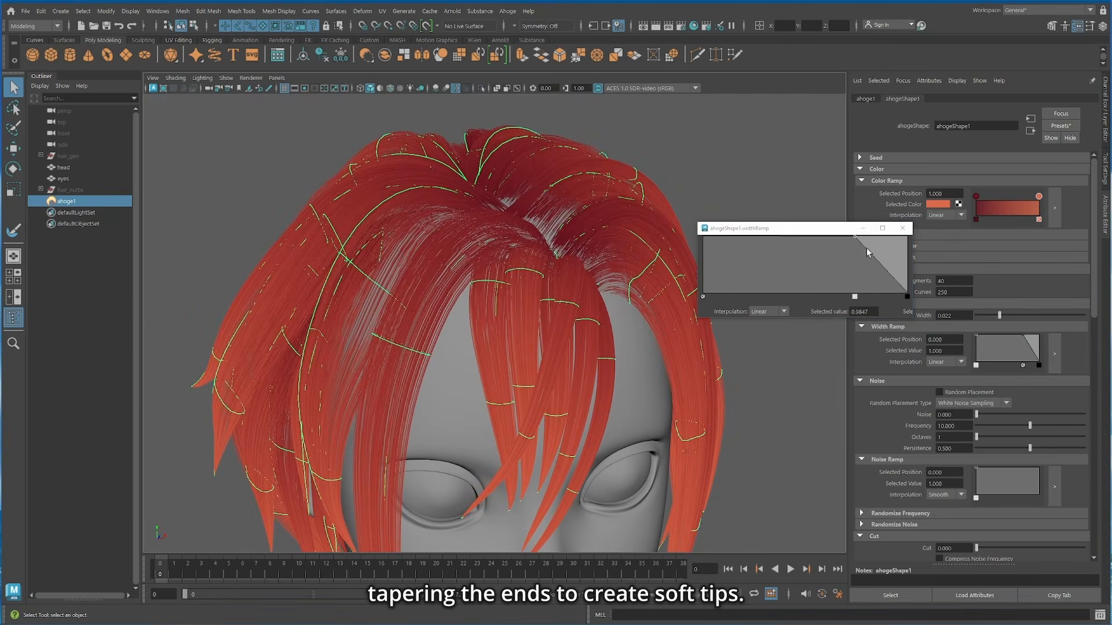
click(902, 228)
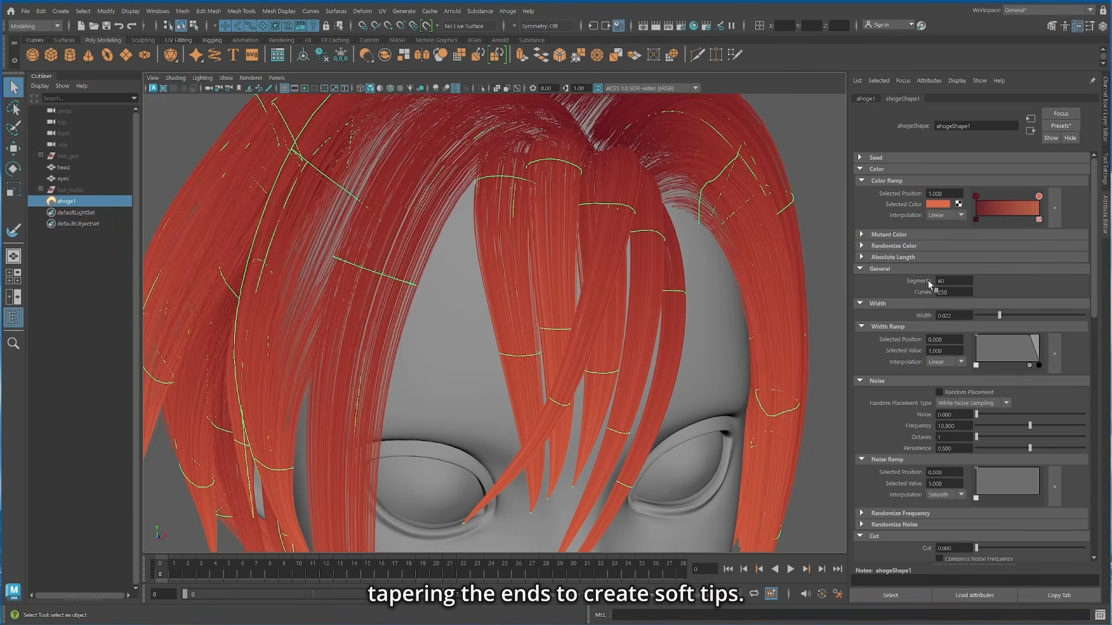
Step: Reduce the Ahoge hair Width to 0.010 for finer strands
click(950, 315)
key(Return)
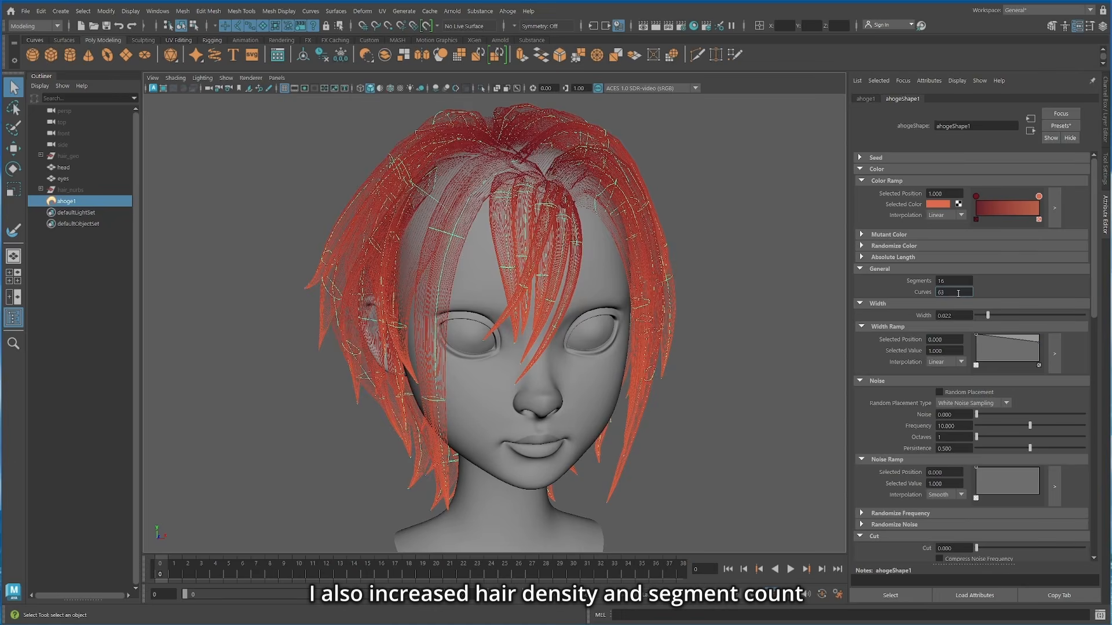
ctrl+drag(957, 293, 1047, 297)
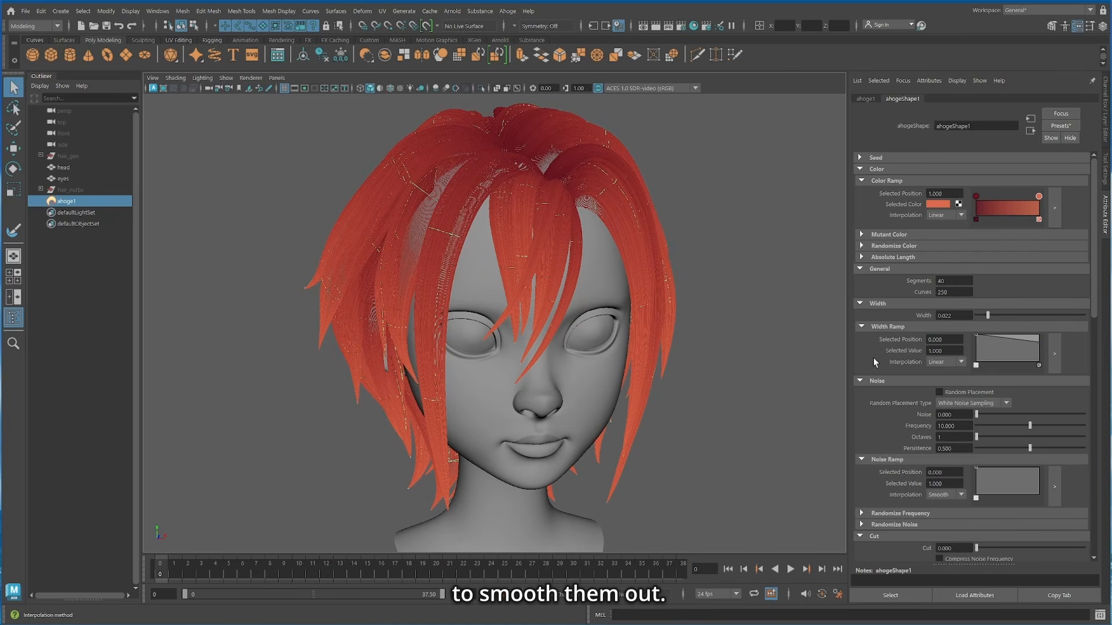
Step: Increase the Spray Fill to about 0.22 and isolate the Ahoge hair to inspect the inside of the strands
scroll(912, 319, down, 10)
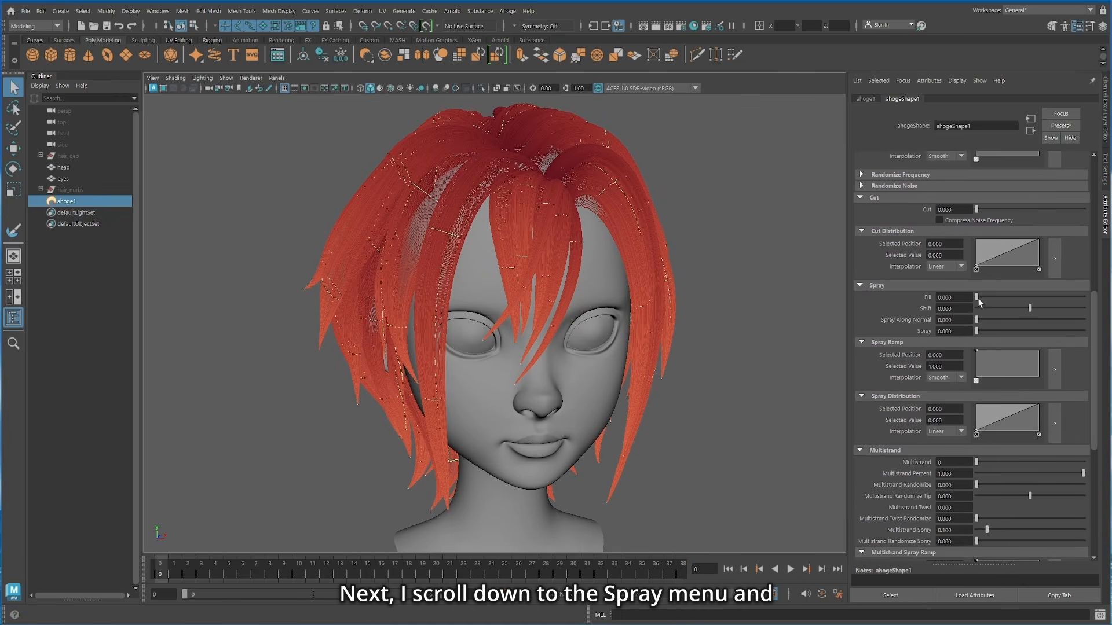
drag(977, 298, 1023, 298)
click(480, 88)
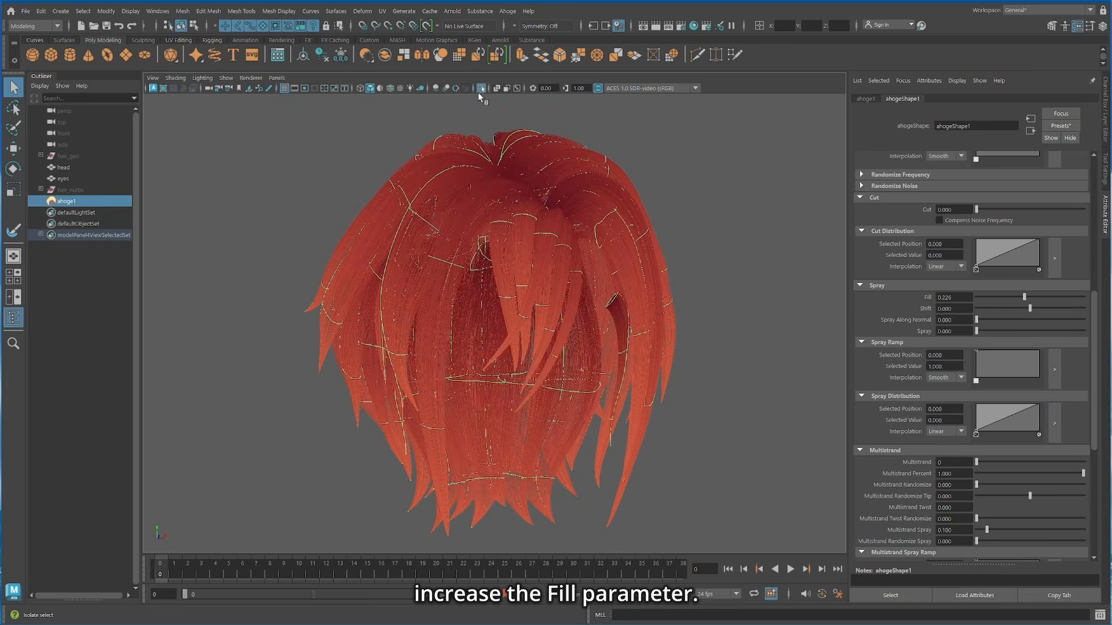
alt+drag(626, 307, 644, 171)
scroll(660, 244, up, 7)
alt+middle_drag(651, 249, 581, 353)
alt+drag(583, 336, 510, 326)
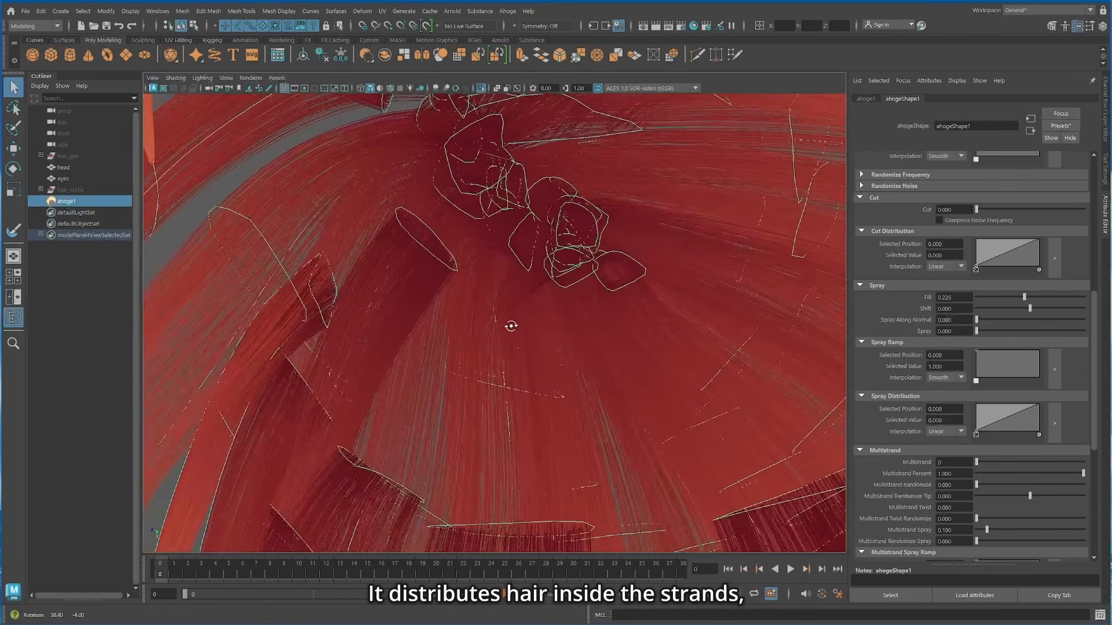
Step: Adjust the Spray Fill to 0.254 and end the hair isolation to bring back the head
drag(1024, 297, 1041, 299)
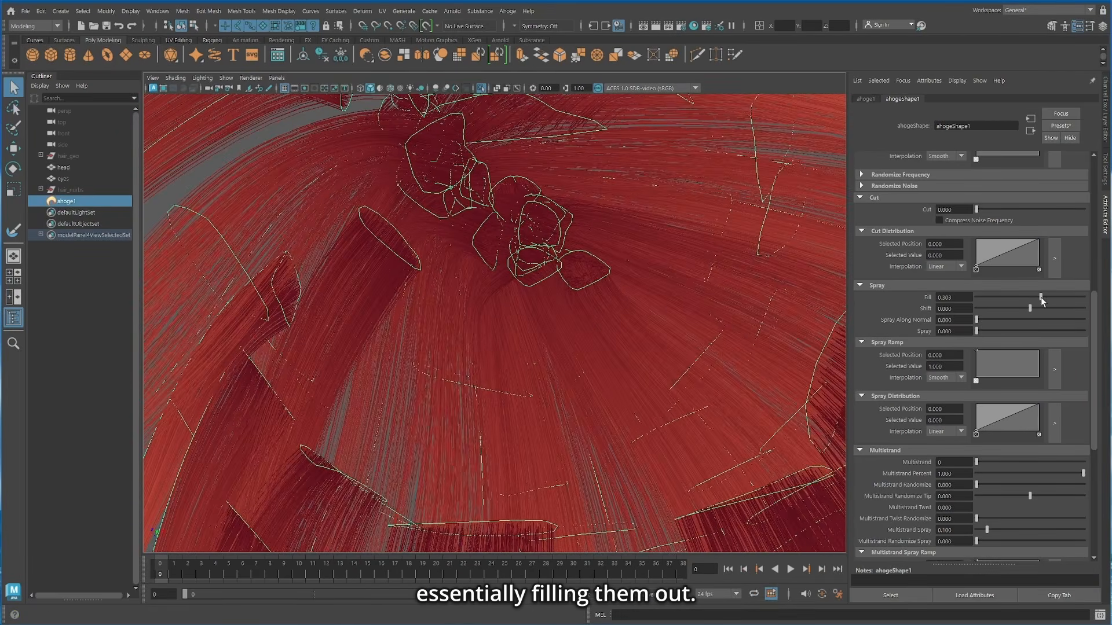
scroll(780, 271, down, 7)
click(480, 88)
alt+drag(535, 127, 488, 135)
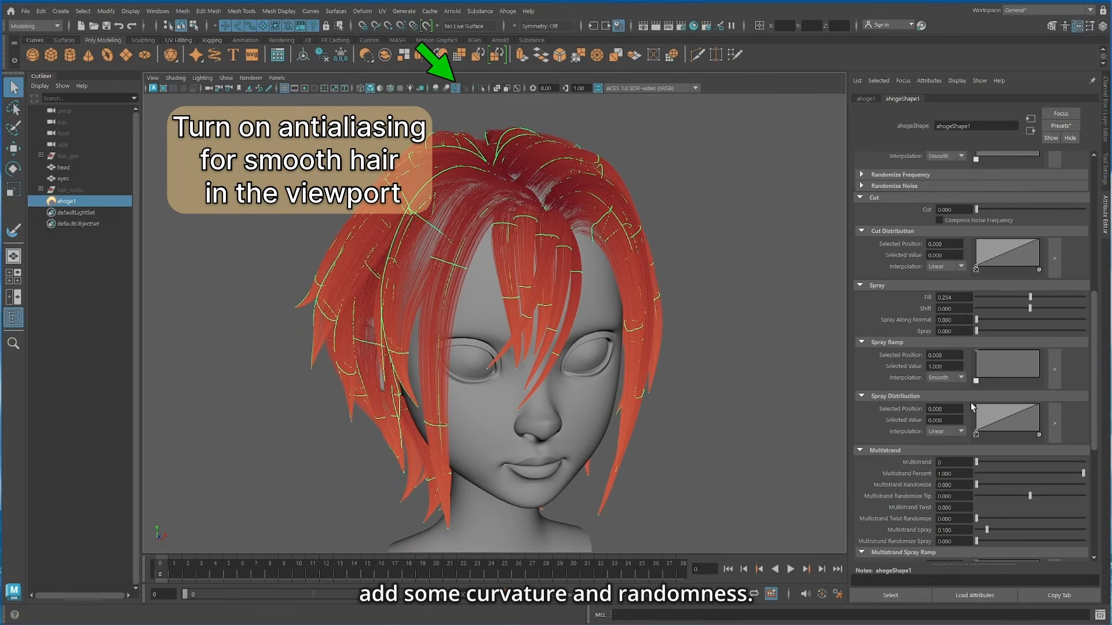
Step: Set the hair's Noise to 0.378 and its noise Frequency to 3.252
scroll(969, 400, up, 5)
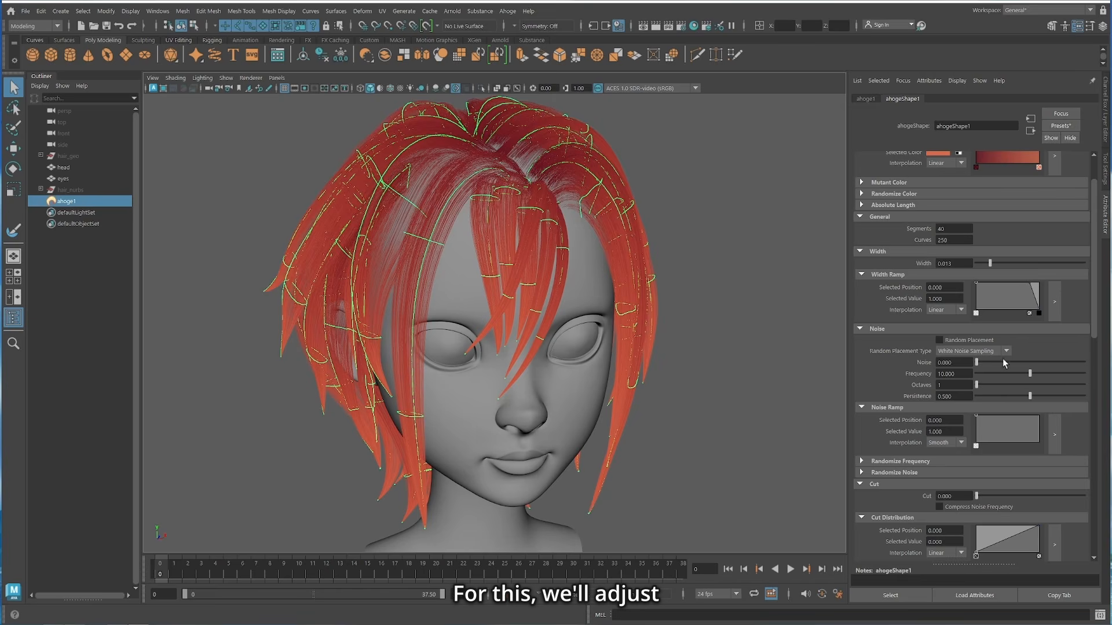
click(1002, 362)
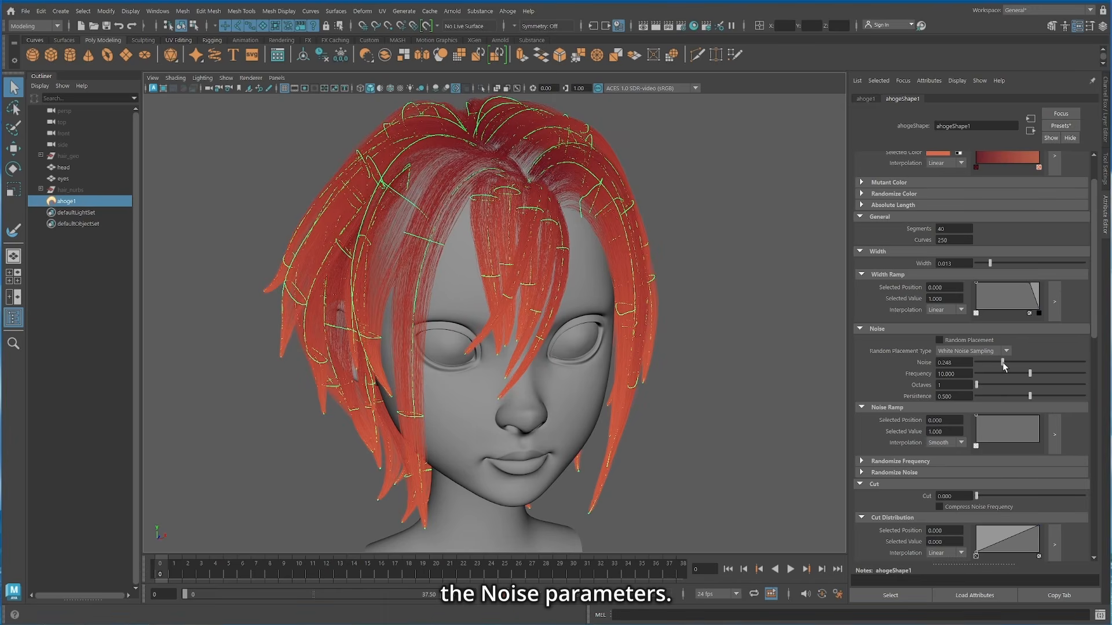
drag(1028, 362, 1002, 374)
click(1009, 374)
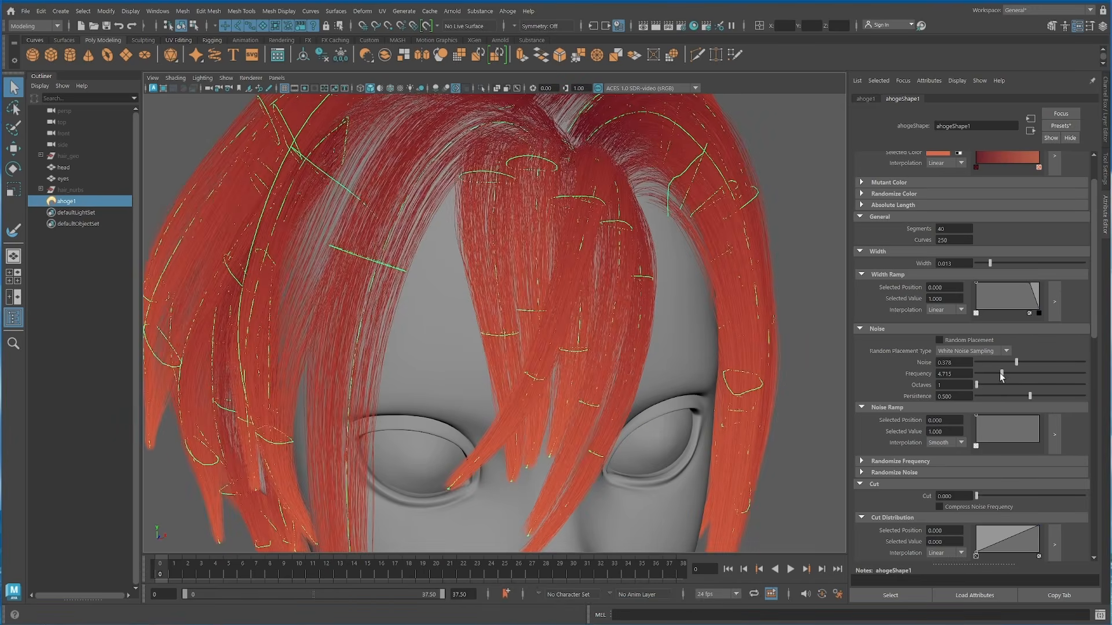
drag(1002, 374, 993, 376)
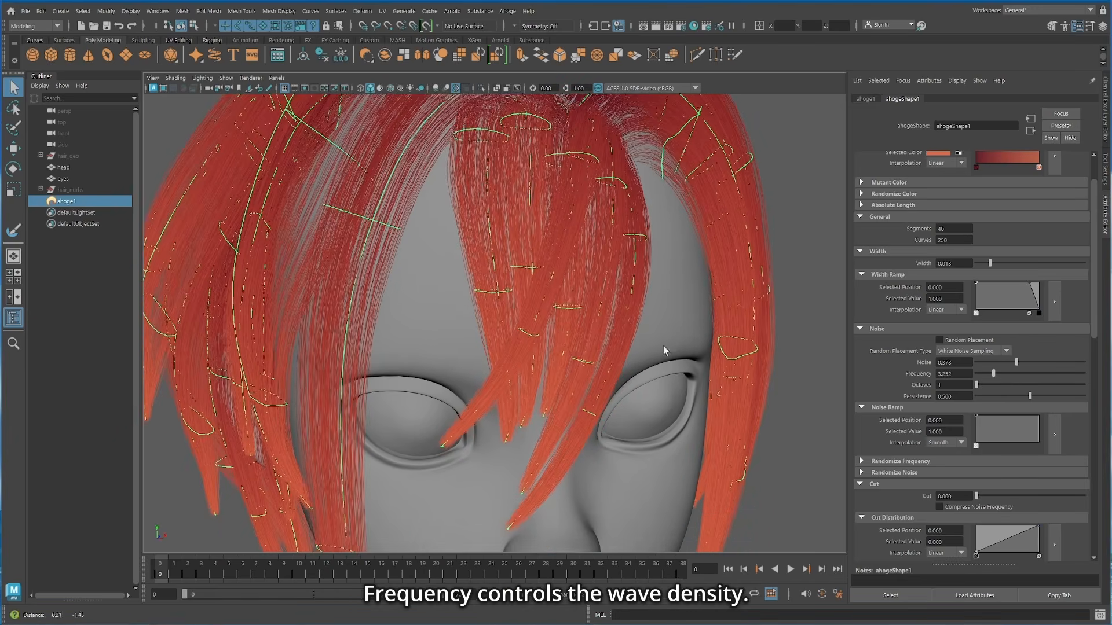
Step: Shape the Noise Ramp by lowering the tip to about 0.32 and the root to about 0.62, with full-value points in between
scroll(973, 376, down, 1)
click(1054, 408)
drag(906, 237, 907, 272)
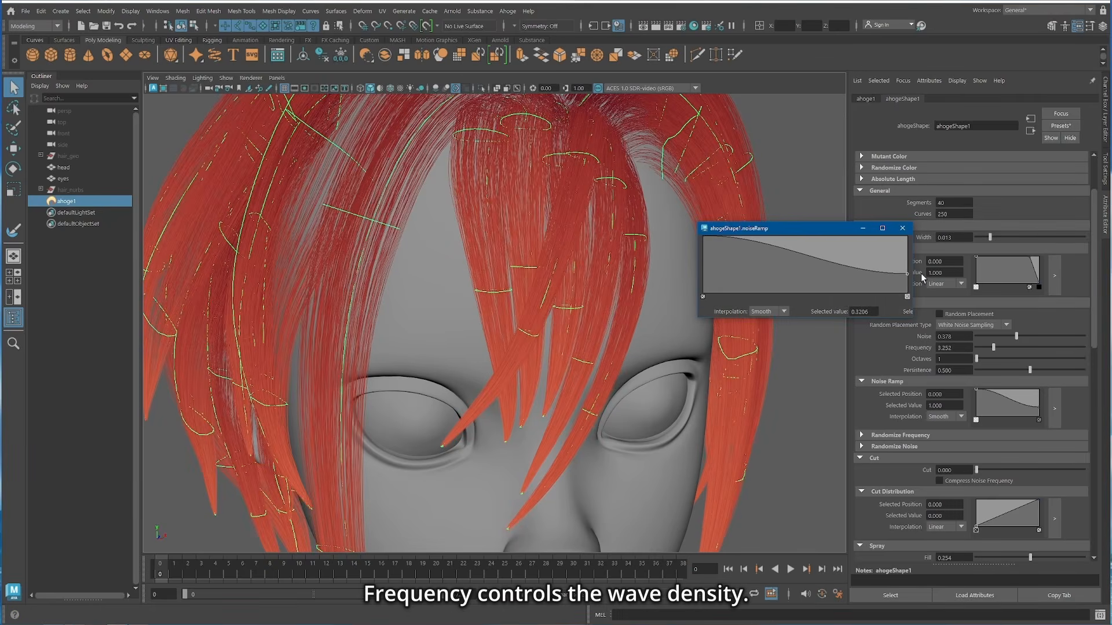
click(849, 231)
alt+drag(556, 191, 585, 263)
drag(703, 237, 742, 230)
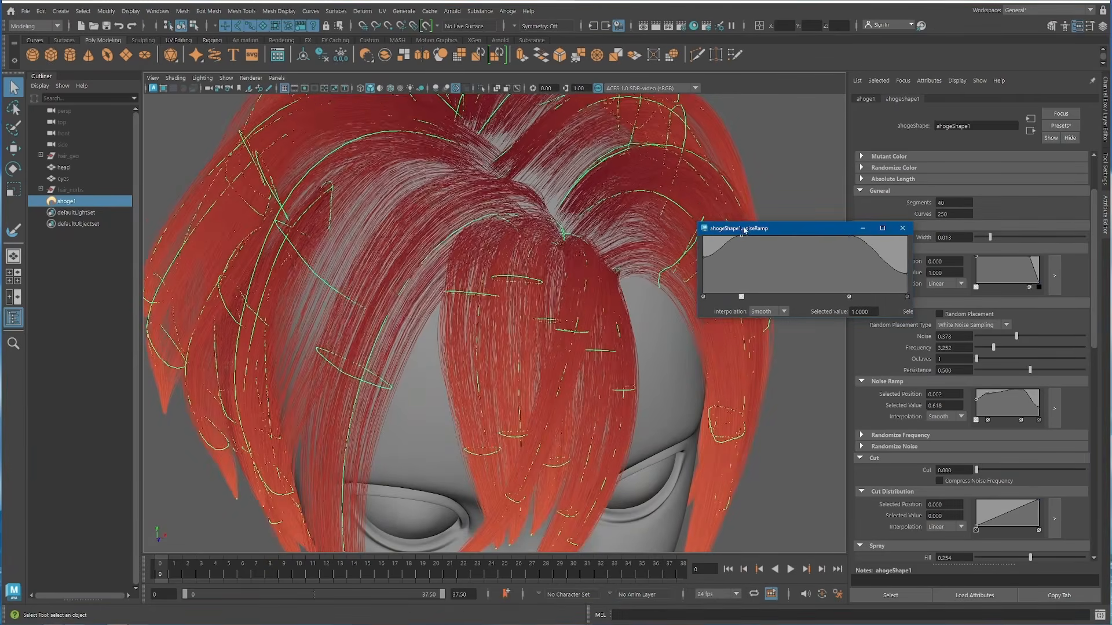
Step: Enable Randomize Frequency and set Randomize Noise to 1.000 with a distribution ramp point at position 0.407 and value 0.742
alt+drag(579, 377, 590, 283)
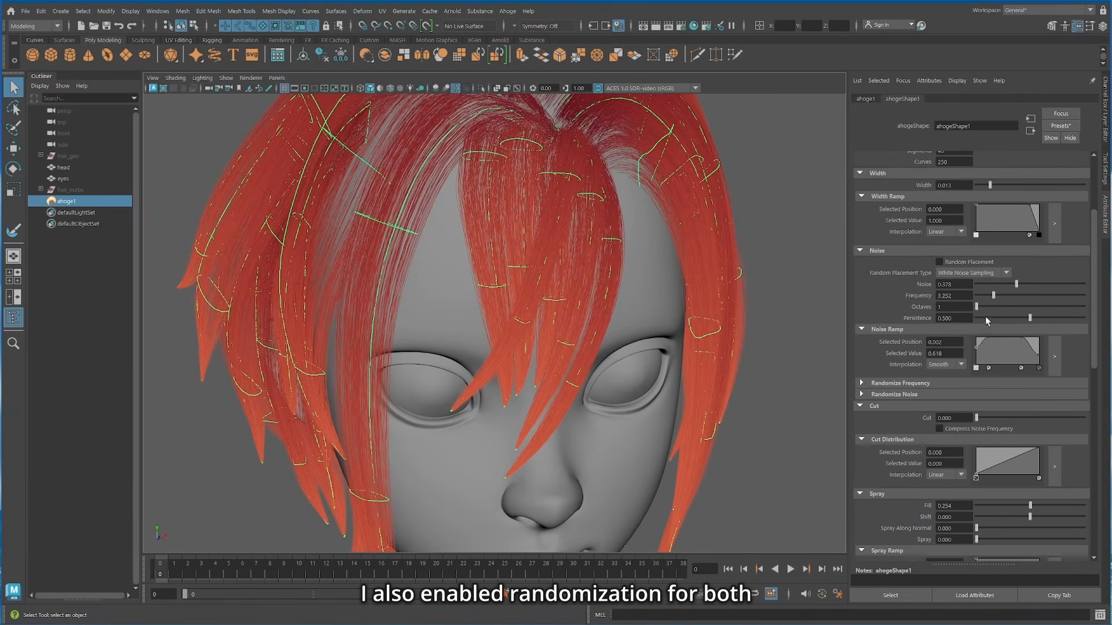
scroll(973, 348, down, 3)
click(861, 305)
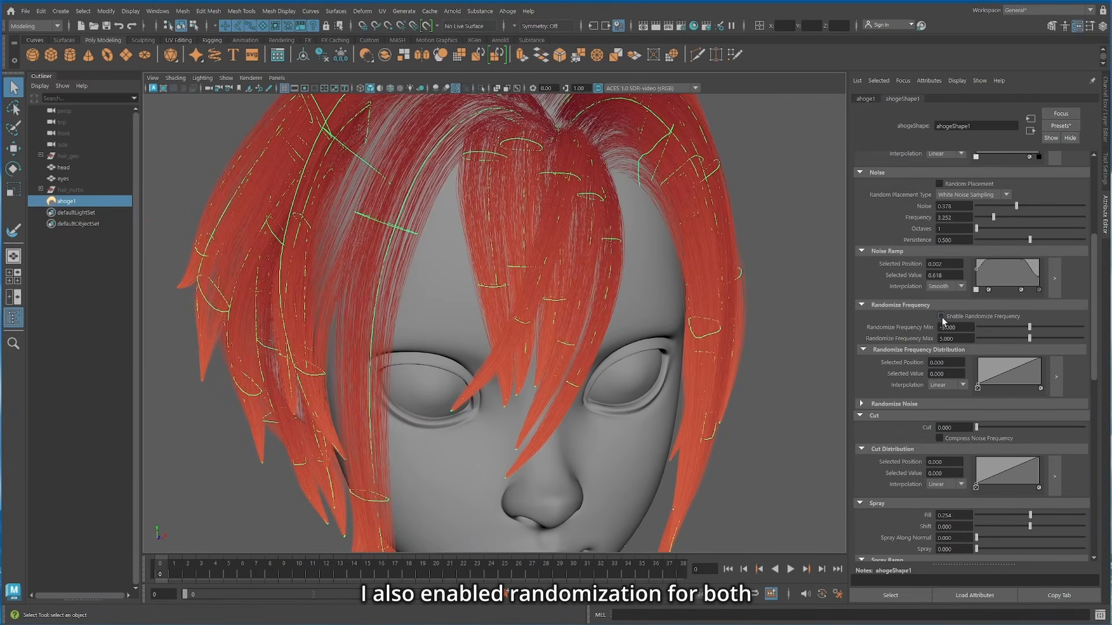
click(941, 316)
click(914, 404)
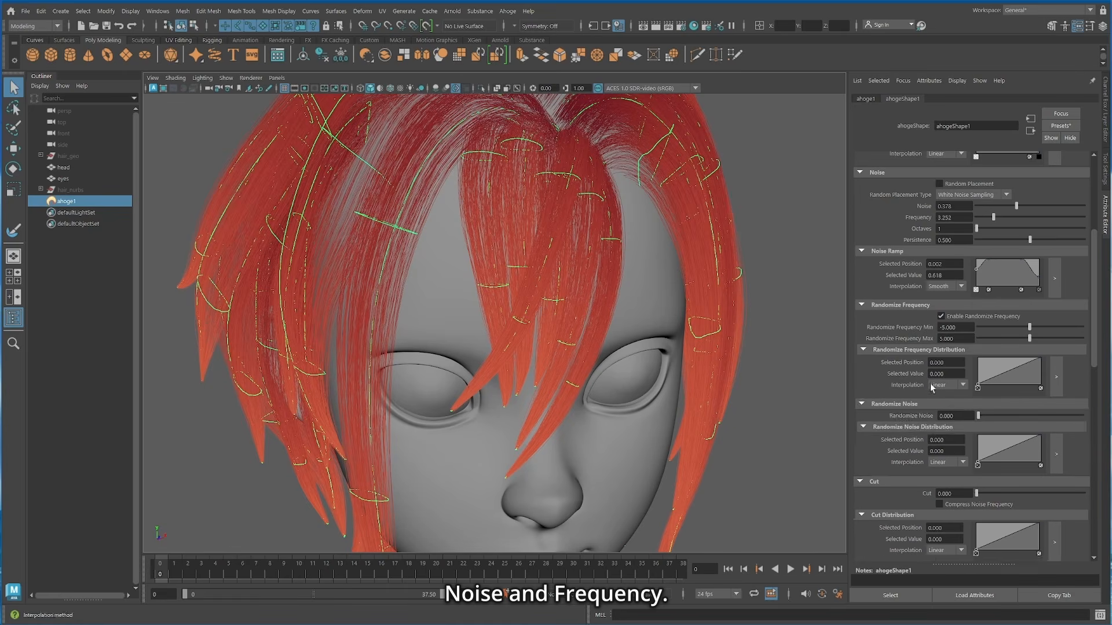
scroll(914, 405, down, 3)
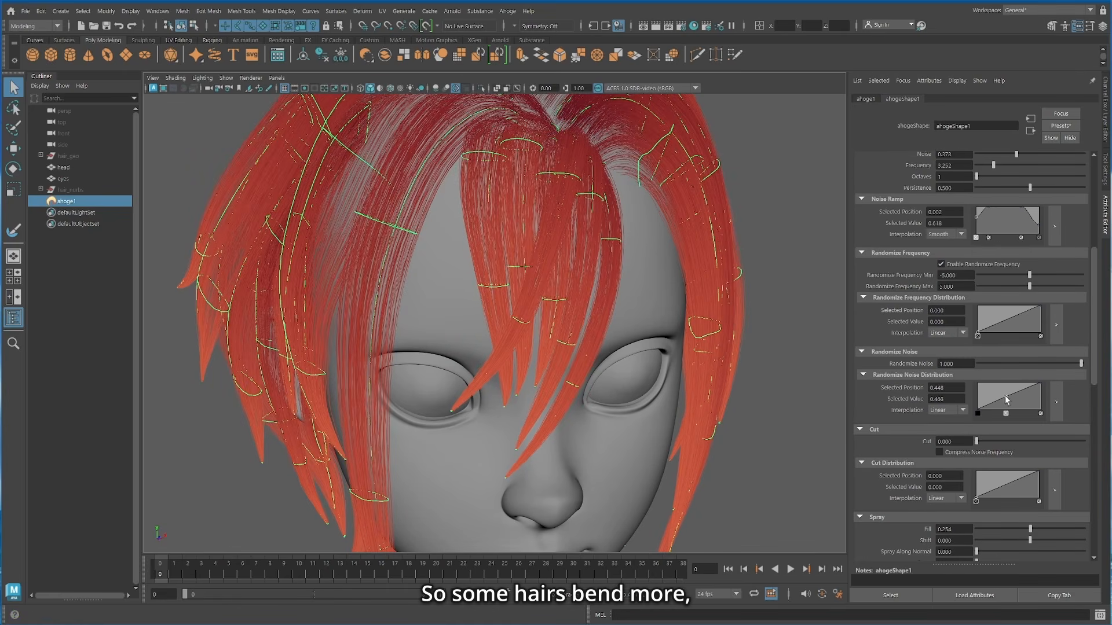
drag(1006, 399, 1003, 392)
Step: Increase the hair's Noise amount to 0.561
scroll(1004, 376, up, 9)
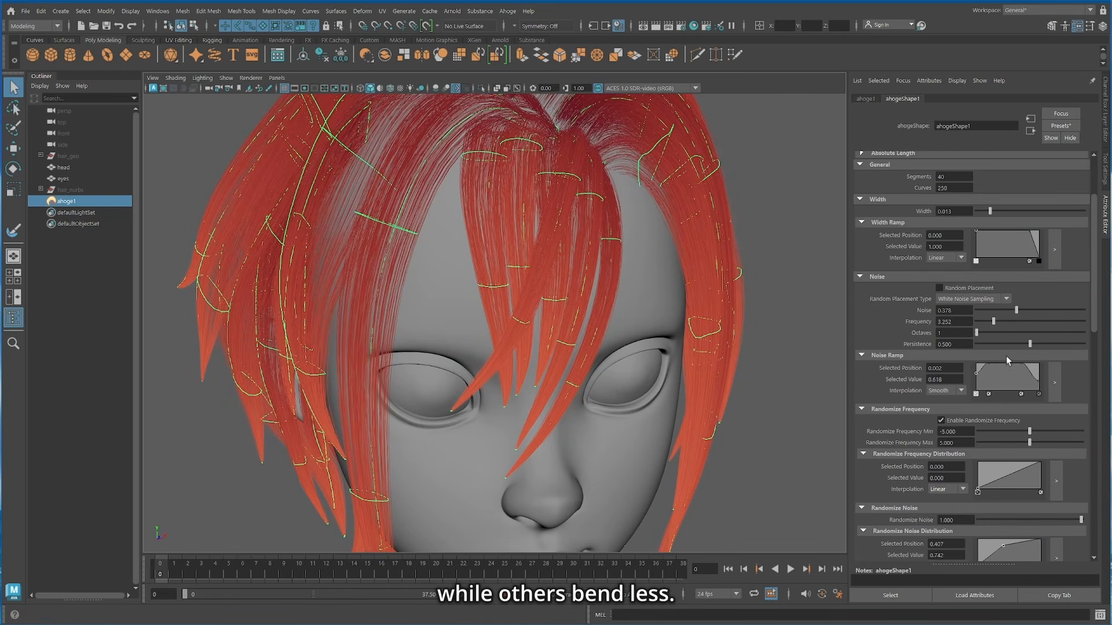
drag(1033, 311, 1038, 315)
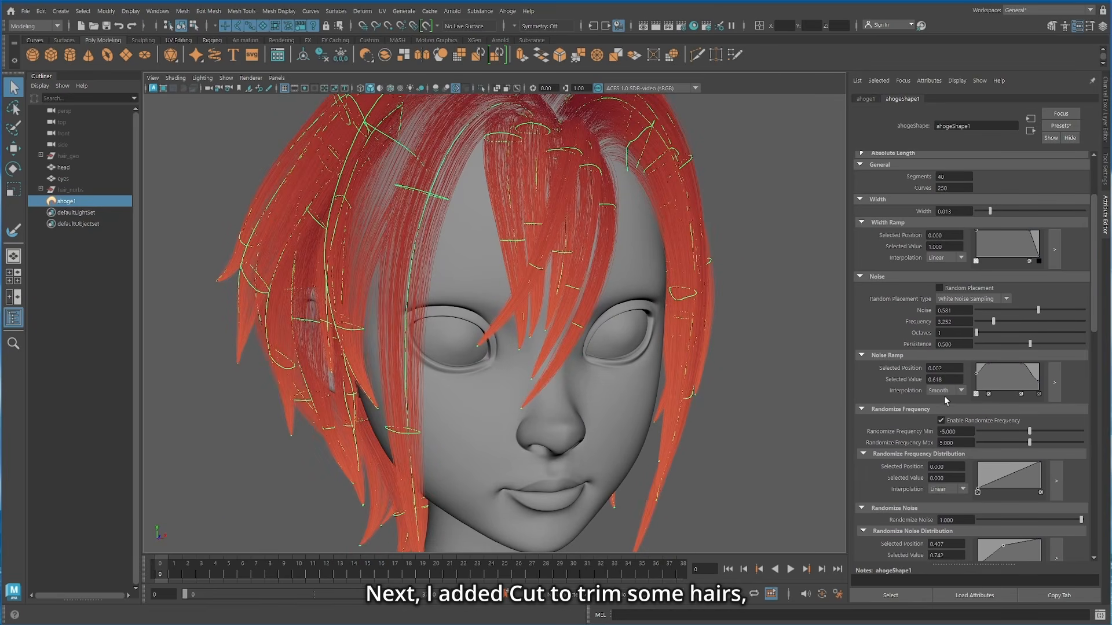
Step: Trim the hairs with Cut at 0.264 and add a Cut Distribution point at position 0.366 with value 0.726
scroll(902, 328, down, 6)
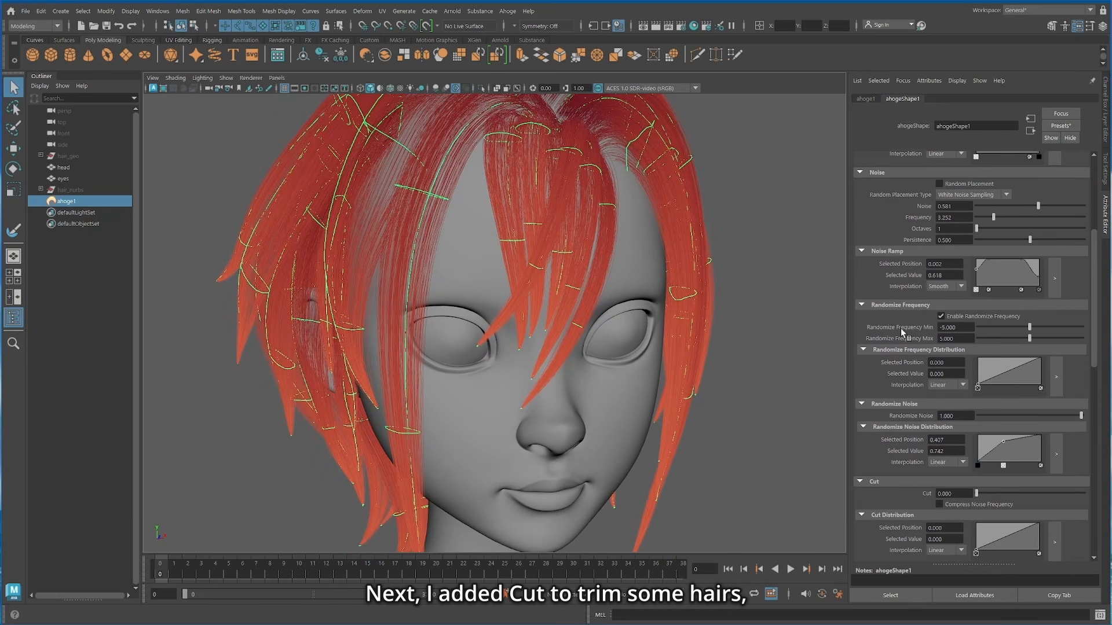
scroll(901, 328, down, 3)
alt+right_drag(566, 380, 666, 333)
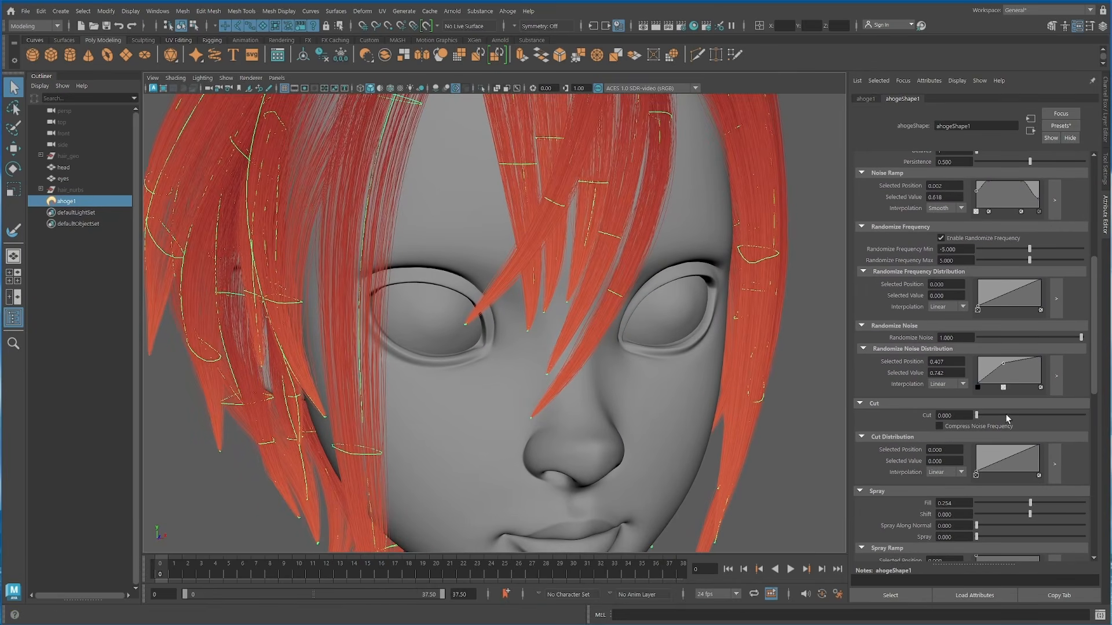
drag(976, 416, 1000, 453)
scroll(607, 288, down, 2)
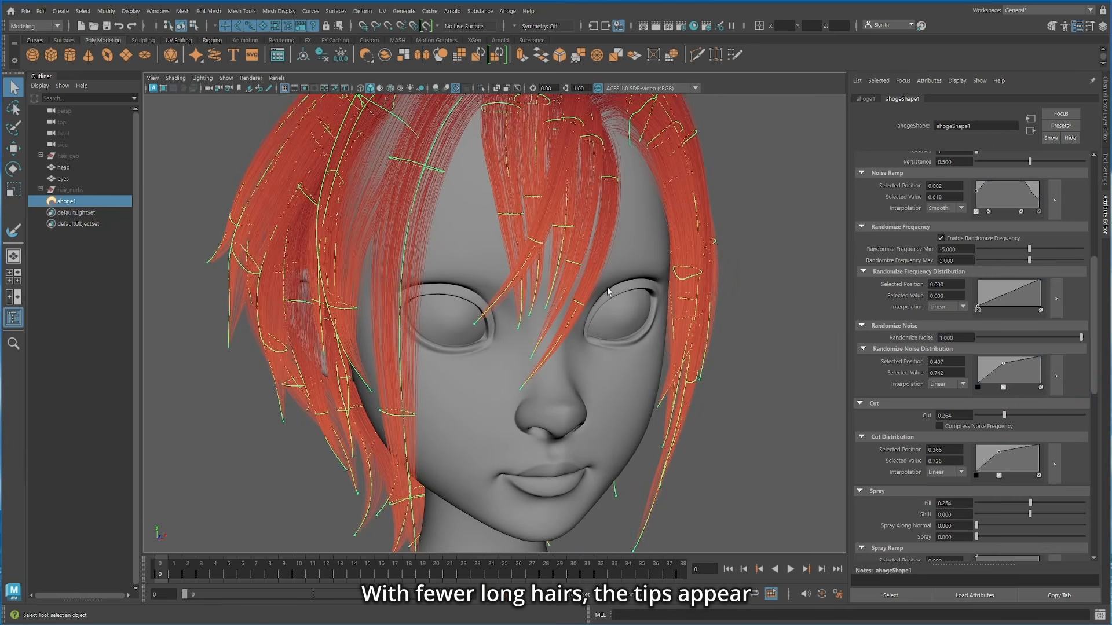
Step: Set Spray to 0.053 and lower the tip end of the Spray Ramp to about 0.21
mouse_move(625, 313)
alt+middle_down()
mouse_move(625, 287)
mouse_move(620, 330)
alt+middle_up()
scroll(921, 293, down, 4)
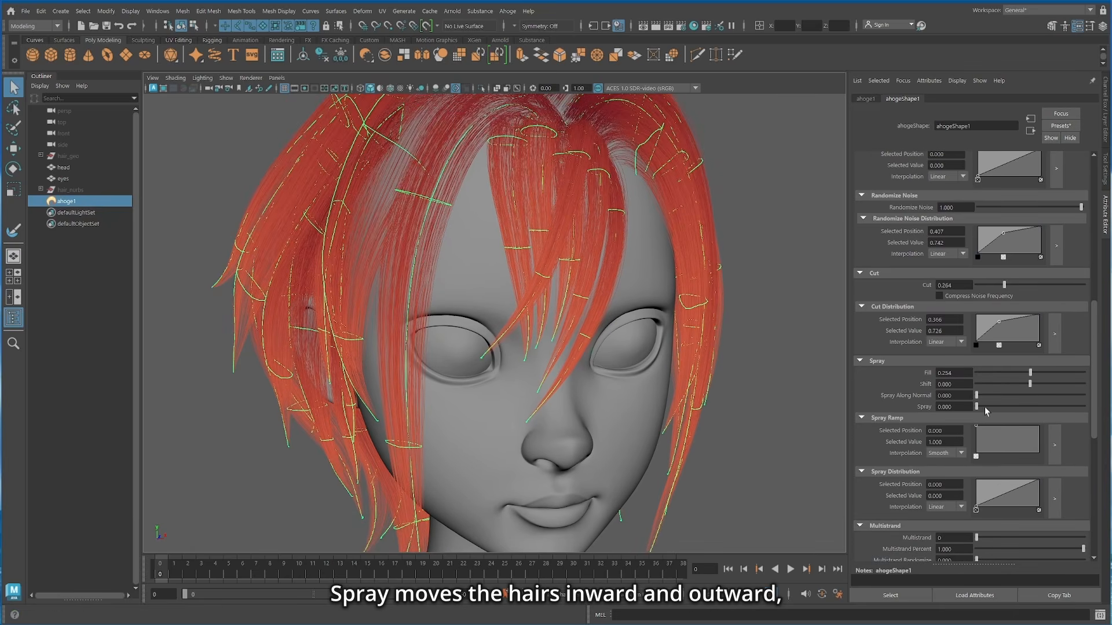
mouse_move(979, 408)
mouse_down()
mouse_move(1018, 408)
mouse_move(982, 406)
mouse_up()
click(1036, 439)
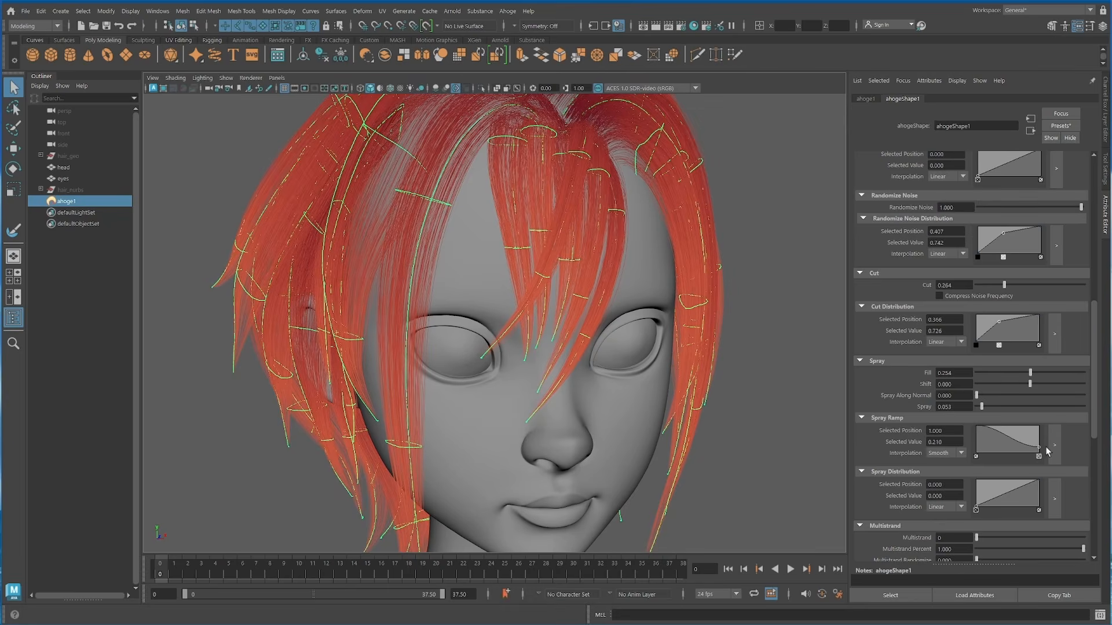
drag(1047, 452, 1047, 452)
Step: Shape the Spray Ramp with a middle point at position 0.510 and value 0.968, and lower its root end
alt+drag(647, 316, 636, 367)
click(1012, 430)
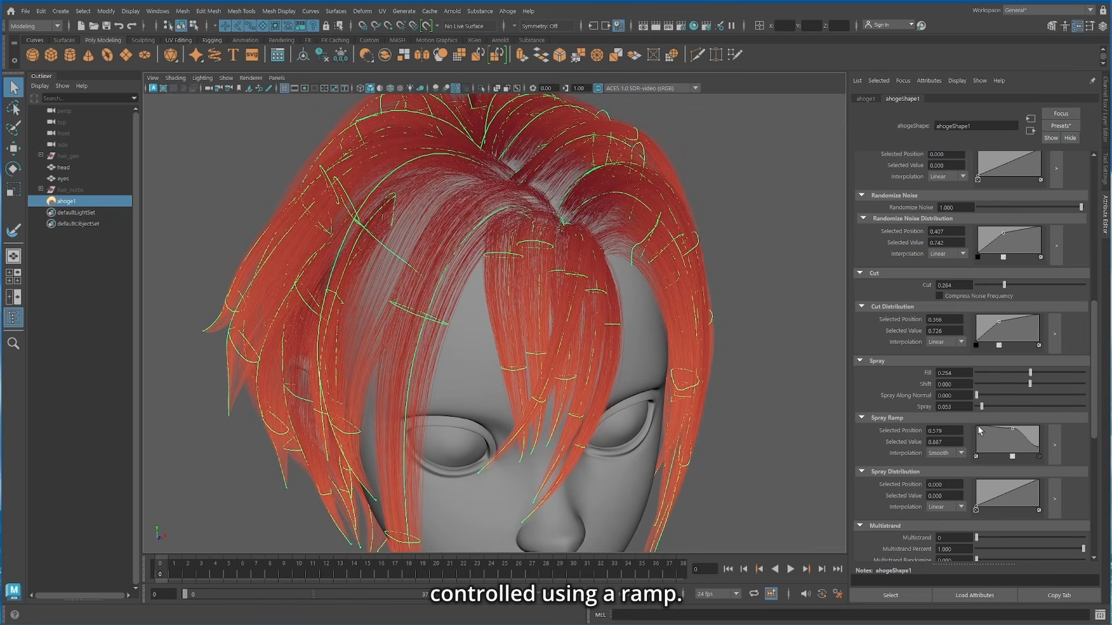
drag(978, 437, 978, 439)
drag(1013, 430, 1008, 427)
scroll(647, 350, down, 2)
alt+middle_drag(645, 350, 641, 282)
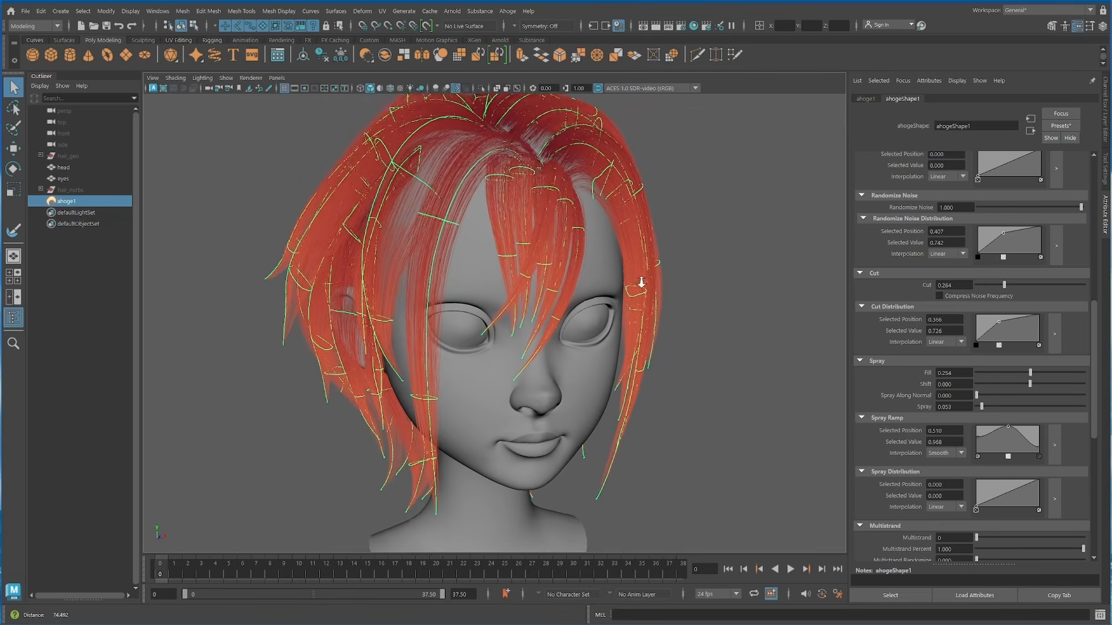
Step: Set the hair's Multistrand to 5 and Multistrand Percent to 0.220
scroll(643, 282, up, 1)
scroll(739, 283, up, 1)
scroll(996, 456, down, 4)
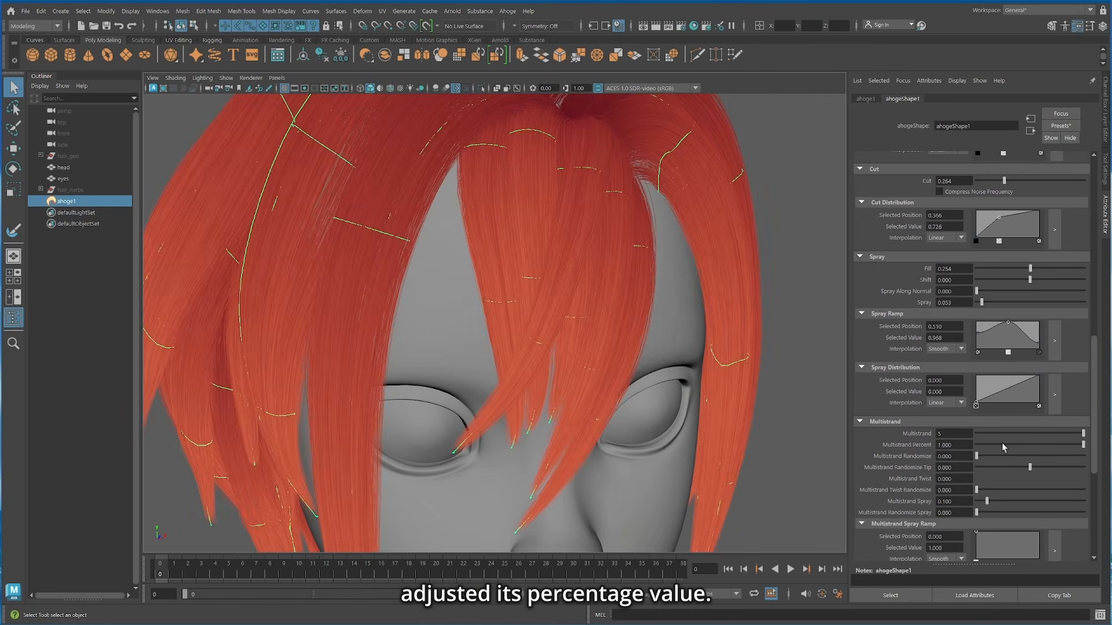
click(1004, 445)
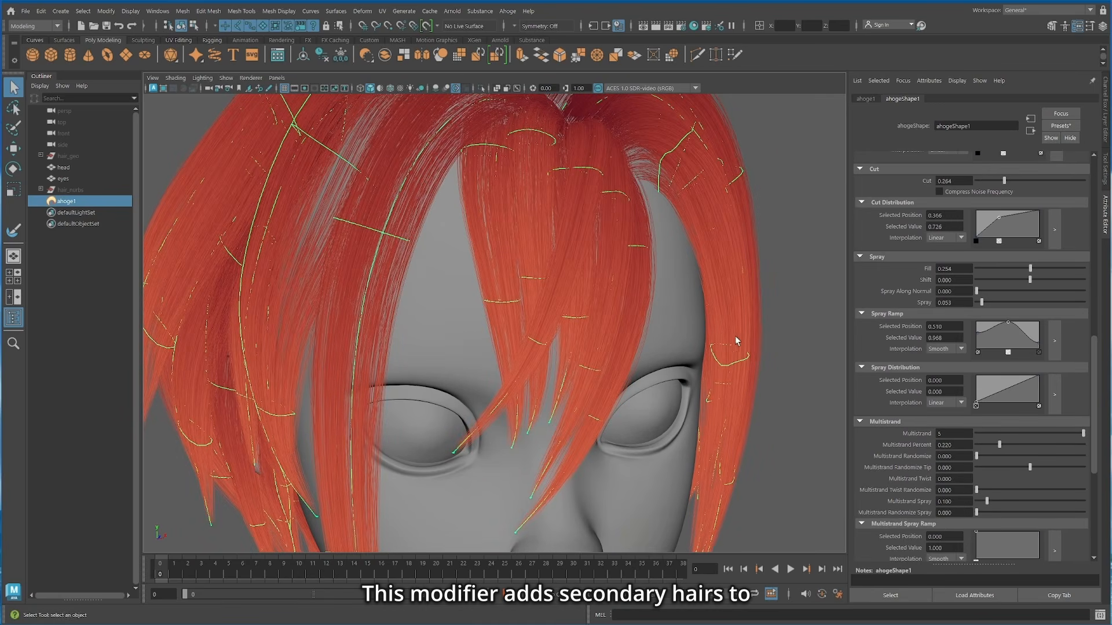
Step: Lower the tip end of the Multistrand Spray Ramp to 0 at position 1.000
scroll(978, 458, down, 2)
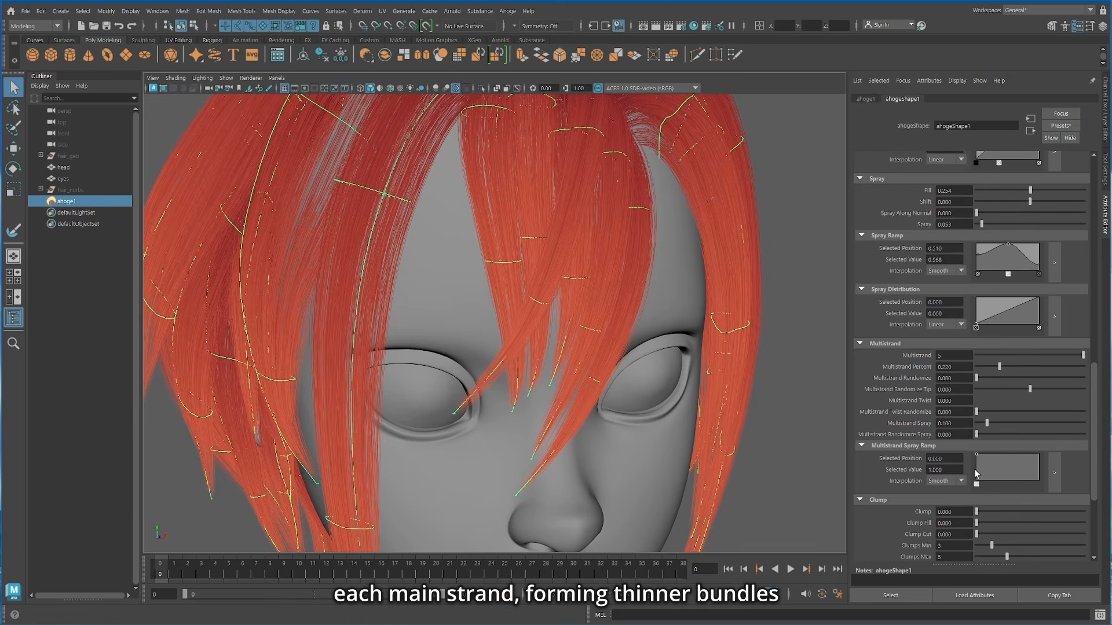
click(977, 474)
mouse_move(975, 482)
mouse_down()
mouse_move(1019, 474)
mouse_move(1060, 498)
mouse_up()
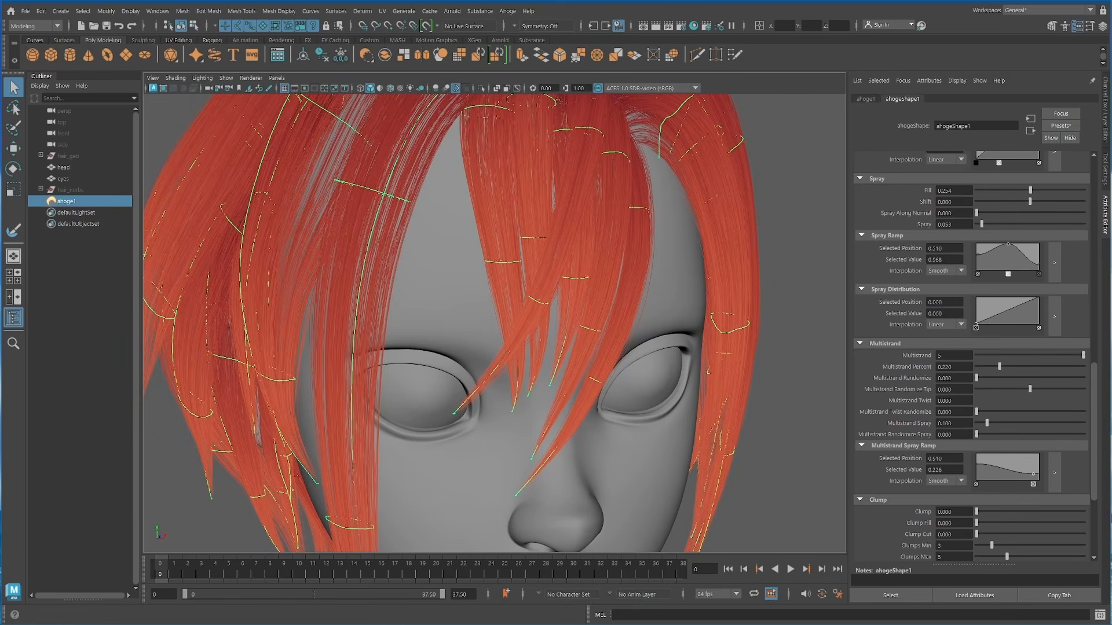
Step: Set Multistrand Randomize to 0.606, Multistrand Twist to 5.000 and Multistrand Twist Randomize to 0.419
click(1041, 378)
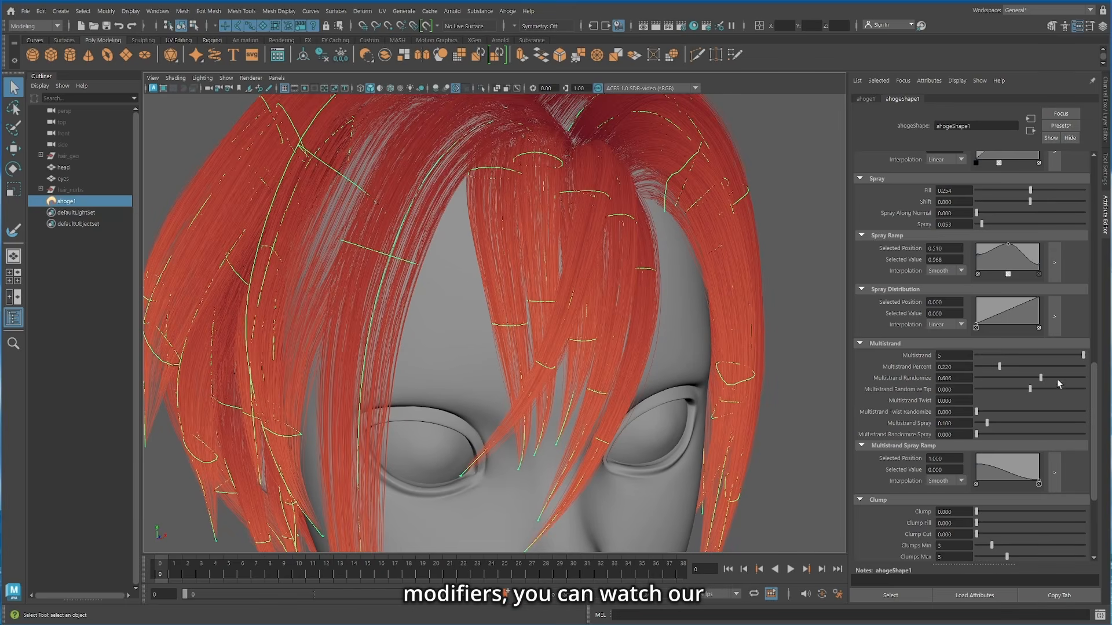
key(Return)
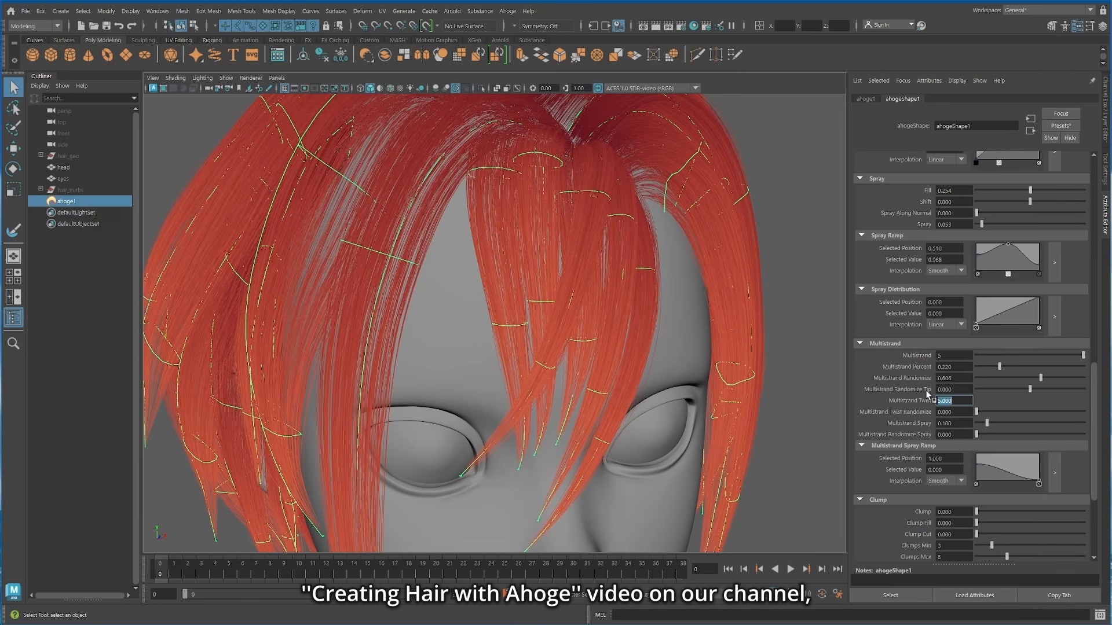
drag(1003, 415, 1021, 412)
scroll(727, 344, down, 5)
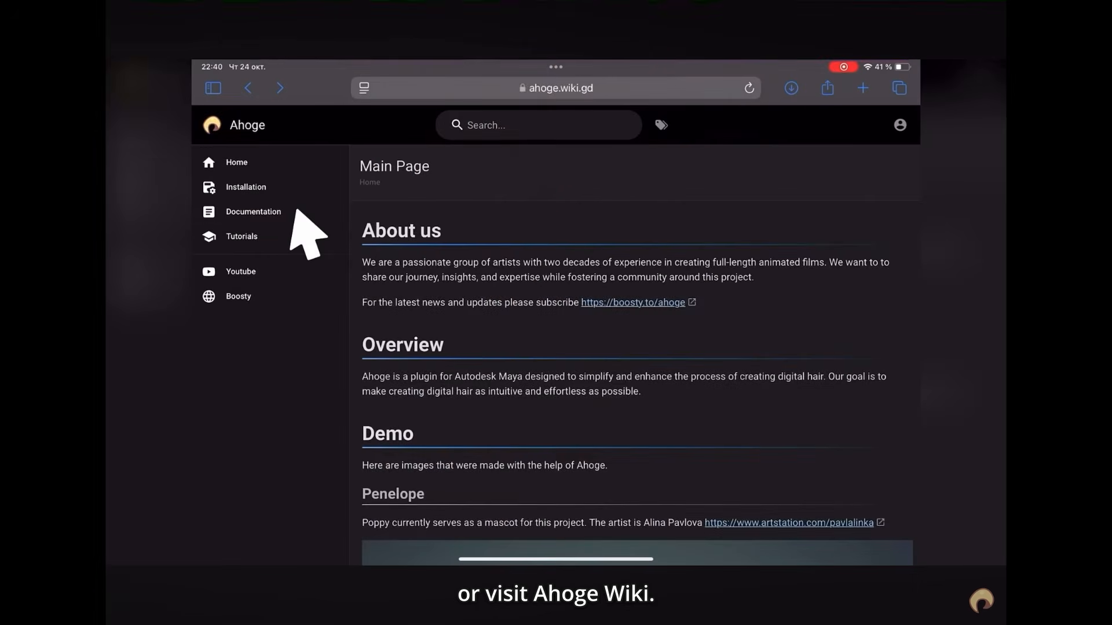
Step: Switch to the Ahoge wiki and look through the topic list on its Documentation page
click(284, 209)
scroll(635, 348, down, 1)
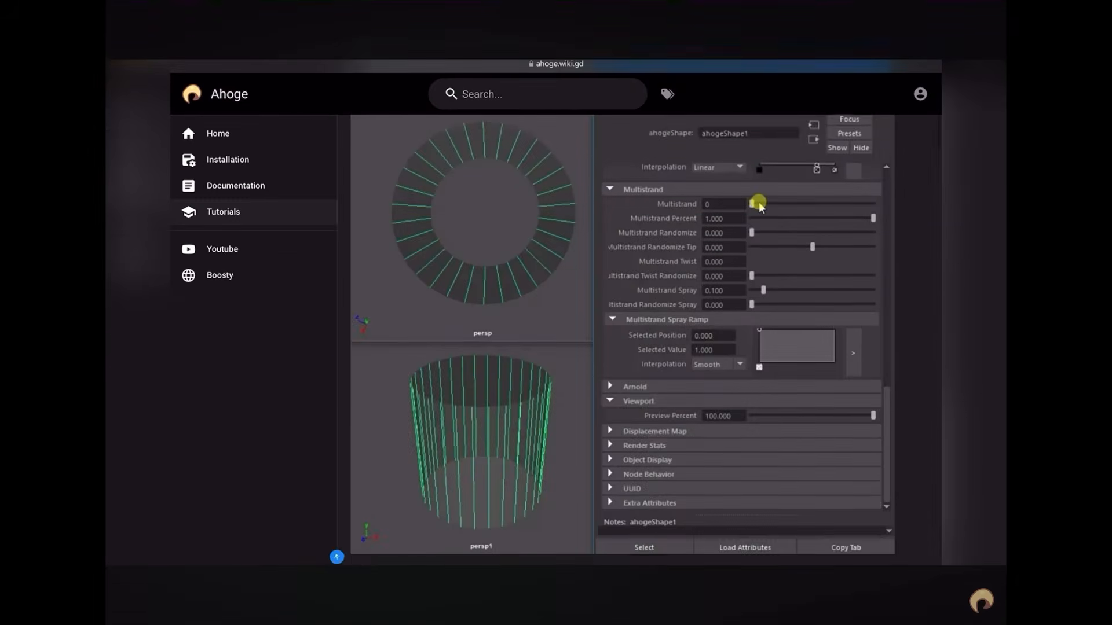
scroll(634, 347, down, 3)
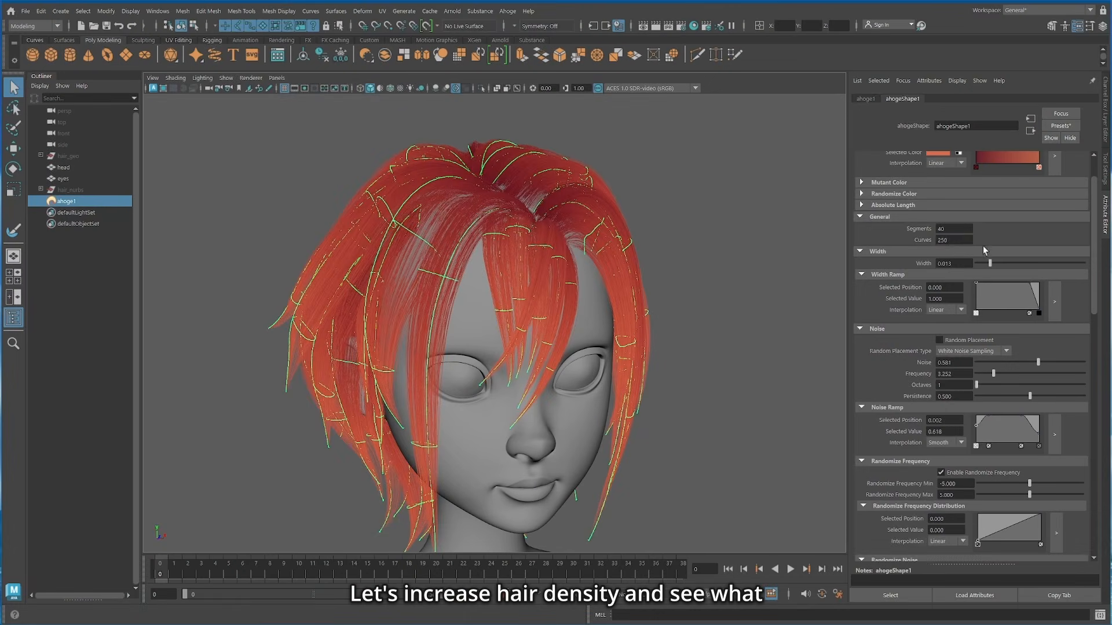
Step: Increase the hair's Curves to 500 and open the Arnold RenderView
text(500)
key(Return)
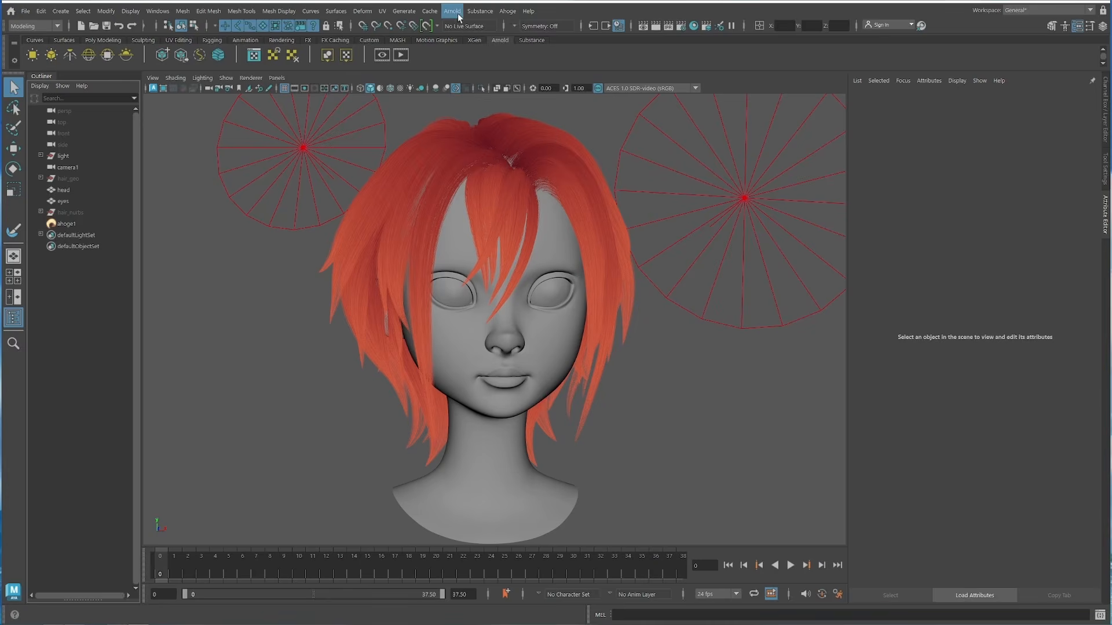
click(458, 14)
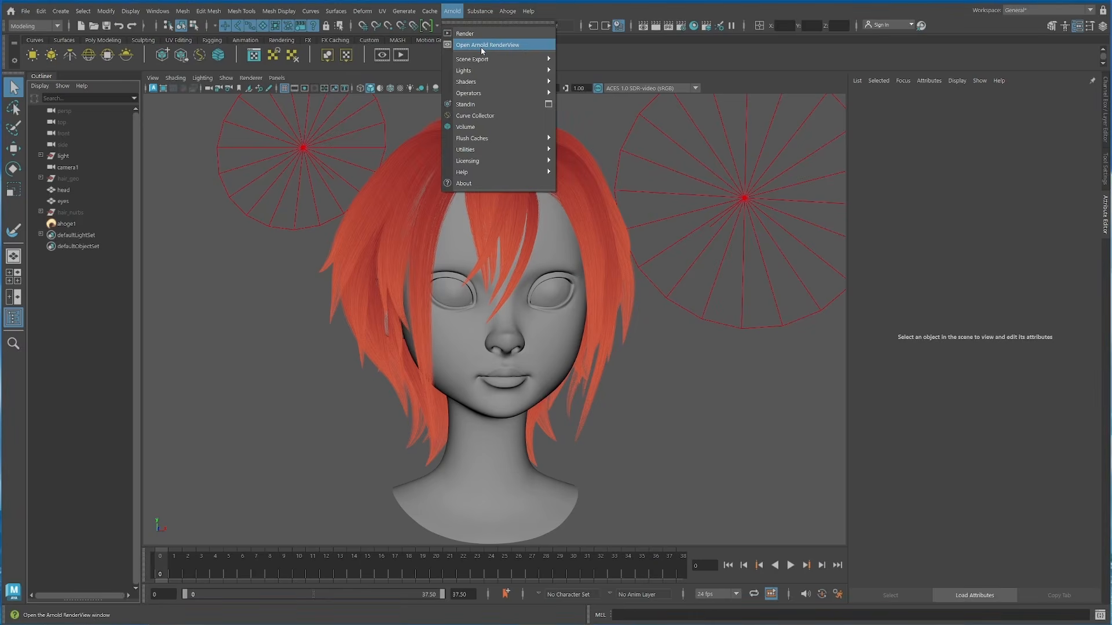
click(481, 47)
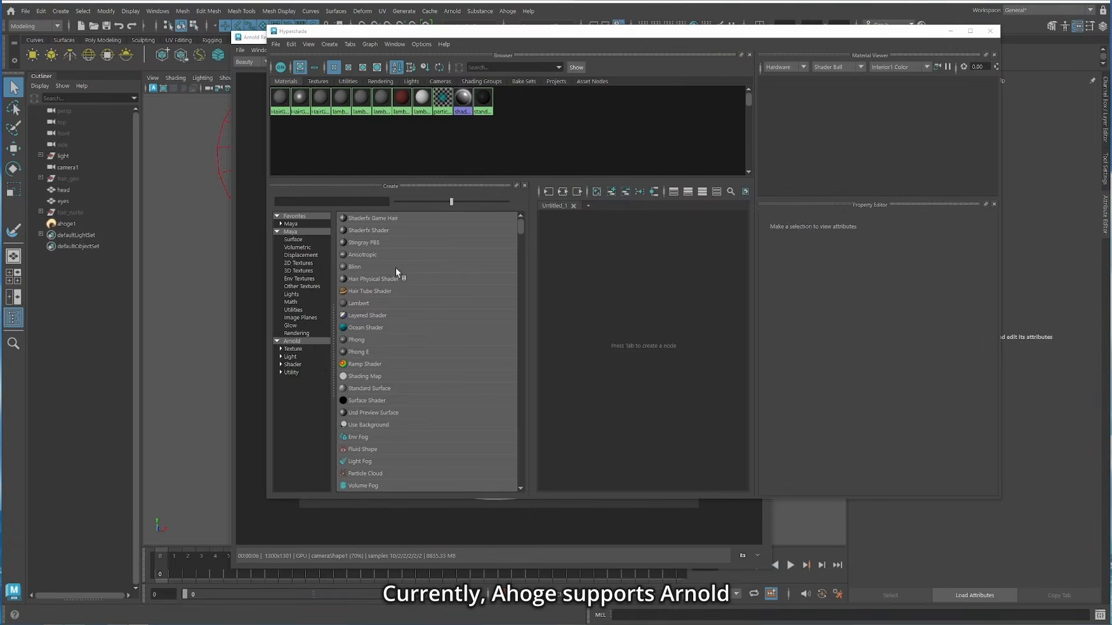
Step: Create an aiStandardHair shader in the Hypershade and assign it to the ahoge1 hair
click(310, 365)
click(370, 376)
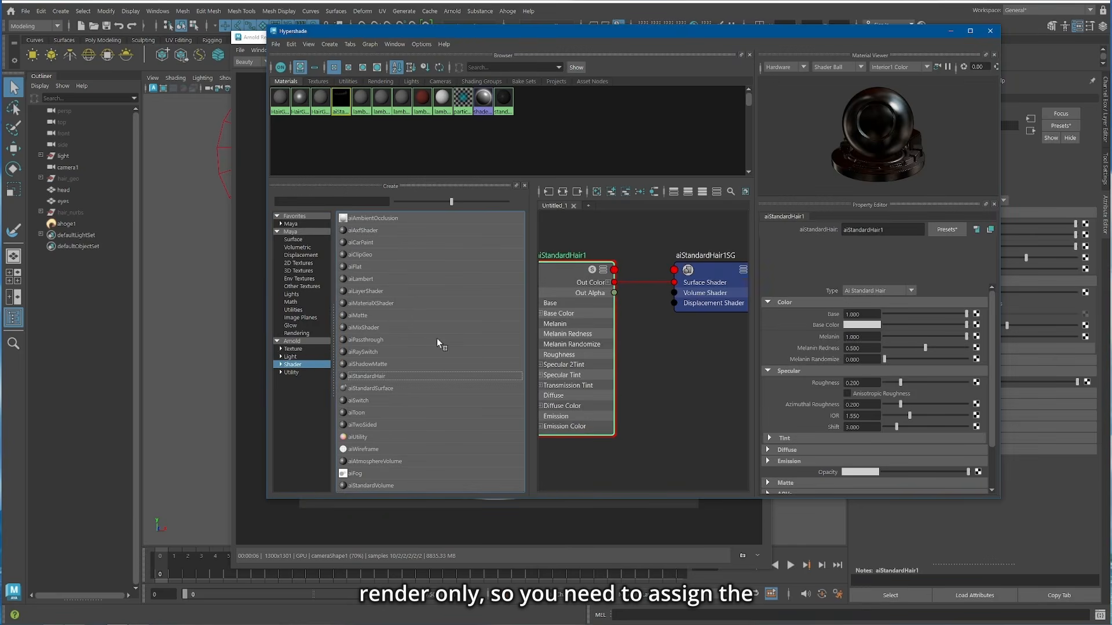
click(106, 229)
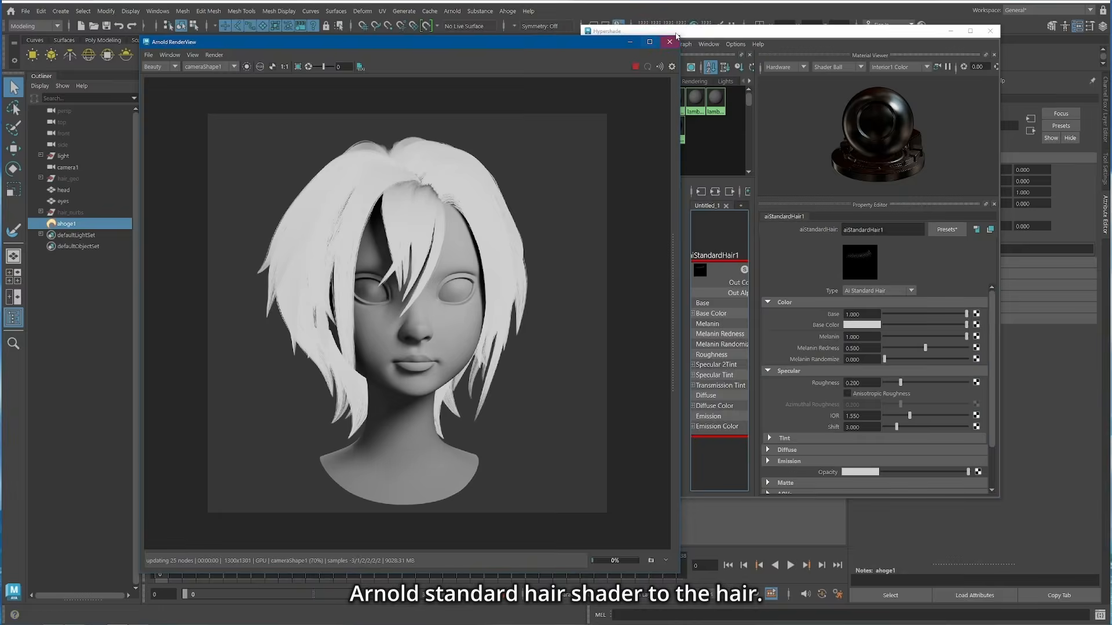
Step: Set the hair shader's Melanin to 0, give it an orange-red Diffuse Color and raise Diffuse to about 0.17
click(931, 372)
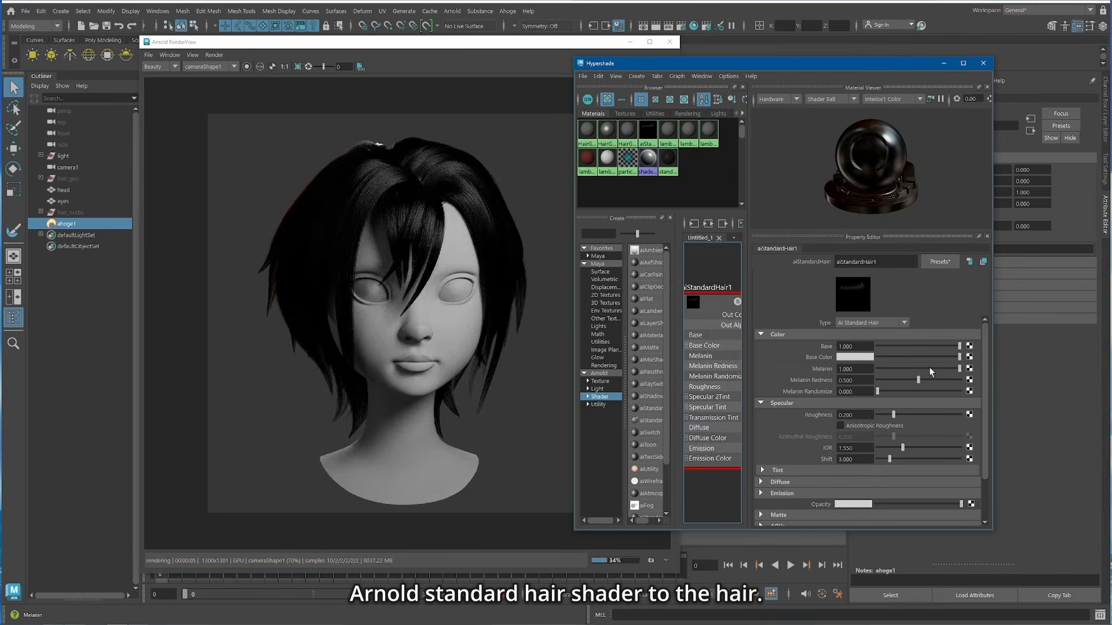
drag(959, 369, 877, 370)
scroll(857, 423, down, 2)
click(853, 432)
click(855, 453)
click(779, 442)
drag(878, 443, 895, 443)
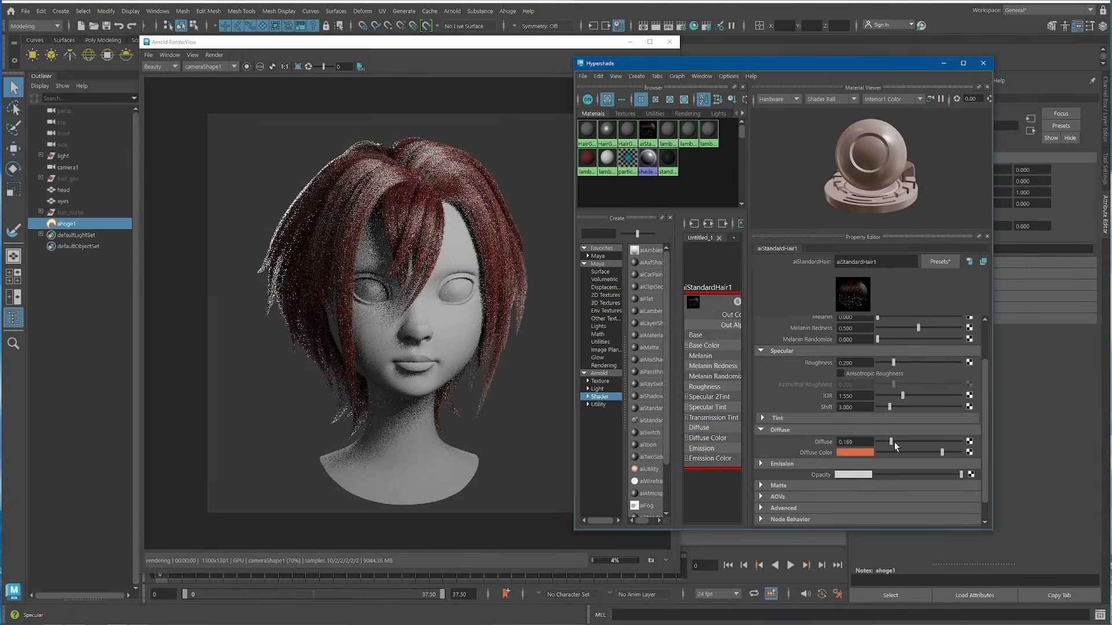
click(854, 453)
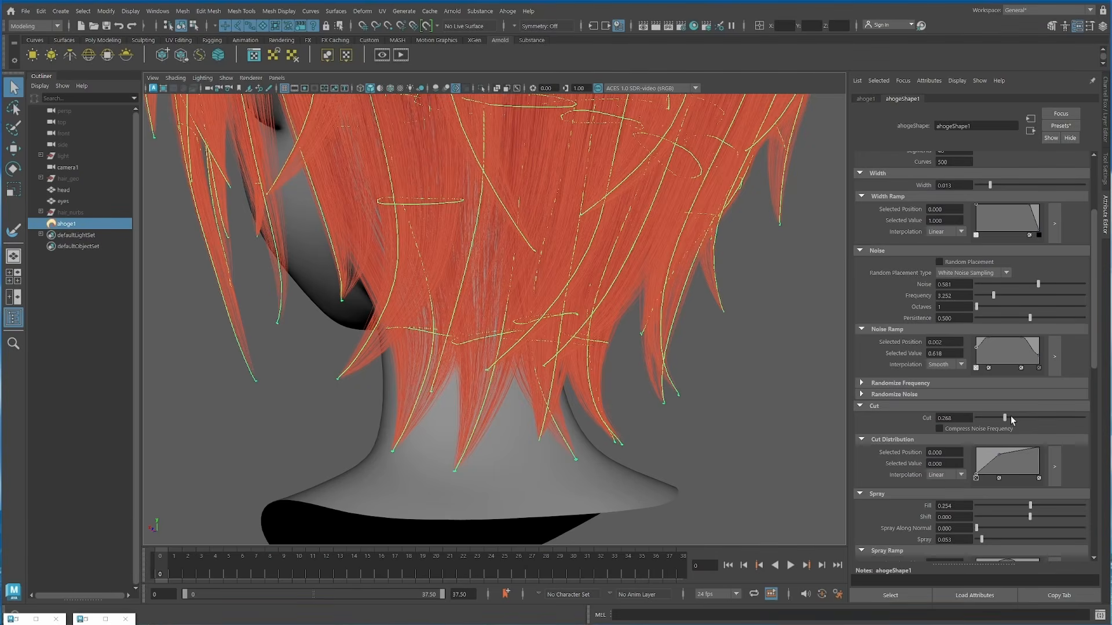
Step: Refine the character's hair with Cut at 0.333, Noise at 0.947 and a noise Frequency of 5.066
drag(1010, 416, 1013, 416)
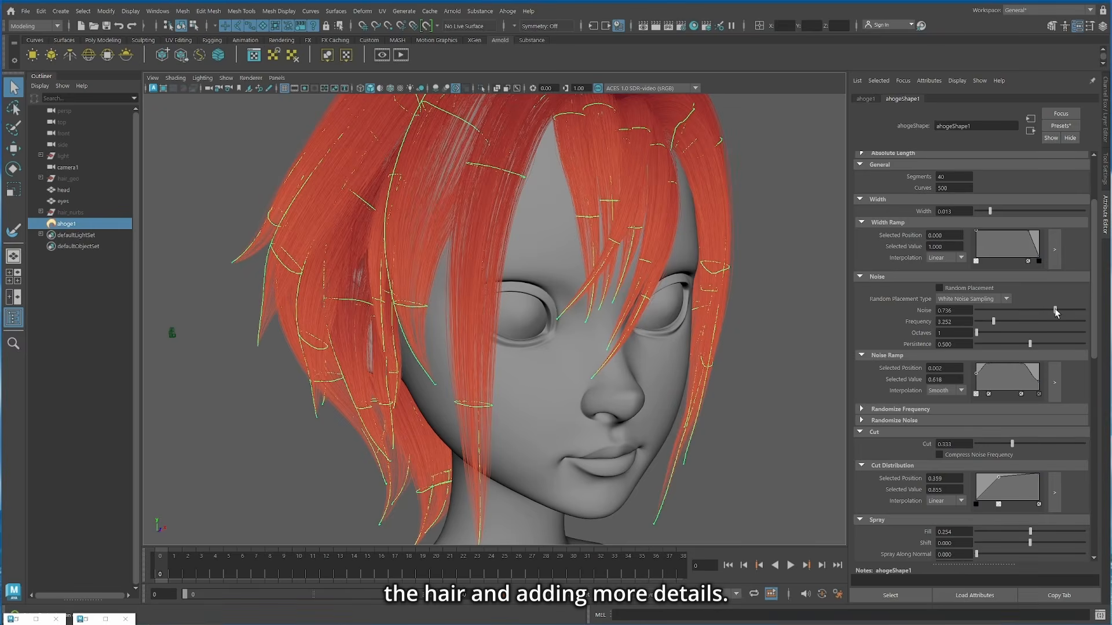
drag(1011, 323, 1006, 323)
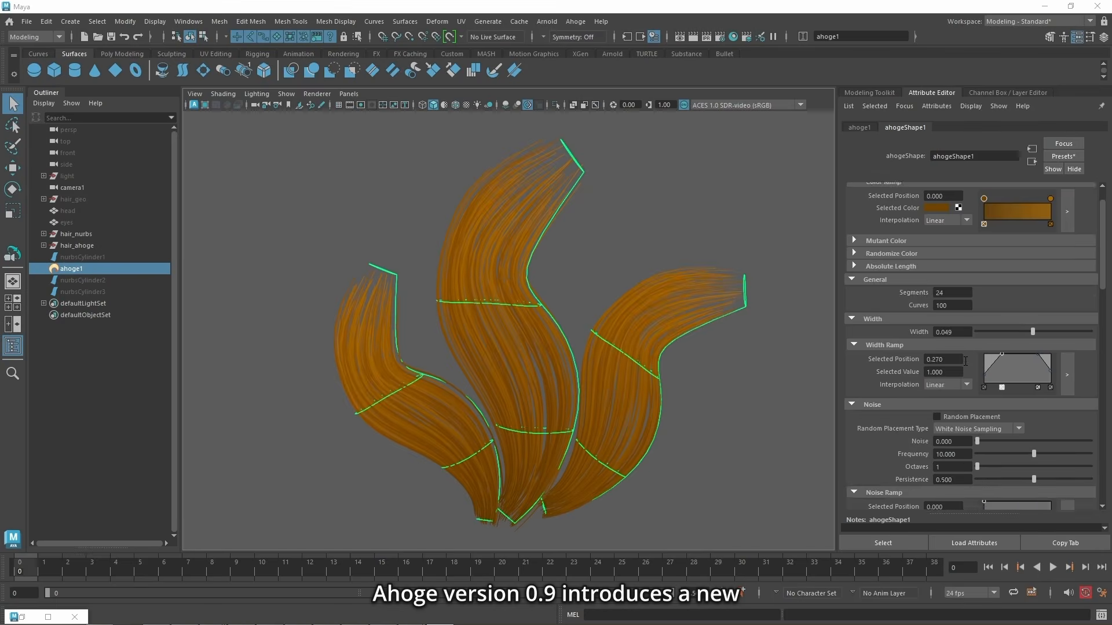
Step: Set Clump to 1.000 on the sample strands and add a Clump Ramp point at position 0.330 with value 0.300
scroll(964, 360, down, 15)
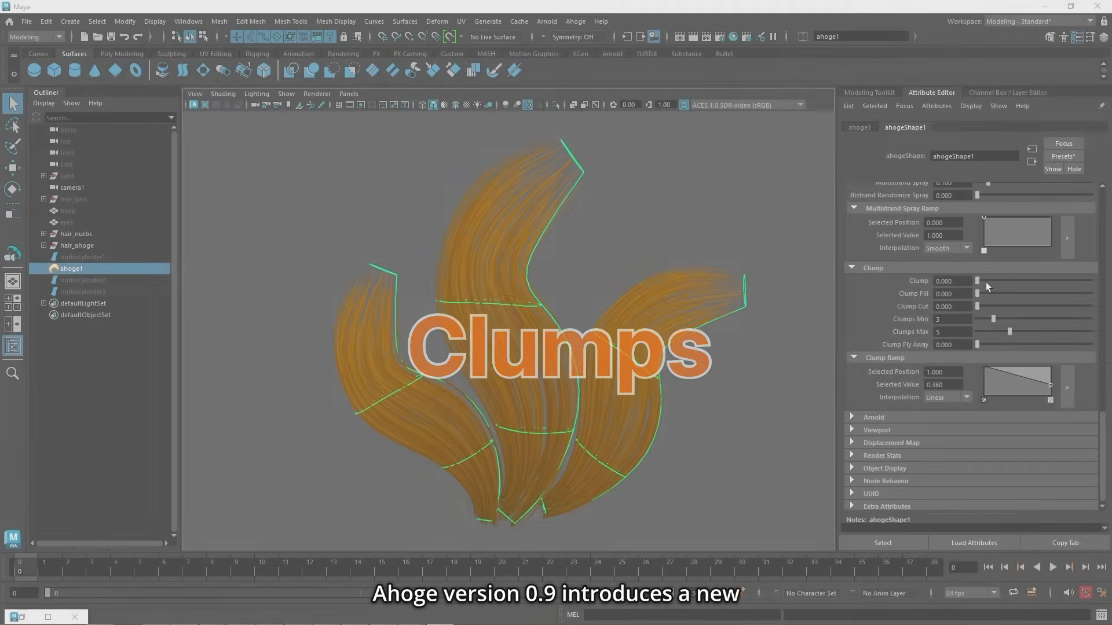
drag(985, 283, 1093, 285)
drag(1050, 386, 1007, 386)
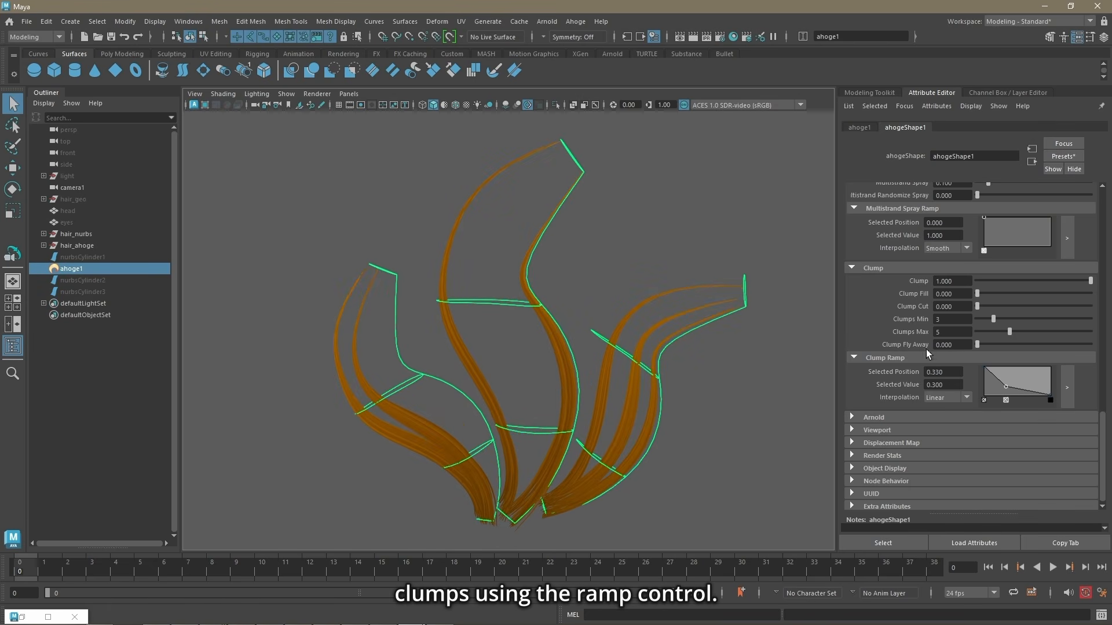
Step: Set the sample strands' Clumps Max to 6 and Clumps Min to 5
drag(1005, 329, 1006, 333)
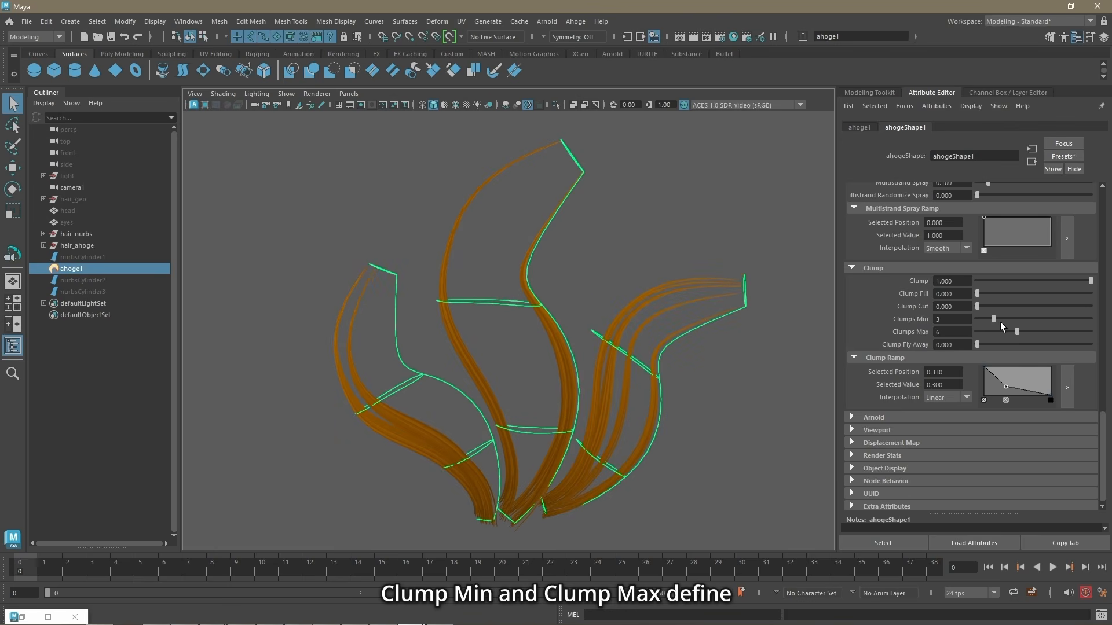
click(998, 318)
drag(1005, 318, 1008, 319)
Step: Change the Seed of the sample strands to 7736 for a different clump arrangement
drag(1103, 438, 1103, 208)
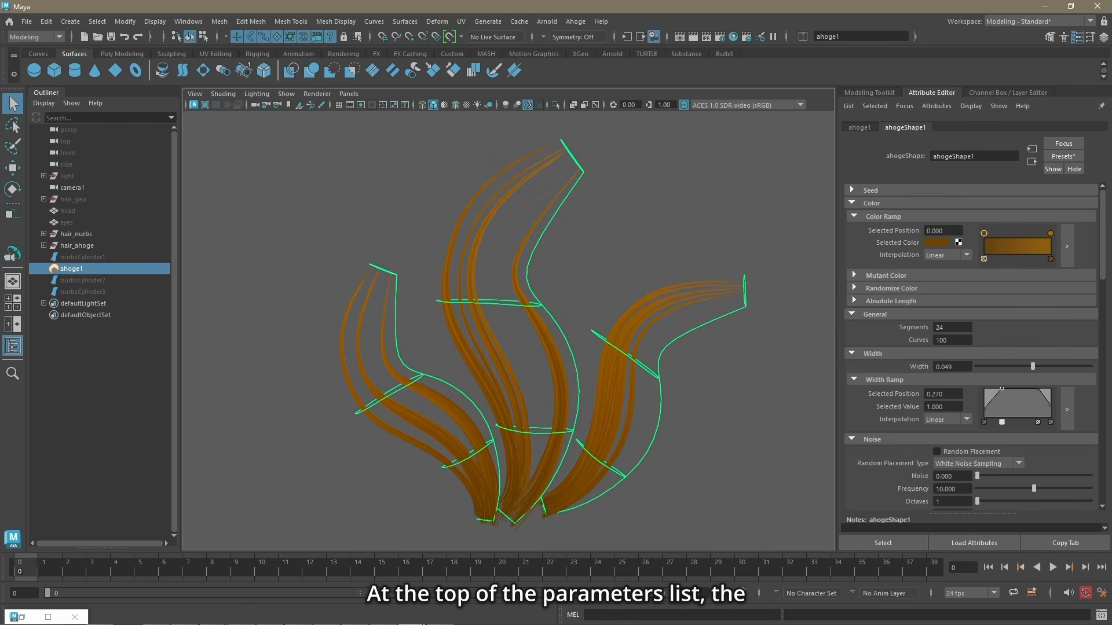
click(925, 191)
ctrl+drag(960, 203, 971, 202)
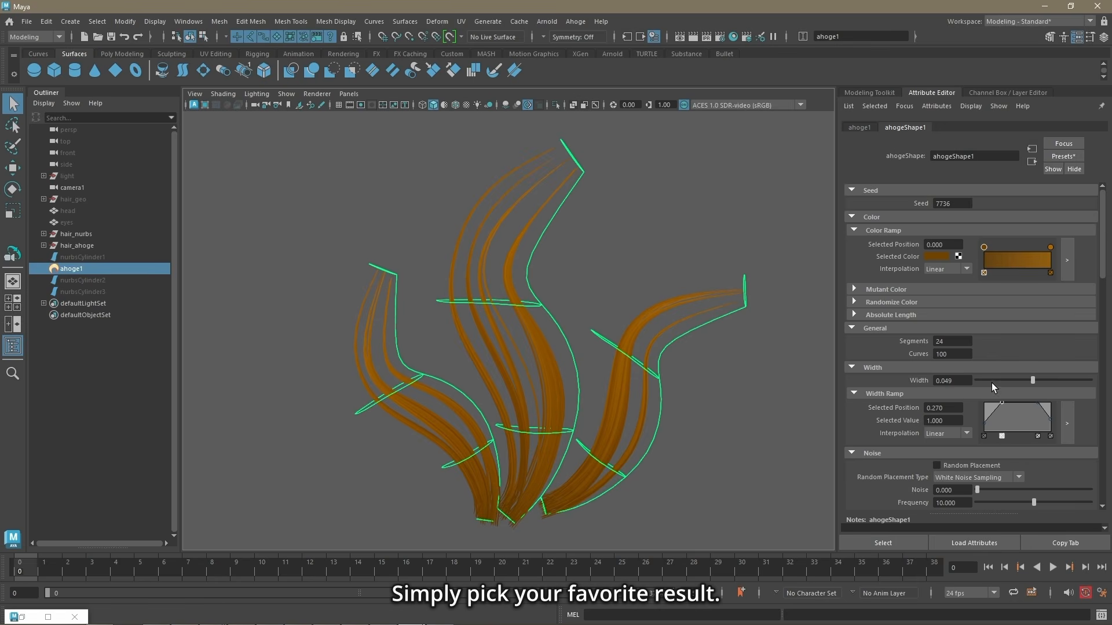
Step: Raise the sample strands' Clump Fill to 0.500 and Clump Fly Away to 0.082
scroll(991, 383, down, 15)
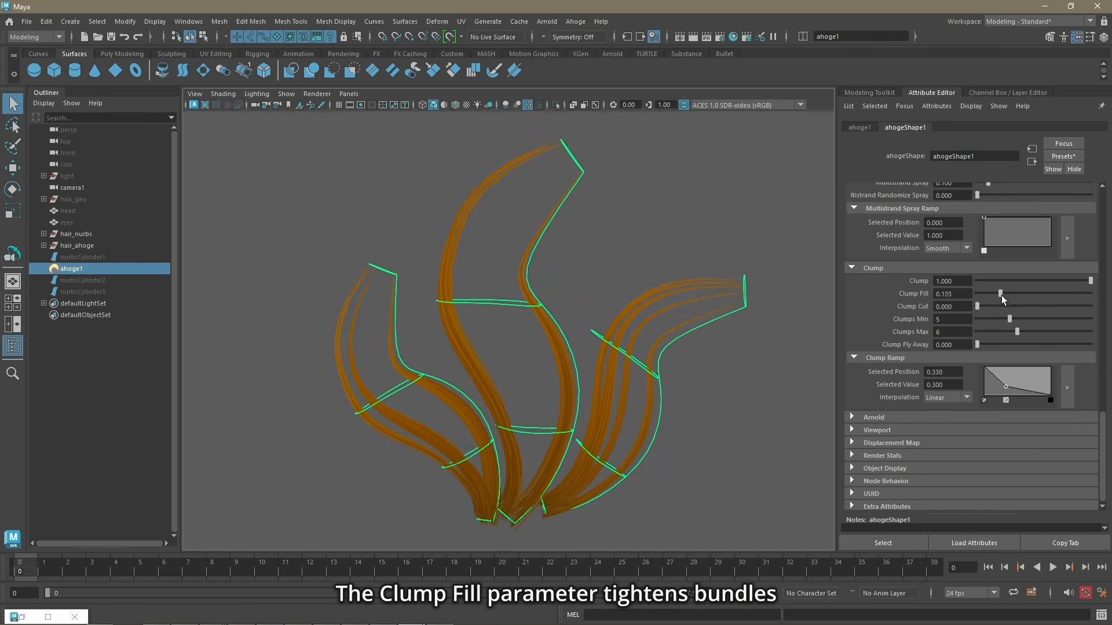
drag(1003, 299, 1066, 302)
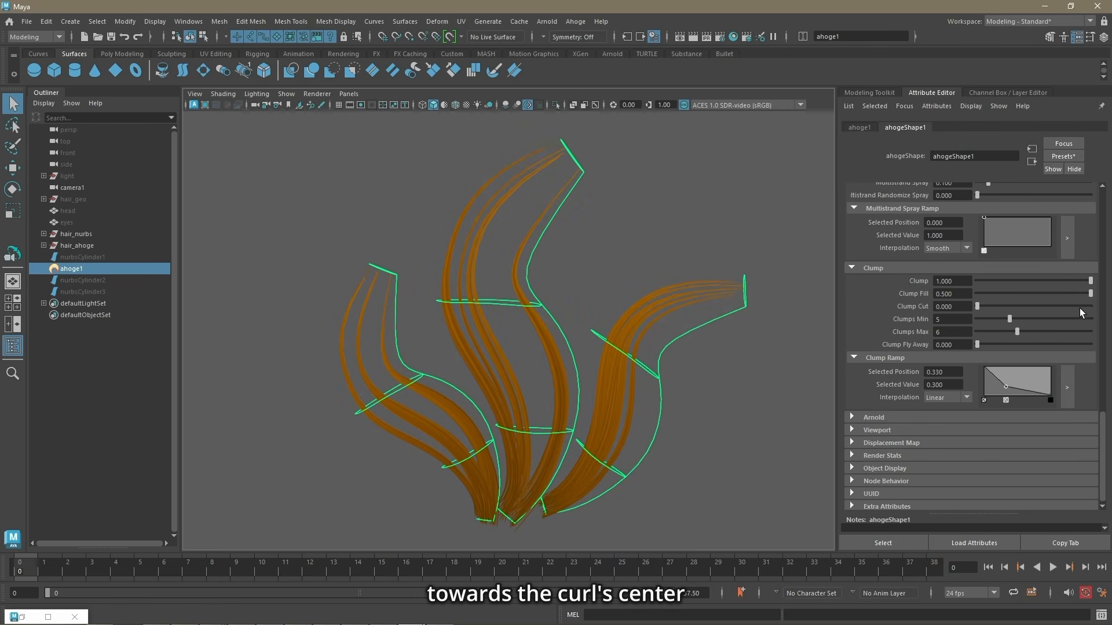
scroll(1013, 401, up, 1)
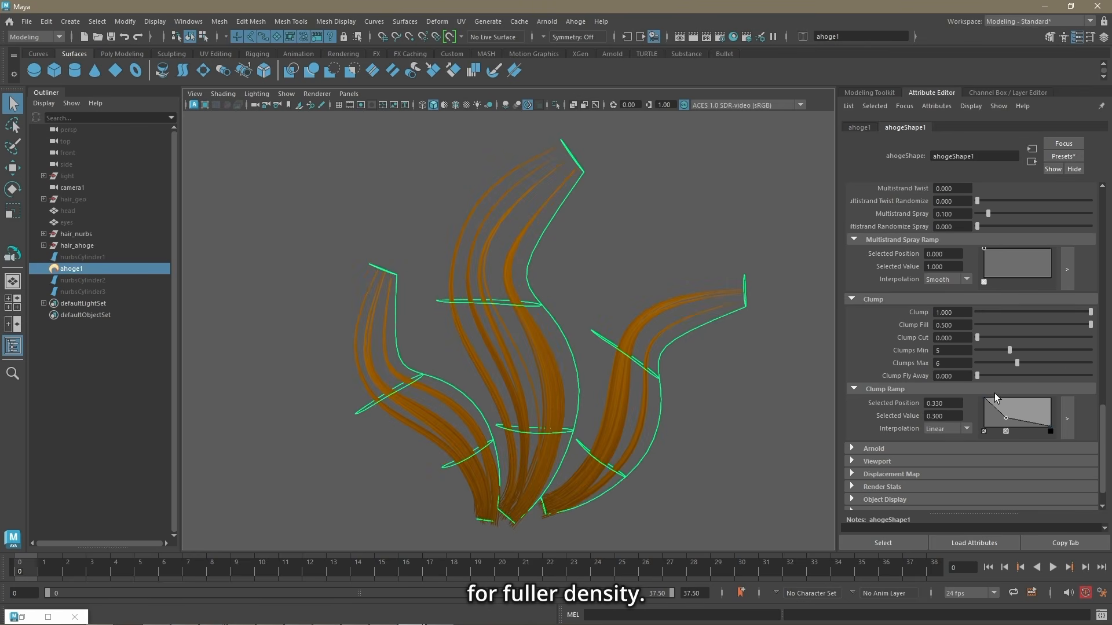
click(978, 376)
drag(988, 375, 982, 380)
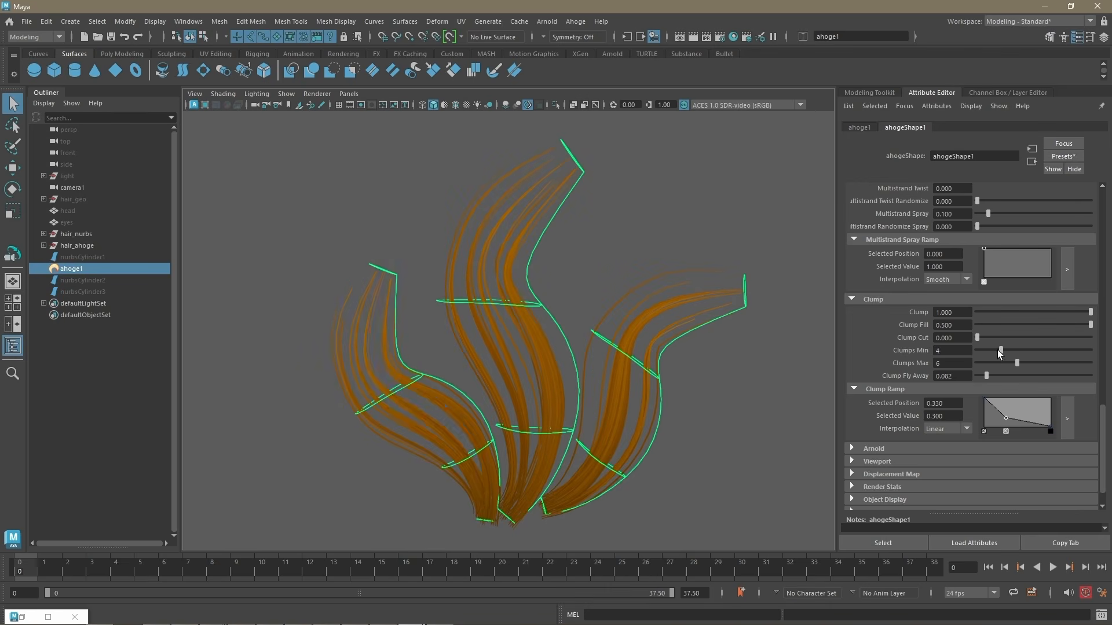
Step: Move the Clump Ramp's middle point to position 0.470 with value 0.500, and set Clump Fill to 0.245 and Clump Cut to 0.119
drag(1012, 425, 1013, 411)
drag(1090, 324, 989, 332)
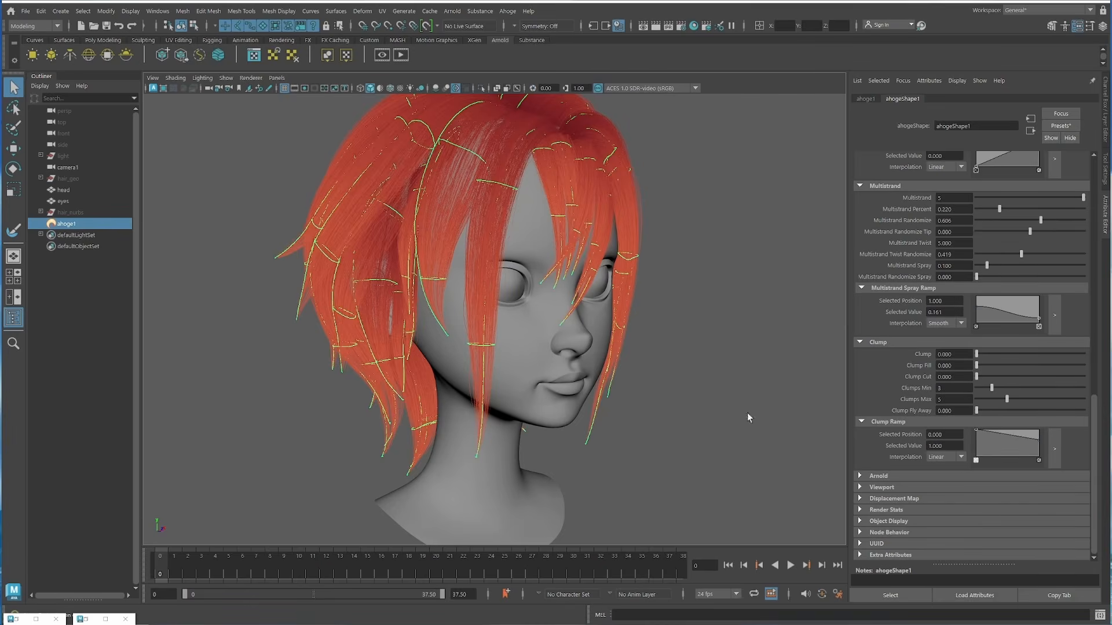
Step: Set Clump to 1.000 on the character's hair and lower the tip end of its Clump Ramp to 0
alt+right_drag(579, 431, 628, 454)
alt+middle_drag(627, 454, 631, 446)
drag(976, 354, 977, 354)
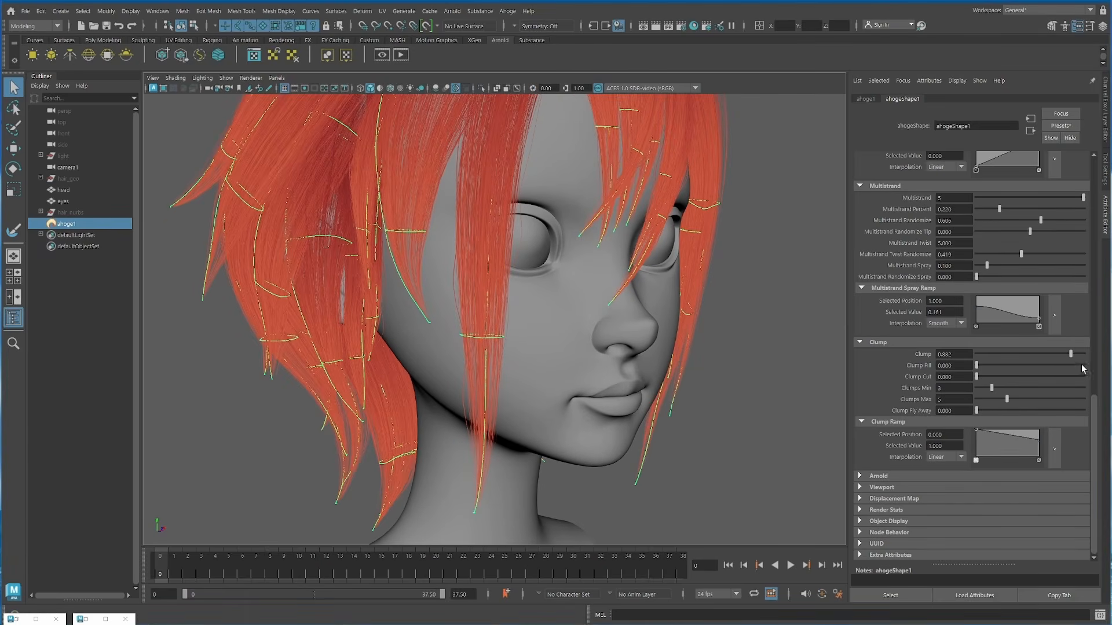
drag(1083, 368, 1089, 369)
alt+drag(527, 478, 531, 423)
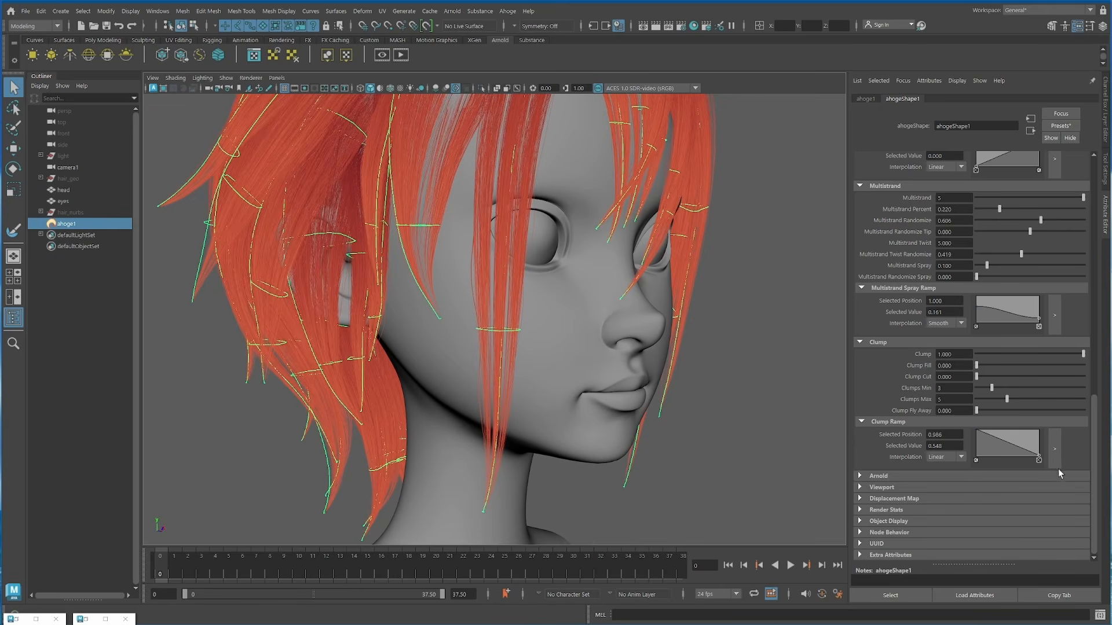
Step: Set the hair's Clump Cut to 0.207, Clumps Min to 4 and Clumps Max to 6, and change the Seed to 10001
drag(977, 376, 1014, 399)
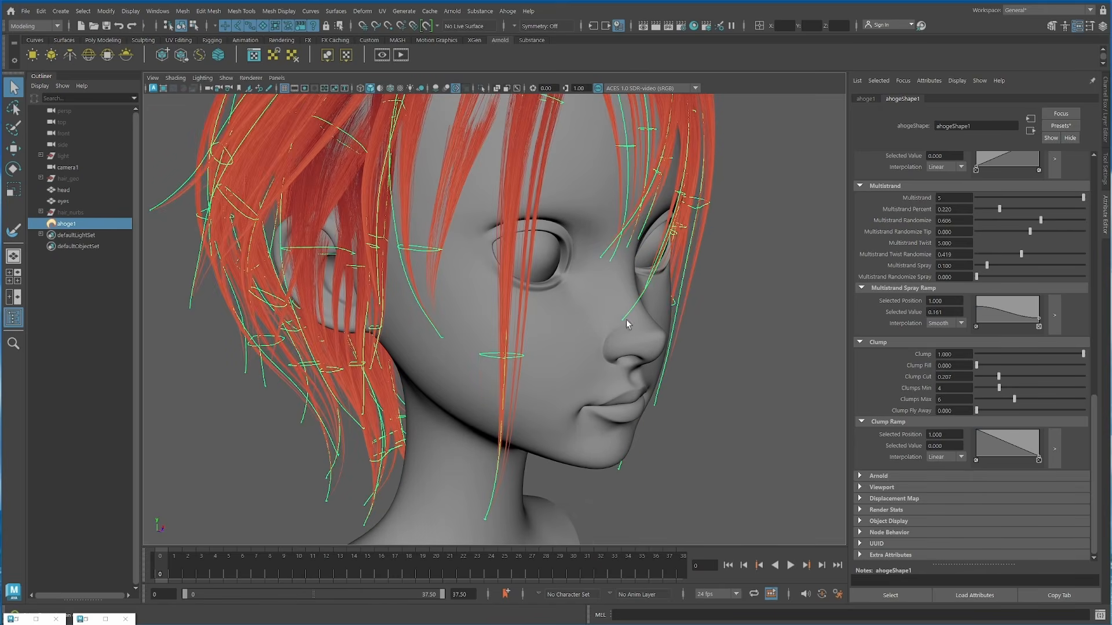
alt+drag(626, 319, 681, 309)
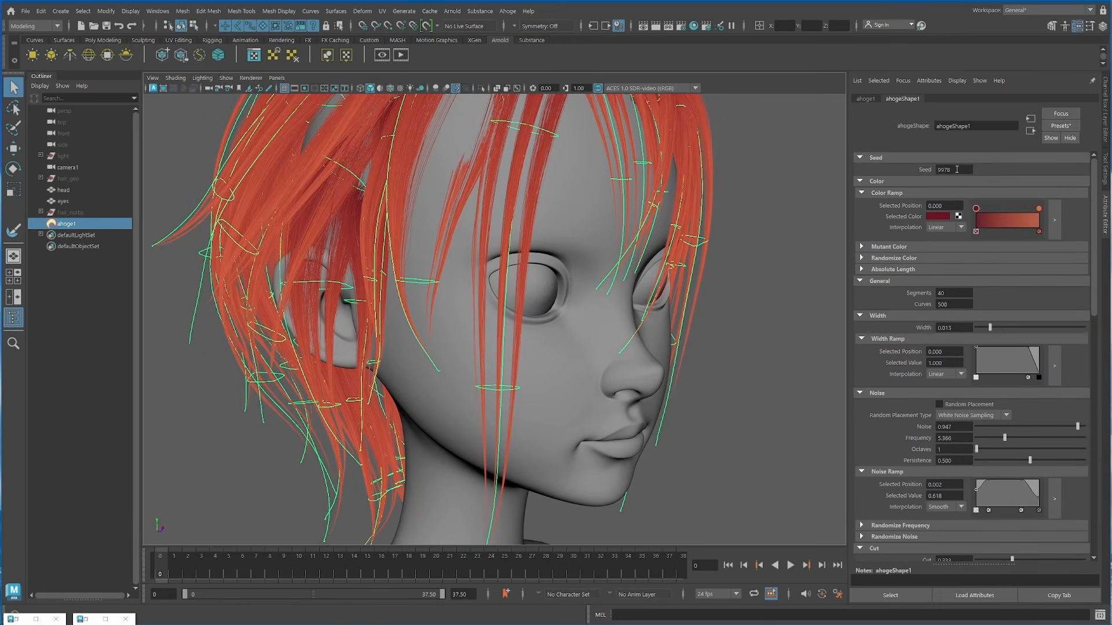
ctrl+drag(964, 170, 960, 170)
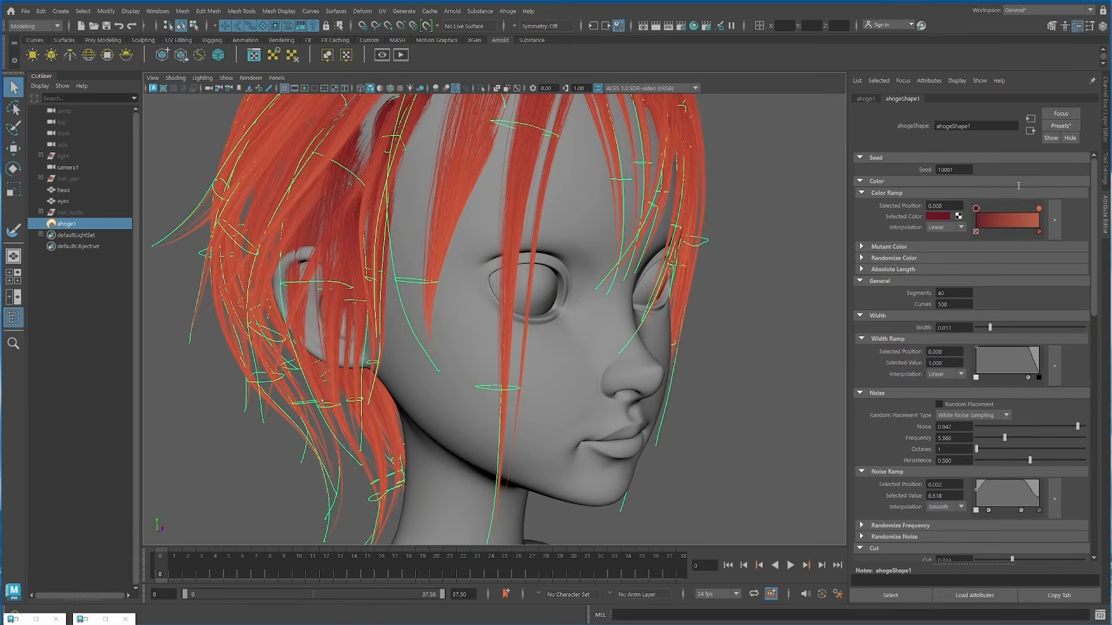
Step: Reshape the enlarged Clump Ramp with two added points near positions 0.45 and 0.75 and a tip value of 0.267
scroll(989, 324, down, 10)
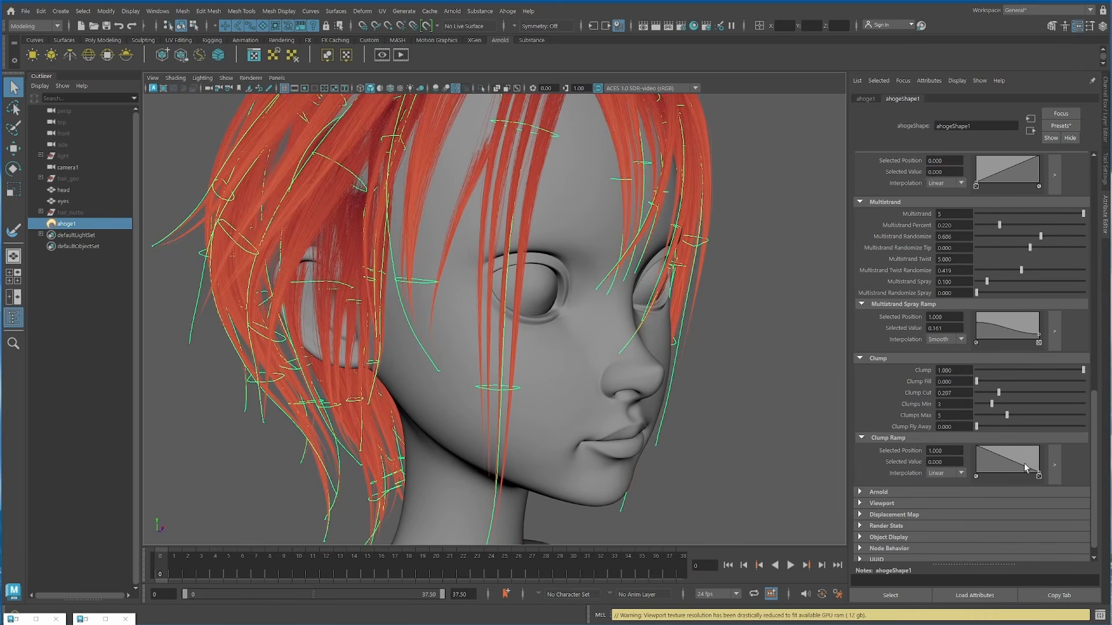
click(1055, 466)
click(802, 245)
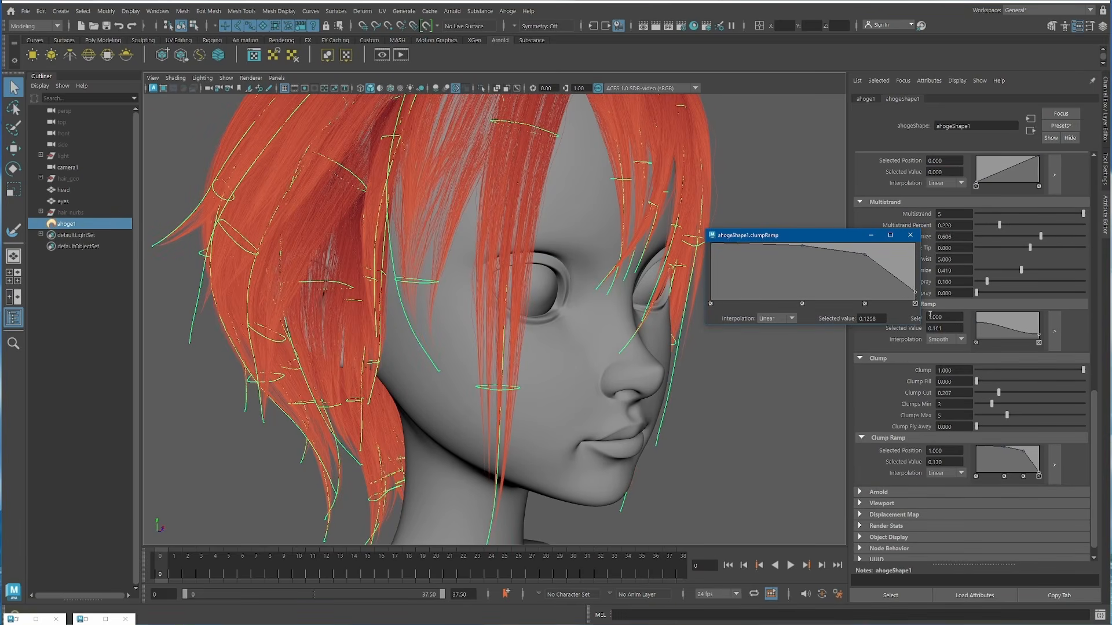
click(910, 237)
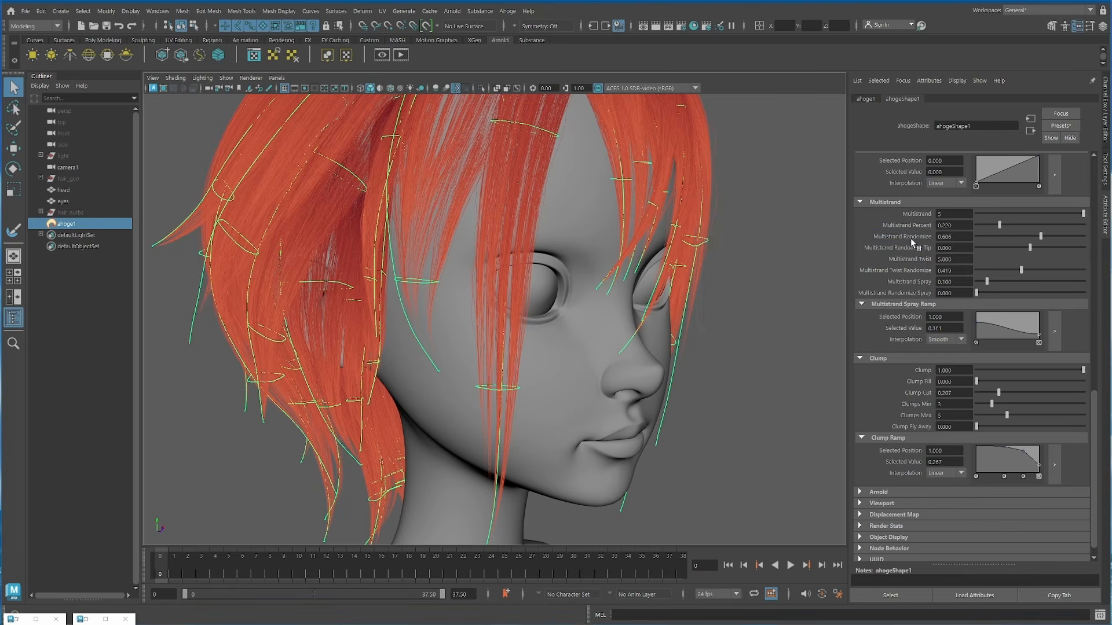
Step: Raise the hair's Clump Fly Away slightly above 0
drag(977, 426, 989, 428)
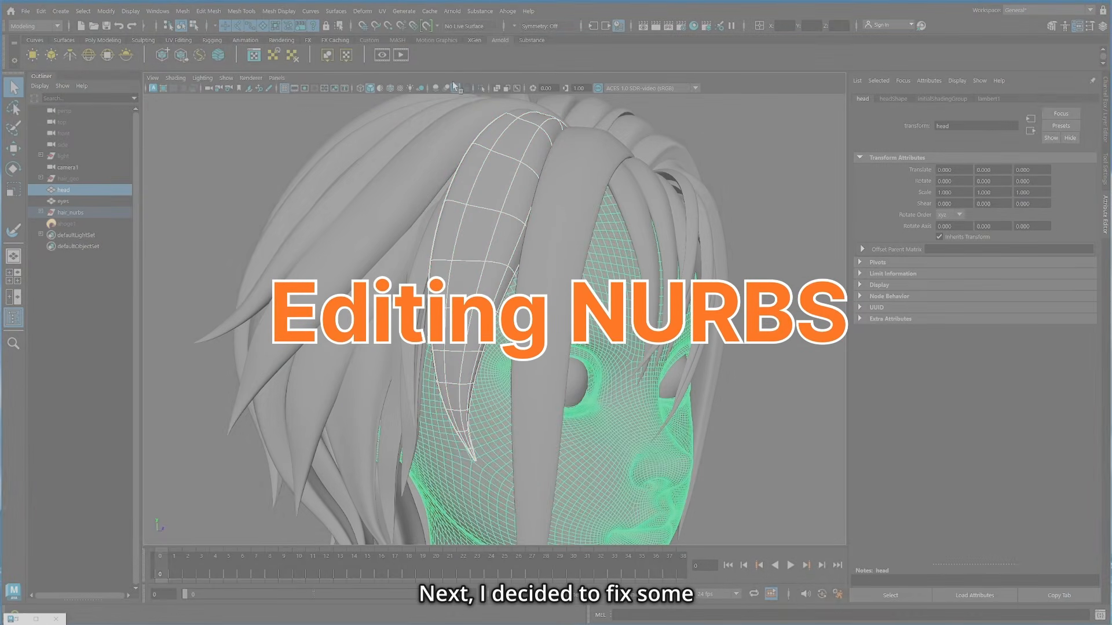
Step: Isolate the head and one side curl, and select the curl where it intersects the head mesh
click(482, 88)
alt+drag(745, 310, 718, 304)
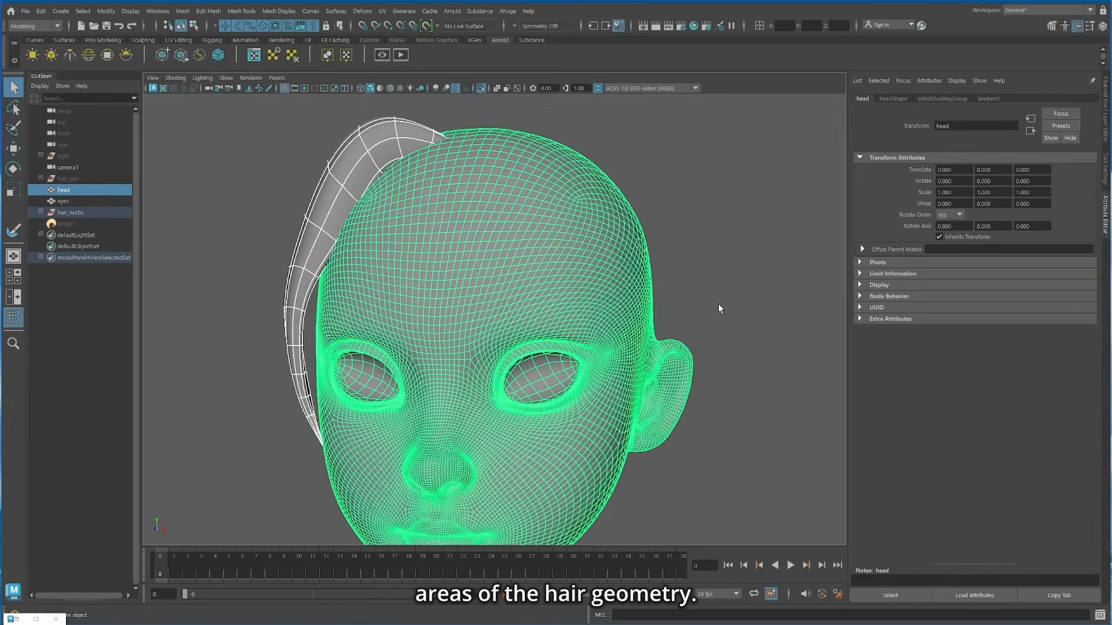
click(718, 304)
mouse_move(647, 298)
alt+mouse_down()
mouse_move(760, 295)
mouse_move(650, 301)
alt+mouse_up()
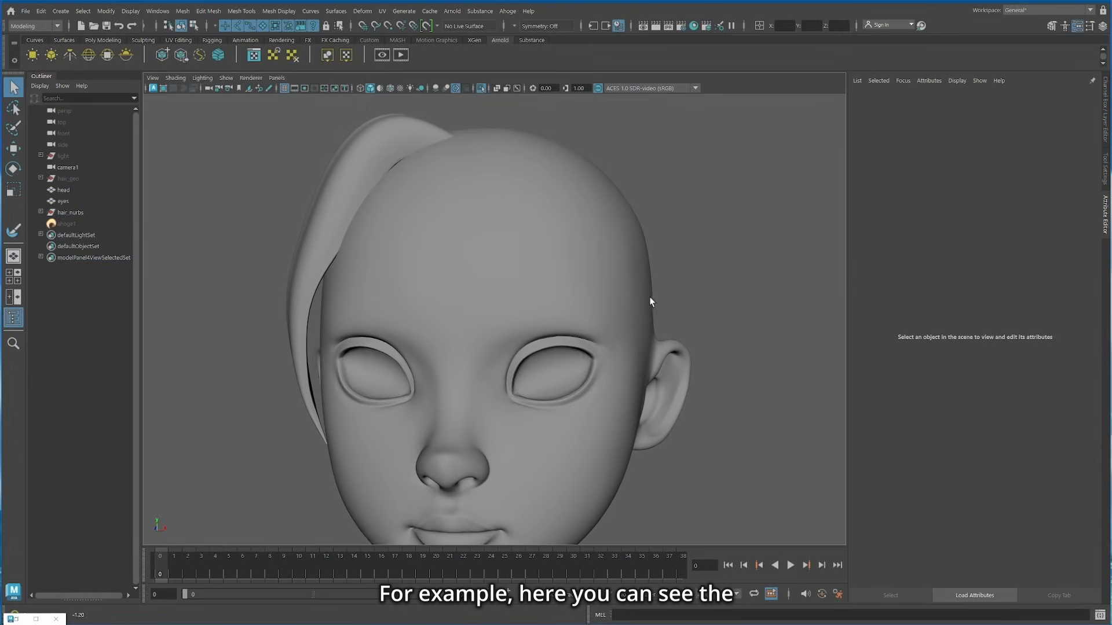
alt+drag(390, 215, 412, 225)
click(397, 211)
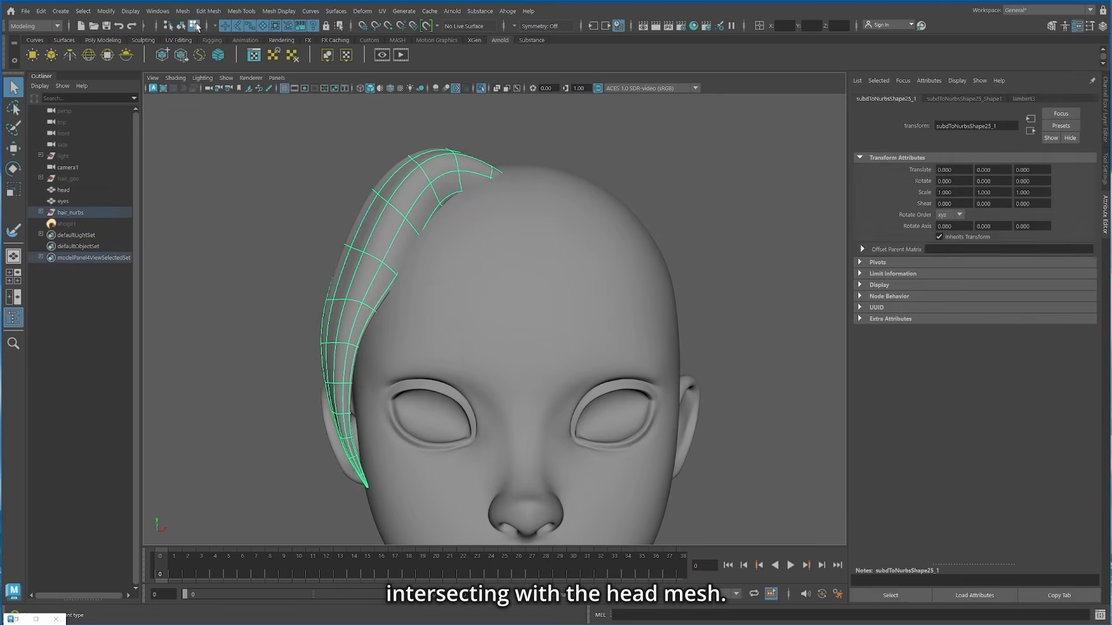
Step: Switch the curl to component selection with hulls displayed and select a hull row on its upper part
click(196, 24)
click(275, 26)
scroll(395, 172, up, 2)
click(377, 190)
alt+drag(463, 265, 443, 261)
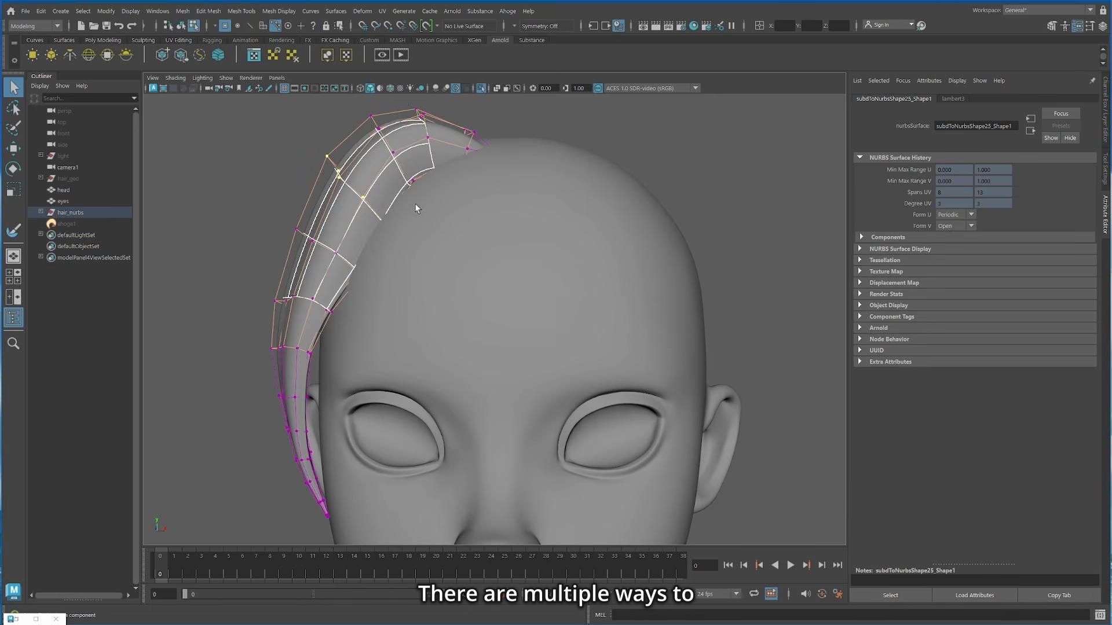
Step: Move the curl's hull rows outward so its NURBS surface clears the head
alt+drag(414, 203, 438, 276)
key(w)
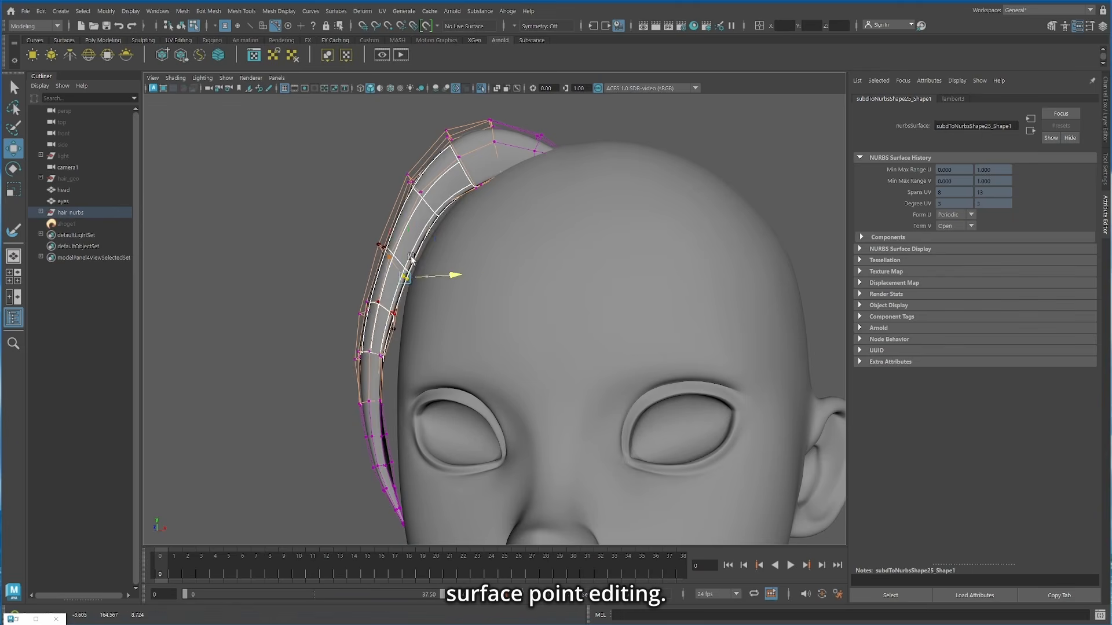
alt+drag(506, 192, 506, 218)
click(510, 172)
drag(537, 173, 549, 161)
drag(548, 162, 545, 157)
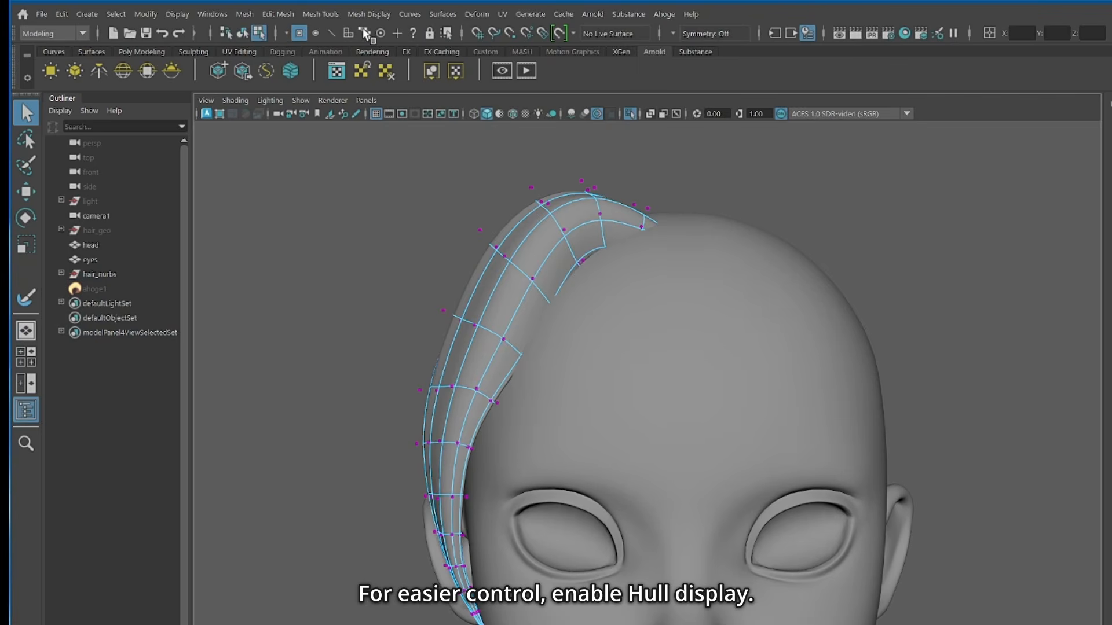
click(541, 296)
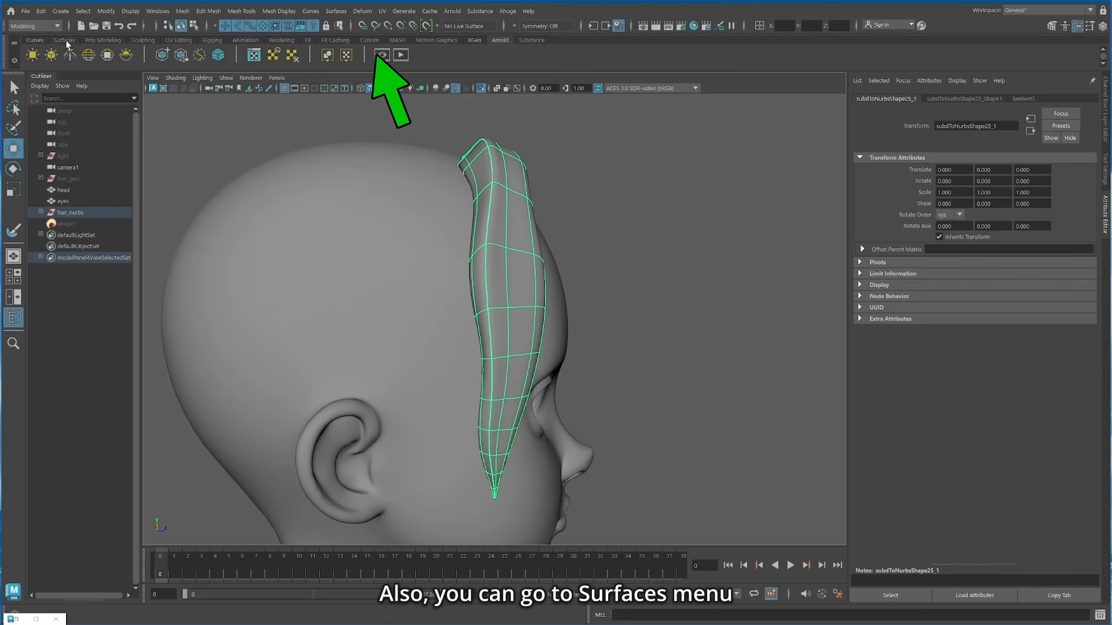
Step: Even out the side curl with the Sculpt Geometry Tool, stroking along it with the Relax and Smooth operations
click(65, 40)
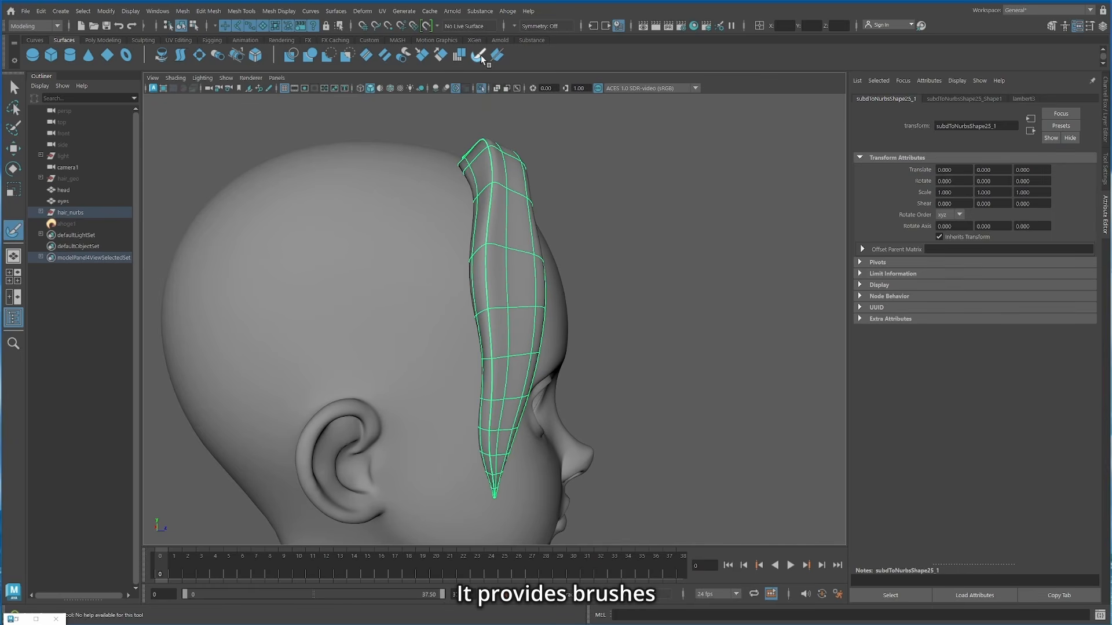
click(1106, 168)
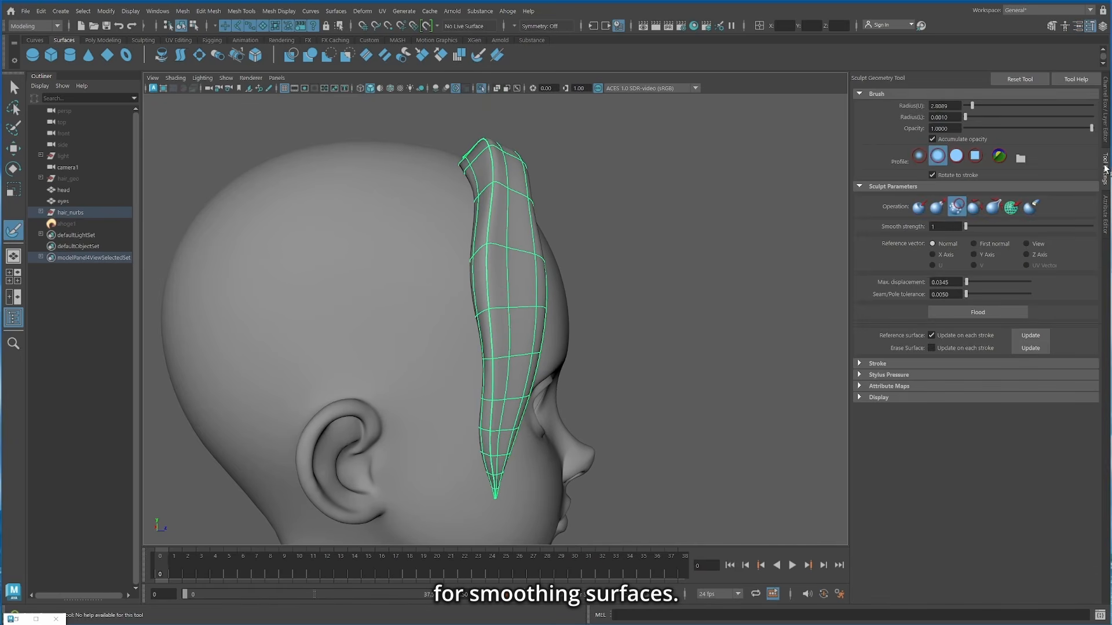
click(974, 206)
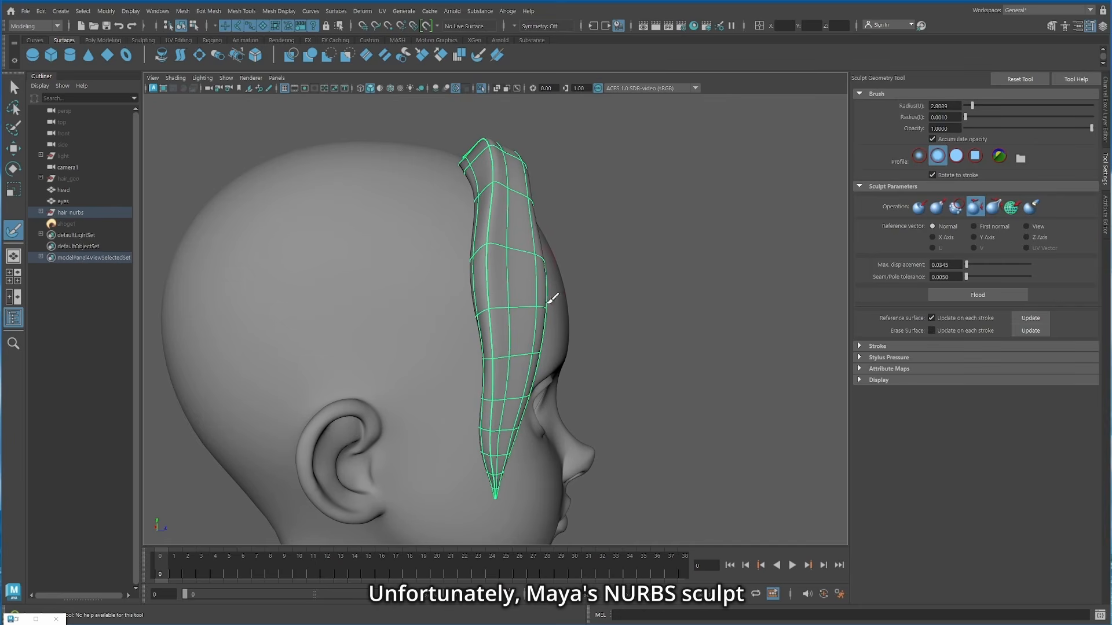
drag(495, 285, 503, 346)
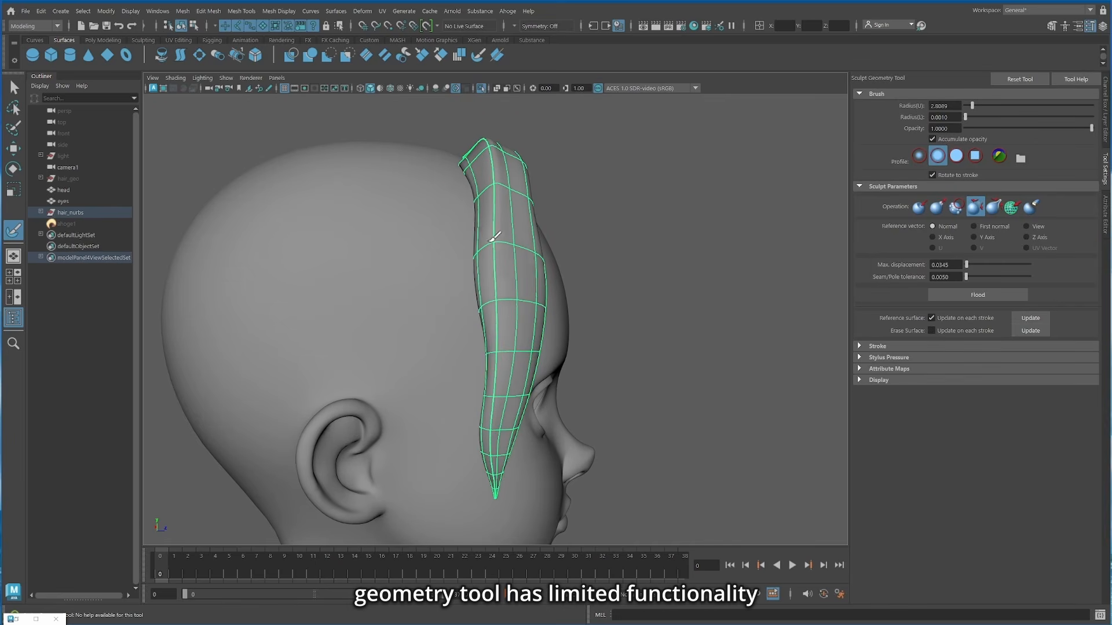
click(955, 208)
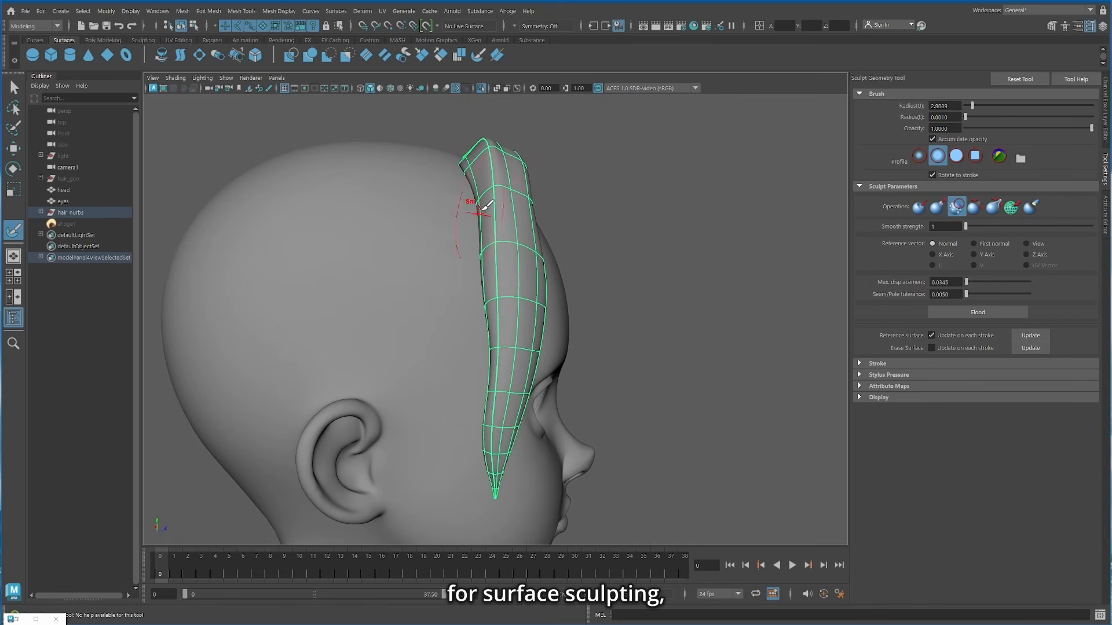
drag(519, 235, 509, 300)
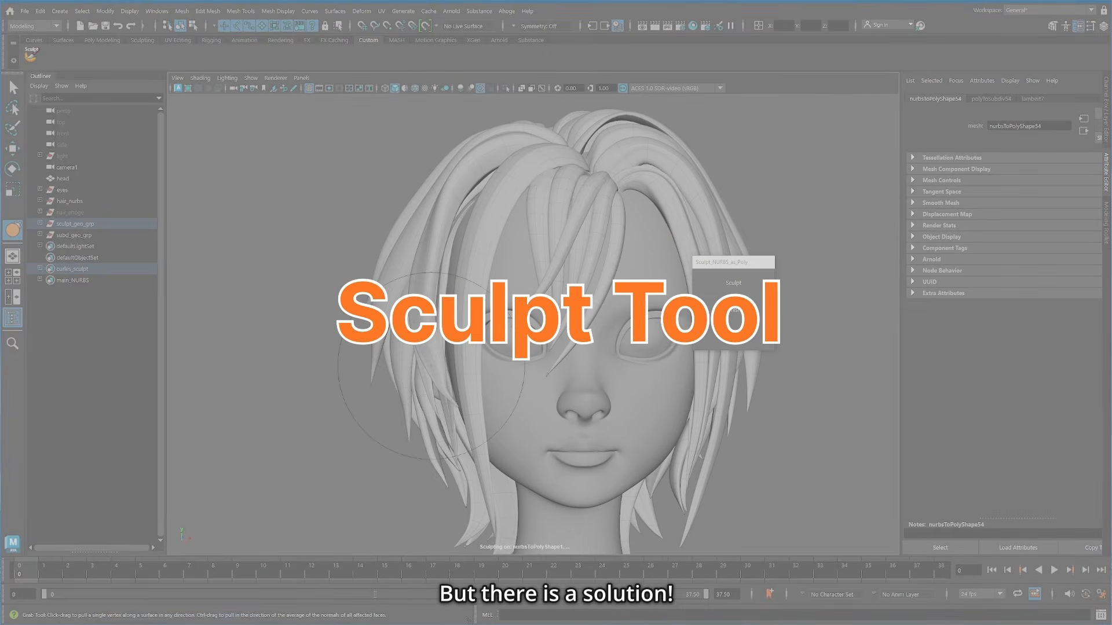
Step: Reshape the converted polygon curls around the bangs and side of the face with Grab, Bulge and Smooth brushes
mouse_move(432, 366)
alt+mouse_down()
mouse_move(424, 316)
mouse_move(521, 278)
alt+mouse_up()
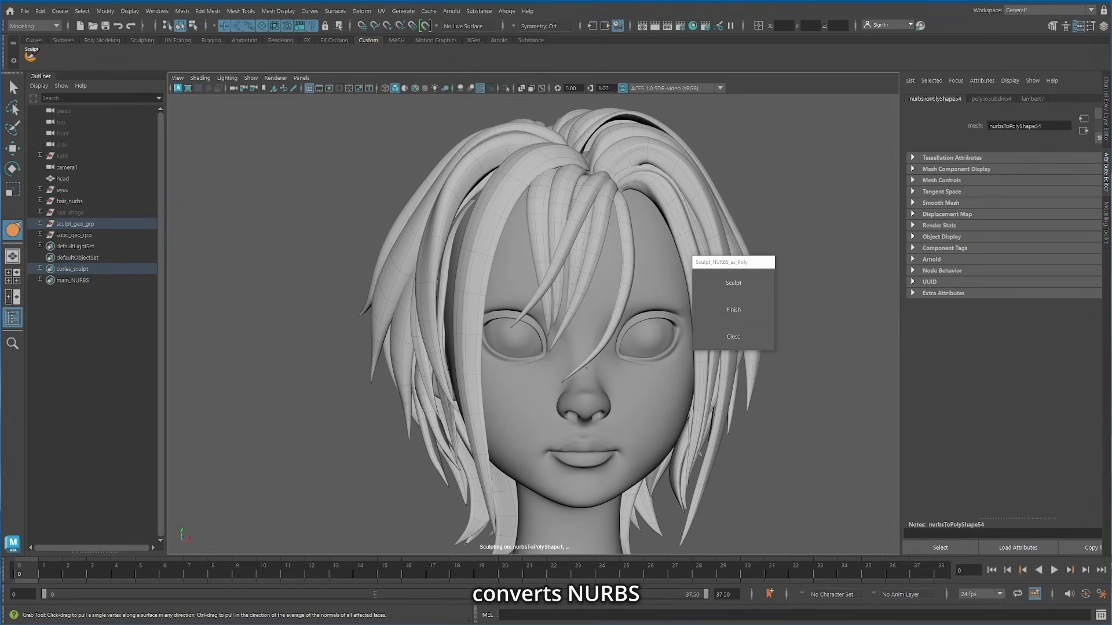
drag(586, 367, 612, 331)
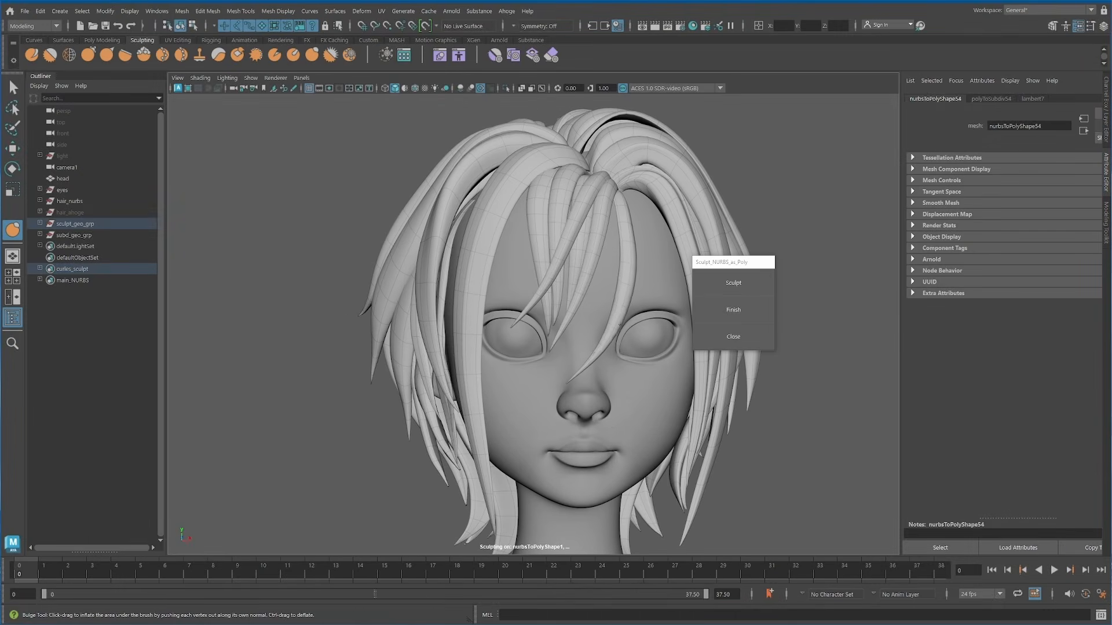
alt+drag(553, 200, 556, 243)
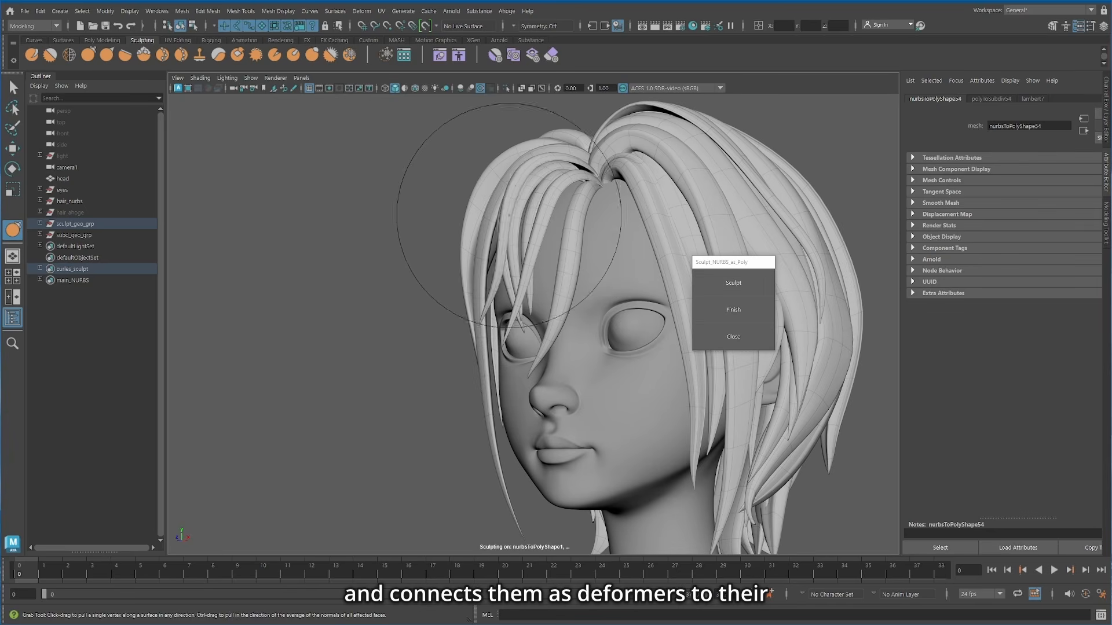
alt+drag(490, 288, 701, 275)
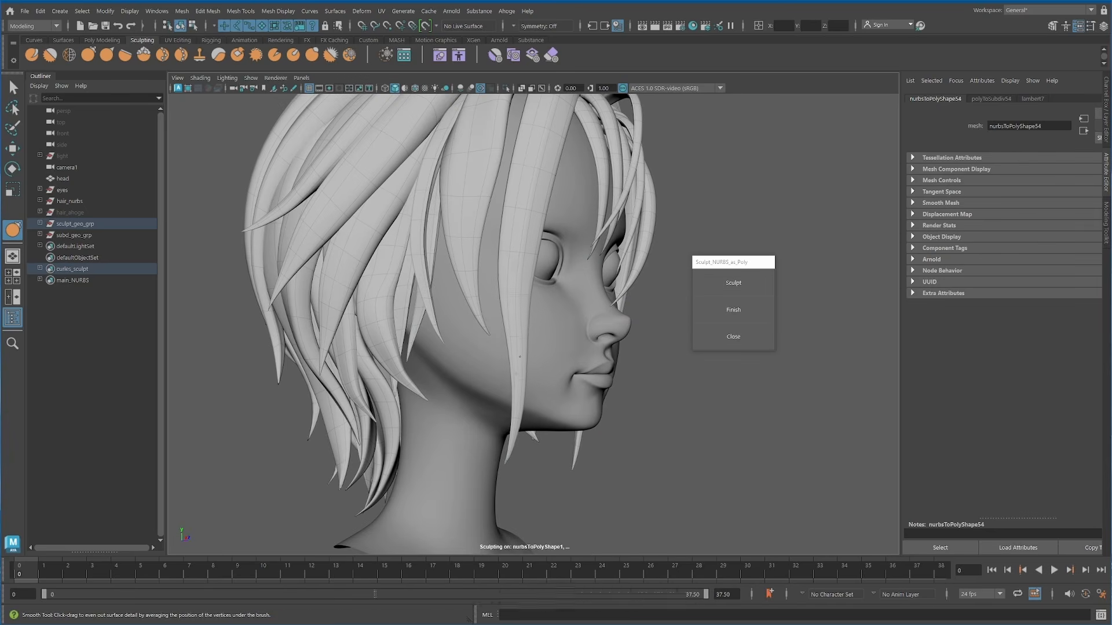
drag(530, 301, 493, 292)
mouse_move(521, 387)
alt+mouse_down()
mouse_move(503, 303)
mouse_move(447, 342)
alt+mouse_up()
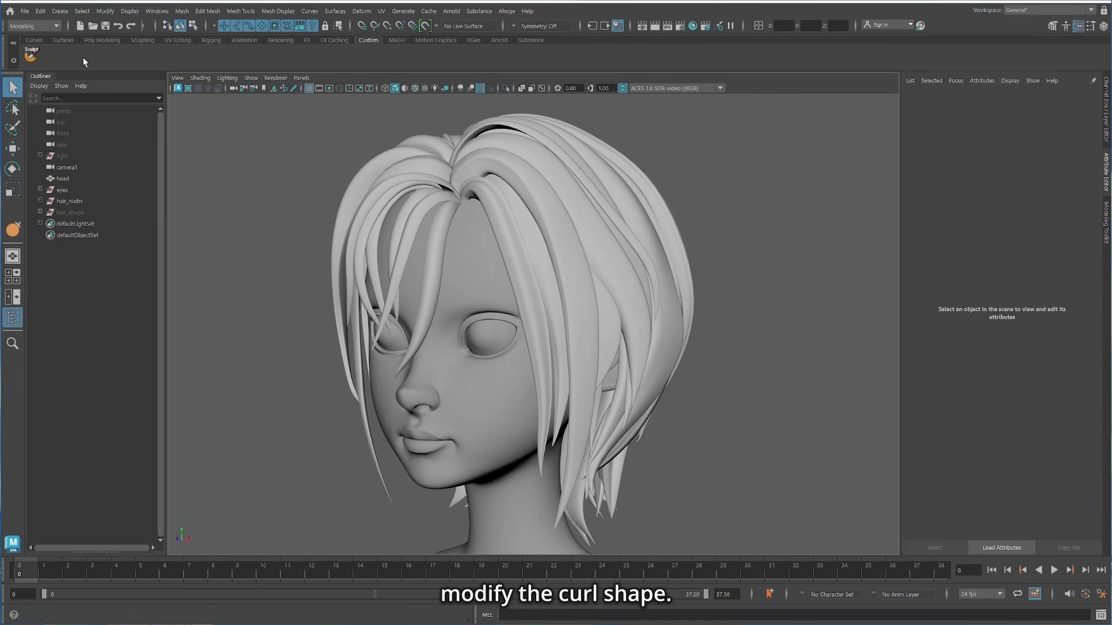
Step: Select three NURBS curls beside the face and convert them for sculpting with Sculpt_NURBS_as_Poly
click(564, 237)
shift+click(589, 219)
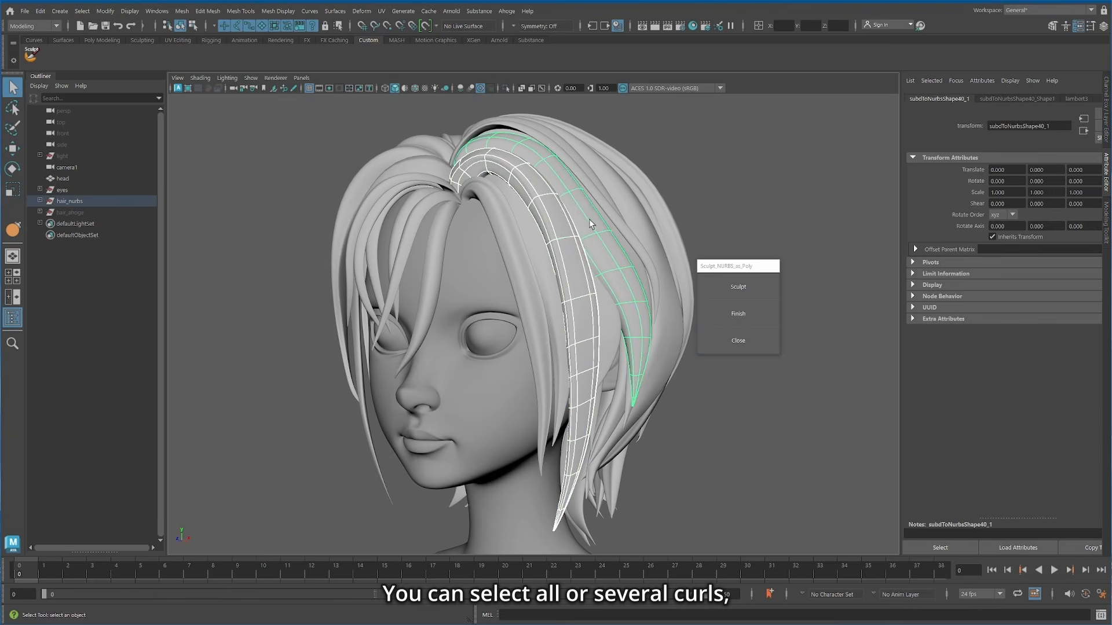
shift+click(528, 279)
click(738, 287)
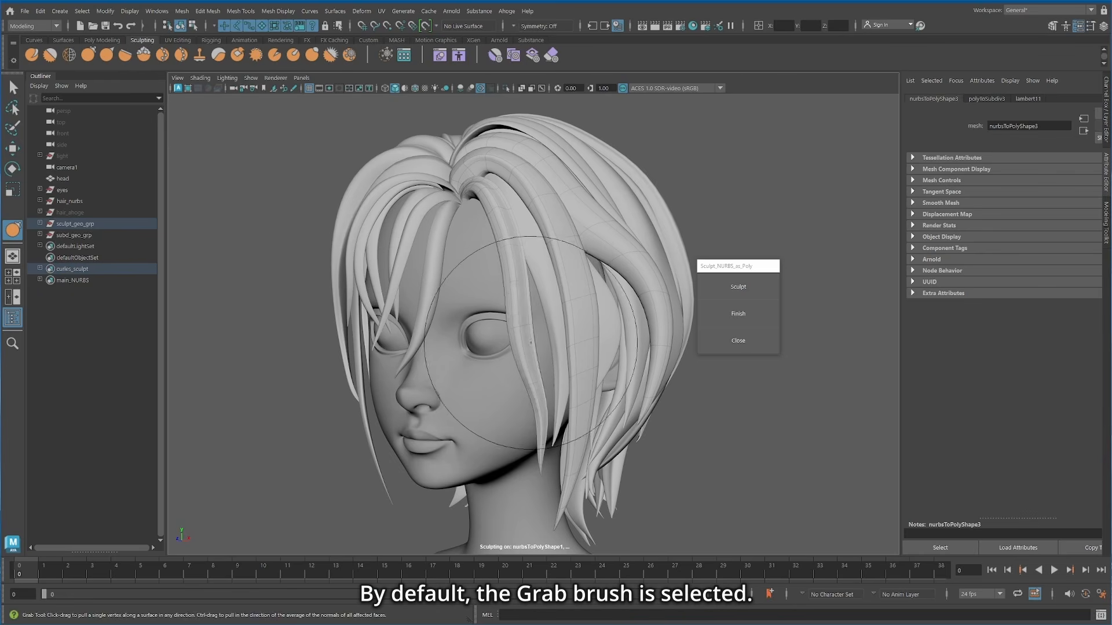
Step: Bend the selected side curls into waves with the Grab brush and thicken the front one with the Bulge brush
drag(609, 344, 610, 365)
drag(586, 455, 605, 458)
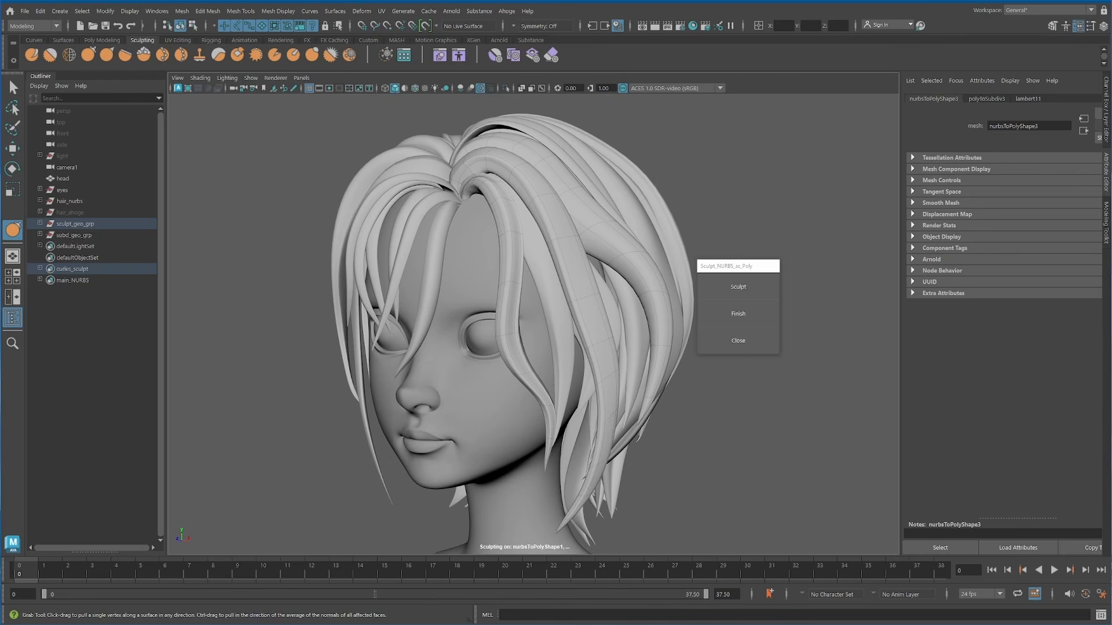
drag(582, 283, 567, 283)
click(312, 57)
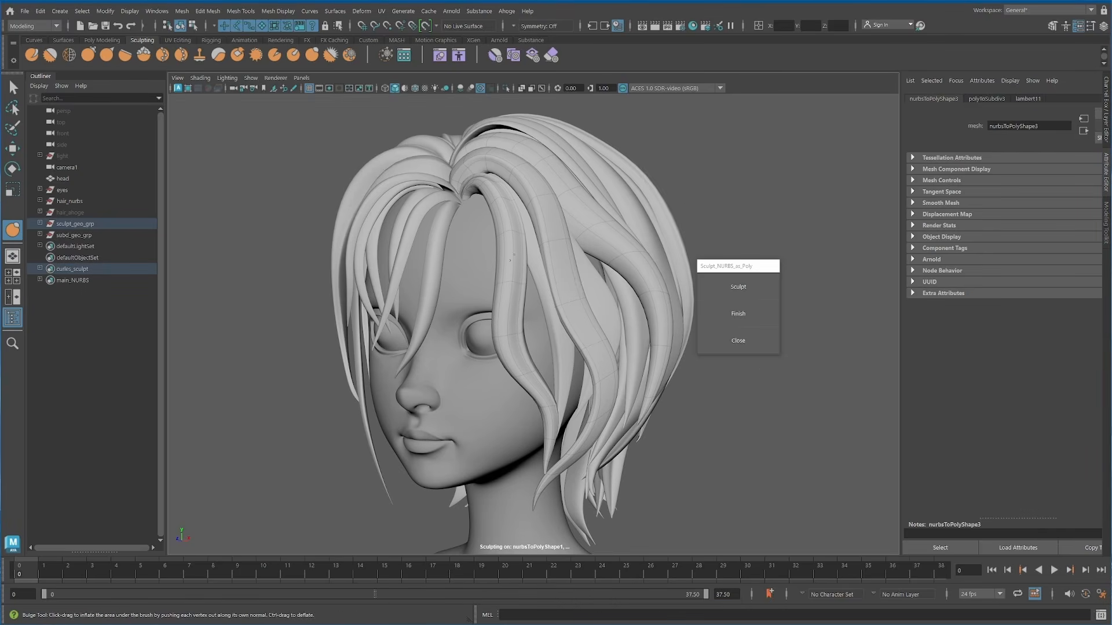
shift+drag(508, 298, 524, 373)
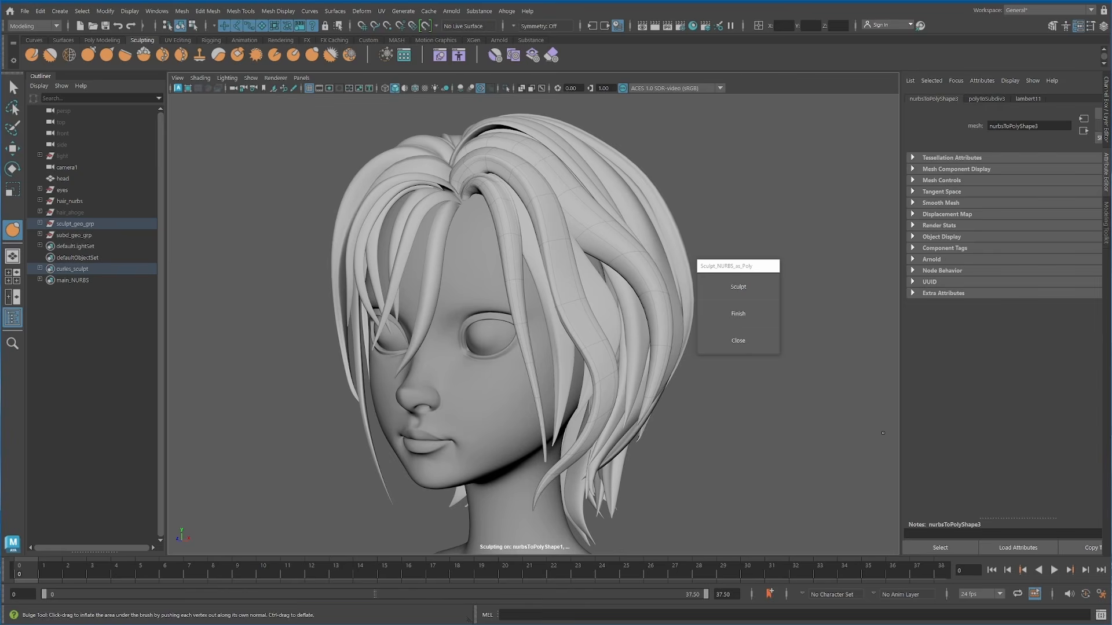
Step: Adjust the side curls' shape further with the Grab brush and finish the sculpting session
click(88, 56)
alt+drag(506, 274, 579, 278)
alt+drag(615, 429, 651, 404)
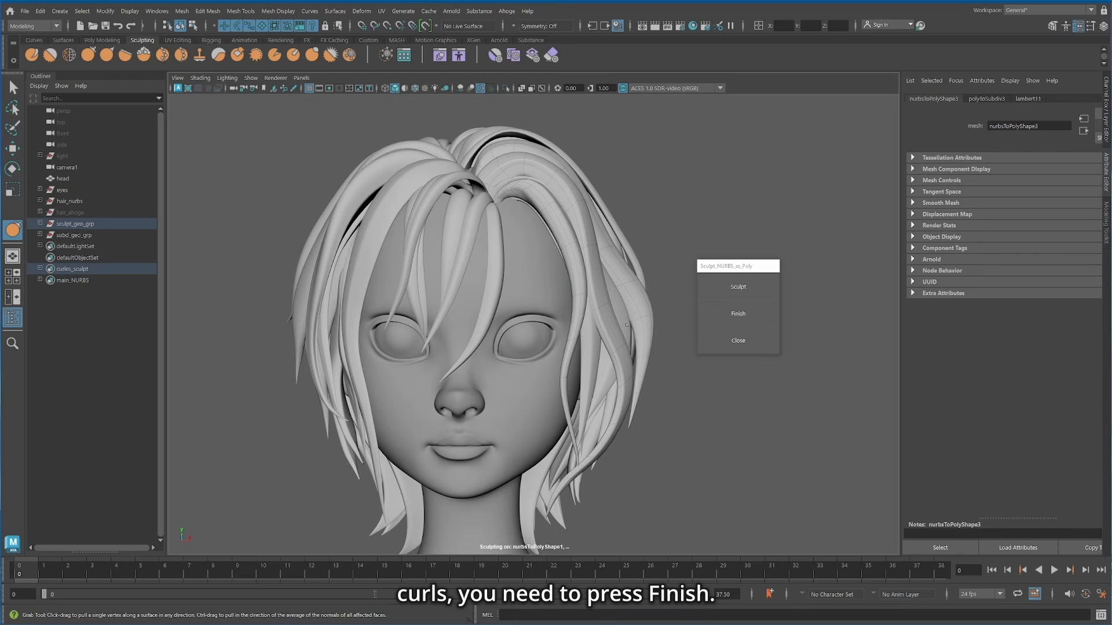
alt+drag(626, 324, 695, 319)
click(738, 313)
Step: Set the Grab brush's falloff type to Volume and reshape neighbouring curls together at the back of the head
mouse_move(561, 281)
alt+mouse_down()
mouse_move(588, 294)
mouse_move(618, 289)
alt+mouse_up()
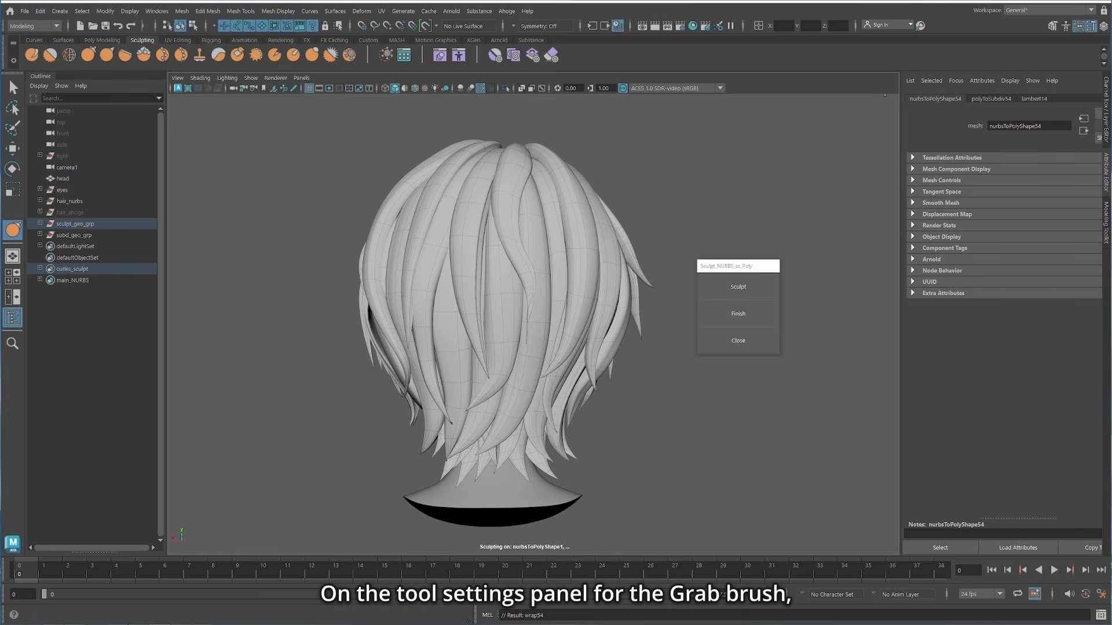
drag(955, 74, 871, 103)
click(763, 288)
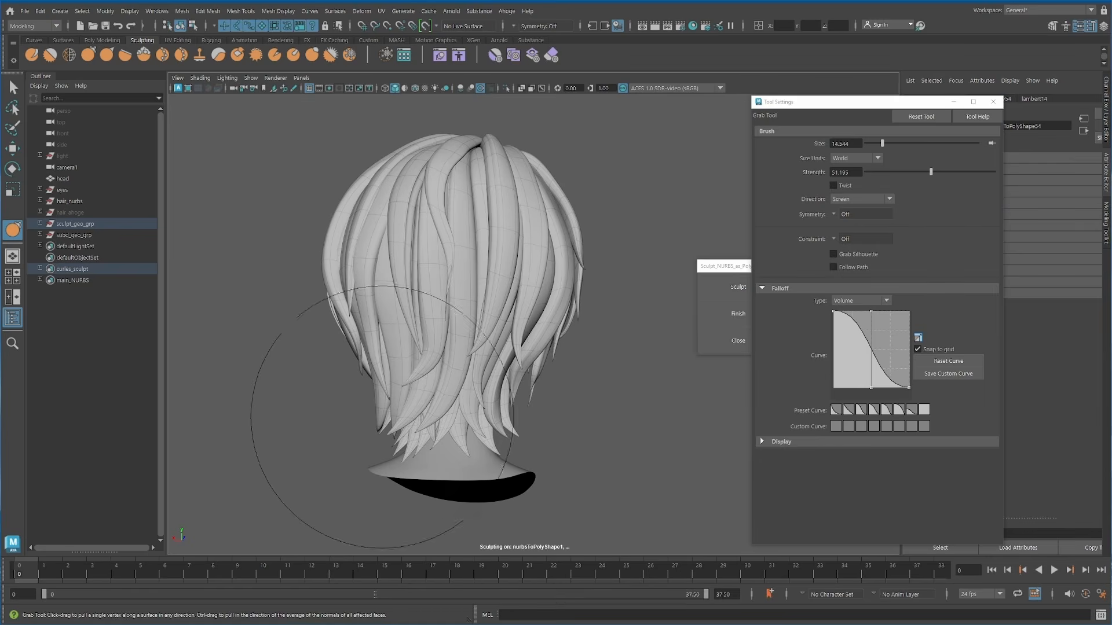
drag(394, 412, 366, 412)
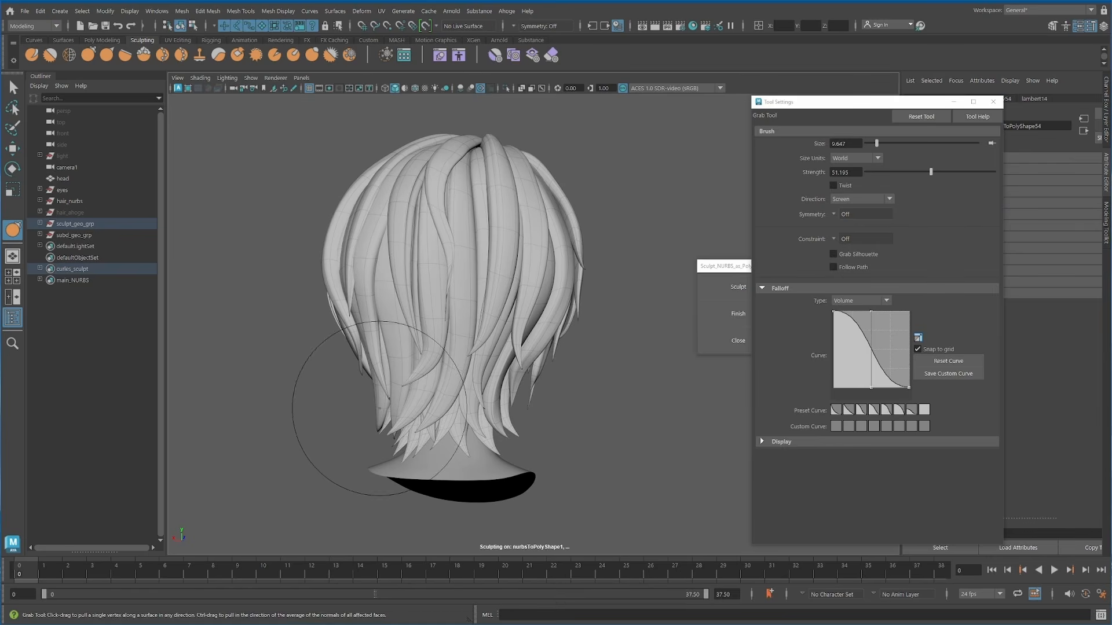
alt+drag(560, 174, 551, 187)
alt+drag(493, 144, 497, 419)
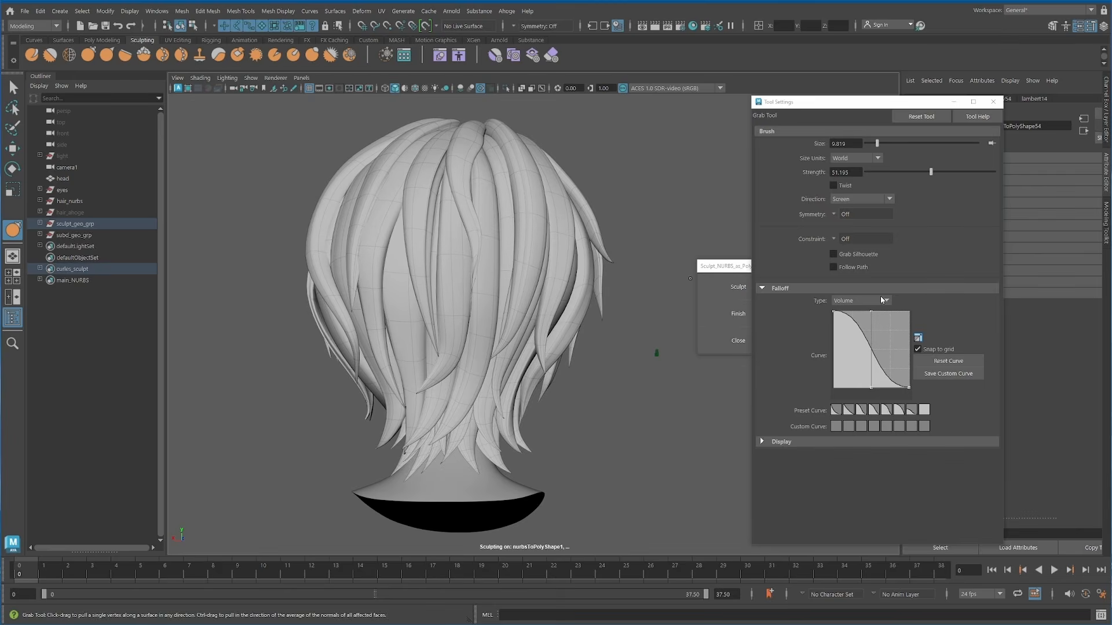
click(884, 300)
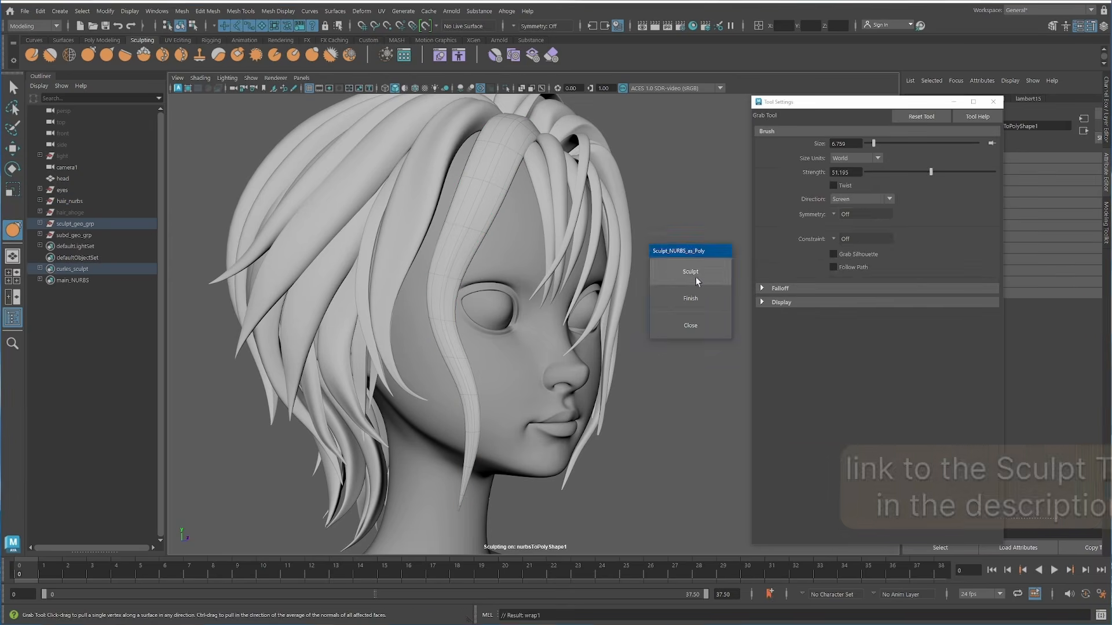
Step: Smooth the long curl in front of the ear with repeated Smooth brush floods, and reshape its tip
click(853, 223)
click(49, 55)
click(857, 220)
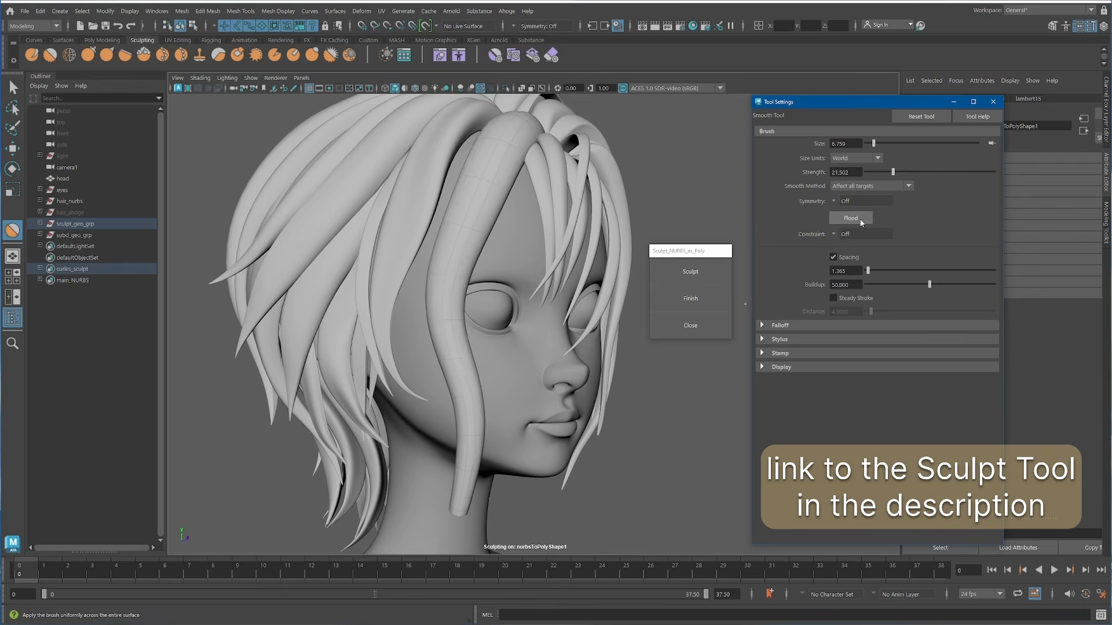
click(857, 220)
click(857, 220)
drag(466, 440, 462, 489)
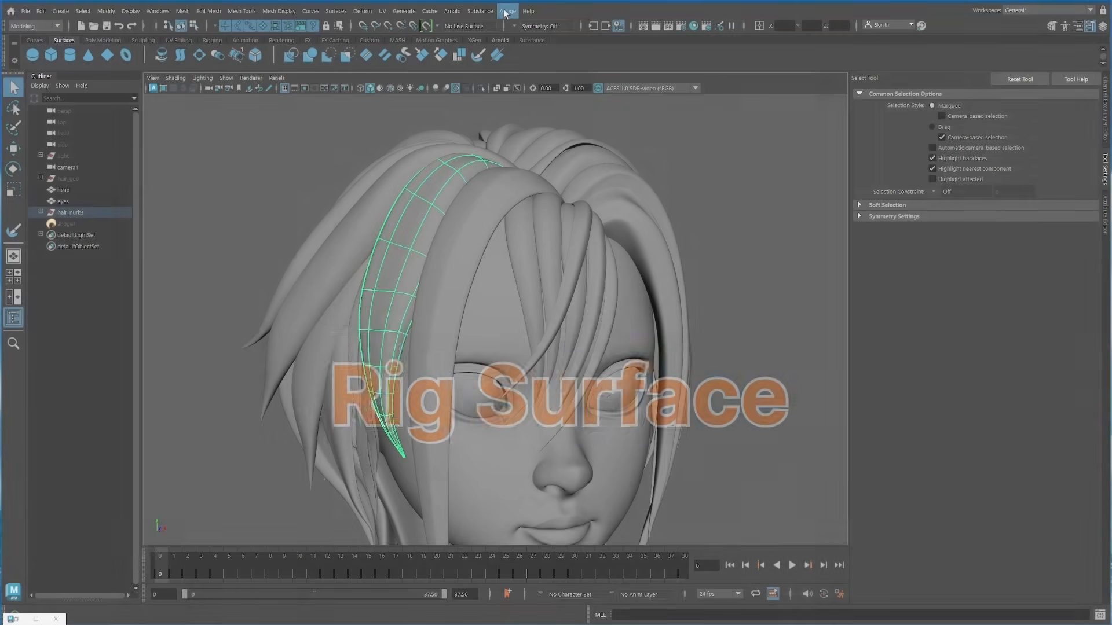
Step: Create a Forward Kinematics Ahoge surface rig with 5 rig segments and 1 maximum influence on the selected curl
click(507, 11)
mouse_move(537, 93)
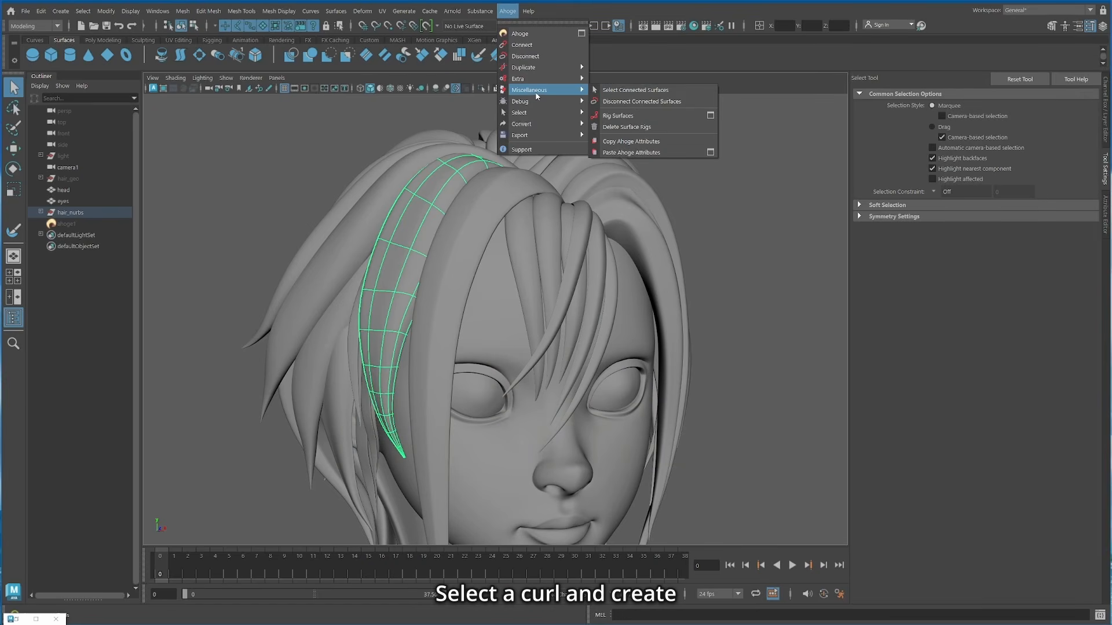
click(711, 116)
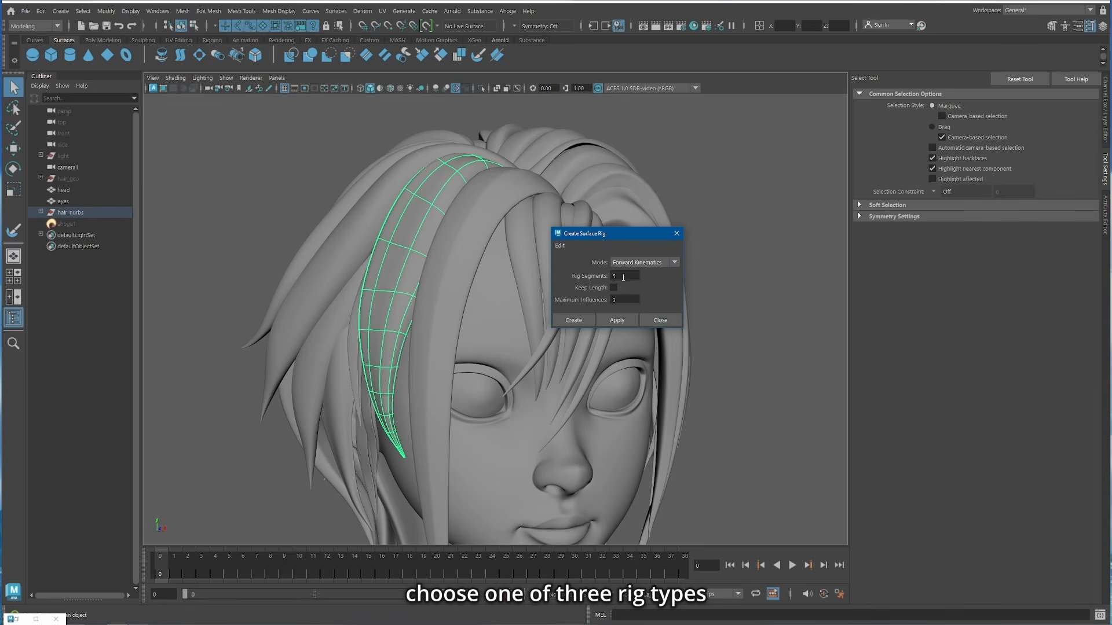
click(625, 320)
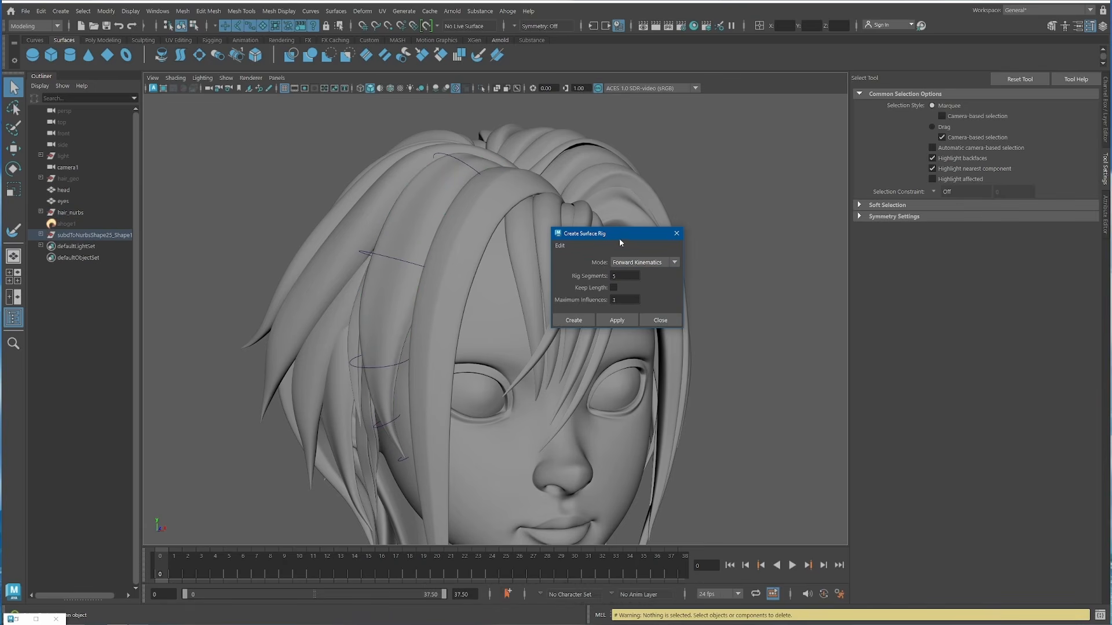
Step: Pose the side curl by rotating and repositioning its Forward Kinematics rig controls at the crown and along the strand
drag(620, 237, 764, 184)
alt+drag(492, 301, 446, 315)
click(406, 261)
key(e)
alt+drag(379, 278, 457, 272)
click(482, 161)
alt+drag(492, 162, 448, 161)
drag(470, 121, 498, 125)
drag(375, 255, 415, 265)
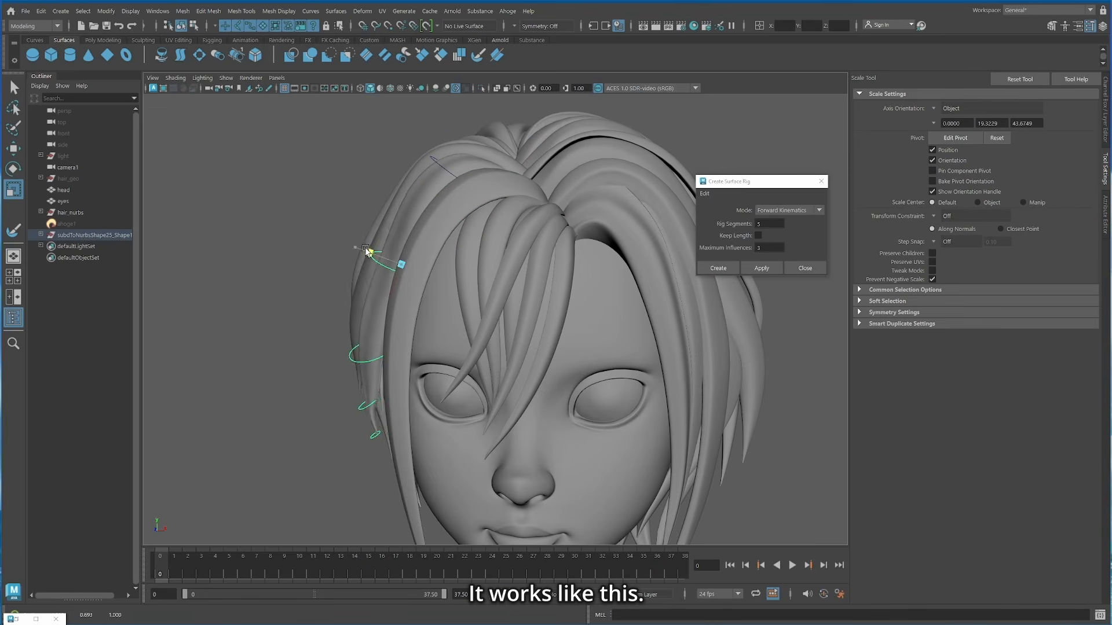
key(w)
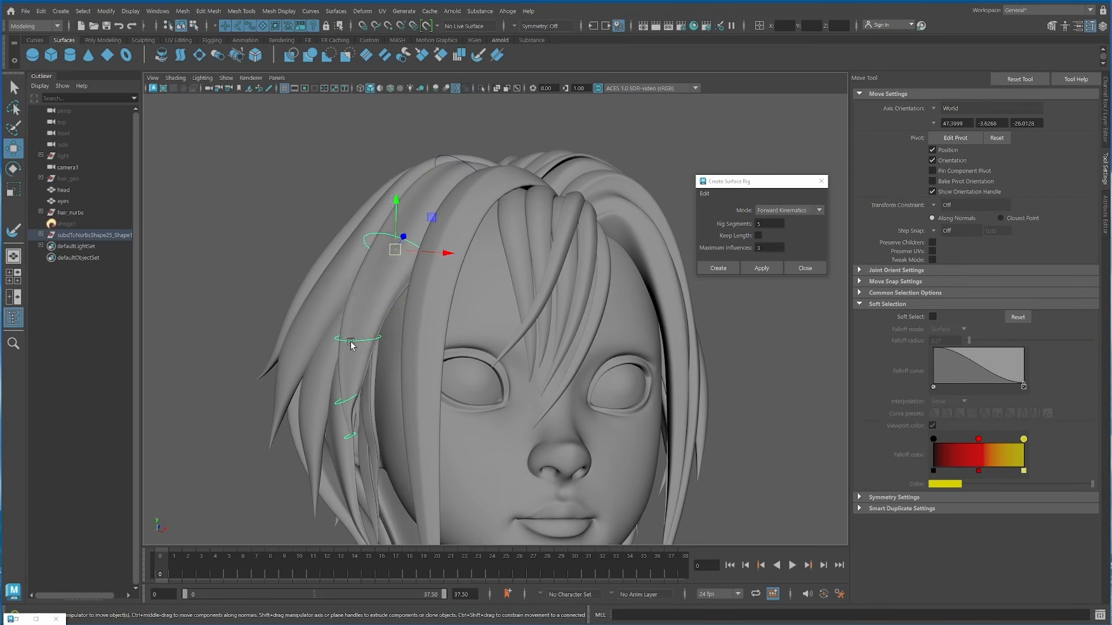
Step: Create a Spline IK surface rig with 6 rig segments on the long front curl and reposition its controls along the strand
click(808, 196)
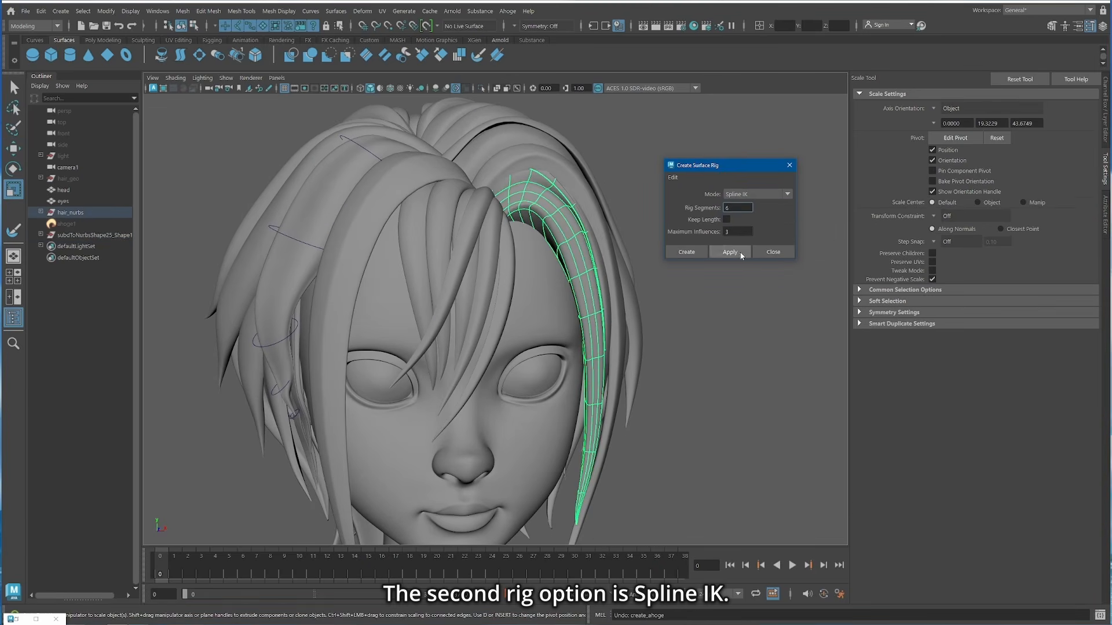
click(729, 252)
click(637, 247)
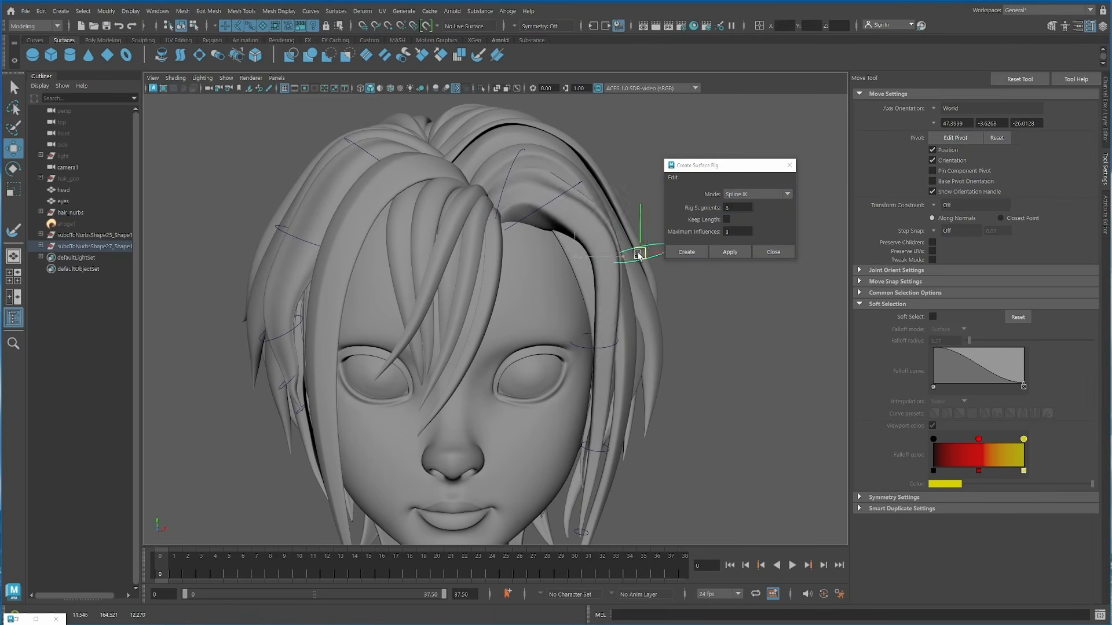
drag(638, 248, 633, 338)
key(r)
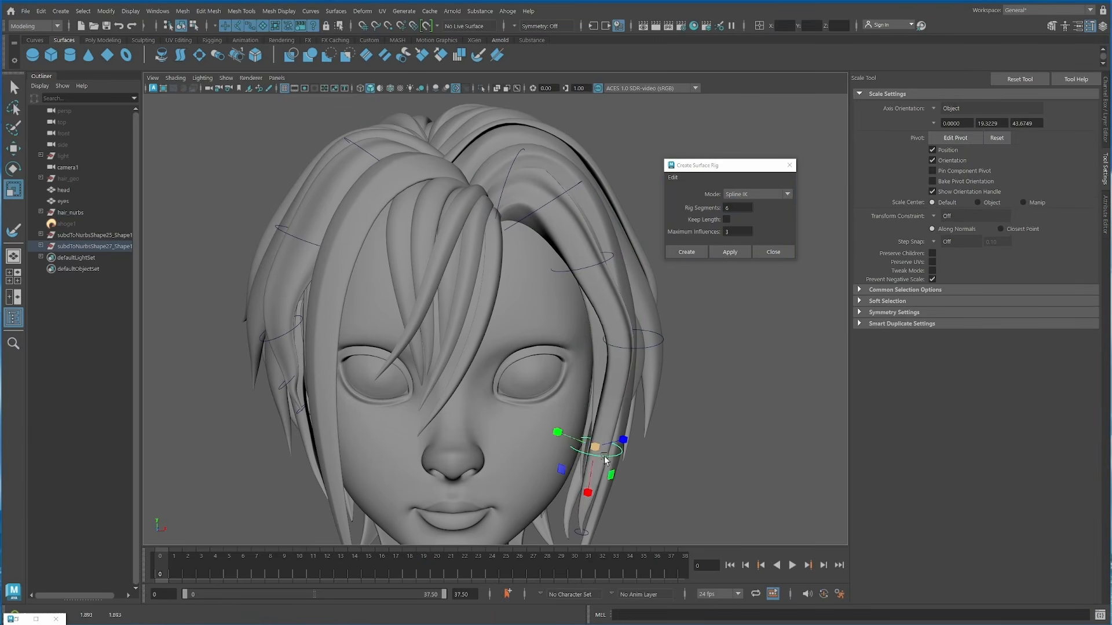
key(w)
alt+drag(604, 459, 629, 466)
click(614, 342)
click(579, 267)
Step: Reshape the same curl's root from above by moving and scaling its upper Spline IK controls
alt+drag(508, 197, 505, 325)
click(510, 285)
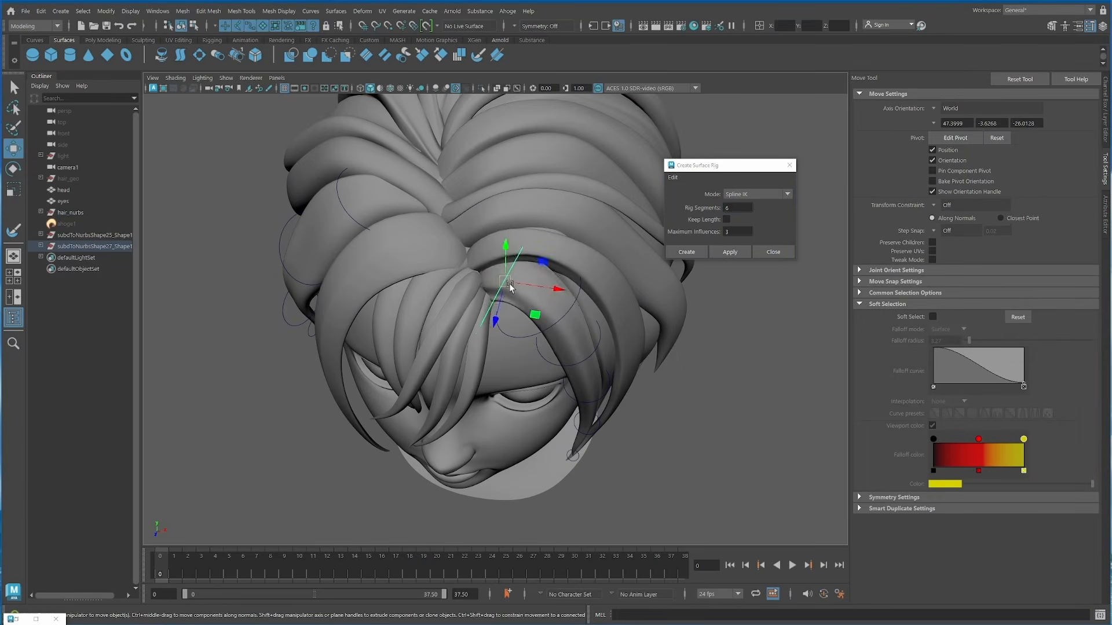
alt+drag(510, 285, 498, 256)
click(521, 294)
click(531, 304)
alt+drag(532, 305, 547, 353)
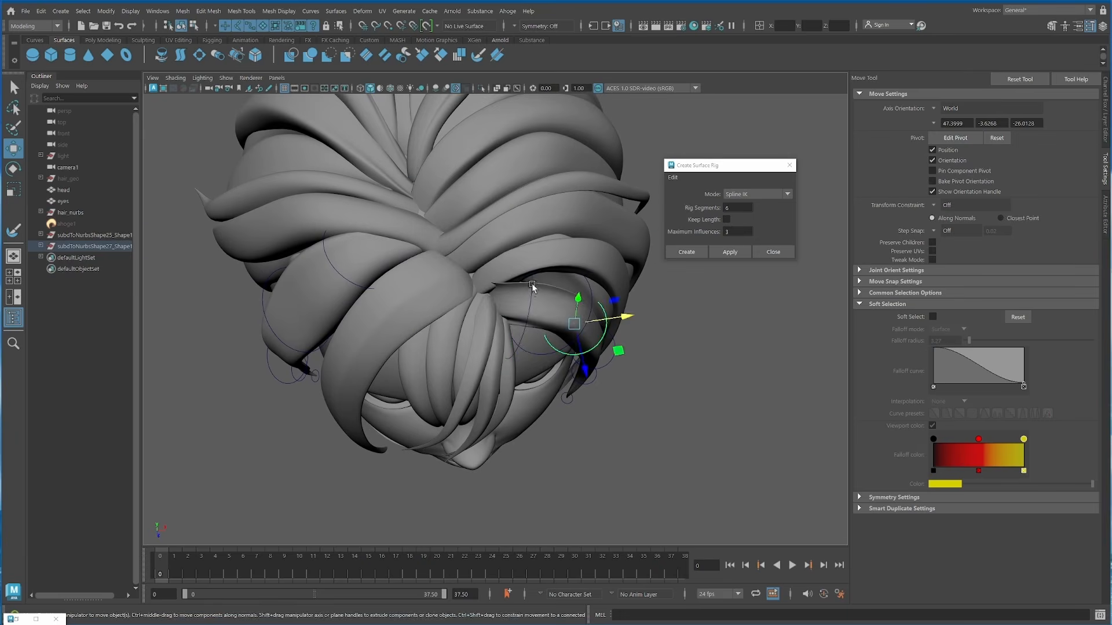
drag(524, 318, 527, 315)
key(r)
alt+drag(536, 319, 541, 252)
alt+drag(545, 272, 541, 252)
Step: Create Inverse Kinematics surface rigs with 6 rig segments on the bang curls over the forehead
alt+drag(713, 347, 644, 327)
key(q)
click(466, 217)
shift+click(495, 178)
shift+click(509, 192)
shift+click(526, 231)
shift+click(551, 253)
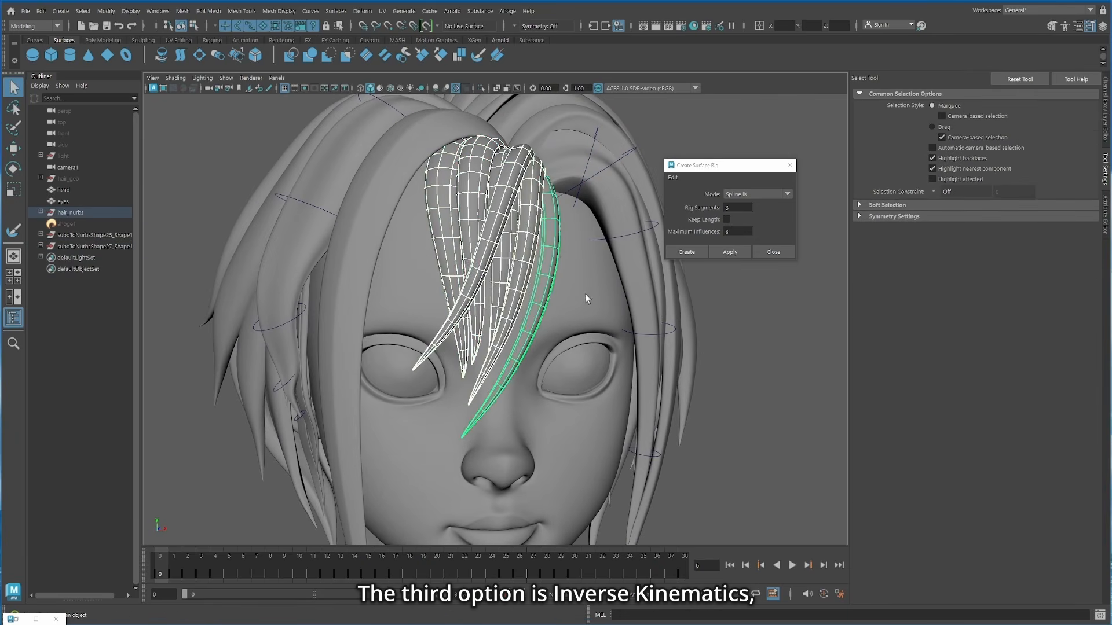
alt+drag(587, 297, 591, 305)
click(739, 197)
drag(743, 170, 756, 170)
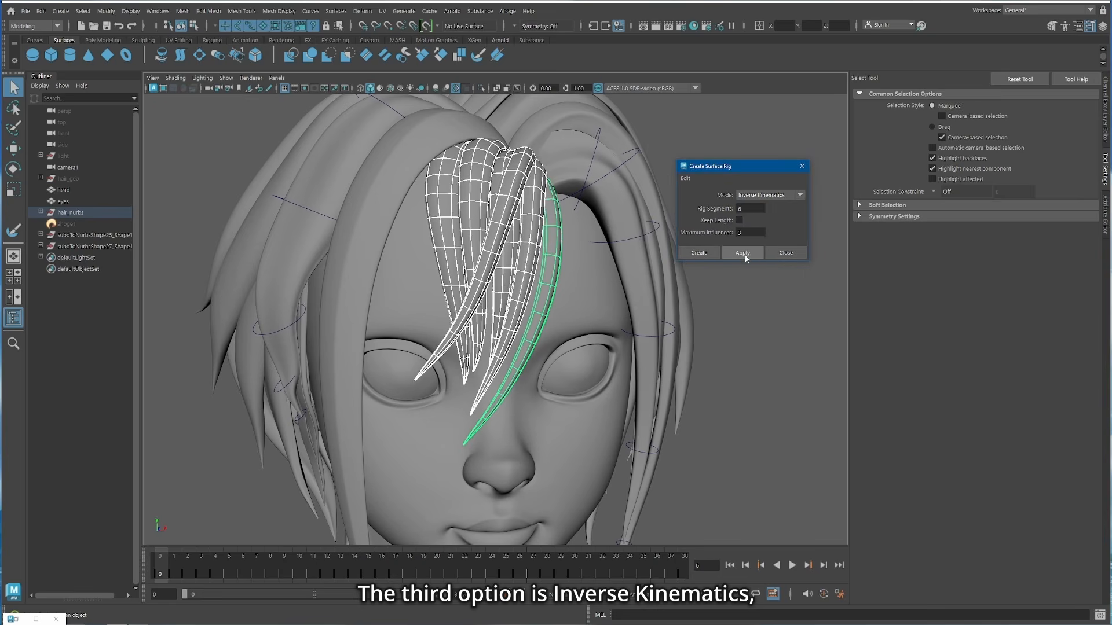
click(744, 253)
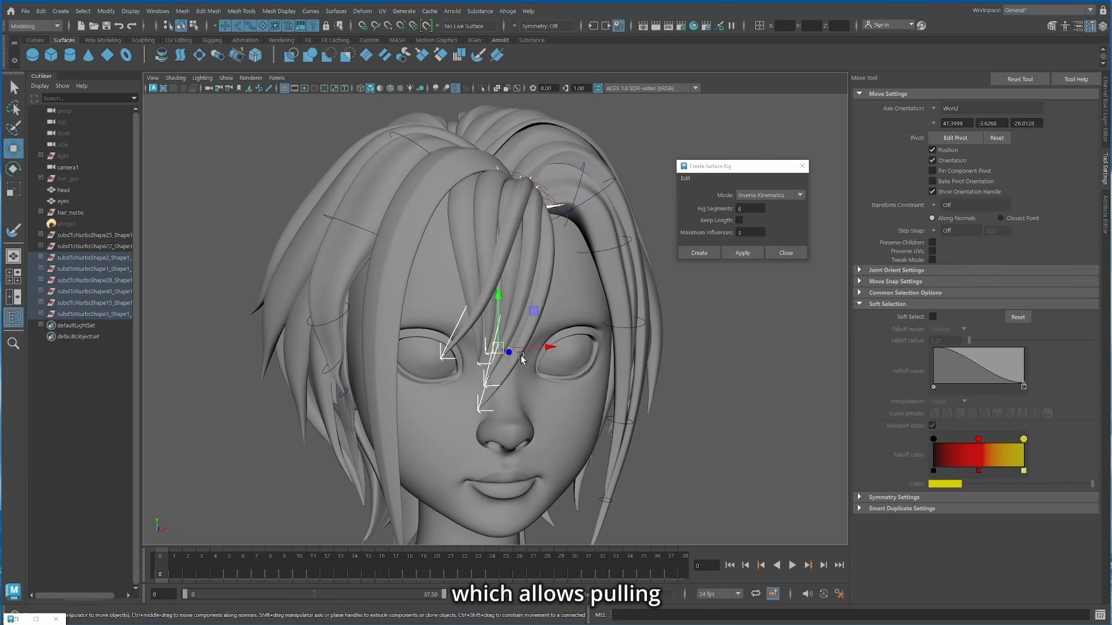
mouse_move(543, 348)
mouse_down()
mouse_move(614, 348)
mouse_move(417, 348)
mouse_move(522, 348)
mouse_up()
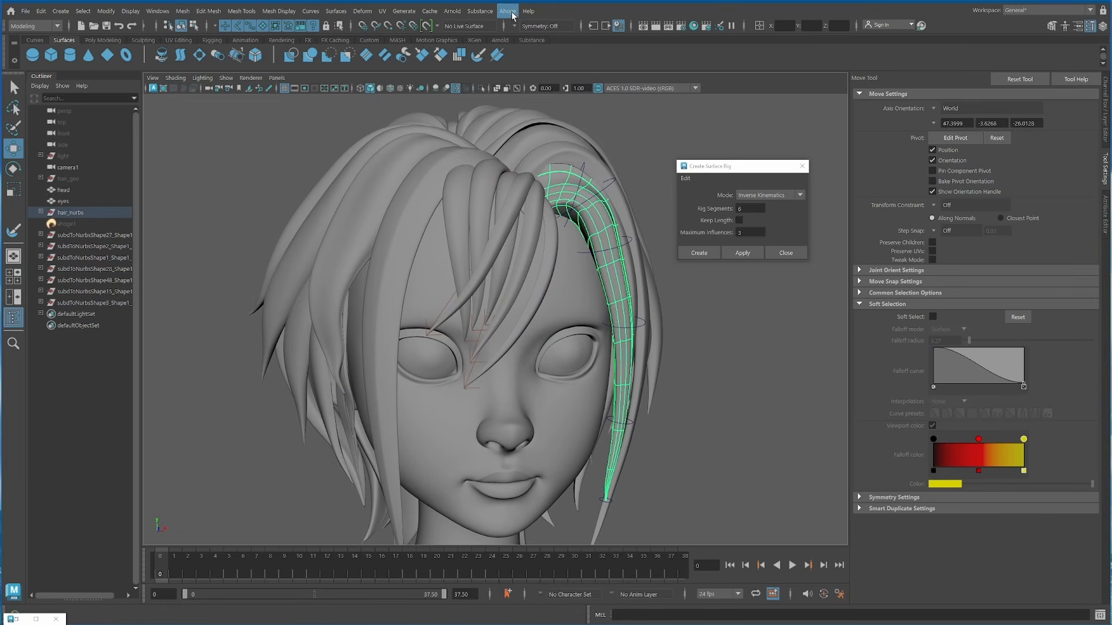
Step: Delete the surface rig from the selected long front curl
click(509, 11)
mouse_move(550, 90)
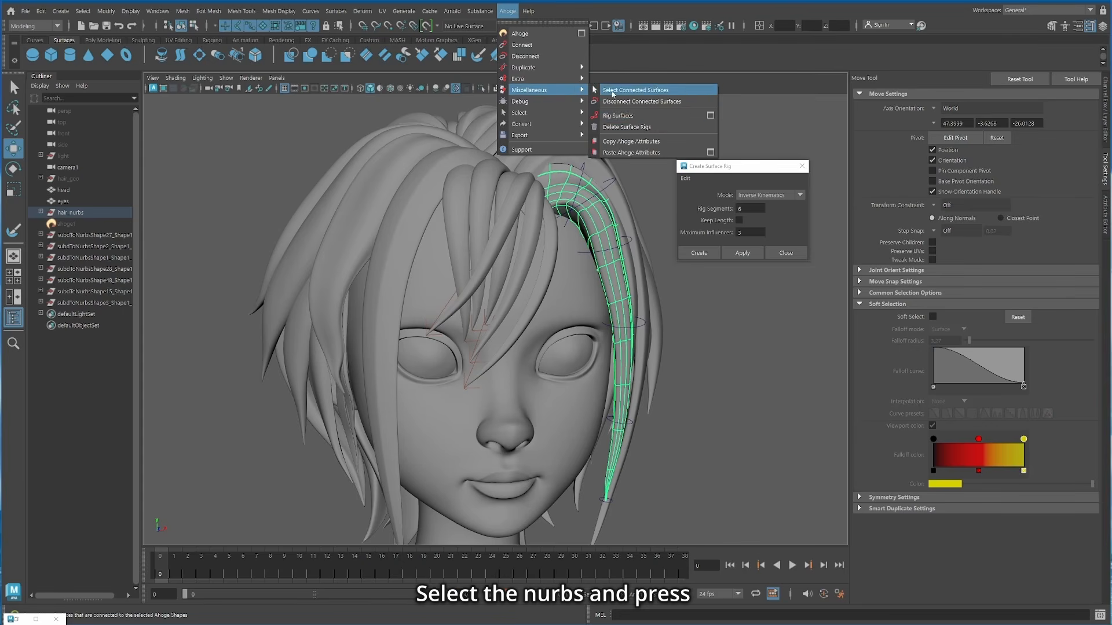
click(647, 127)
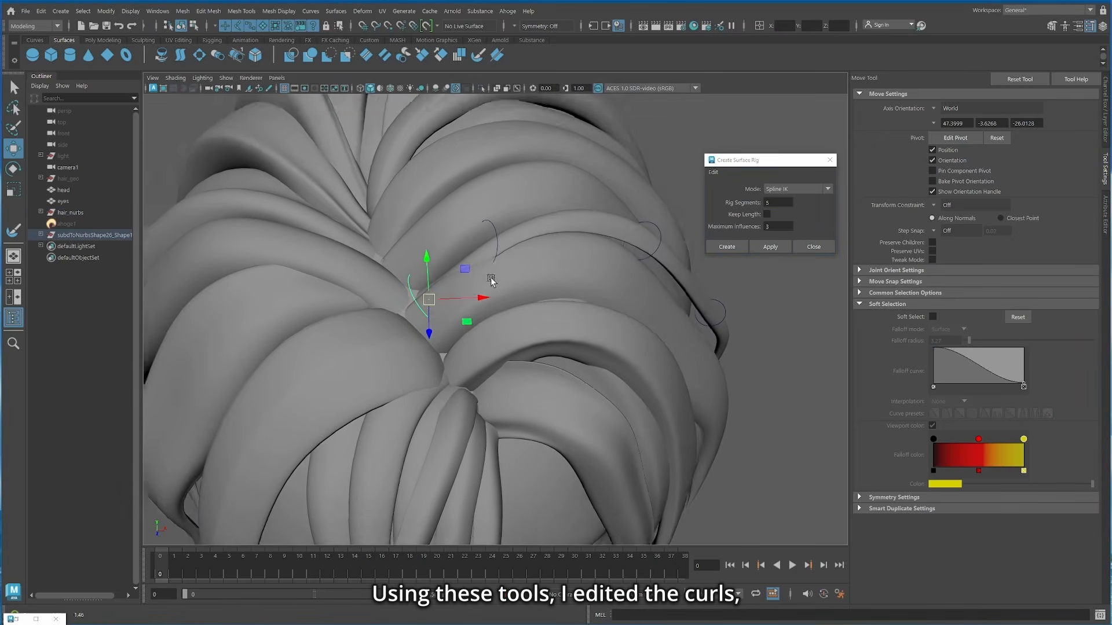
Step: Adjust the crown curl's Spline IK root control and create a Spline IK rig with 5 rig segments on the side curl
alt+drag(491, 280, 406, 249)
click(382, 223)
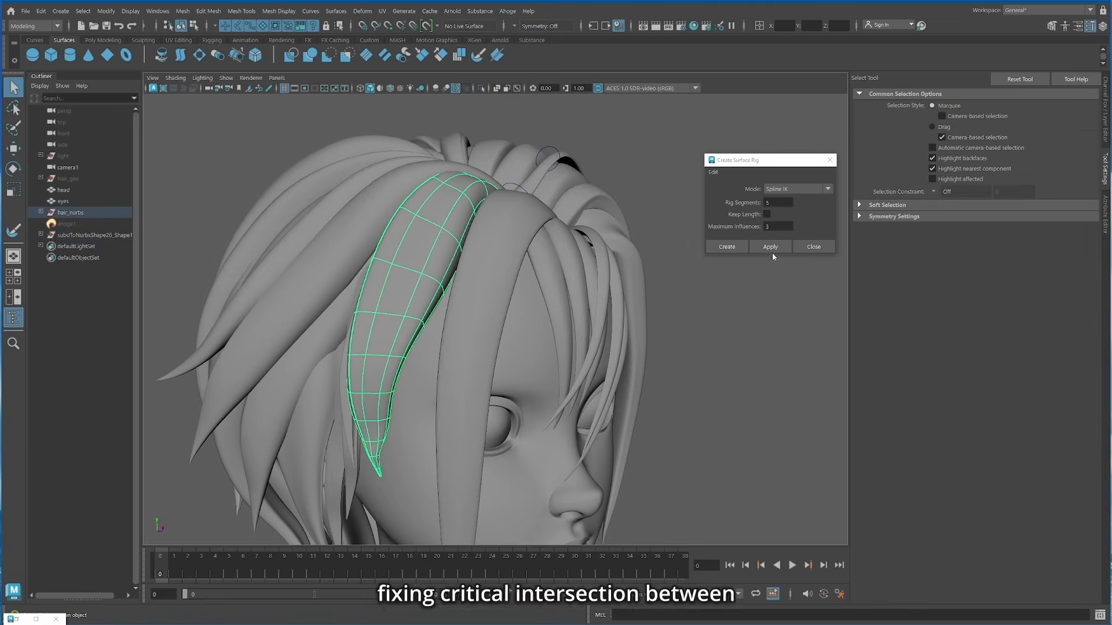
click(125, 246)
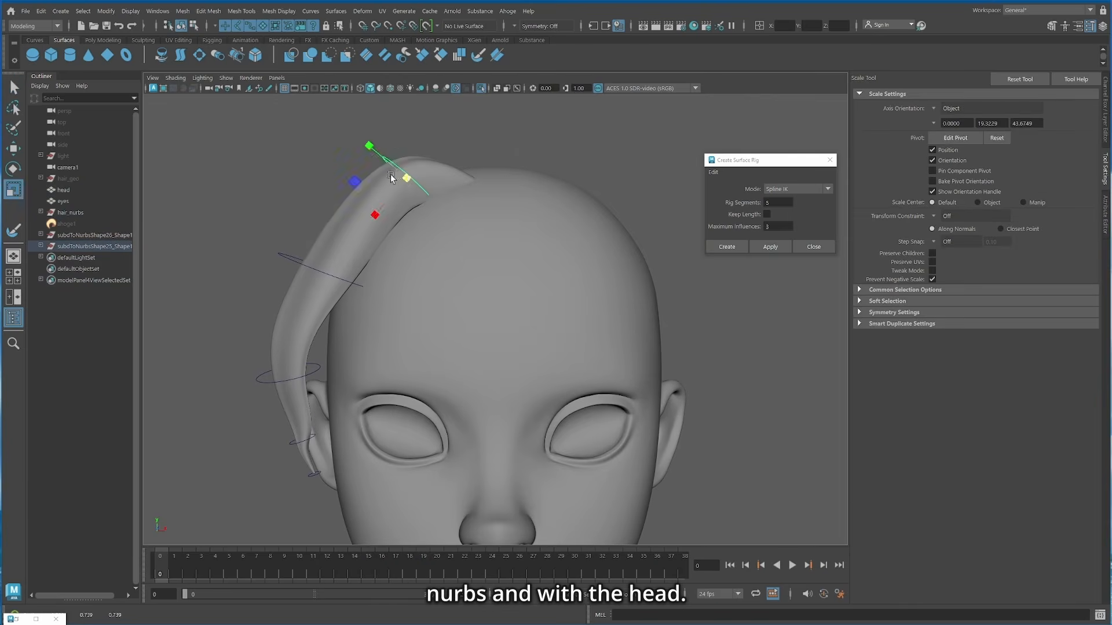
Step: Scale the side curl's rig control and move the Spline IK controls of the thin strand beside it
click(309, 274)
key(r)
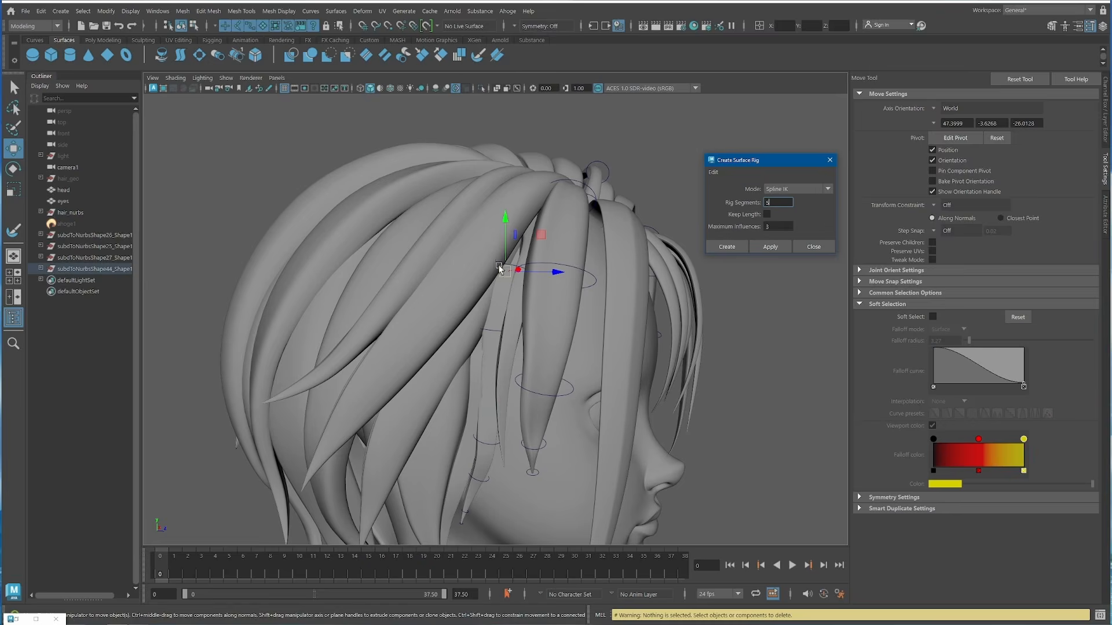
mouse_move(514, 288)
alt+mouse_down()
mouse_move(475, 315)
mouse_move(515, 290)
alt+mouse_up()
click(526, 241)
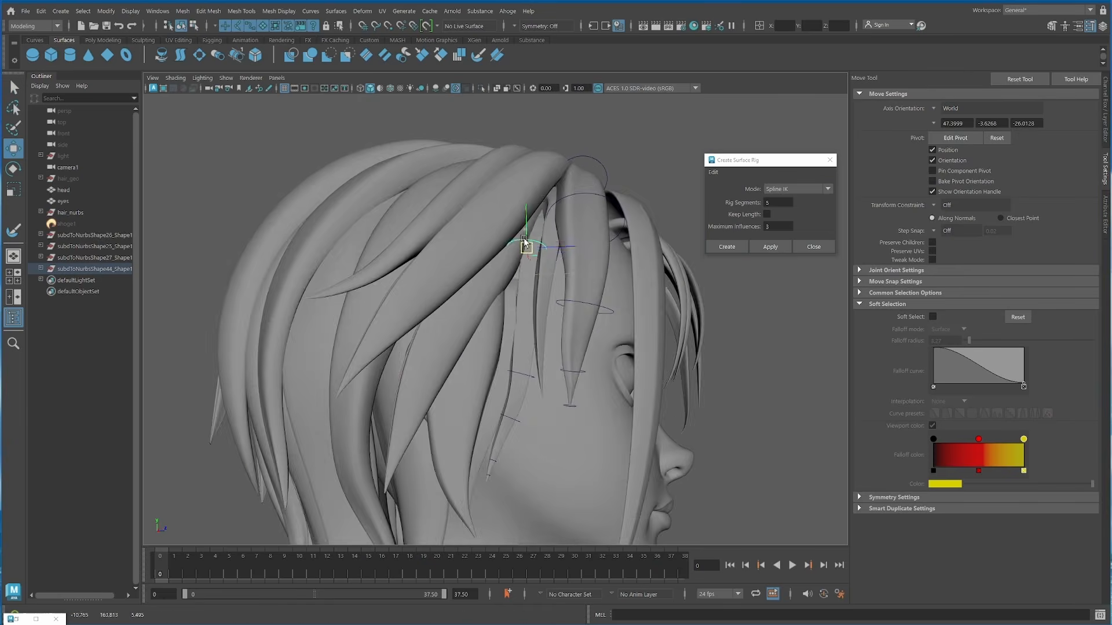
alt+middle_drag(484, 379, 497, 286)
alt+drag(497, 286, 579, 289)
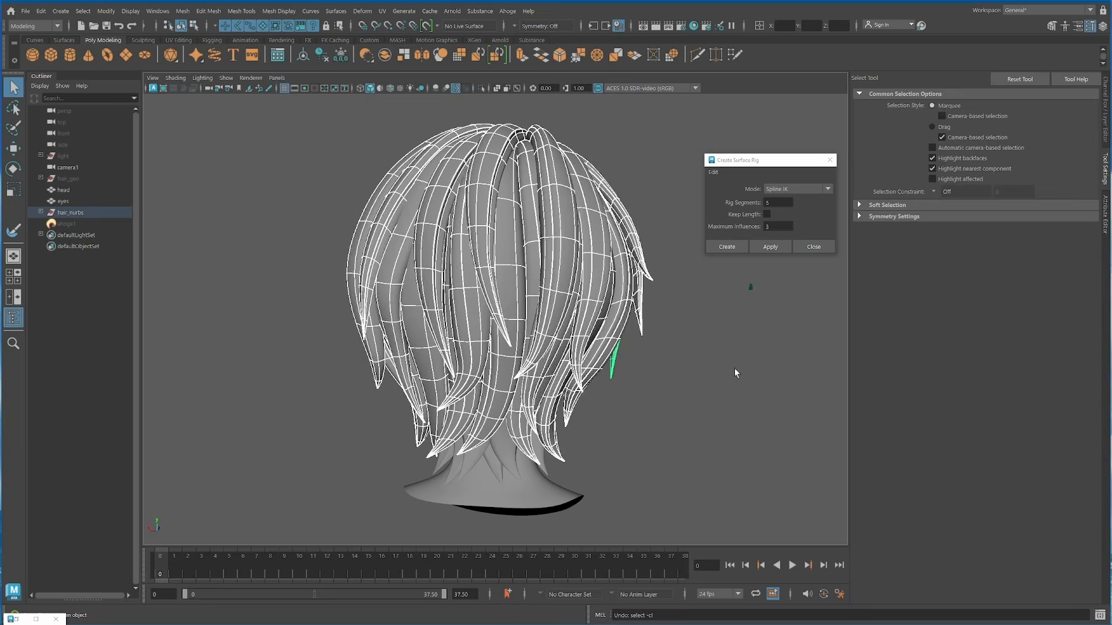
Step: Hide the outer curls at the back of the head, and rotate and scale the nape curl's Forward Kinematics controls
key(ctrl+h)
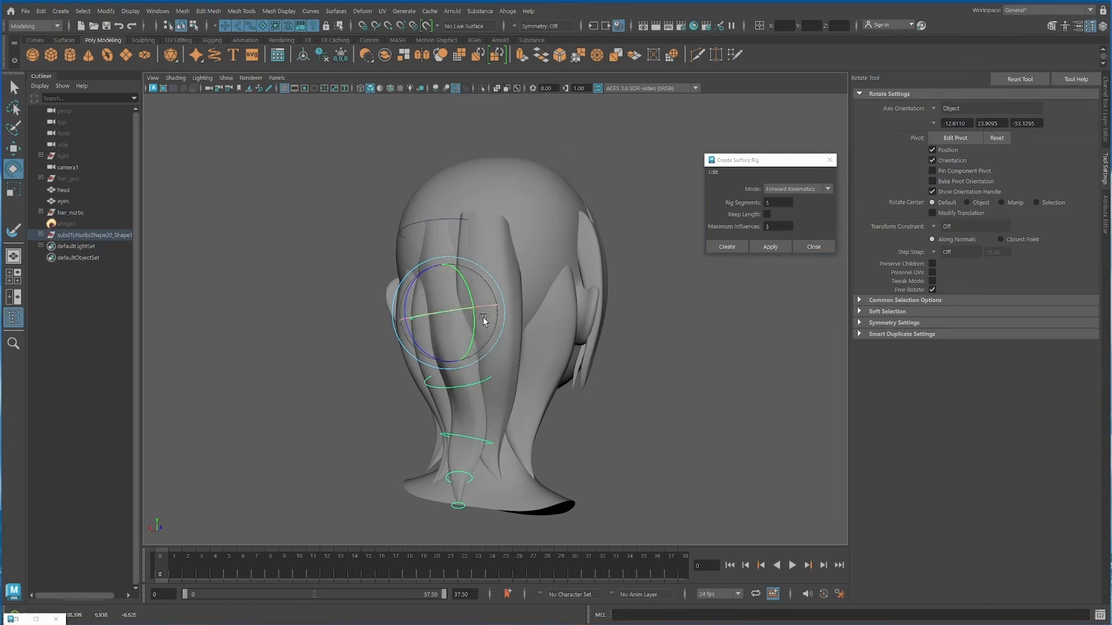
key(e)
alt+drag(521, 305, 526, 344)
key(r)
alt+drag(678, 293, 648, 298)
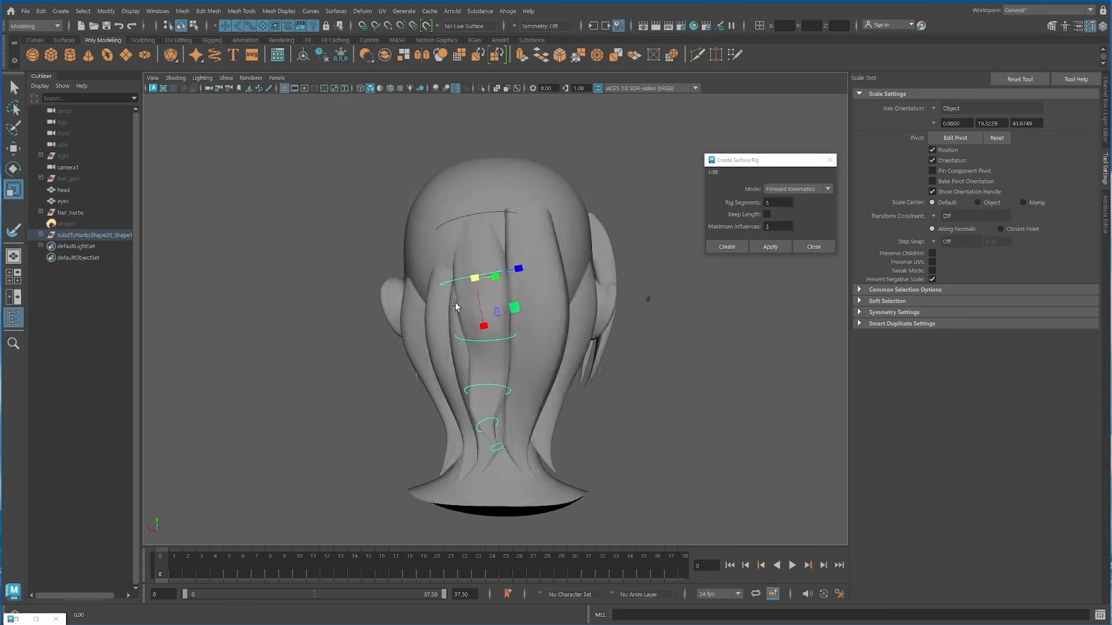
key(e)
key(q)
Step: Bend the isolated nape curl's lower end in side view by rotating and moving its lower rig controls, then leave isolation
alt+drag(509, 370, 655, 397)
click(628, 347)
key(e)
drag(644, 355, 640, 367)
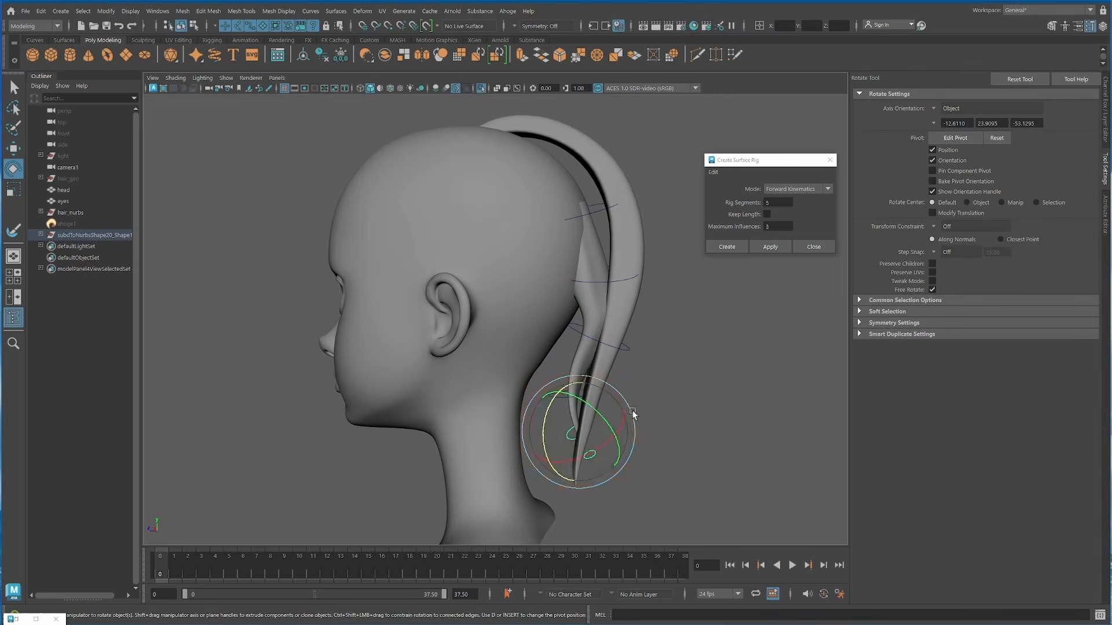
click(567, 454)
key(w)
alt+drag(620, 409, 538, 407)
click(481, 89)
Step: Select the nape curl at the back of the head and delete its surface rig
alt+drag(738, 420, 748, 388)
key(q)
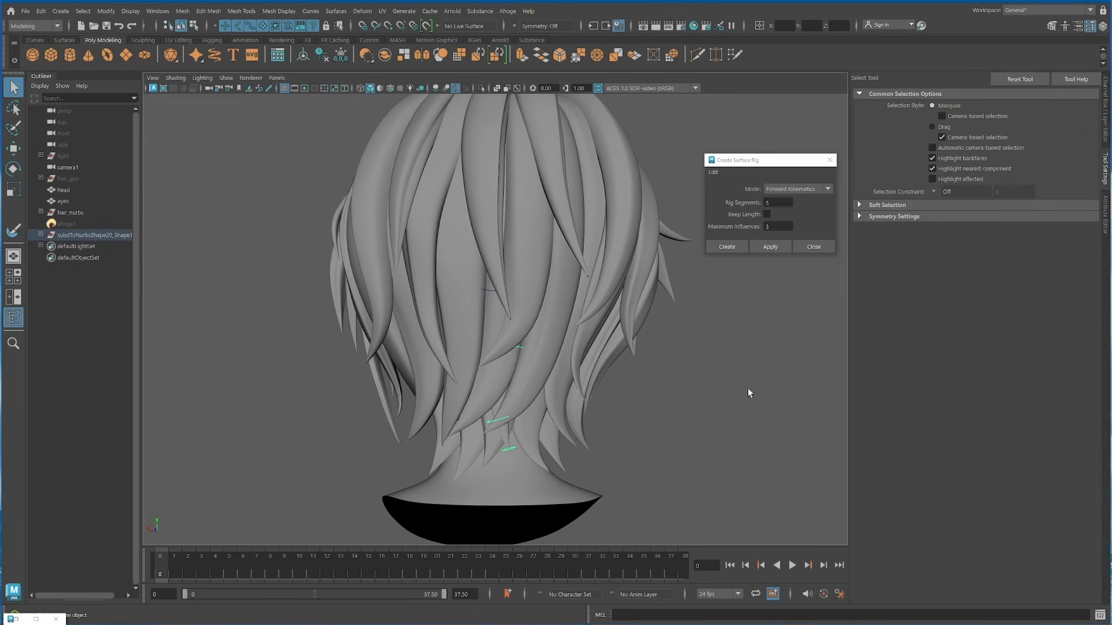
click(504, 430)
click(507, 11)
click(629, 102)
Step: Select two neighbouring crown curls and reposition their root control vertices at the parting
scroll(667, 443, down, 5)
alt+drag(539, 261, 654, 324)
click(591, 261)
shift+click(578, 322)
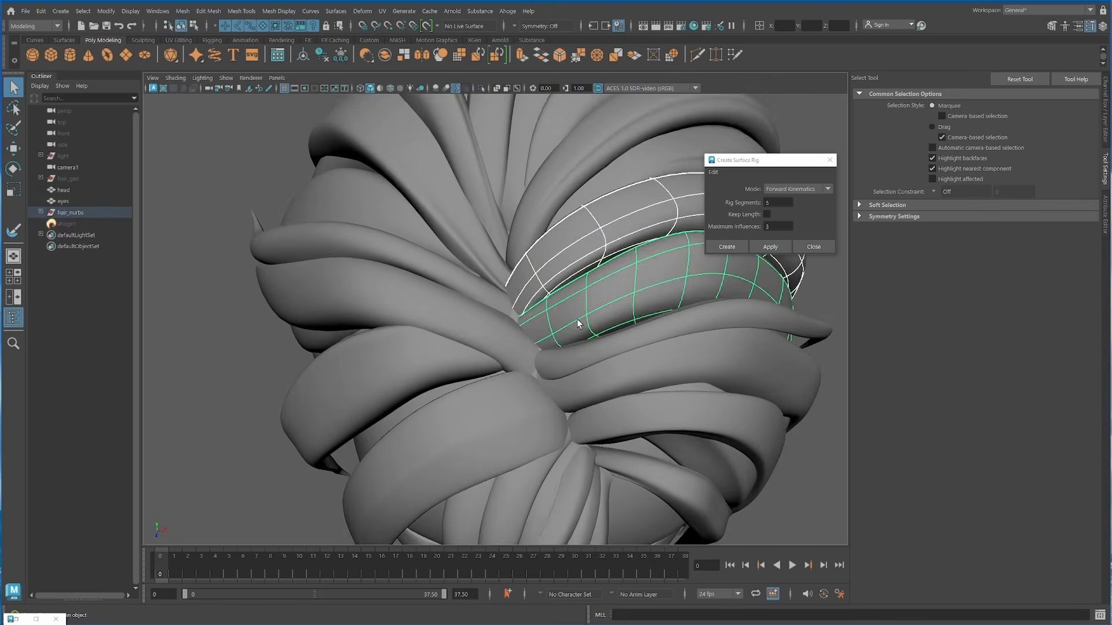
key(F8)
drag(504, 214, 566, 308)
key(r)
key(w)
alt+drag(608, 273, 489, 426)
Step: Move the root control vertices of the thin curl across the parting with soft selection, and adjust the falloff radius
key(F8)
click(475, 371)
key(F8)
drag(494, 313, 526, 377)
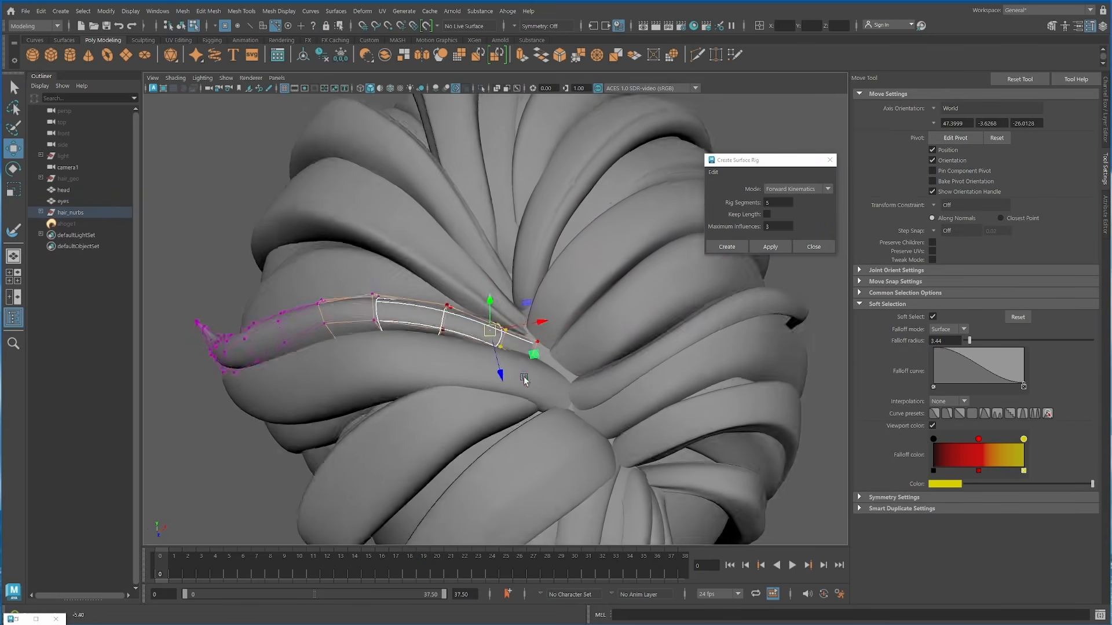
key(b)
drag(516, 252, 521, 313)
click(510, 333)
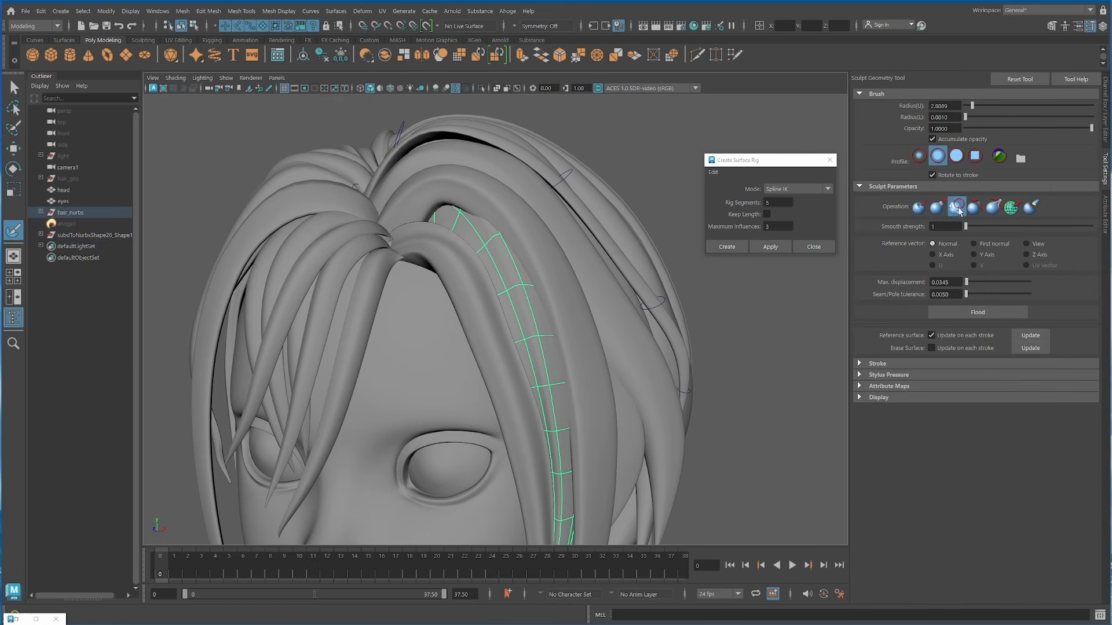
Step: Isolate the overlapping side curls and smooth the inner curl's root area with the Sculpt Geometry Tool's Smooth operation
scroll(534, 284, down, 2)
scroll(576, 412, down, 3)
mouse_move(371, 254)
alt+mouse_down()
mouse_move(585, 264)
mouse_move(441, 306)
alt+mouse_up()
key(q)
click(455, 269)
click(481, 89)
click(413, 284)
key(y)
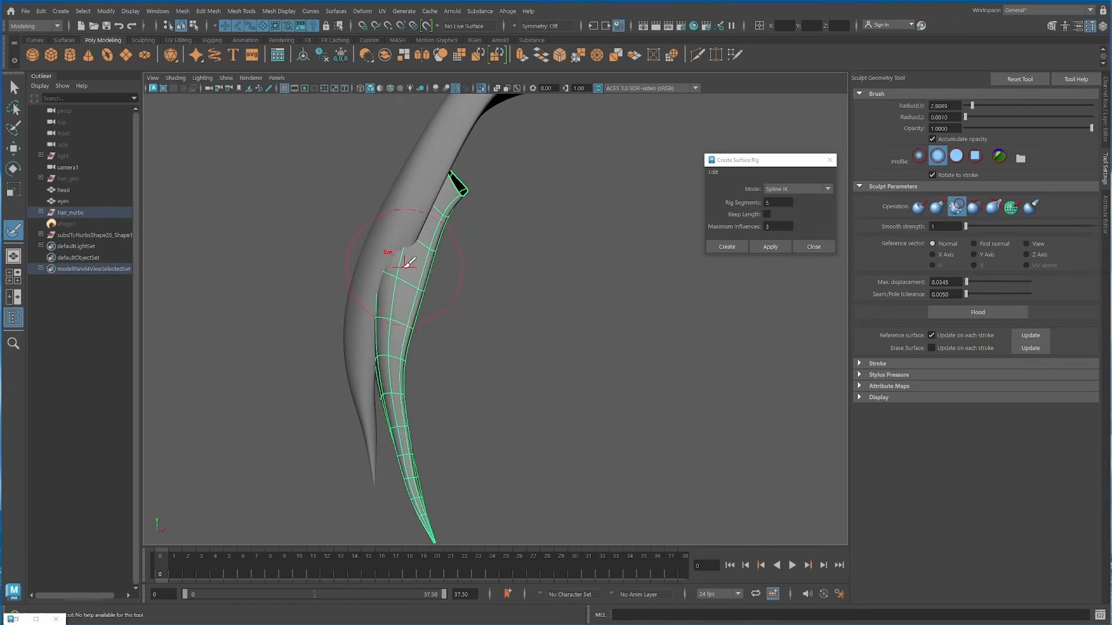
click(482, 89)
Step: Select the rigged curl on top of the head and delete its surface rig
scroll(498, 261, down, 5)
alt+drag(571, 249, 405, 330)
key(q)
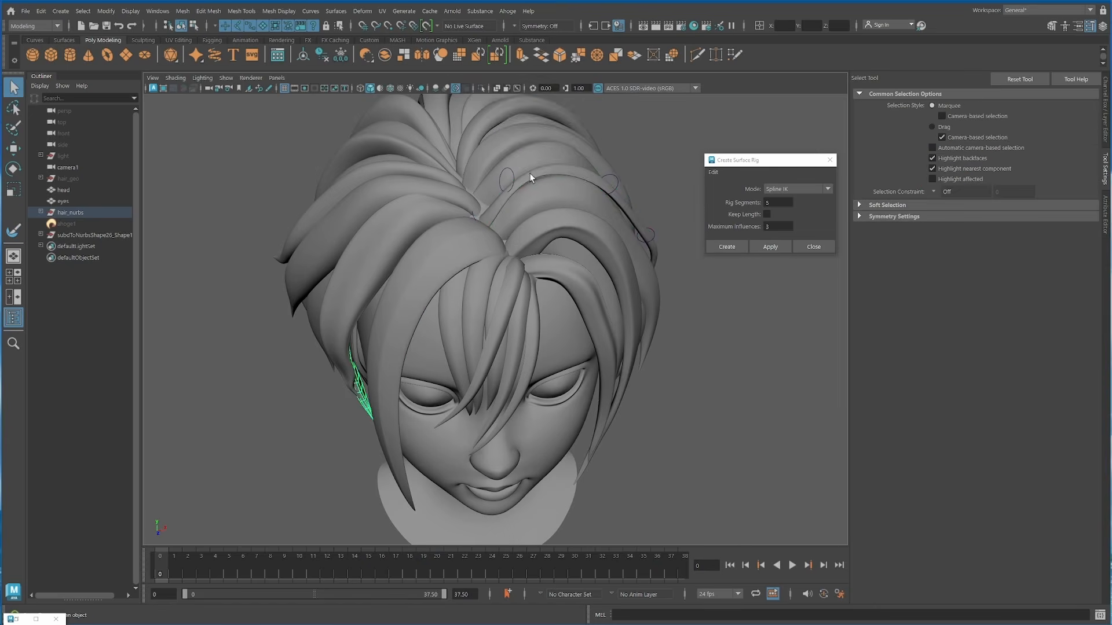
click(529, 176)
click(507, 11)
mouse_move(530, 90)
click(626, 127)
Step: Select the root control vertices of the same top curl and reposition them with soft selection
alt+drag(524, 342, 522, 246)
scroll(510, 281, up, 5)
key(F8)
drag(443, 200, 492, 251)
key(w)
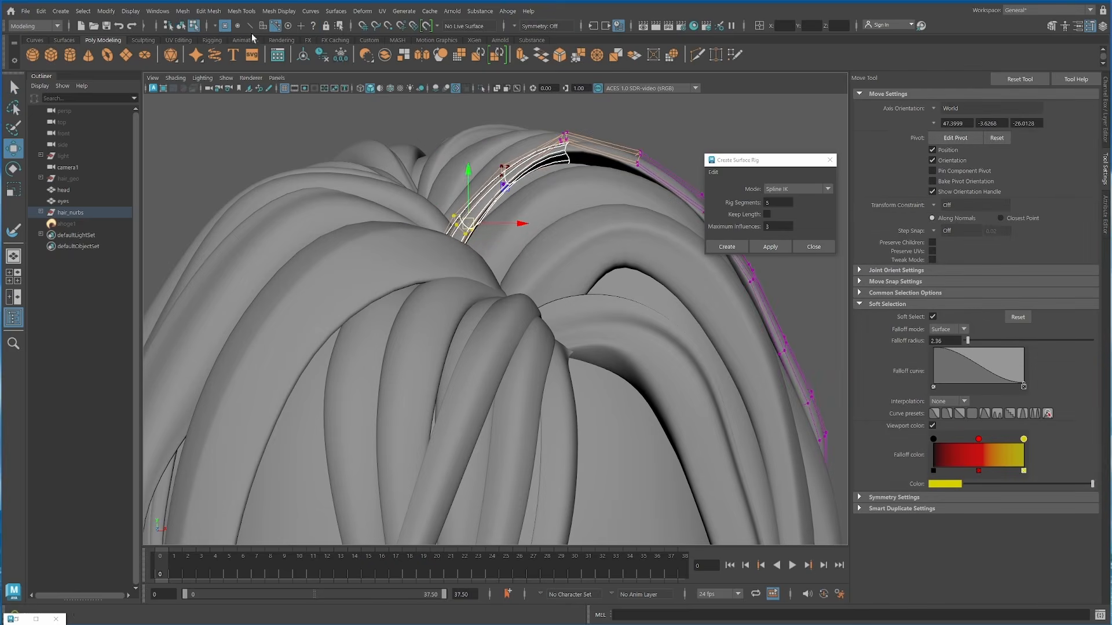
key(F8)
scroll(397, 193, down, 1)
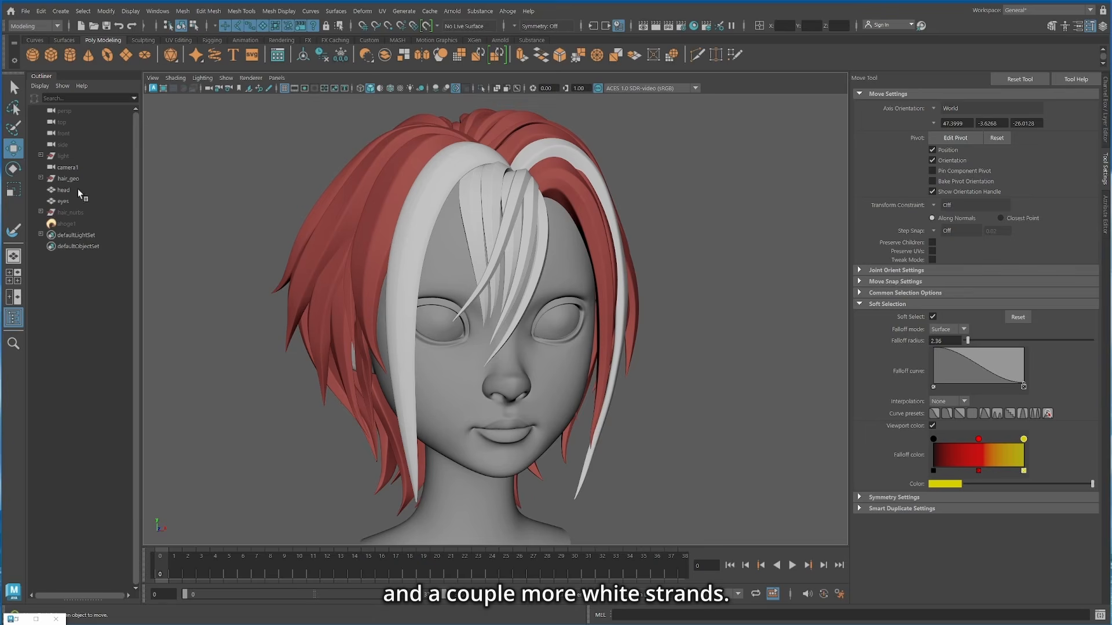
Step: Show the hair_nurbs group in place of hair_geo, and select the bang curls and the long strands framing the face
click(70, 212)
key(shift+h)
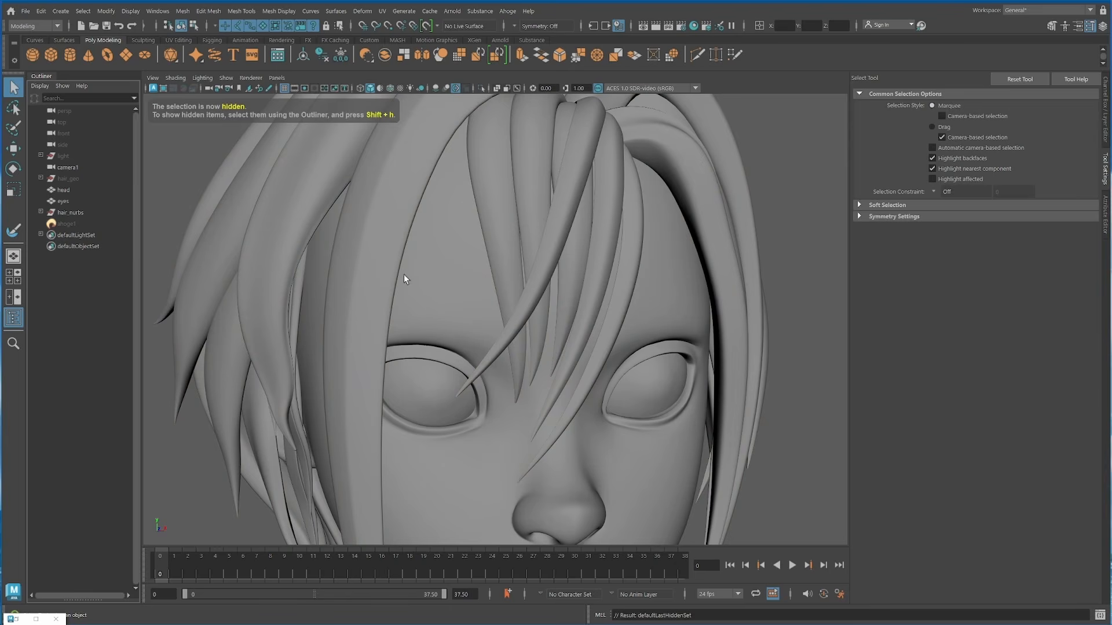
click(376, 223)
shift+click(489, 186)
shift+click(532, 195)
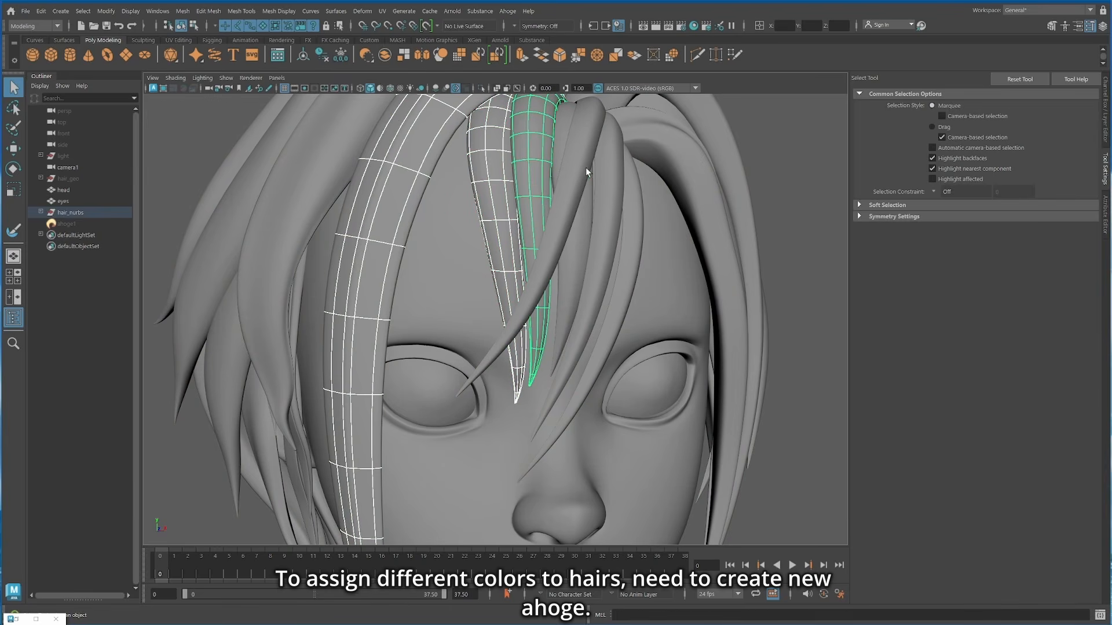
shift+click(575, 251)
shift+click(604, 247)
shift+click(632, 248)
scroll(634, 237, down, 3)
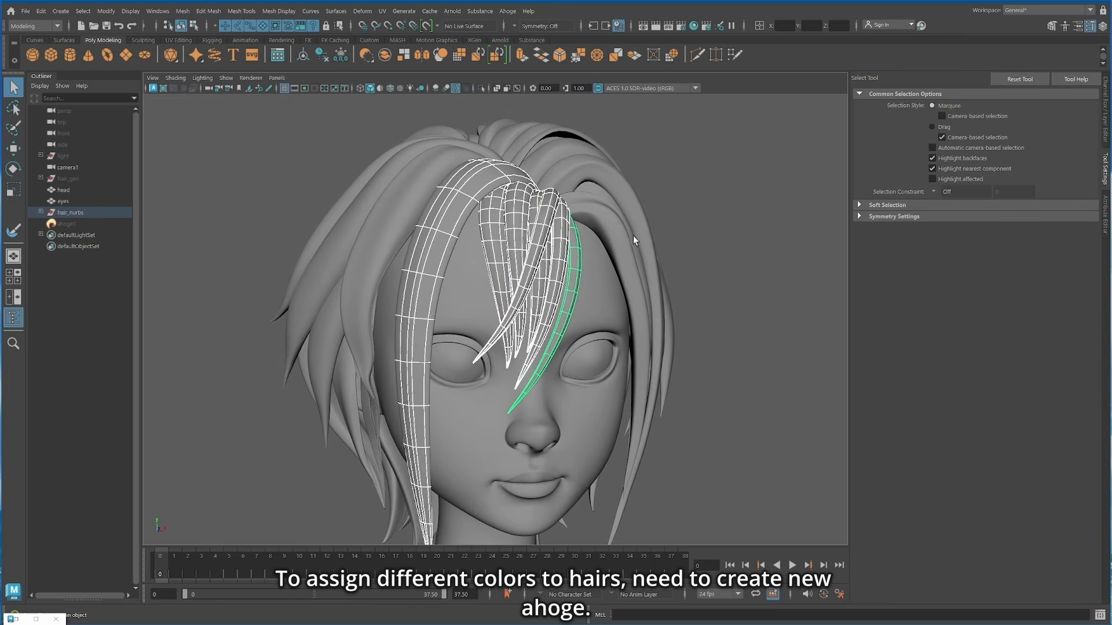
alt+drag(633, 235, 484, 243)
Step: Add ahoge1 to the selection and disconnect the selected bang curls from it
click(80, 226)
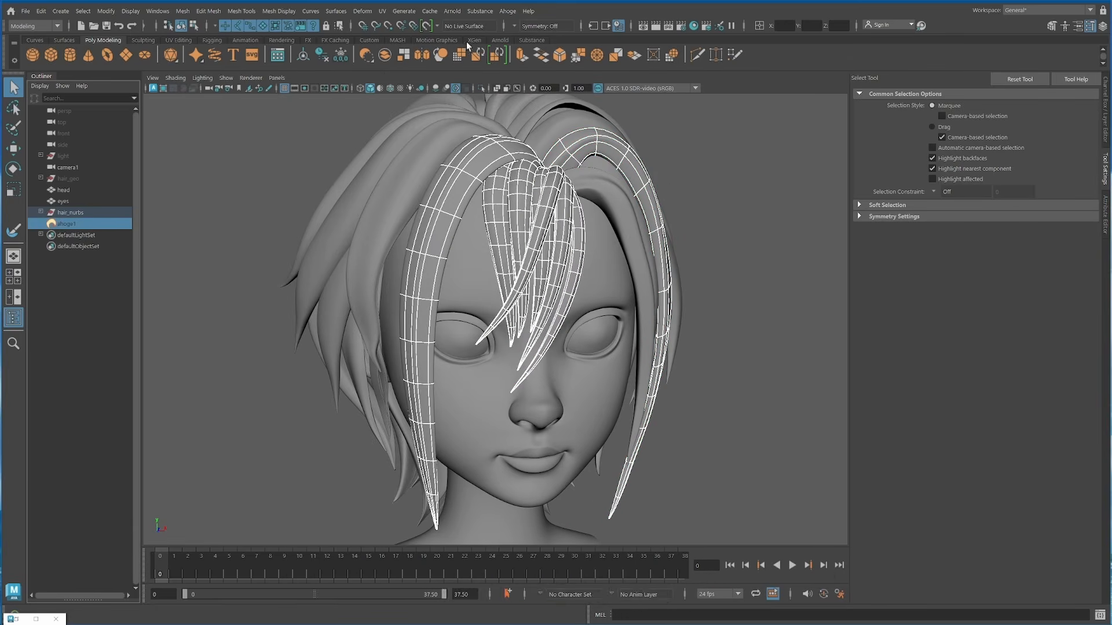
click(508, 11)
click(524, 57)
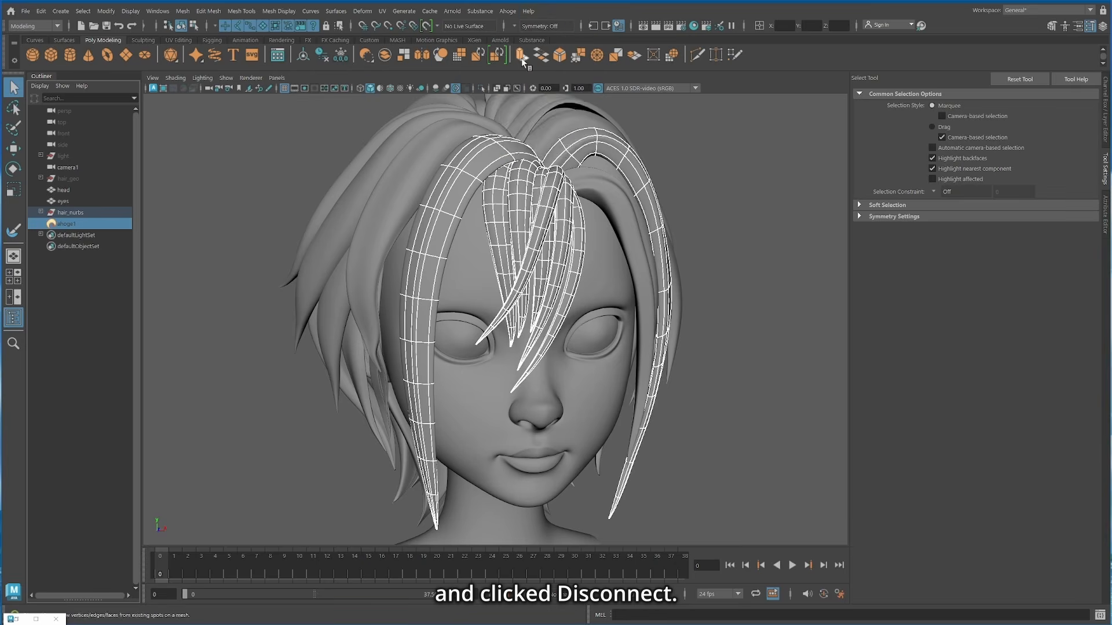
Step: Duplicate the ahoge1 node without its connected curls being selected
click(509, 13)
mouse_move(528, 68)
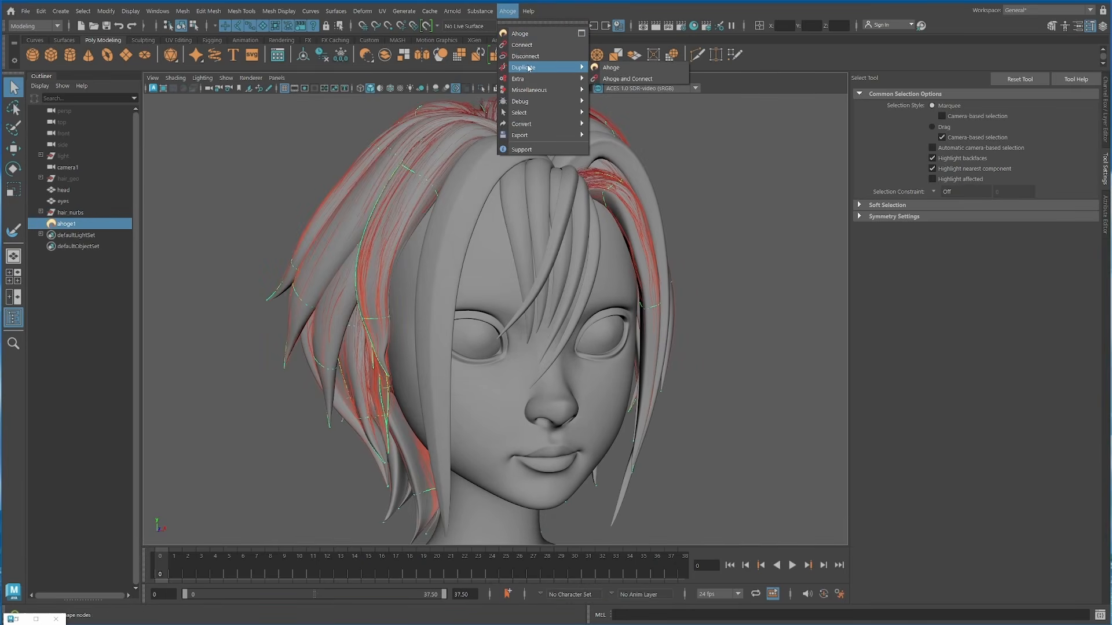
click(619, 68)
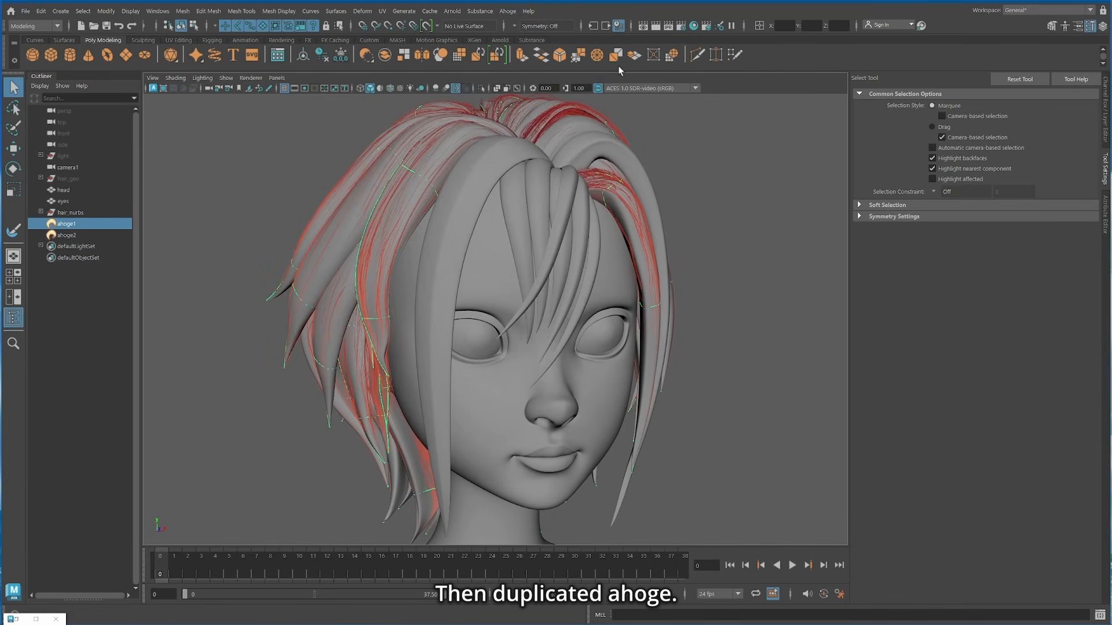
Step: Hide ahoge1 and disconnect all connected surfaces from the duplicated ahoge2 node
key(ctrl+h)
click(66, 235)
click(507, 11)
mouse_move(539, 89)
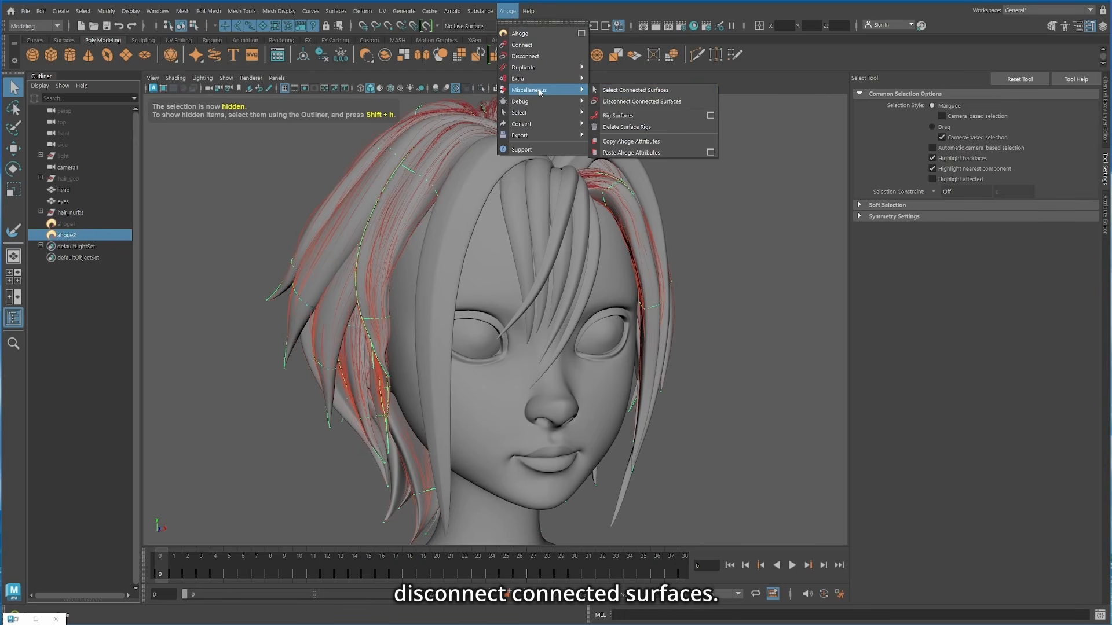
click(660, 105)
Step: Select the two long face-framing strands and connect them to ahoge2
shift+click(437, 289)
alt+drag(437, 289, 516, 304)
shift+click(600, 256)
click(509, 8)
click(520, 33)
Step: Duplicate ahoge2 without its connected surfaces and connect the central bang curls to the duplicate
click(508, 11)
mouse_move(525, 71)
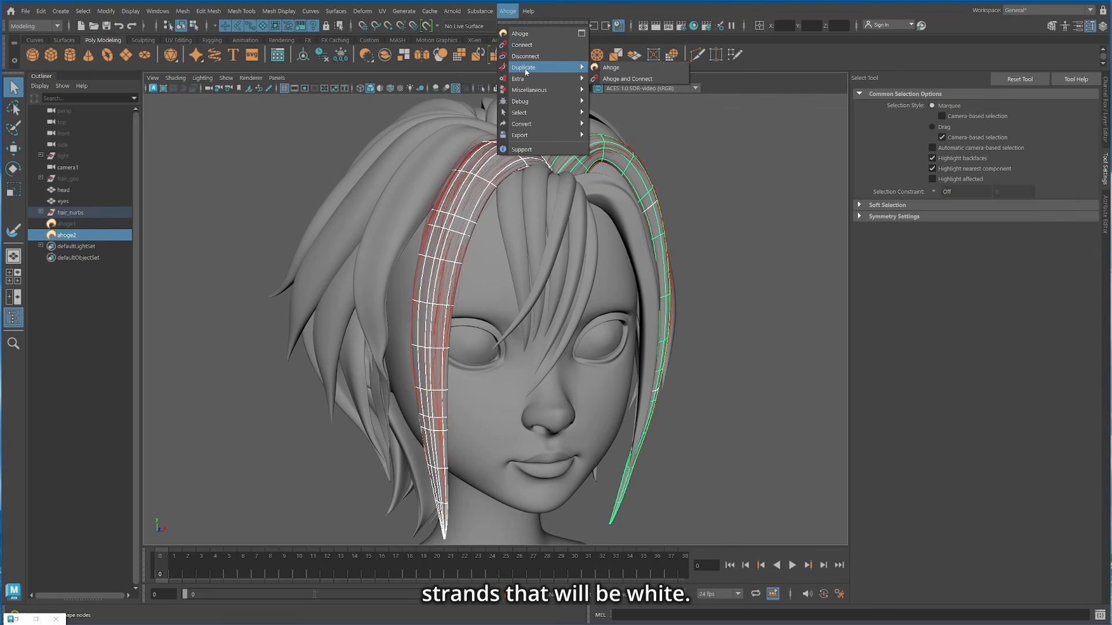
click(610, 68)
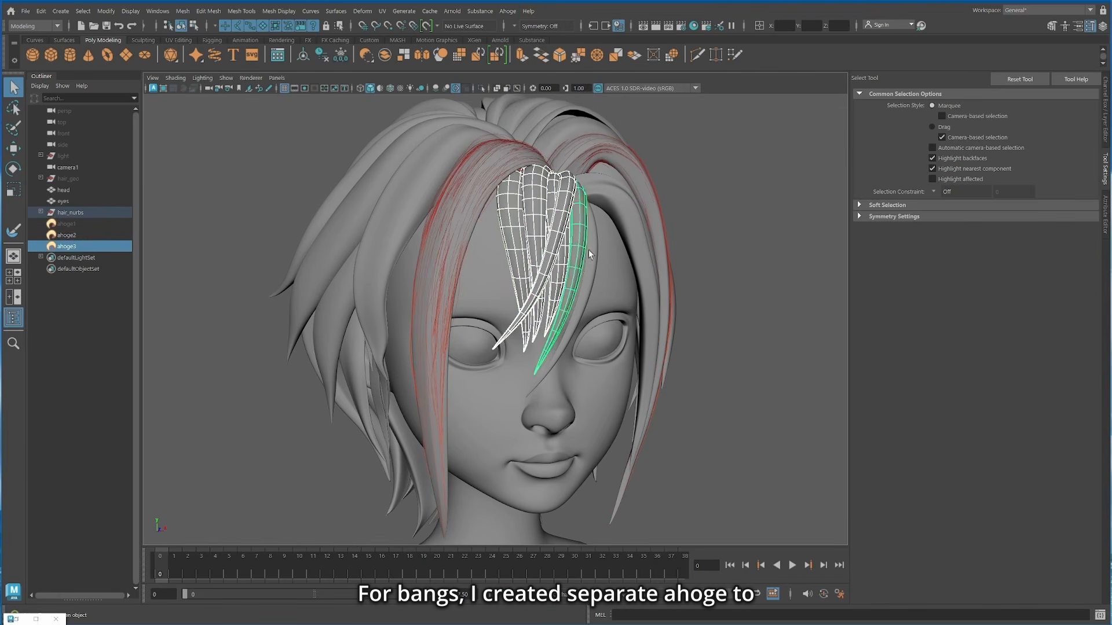
Step: Rename the three Ahoge nodes as hair_red, hair_white and hair_bang
double_click(67, 223)
text(hair_red)
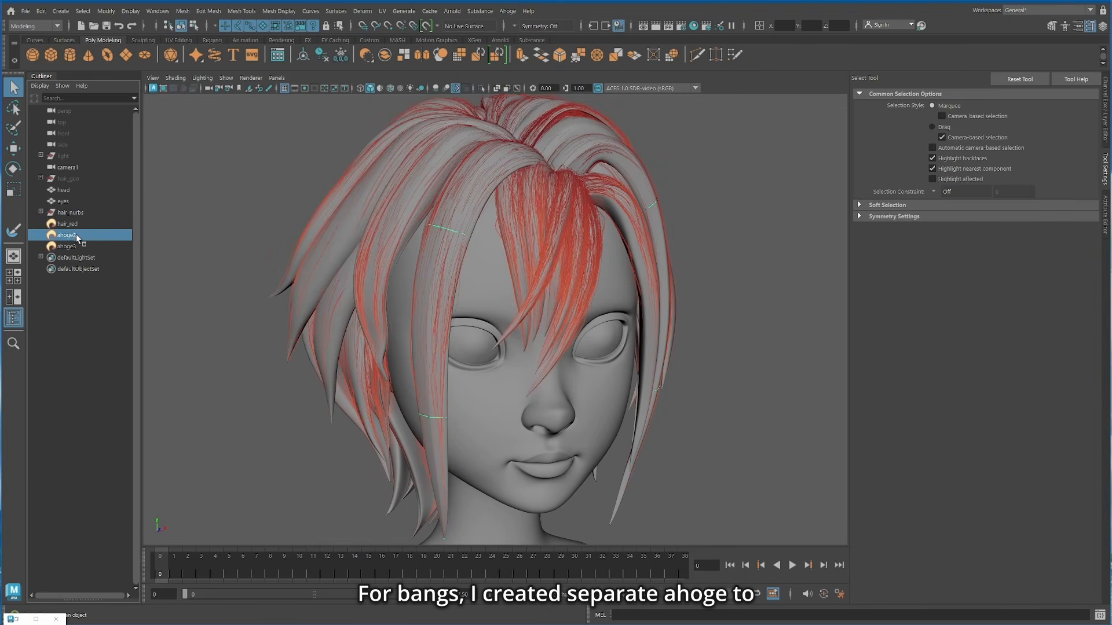
double_click(65, 235)
text(hair_)
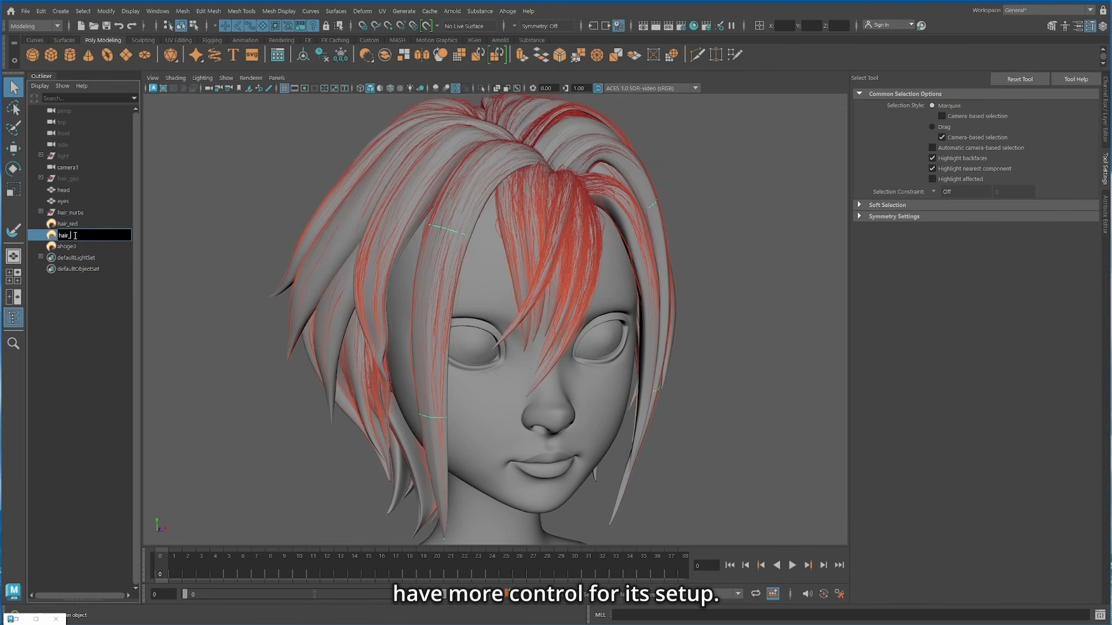
text(hair_bang)
key(Return)
Step: Recolor both ends of hair_bang's color ramp to white
key(ctrl+a)
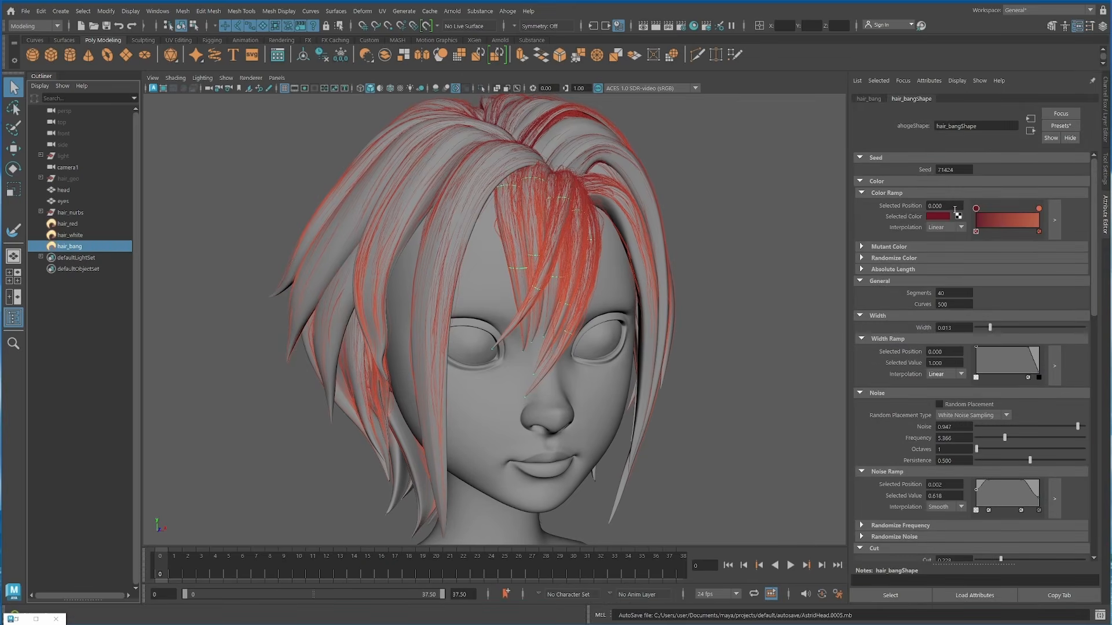
click(953, 216)
drag(955, 251, 872, 252)
click(1037, 208)
click(937, 216)
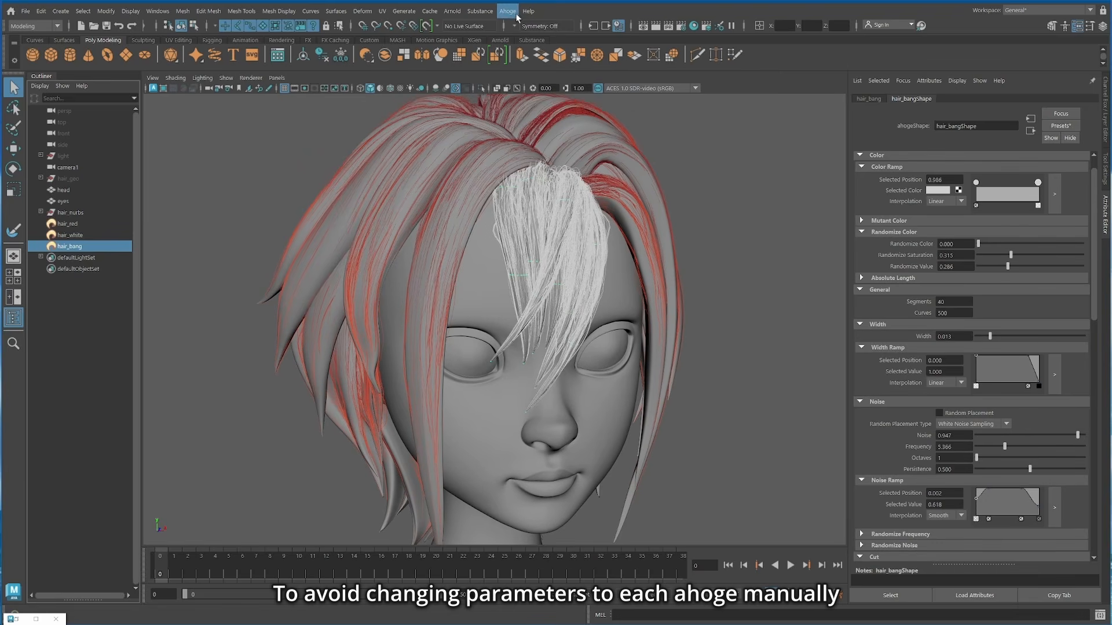
Step: Copy the Ahoge attributes of hair_bang
click(508, 11)
mouse_move(553, 92)
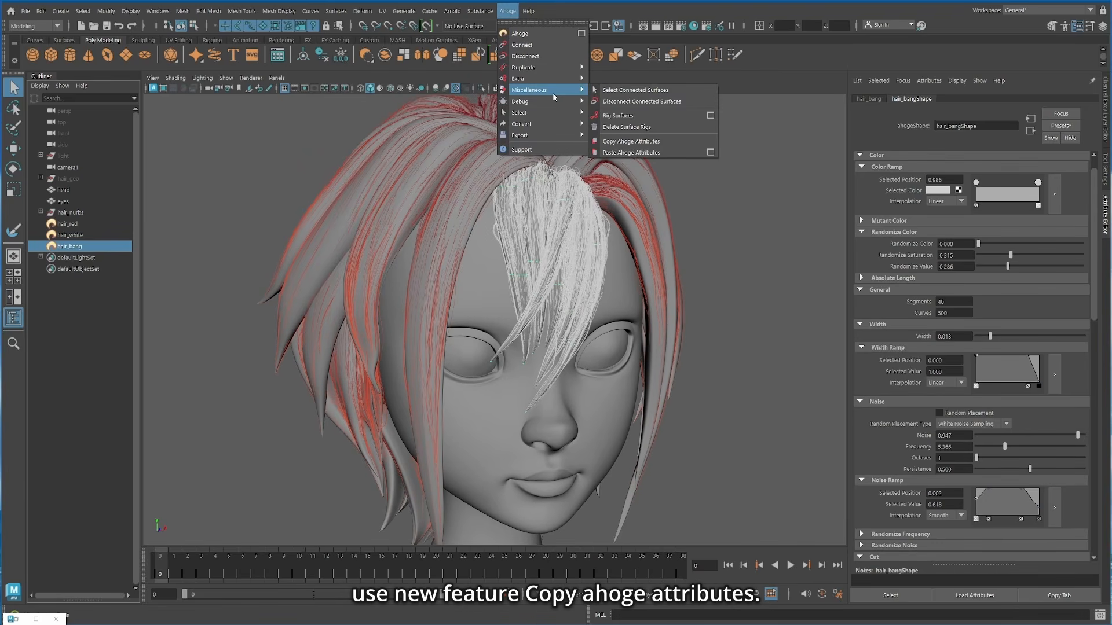
click(660, 144)
Step: Paste only the copied Color attributes onto hair_white
click(513, 370)
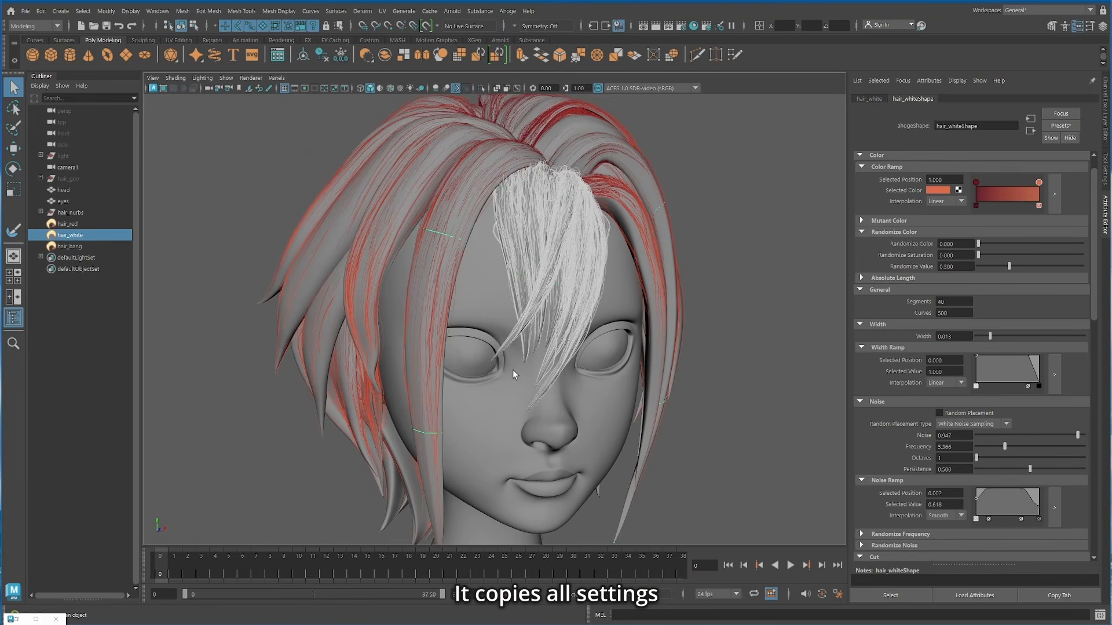
click(509, 11)
mouse_move(544, 91)
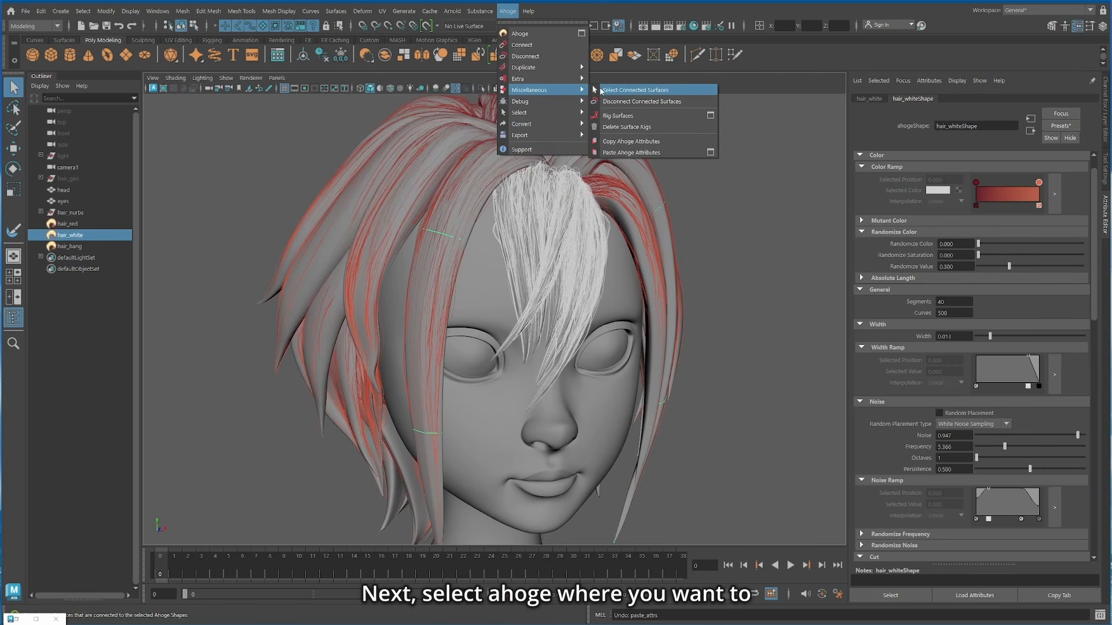
click(710, 152)
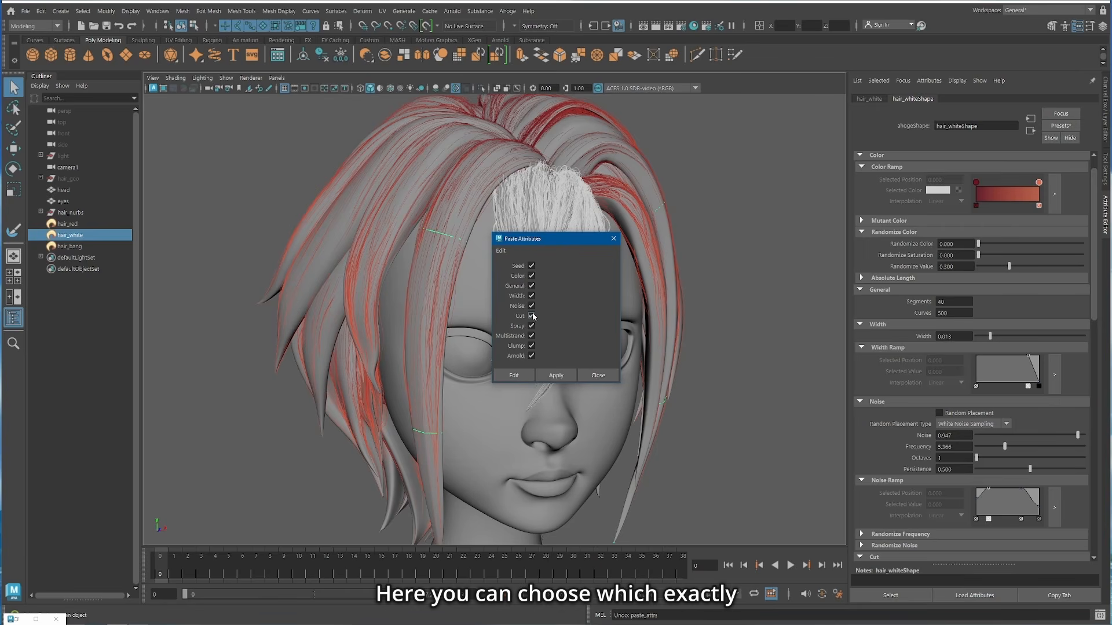
click(531, 265)
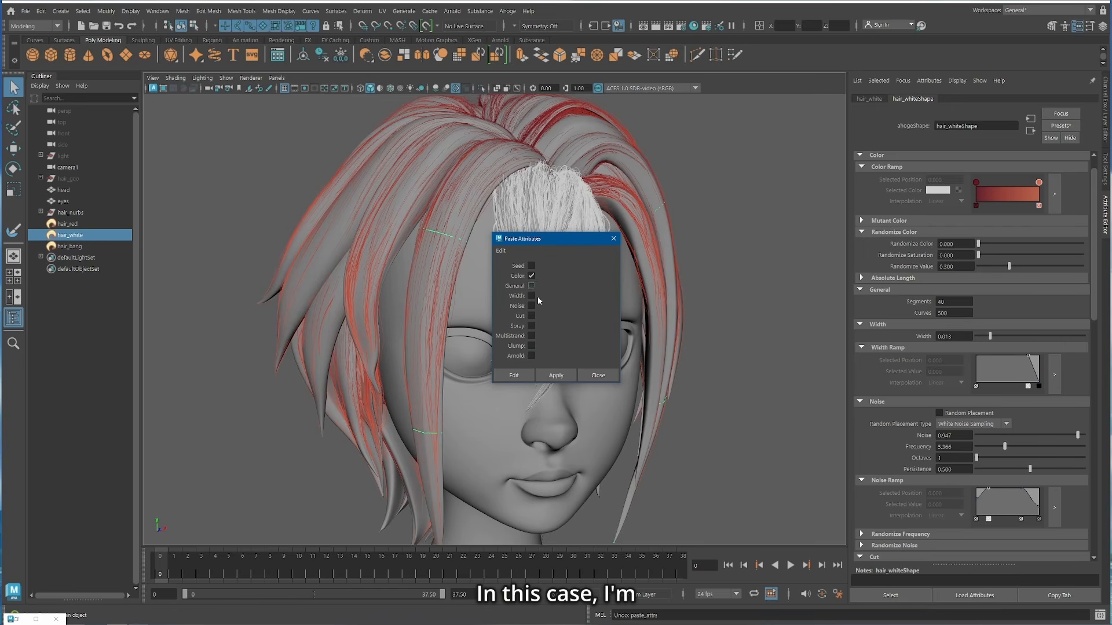
click(557, 379)
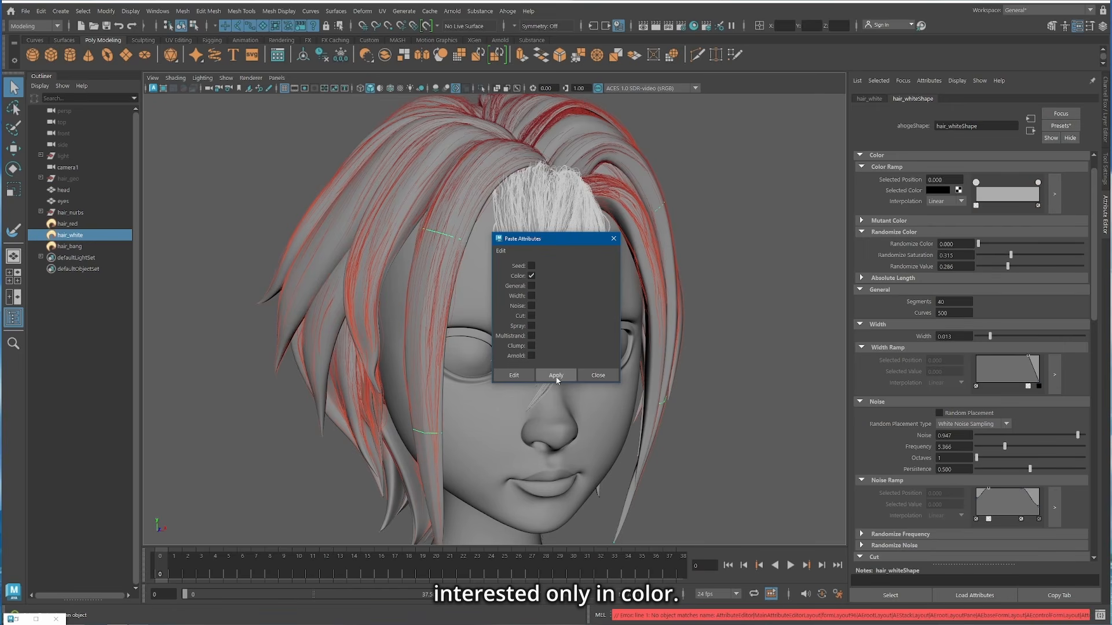
click(605, 379)
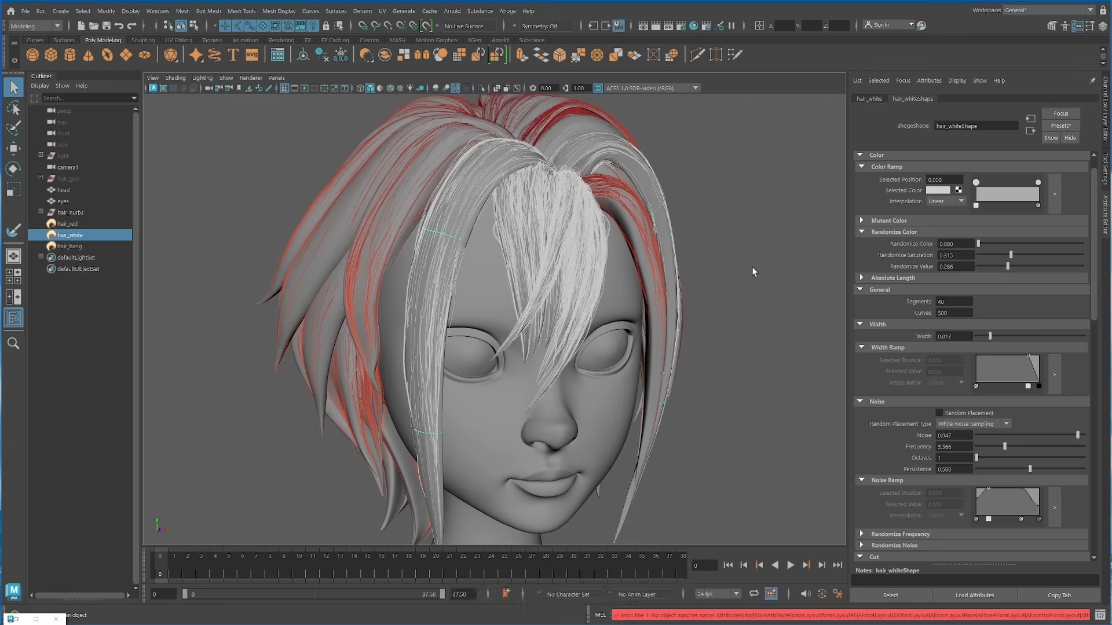
Step: Reduce hair_bang's Noise to 0.687, its Frequency to 2.927 and its Cut to 0.179
drag(985, 420, 992, 420)
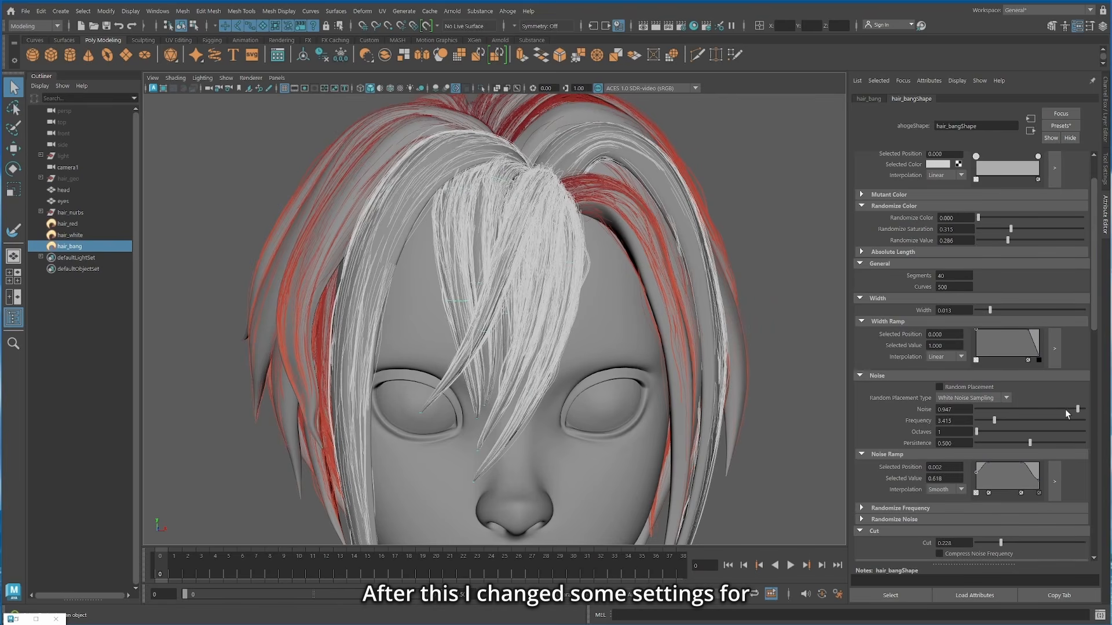
drag(1067, 414, 1061, 413)
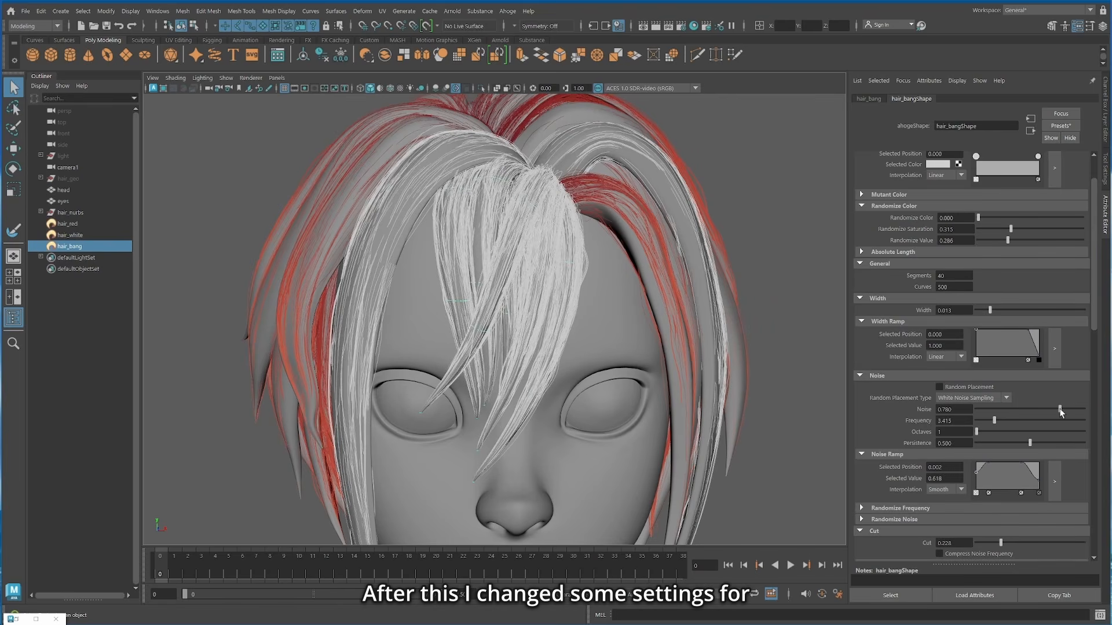
drag(993, 421, 993, 413)
scroll(991, 417, down, 5)
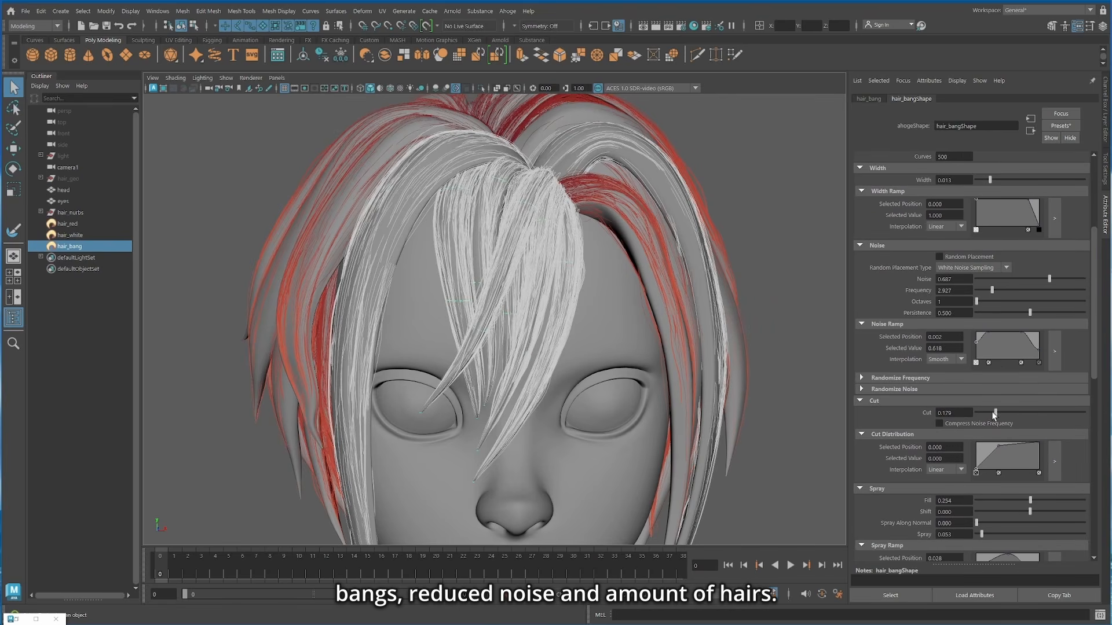
Step: Hide the hair_nurbs group and lower the number of curves on hair_bang
click(70, 213)
key(ctrl+h)
click(69, 246)
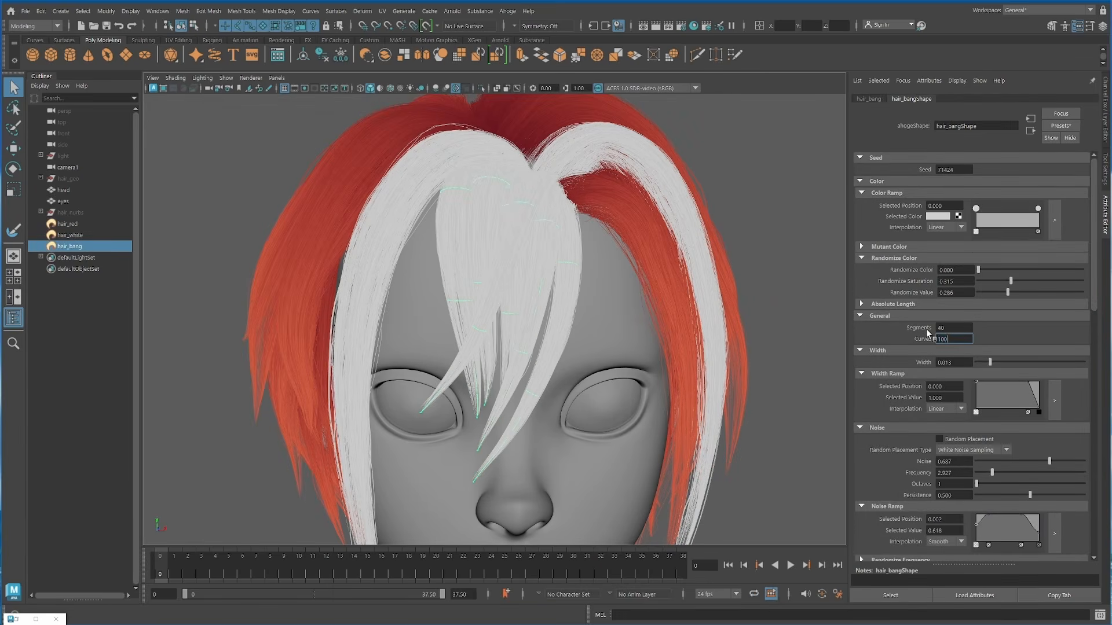
key(Return)
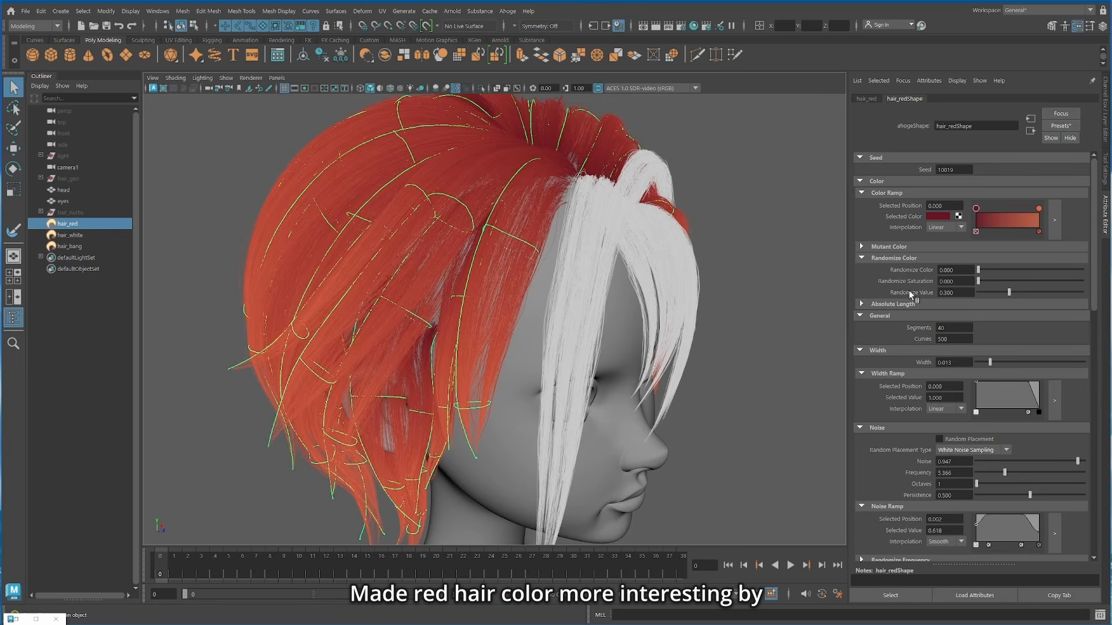
Step: Give hair_red an orange Mutant Color with Mutant Percent 0.097 and Mutant Fuzziness 1.000
click(932, 247)
click(938, 258)
click(951, 293)
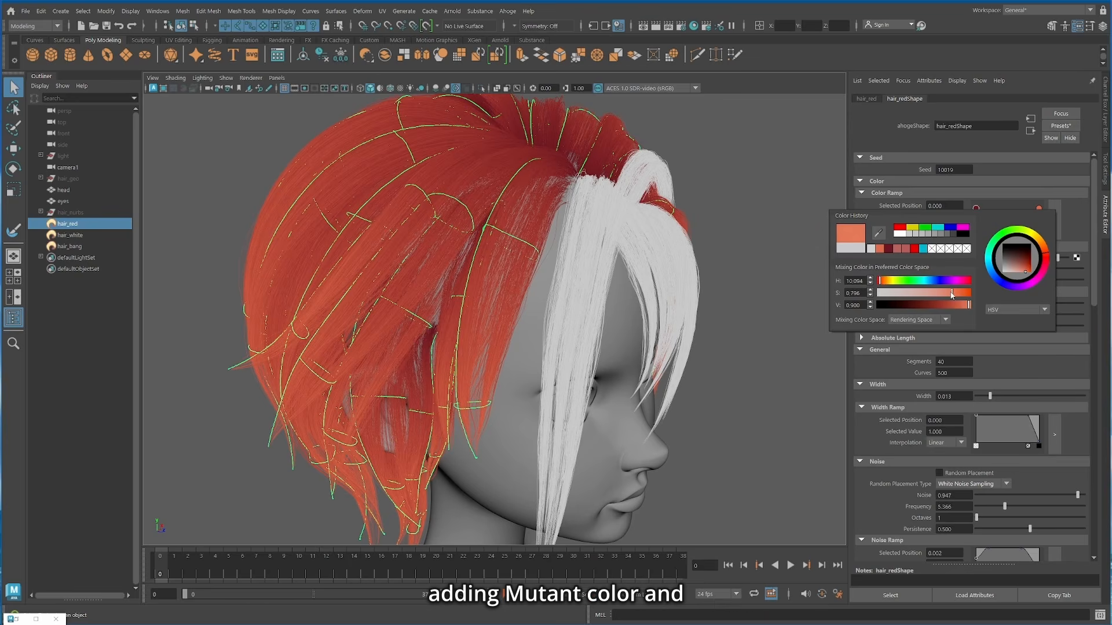
click(1022, 249)
drag(978, 281, 1083, 280)
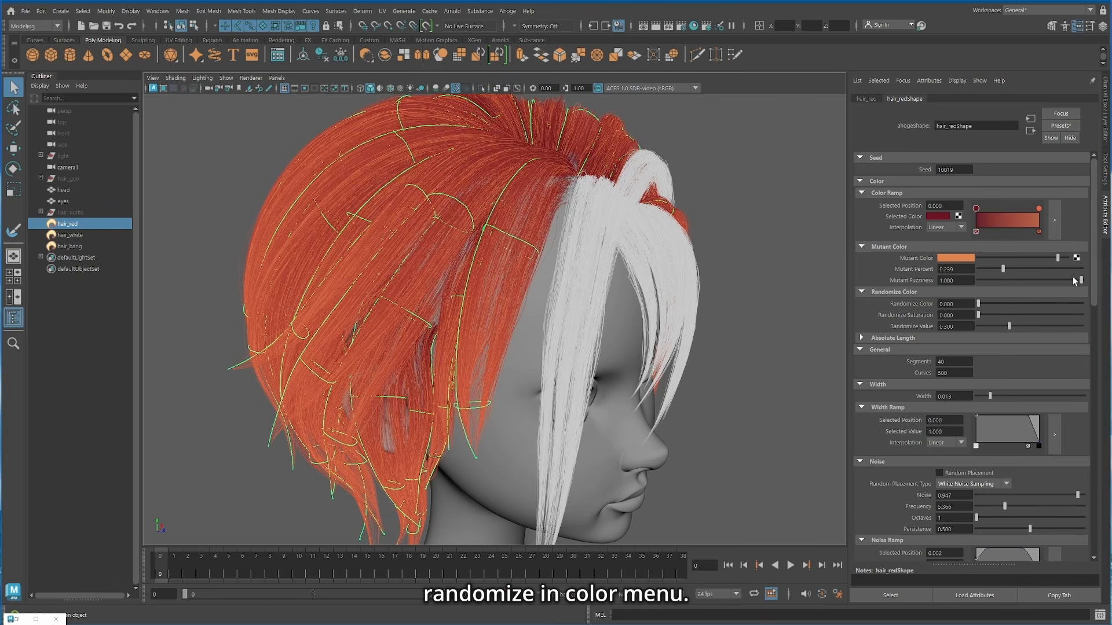
drag(1004, 269, 988, 269)
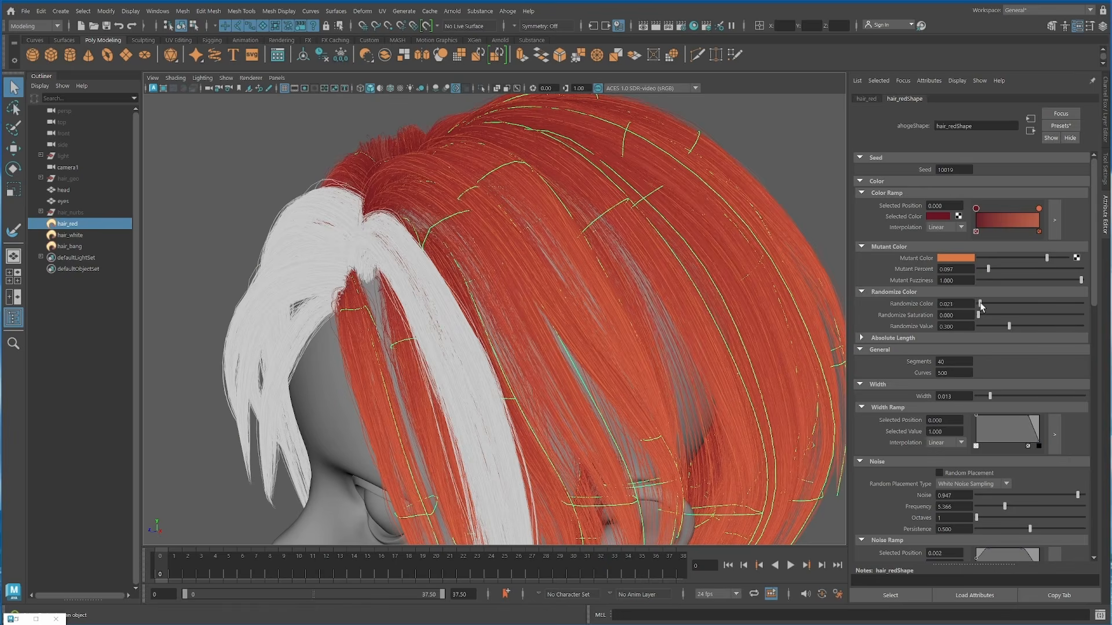
Step: Set hair_red's Randomize Color to 0.011, Randomize Saturation to 0.084 and Randomize Value to 0.256
drag(980, 304, 928, 304)
text(011)
key(Return)
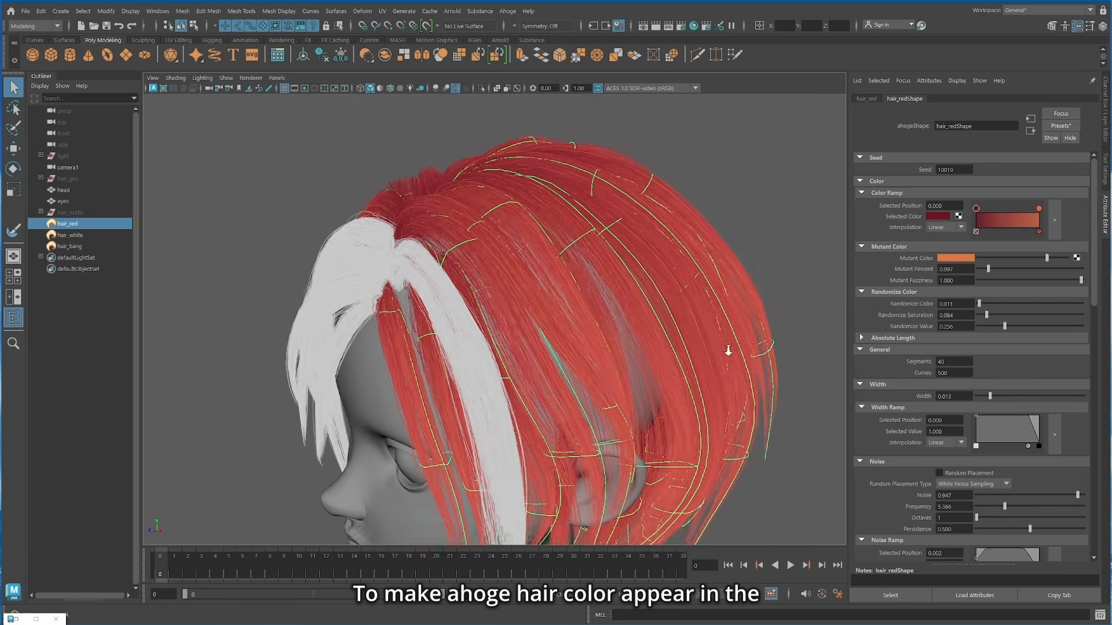
Step: Add an aiUserDataColor node to the aiStandardHair1 shader graph in Hypershade
key(Tab)
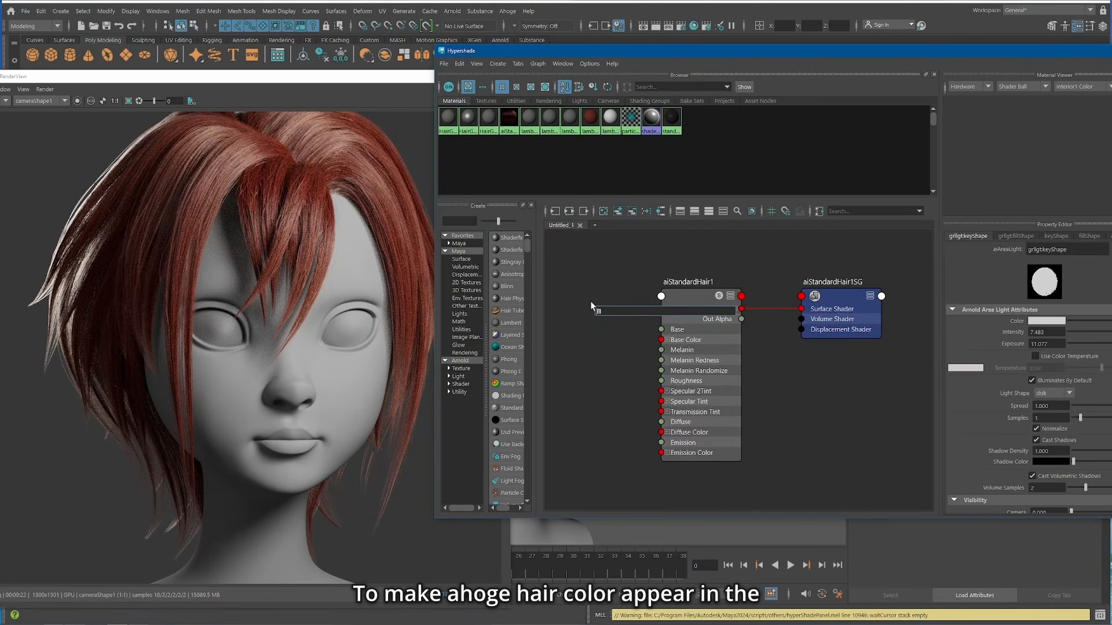
text(user)
key(Return)
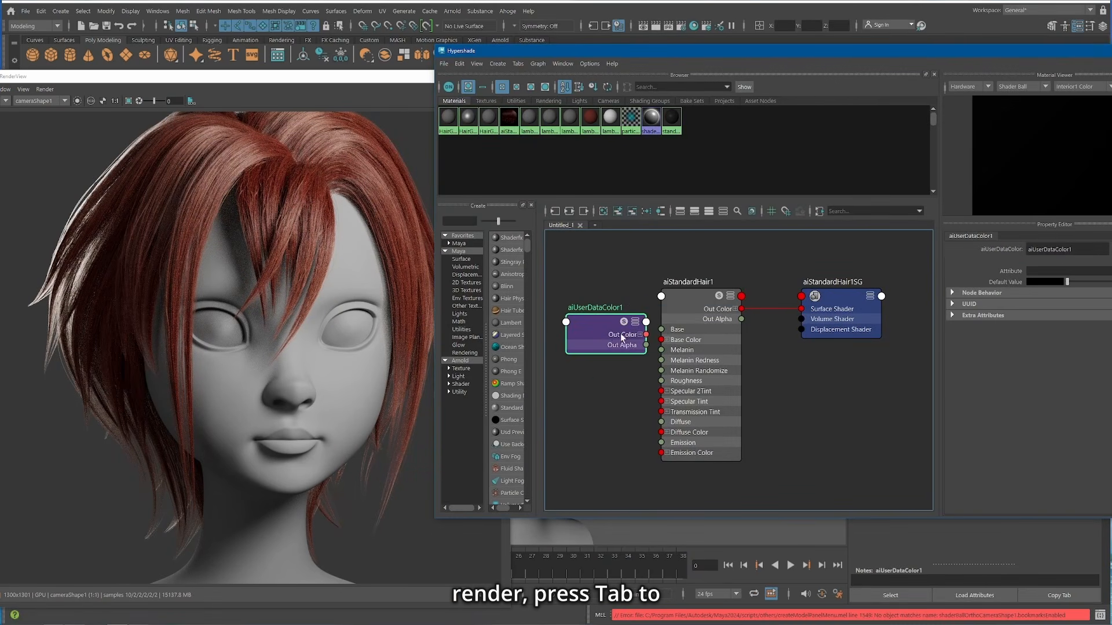
Step: Set the user data node's attribute to ahoge_color and connect its color output to the hair shader's Base Color and Diffuse Color
click(899, 272)
text(ahoge_color)
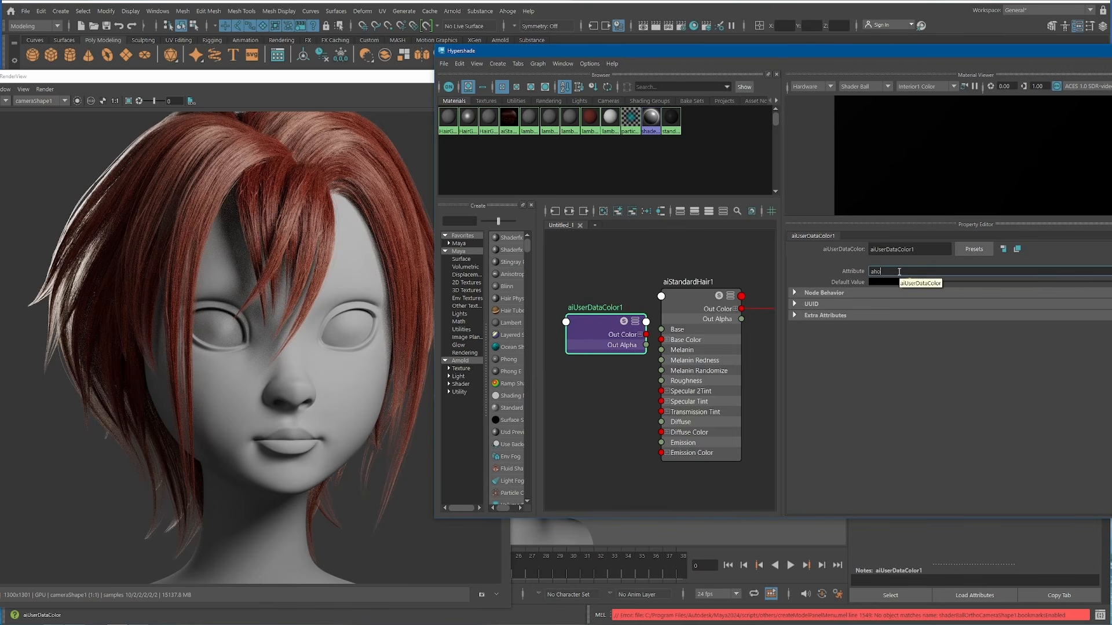
key(Return)
drag(646, 335, 661, 432)
drag(603, 319, 585, 334)
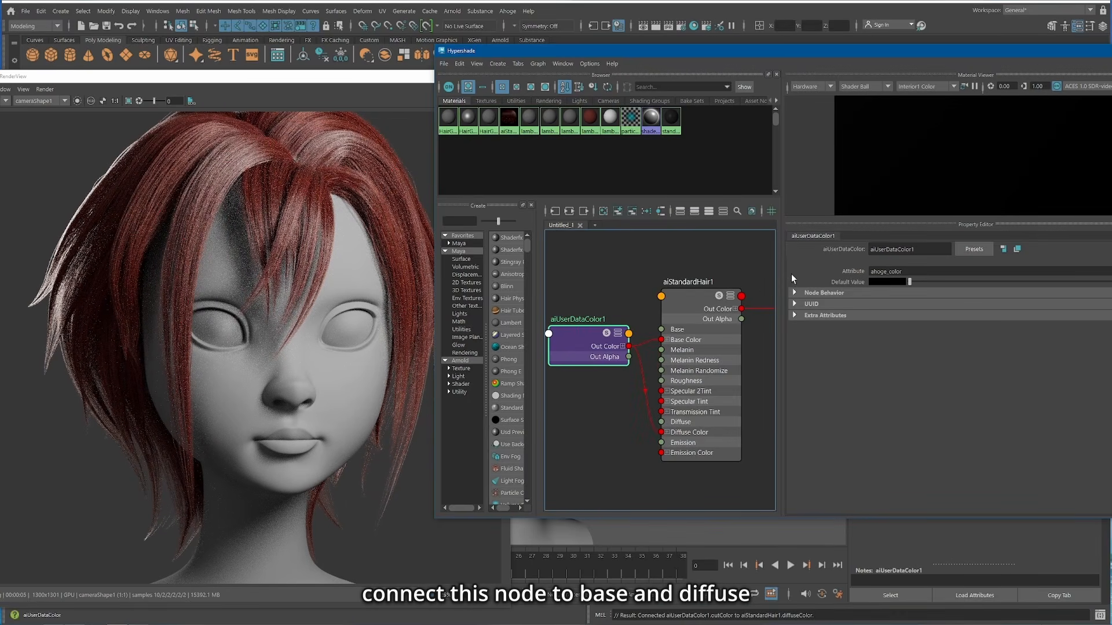
Step: Raise the Diffuse weight of the aiStandardHair1 shader
click(686, 299)
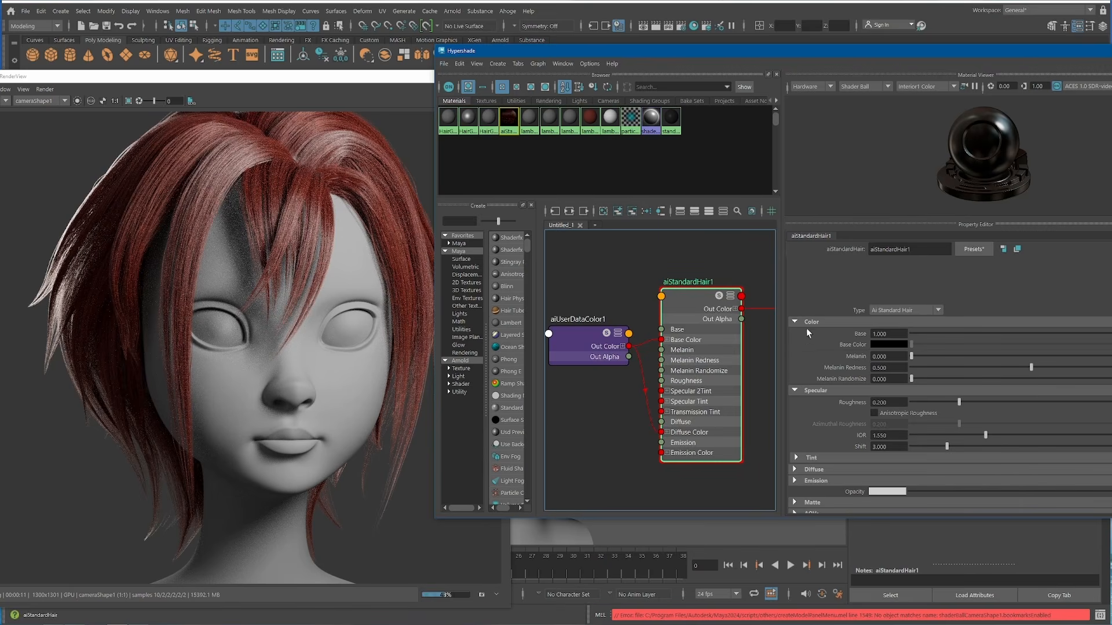
scroll(857, 415, down, 3)
click(857, 415)
drag(911, 429, 950, 428)
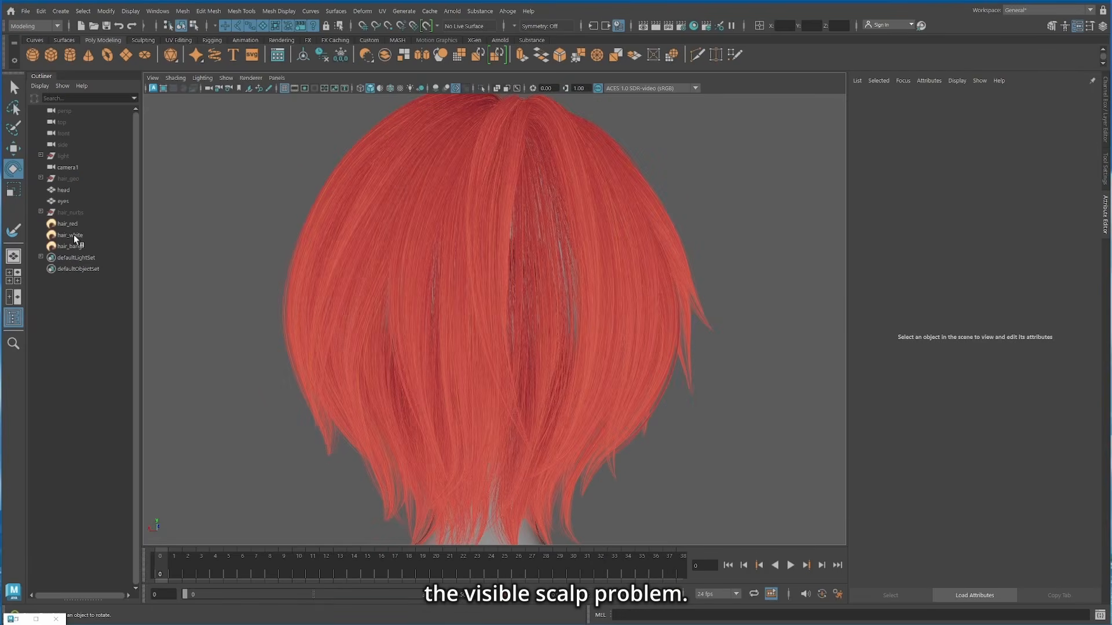
Step: Isolate the hair_nurbs group and examine how its curls cover the back of the scalp from the inside
click(78, 213)
key(ctrl+h)
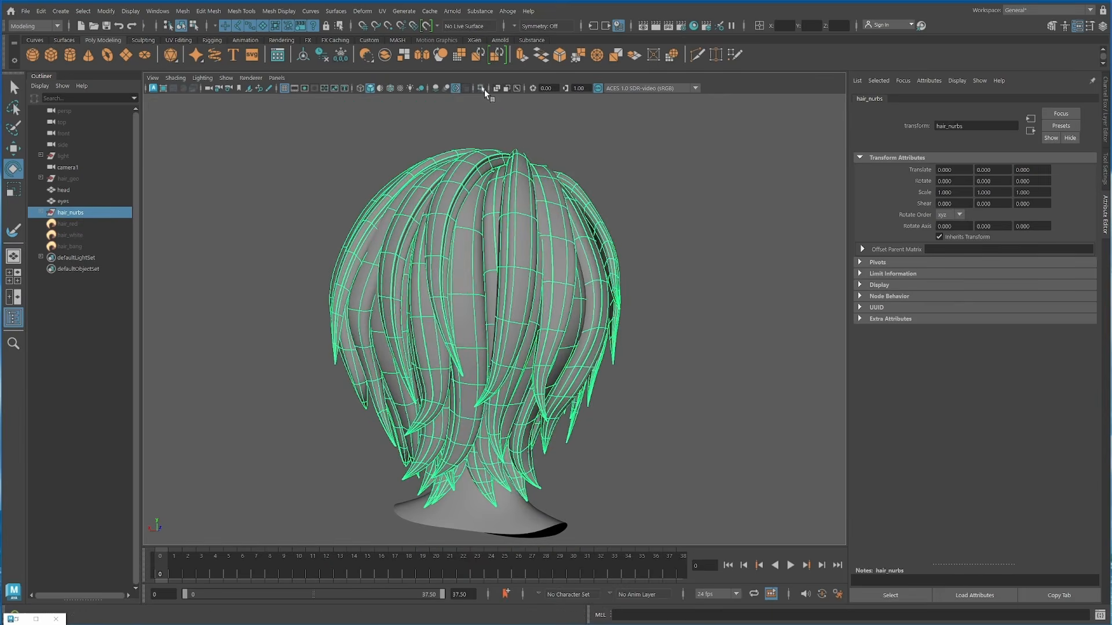
click(480, 88)
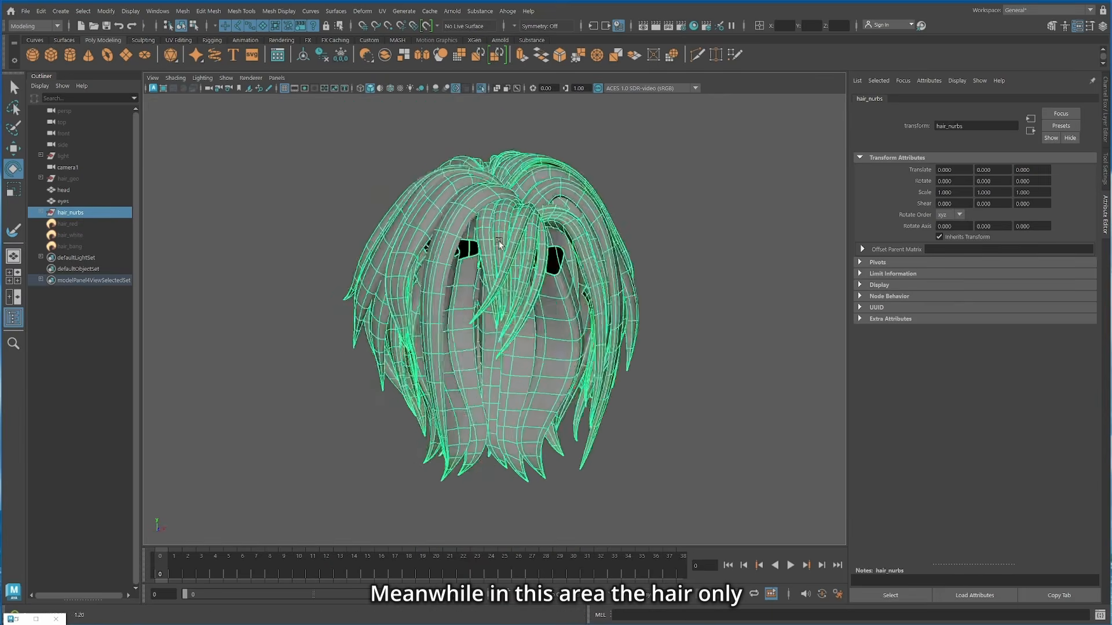
key(alt+d)
scroll(482, 248, up, 4)
alt+drag(481, 248, 446, 237)
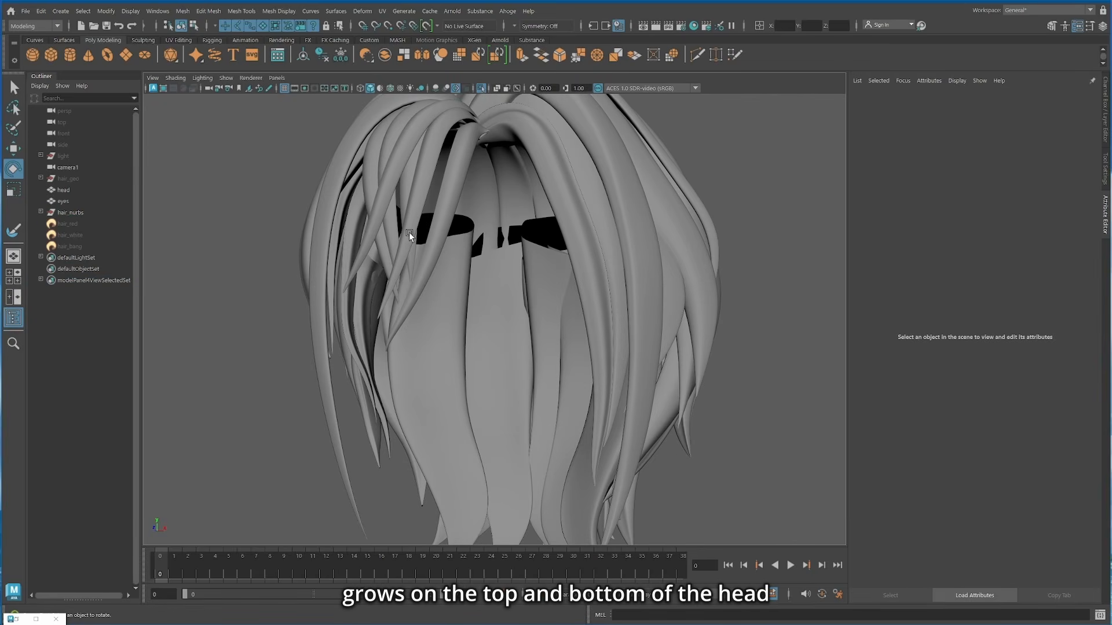
scroll(454, 236, down, 3)
Step: Select the nape curls together with the head mesh and isolate them for filling the bare scalp
alt+drag(542, 304, 562, 255)
drag(427, 450, 585, 488)
alt+drag(345, 405, 351, 452)
click(481, 88)
shift+click(524, 293)
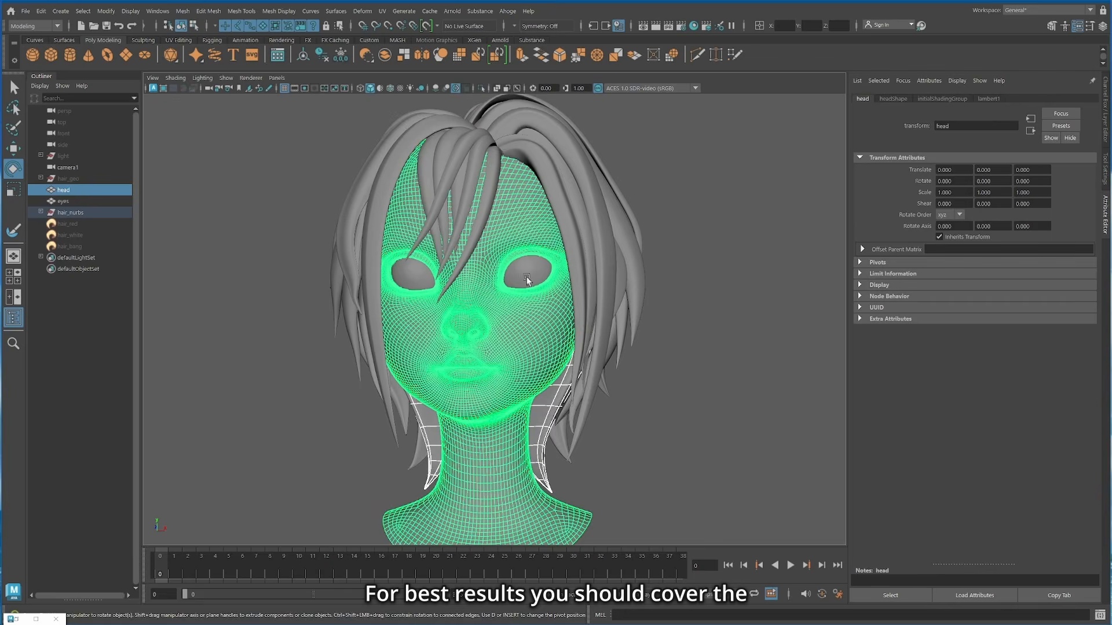
click(481, 88)
alt+drag(410, 218, 602, 360)
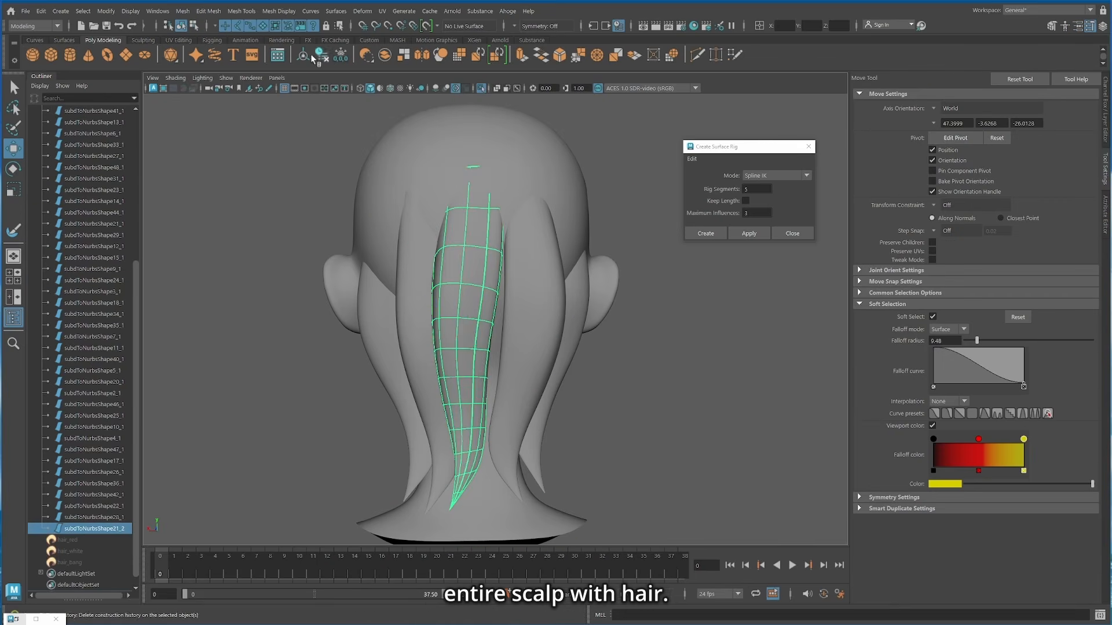
Step: Move the duplicated nape curl over the bare area at the back of the head
click(496, 313)
click(524, 324)
alt+drag(523, 325, 509, 243)
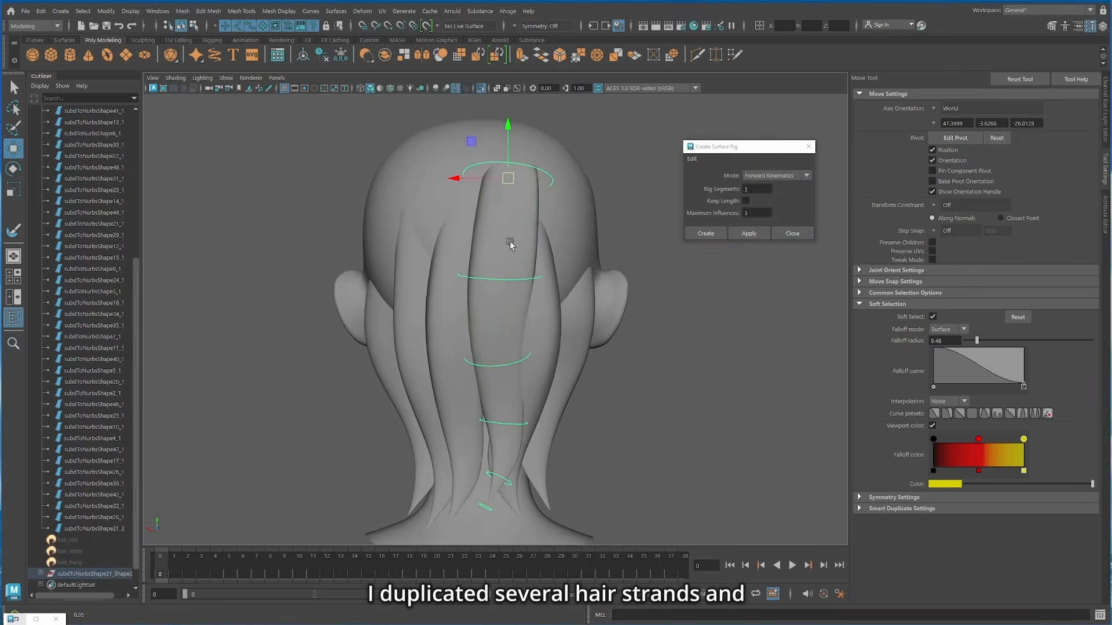
alt+drag(510, 240, 542, 294)
Step: Reshape the duplicated scalp curls with Forward Kinematics rig controls to fill the empty spaces, and connect the new curls to their Ahoge node
key(e)
key(r)
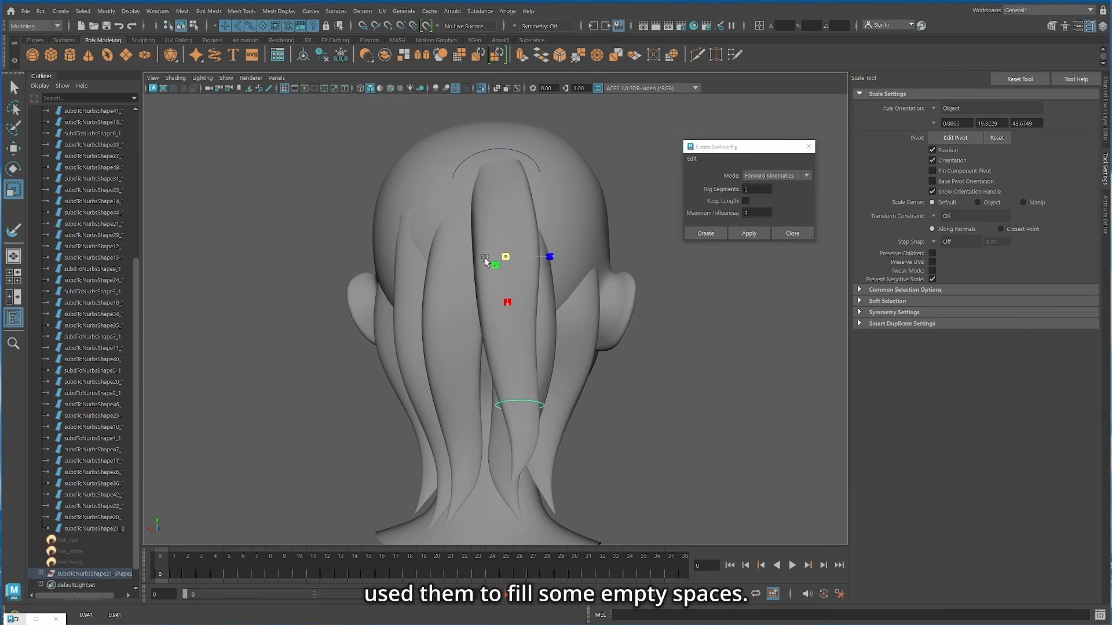
drag(485, 260, 476, 262)
alt+drag(481, 262, 553, 278)
key(w)
alt+drag(553, 278, 429, 284)
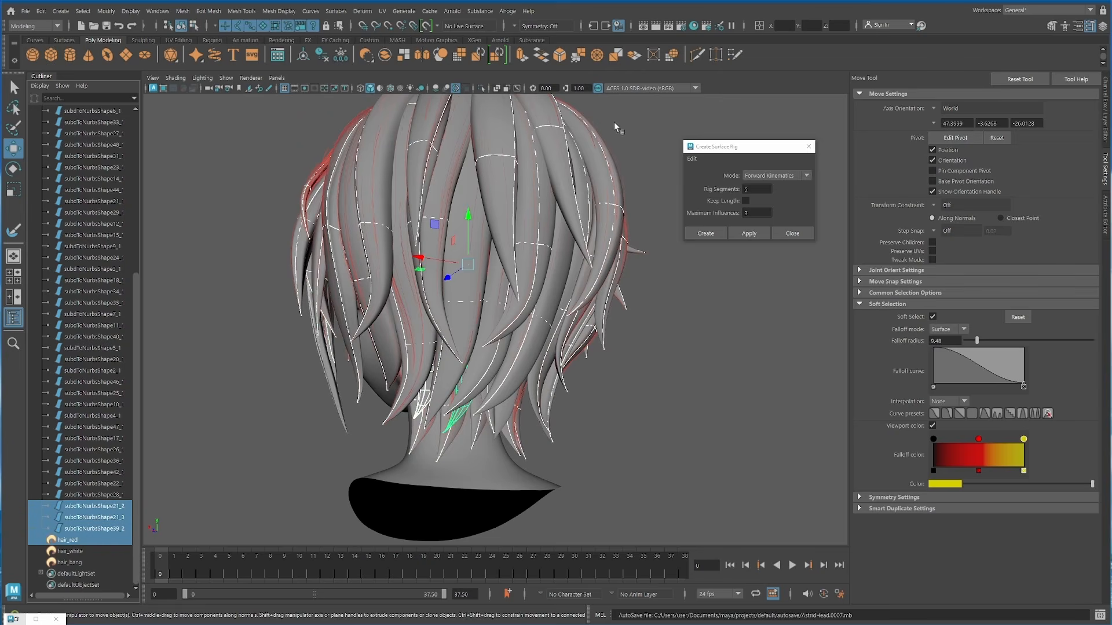
click(512, 13)
click(520, 46)
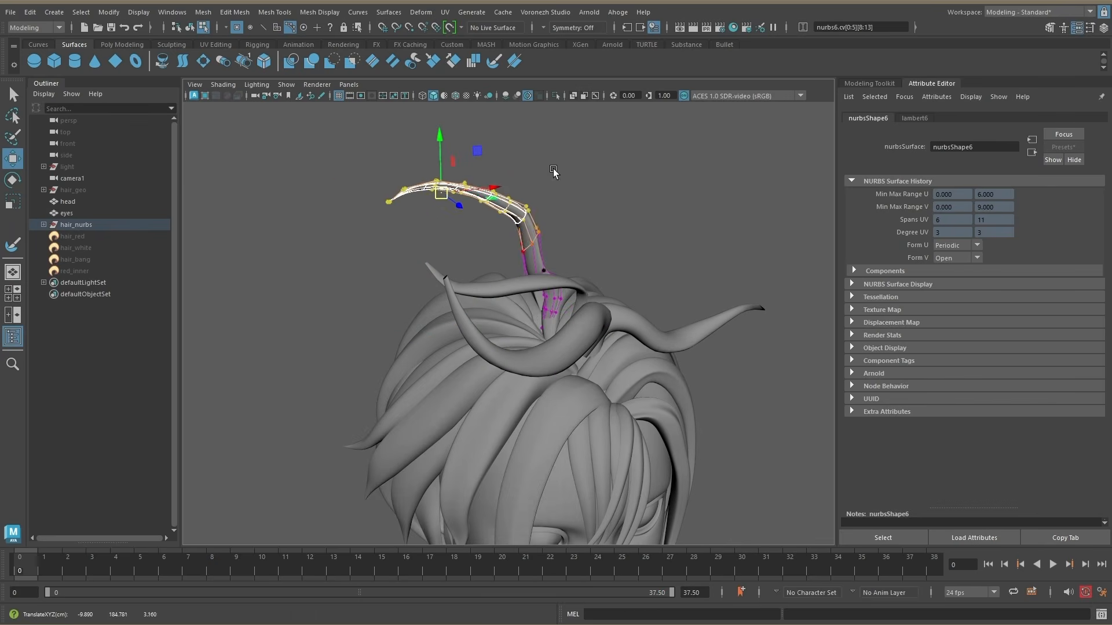
Step: Bend the curls above the top of the head by rotating and moving their control vertices
key(e)
key(w)
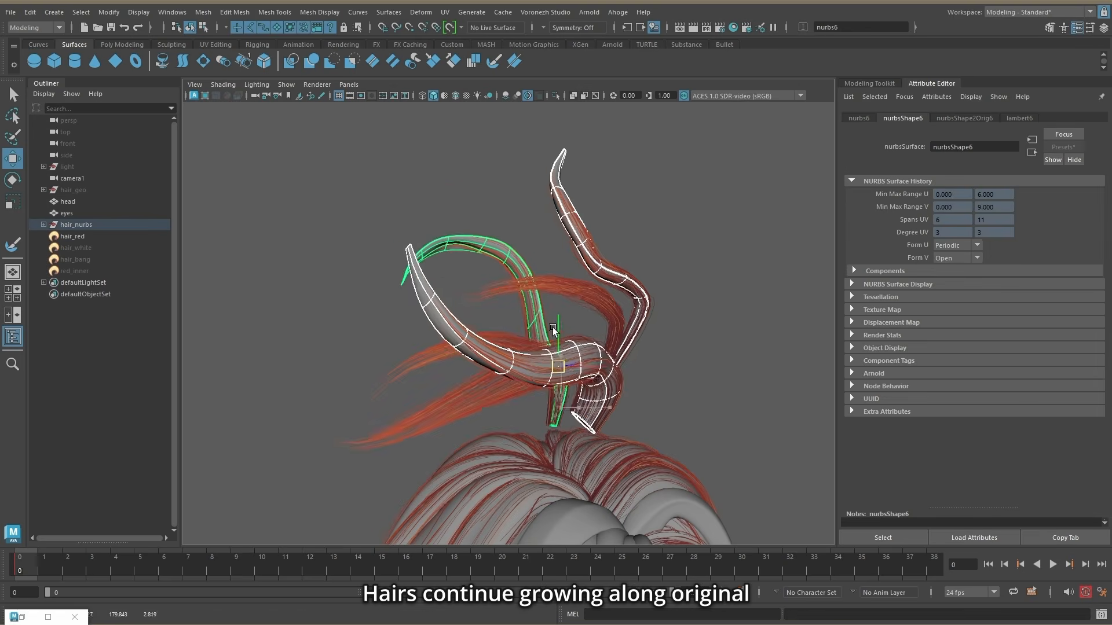
Step: Graph the input and output connections of the misbehaving curls above the head in the Node Editor
alt+drag(553, 327, 684, 406)
click(30, 11)
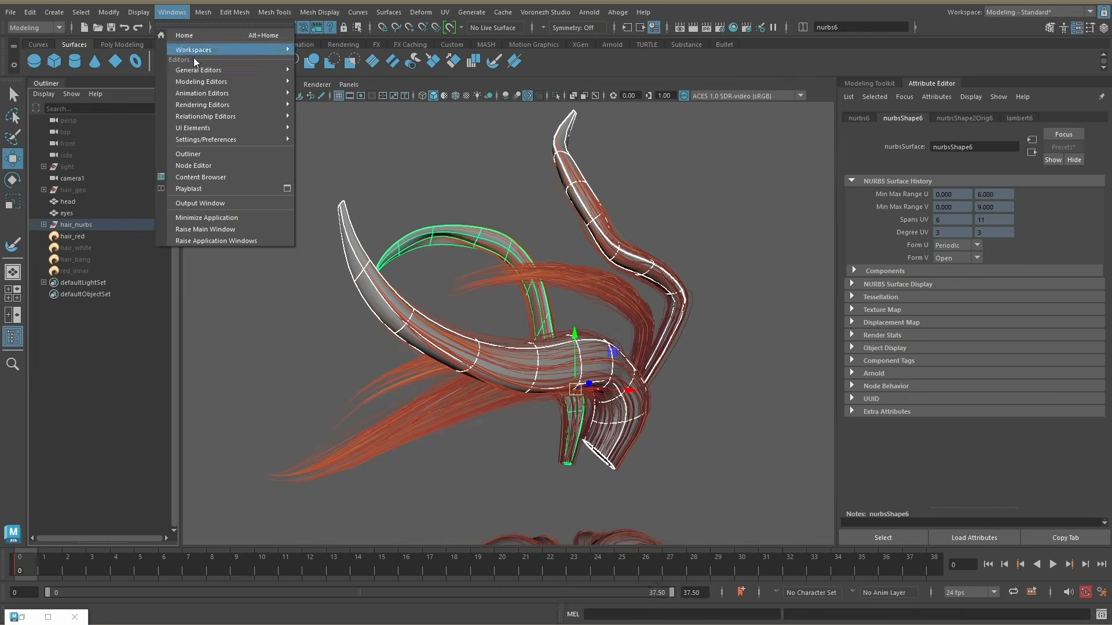
click(206, 166)
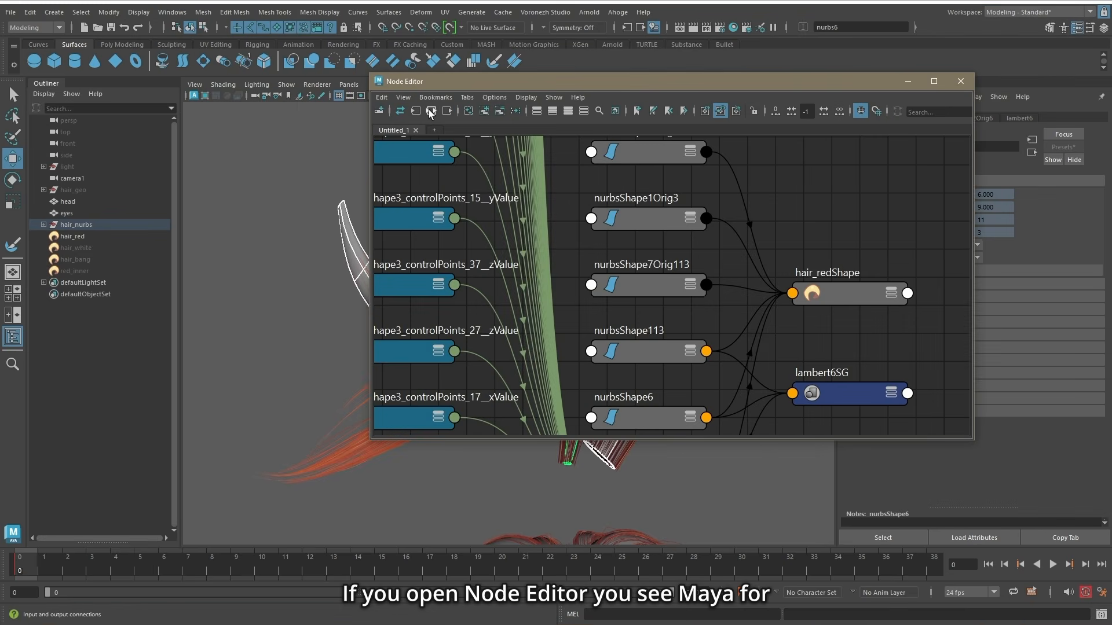
click(430, 110)
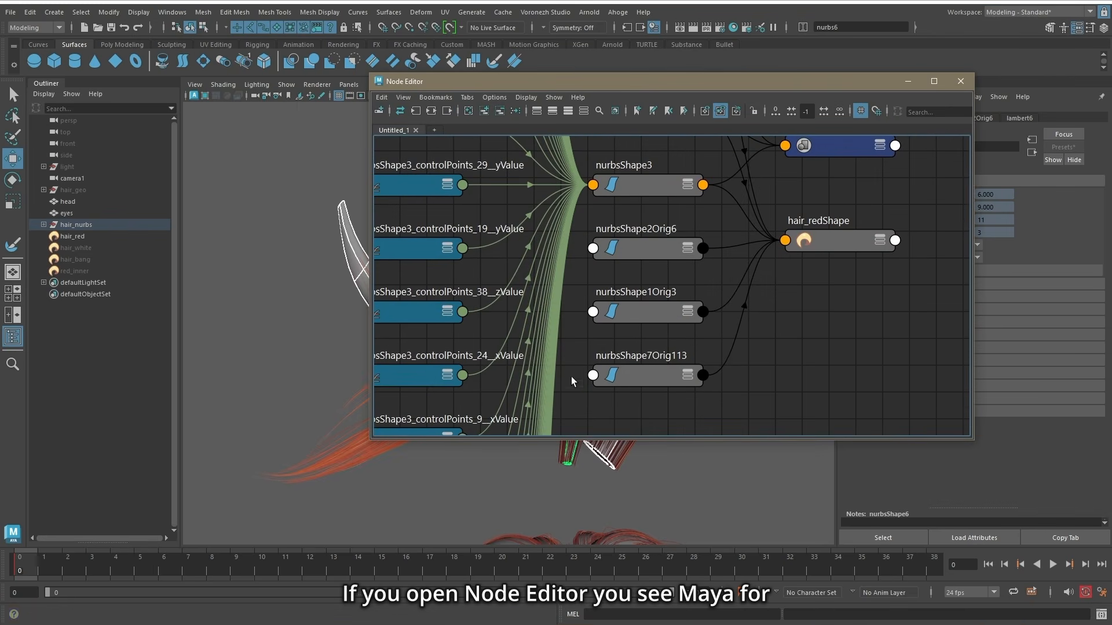
drag(389, 274, 649, 274)
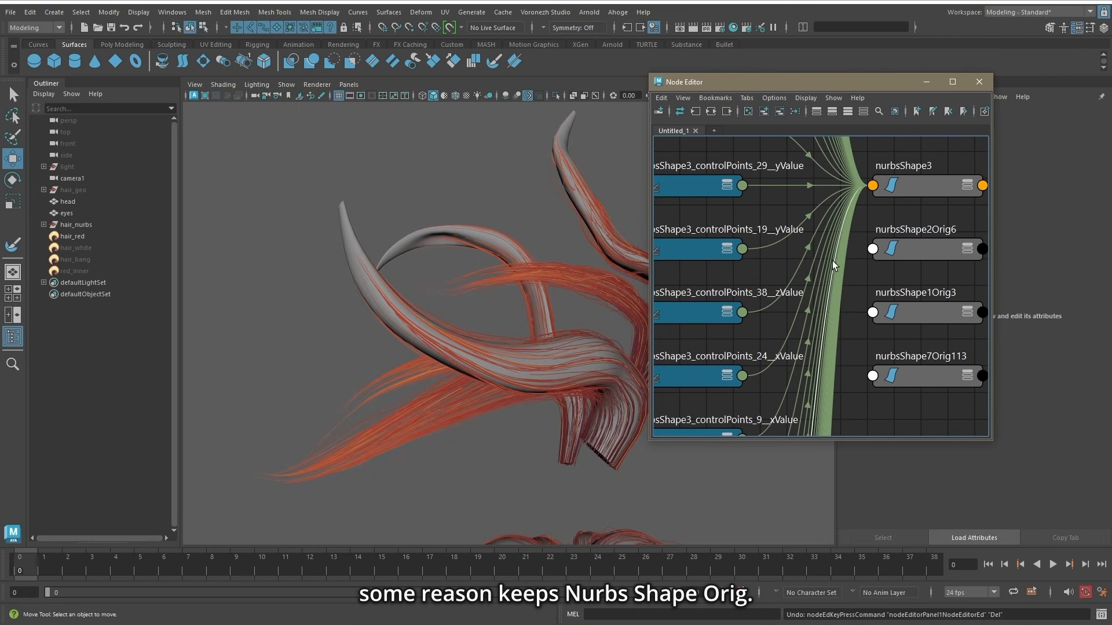
Step: Try deleting nurbsShape2Orig6, nurbsShape1Orig3 and nurbsShape7Orig113 from the node graph, undo the deletion and close the Node Editor
alt+middle_drag(833, 266, 772, 253)
click(857, 238)
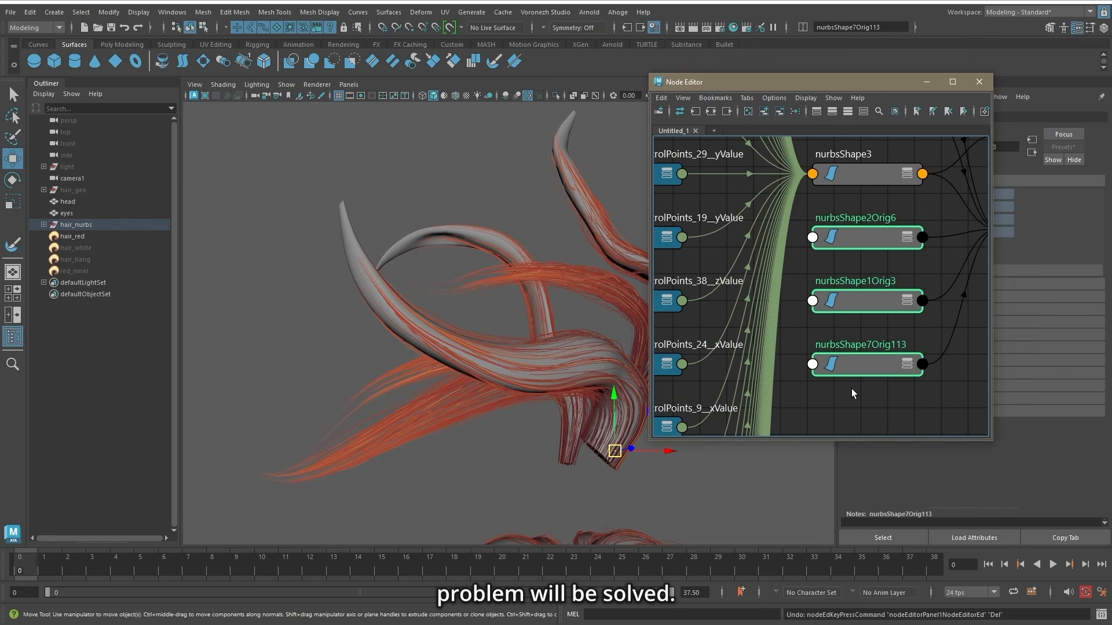
key(Delete)
alt+drag(529, 367, 485, 342)
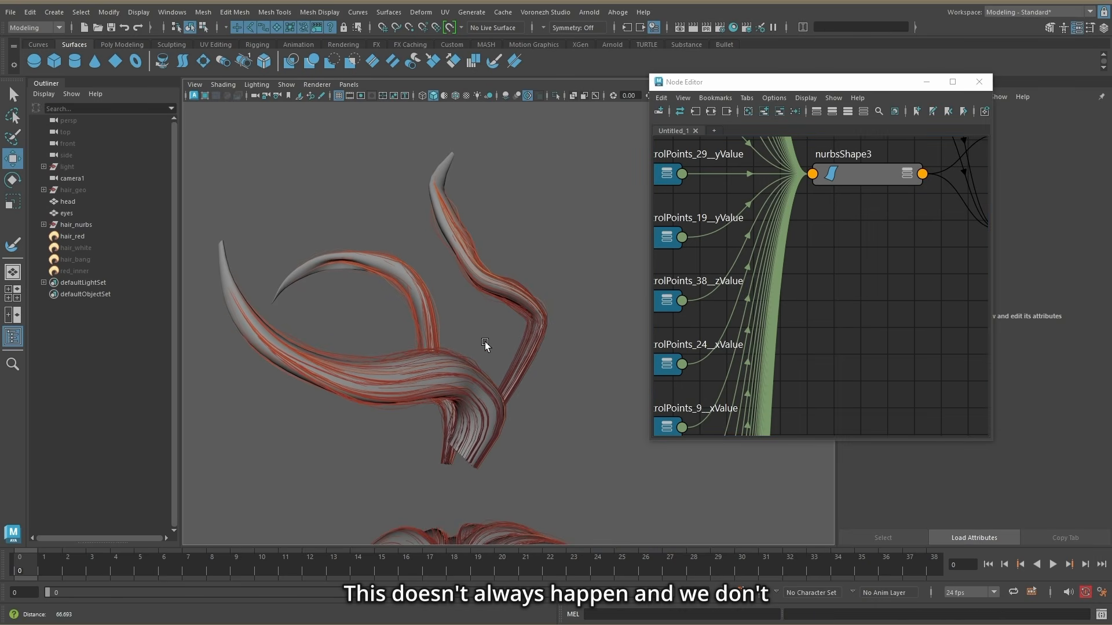
key(ctrl+z)
alt+drag(469, 299, 514, 287)
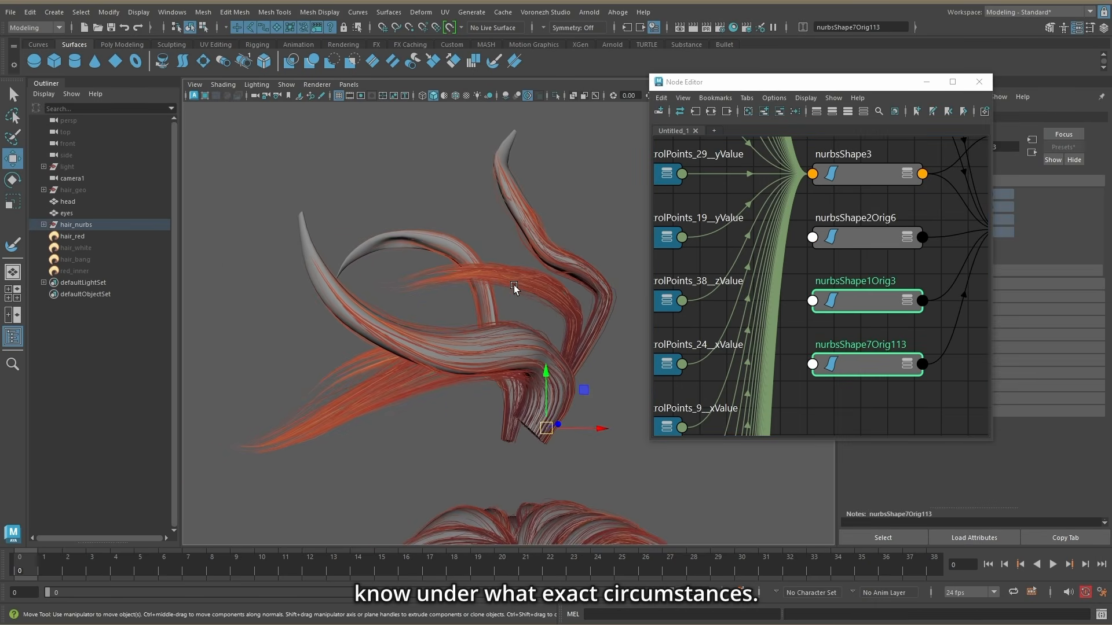
click(979, 81)
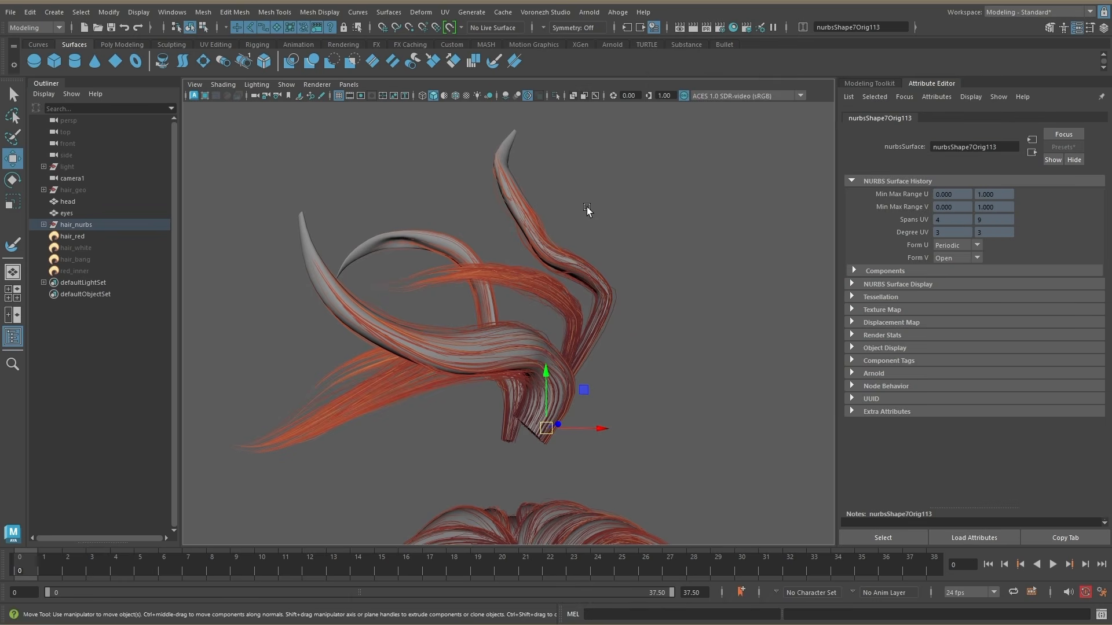
Step: Delete the intermediate objects of the whole hair_nurbs group with the Ahoge debug command
alt+drag(586, 207, 637, 210)
click(84, 225)
mouse_move(686, 377)
alt+middle_down()
mouse_move(673, 276)
mouse_move(687, 334)
mouse_move(683, 385)
alt+middle_up()
click(624, 14)
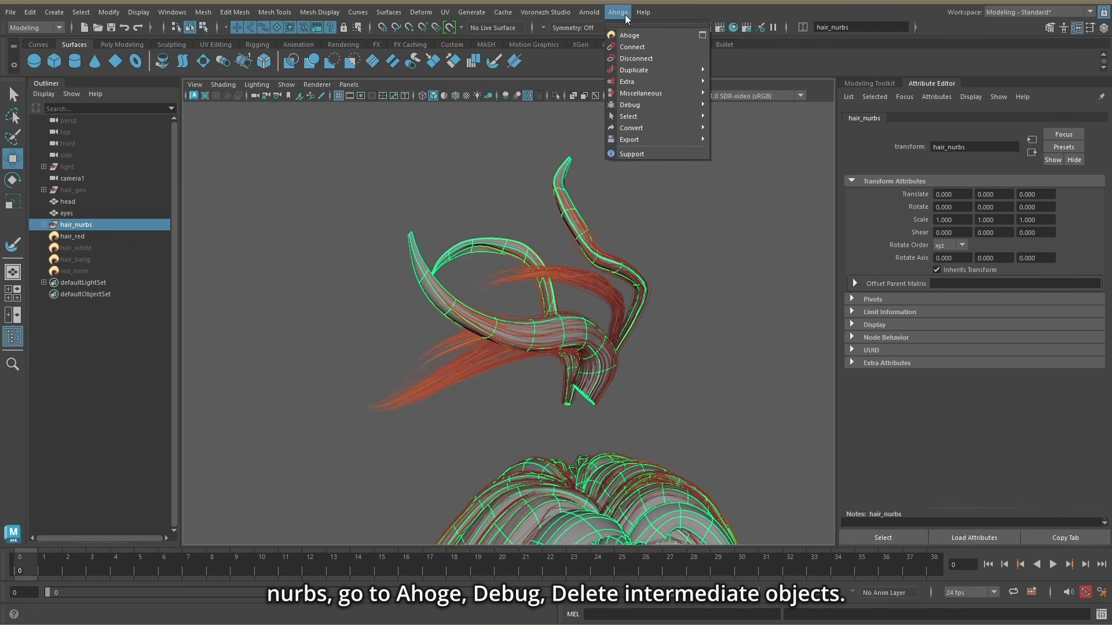
mouse_move(655, 105)
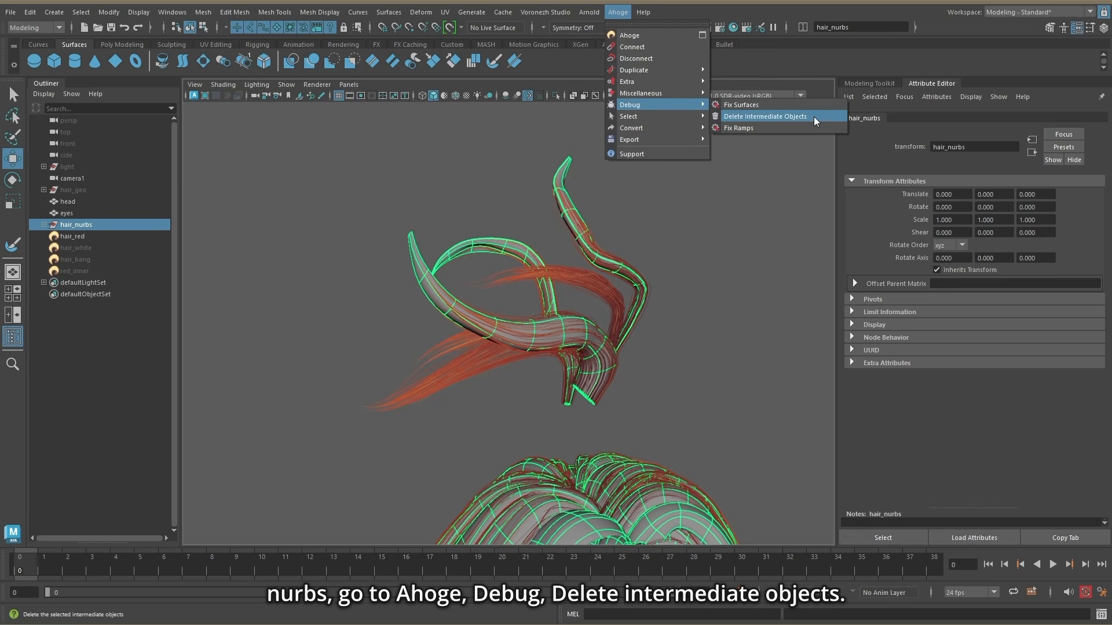
click(741, 118)
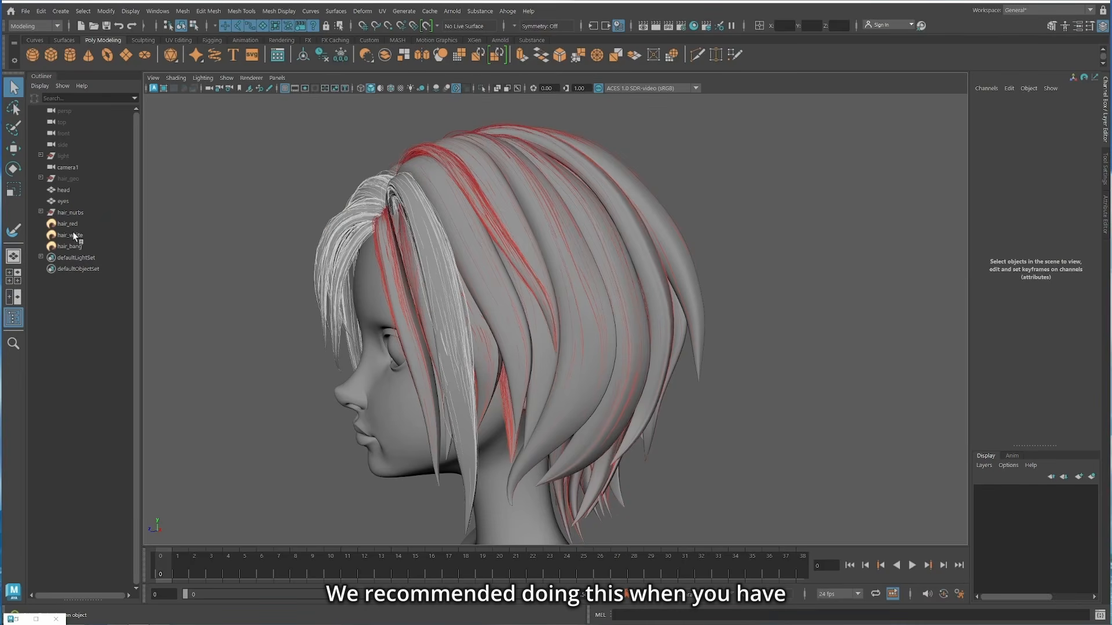
Step: Select all surfaces connected to hair_red, group them inside hair_nurbs and rename the group as red
click(71, 224)
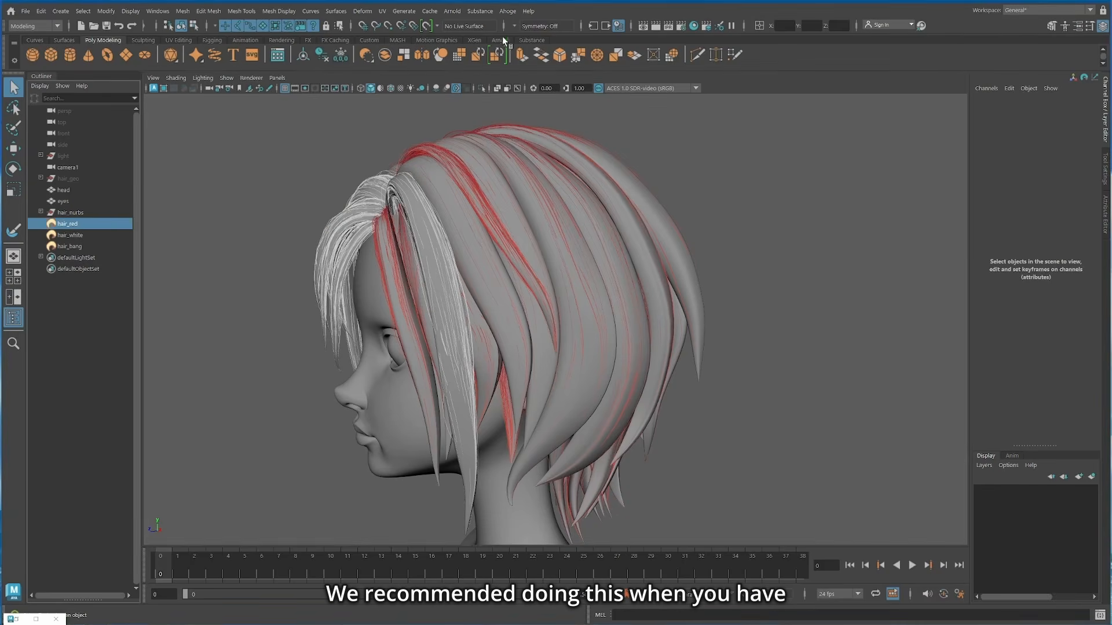
click(507, 12)
mouse_move(534, 90)
click(655, 91)
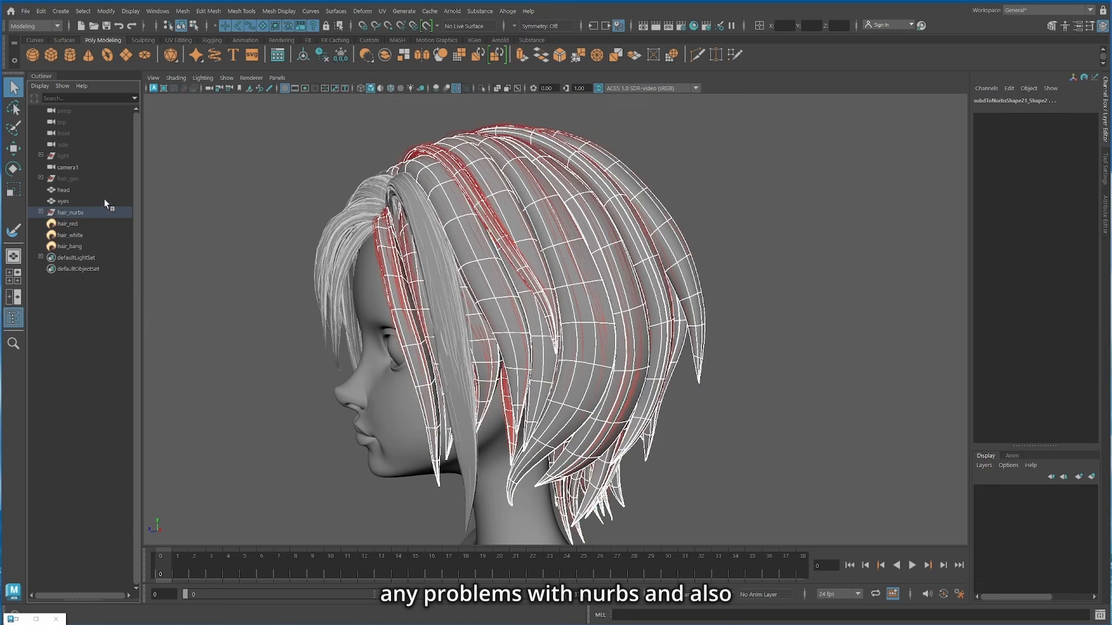
click(41, 212)
key(ctrl+g)
click(76, 313)
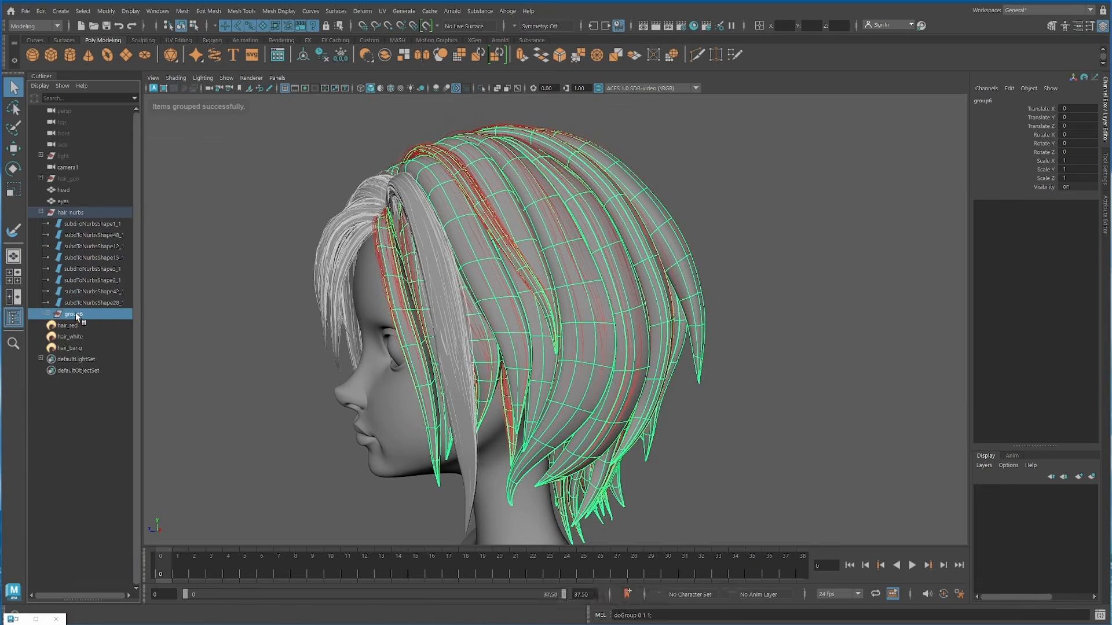
double_click(80, 313)
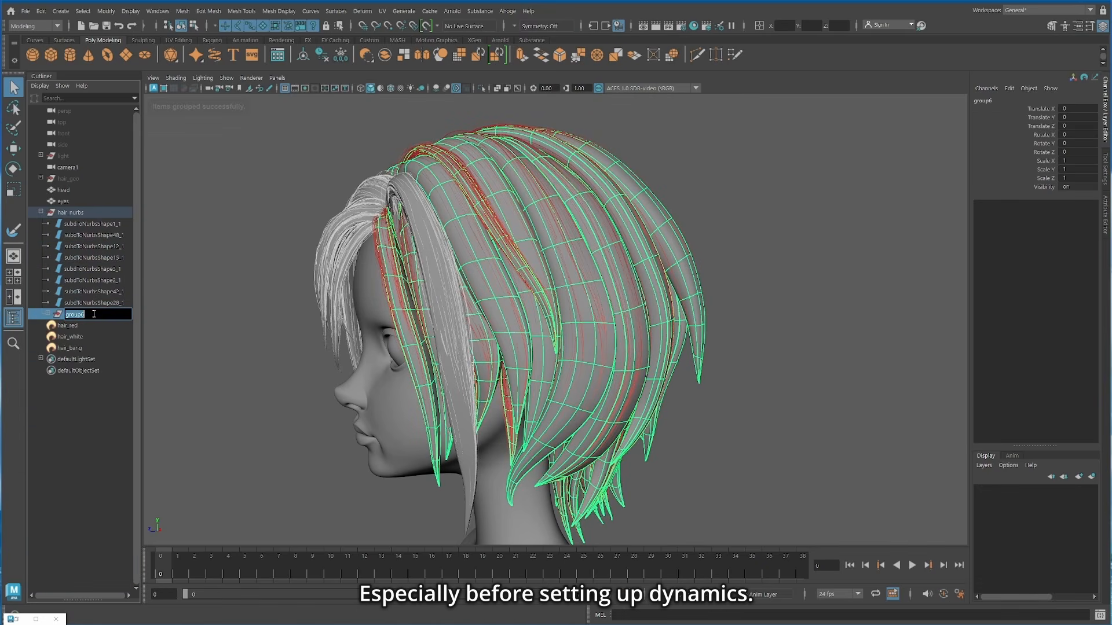
text(red)
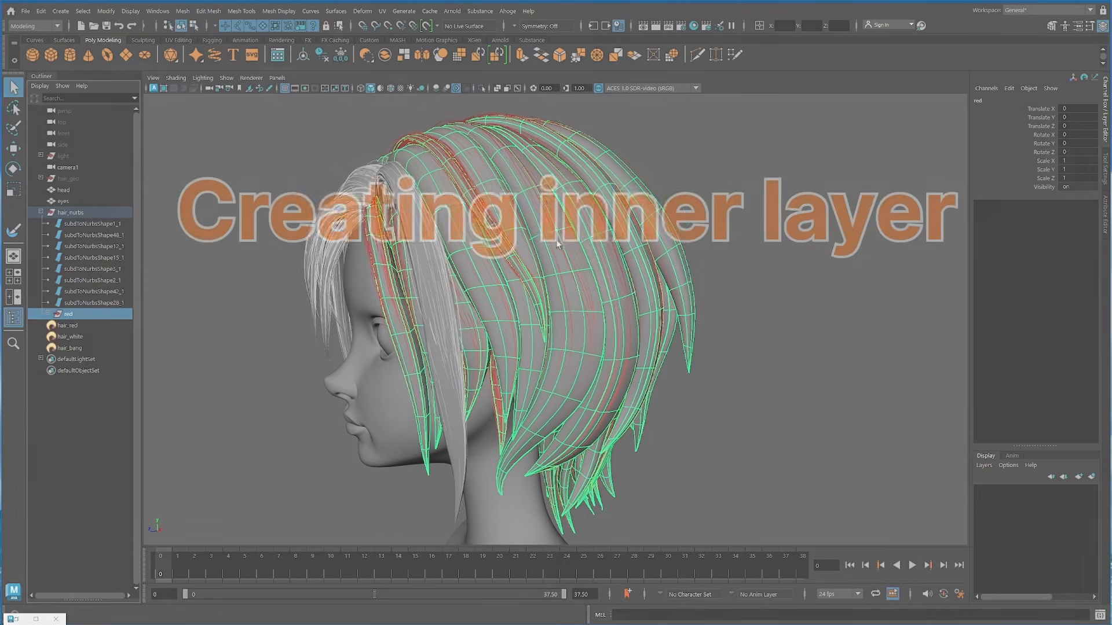
Step: Create a new Ahoge node from the red group's surfaces, and hide the hair_nurbs group and the hair_red node
click(507, 11)
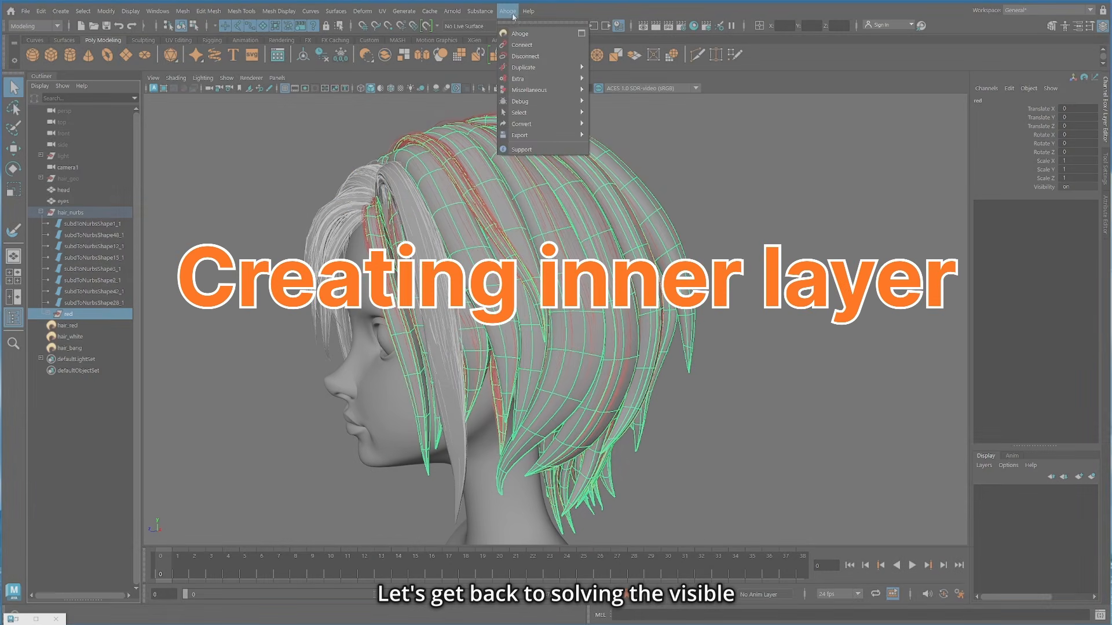
click(524, 34)
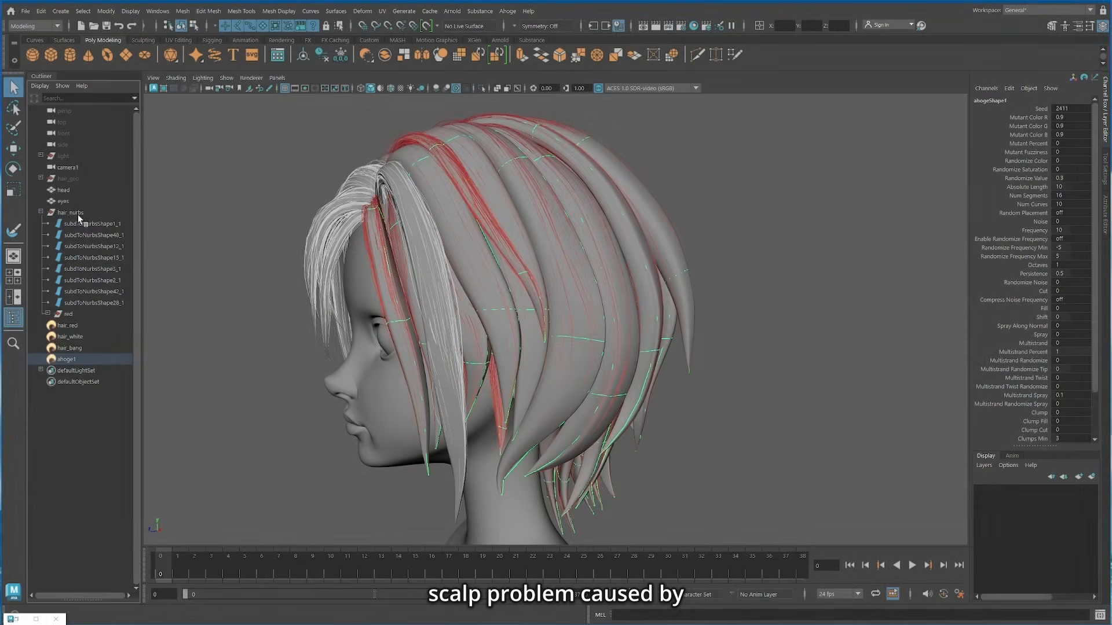
click(78, 213)
key(ctrl+h)
click(75, 326)
key(ctrl+h)
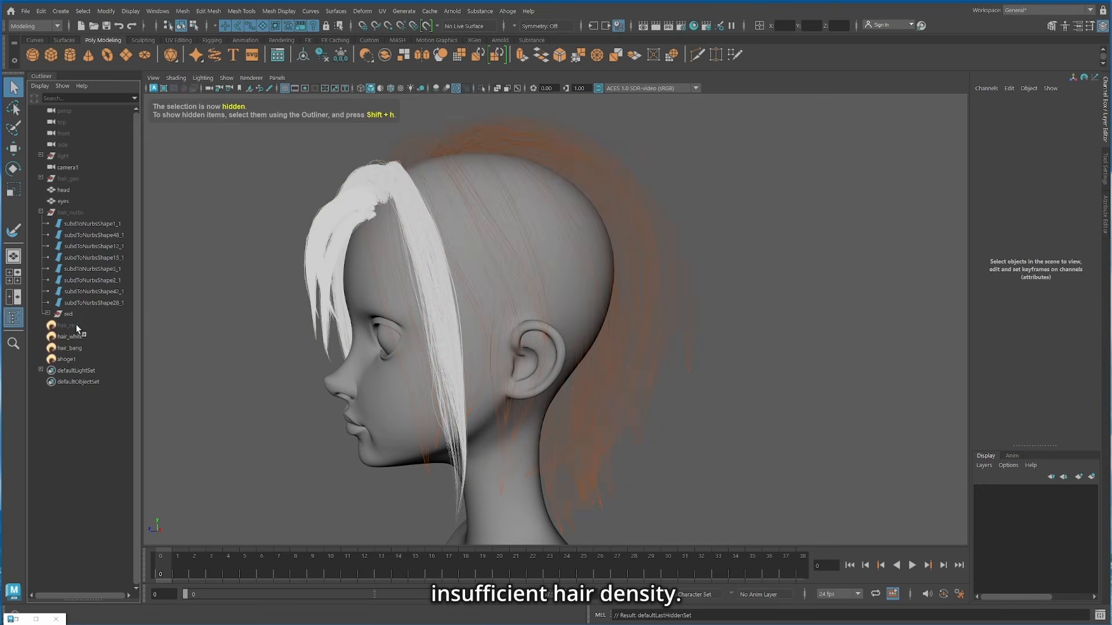
Step: Rename the new Ahoge node as red_inner
click(68, 359)
double_click(68, 359)
text(red_inner)
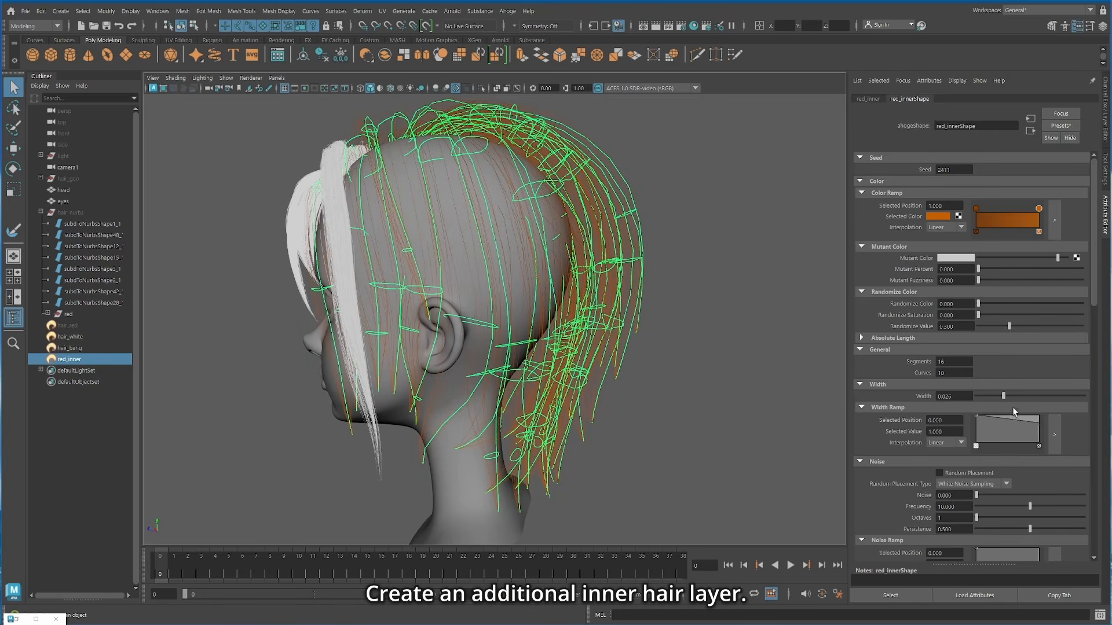
Step: Taper red_inner's width ramp toward the hair tips, and set its Segments to 21 and Curves to 300
drag(1038, 423, 1041, 438)
drag(959, 373, 927, 372)
text(500)
key(Return)
text(21)
key(Return)
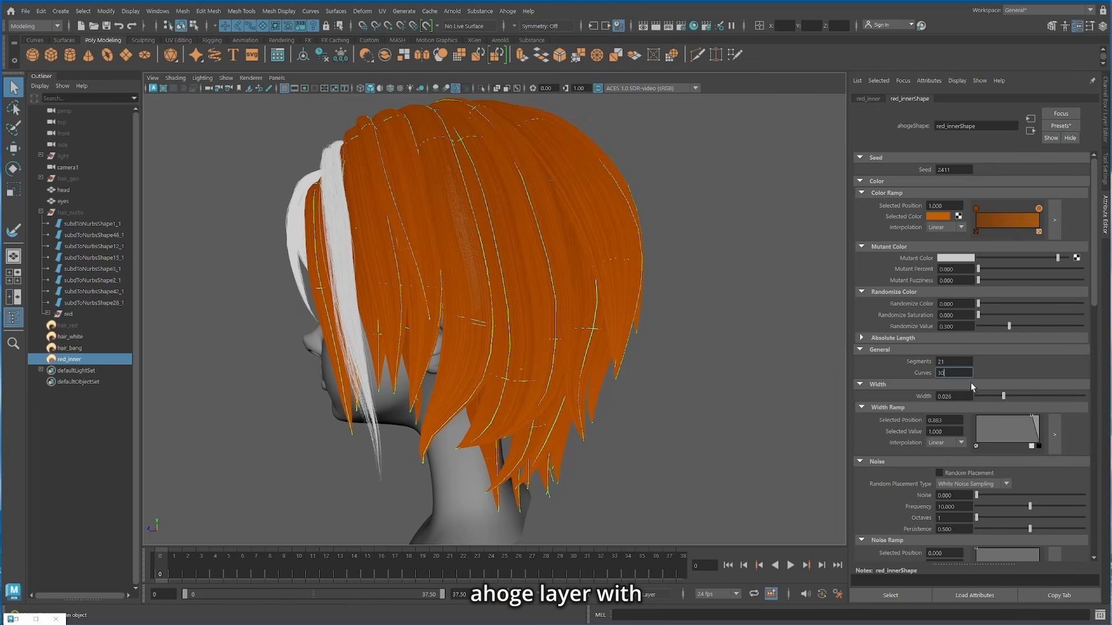
key(Return)
Step: Set red_inner's Fill to about 0.378 and Shift to about -0.138, and check it together with the outer red hair
scroll(1002, 436, down, 5)
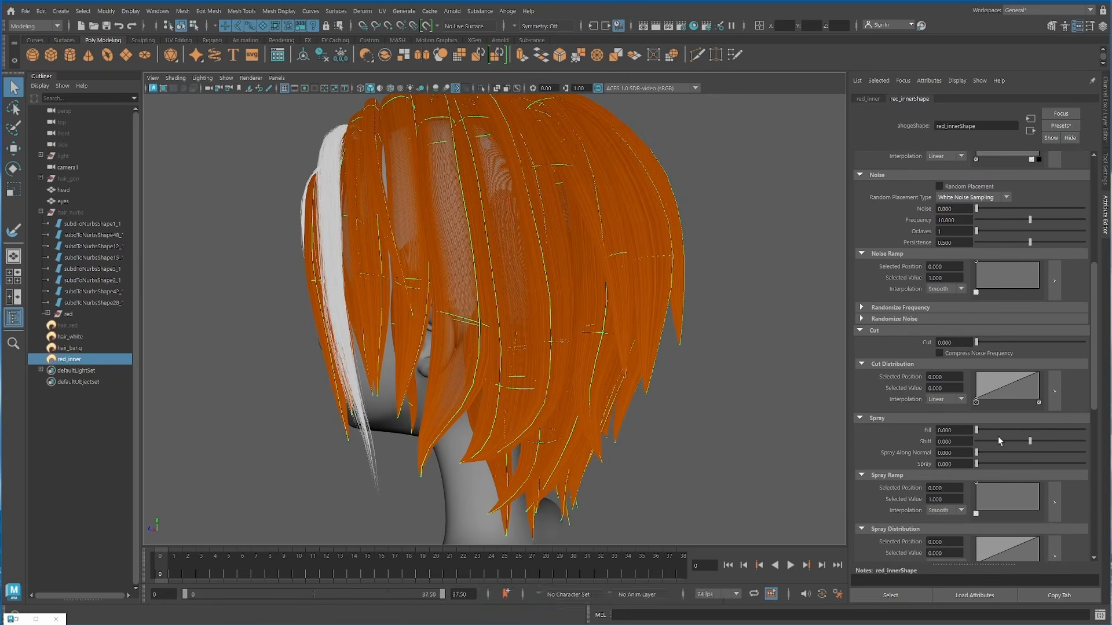
mouse_move(1026, 431)
mouse_down()
mouse_move(1062, 427)
mouse_move(1035, 442)
mouse_up()
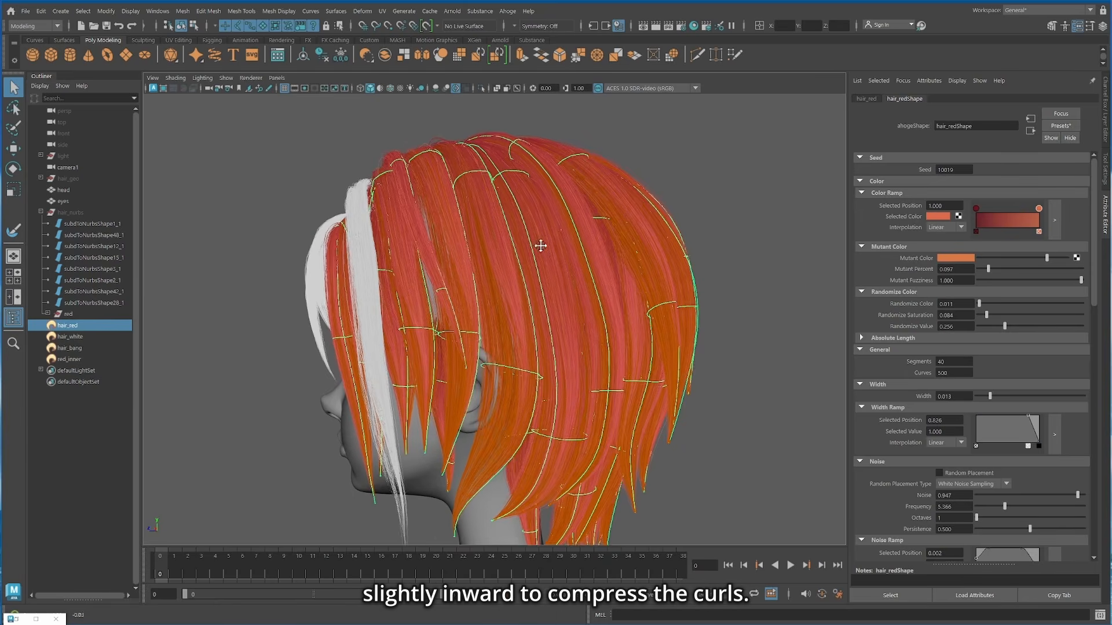
alt+drag(540, 246, 404, 277)
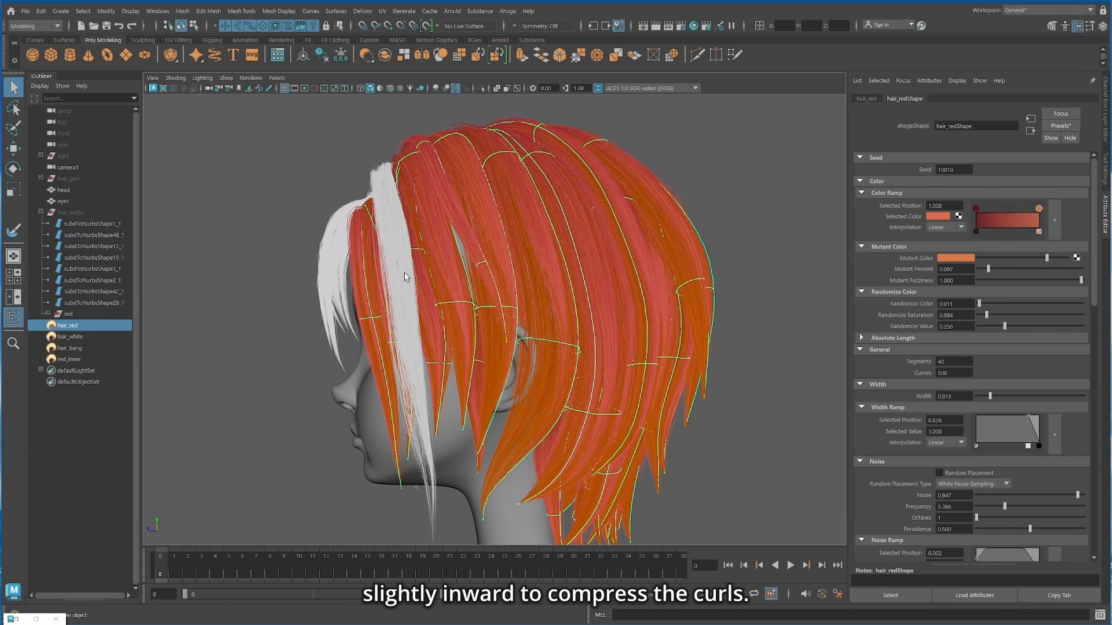
click(70, 360)
scroll(956, 387, down, 10)
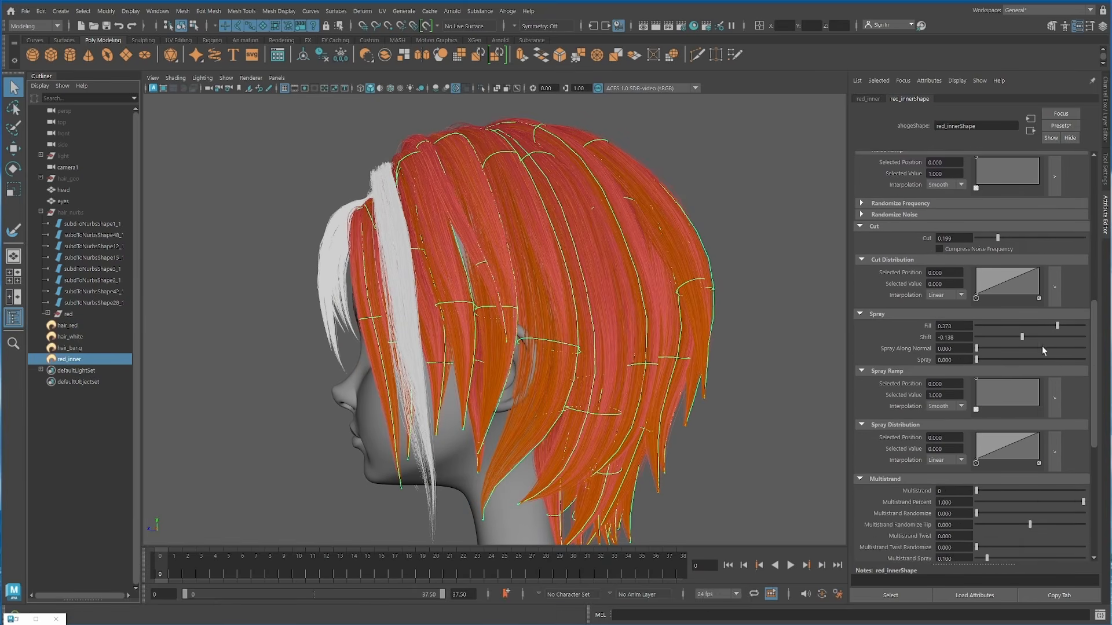
Step: Reduce the Fill of hair_red and increase its Spray value
click(68, 325)
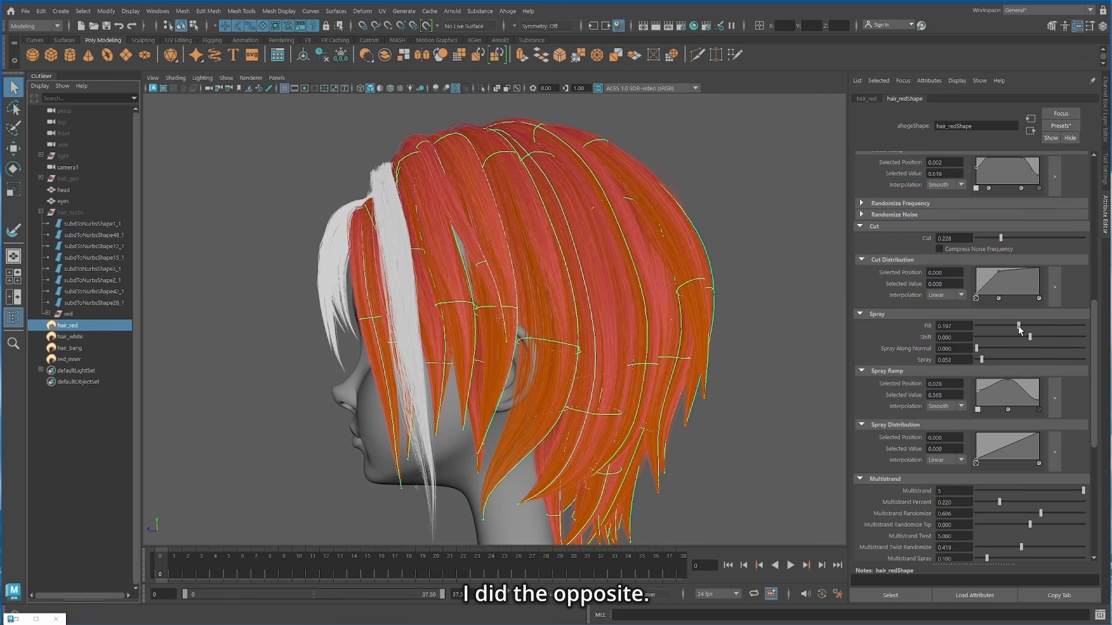
drag(993, 328, 963, 328)
alt+drag(569, 362, 585, 360)
drag(982, 360, 1000, 360)
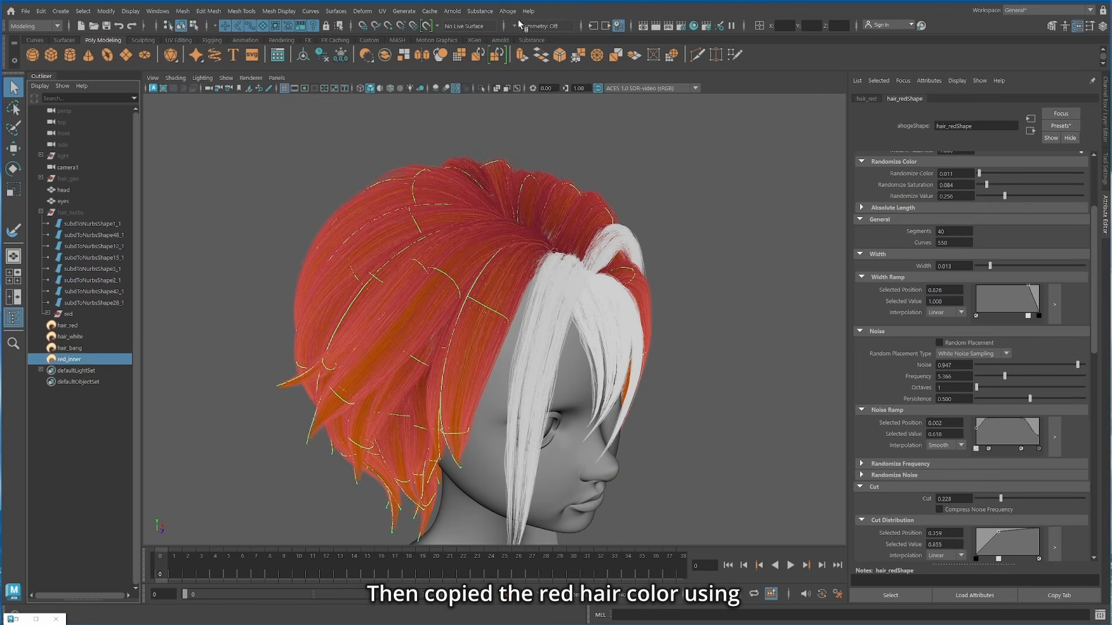
Step: Copy the Ahoge attributes of hair_red and paste only the Color attributes onto red_inner
click(508, 11)
mouse_move(547, 82)
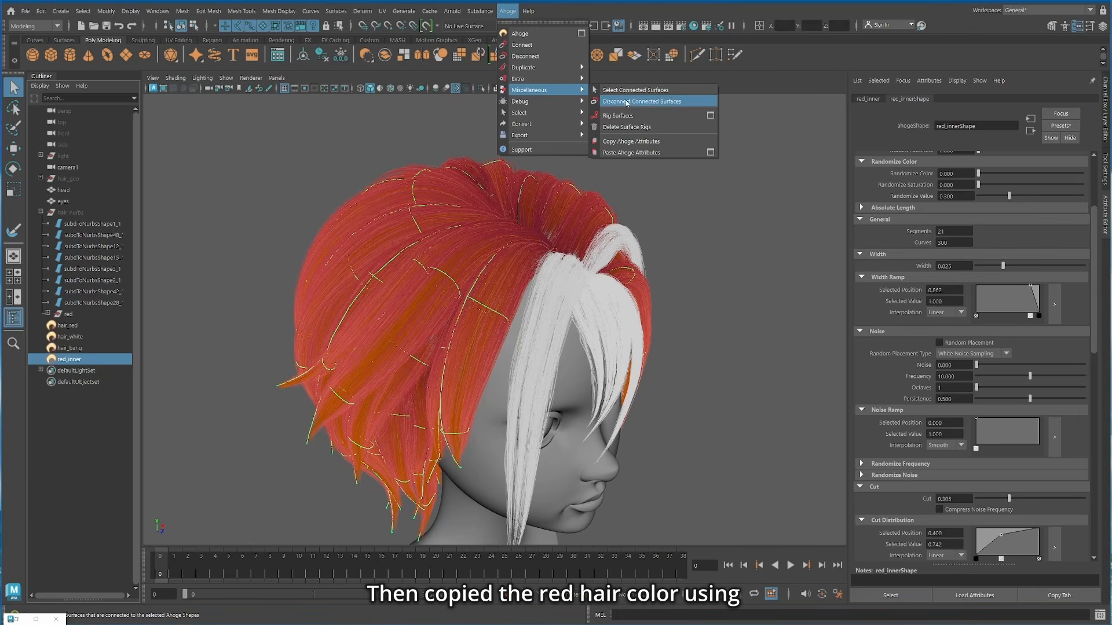
click(637, 146)
click(556, 376)
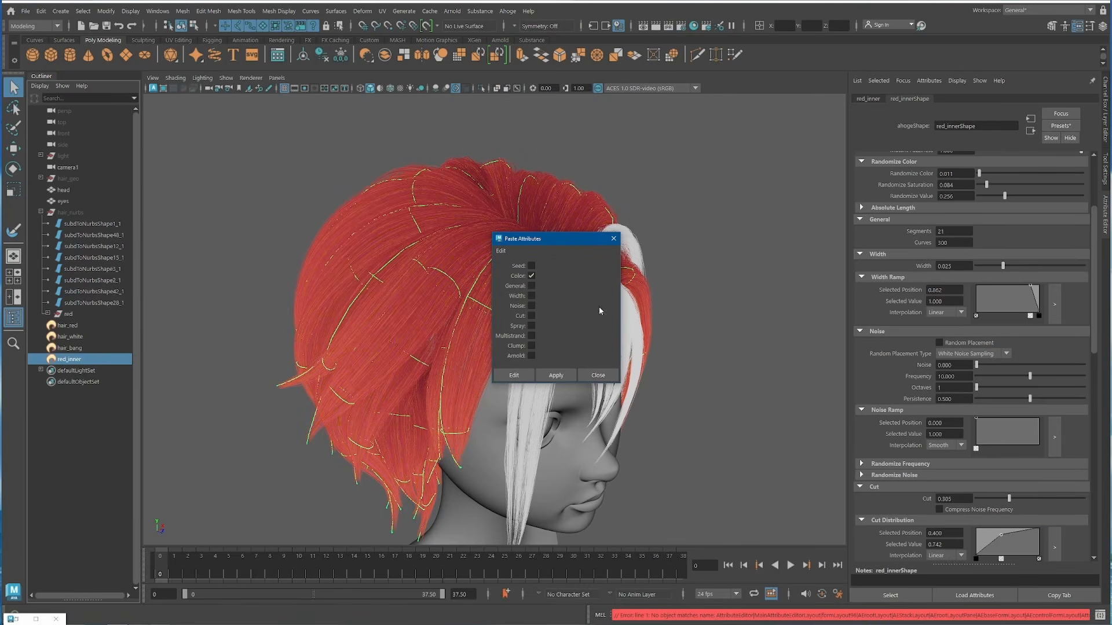
click(614, 239)
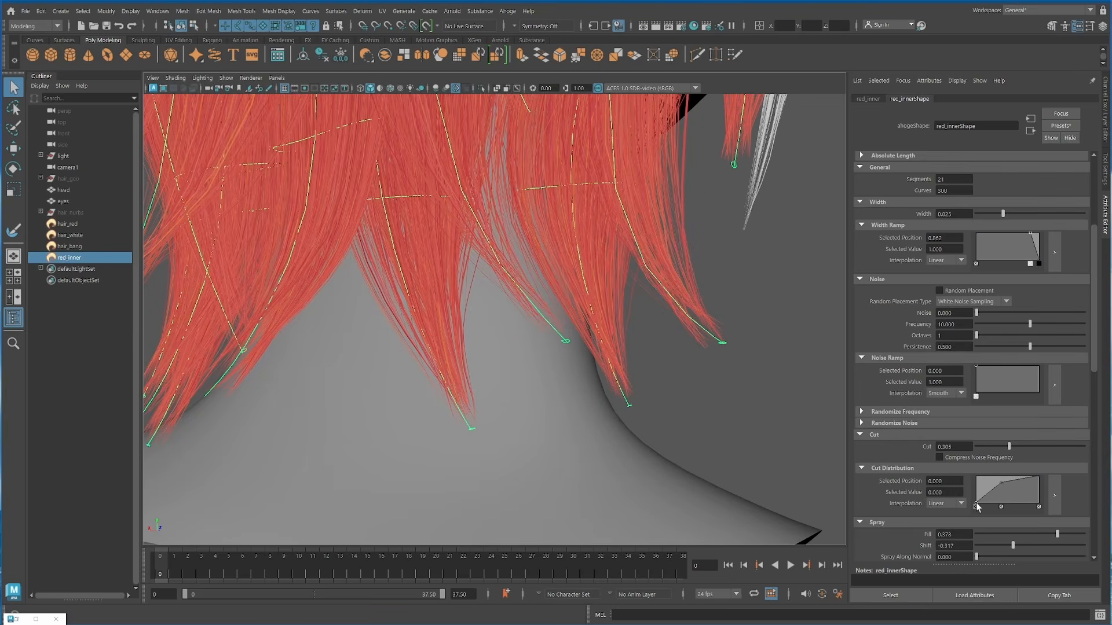
Step: Raise the starting value of red_inner's Cut Distribution ramp to about 0.418 and check the trimmed curl tips
drag(977, 505, 970, 495)
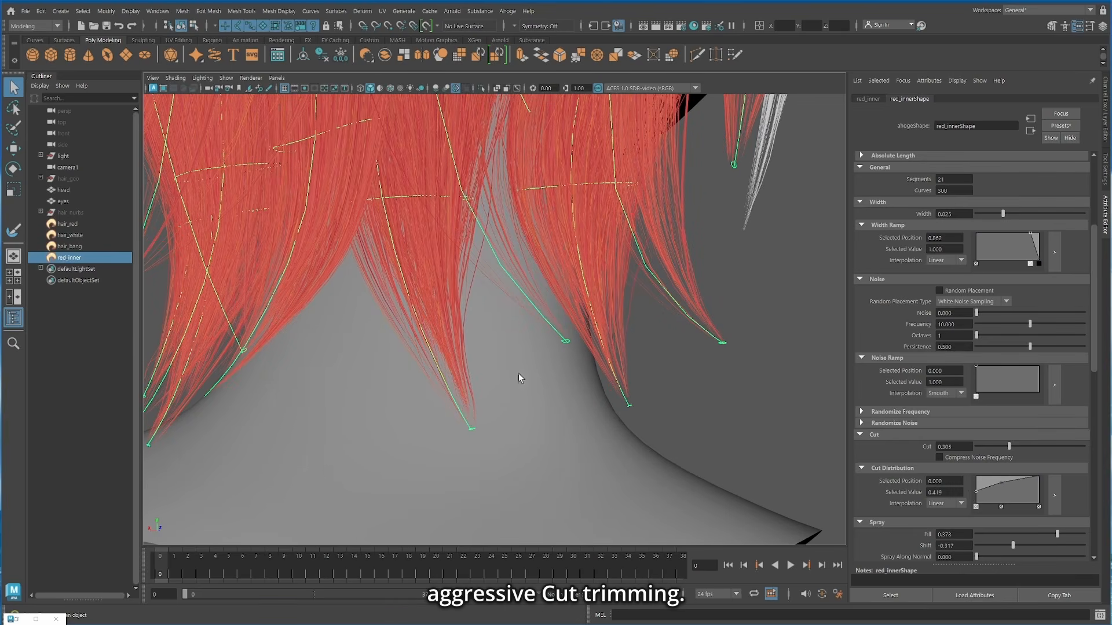
scroll(503, 336, down, 6)
alt+middle_drag(481, 156, 507, 313)
scroll(507, 314, down, 3)
alt+drag(670, 318, 556, 301)
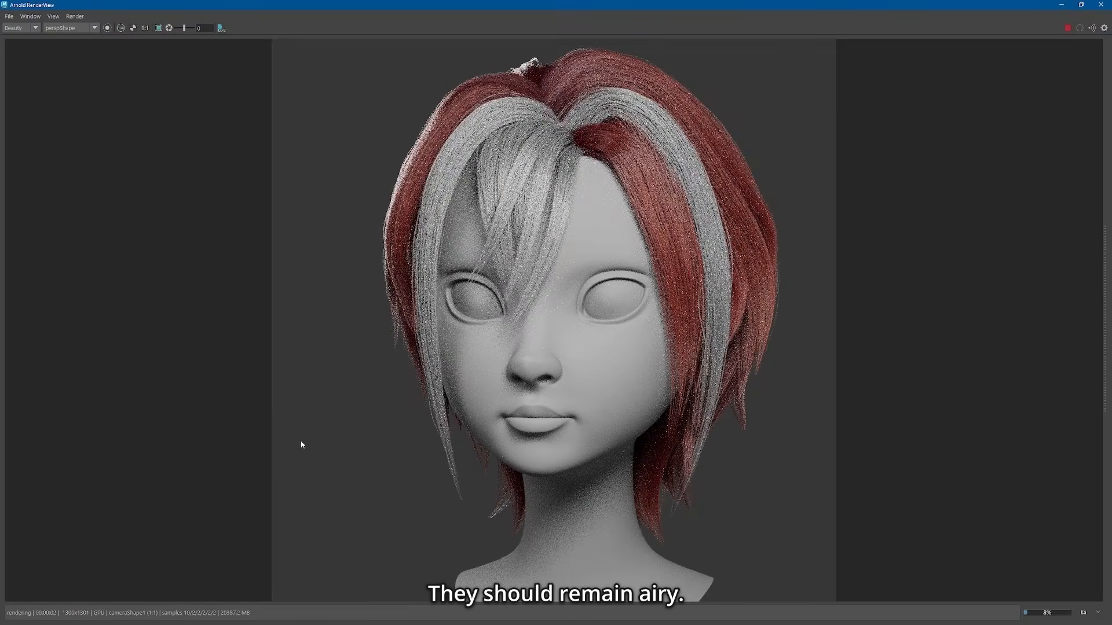
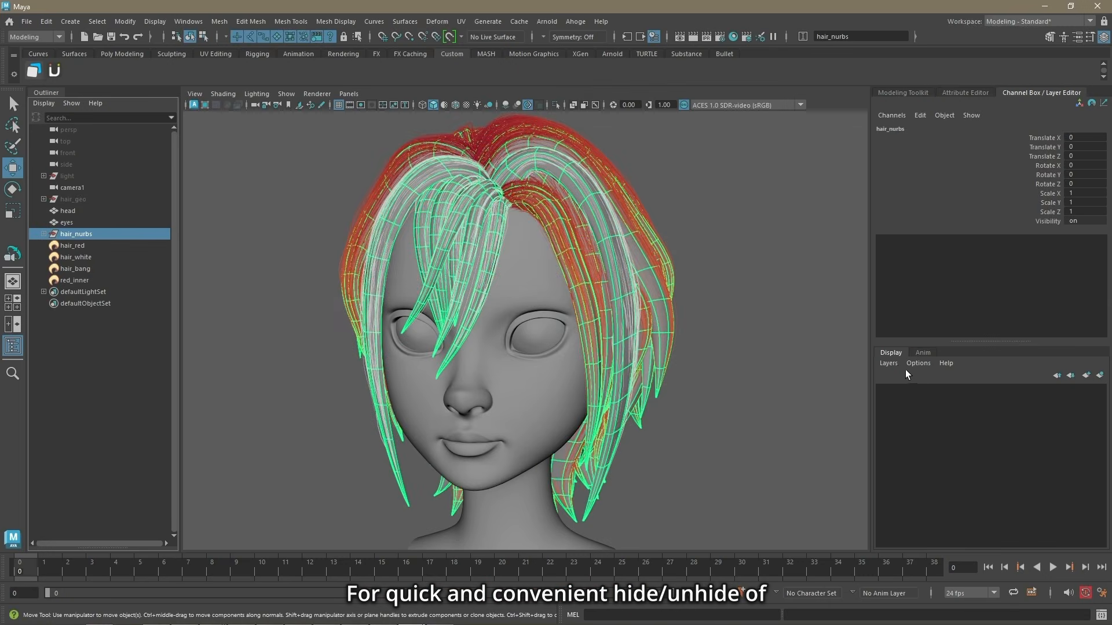
Step: Create a display layer from the hair_nurbs group, name it nurbs and give it a teal color
click(889, 364)
click(915, 384)
double_click(916, 390)
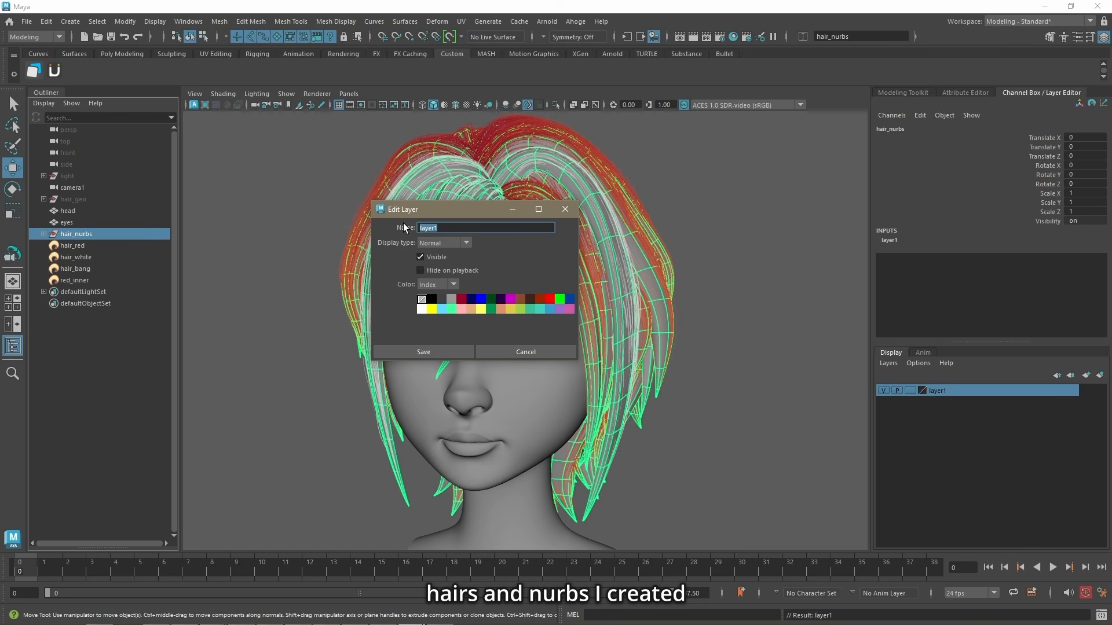
text(nurbs)
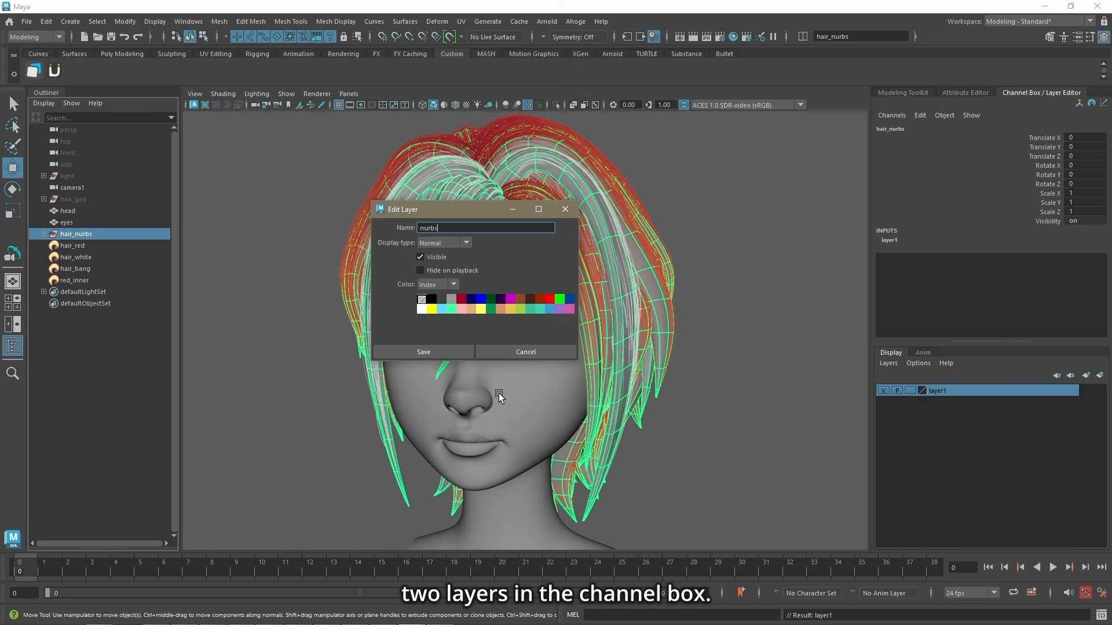
click(538, 312)
click(423, 352)
Step: Group hair_red, hair_white, hair_bang and red_inner, and name the group hair_ahoge
drag(84, 245, 86, 277)
key(ctrl+g)
double_click(72, 245)
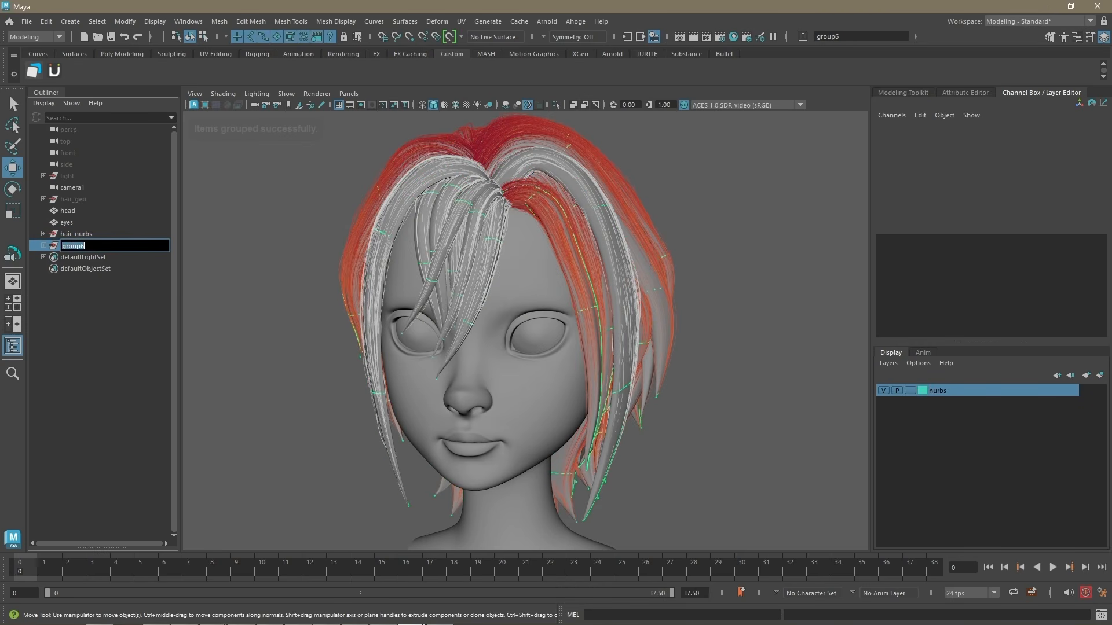
text(hair_ahoge)
key(Return)
Step: Create a display layer from the hair_ahoge group, name it ahoge_hair and give it a yellow color
click(889, 364)
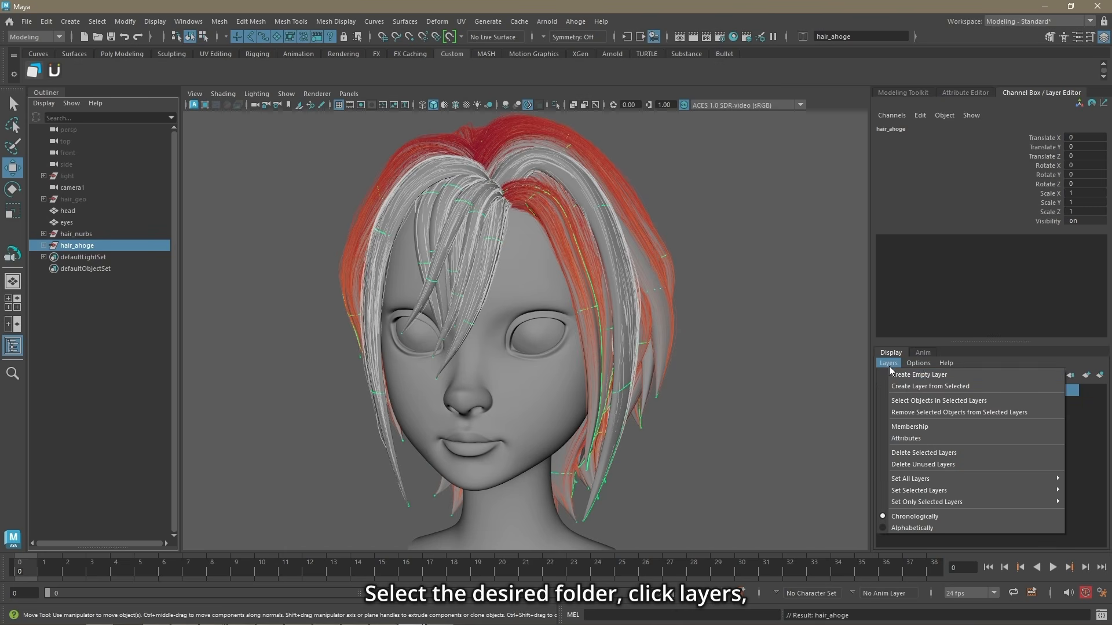
click(907, 385)
double_click(937, 390)
drag(445, 228, 405, 222)
text(ahoge_hair)
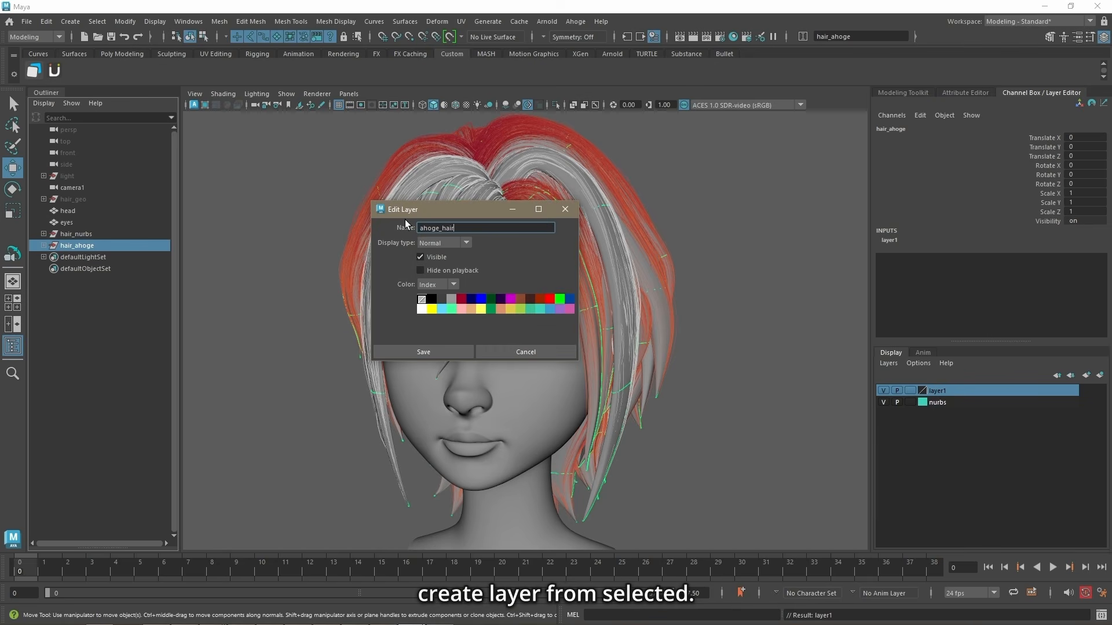
click(511, 309)
click(423, 352)
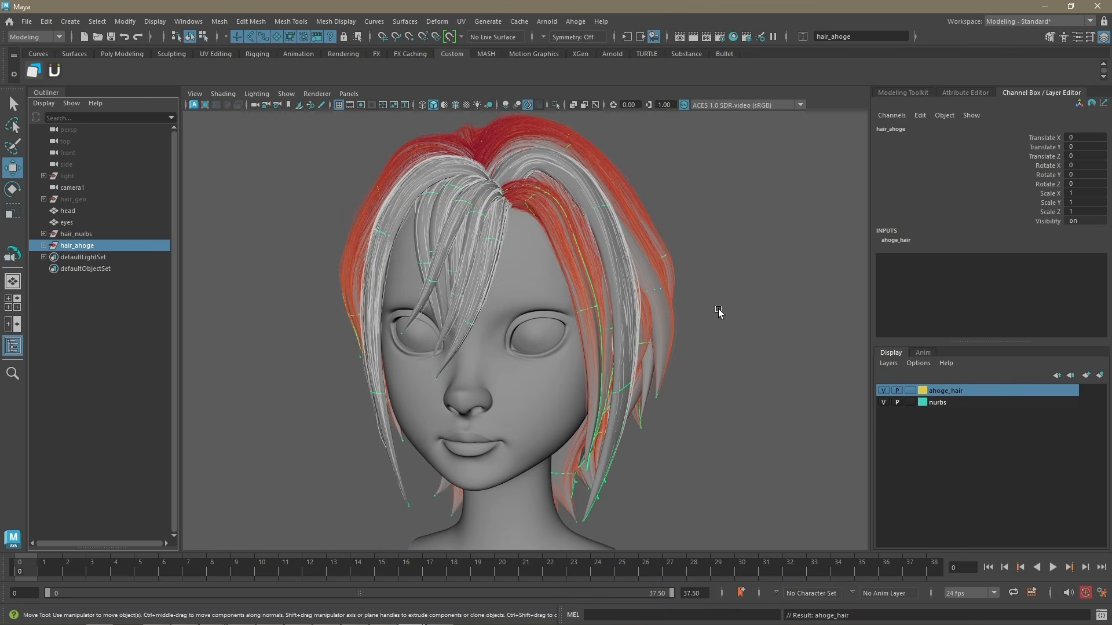
Step: Test hiding and showing the nurbs and ahoge_hair layers, ending with only the nurbs layer visible
alt+drag(719, 308, 738, 311)
click(883, 402)
click(884, 391)
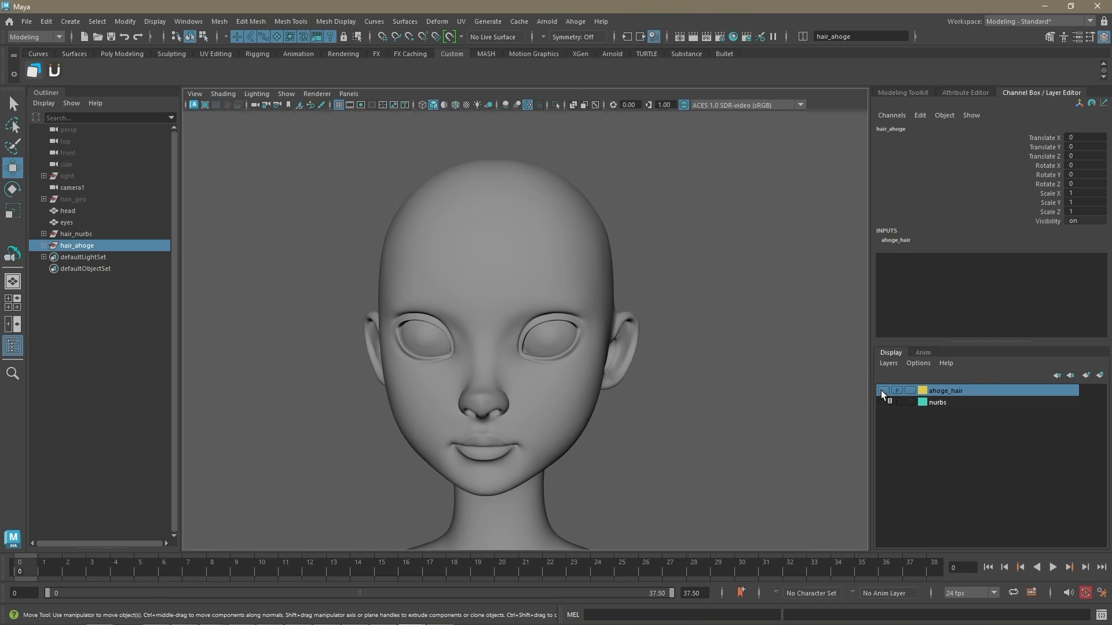
click(882, 390)
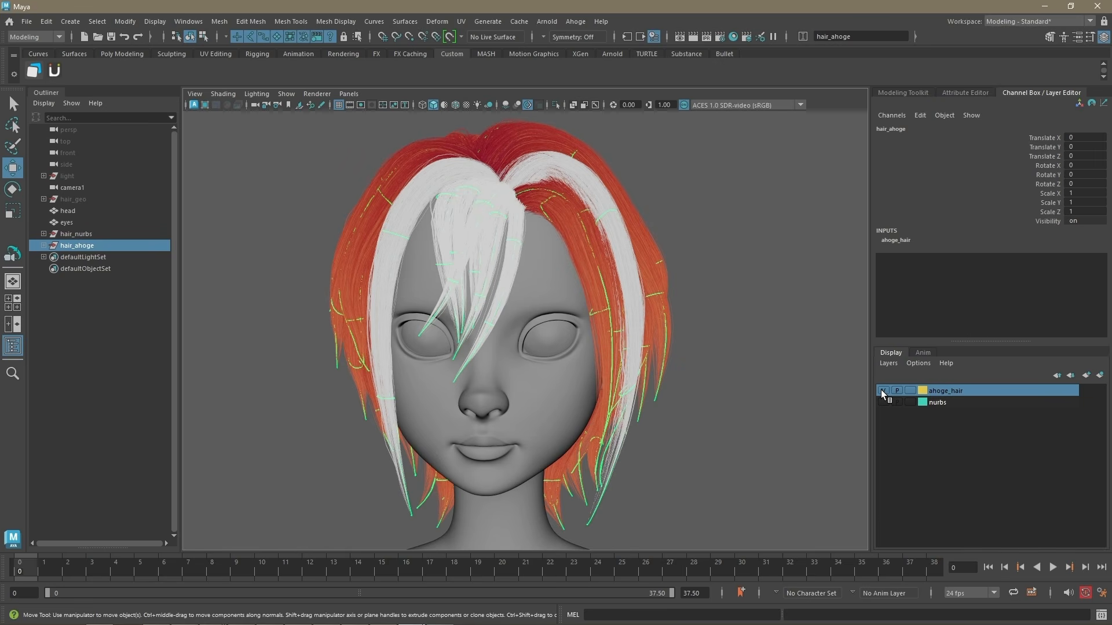
click(883, 390)
click(883, 402)
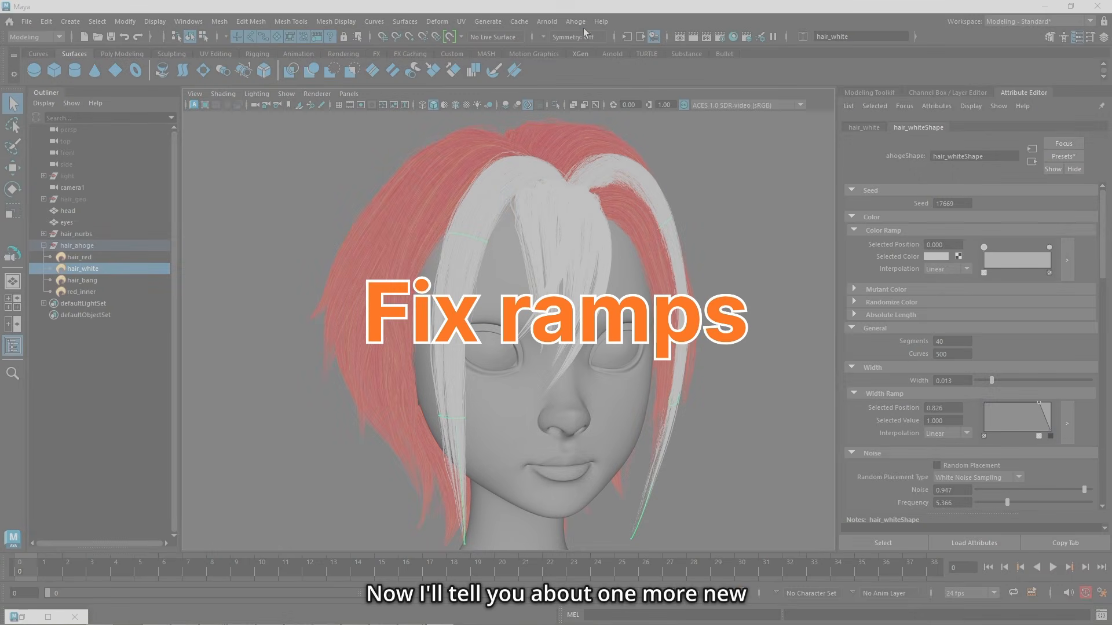
Step: Locate the Ahoge Fix Ramps debugging command and look over the ramp attributes of hair_white
click(576, 21)
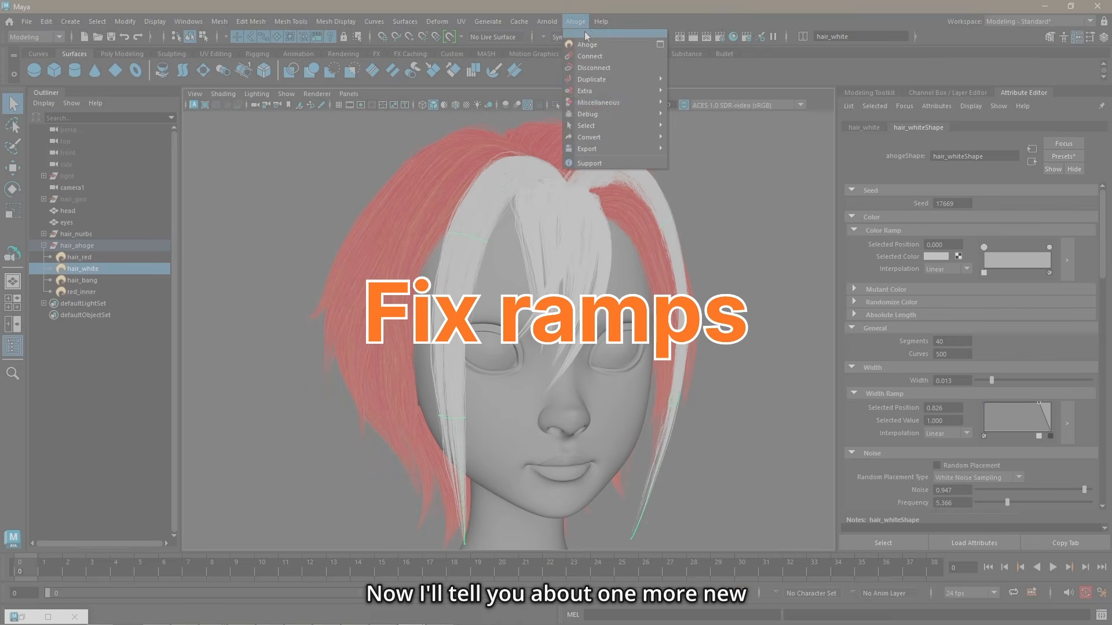
mouse_move(602, 114)
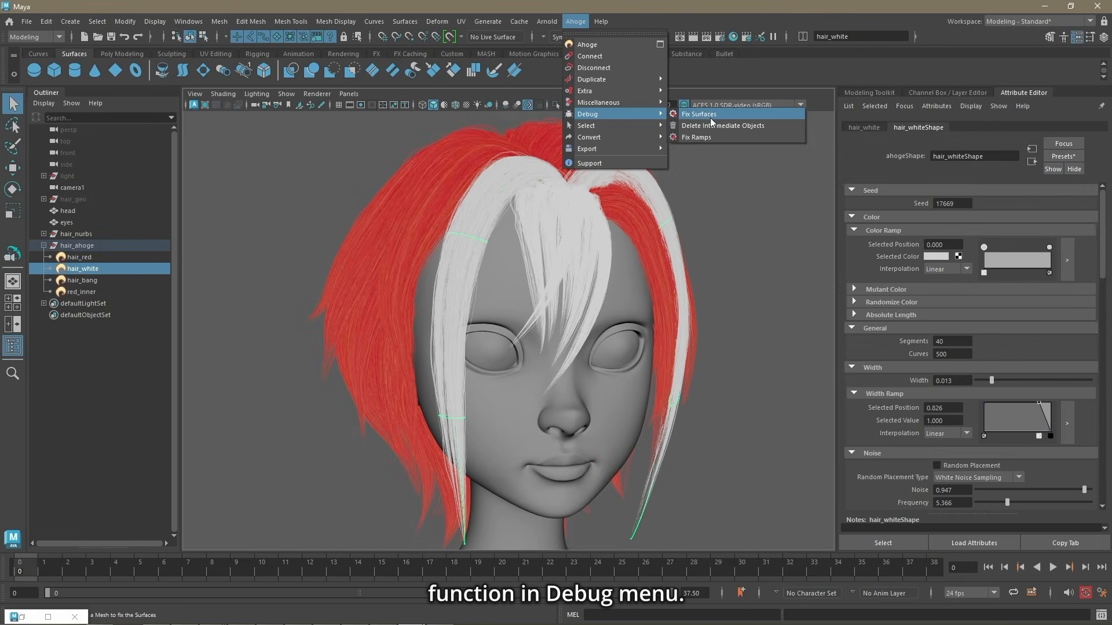
click(701, 140)
scroll(918, 387, down, 4)
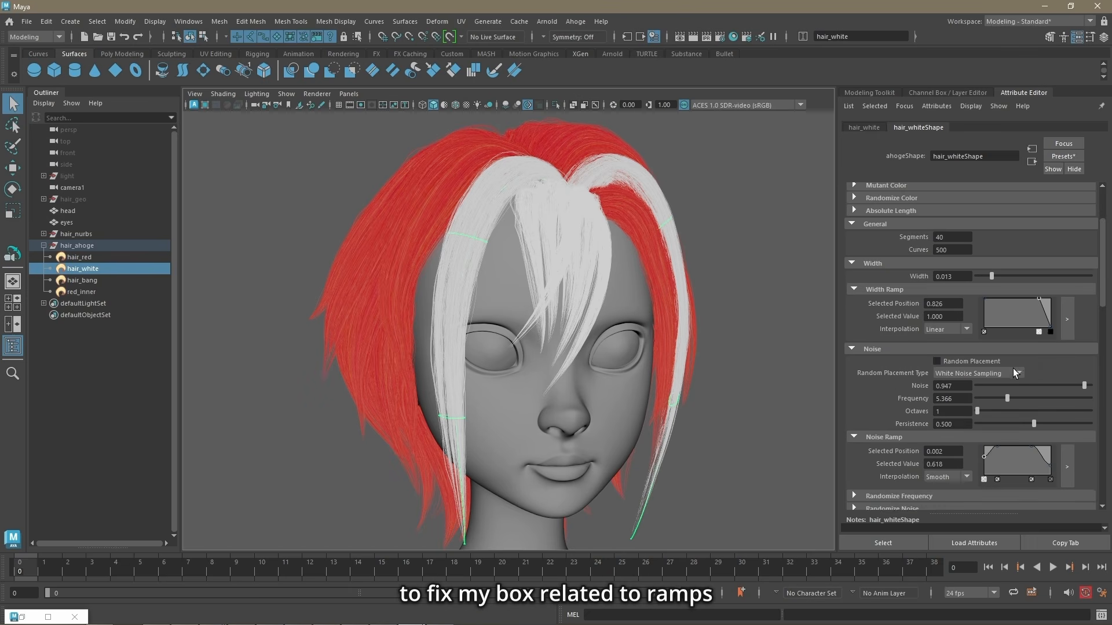
scroll(1014, 461, up, 3)
scroll(1015, 461, up, 1)
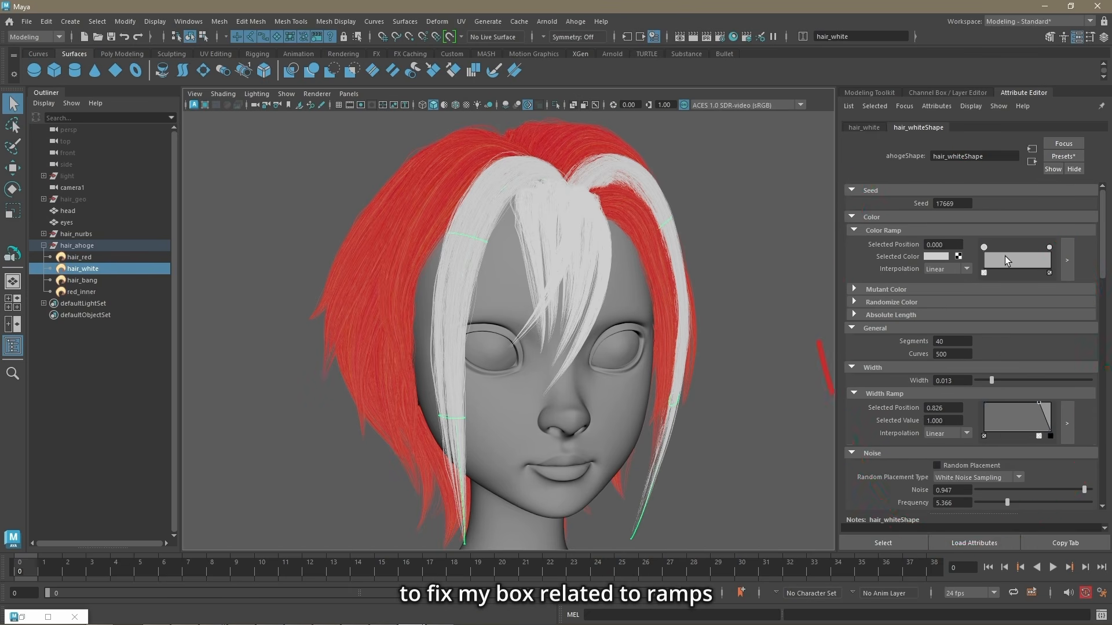
Step: Move hair_white's first Color Ramp point inward to about 0.096 and rework its Noise Ramp with a point at about 0.322
drag(989, 246, 992, 252)
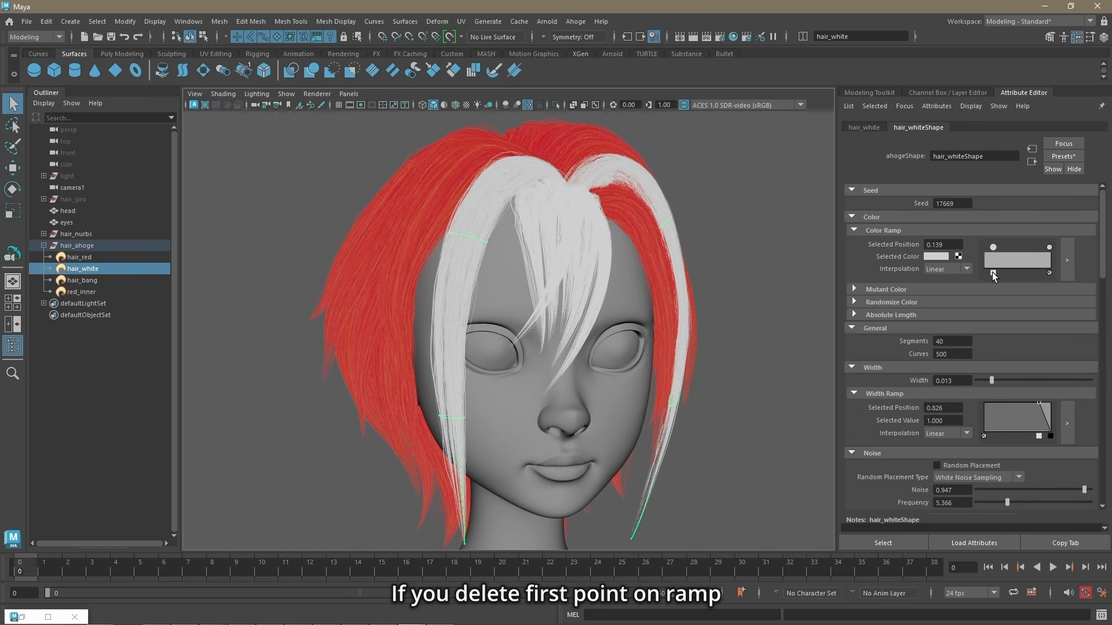
click(993, 272)
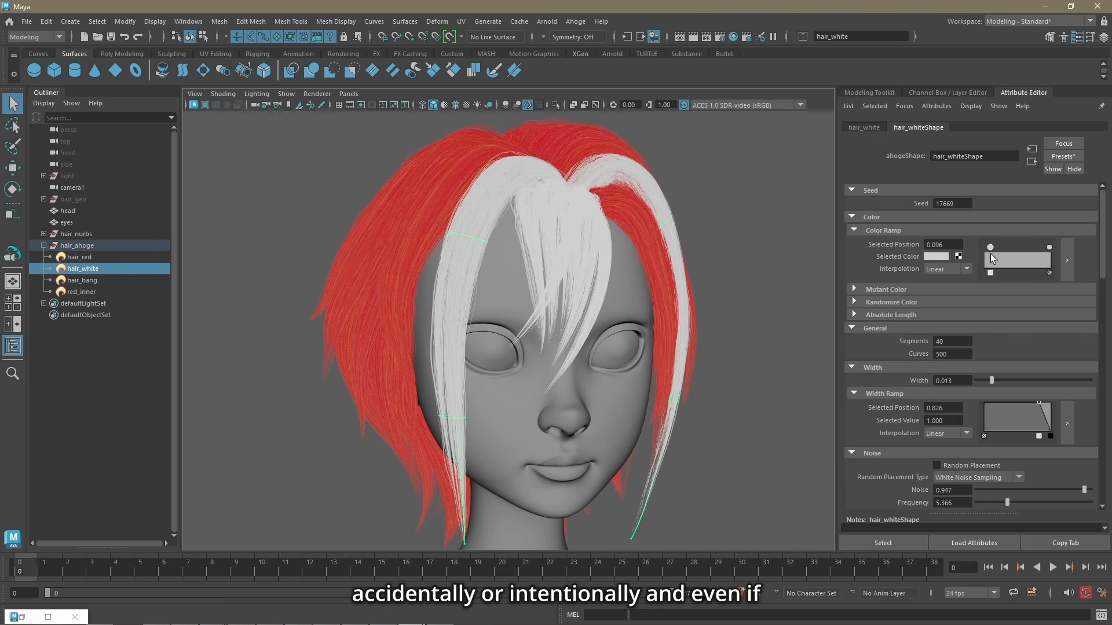
scroll(982, 340, down, 7)
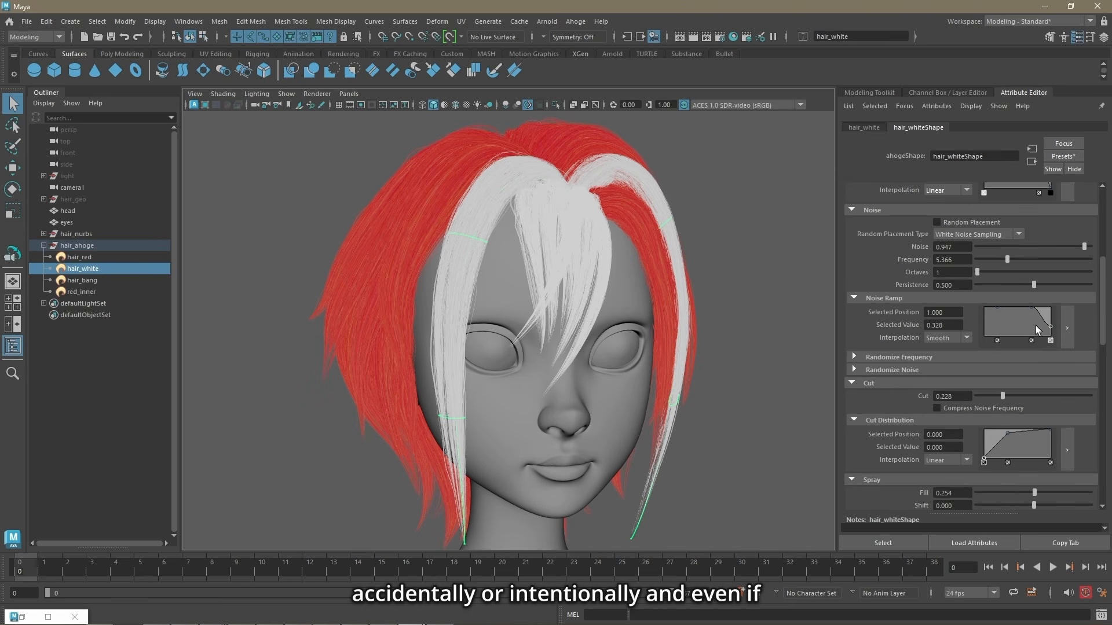
click(1002, 311)
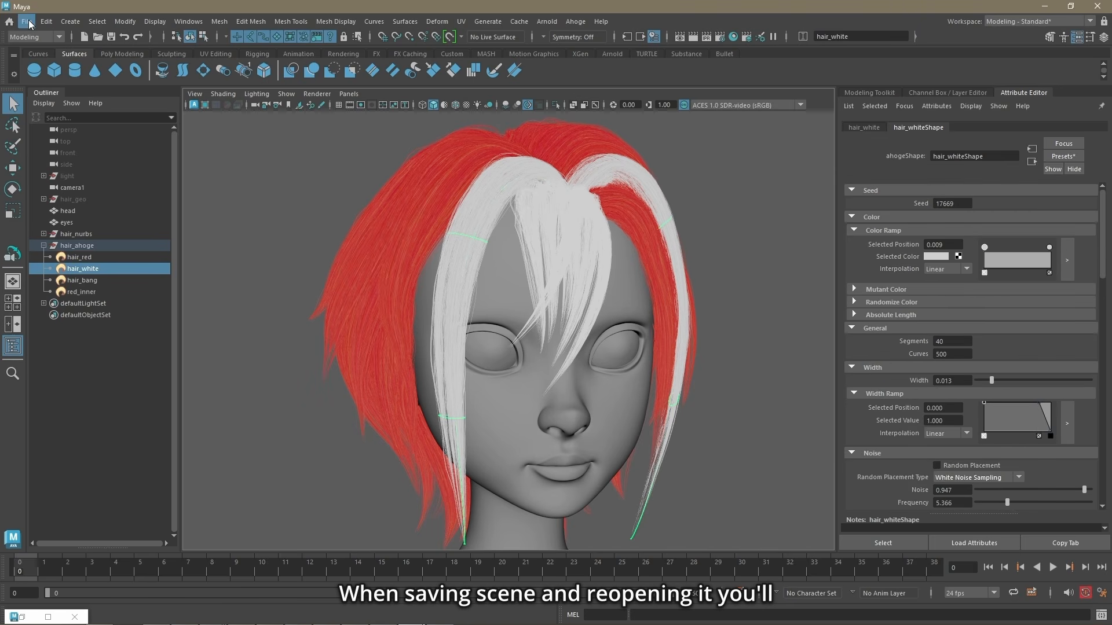
Step: Save the scene and reopen it from the recent files
click(27, 21)
click(55, 71)
click(26, 21)
mouse_move(75, 360)
click(277, 360)
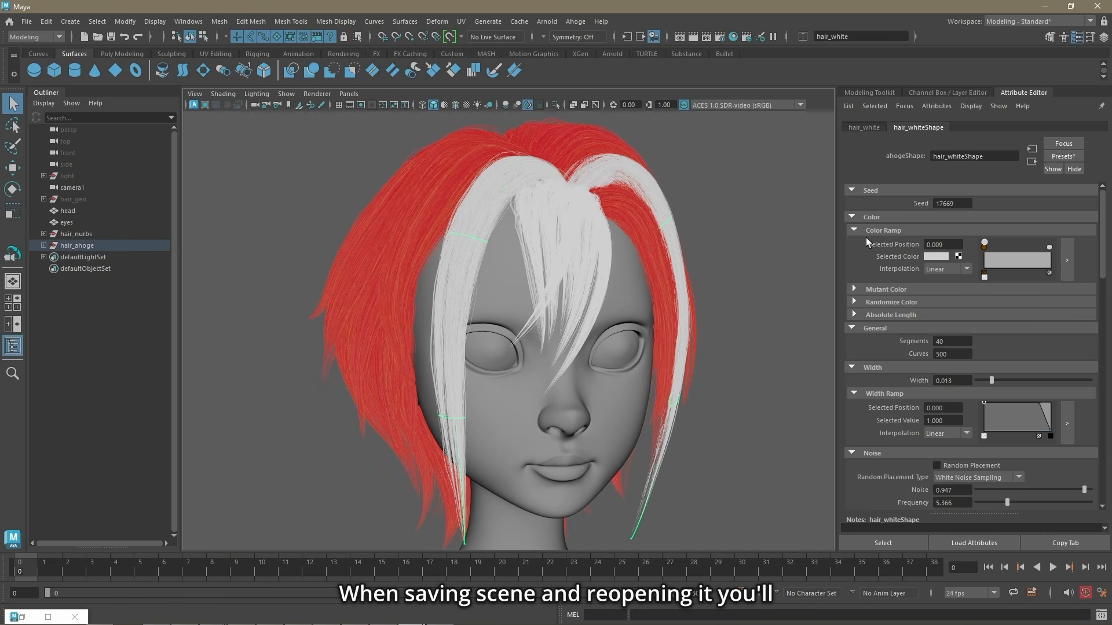
Step: Enlarge hair_white's Color Ramp and move its white point to about 0.131 to inspect the start of the ramp
click(1067, 260)
drag(620, 426, 751, 264)
click(606, 313)
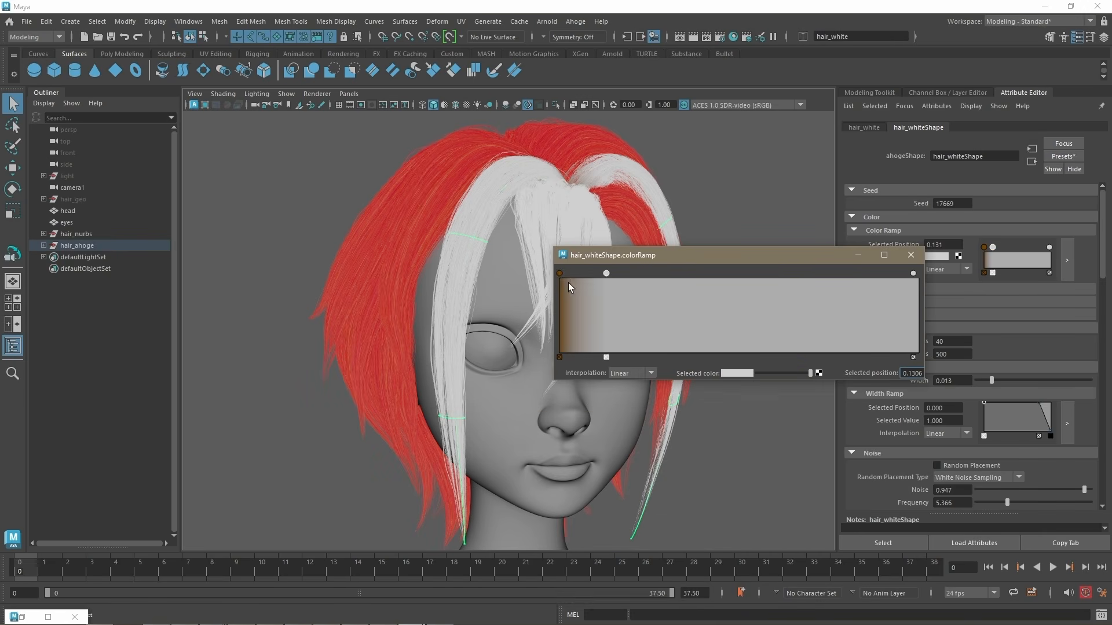
click(911, 255)
Step: Enlarge hair_white's Noise Ramp and shift a point near its start to inspect the points there
scroll(930, 234, down, 7)
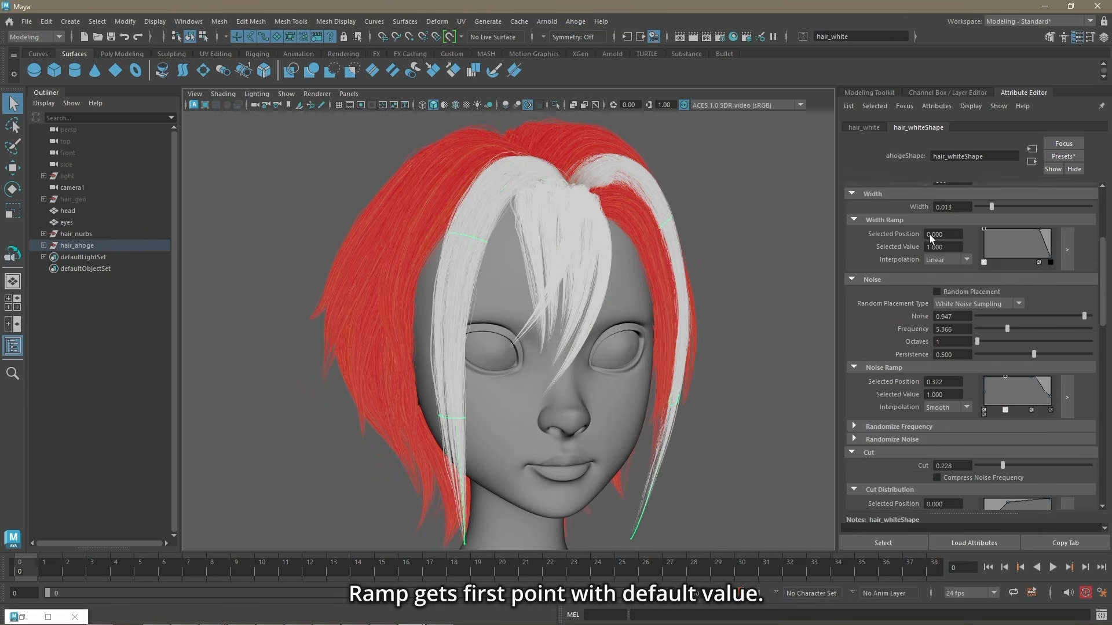
click(1067, 328)
drag(770, 384, 781, 336)
click(650, 345)
drag(649, 346, 668, 346)
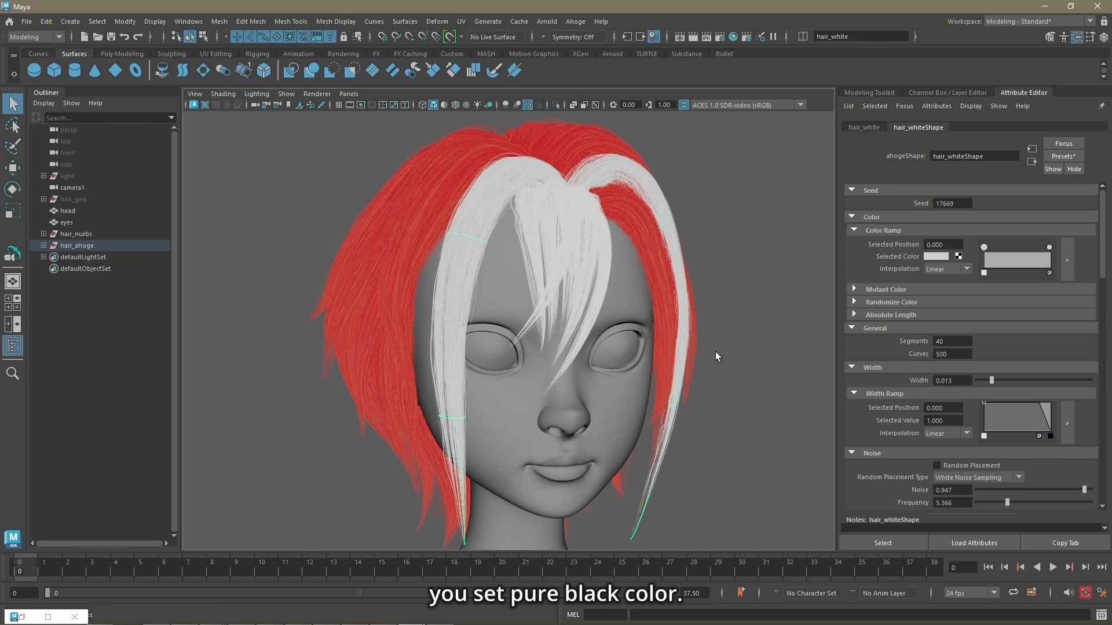
Step: Try pure black with a V of 0.000 as the starting color of hair_white's Color Ramp, and undo it
click(932, 256)
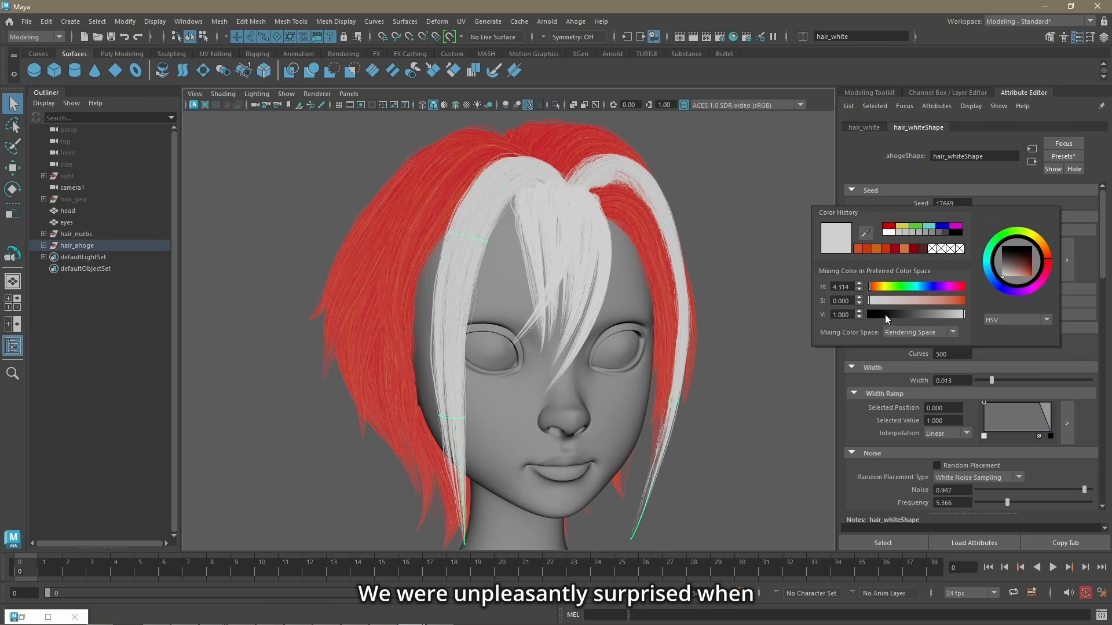
drag(885, 315, 867, 317)
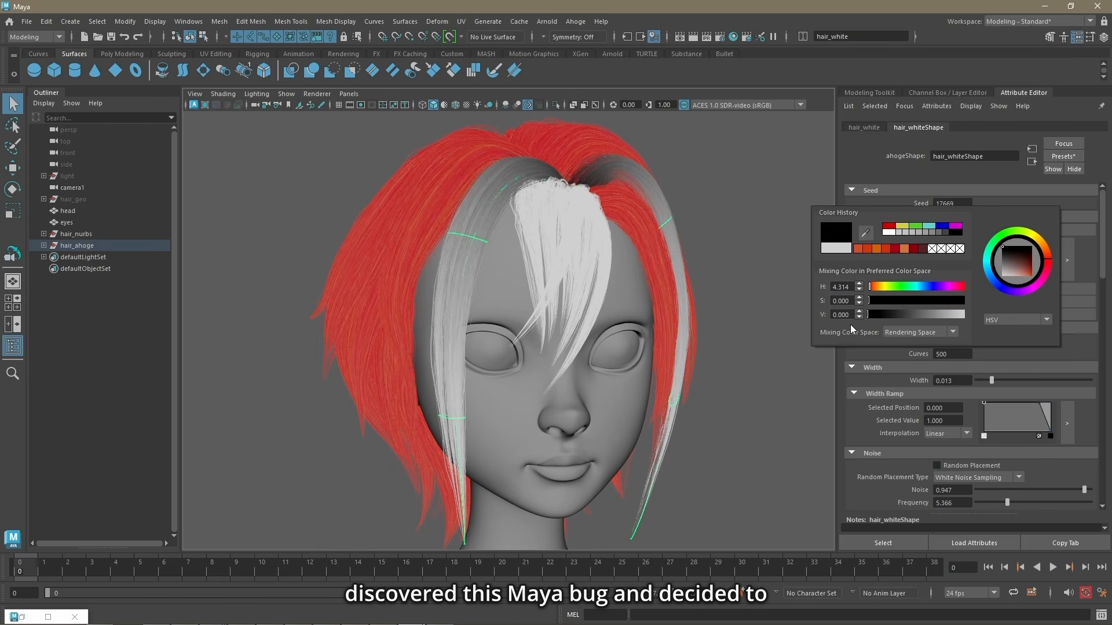
key(ctrl+z)
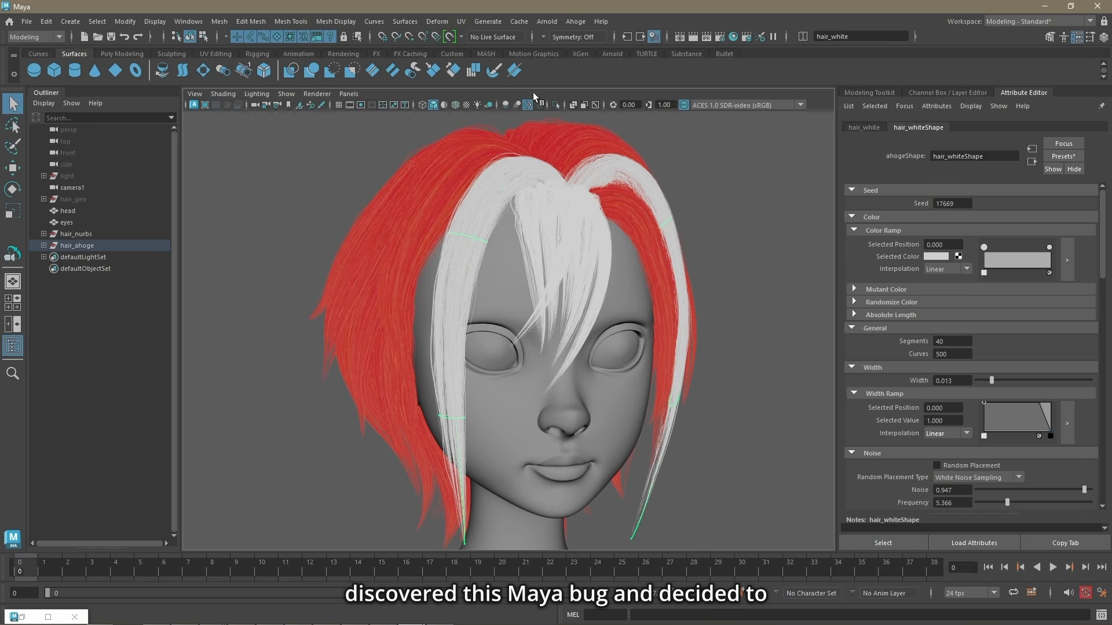
Step: Run the Ahoge Fix Ramps command on hair_white
click(577, 22)
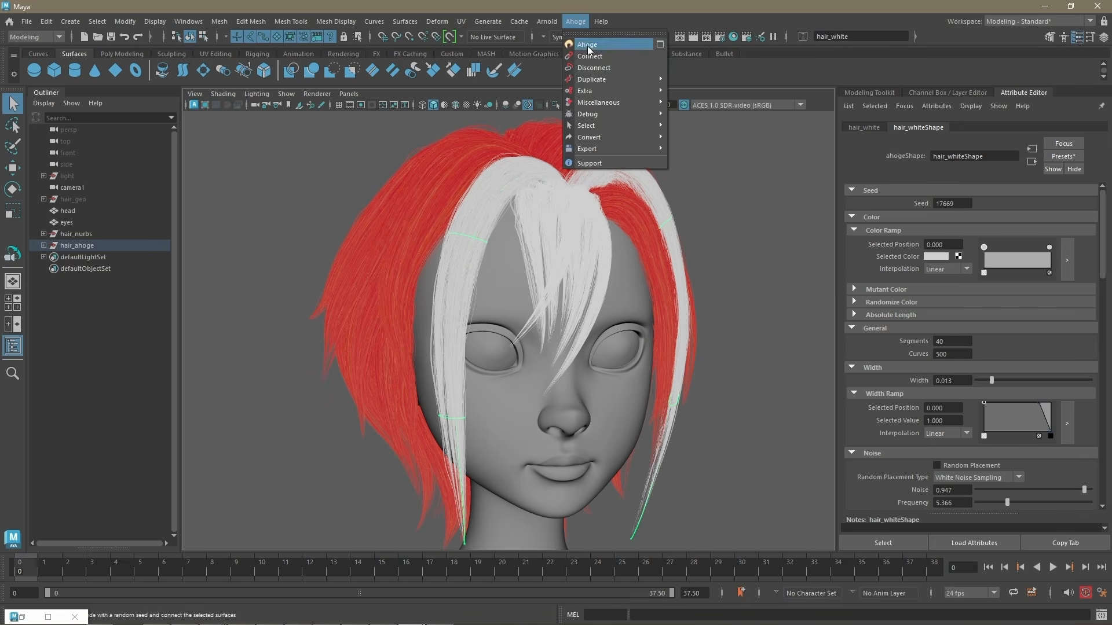
mouse_move(595, 118)
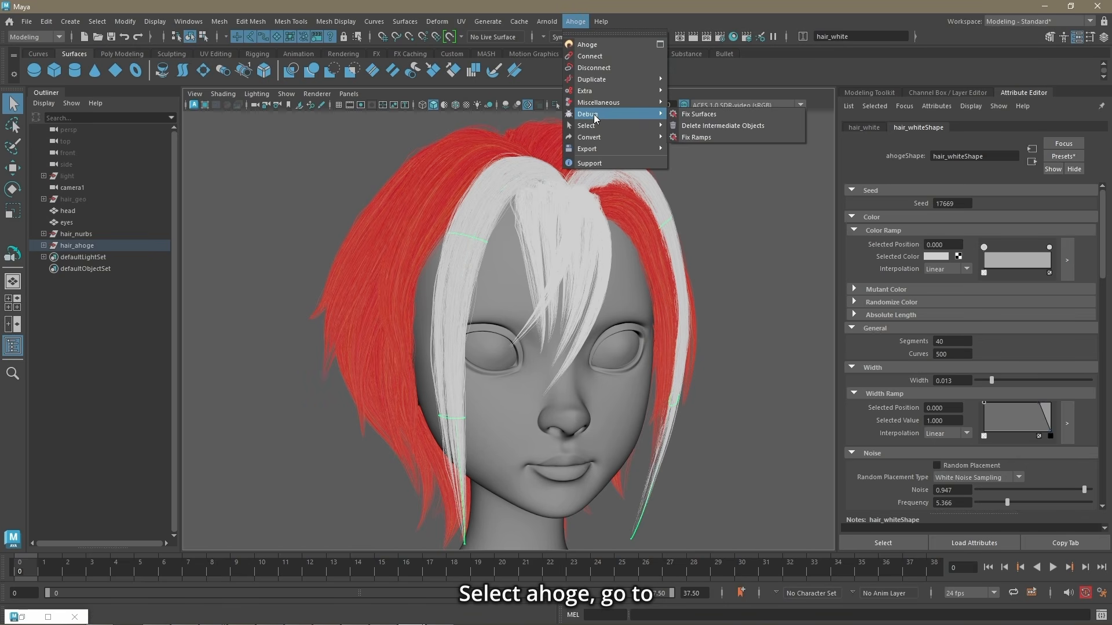
click(717, 137)
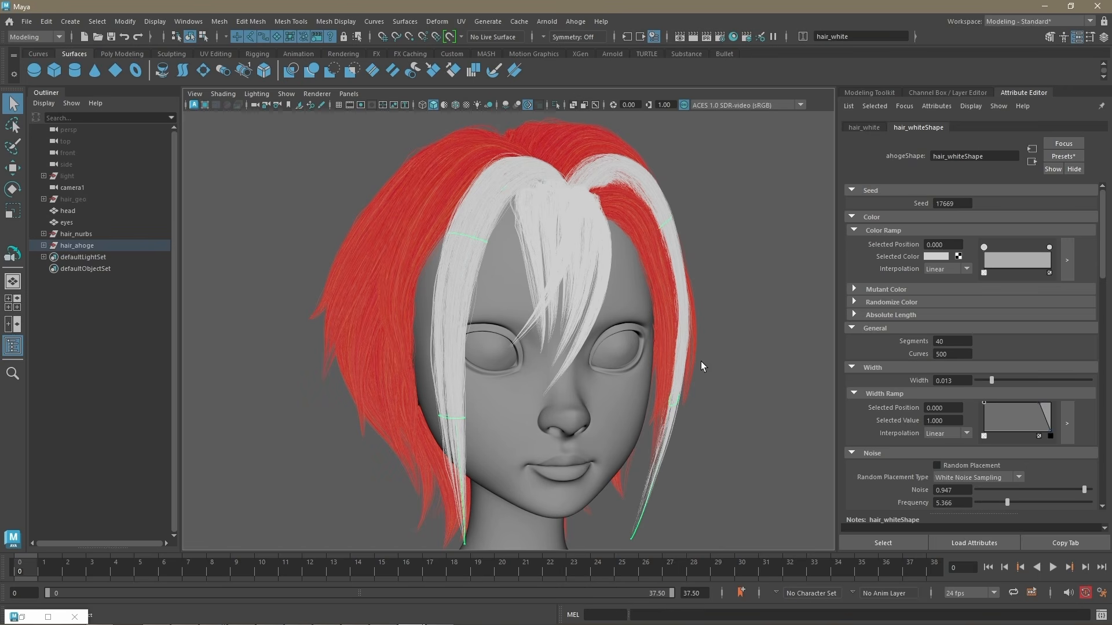
Step: Save the scene, reload AstridHead.mb, and check the Width, Noise and Cut ramps of hair_white
click(27, 22)
click(55, 71)
click(27, 22)
mouse_move(162, 360)
click(308, 361)
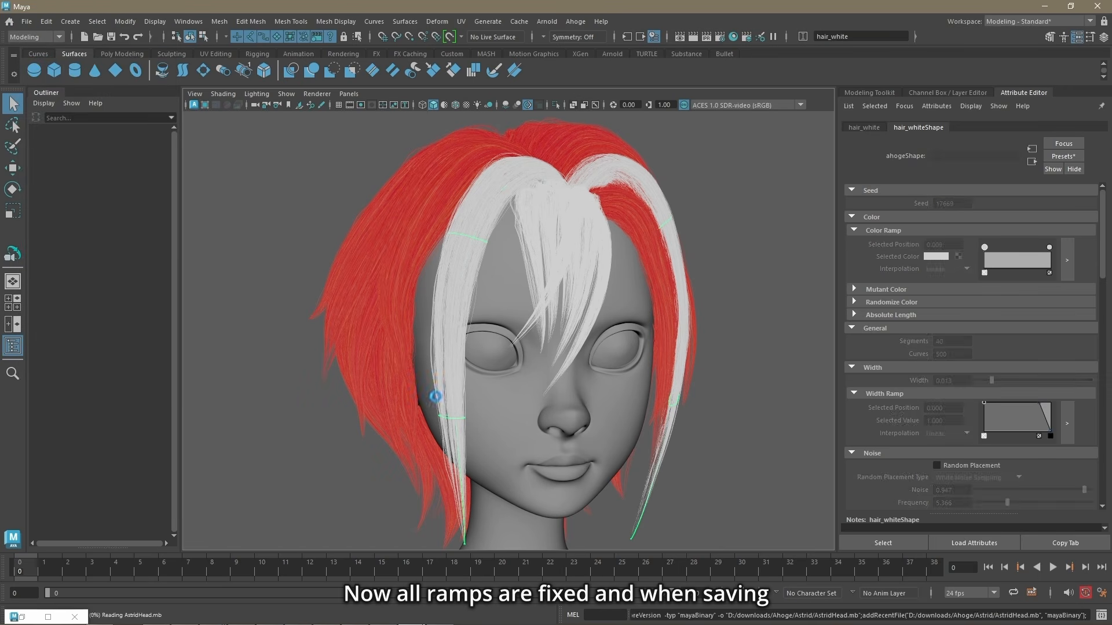
scroll(1014, 356, down, 5)
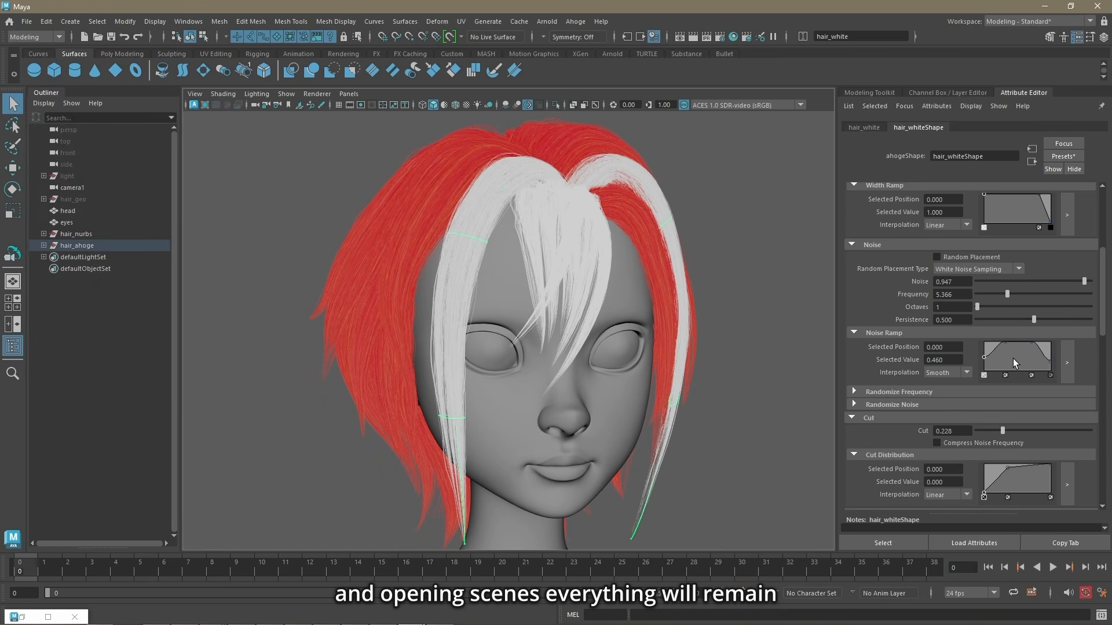
scroll(1063, 352, up, 5)
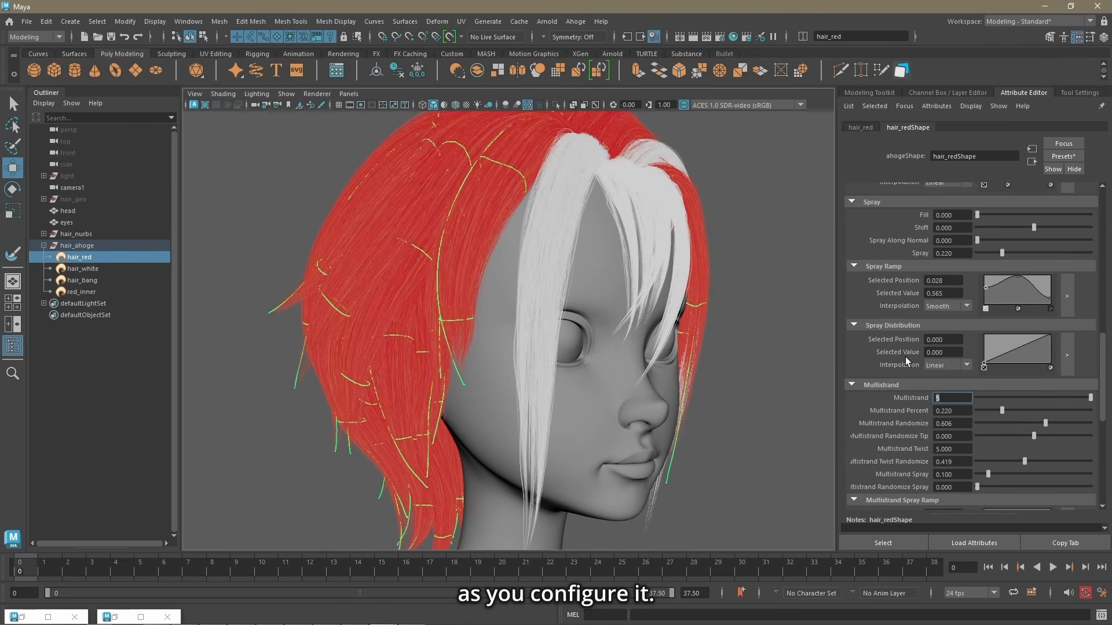
Step: Set hair_red's Multistrand to 10 and Multistrand Percent to about 0.134, and adjust its Multistrand Spray Ramp
text(10)
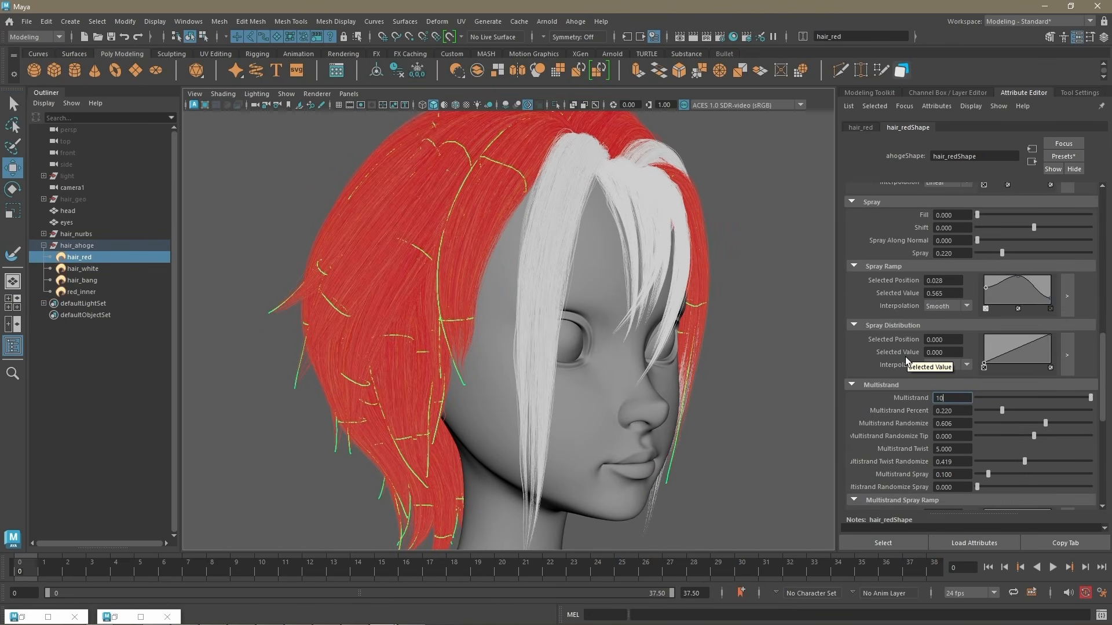
key(Return)
drag(1002, 410, 993, 412)
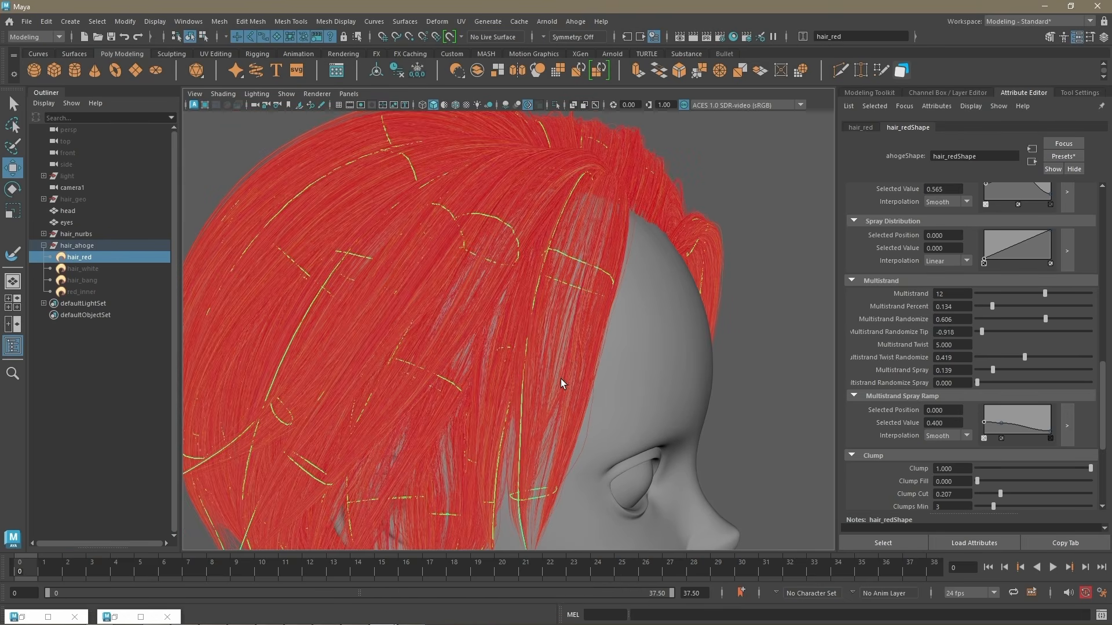
click(1003, 414)
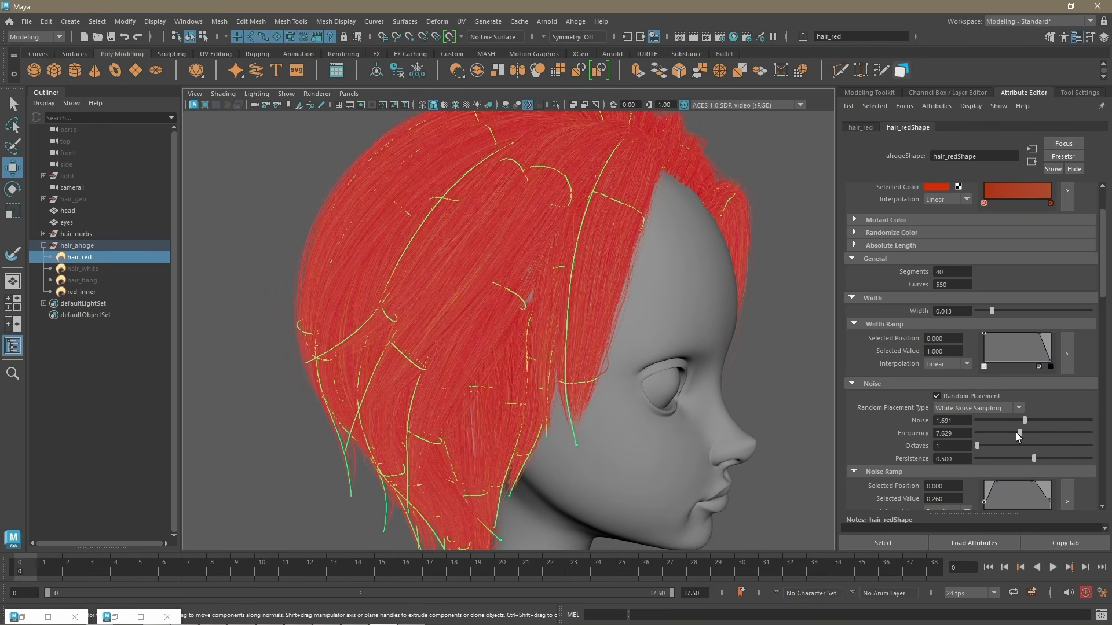
Step: Set hair_red's Noise to about 0.802 and its Randomize Noise to 1.000
scroll(1030, 423, down, 3)
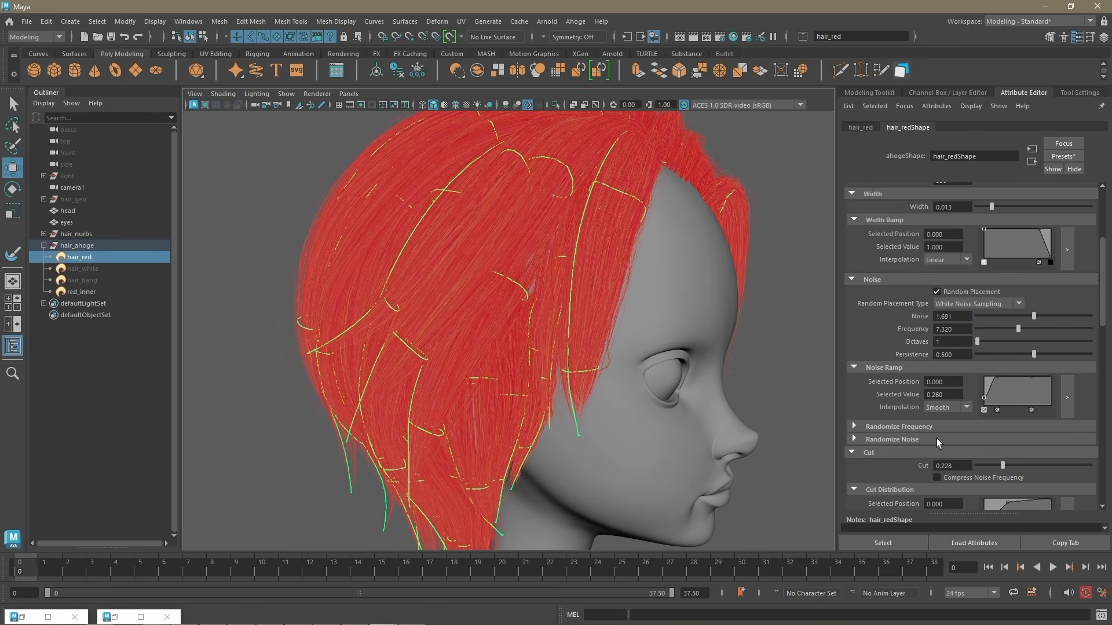
click(936, 439)
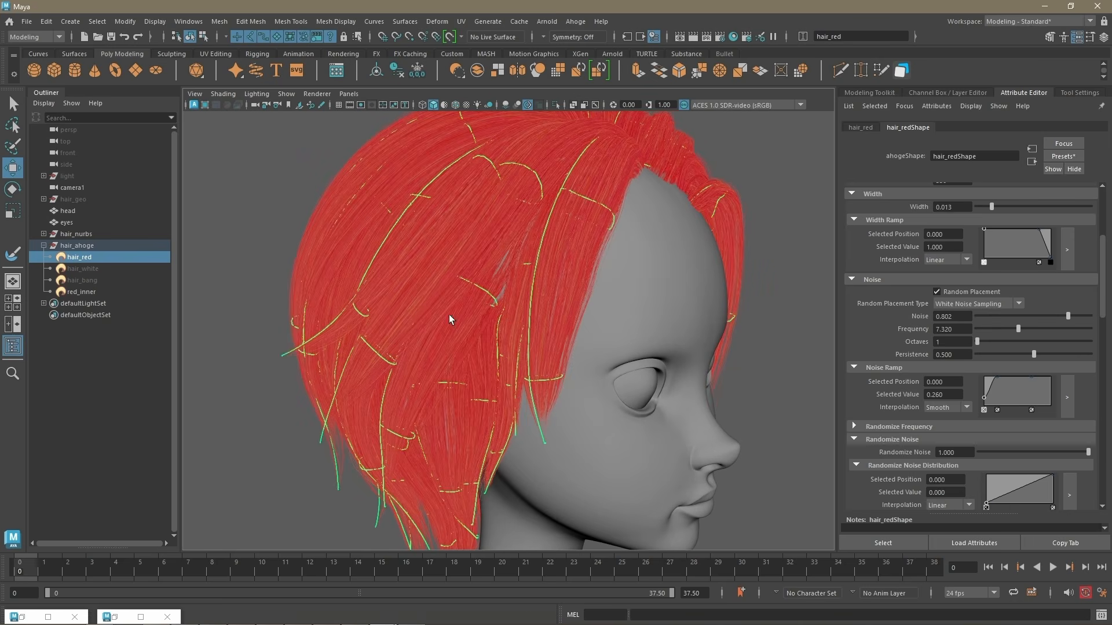
Step: Set hair_red's Randomize Frequency Min to about -6.989 and Randomize Frequency Max to about 7.419
scroll(600, 279, up, 4)
click(886, 427)
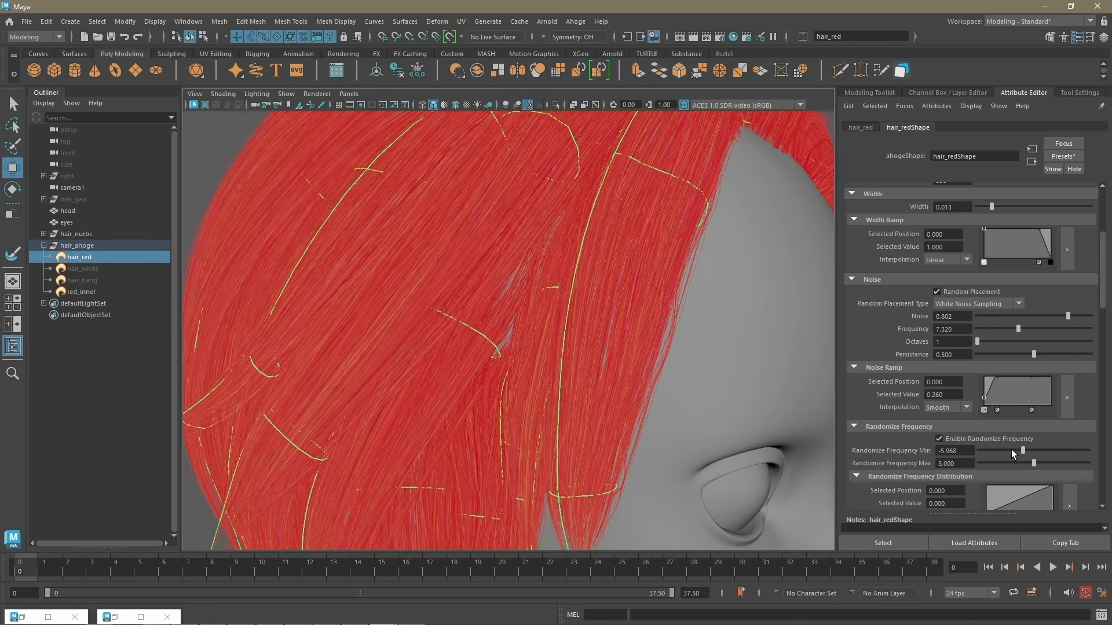
drag(1012, 449, 1060, 463)
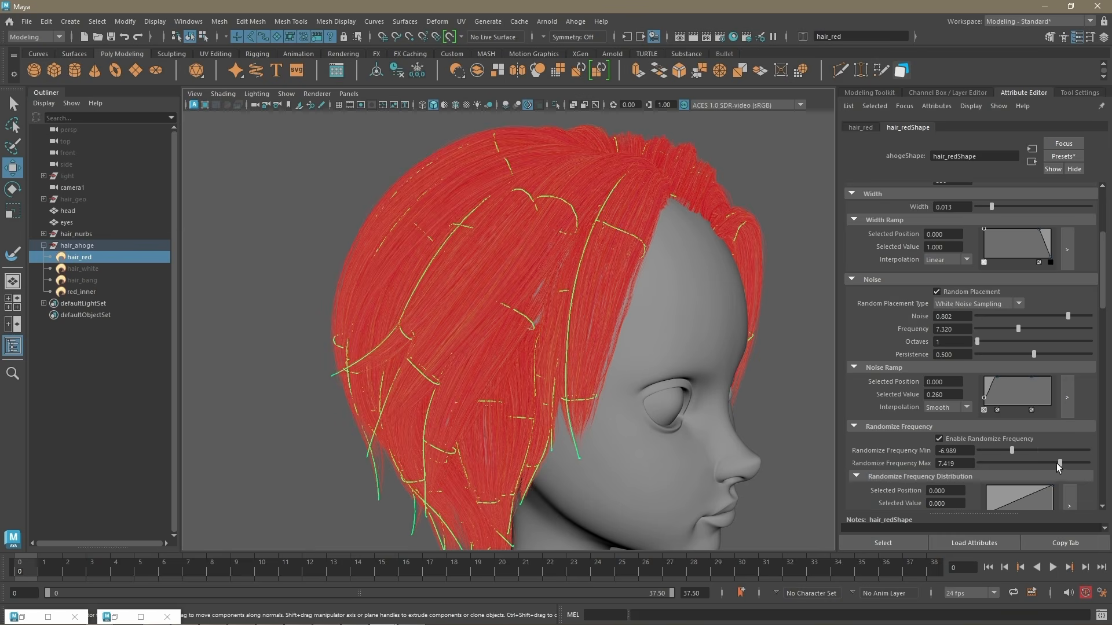
alt+right_drag(540, 265, 633, 273)
scroll(501, 345, down, 3)
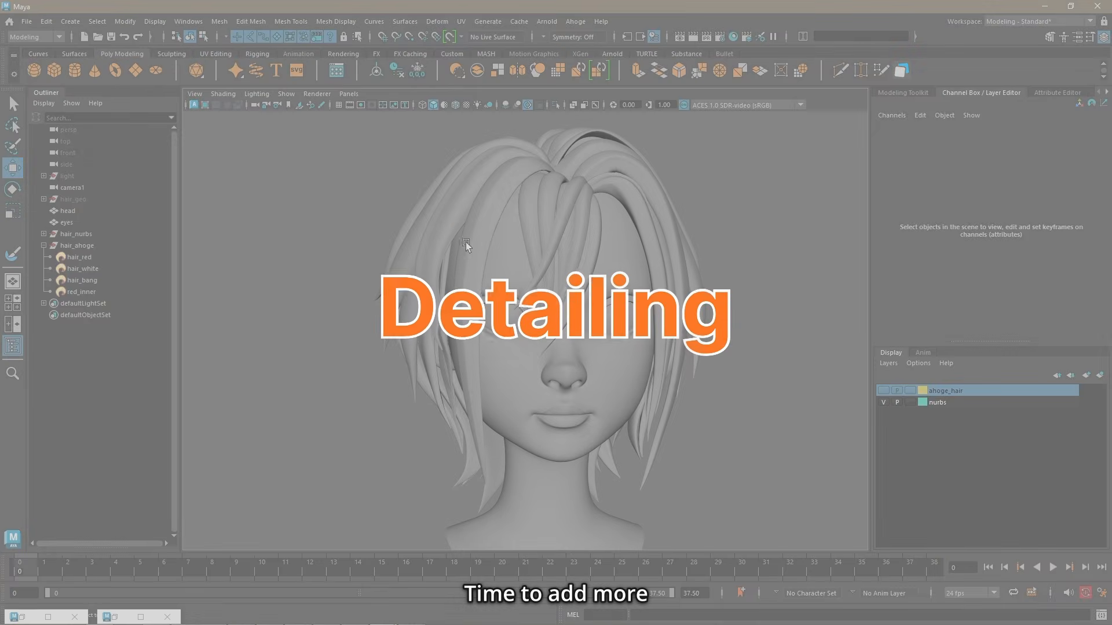
Step: Select the middle lengthwise isoparm of the long front NURBS strand beside the face and duplicate it as a surface curve
click(466, 242)
alt+drag(465, 242, 477, 247)
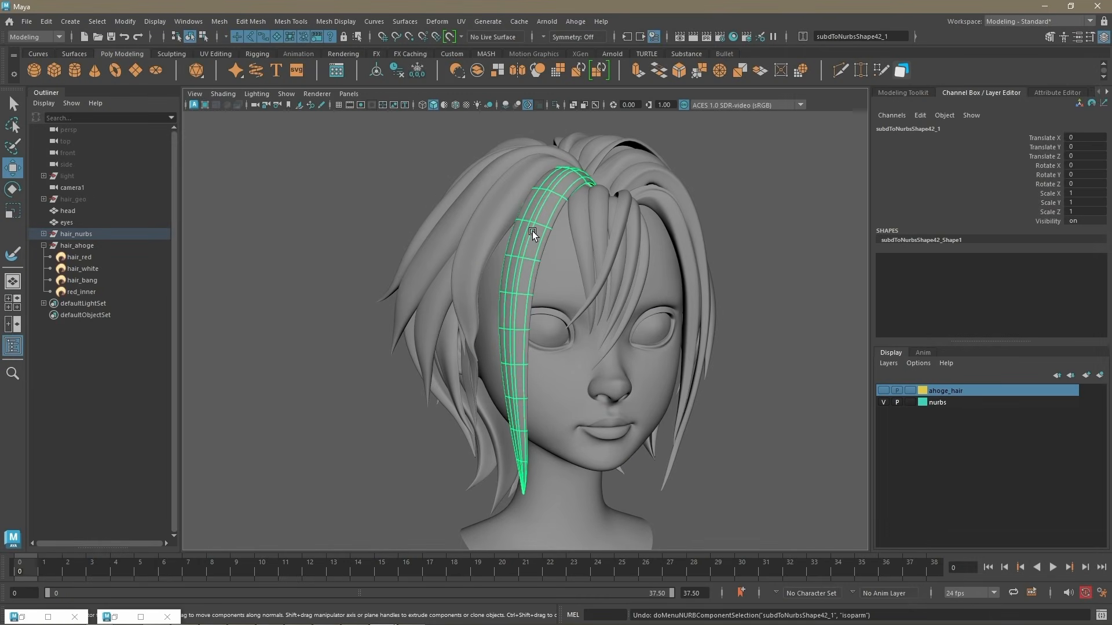
right_click(533, 231)
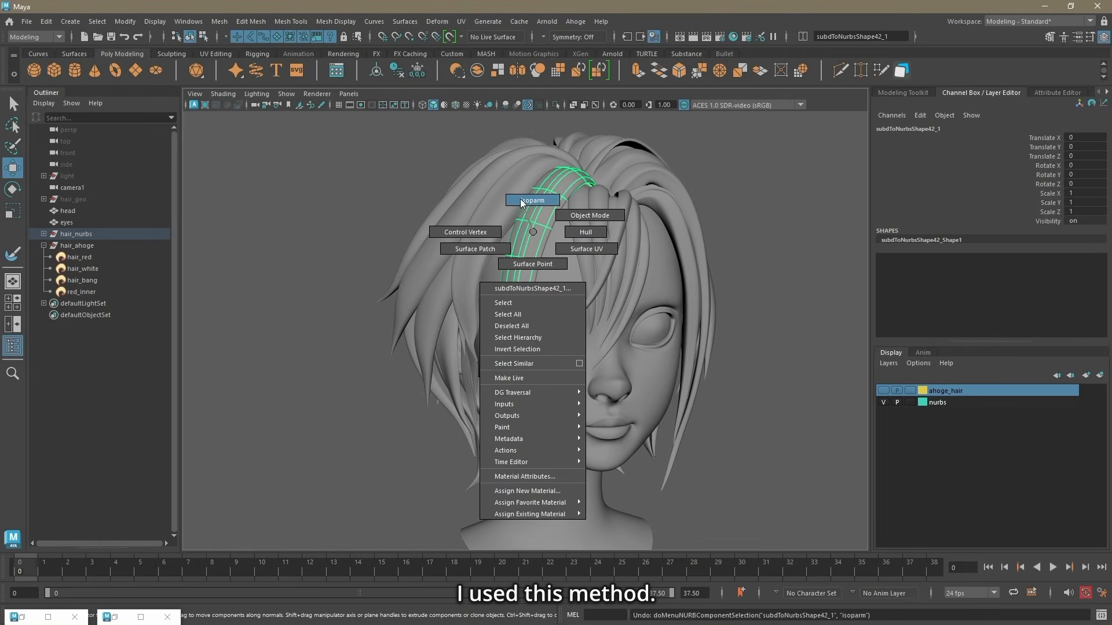
click(521, 201)
click(541, 205)
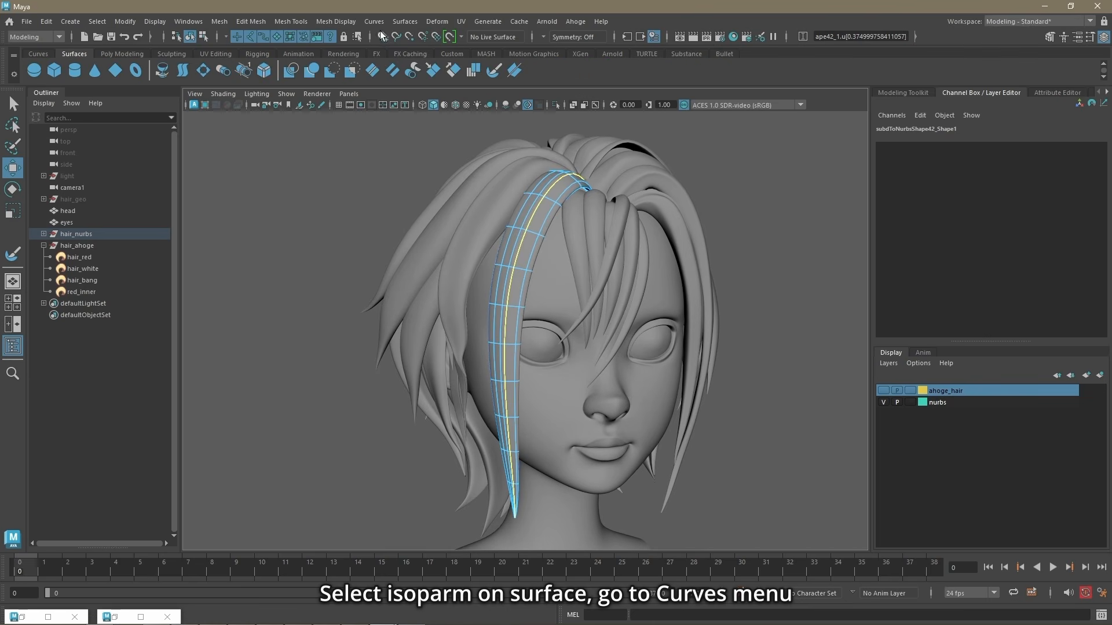
click(373, 22)
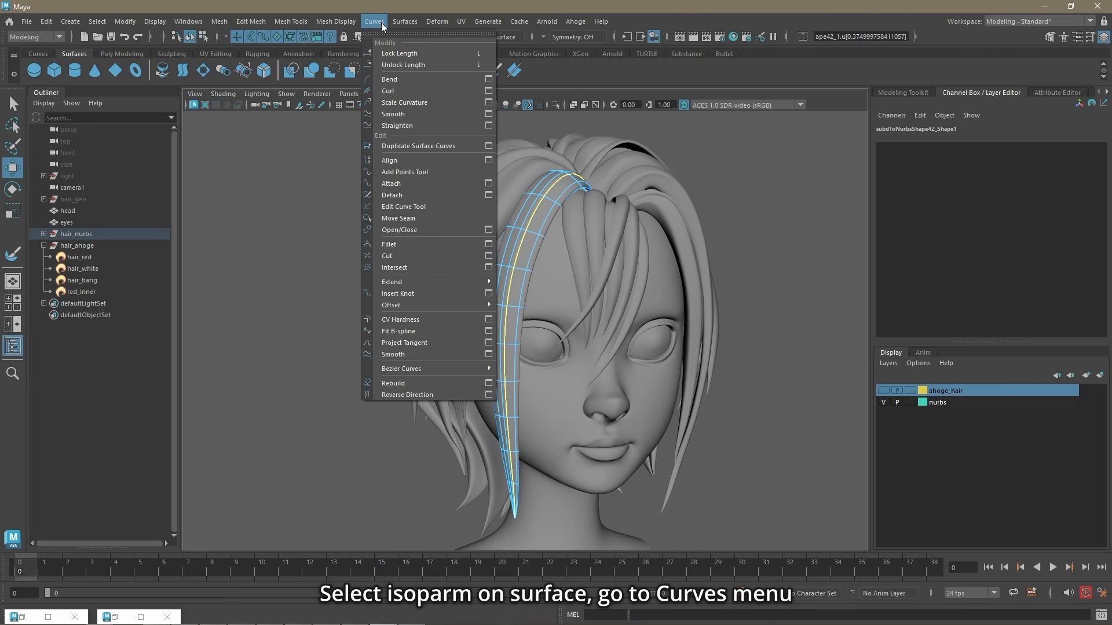
click(418, 145)
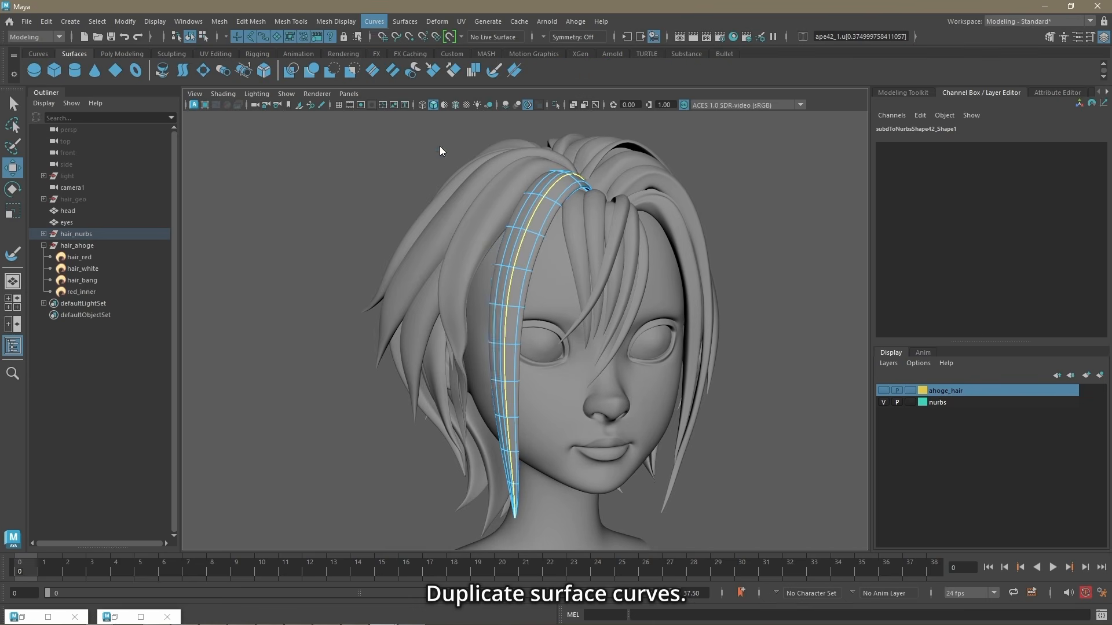
Step: Duplicate surface curves from the lengthwise isoparms of other strands around the head and in the bangs, up to duplicatedCurve20
alt+drag(832, 373, 541, 254)
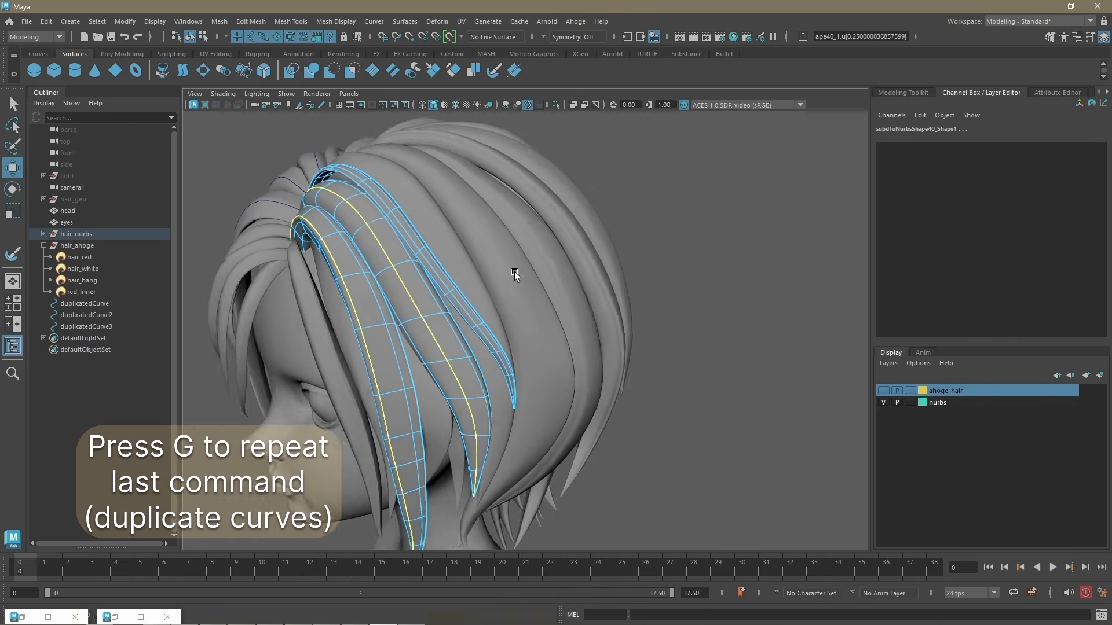
alt+drag(514, 272, 554, 190)
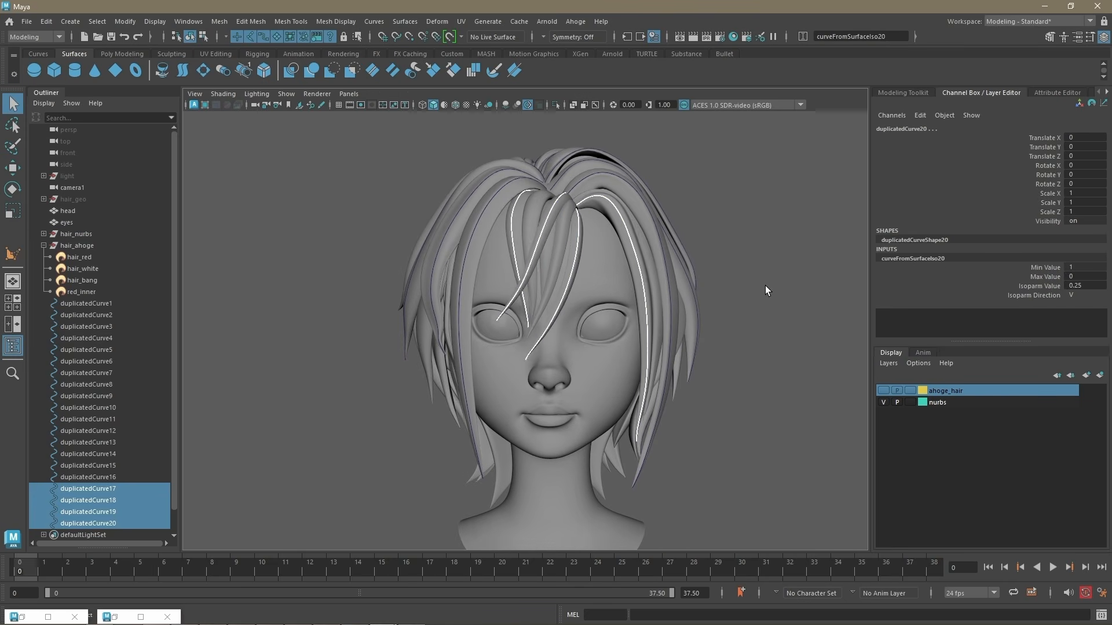
click(765, 287)
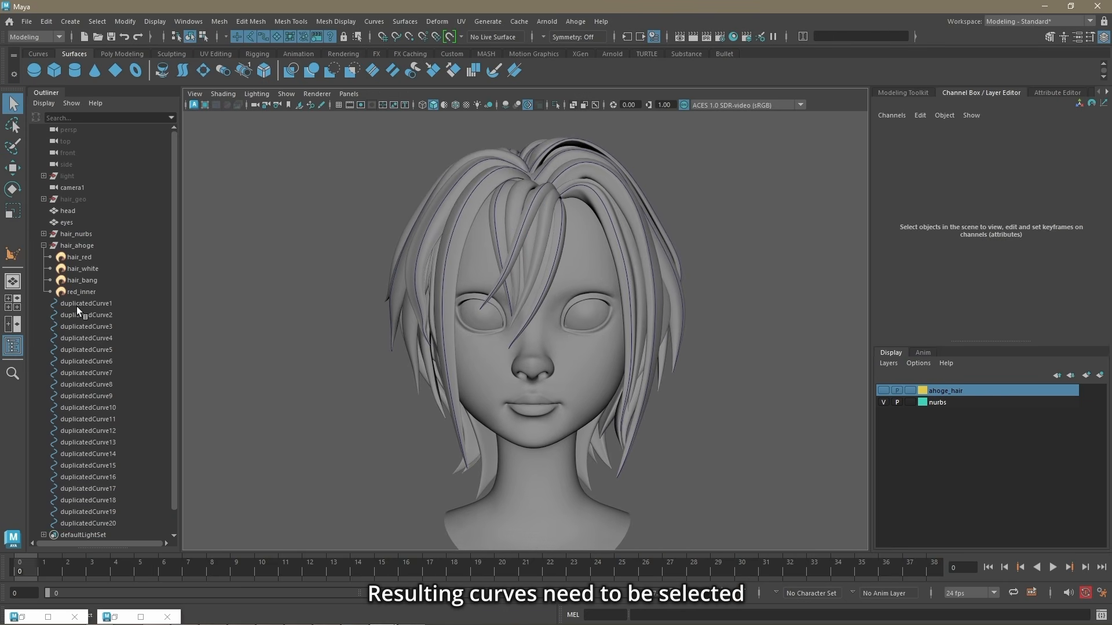
Step: Create Nurbopus surfaces from duplicatedCurve1 through duplicatedCurve20 together with the head, and isolate them in the viewport
click(86, 280)
shift+click(88, 500)
ctrl+click(68, 187)
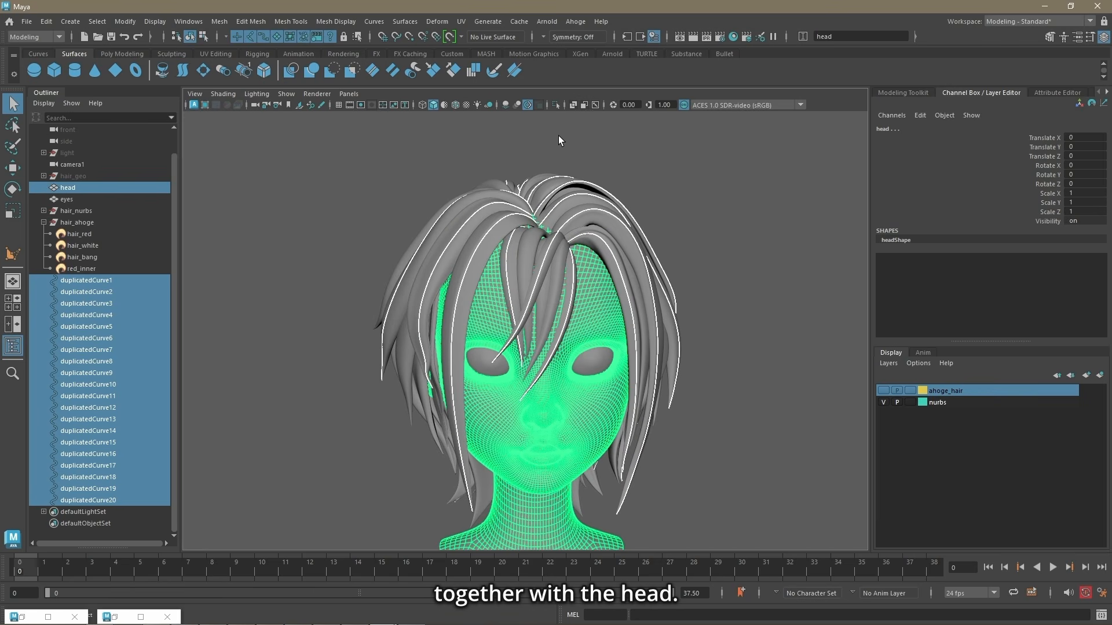
click(576, 21)
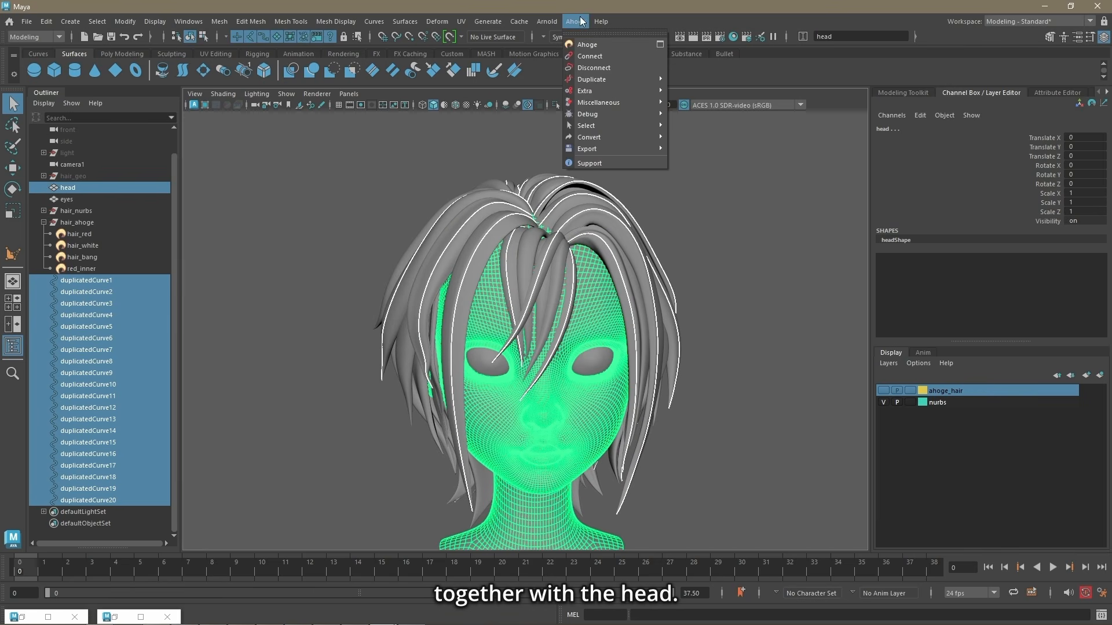
mouse_move(608, 93)
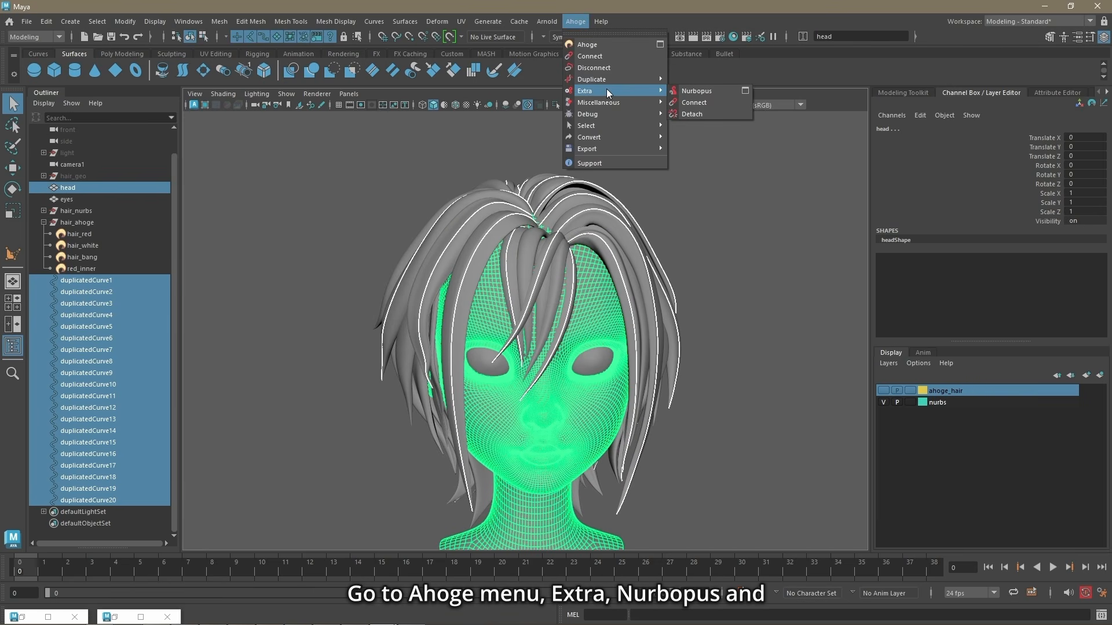
click(715, 90)
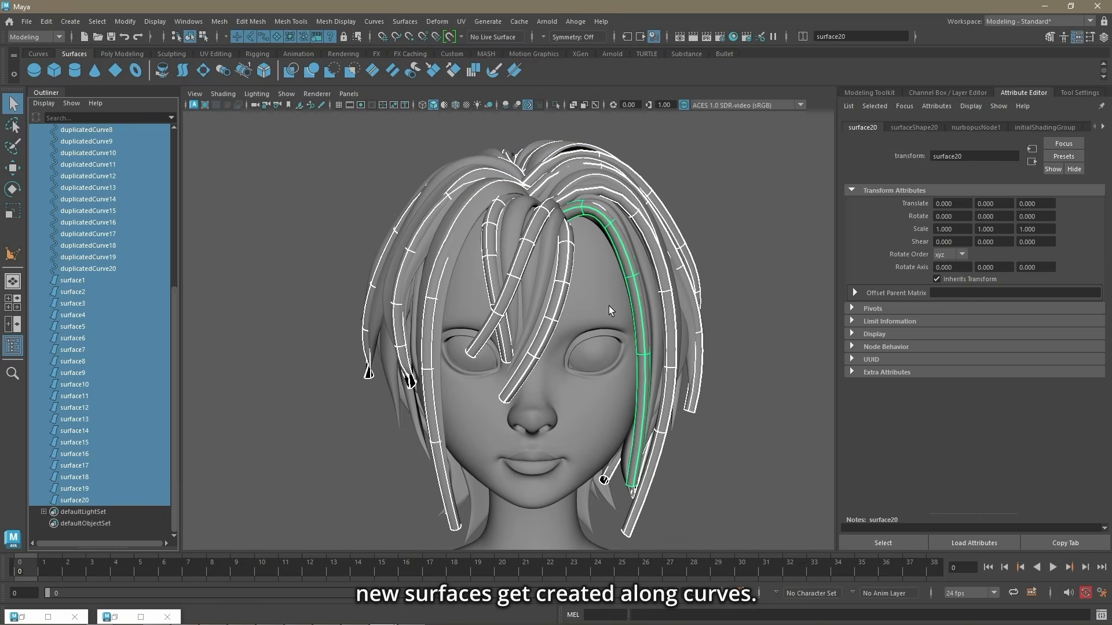
shift+click(609, 306)
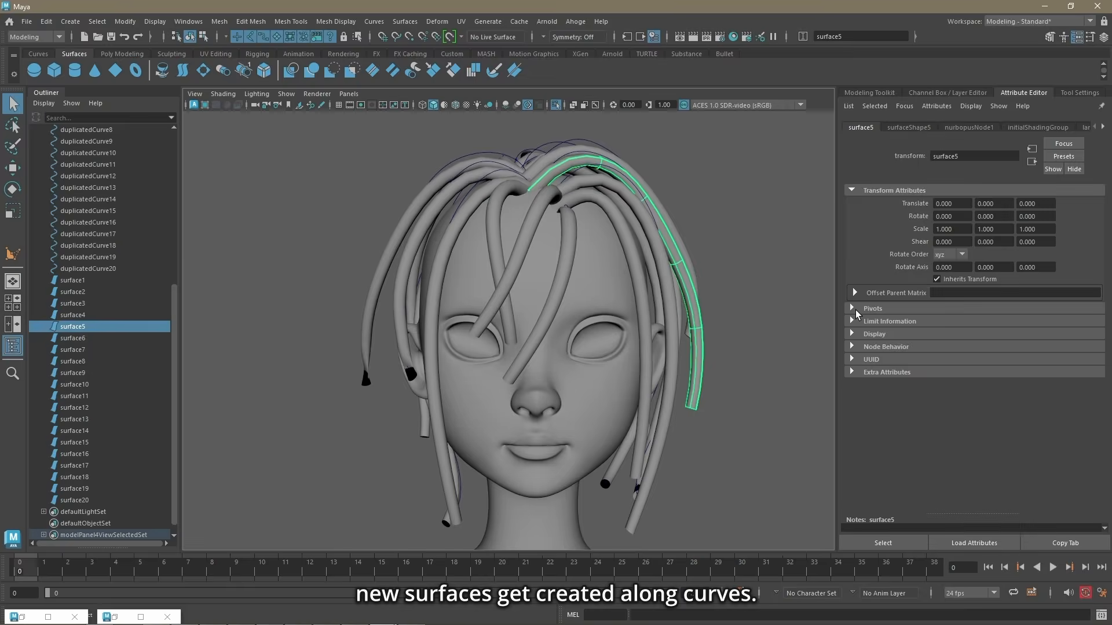
Step: Set nurbopusNode1's Shape to line and enable Use Mesh Normal and Orient so the flat strands follow the head
click(977, 127)
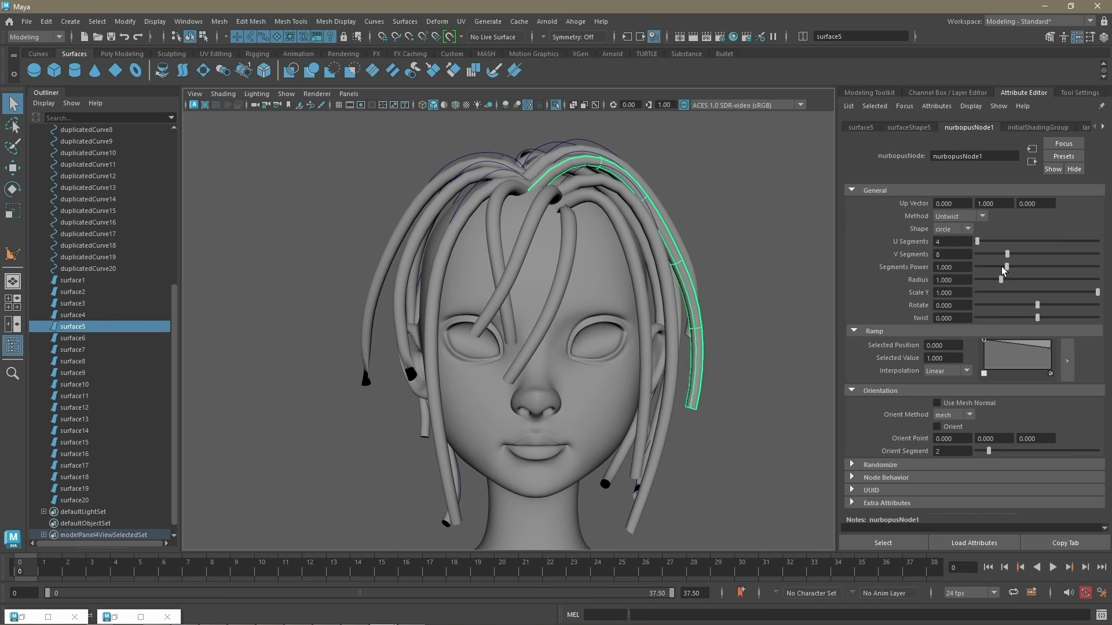
click(966, 230)
click(966, 255)
alt+drag(792, 297, 840, 316)
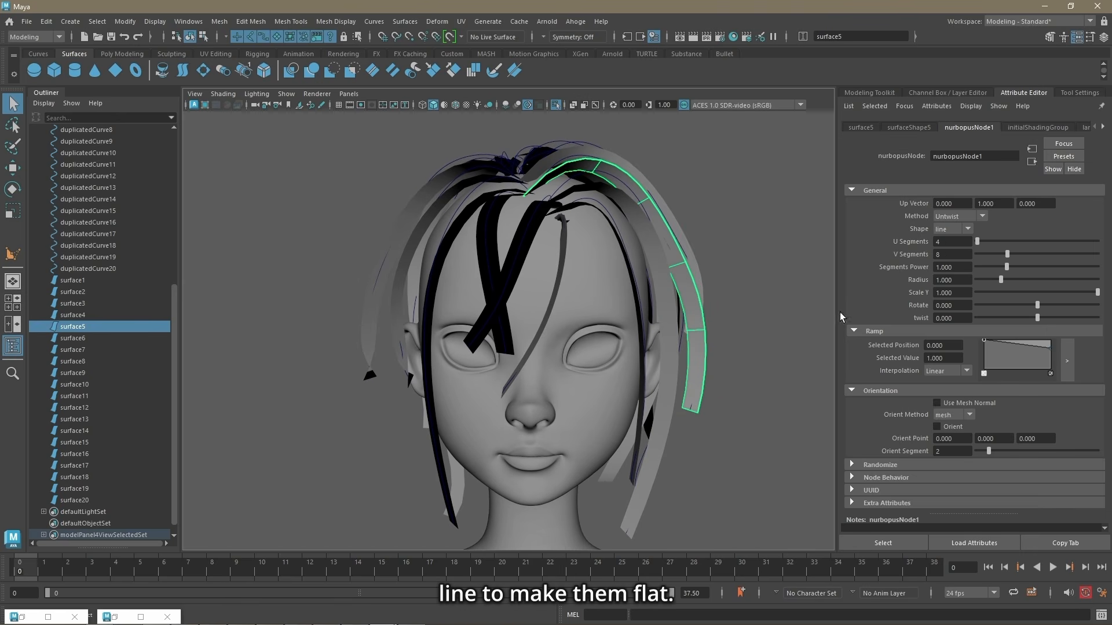
click(936, 403)
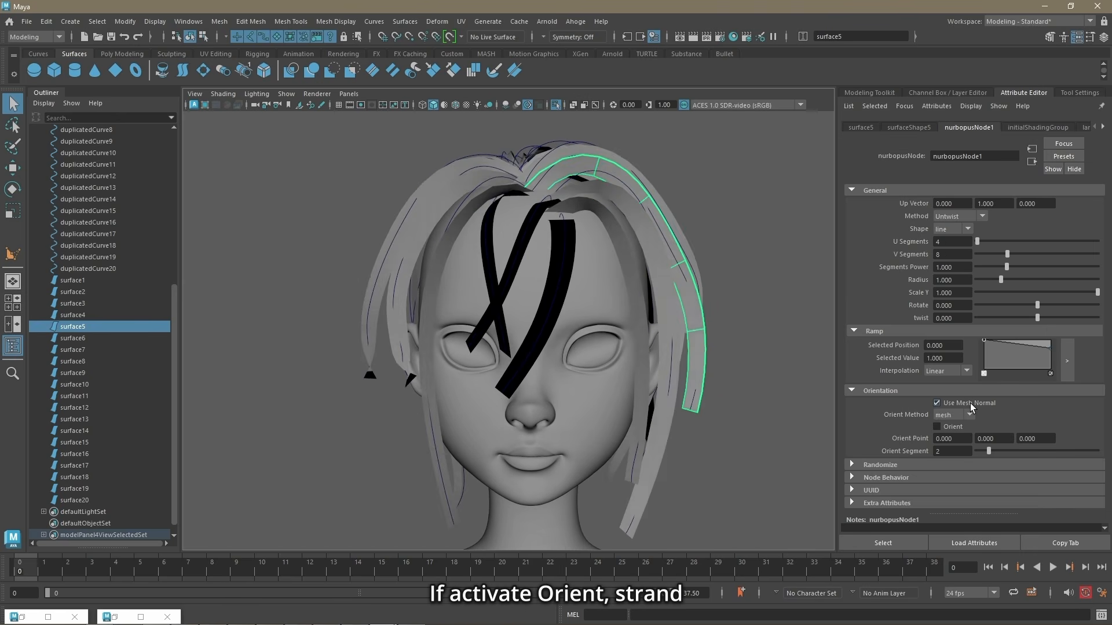
click(950, 427)
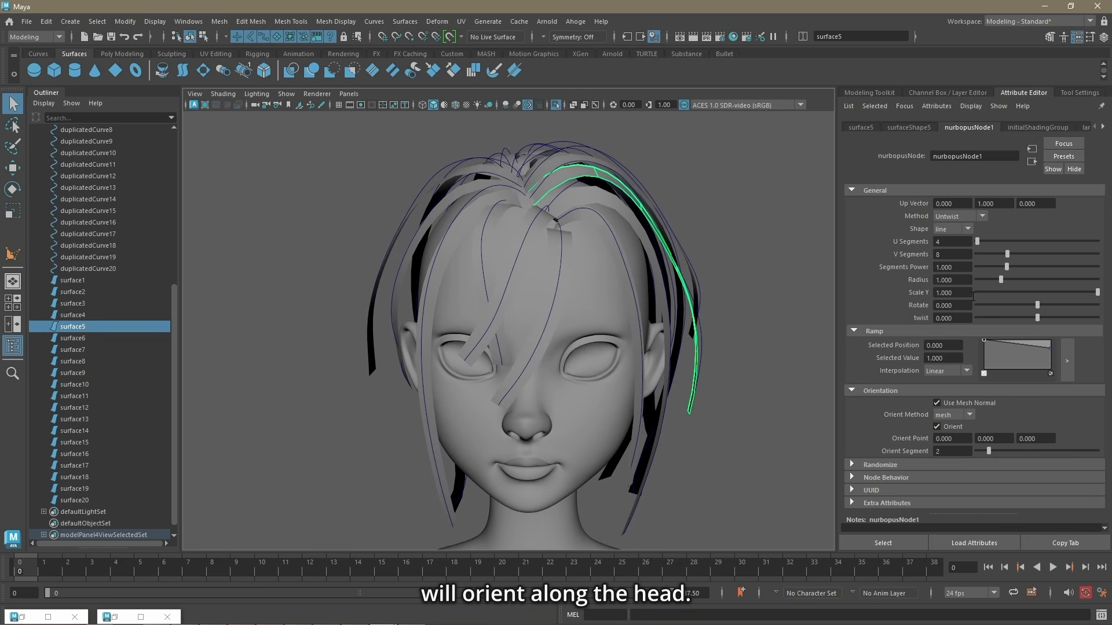
Step: Set nurbopusNode1's V Segments to 17 and Radius to about 0.922, and taper its ramp at both ends with middle points near 0.68
drag(1006, 254, 1072, 251)
click(1063, 356)
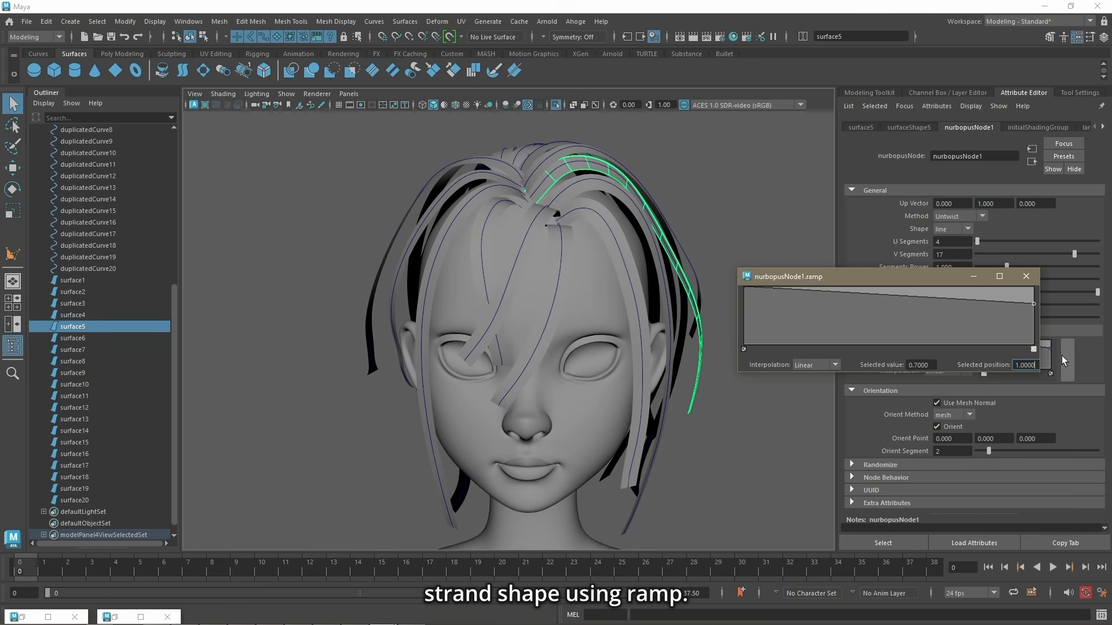
drag(1034, 302, 1048, 350)
click(941, 307)
drag(746, 289, 743, 333)
click(838, 306)
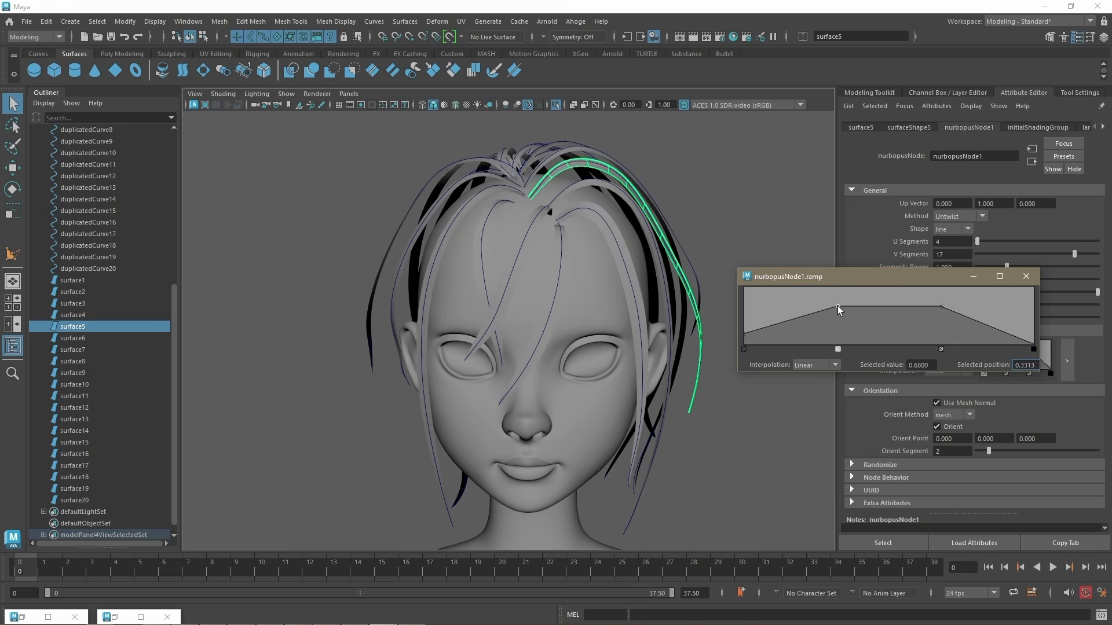
click(1026, 276)
drag(1076, 318, 1024, 305)
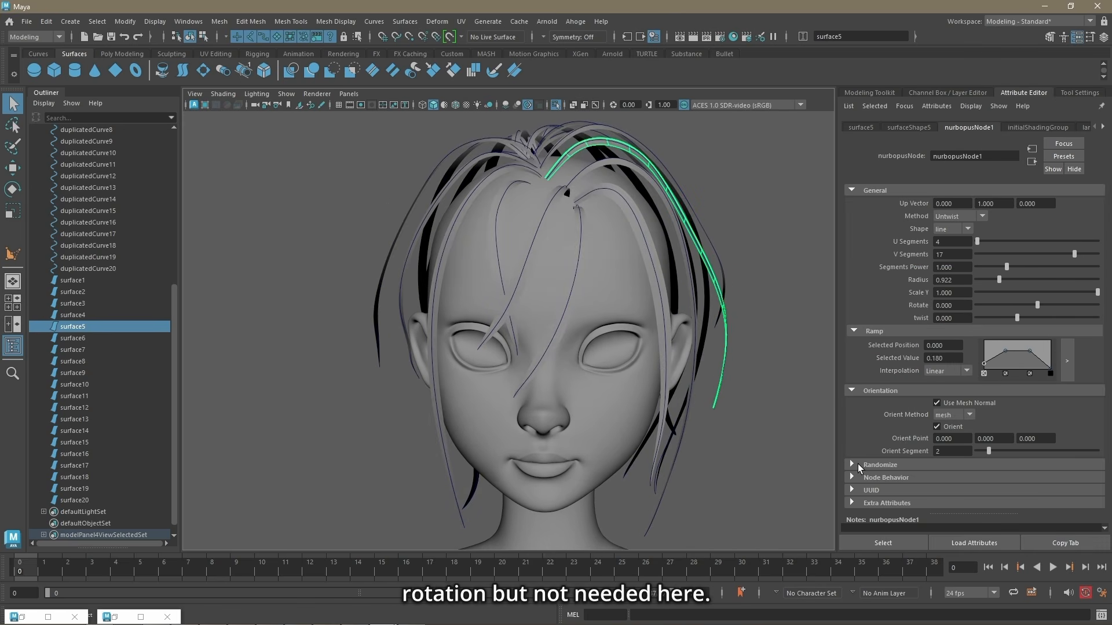
Step: Randomize the strand radii, trying Seed 10 and 15 before settling on Seed 42 with Randomize Radius about 0.799
click(852, 464)
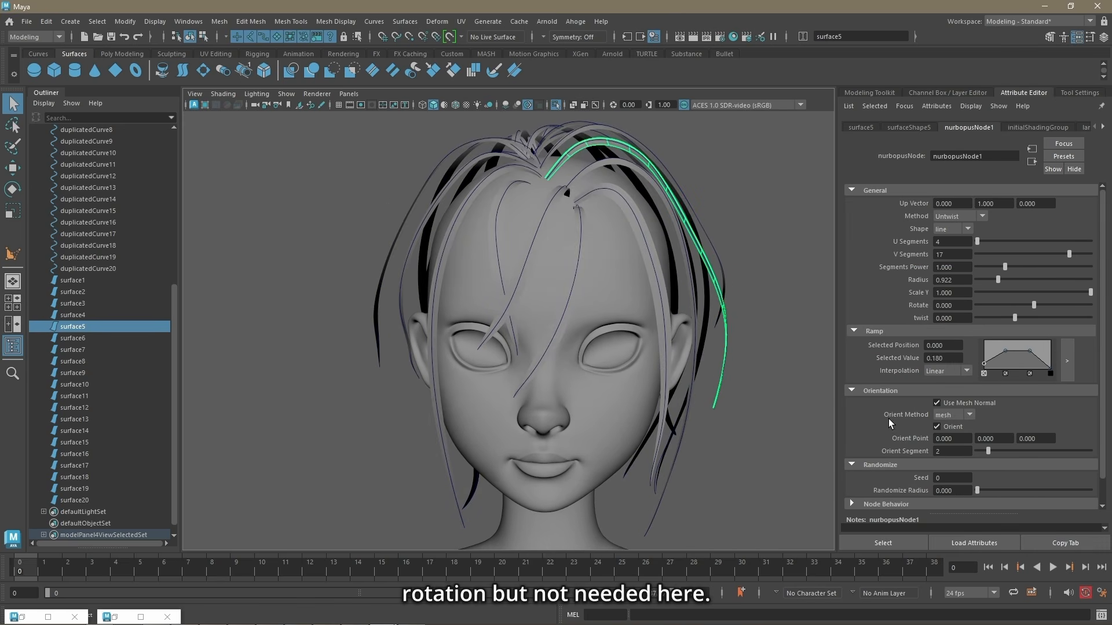
scroll(891, 419, down, 1)
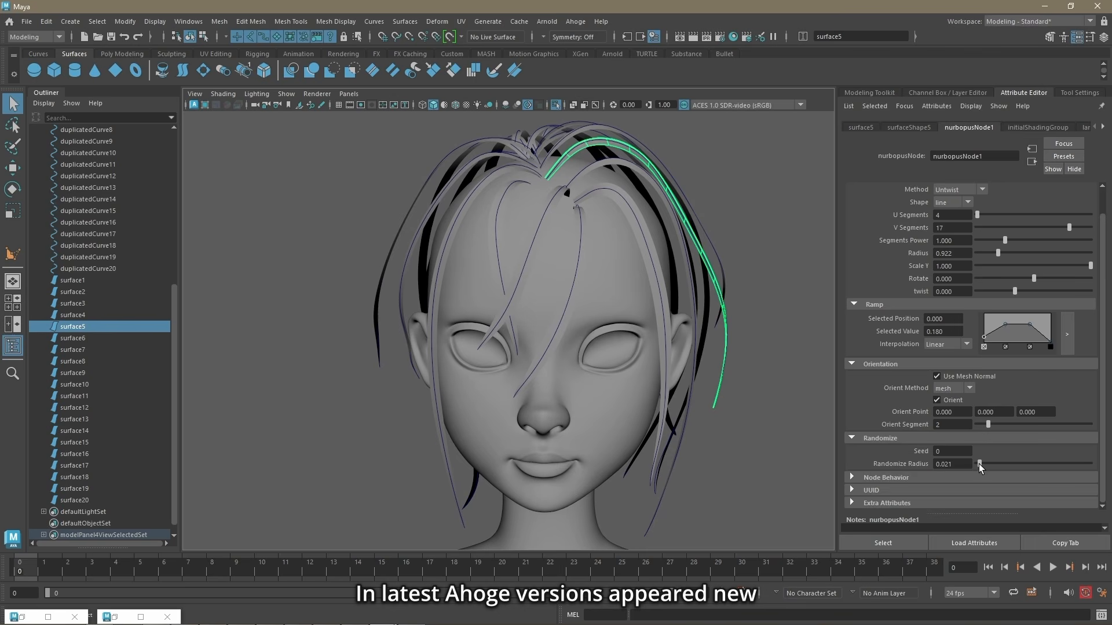
drag(978, 464, 1023, 464)
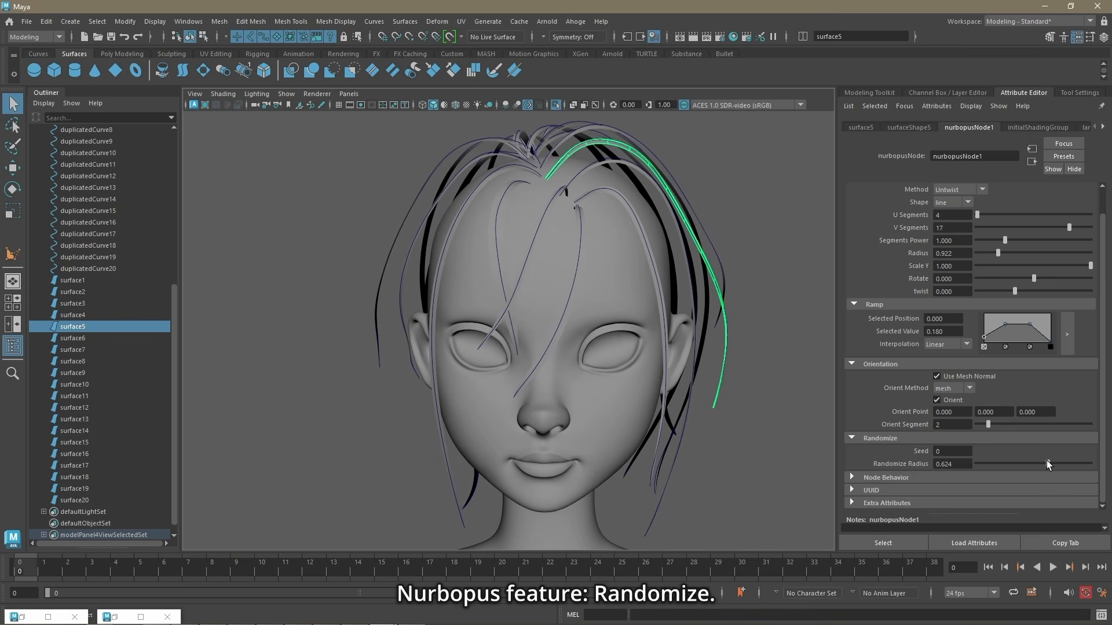
click(964, 450)
text(10)
key(Return)
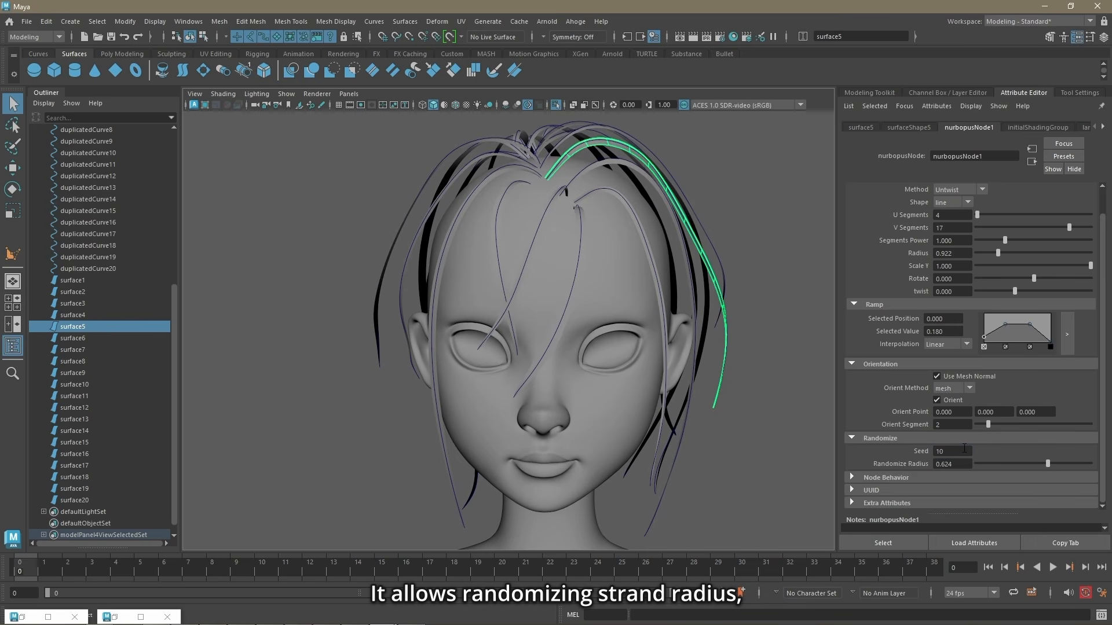
ctrl+drag(964, 450, 967, 449)
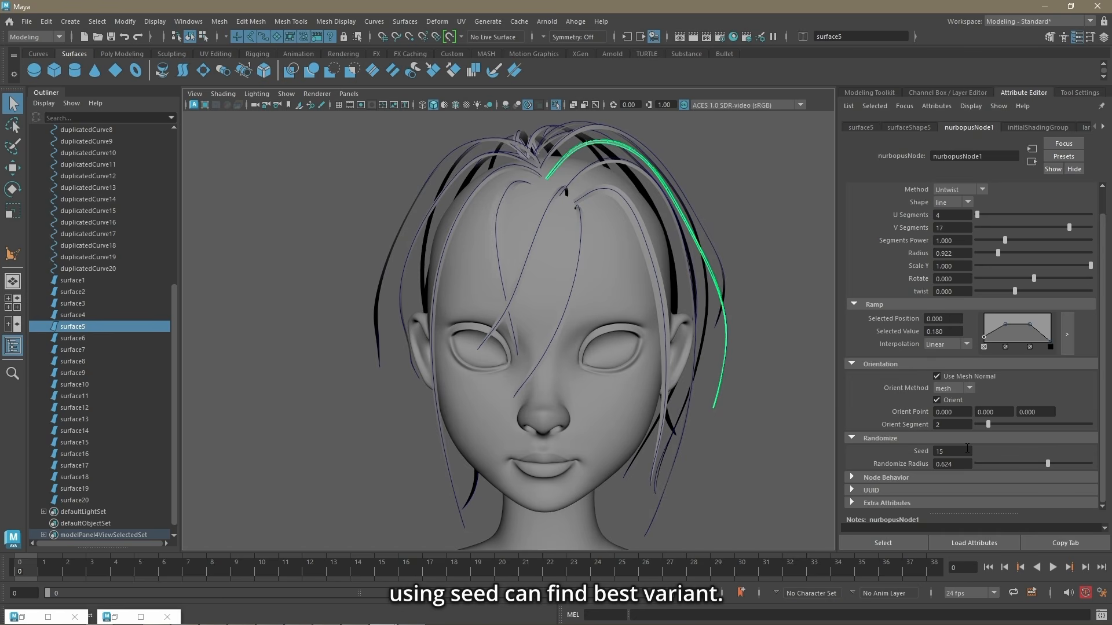
alt+drag(748, 400, 741, 399)
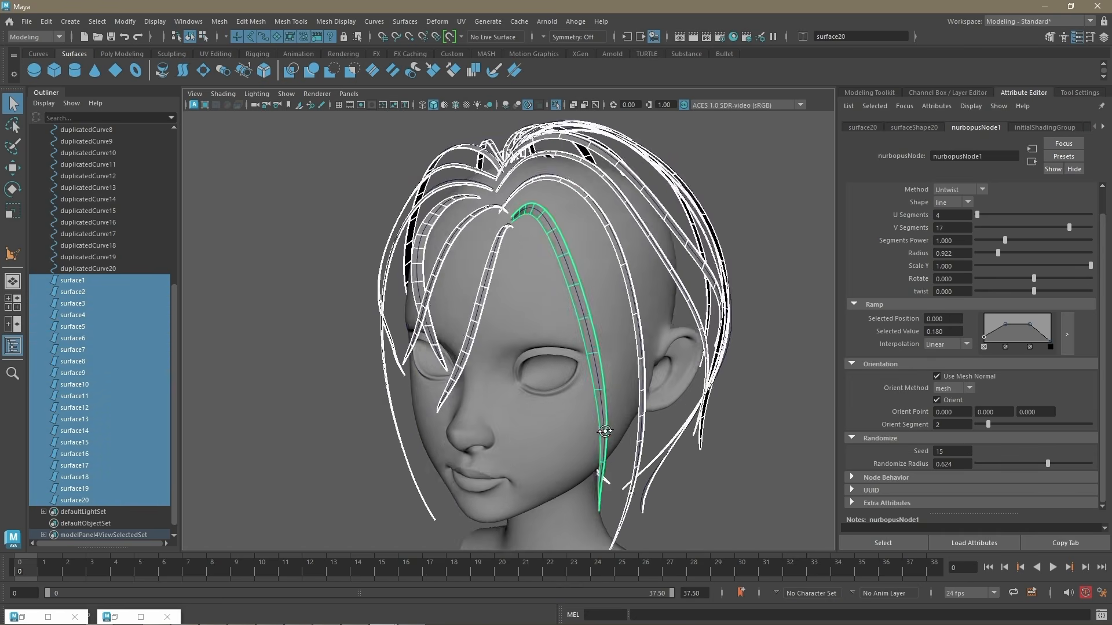
ctrl+drag(956, 450, 958, 451)
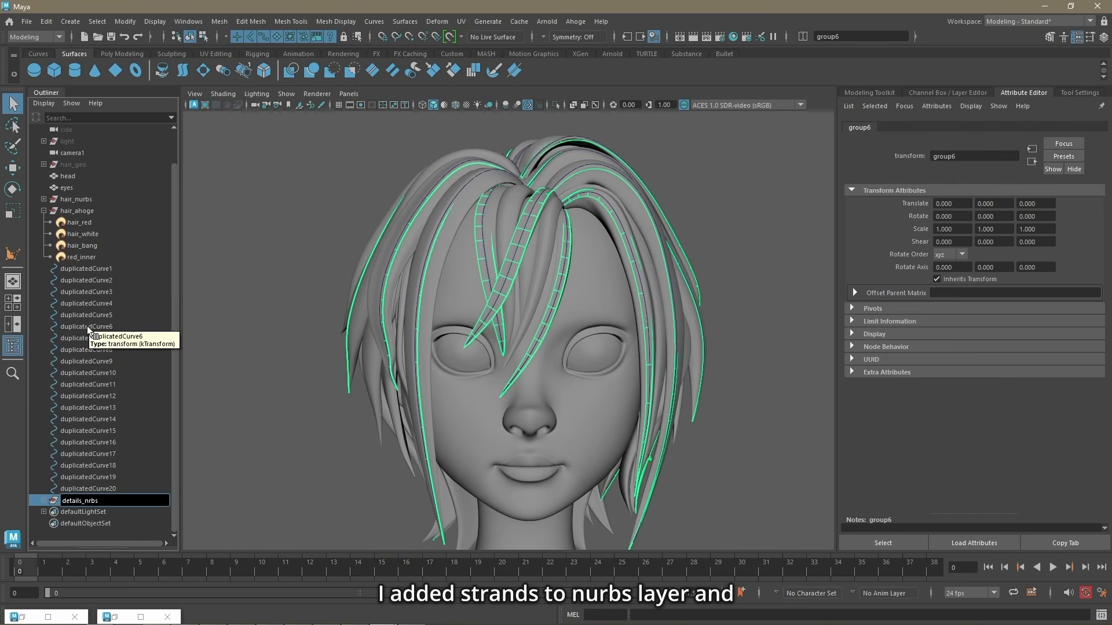
Step: Group surface1 through surface20 as details_nrbs and place the group between hair_nurbs and hair_ahoge
key(Return)
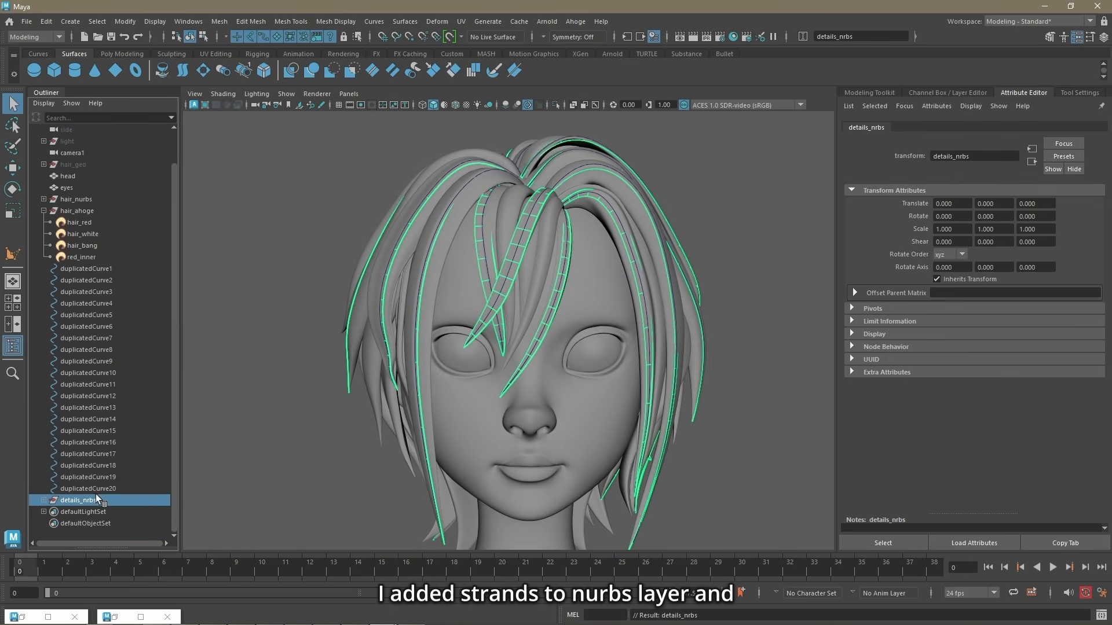
middle_drag(95, 495, 87, 205)
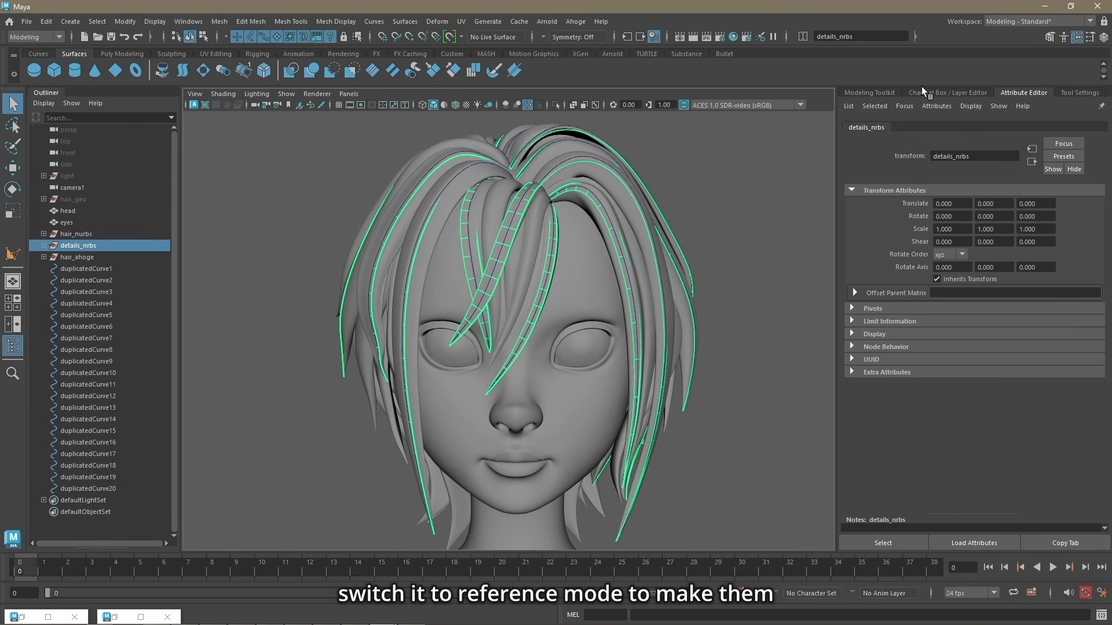
Step: Add the details_nrbs group to the nurbs display layer and switch that layer to reference mode
click(923, 91)
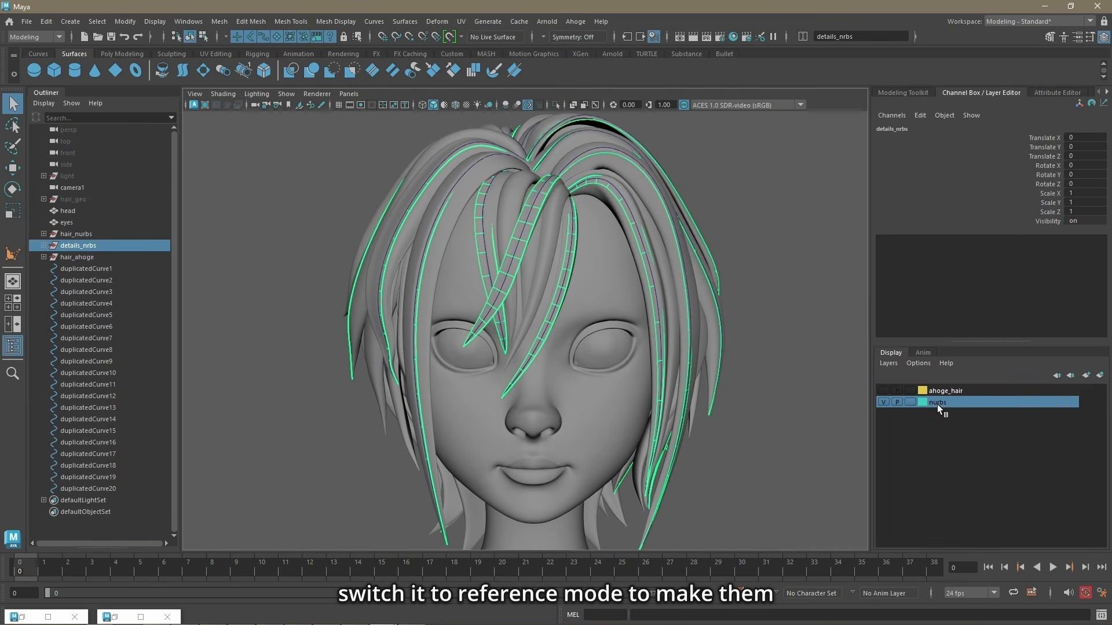
right_click(937, 404)
click(969, 433)
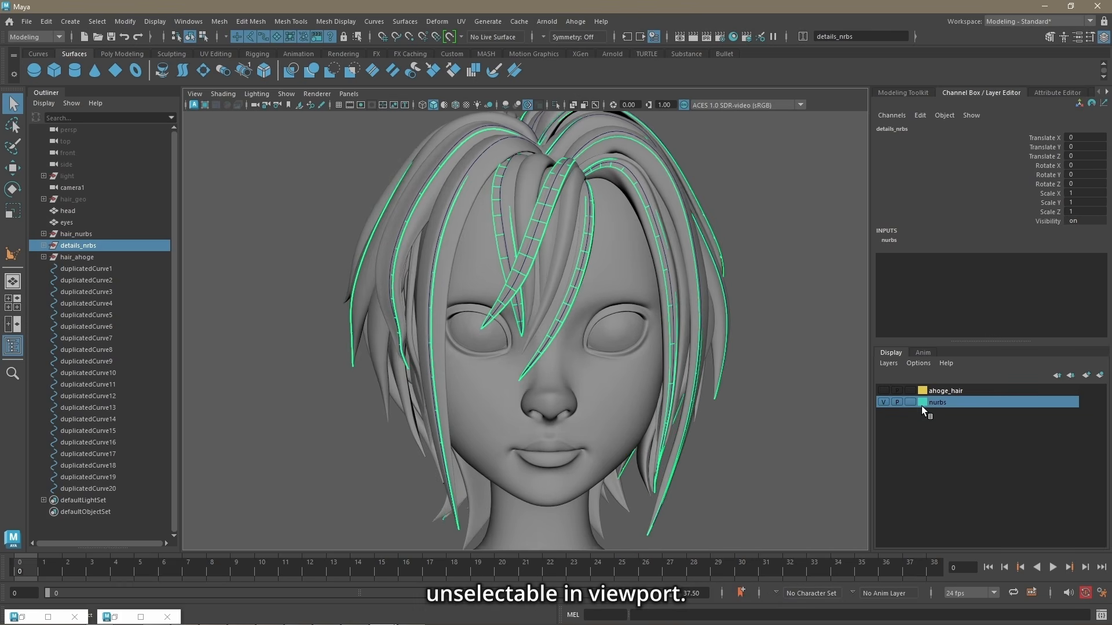
click(910, 402)
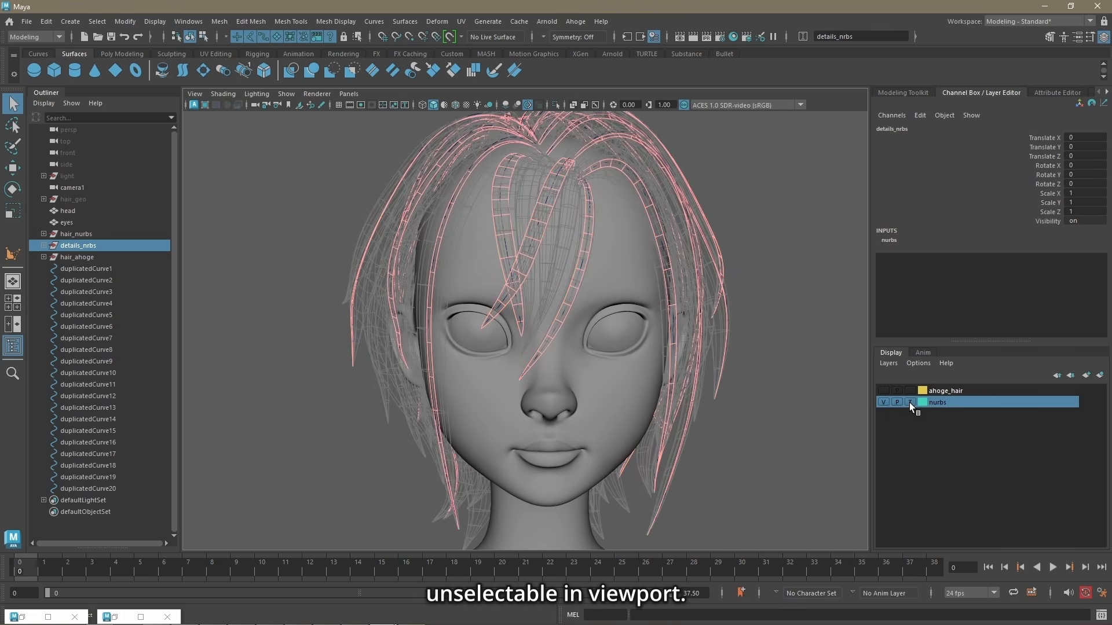
click(910, 401)
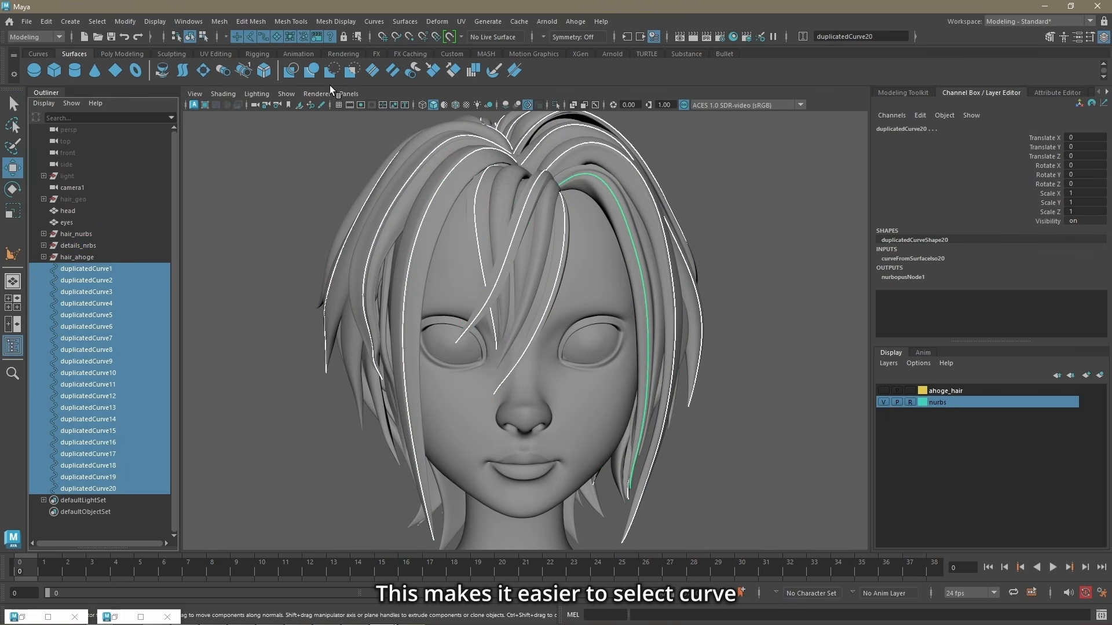
Step: Rebuild duplicatedCurve1 through duplicatedCurve20 to 7 spans and move control points on the face-side strand, duplicatedCurve20
click(374, 21)
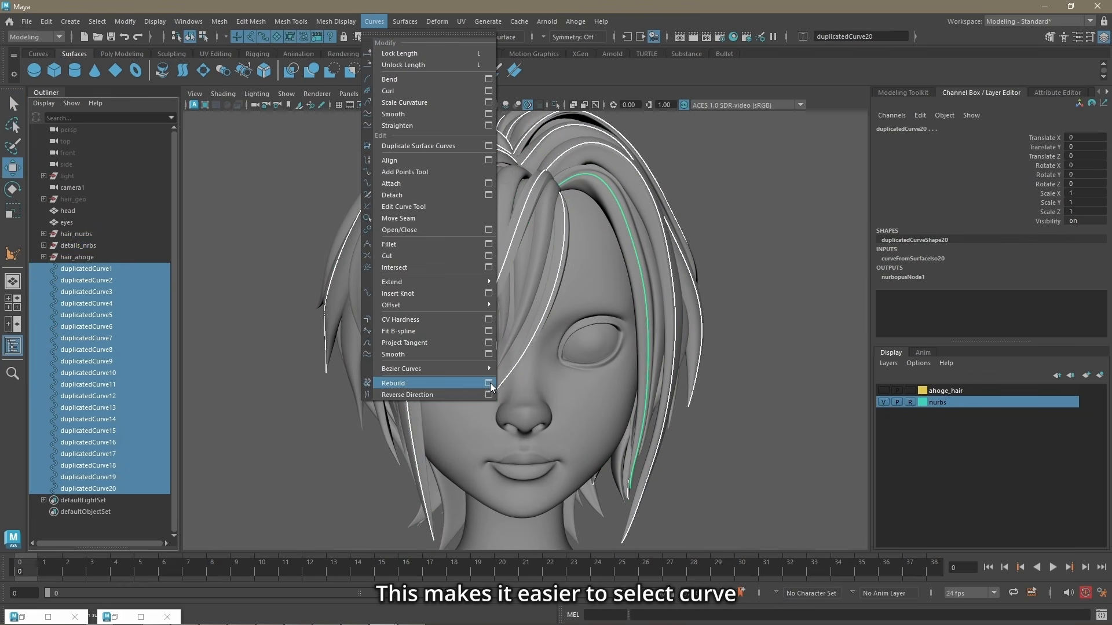
click(463, 384)
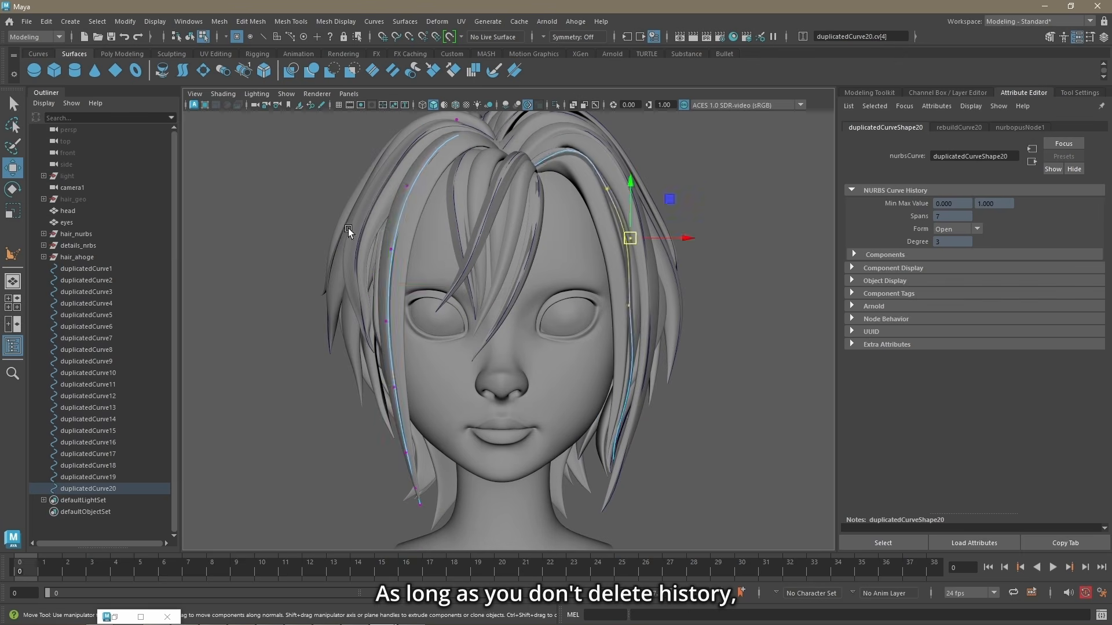
drag(440, 285, 485, 403)
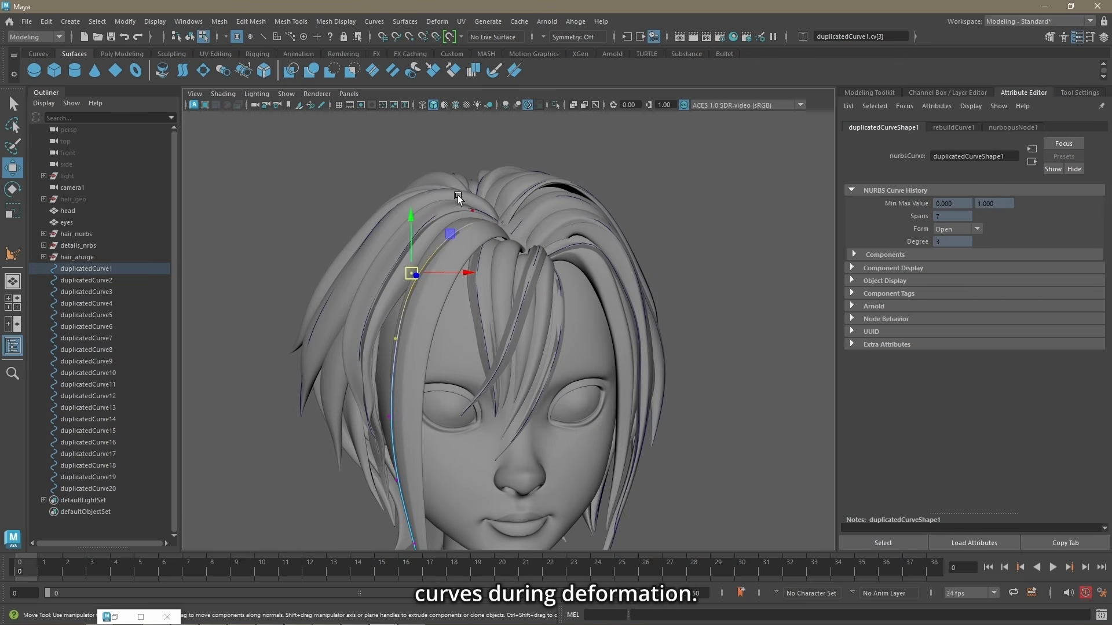
Step: Reshape duplicatedCurve1 by moving its upper control points, and rotate all control points of the fringe strand duplicatedCurve18
drag(412, 269, 477, 200)
scroll(530, 342, down, 4)
alt+middle_drag(530, 341, 538, 228)
drag(531, 399, 392, 258)
key(r)
drag(445, 324, 468, 348)
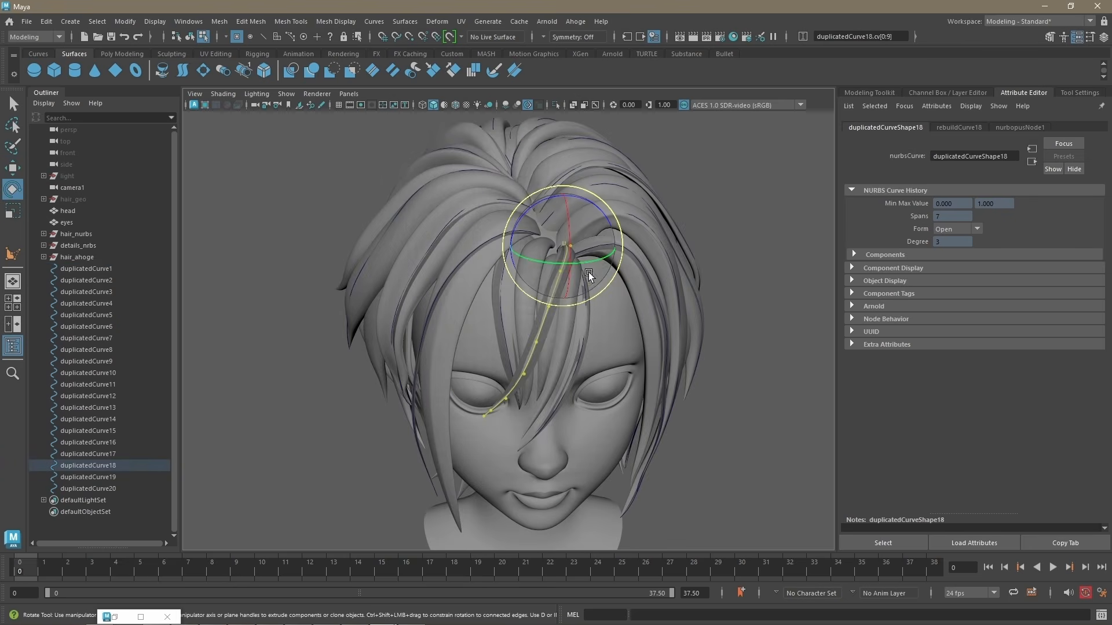
drag(605, 284, 564, 212)
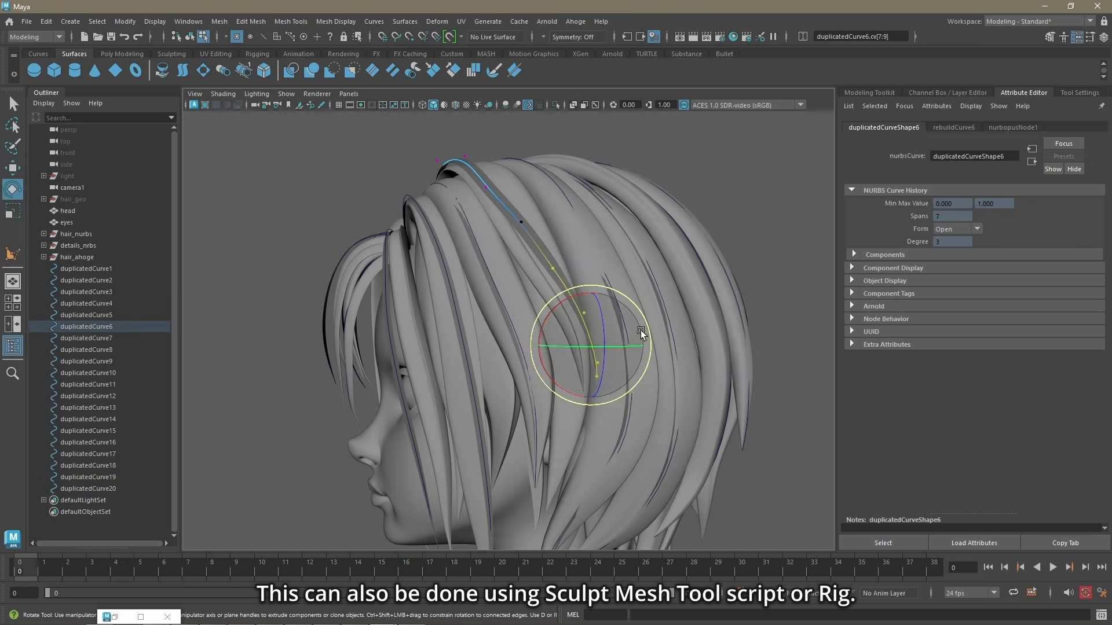
Step: Bend duplicatedCurve6 to follow the hair by moving and rotating its lower control points and nudging an upper one
drag(641, 331, 651, 360)
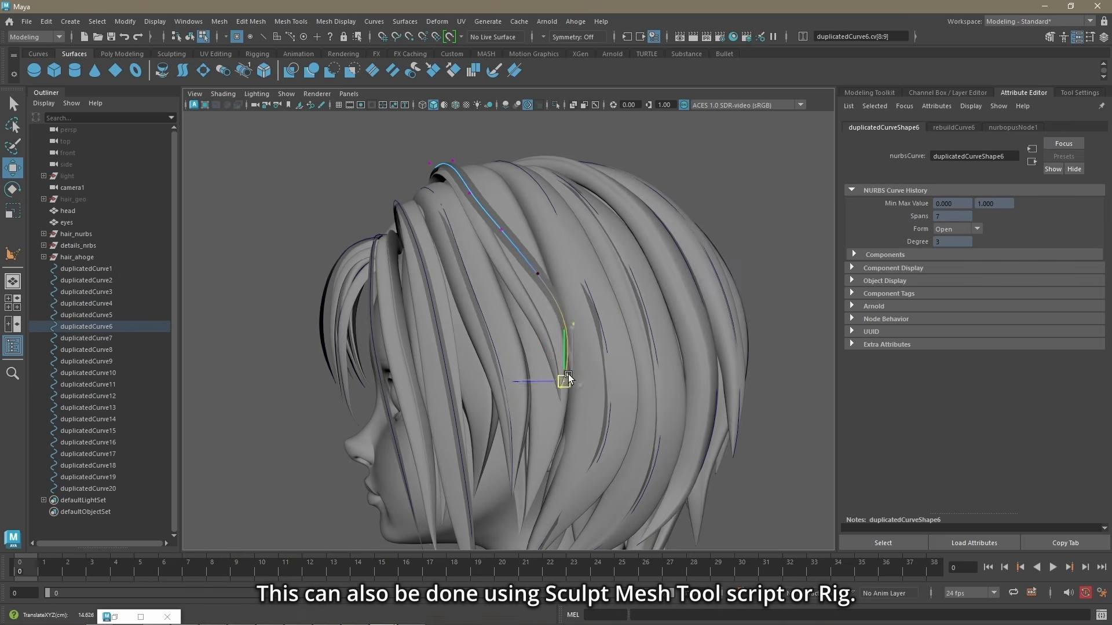
alt+drag(568, 377, 765, 388)
key(e)
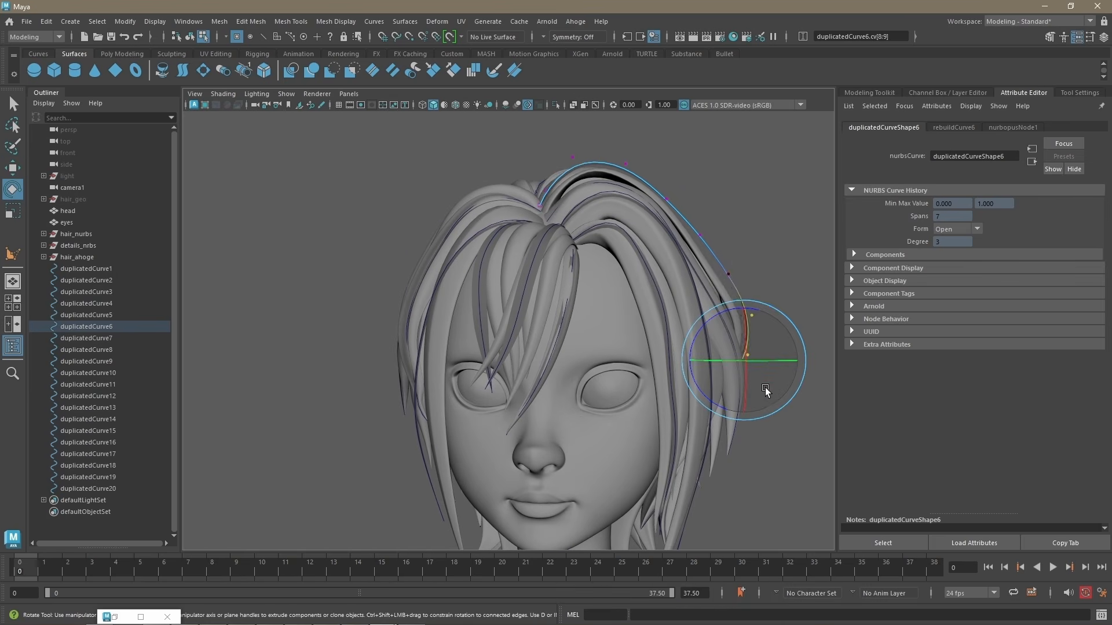
click(702, 237)
key(w)
drag(702, 238, 698, 240)
Step: Move control points near the root of duplicatedCurve3 and along the neighbouring side strands to fit the hair surface
drag(430, 431, 431, 436)
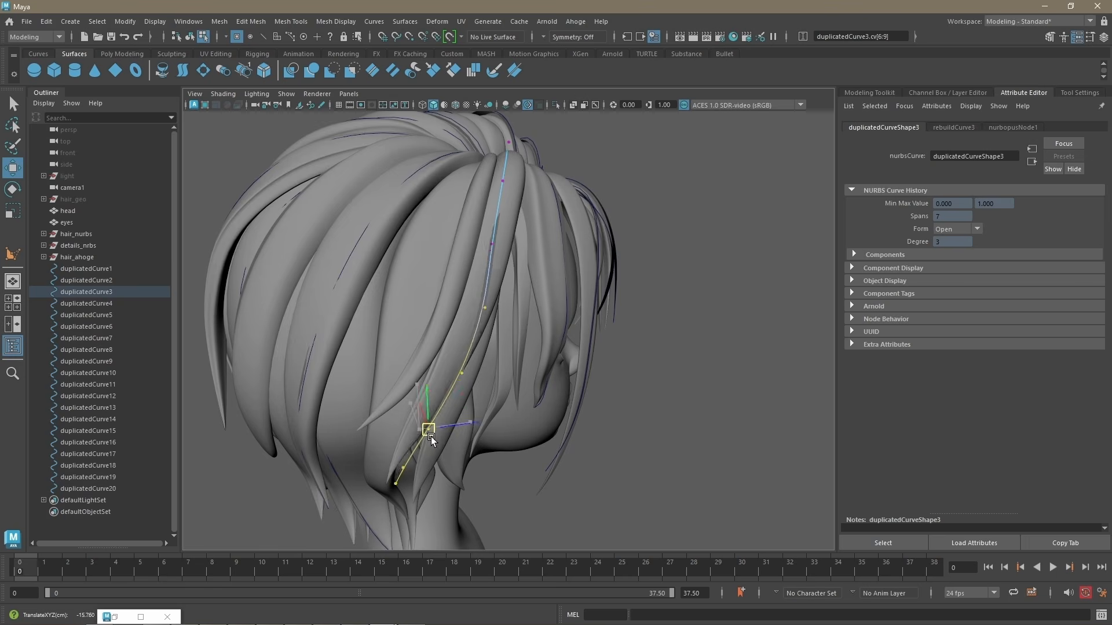
alt+drag(521, 249, 445, 210)
click(462, 237)
drag(462, 236, 503, 233)
click(502, 236)
alt+drag(503, 233, 447, 272)
alt+middle_drag(446, 271, 411, 298)
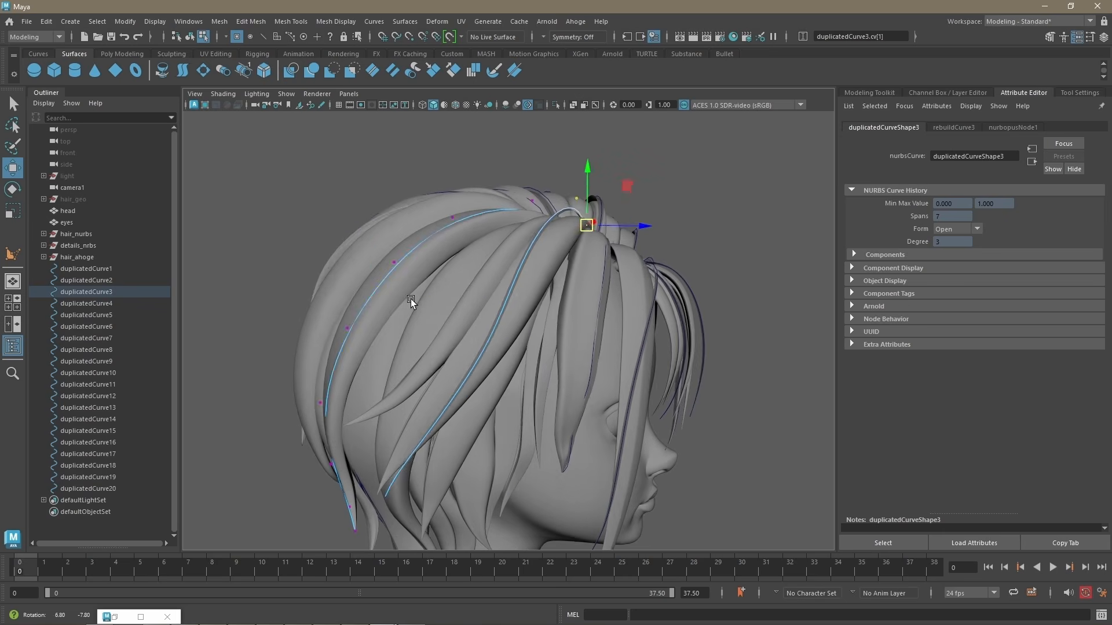
click(372, 292)
drag(372, 292, 367, 287)
alt+middle_drag(367, 287, 406, 203)
Step: Shift the lower control points of duplicatedCurve16 at the back of the head to fit the hair
drag(330, 290, 426, 463)
alt+drag(385, 393, 498, 379)
drag(502, 374, 491, 366)
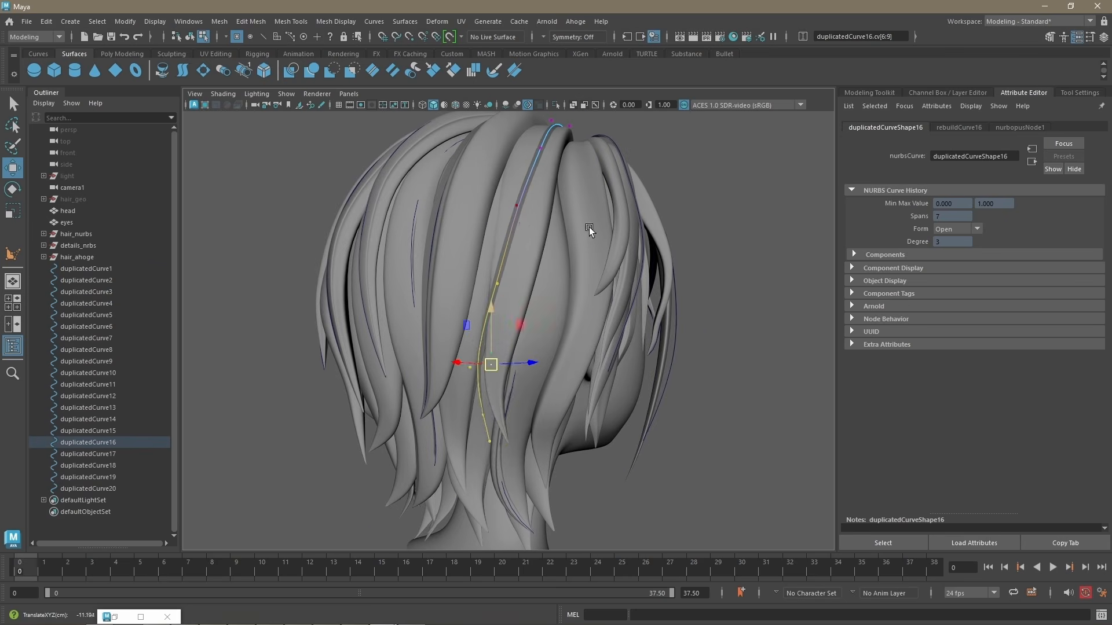
alt+drag(589, 227, 593, 272)
drag(542, 209, 600, 346)
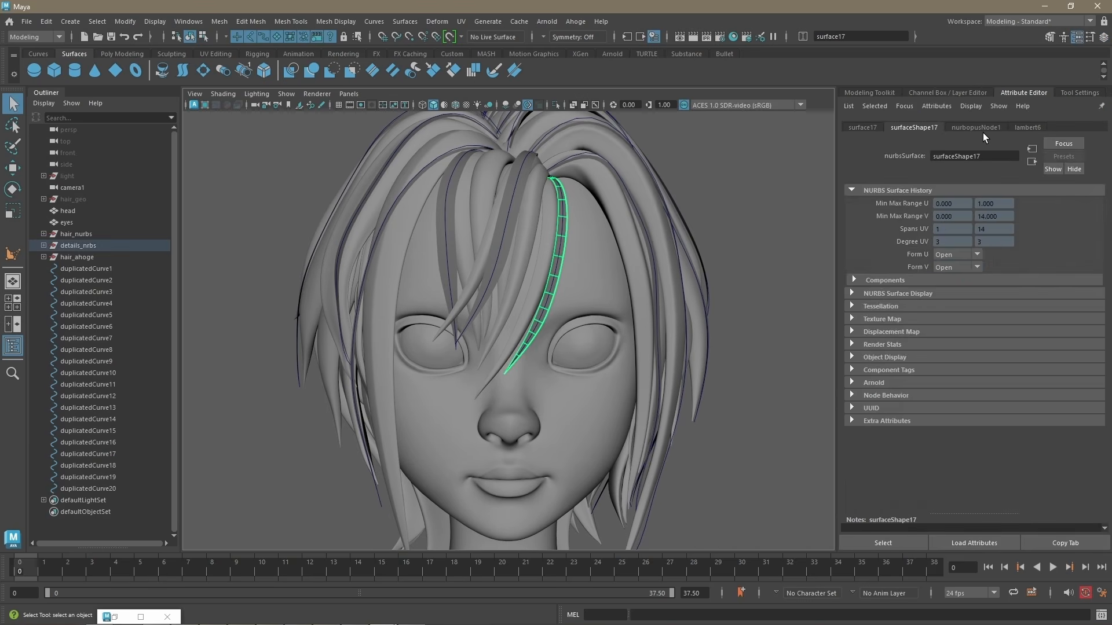
Step: Set nurbopusNode1's Radius to about 0.799 and Randomize Radius to 1.000, and change its Seed
drag(996, 252, 995, 256)
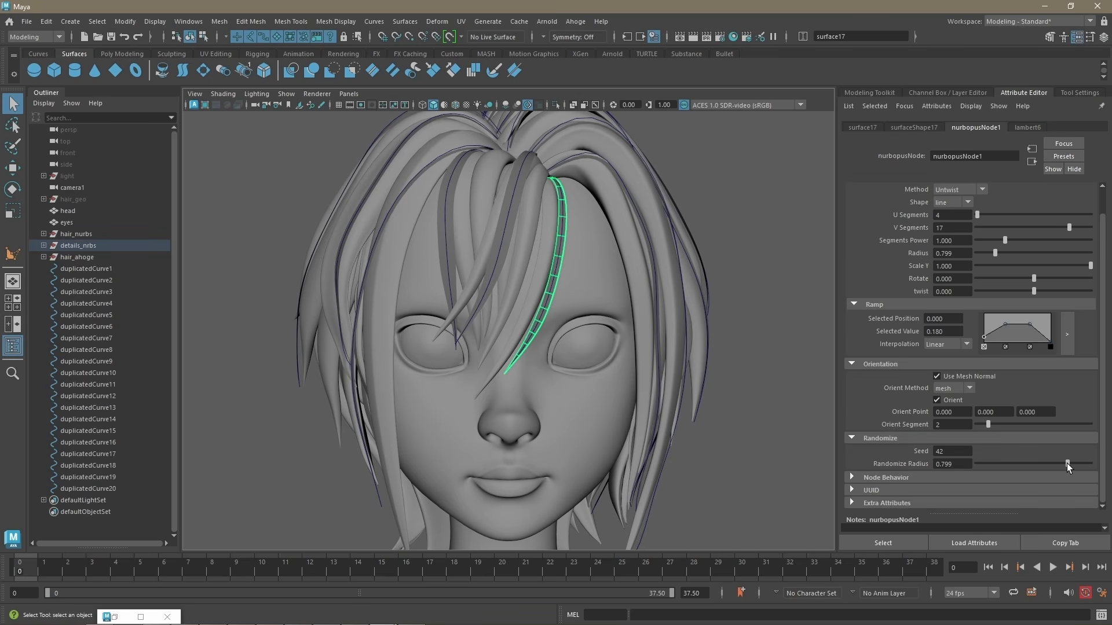
drag(1067, 464, 1107, 466)
scroll(1007, 452, up, 1)
scroll(985, 451, down, 1)
ctrl+drag(953, 450, 959, 449)
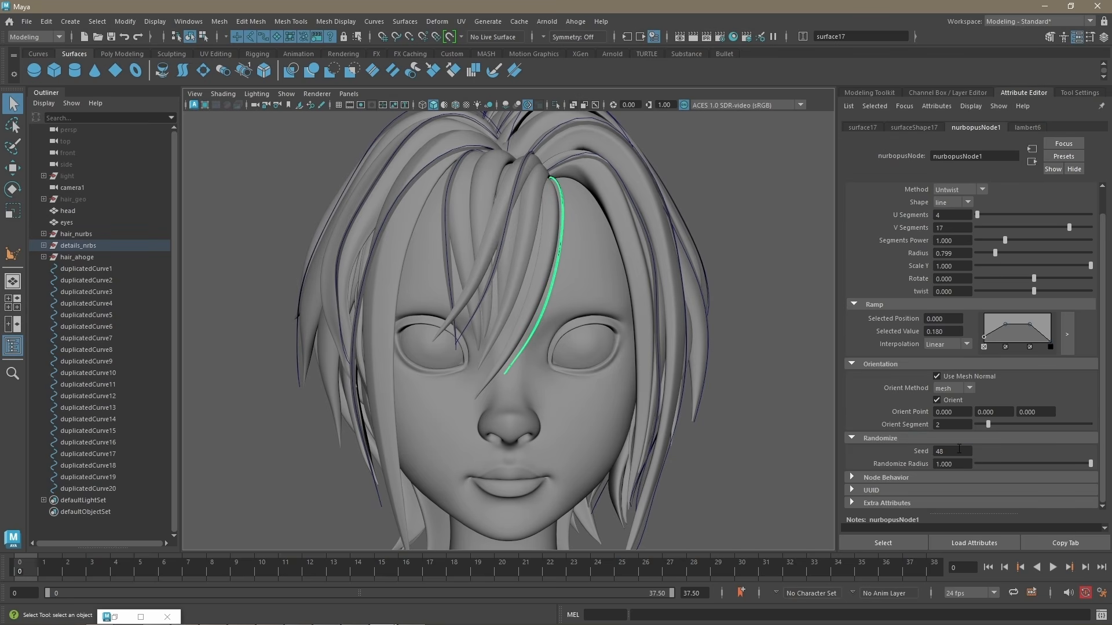
Step: Select the NURBS hair strands hanging on both sides of the neck and isolate them in the view
scroll(554, 298, down, 2)
alt+drag(554, 298, 626, 331)
scroll(733, 362, up, 1)
alt+middle_drag(733, 361, 773, 278)
click(496, 426)
alt+middle_drag(535, 457, 537, 384)
scroll(545, 379, up, 3)
alt+drag(585, 376, 605, 362)
shift+click(644, 355)
shift+click(684, 379)
shift+click(431, 400)
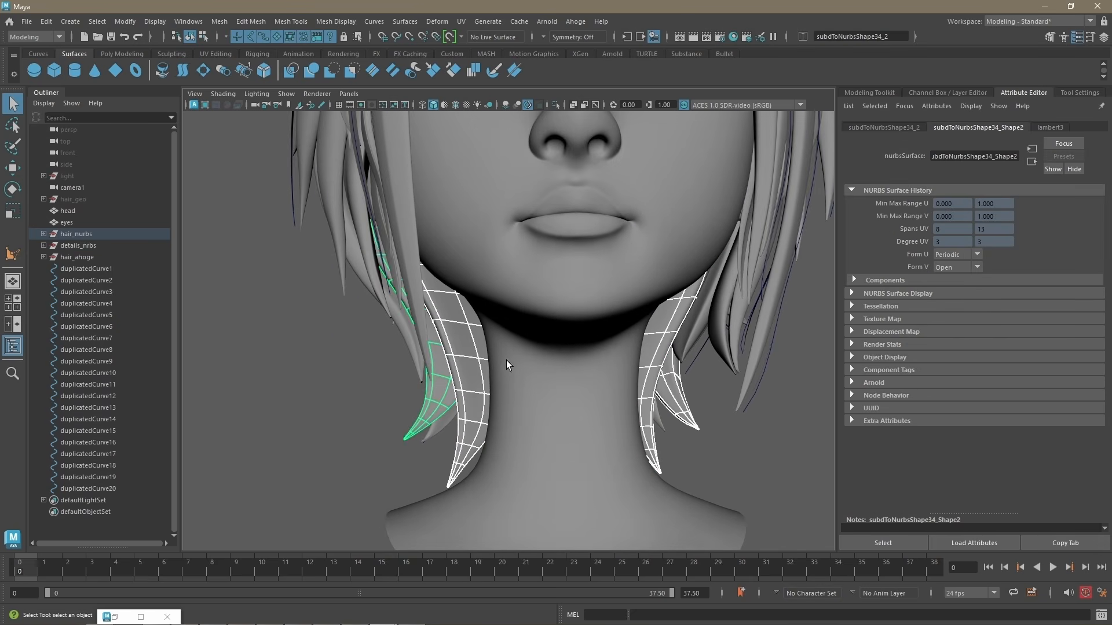
key(ctrl+1)
Step: Pick a lengthwise isoparm on each isolated neck strand and duplicate them as surface curves
right_drag(471, 315, 470, 284)
right_drag(432, 377, 432, 347)
right_drag(642, 371, 643, 341)
alt+drag(585, 371, 568, 372)
click(691, 381)
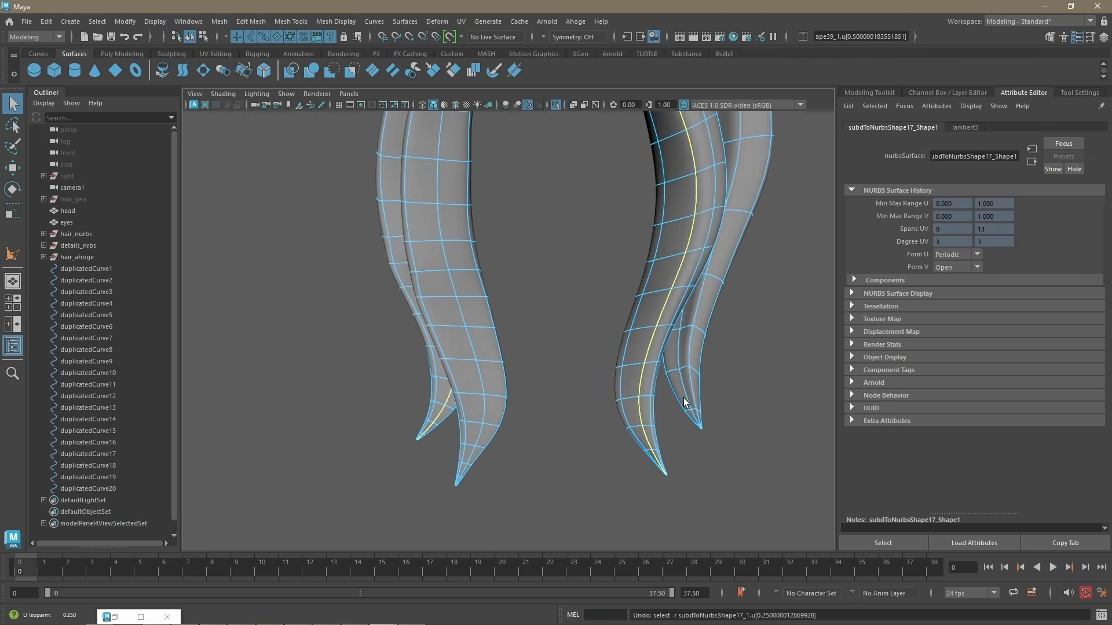
shift+click(684, 398)
alt+drag(705, 410, 718, 405)
click(374, 22)
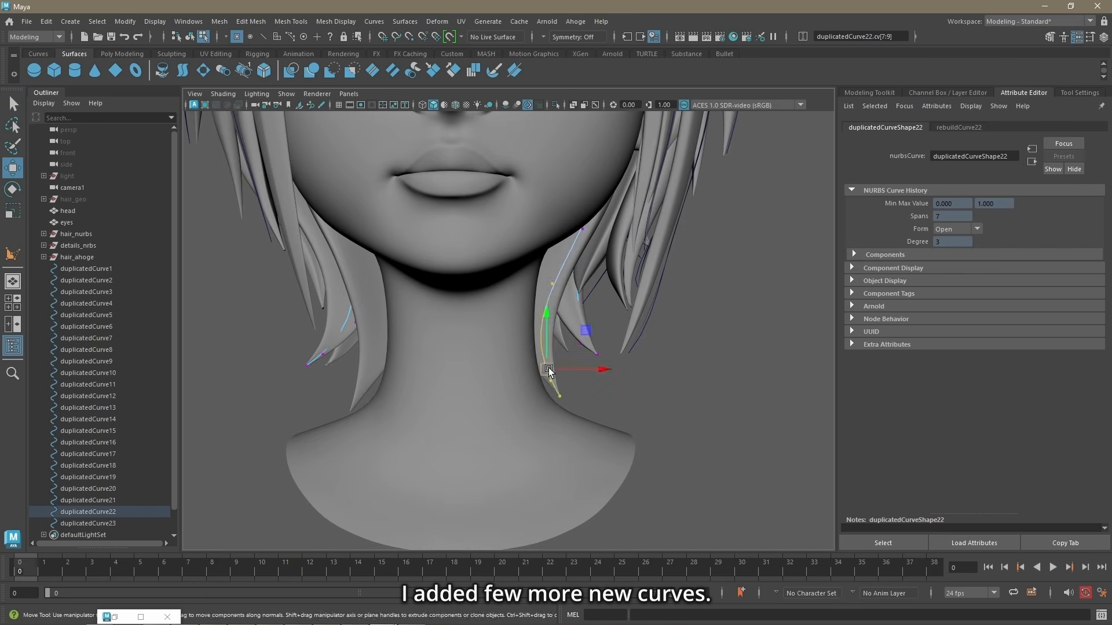
Step: Rebuild the new neck curves and reshape duplicatedCurve22 by moving its control points along the strand
alt+drag(548, 368, 622, 405)
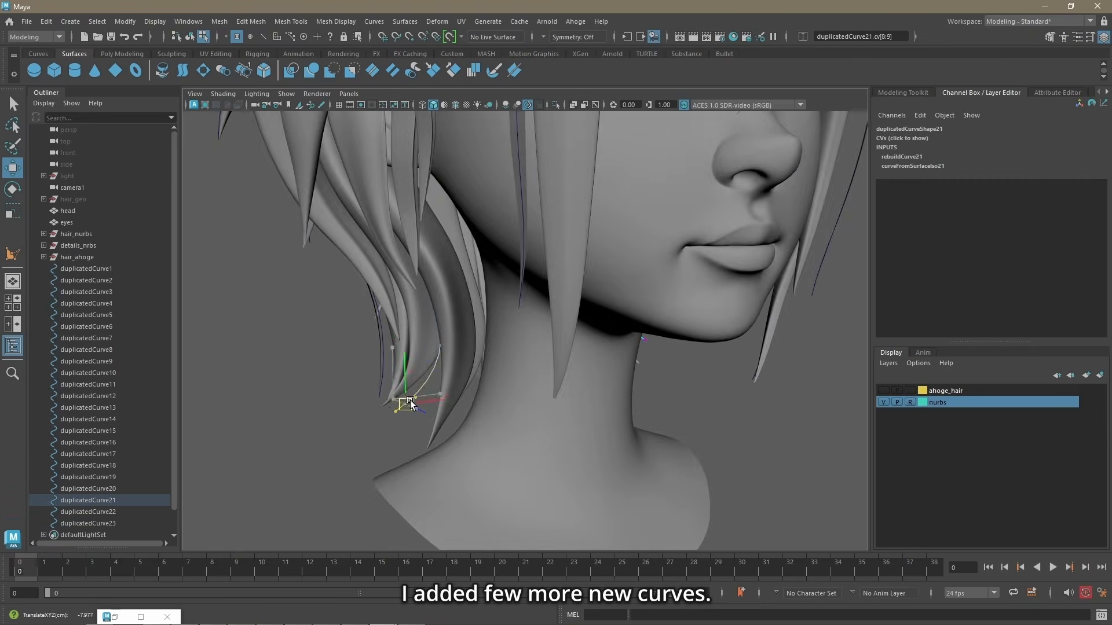
alt+drag(411, 403, 447, 258)
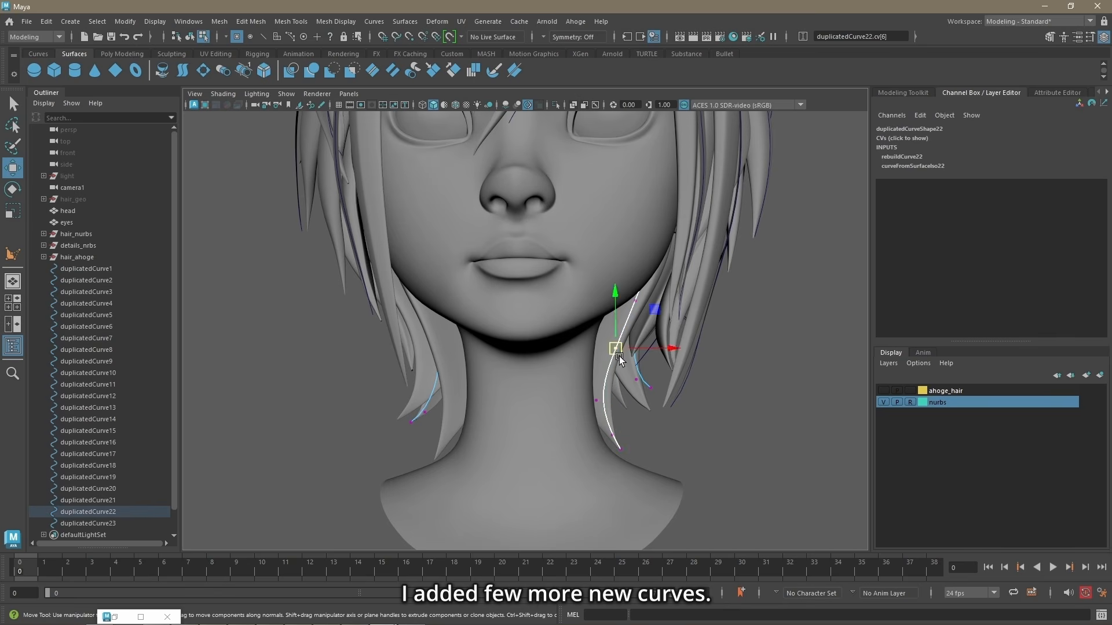
drag(617, 354, 608, 348)
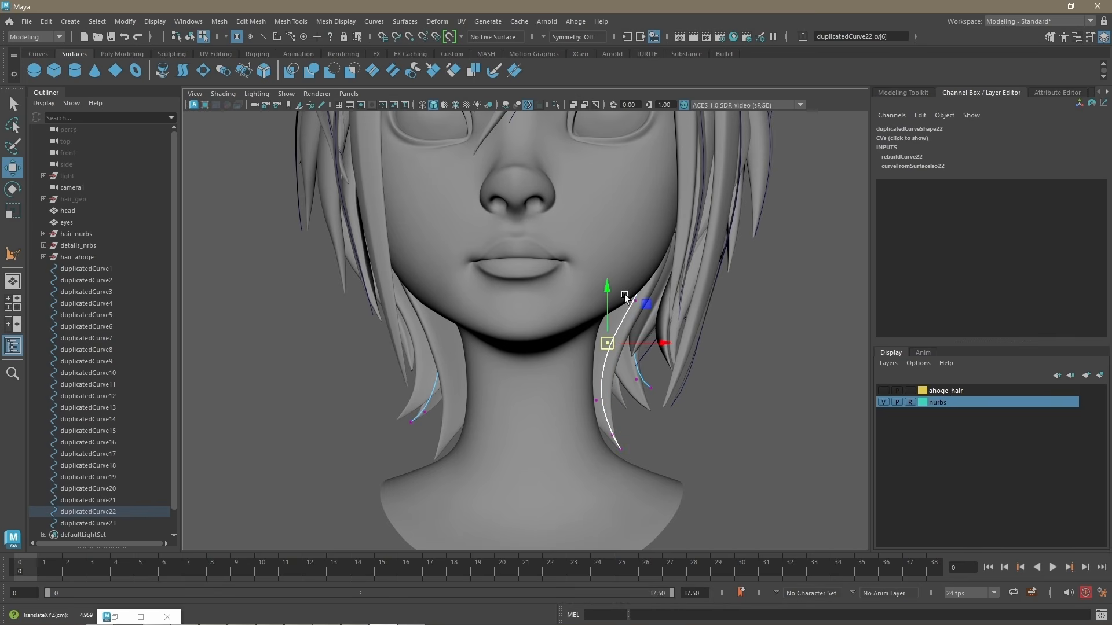
click(635, 301)
mouse_move(683, 298)
alt+mouse_down()
mouse_move(655, 289)
mouse_move(662, 323)
mouse_move(665, 298)
alt+mouse_up()
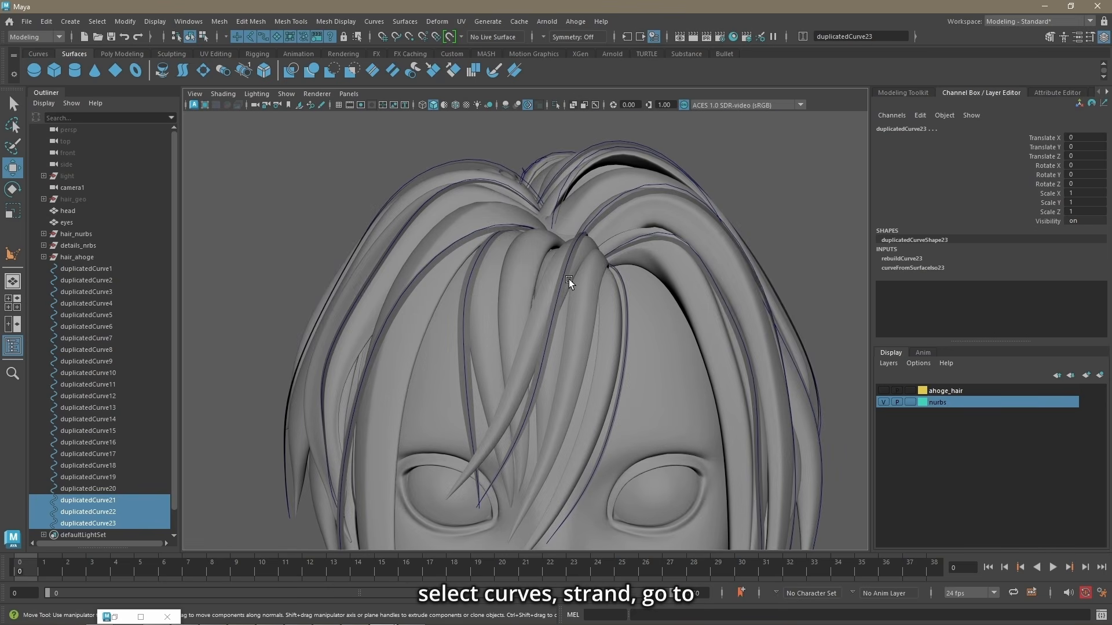
Step: Connect duplicatedCurve21 through duplicatedCurve23 to the Nurbopus node of fringe strand surface18, then select the new surfaces to check them
shift+click(558, 287)
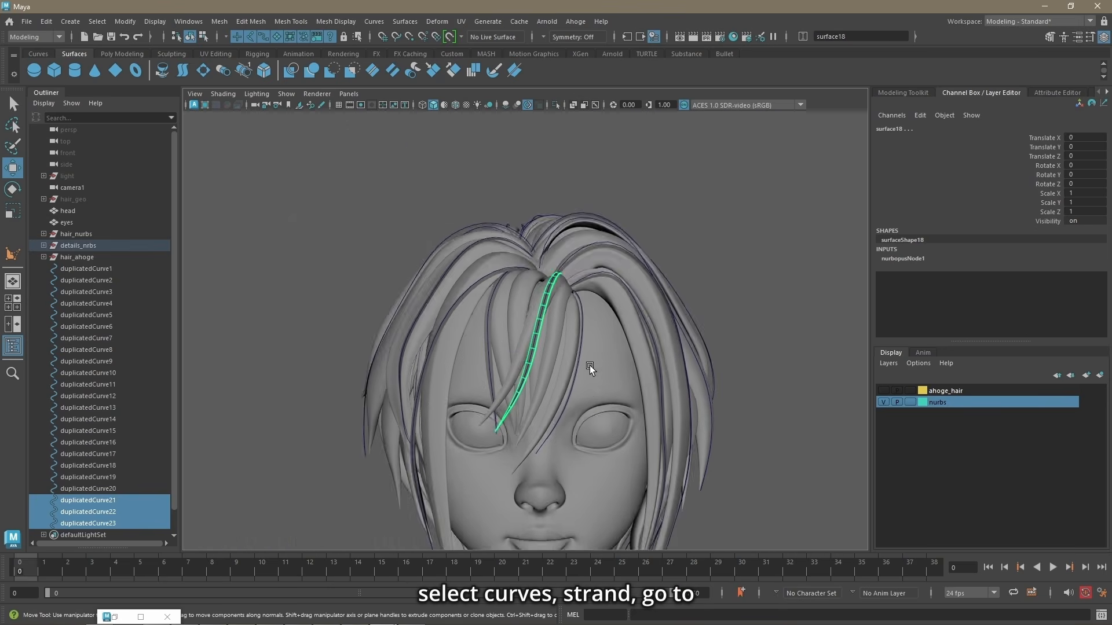
alt+middle_drag(590, 366, 592, 229)
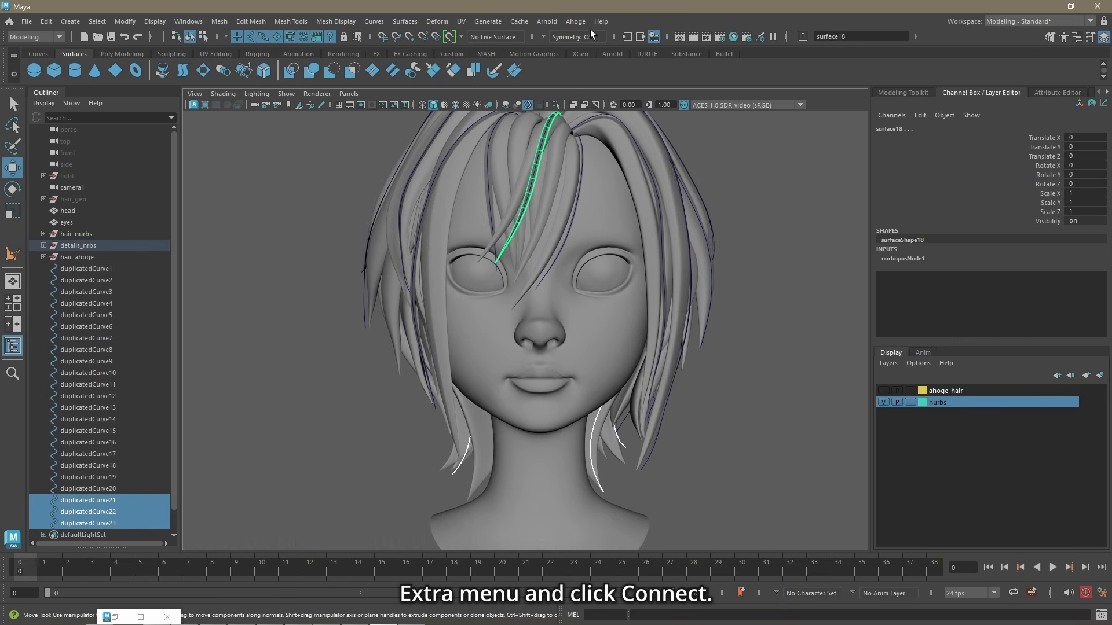
click(577, 21)
mouse_move(592, 92)
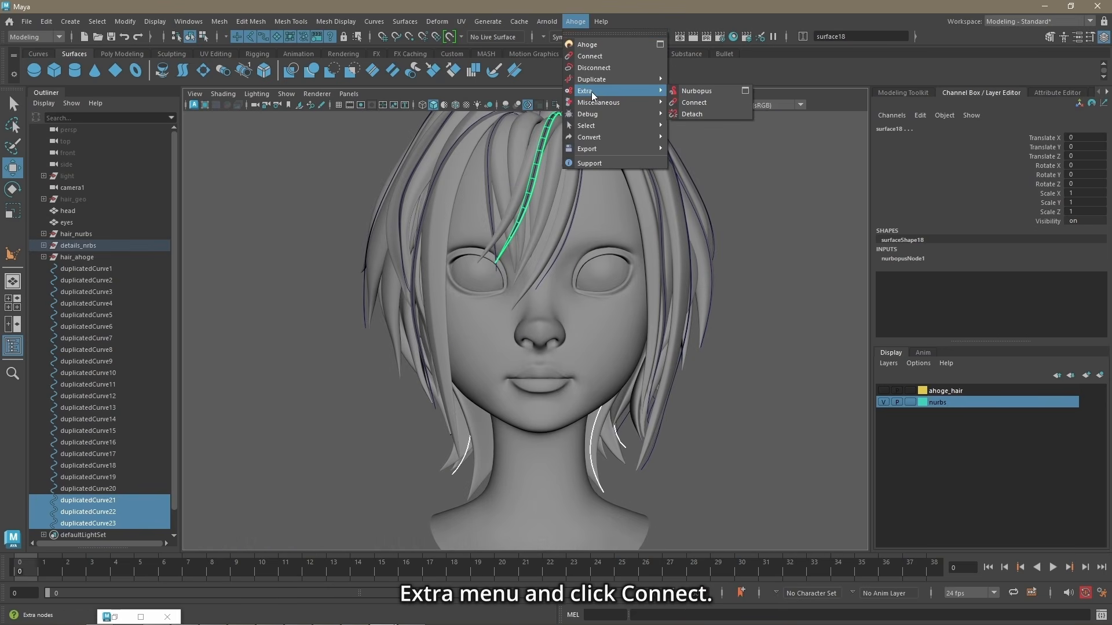
click(694, 102)
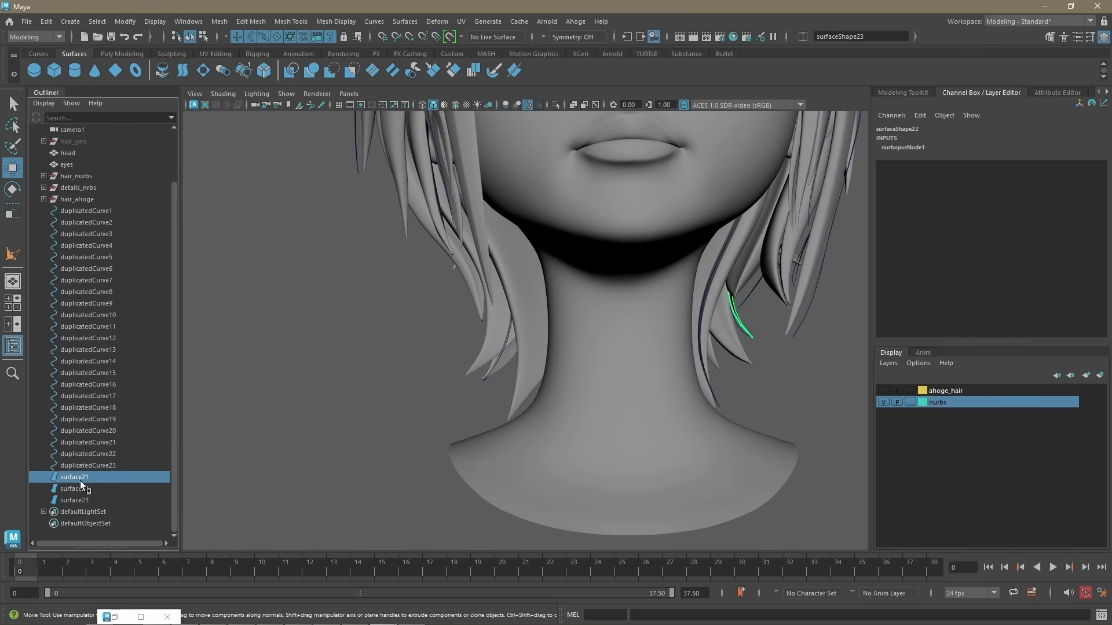
shift+click(74, 500)
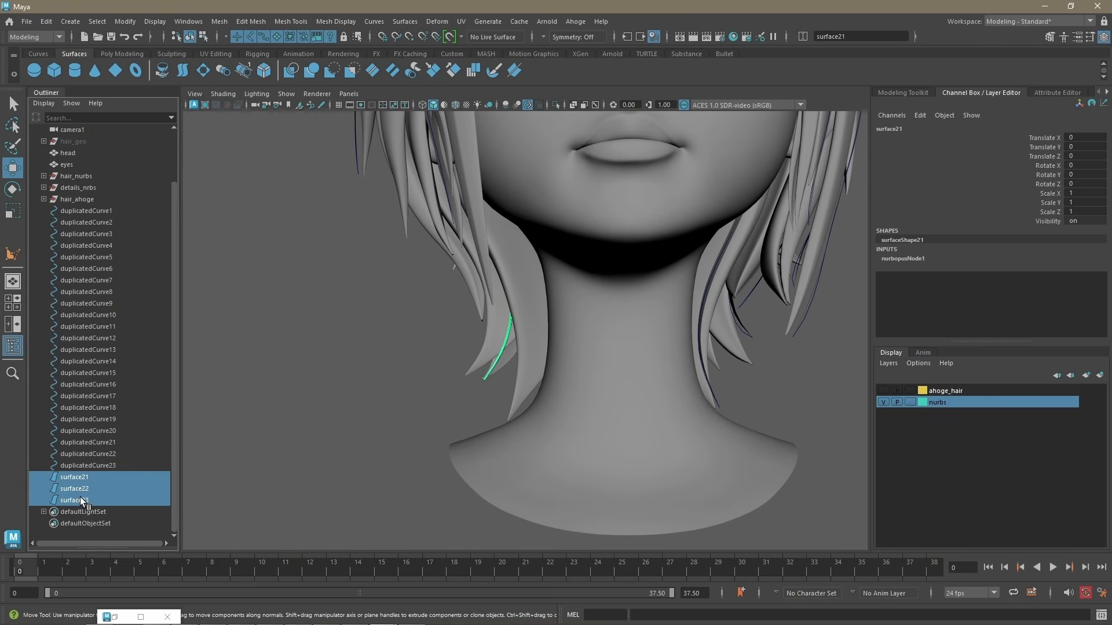
scroll(664, 429, down, 5)
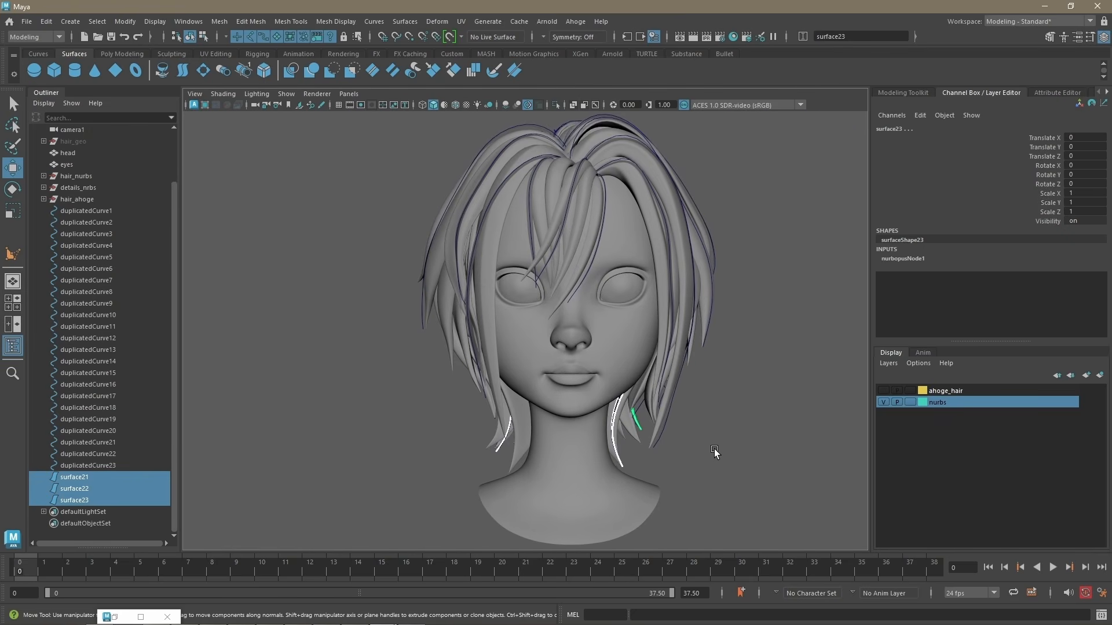
click(733, 414)
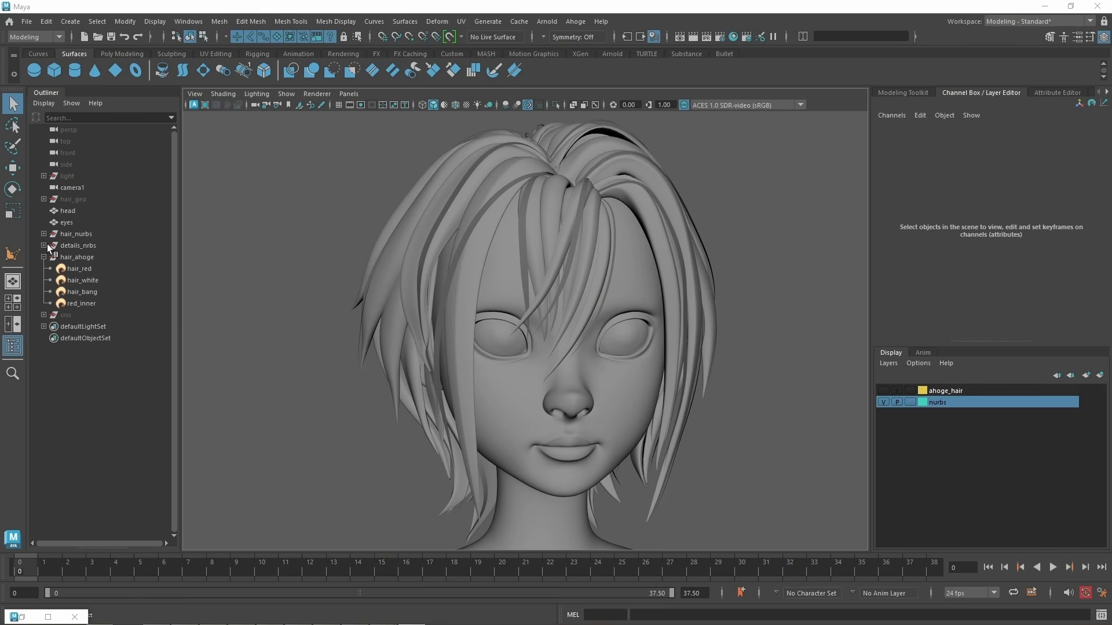
Step: Select the detail surfaces inside details_nrbs that belong to the red hair, leaving out the white fringe strands
click(44, 245)
click(80, 257)
scroll(85, 430, down, 3)
shift+click(85, 431)
ctrl+click(523, 238)
ctrl+click(485, 214)
ctrl+click(570, 246)
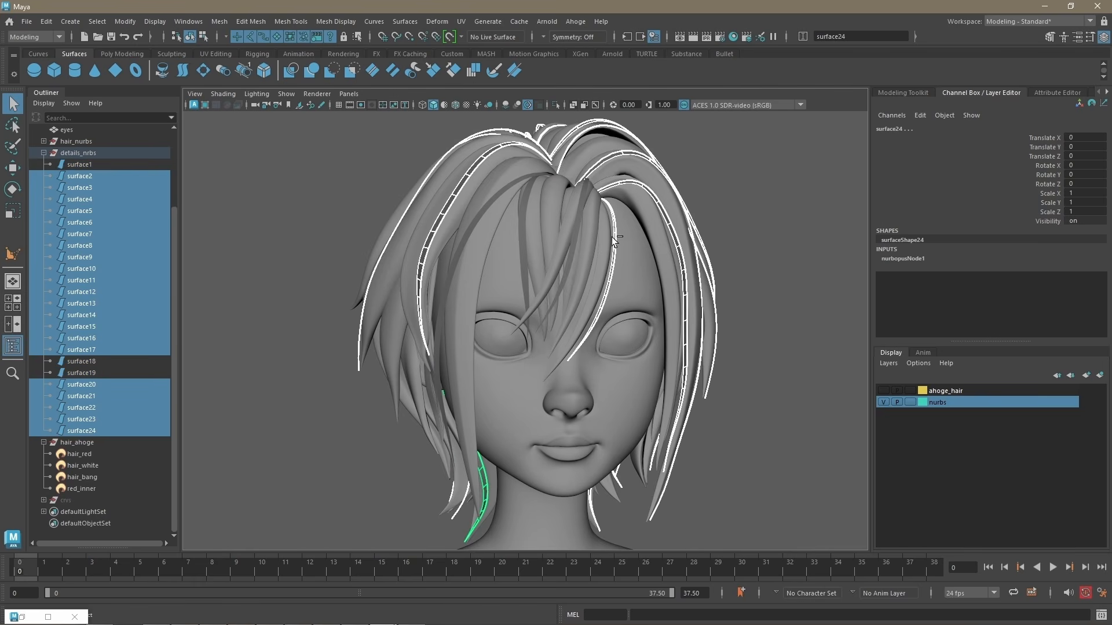
ctrl+click(612, 238)
alt+drag(612, 238, 584, 268)
ctrl+click(596, 284)
Step: Create an Ahoge hair on the selected detail surfaces with 20 curves and a width of about 0.019
click(577, 21)
click(596, 38)
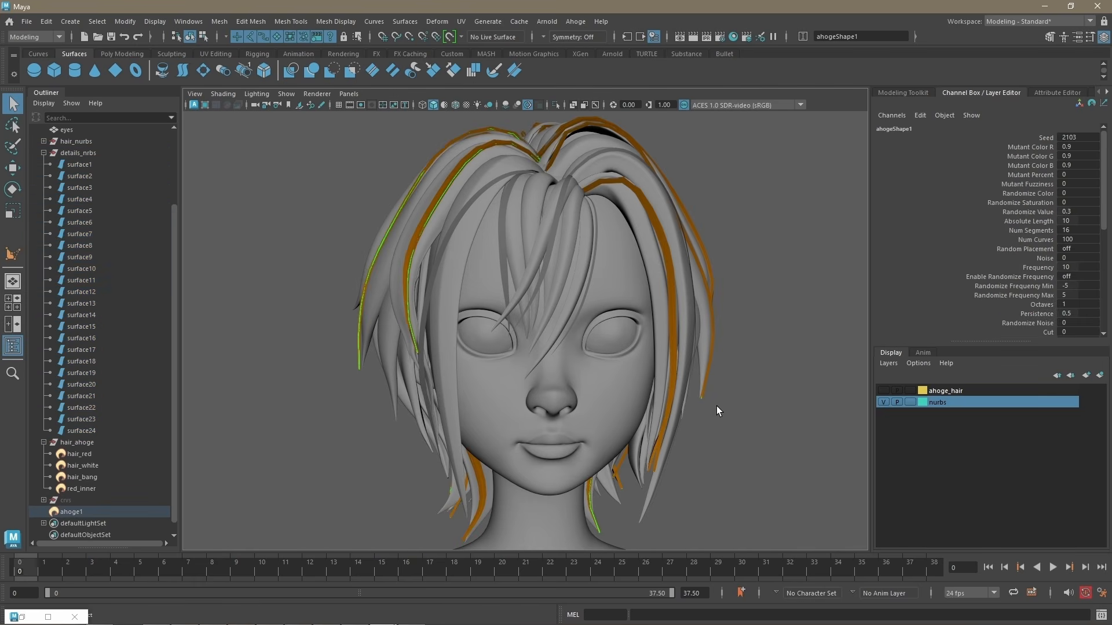
click(1057, 93)
click(952, 319)
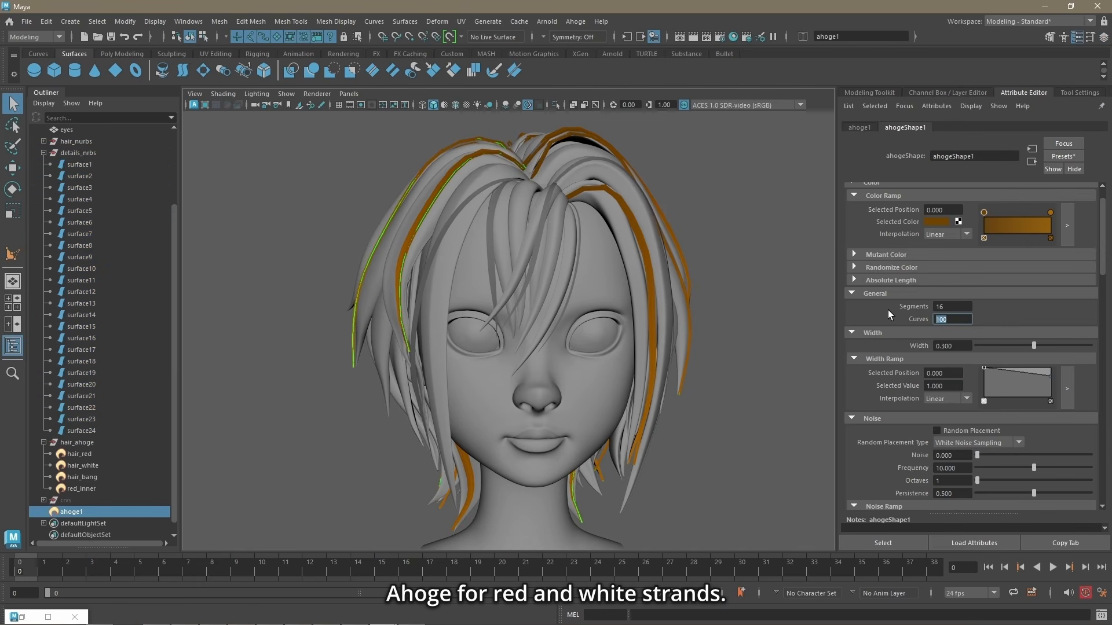
text(20)
key(Return)
drag(1034, 346, 983, 349)
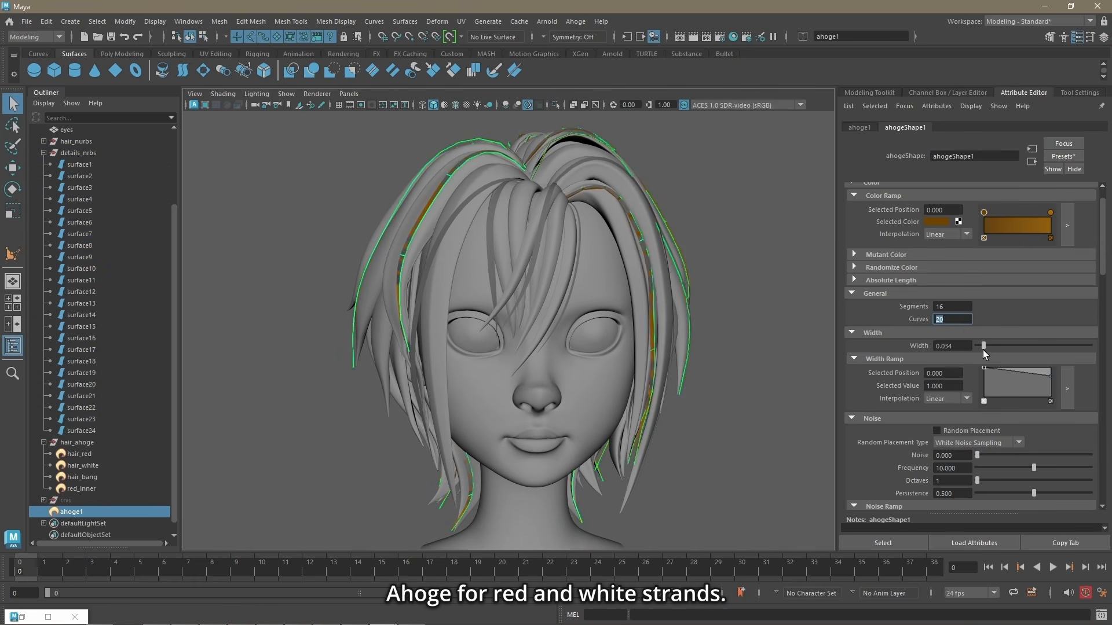
Step: Show the ahoge_hair display layer and copy the Ahoge attributes of hair_red
click(942, 94)
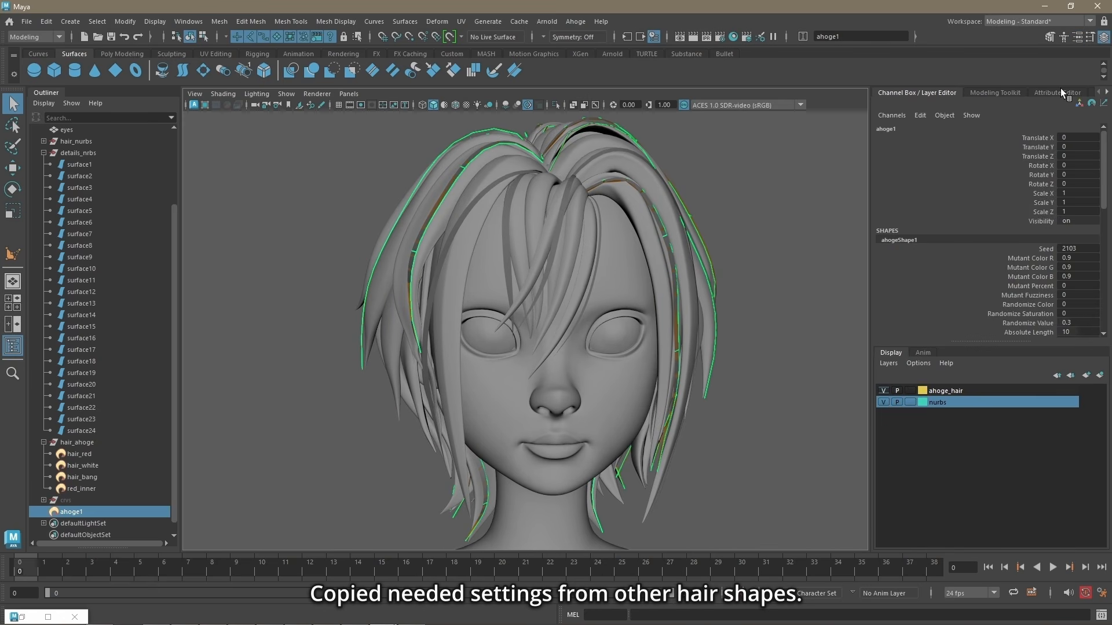
click(1060, 91)
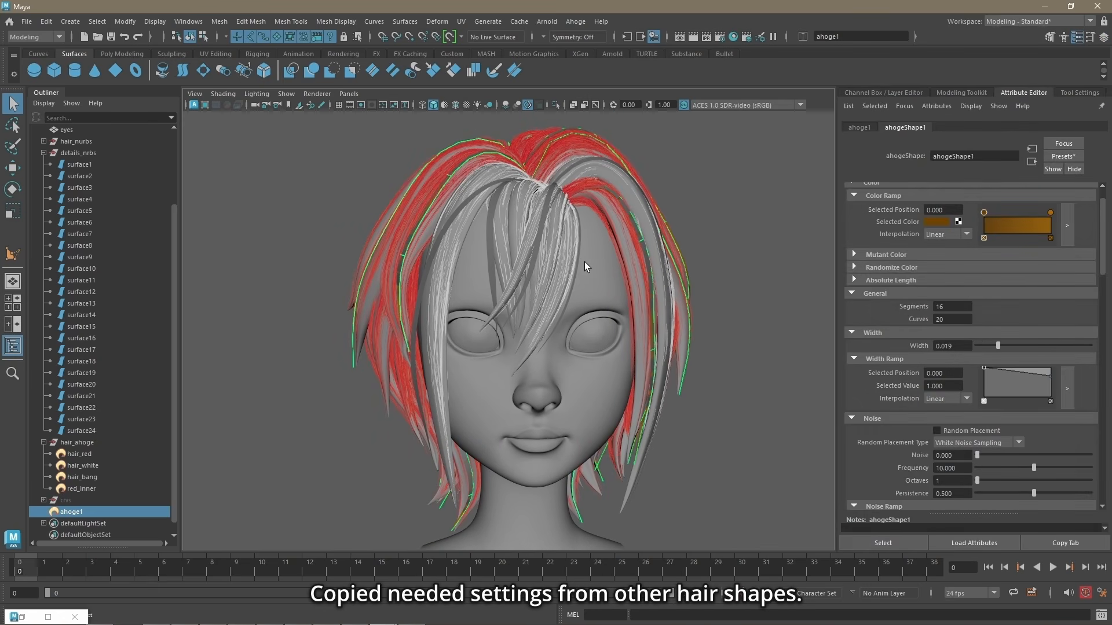
click(79, 454)
click(577, 21)
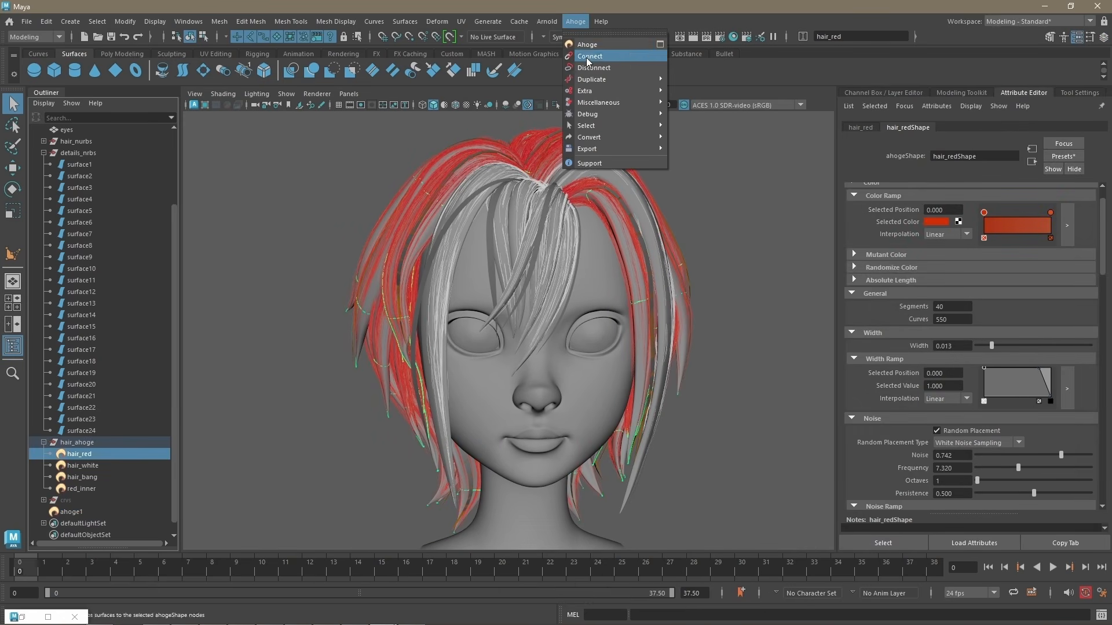
mouse_move(613, 103)
click(783, 156)
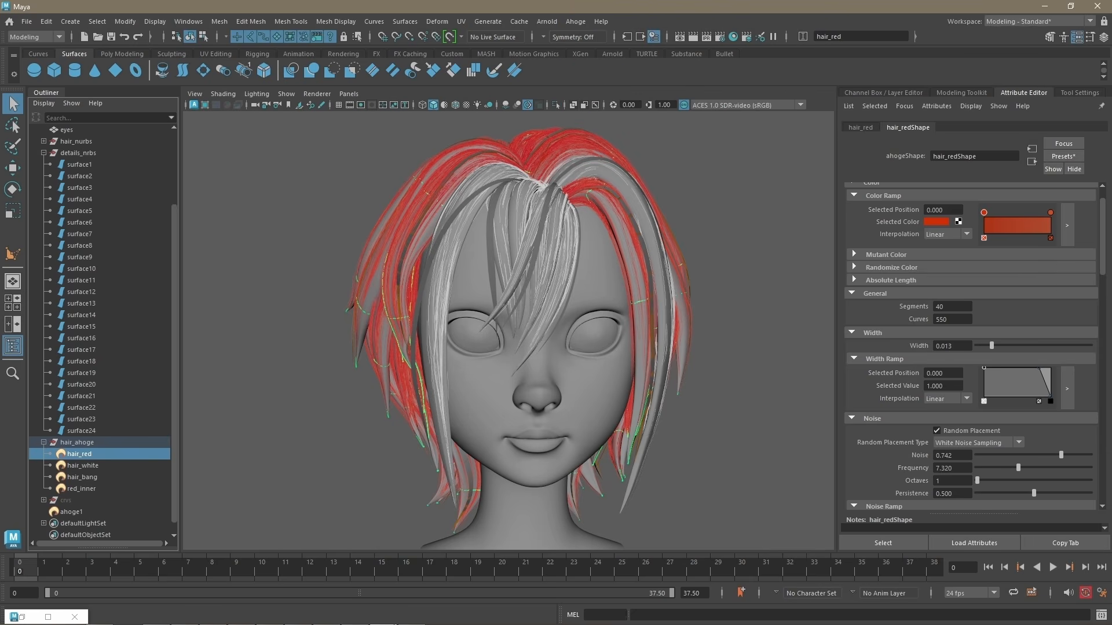
Step: Paste only the Color, Width, Noise and Cut attributes onto ahoge1
click(71, 512)
click(576, 21)
click(809, 166)
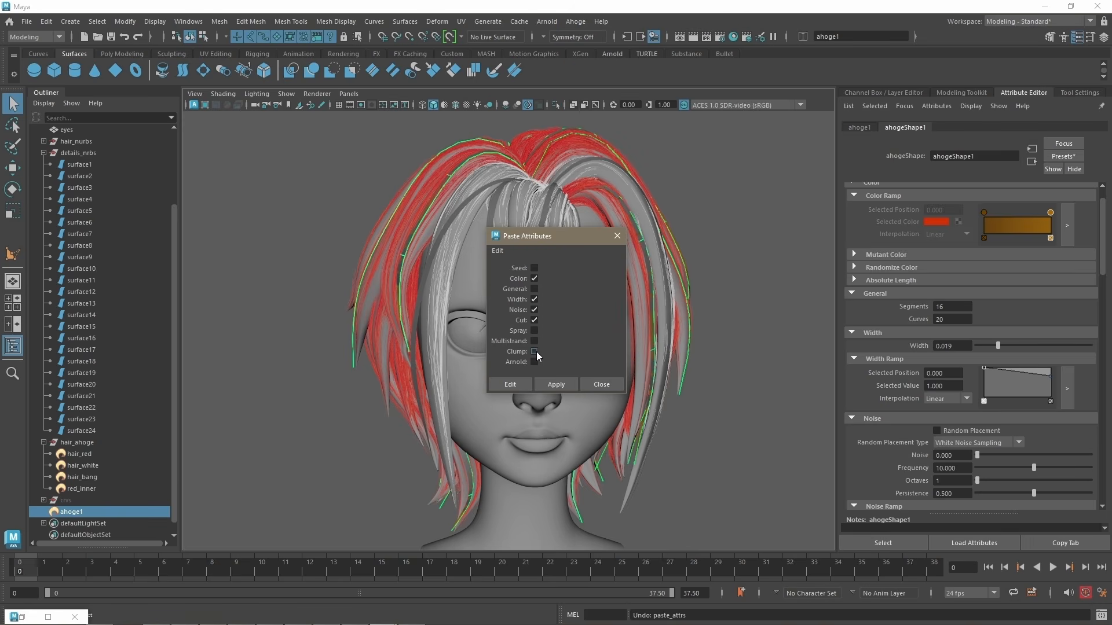
click(555, 384)
click(618, 236)
Step: Hide the ahoge_hair display layer so the detail strands of ahoge1 can be inspected up close
click(898, 94)
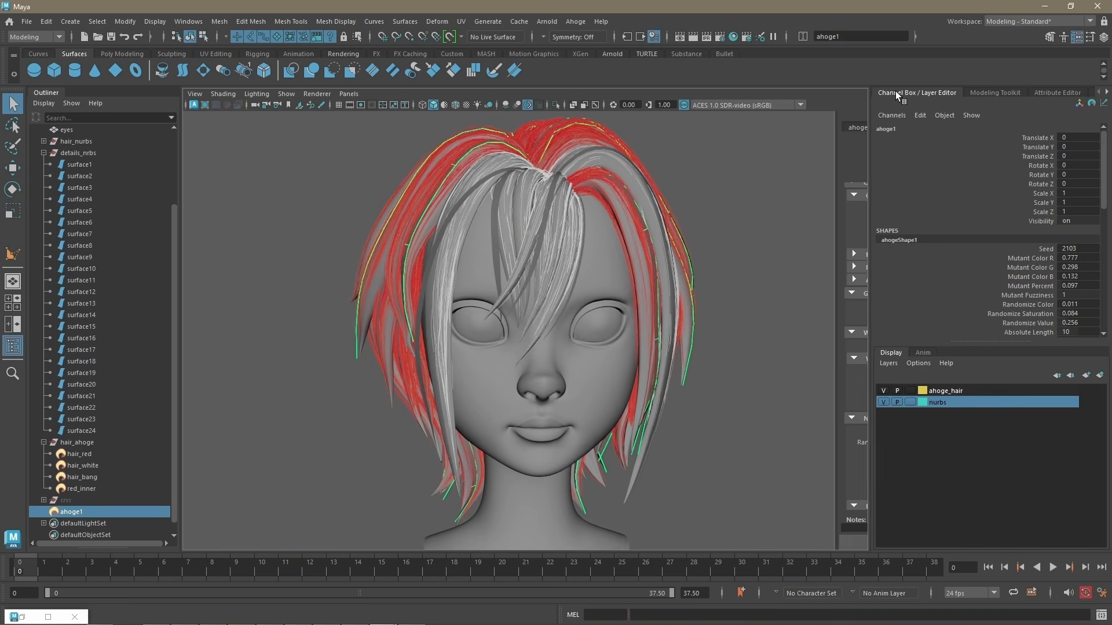
click(883, 391)
alt+drag(753, 301, 641, 301)
scroll(587, 330, up, 5)
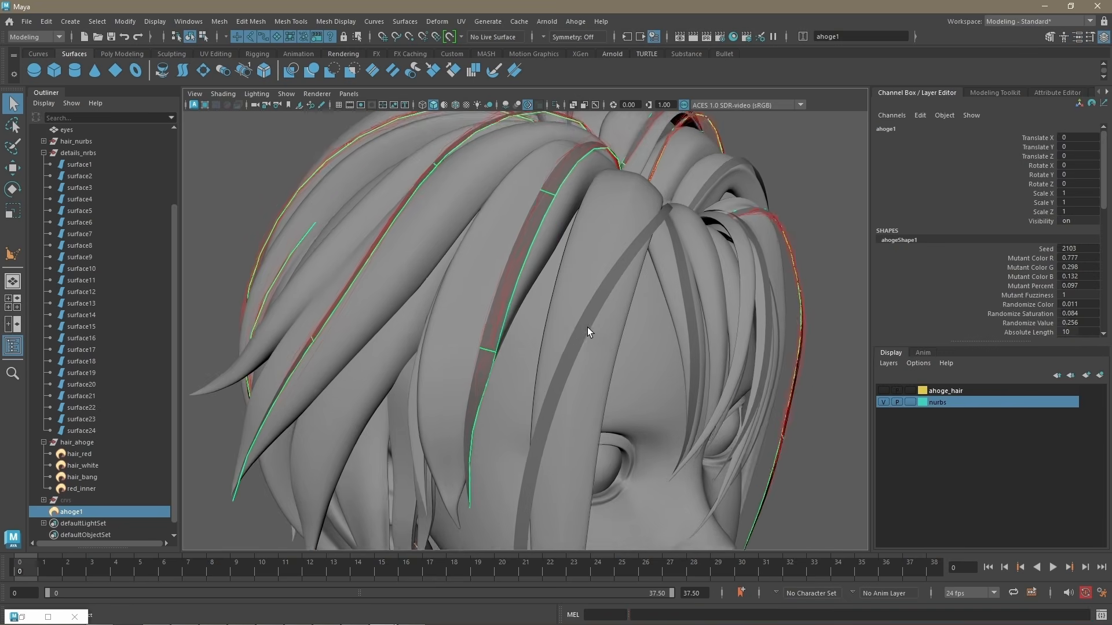
scroll(587, 328, down, 3)
Step: Set ahoge1's Multistrand to 5 and its Multistrand Percent to about 0.402
key(ctrl+a)
scroll(1023, 353, down, 10)
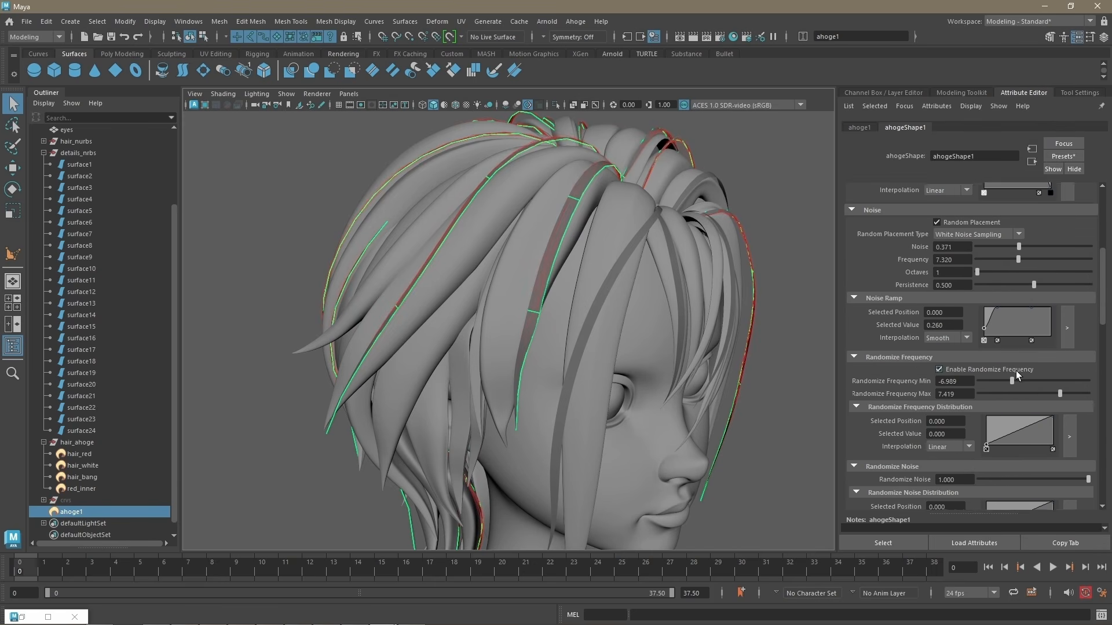
scroll(1006, 389, down, 8)
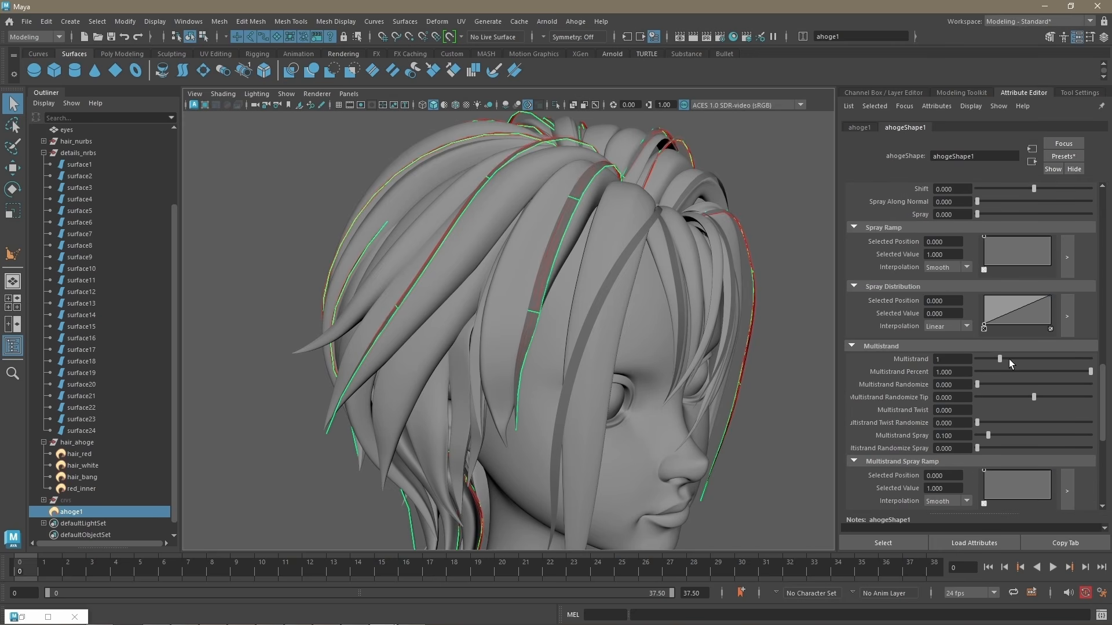
mouse_move(1009, 359)
mouse_down()
mouse_move(1099, 357)
mouse_move(1023, 371)
mouse_up()
scroll(459, 266, up, 5)
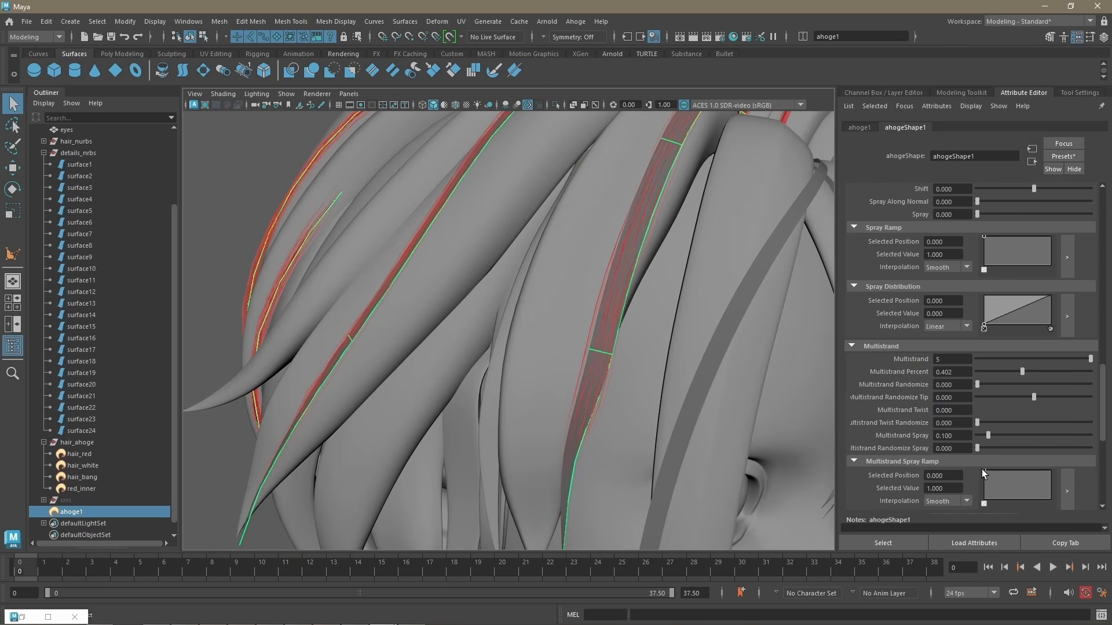
Step: Shape ahoge1's Multistrand Spray Ramp so it falls off to 0.040 at position 1.000
drag(982, 470, 985, 498)
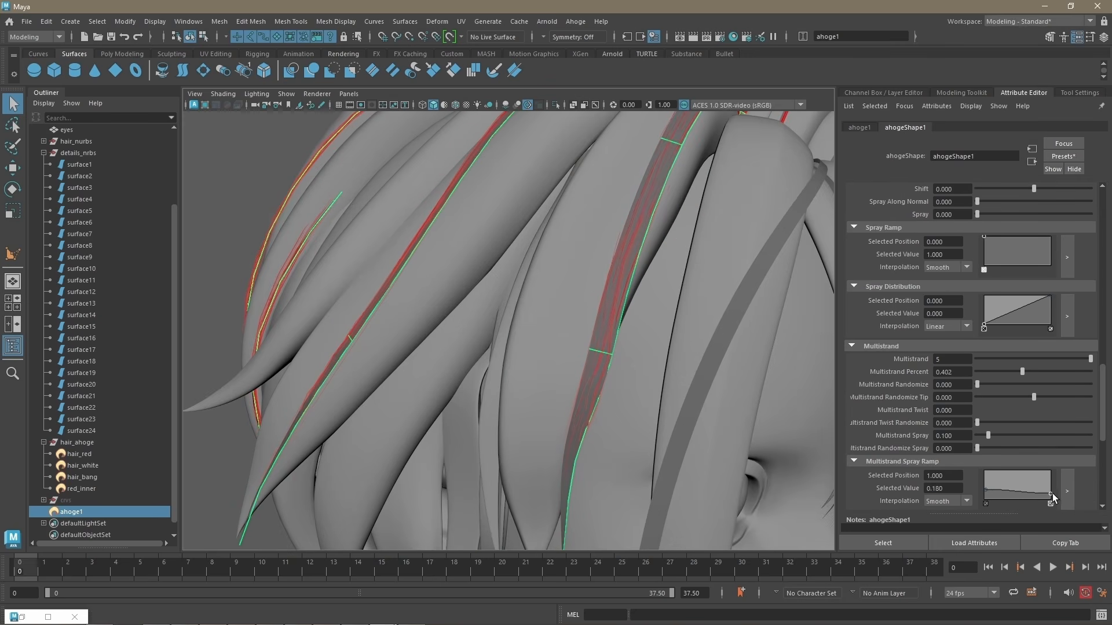
drag(1051, 493, 1052, 499)
scroll(444, 333, down, 5)
alt+drag(444, 332, 406, 332)
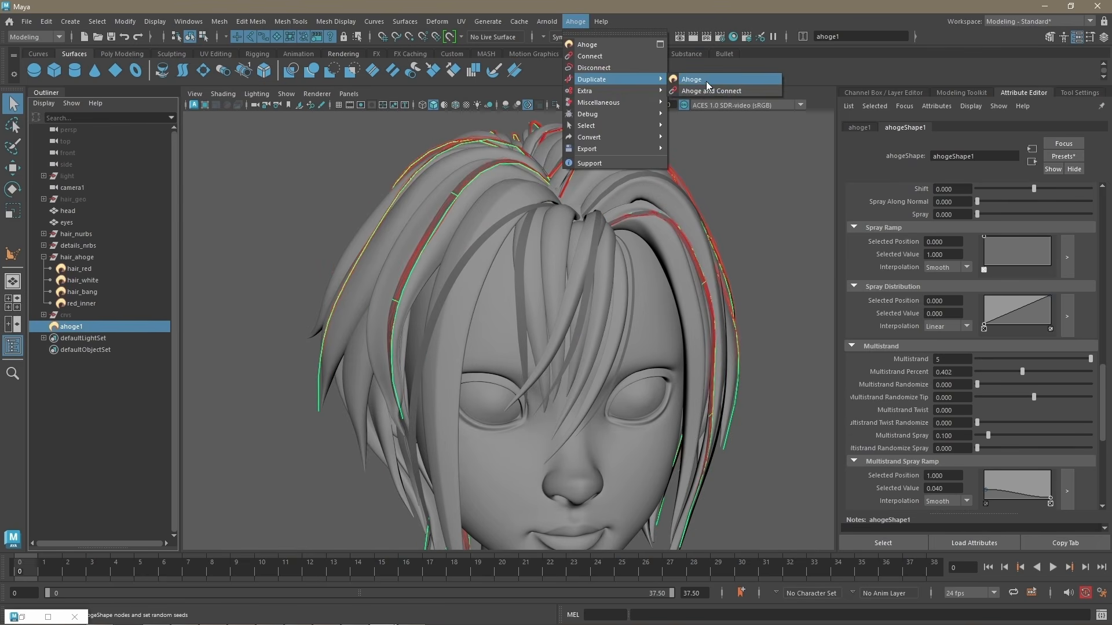
Step: Duplicate ahoge1 and reconnect the original only to the thin detail strands in the white bangs and side locks
click(576, 58)
click(576, 21)
mouse_move(602, 109)
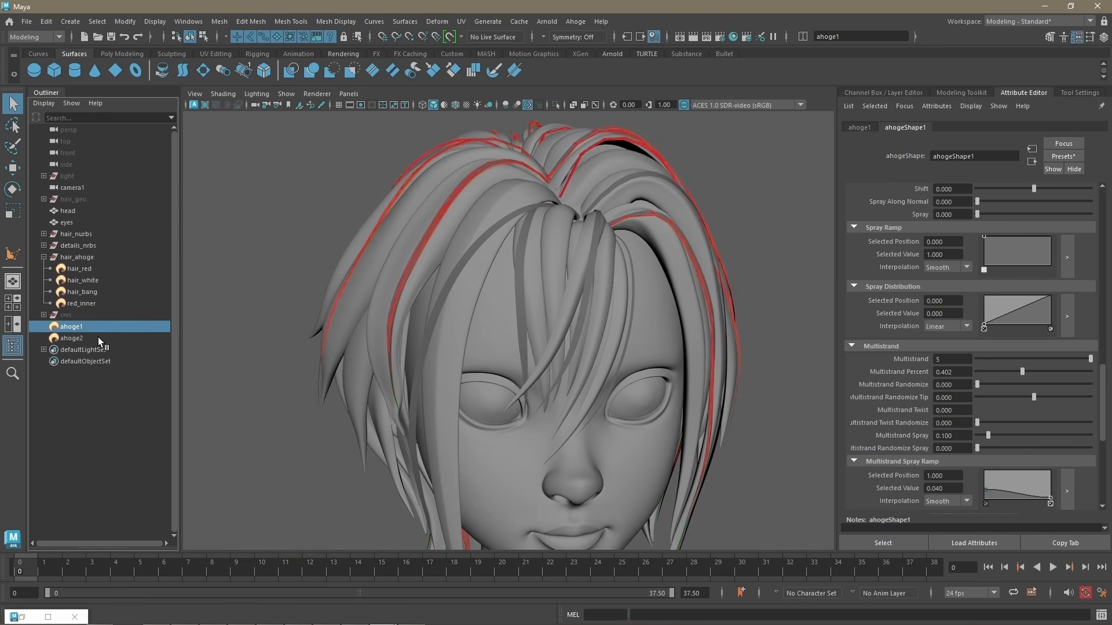
shift+click(435, 301)
shift+click(521, 290)
shift+click(587, 294)
alt+drag(623, 203, 627, 319)
shift+click(596, 222)
click(578, 23)
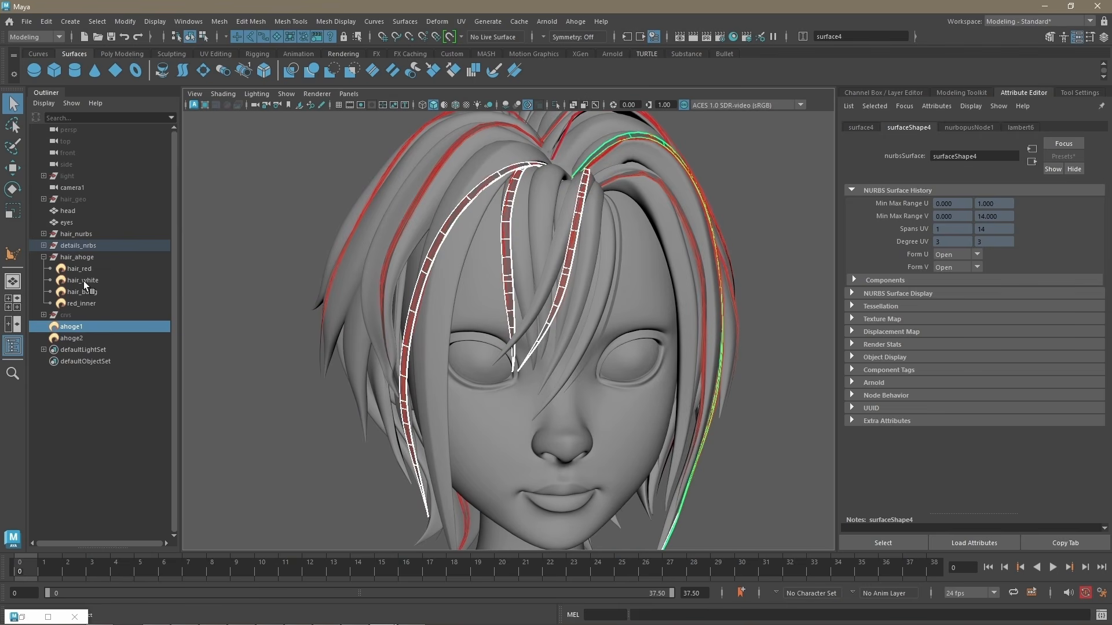
Step: Show the ahoge_hair display layer and copy the Ahoge attributes of hair_white
click(883, 92)
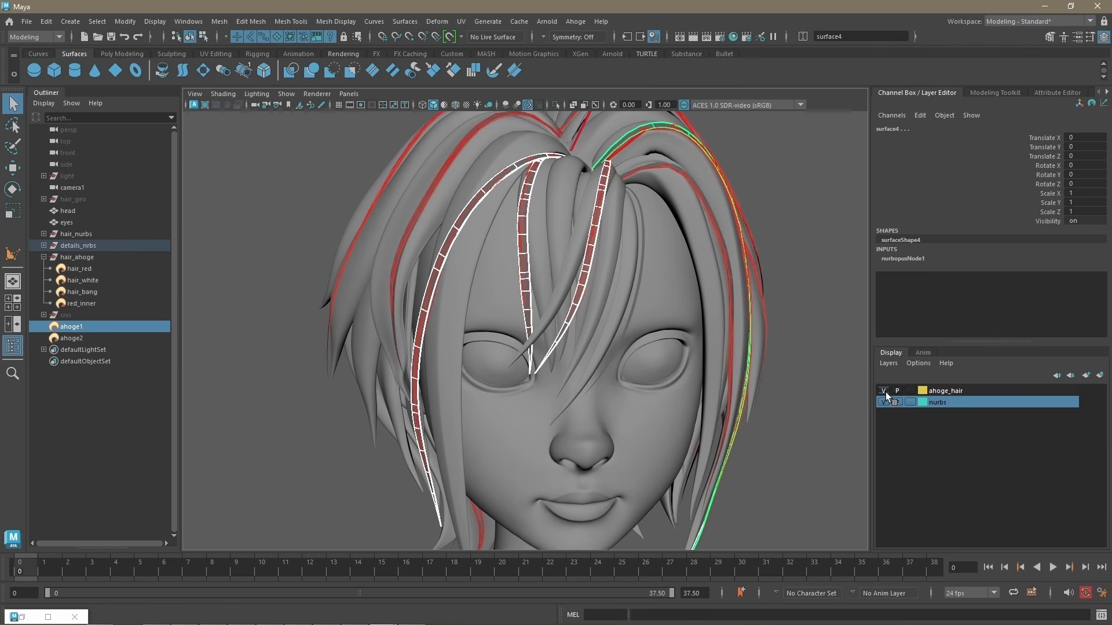
click(1054, 92)
click(795, 203)
click(450, 321)
click(575, 22)
mouse_move(590, 81)
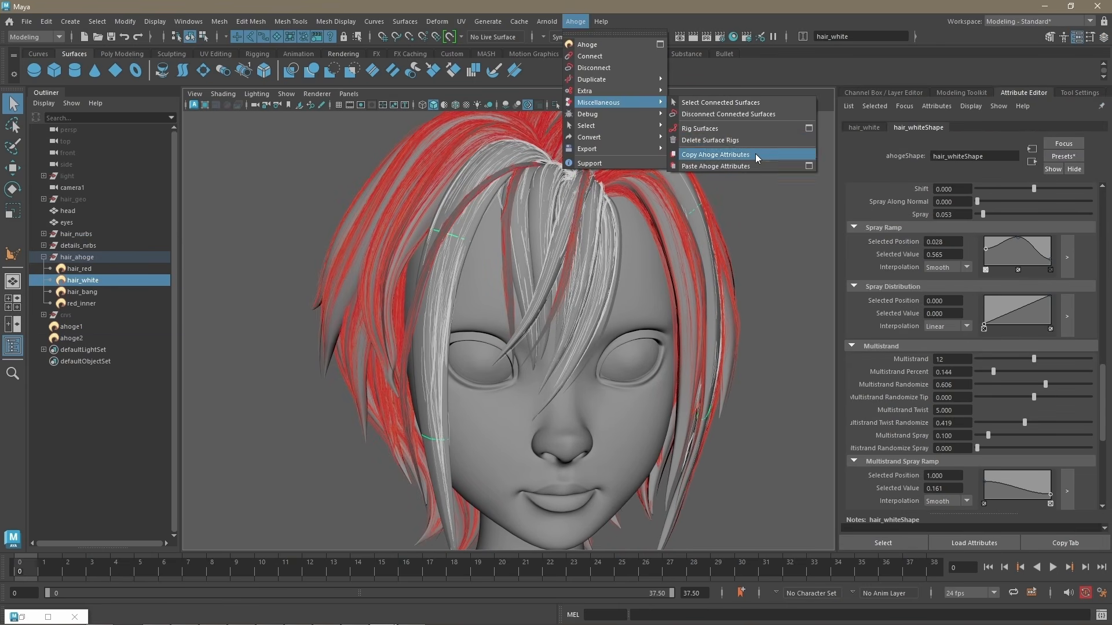
click(735, 156)
Step: Paste the attributes copied from hair_white onto ahoge1
click(575, 22)
mouse_move(599, 102)
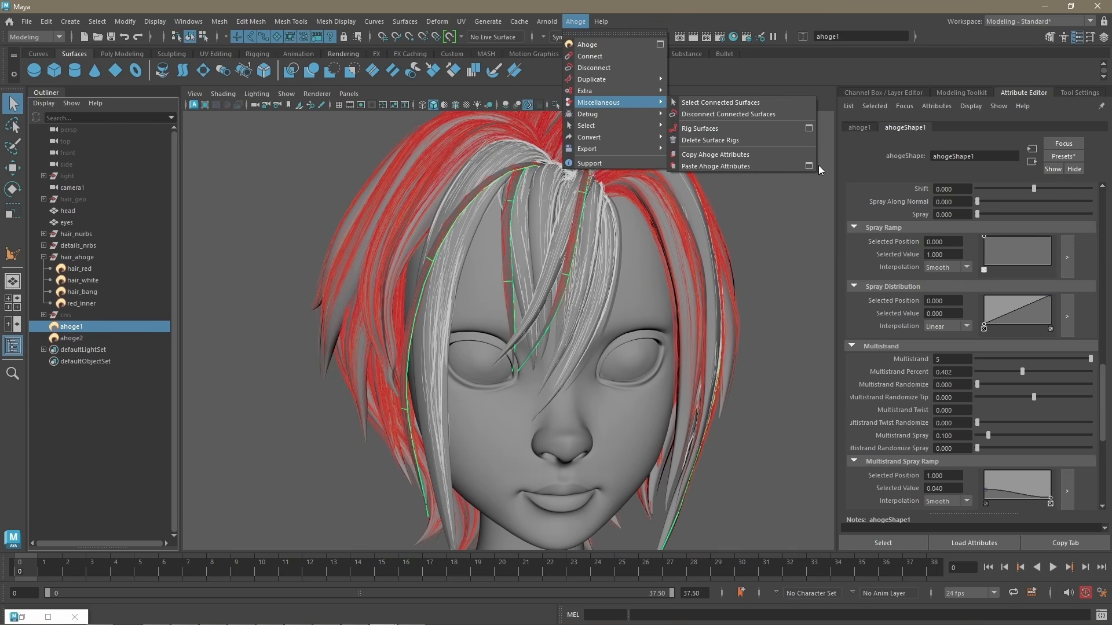
click(815, 167)
click(552, 370)
click(617, 218)
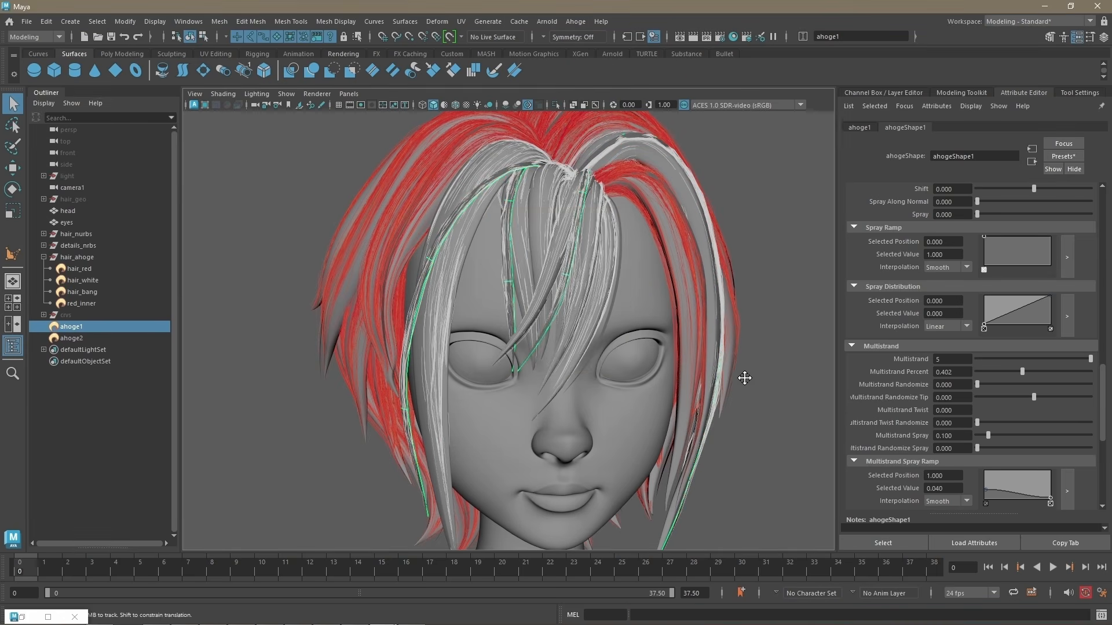
Step: Hide the nurbs display layer and render the hairstyle with Arnold to compare it against Snapshot_01
alt+right_drag(745, 377, 706, 370)
click(689, 336)
click(884, 92)
drag(838, 410, 871, 410)
click(883, 403)
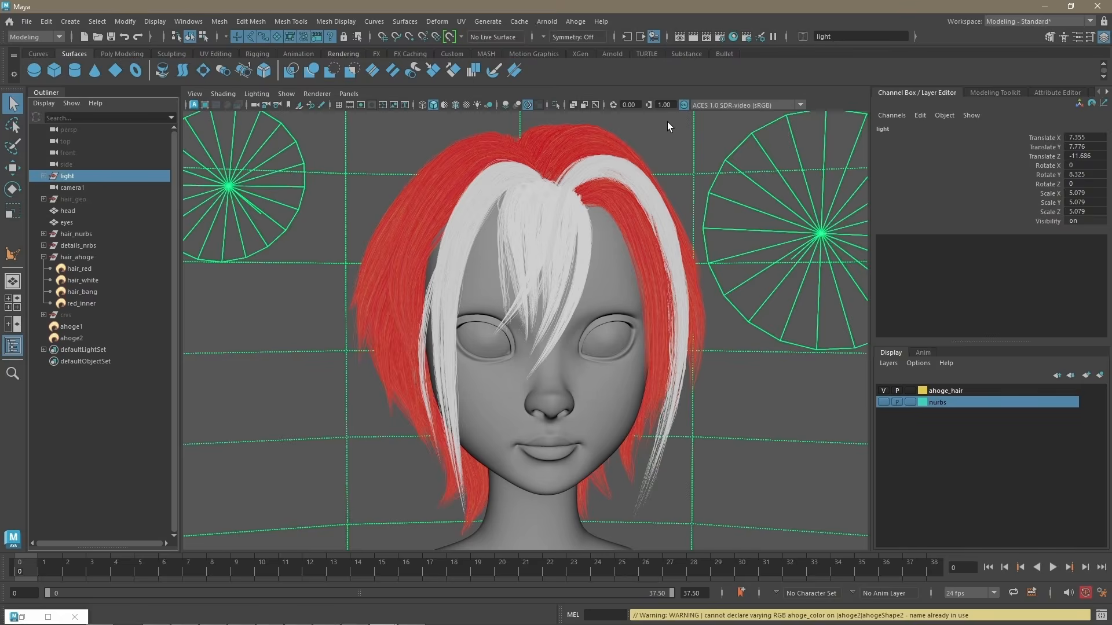
click(733, 37)
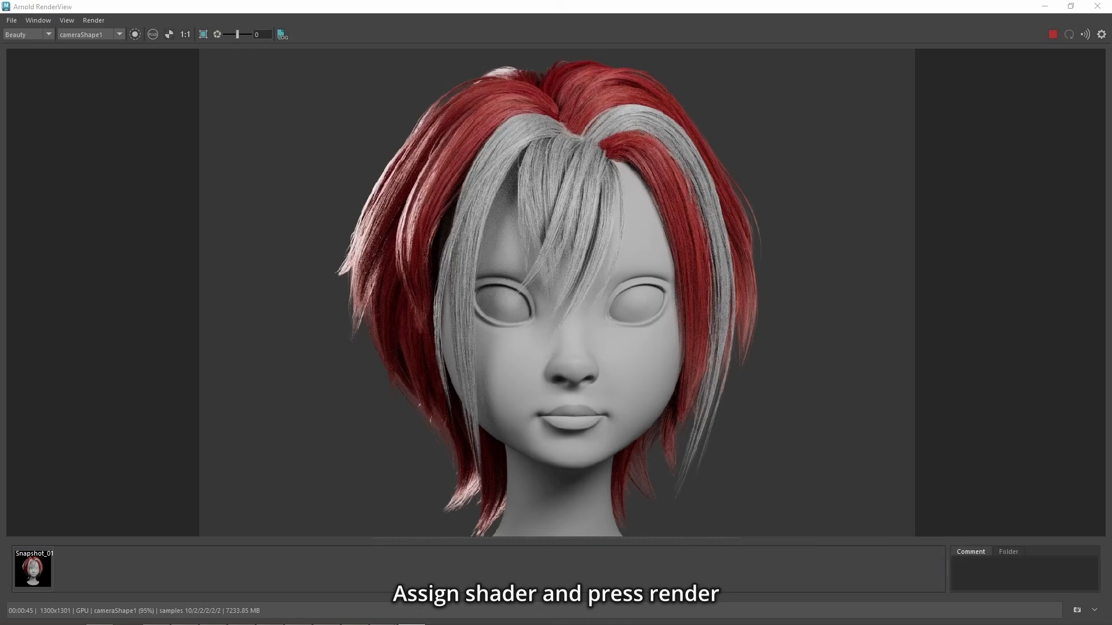
click(35, 568)
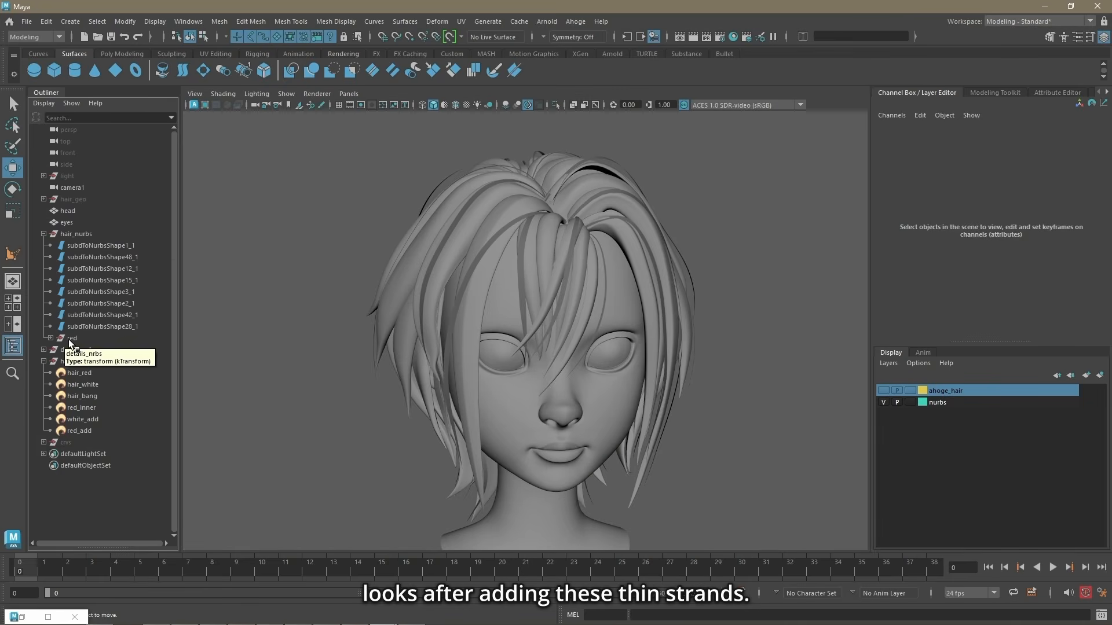
Step: Create a new Ahoge on the red group of hair_nurbs and set its Curves to 10
click(71, 338)
click(573, 22)
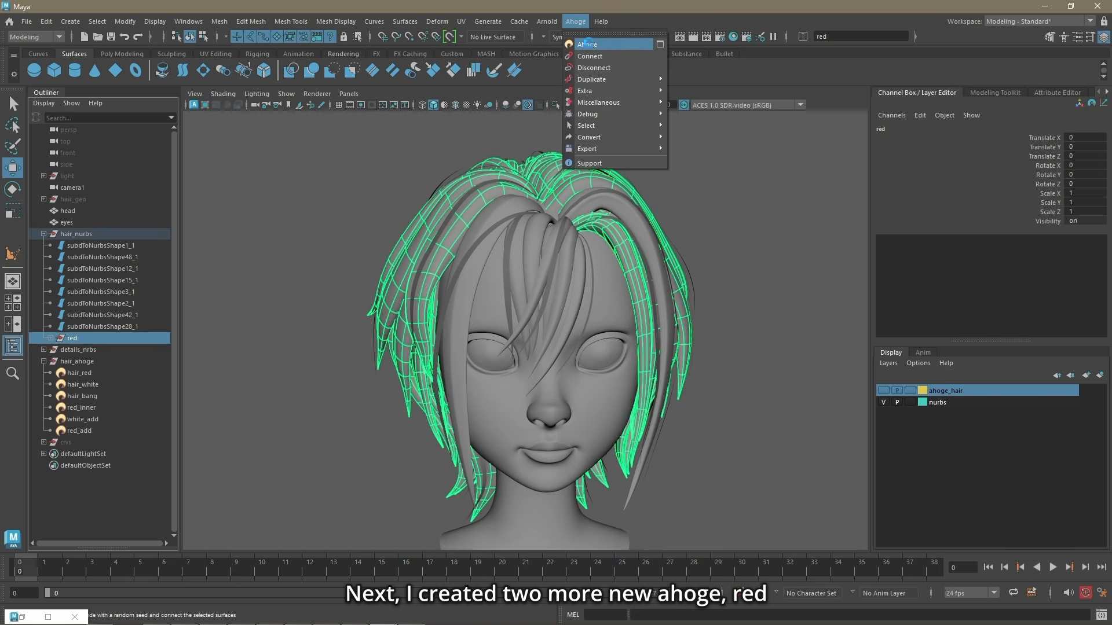
click(586, 44)
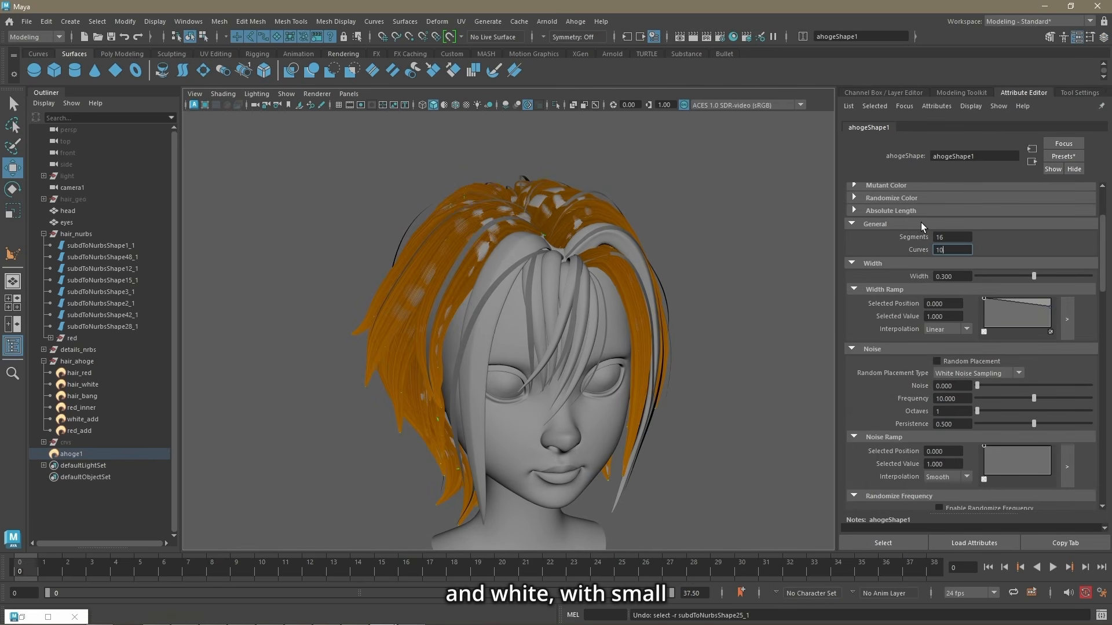
key(Return)
Step: Thin the new Ahoge to a Width of 0.015 with 20 Curves and enable Random Placement
drag(988, 277, 984, 277)
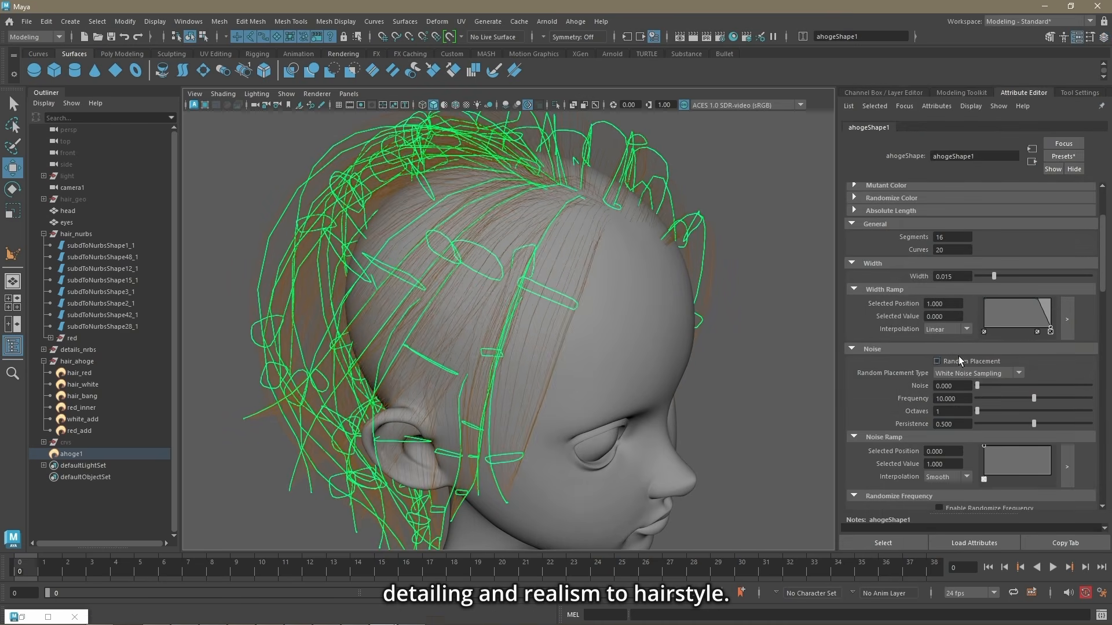
click(959, 360)
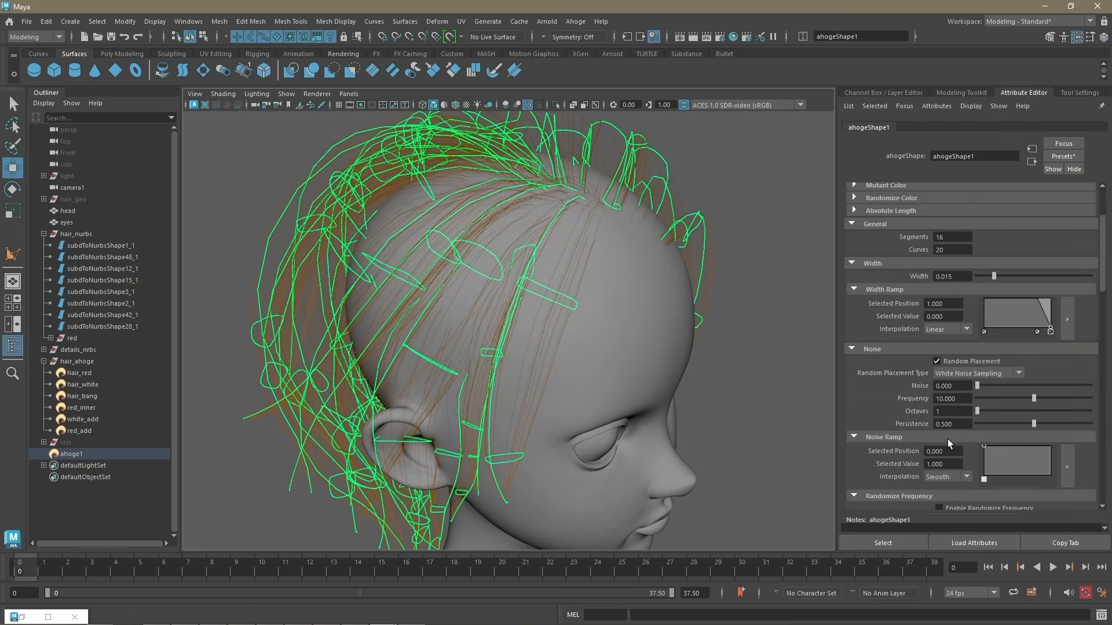
scroll(946, 223, up, 3)
scroll(981, 367, down, 5)
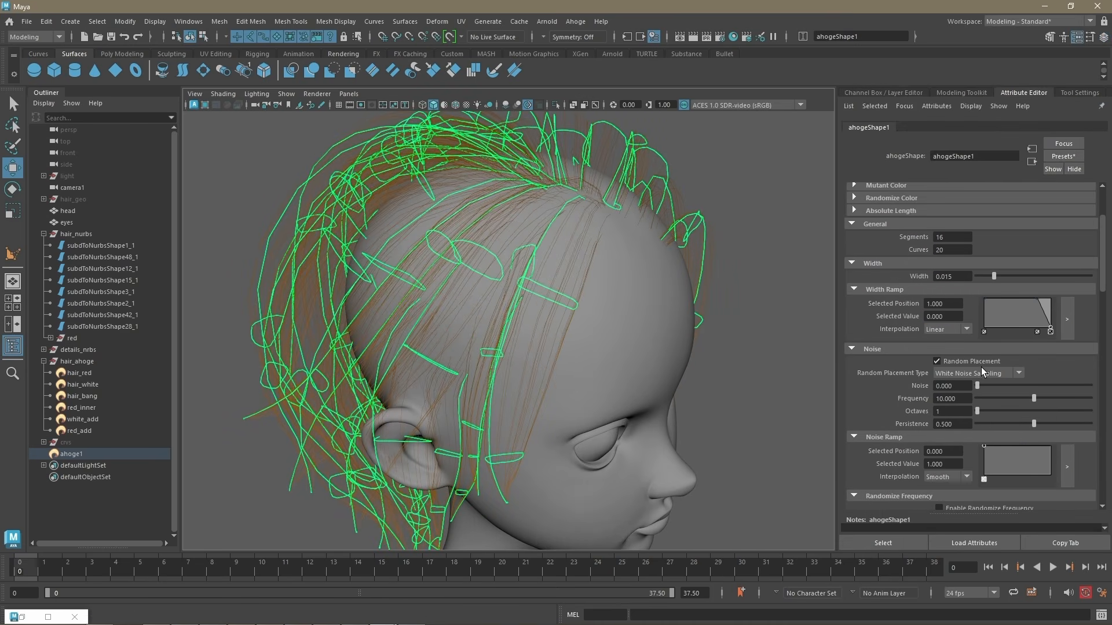
Step: Set the new Ahoge's Noise to 1.000 and its Segments to 23
drag(977, 317, 1095, 316)
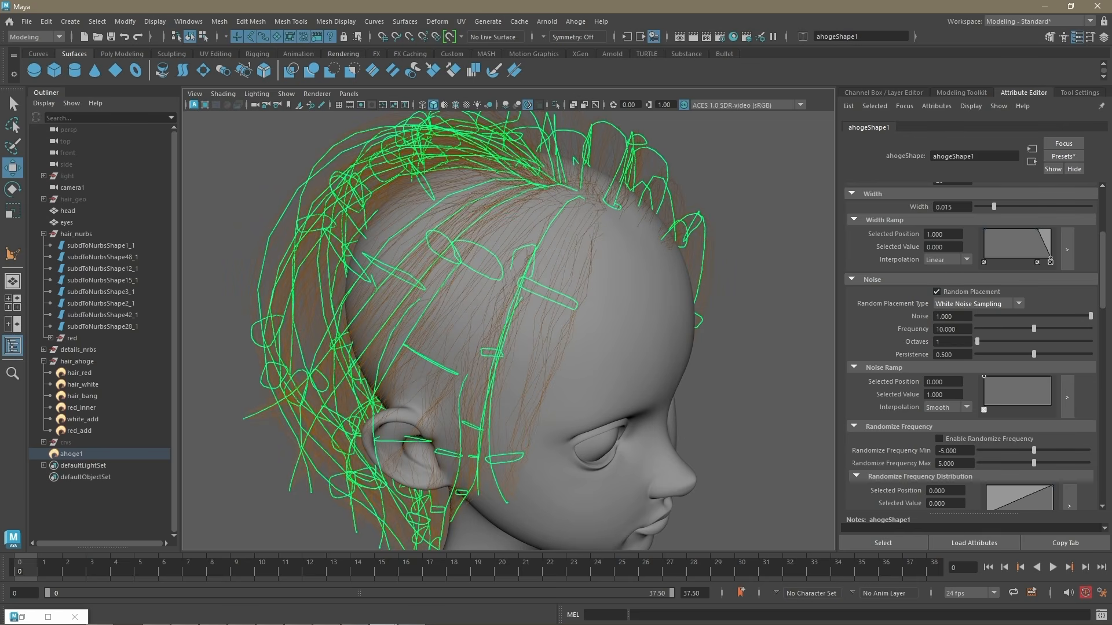
scroll(973, 308, up, 4)
scroll(992, 411, down, 3)
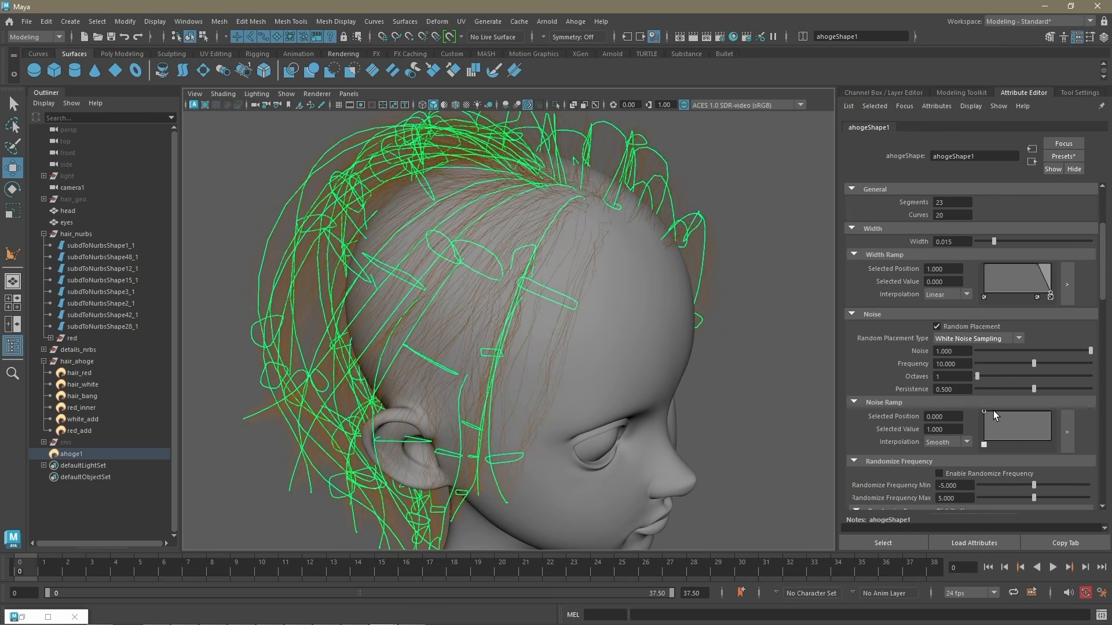
Step: Set the Frequency to about 7.526 and enable Randomize Frequency with a range of about -5.753 to 5.591
alt+drag(763, 294, 769, 281)
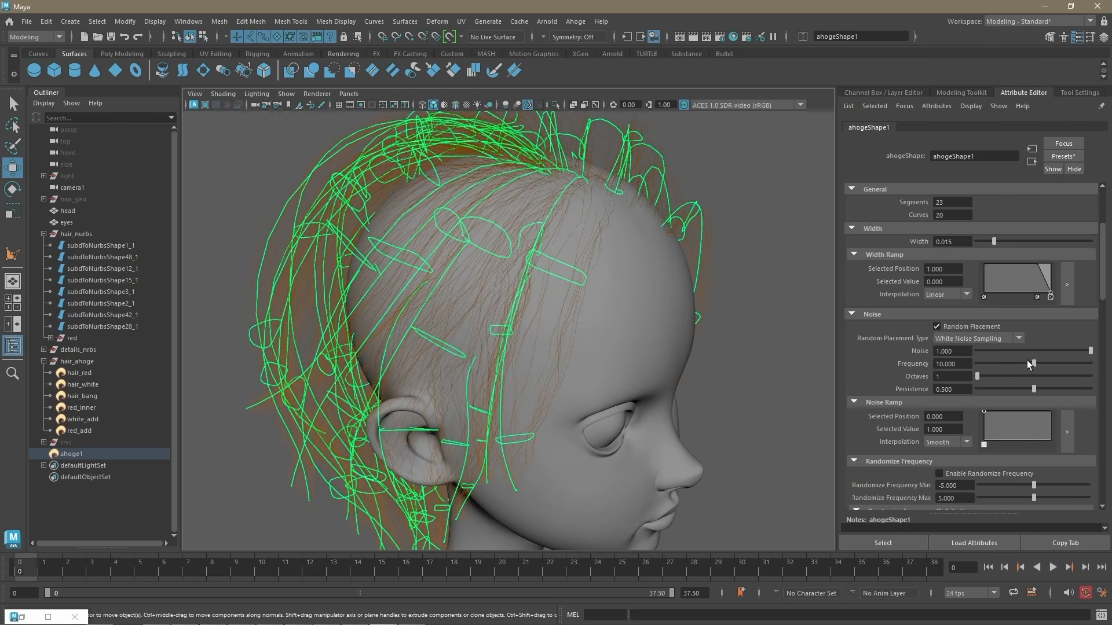
drag(1028, 362, 1014, 364)
scroll(1005, 378, down, 2)
drag(1034, 415, 1027, 414)
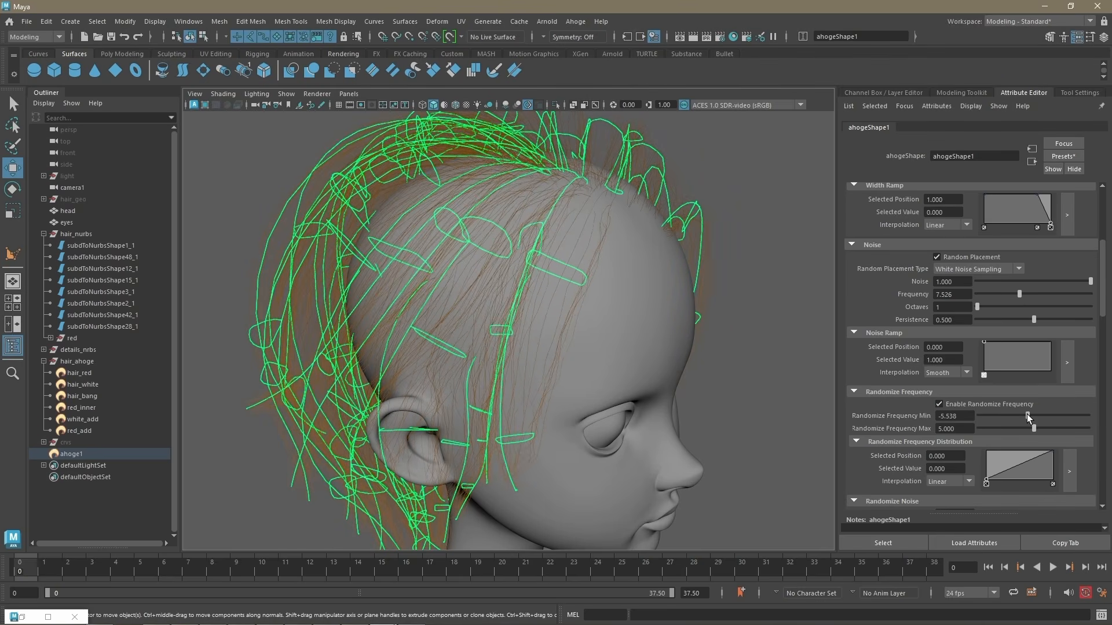
scroll(984, 487, down, 3)
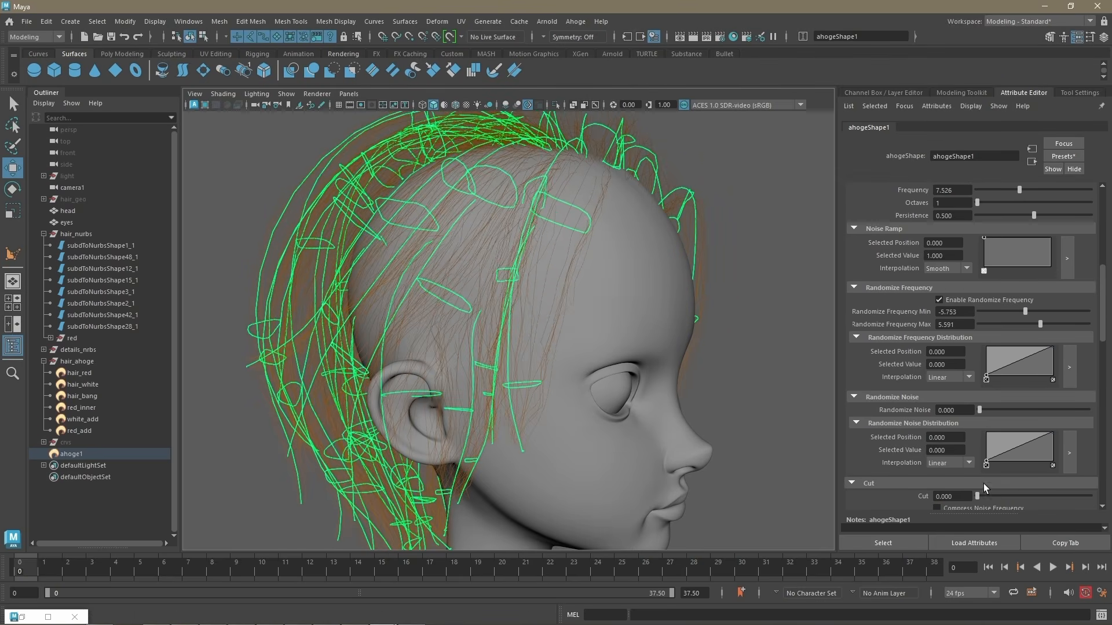
Step: Set the Cut to about 0.273 and add a Randomize Noise Distribution point at position 0.391 with value 0.580
drag(1008, 496, 1007, 497)
click(1012, 444)
alt+drag(785, 347, 741, 374)
Step: Show the ahoge_hair display layer and recolor the starting point of ahoge1's Color Ramp
click(893, 92)
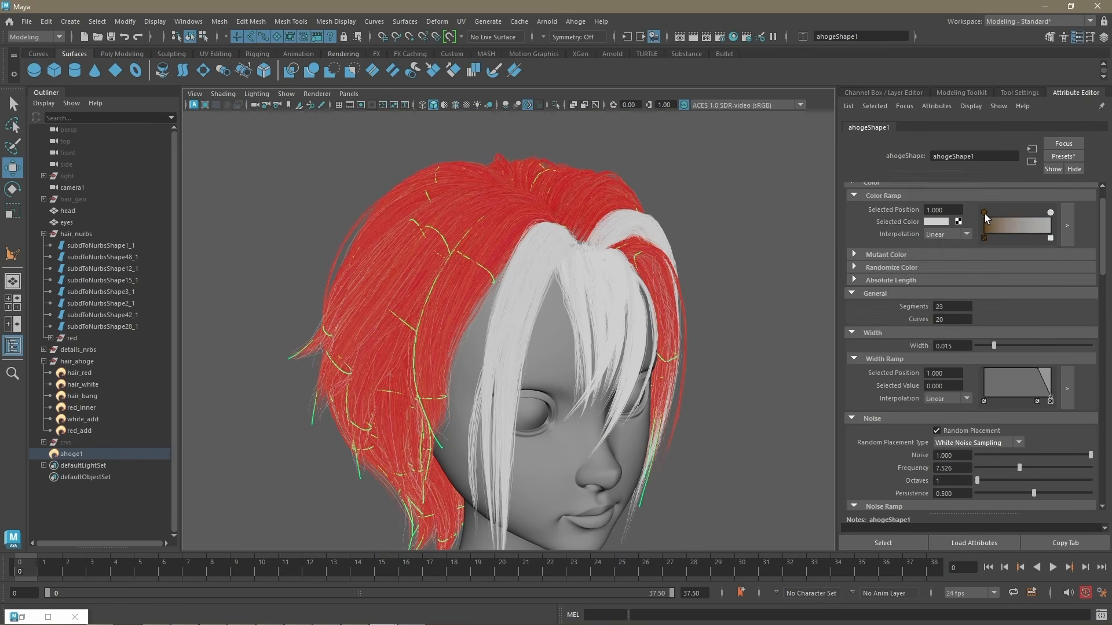
click(985, 213)
click(936, 222)
mouse_move(968, 265)
mouse_down()
mouse_move(879, 266)
mouse_move(959, 283)
mouse_up()
Step: Set ahoge1's Randomize Noise to about 0.452
alt+drag(774, 266, 782, 263)
scroll(1013, 420, down, 10)
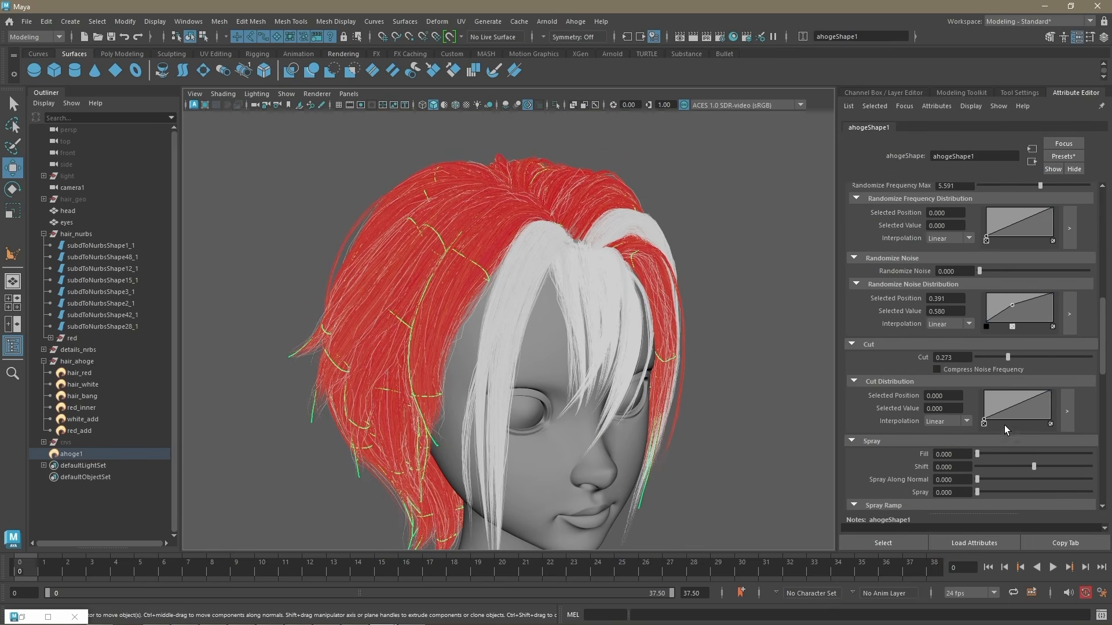
scroll(1004, 425, down, 1)
drag(988, 458, 1012, 459)
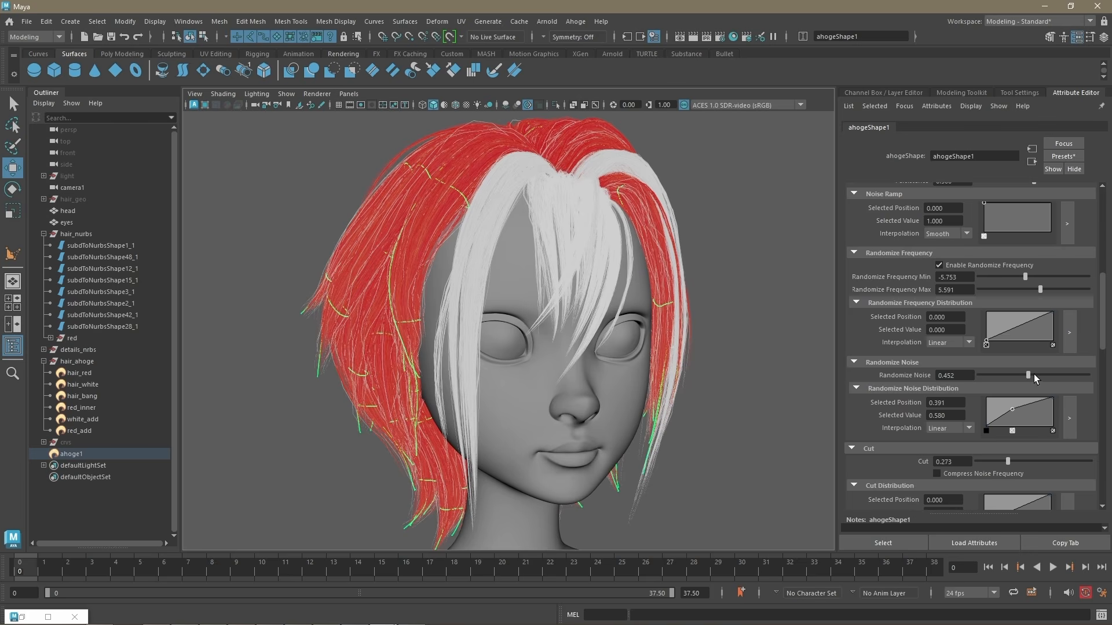
Step: Duplicate ahoge1 and disconnect all connected surfaces from the copy, ahoge2
click(575, 23)
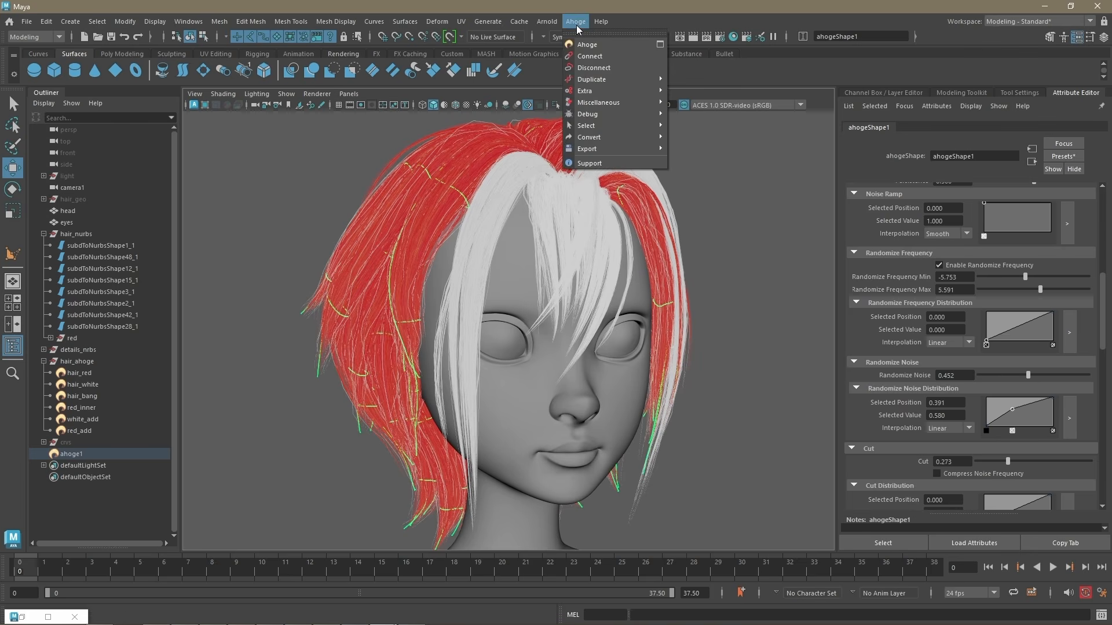
mouse_move(637, 79)
click(699, 82)
click(95, 467)
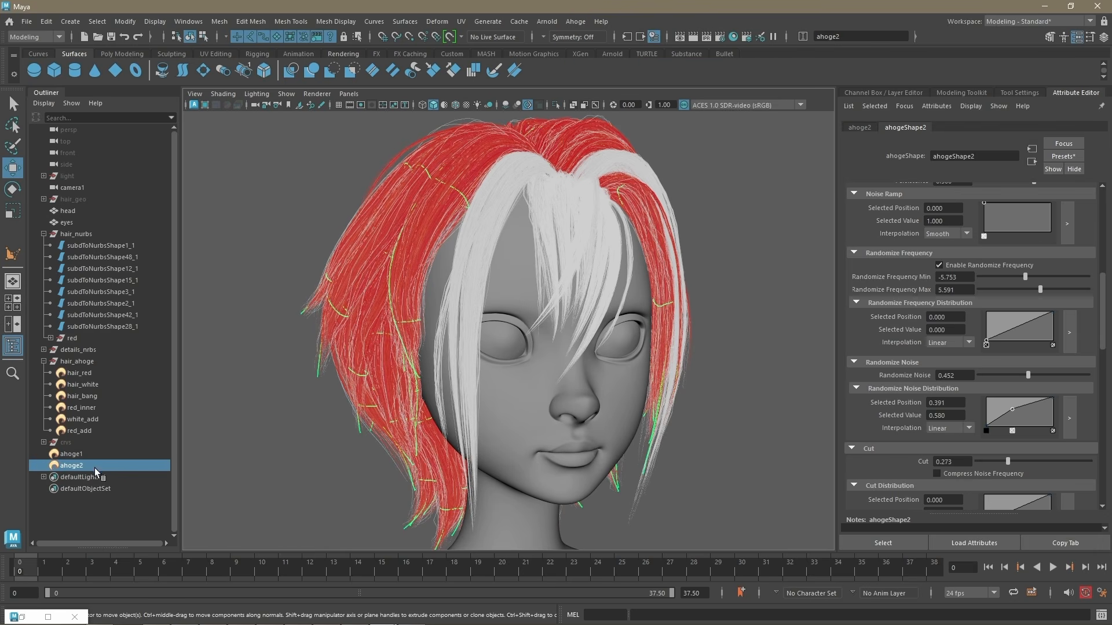
click(575, 22)
mouse_move(603, 102)
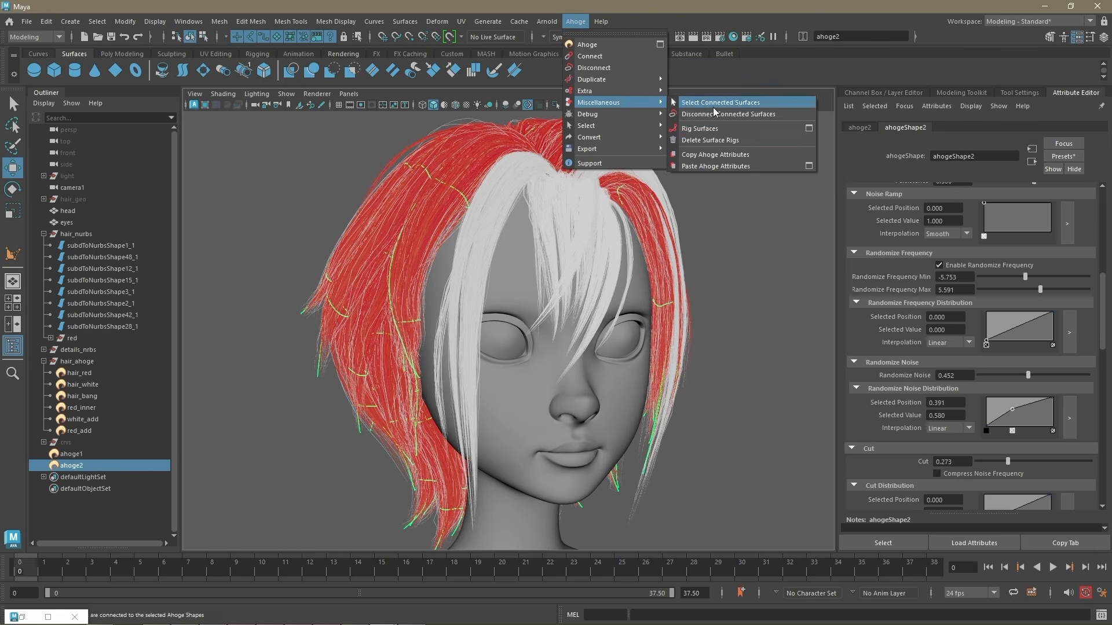
click(731, 115)
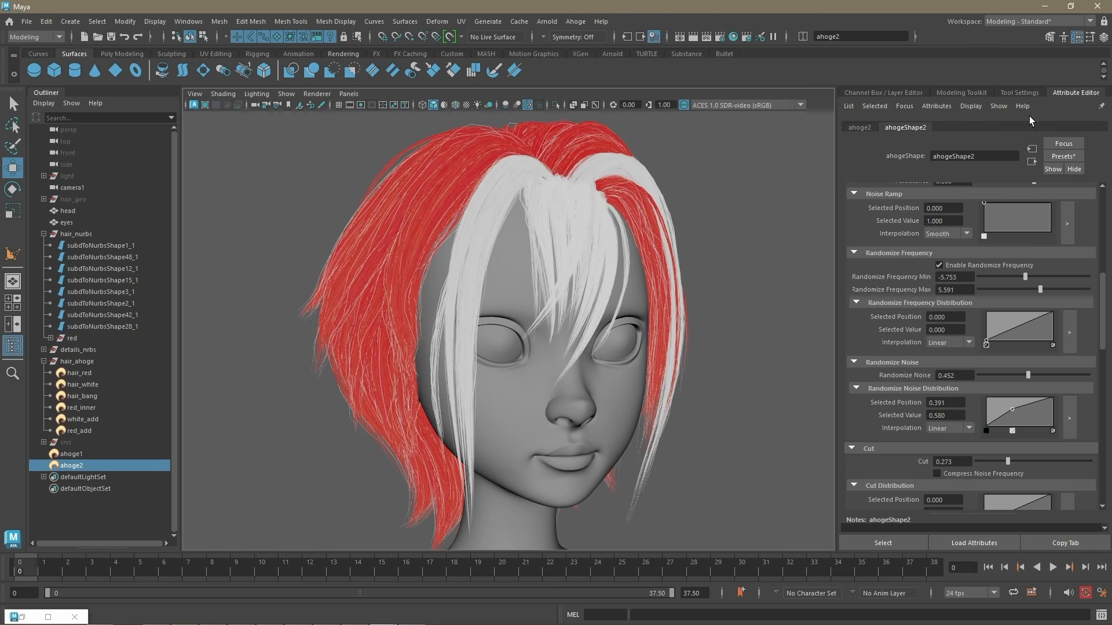
Step: Connect the white side surfaces subdToNurbsShape12_1 and subdToNurbsShape42_1 to ahoge2
key(ctrl+a)
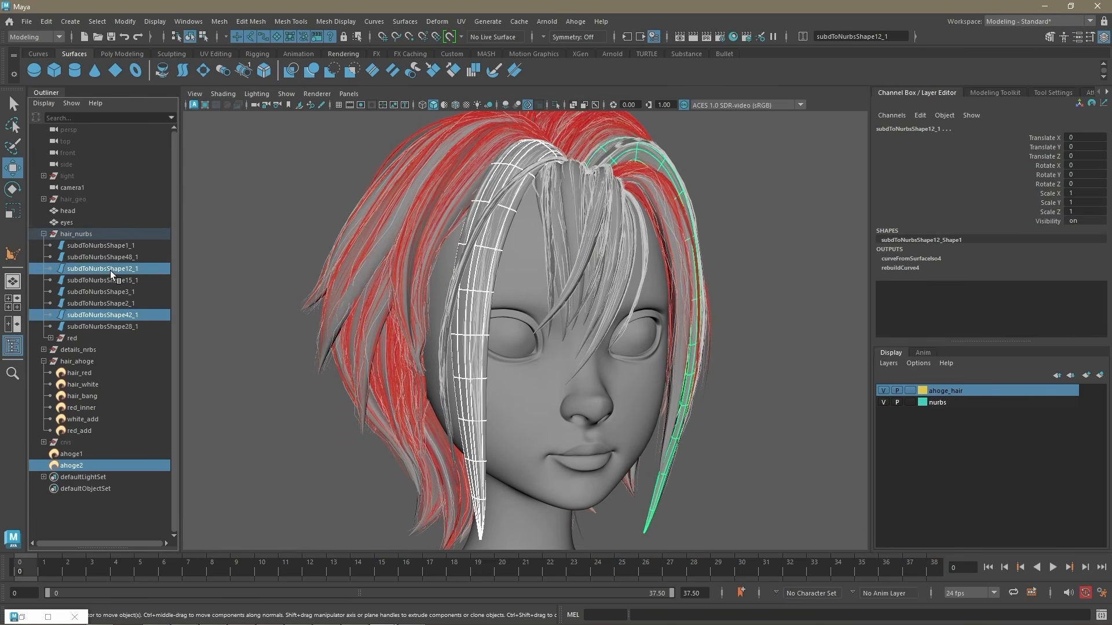
click(575, 22)
click(596, 71)
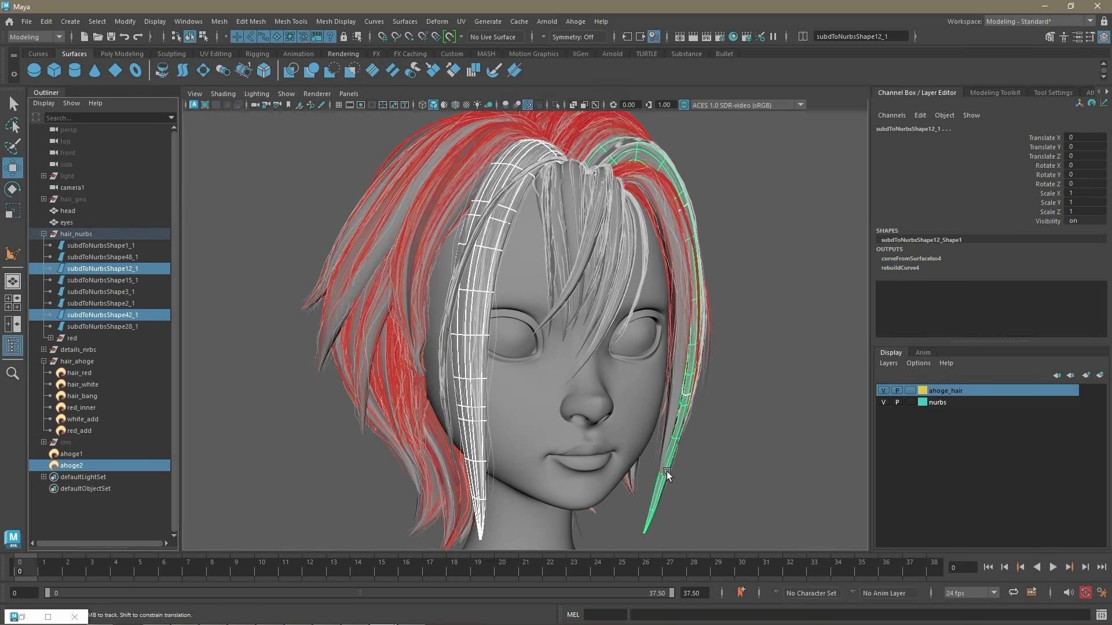
Step: Copy the Ahoge attributes of hair_red as the source for ahoge1
click(89, 453)
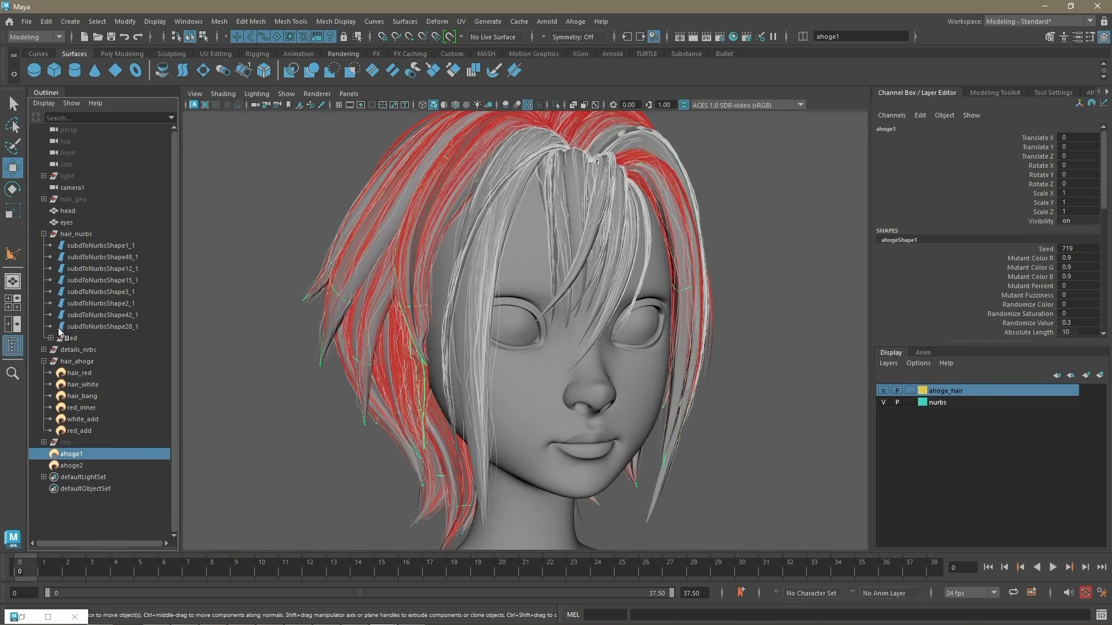
click(79, 373)
click(575, 22)
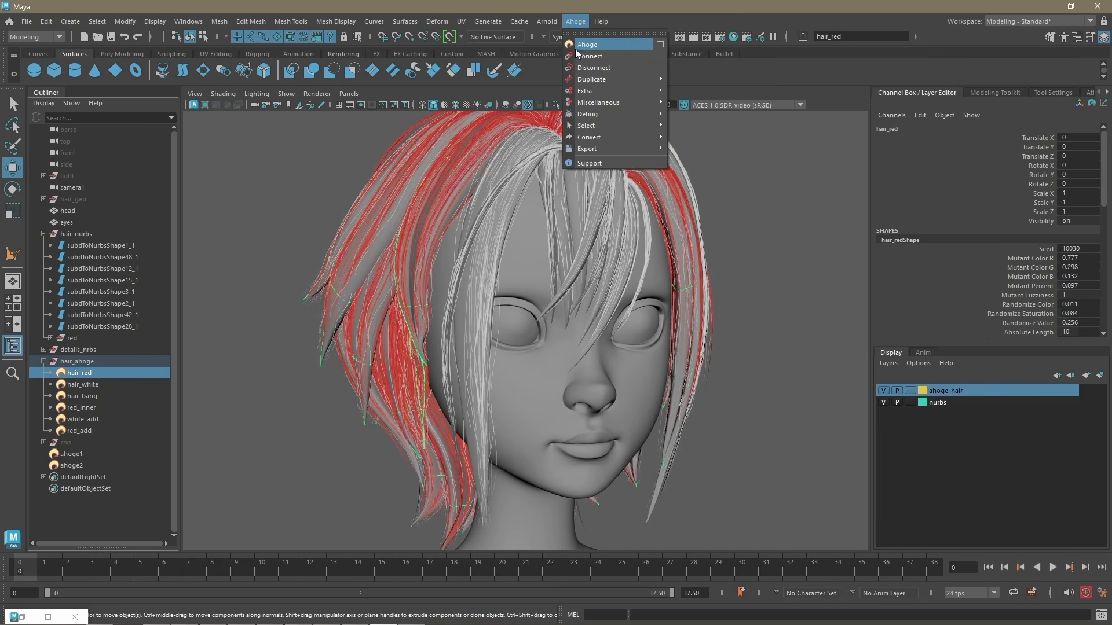
mouse_move(600, 102)
click(718, 154)
Step: Paste only the Color attributes onto ahoge1
click(79, 454)
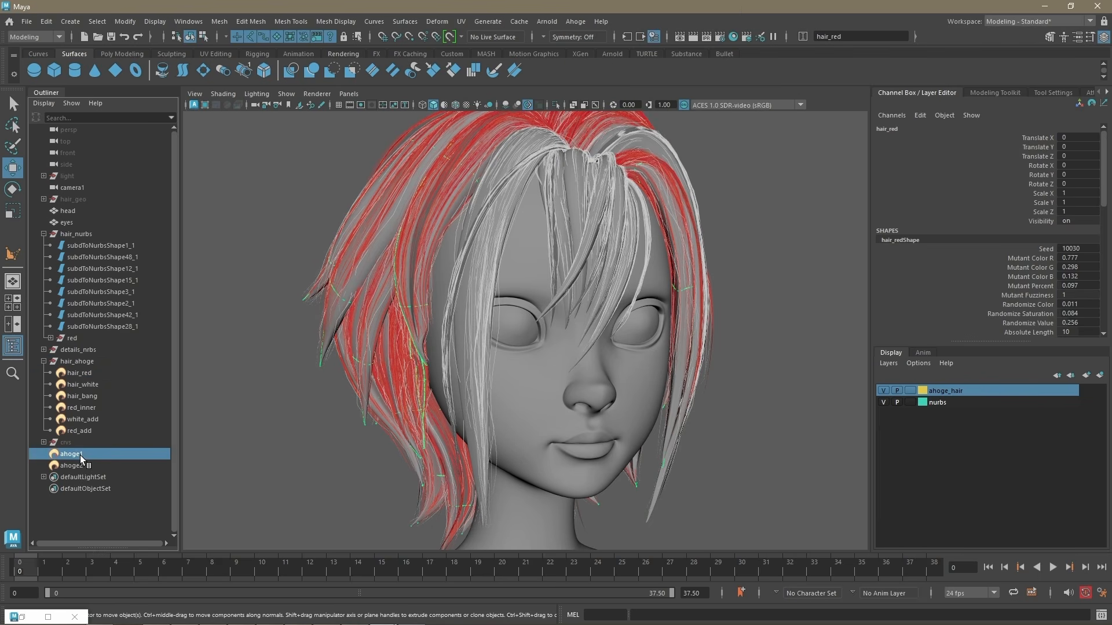
click(575, 22)
click(809, 166)
click(546, 366)
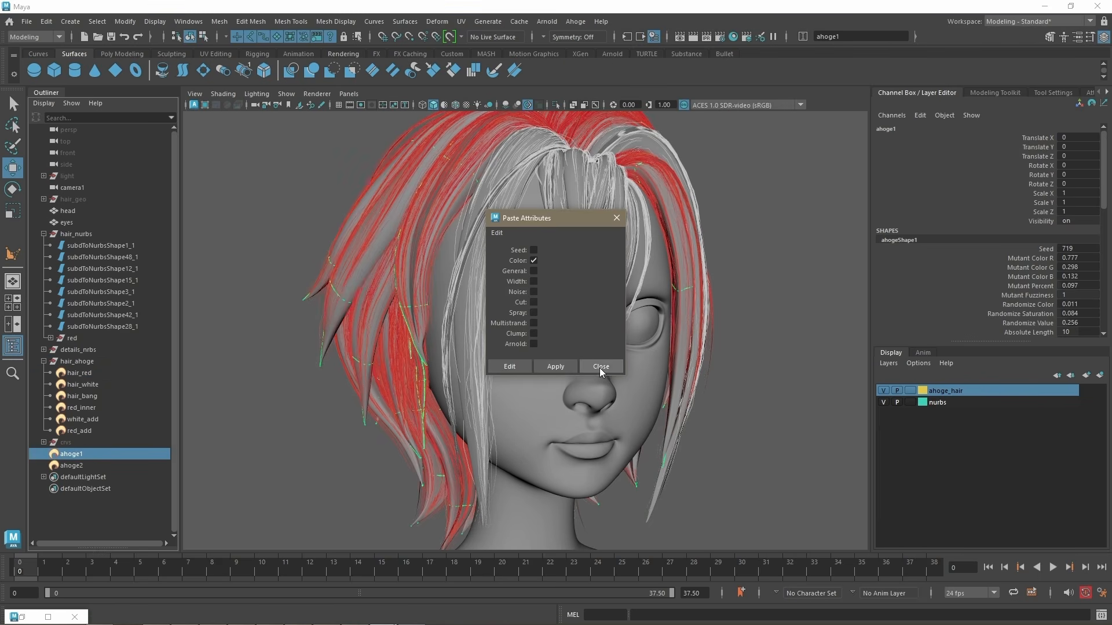
click(599, 366)
Step: Set ahoge1's Mutant Color to a more saturated orange and its Mutant Percent to 0.602
alt+middle_drag(669, 374, 670, 381)
key(ctrl+a)
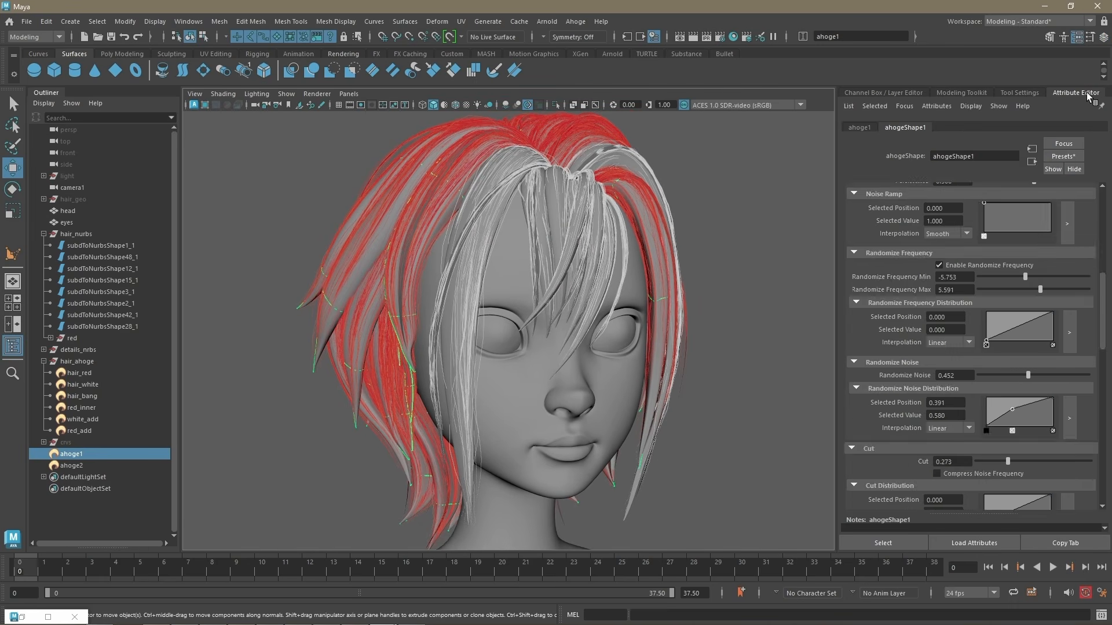
click(908, 288)
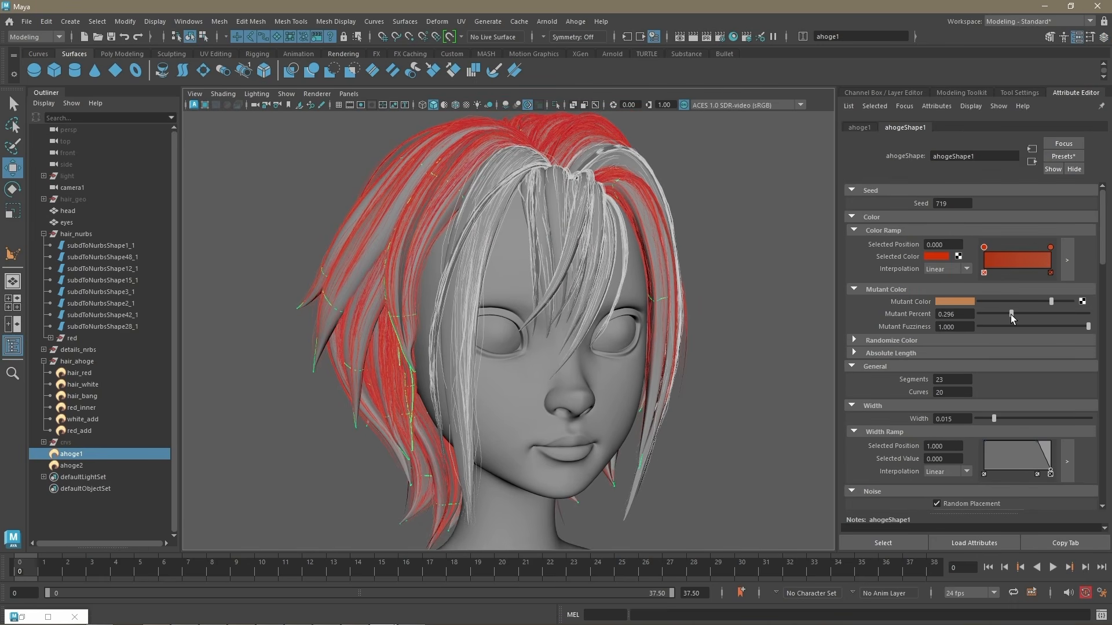
click(953, 301)
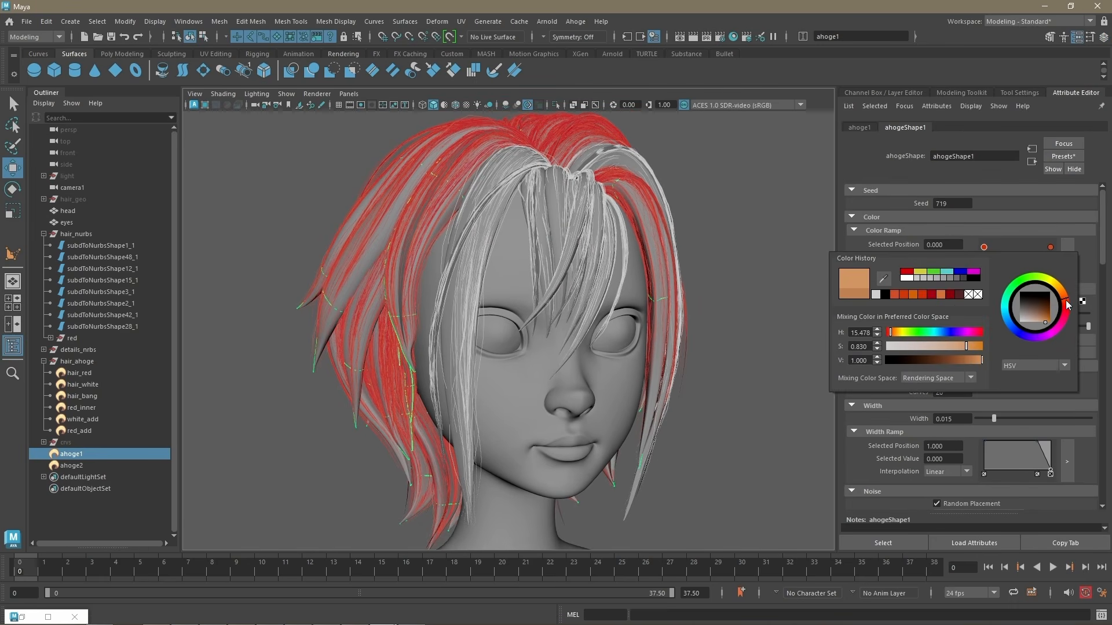
click(1066, 301)
click(973, 345)
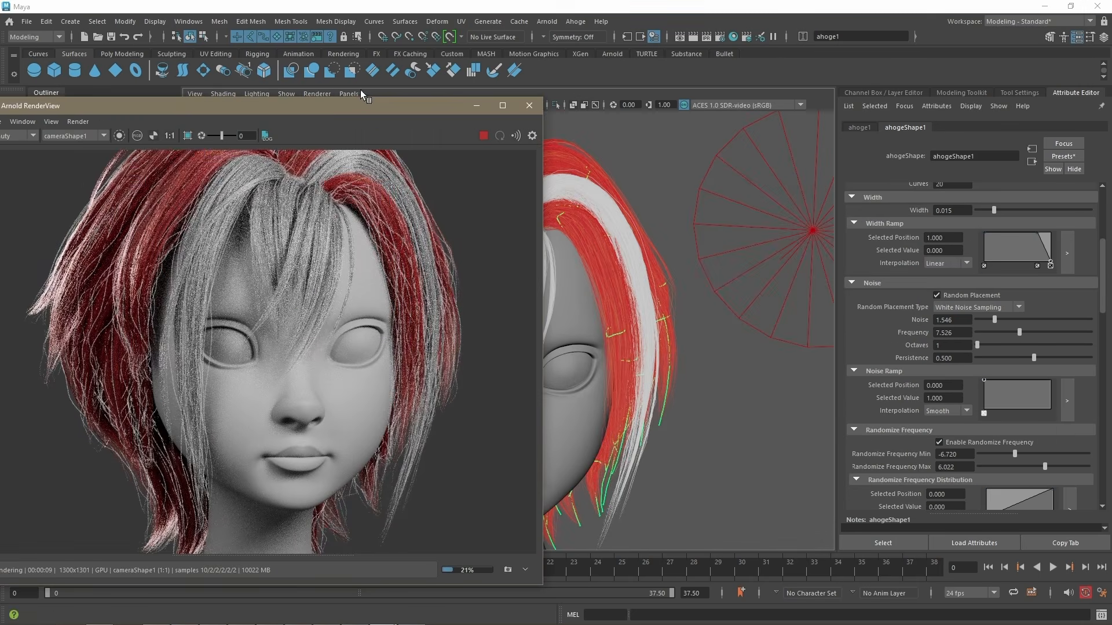
Step: While previewing the Arnold render, set ahoge1's Frequency to 6.804, its Randomize Frequency range to -6.720 and 6.022, and Randomize Noise to 0.478
drag(360, 89, 360, 66)
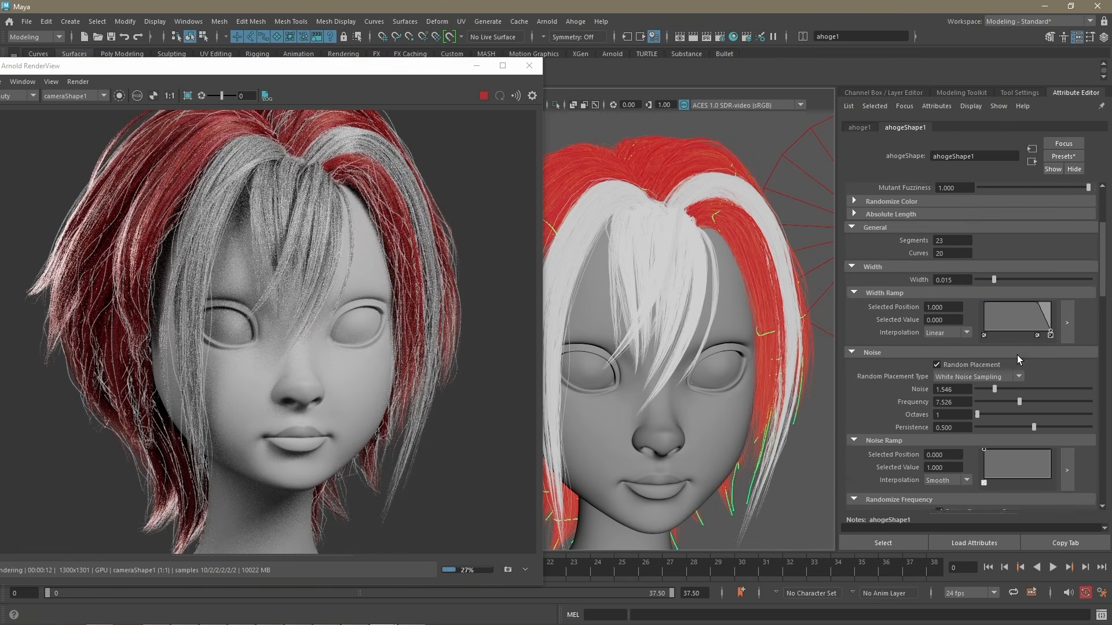
scroll(1017, 356, up, 5)
scroll(997, 383, down, 4)
drag(992, 356, 1014, 367)
scroll(1015, 364, down, 5)
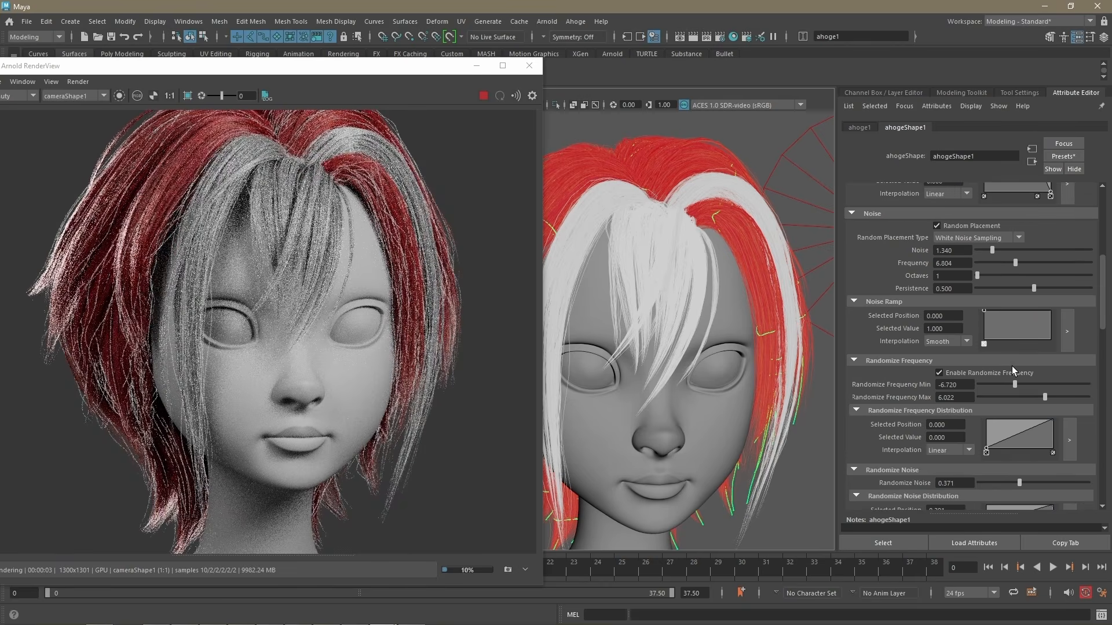
click(1030, 410)
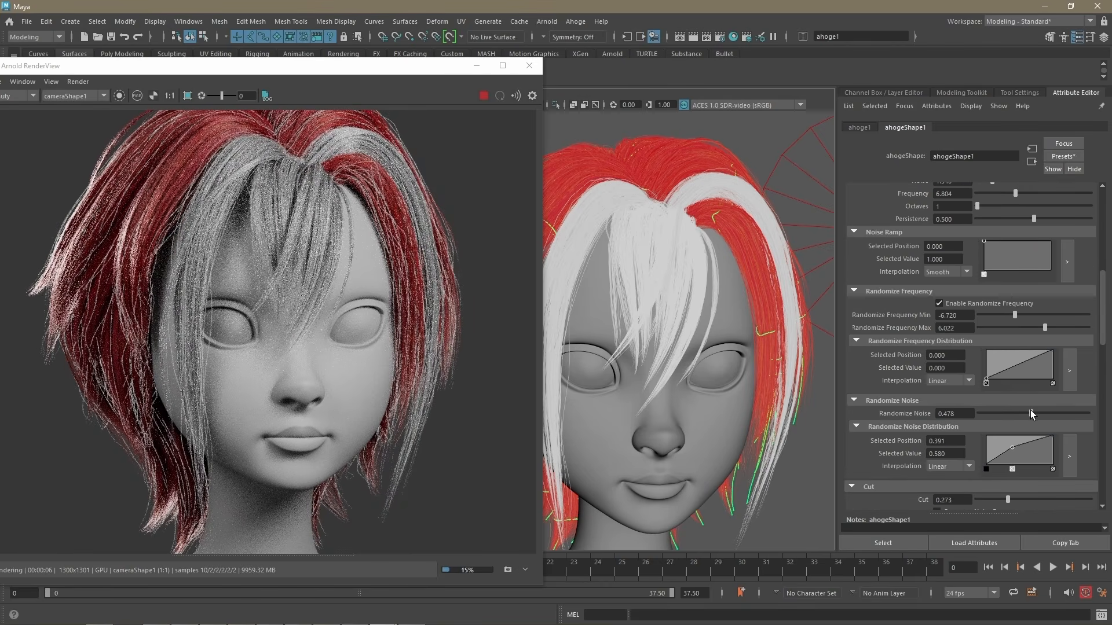
Step: Switch ahoge1's random placement to Blue Noise Sampling, set Noise to 1.271, and add a Noise Ramp point of value 1.000 at position 0.304
scroll(1029, 408, down, 5)
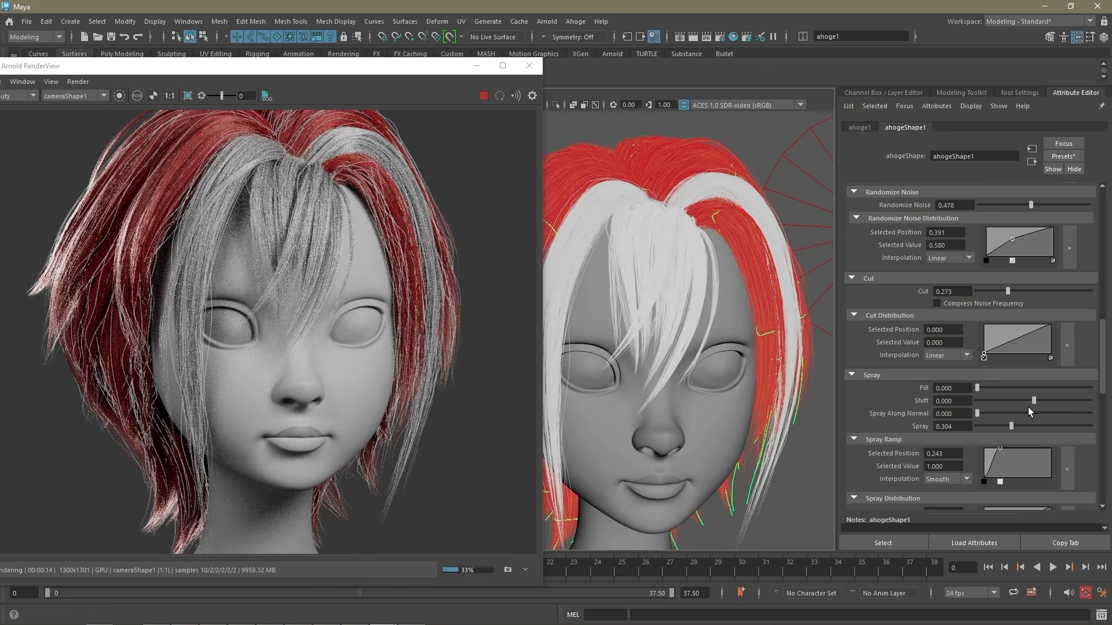
scroll(1010, 411, up, 7)
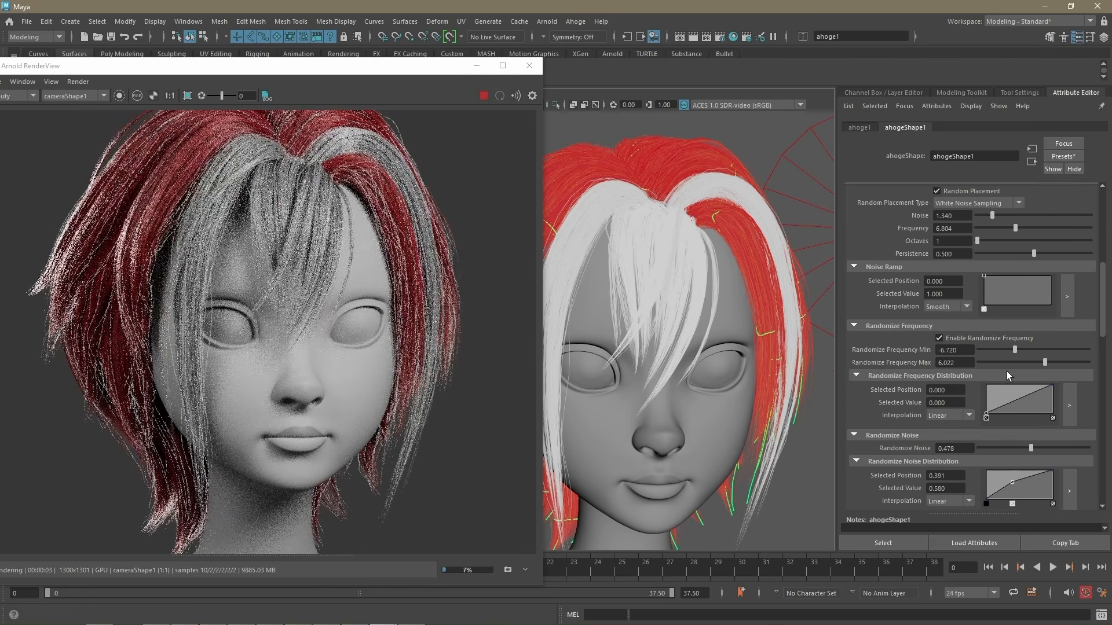
drag(984, 310, 1009, 311)
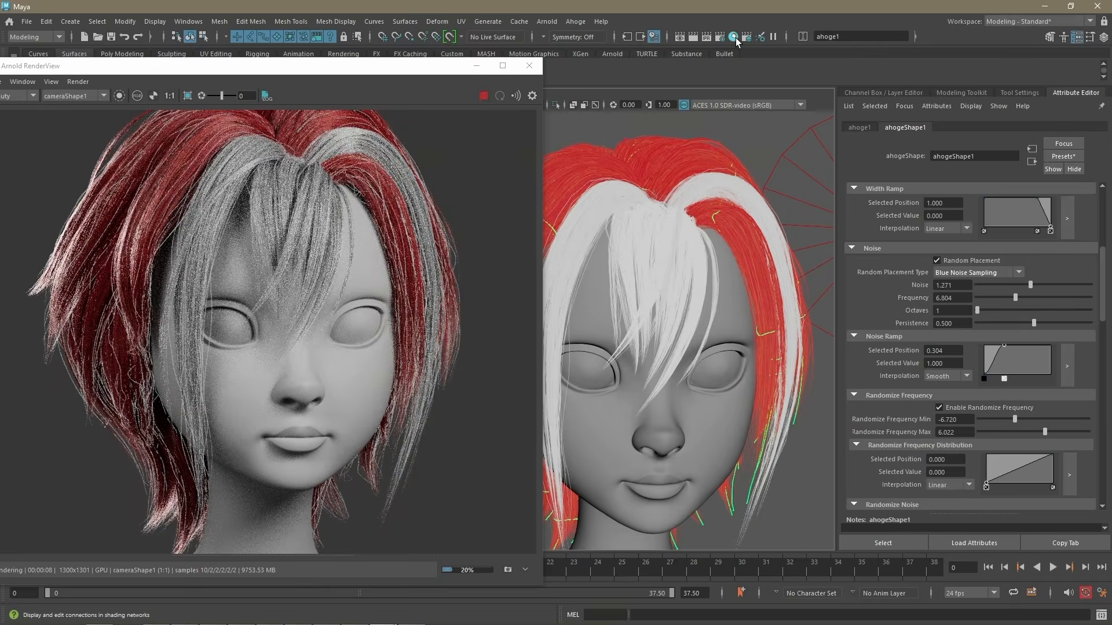
Step: Stop the render and assign the hair material from the Hypershade graph to ahoge1 and ahoge2
click(733, 37)
click(483, 96)
click(477, 66)
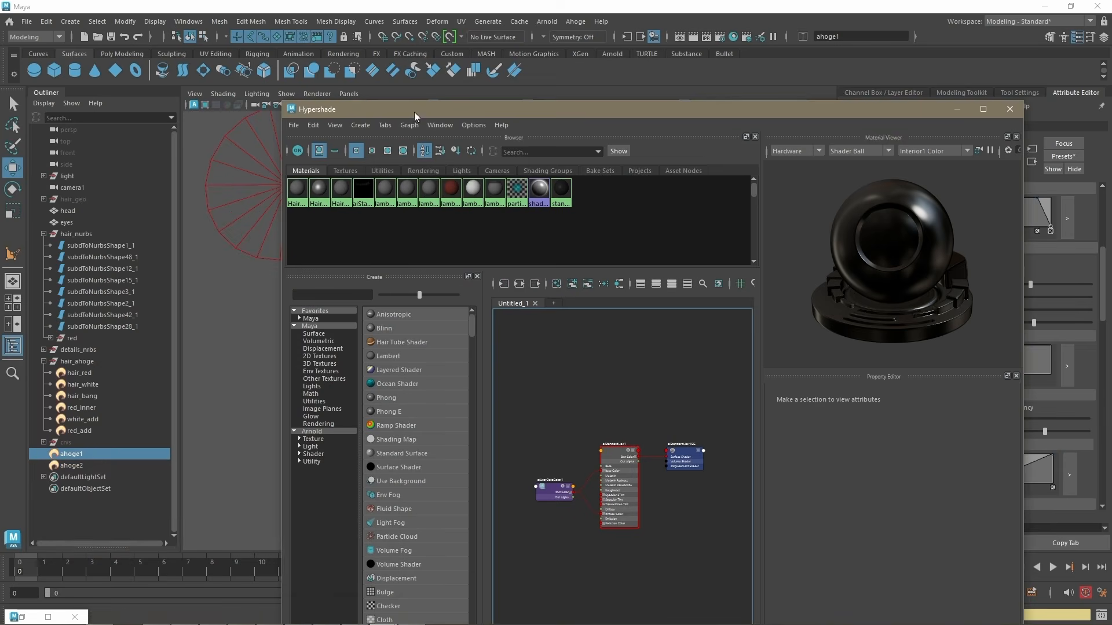
shift+click(72, 465)
right_drag(614, 453, 615, 385)
click(1010, 108)
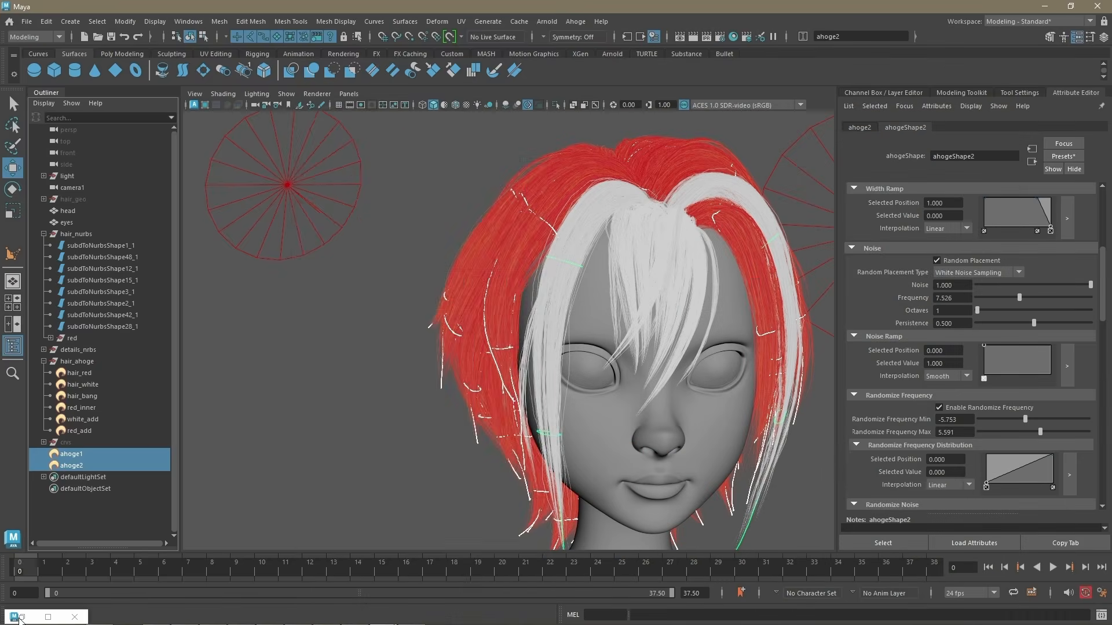
Step: Render the hair with both flyaway layers in an enlarged Arnold RenderView and compare it with the earlier snapshots
click(22, 618)
click(484, 97)
drag(411, 68, 627, 5)
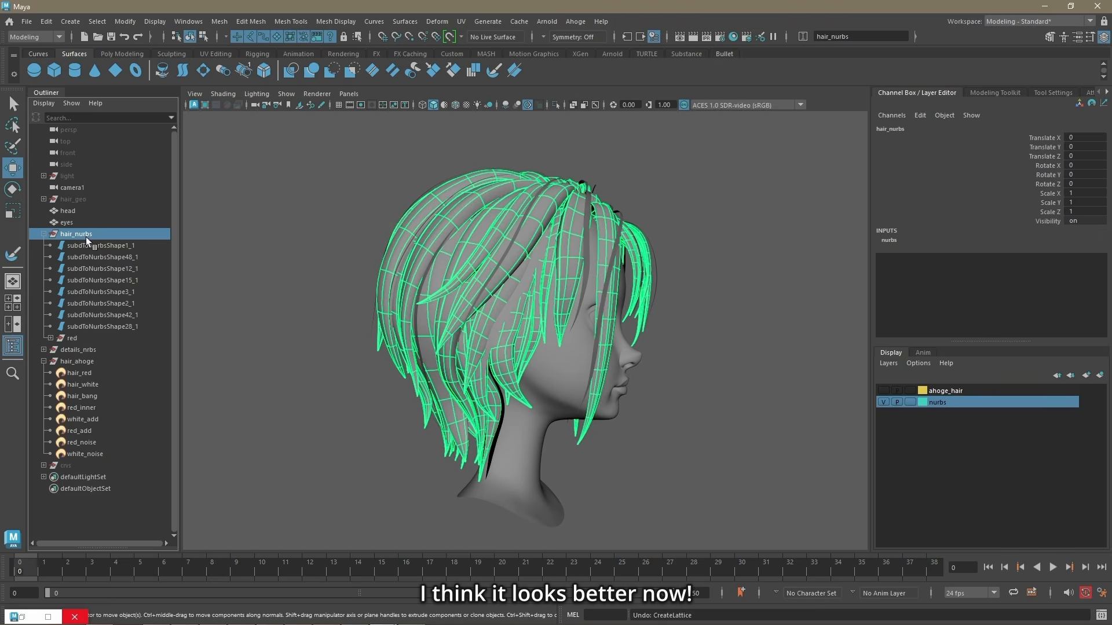
Step: Delete the history of hair_nurbs and pull the rear point column of its 4×4×4 lattice inward to reduce the hair volume
click(46, 21)
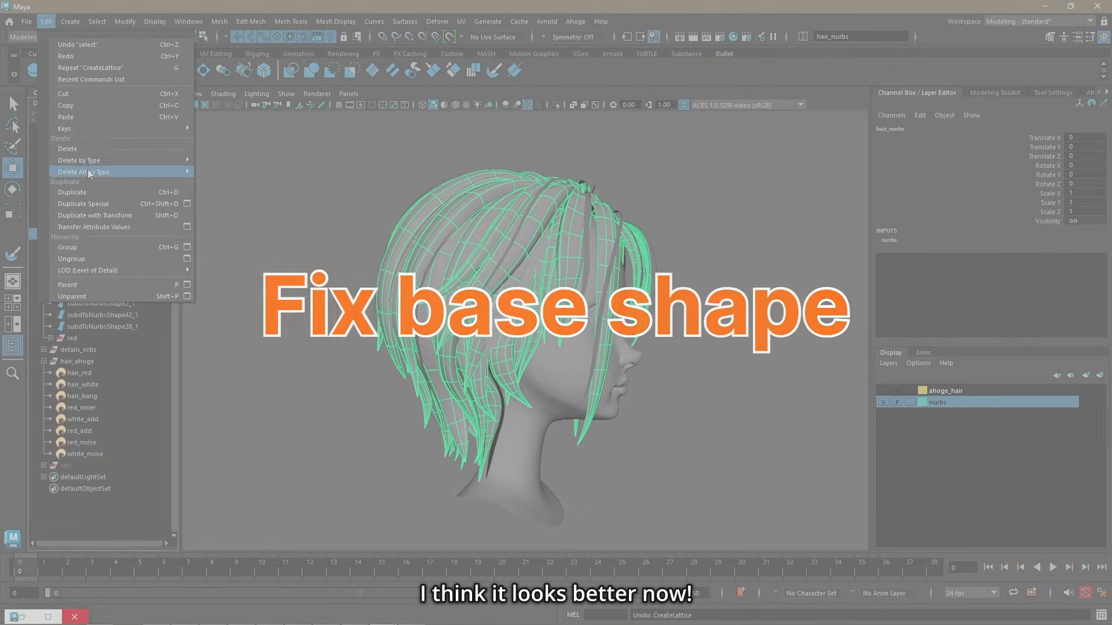
click(228, 163)
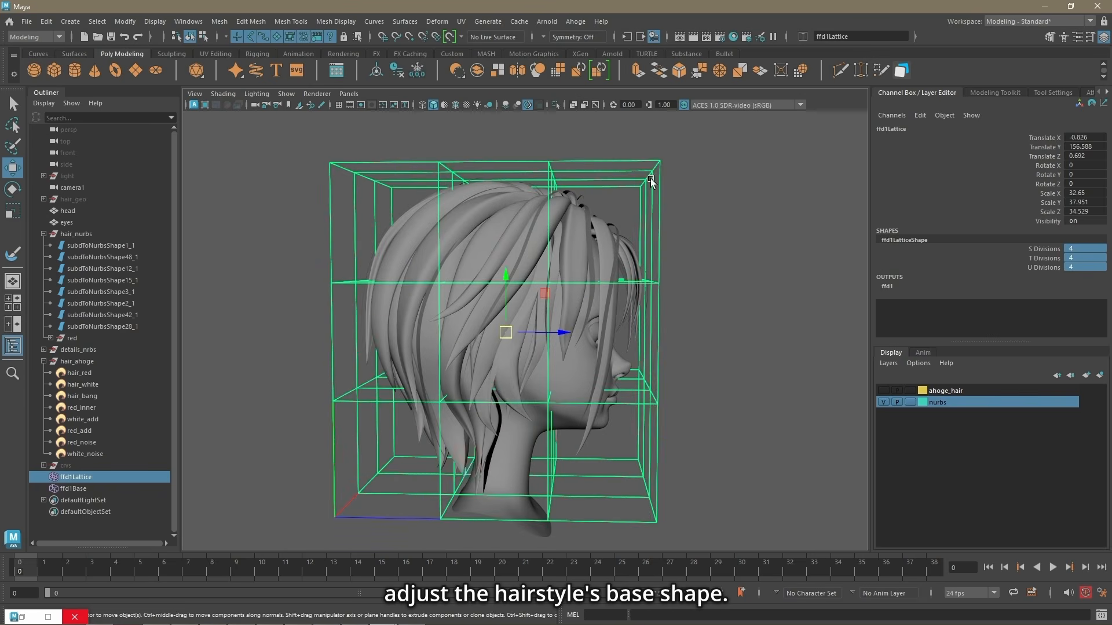
drag(418, 145, 505, 557)
drag(493, 334, 493, 335)
alt+drag(492, 345, 489, 350)
drag(424, 285, 432, 285)
Step: Move the lattice points at the side of the head inward and adjust the rear points to refine the hairstyle's silhouette
alt+drag(718, 422, 692, 431)
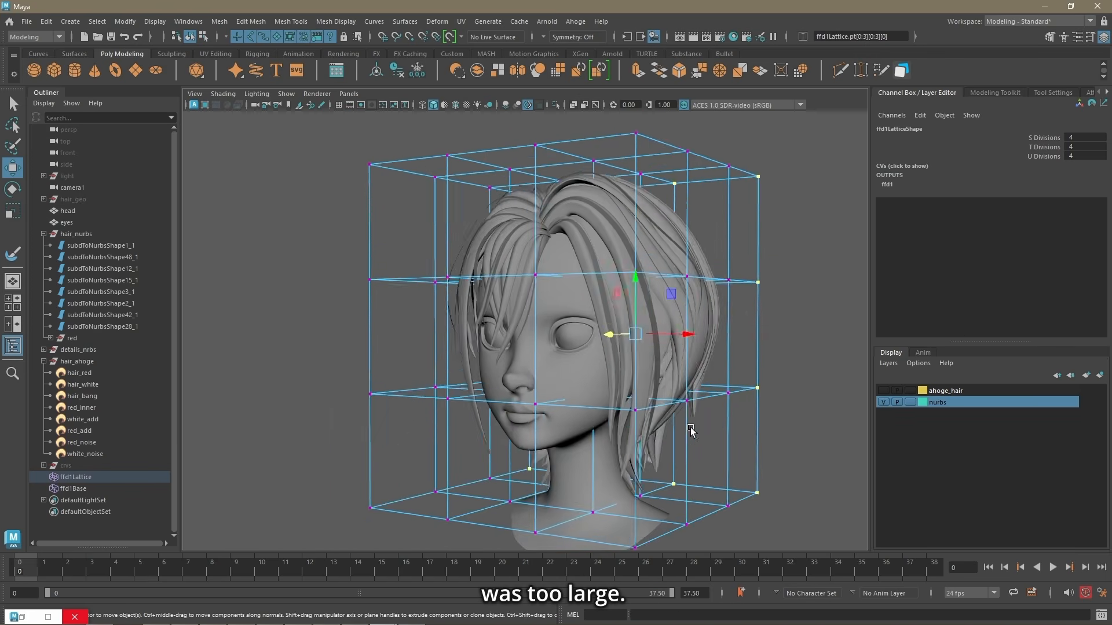
drag(701, 286, 689, 287)
drag(350, 380, 388, 401)
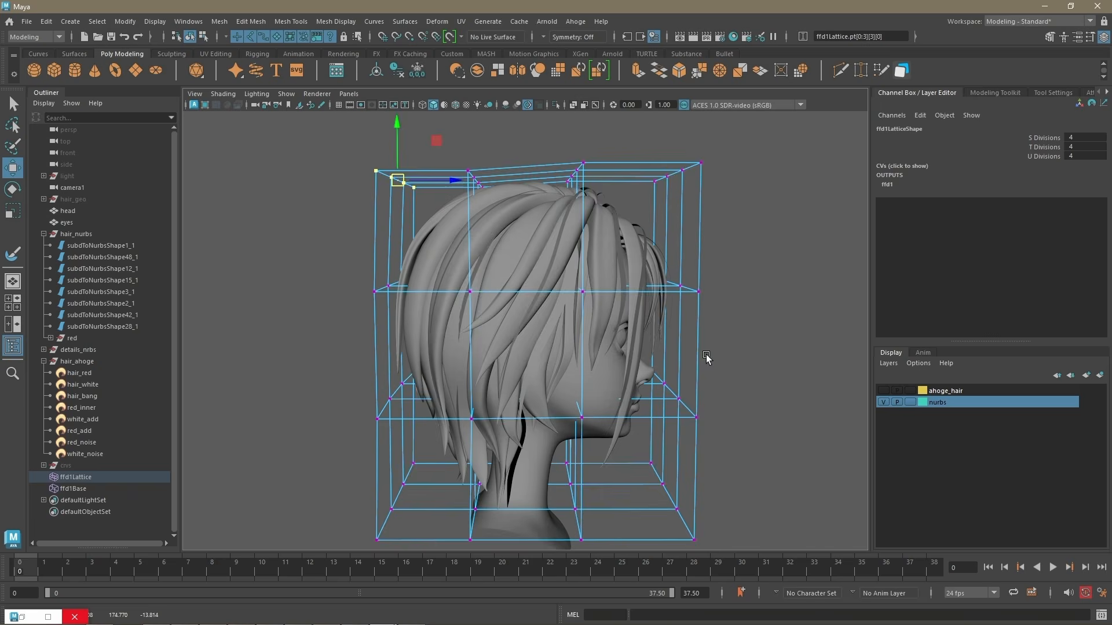
alt+drag(706, 356, 673, 375)
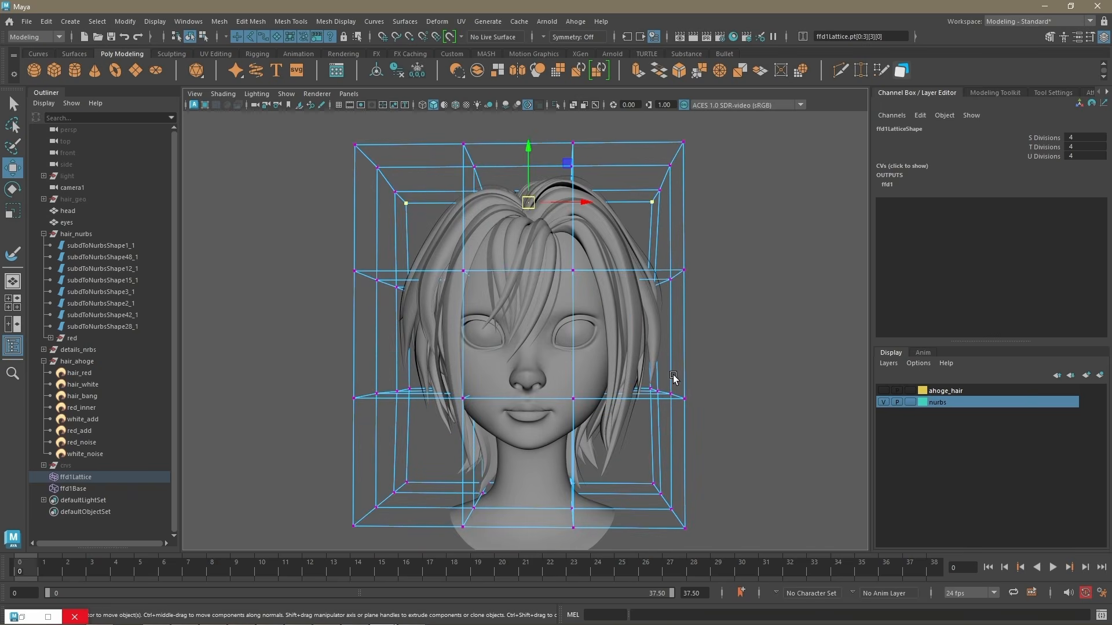
Step: Delete the history of hair_nurbs and details_nrbs to bake in the lattice deformation
click(80, 236)
ctrl+click(81, 350)
click(398, 73)
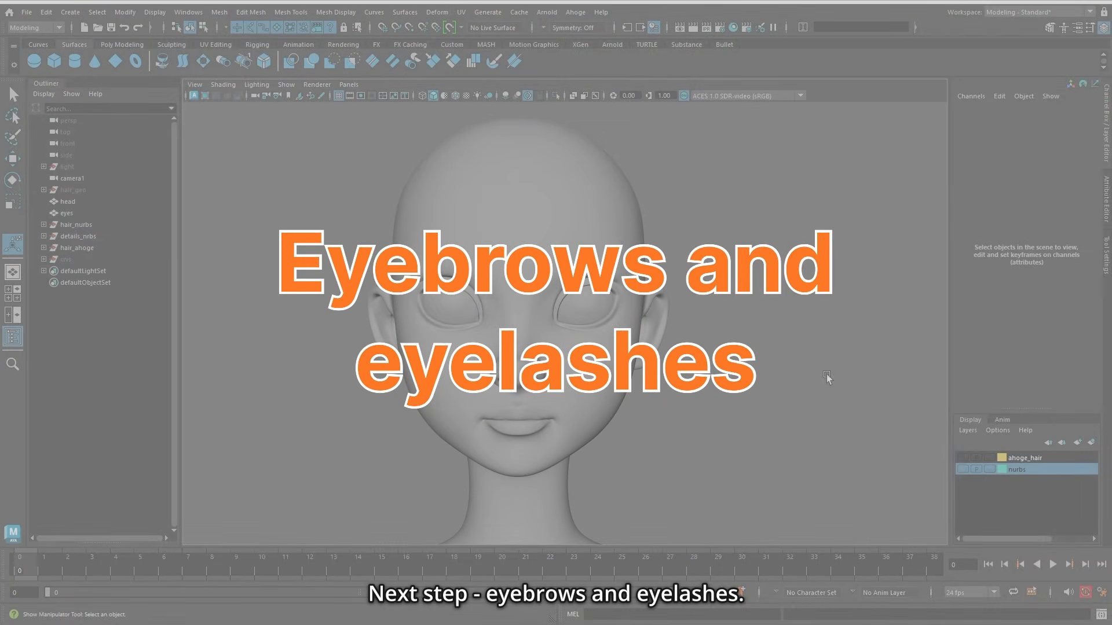
Step: Make the head mesh a live surface
click(515, 168)
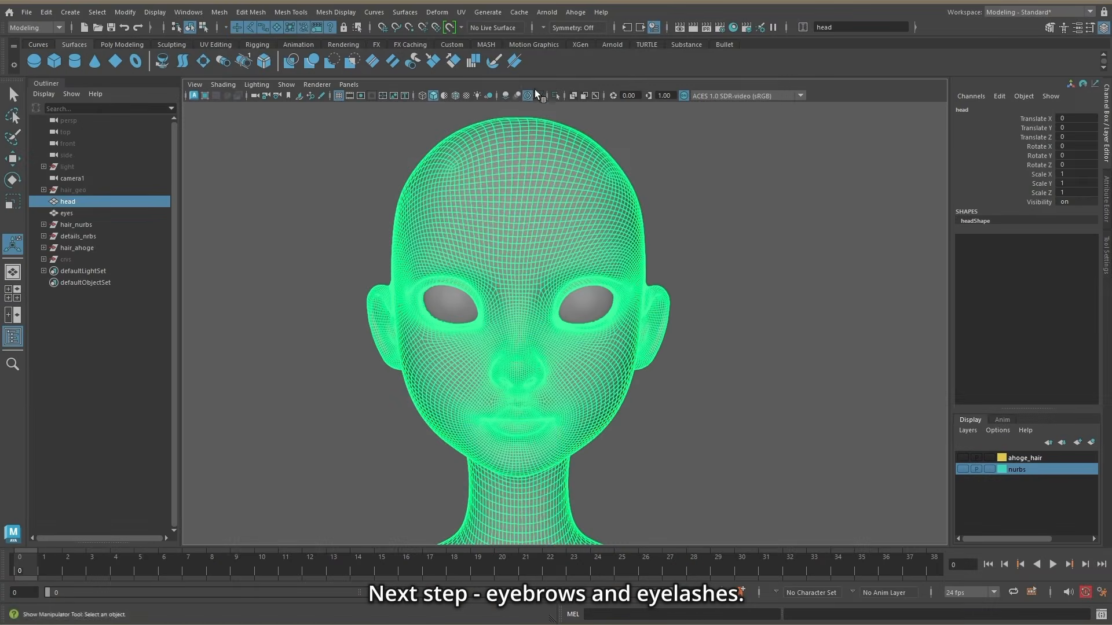
click(448, 28)
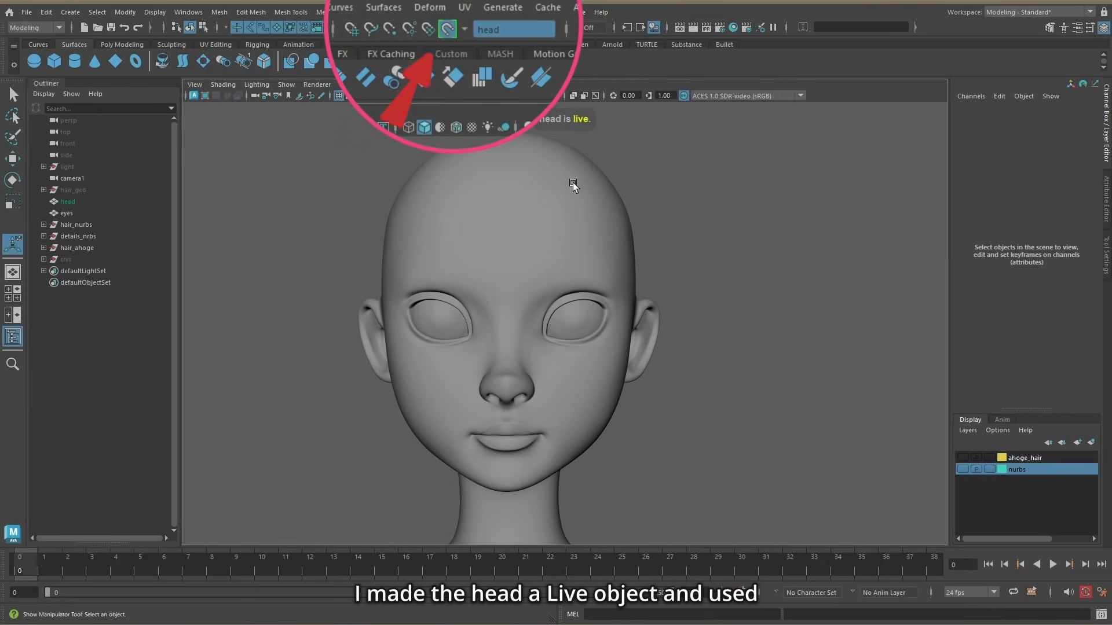
Step: Draw nine short CV curves on the head, following the hair direction from the inner to the outer end of one eyebrow
click(70, 12)
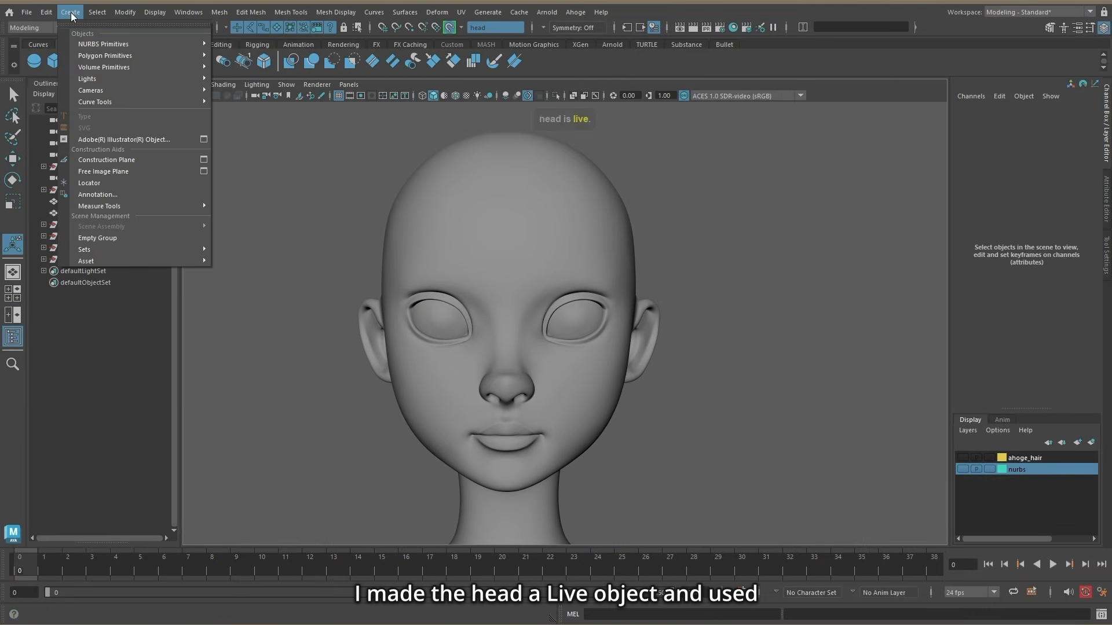
click(266, 106)
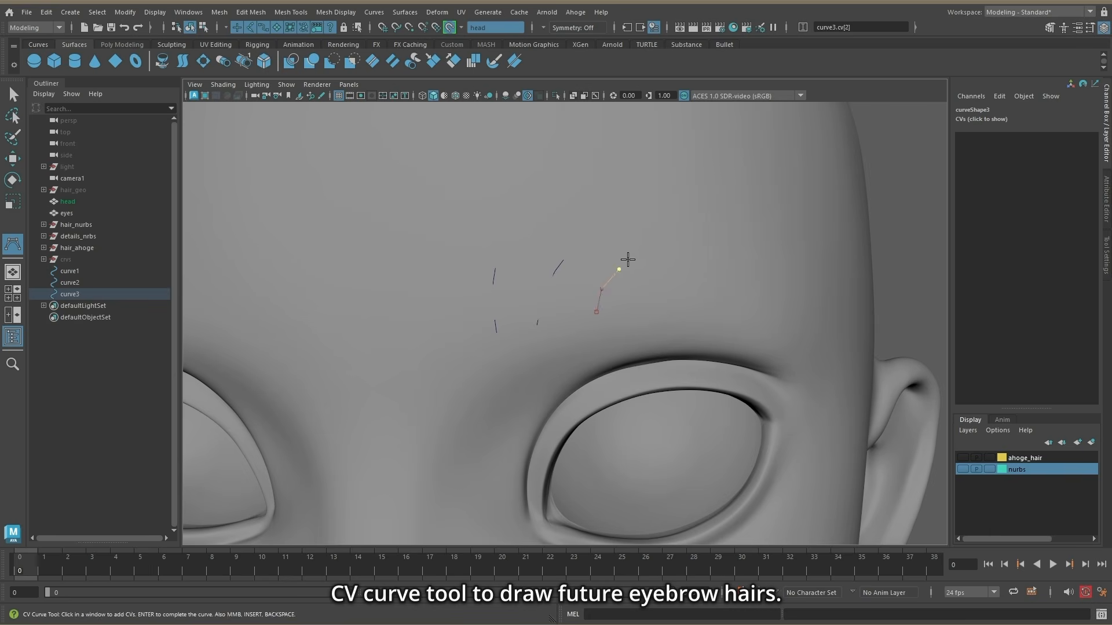
key(Return)
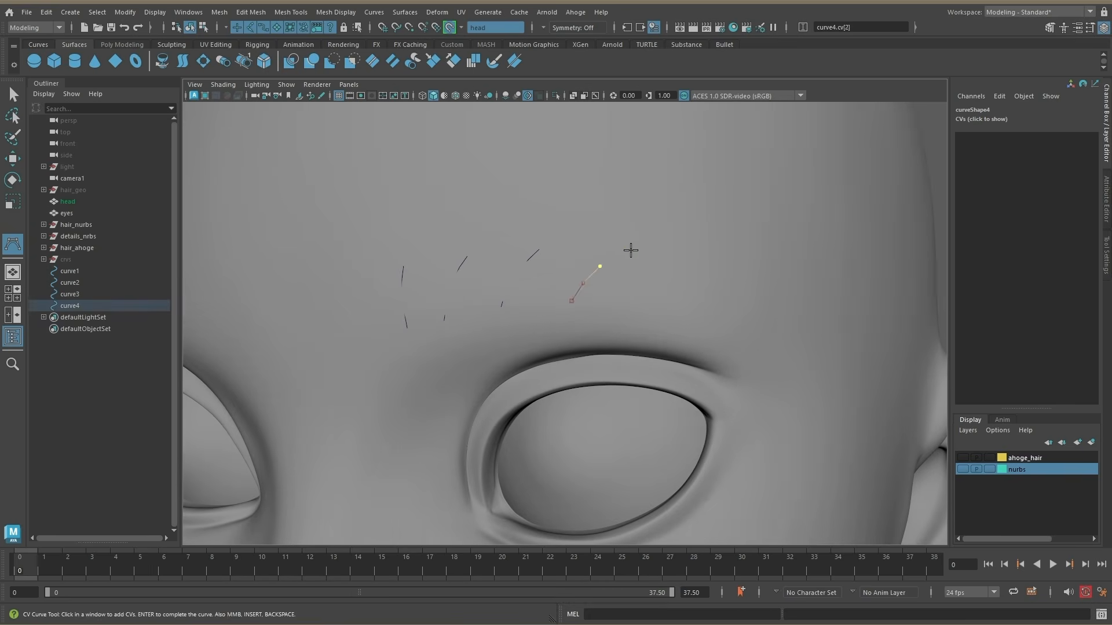
key(Return)
click(635, 300)
click(649, 283)
click(667, 270)
click(686, 263)
key(Return)
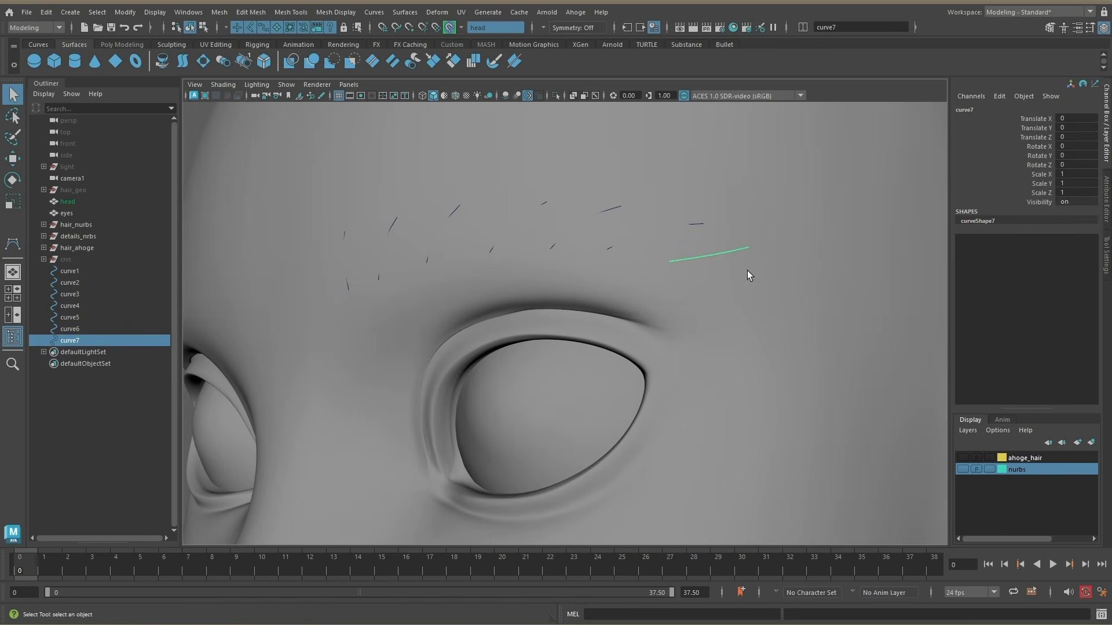
key(q)
scroll(772, 309, down, 3)
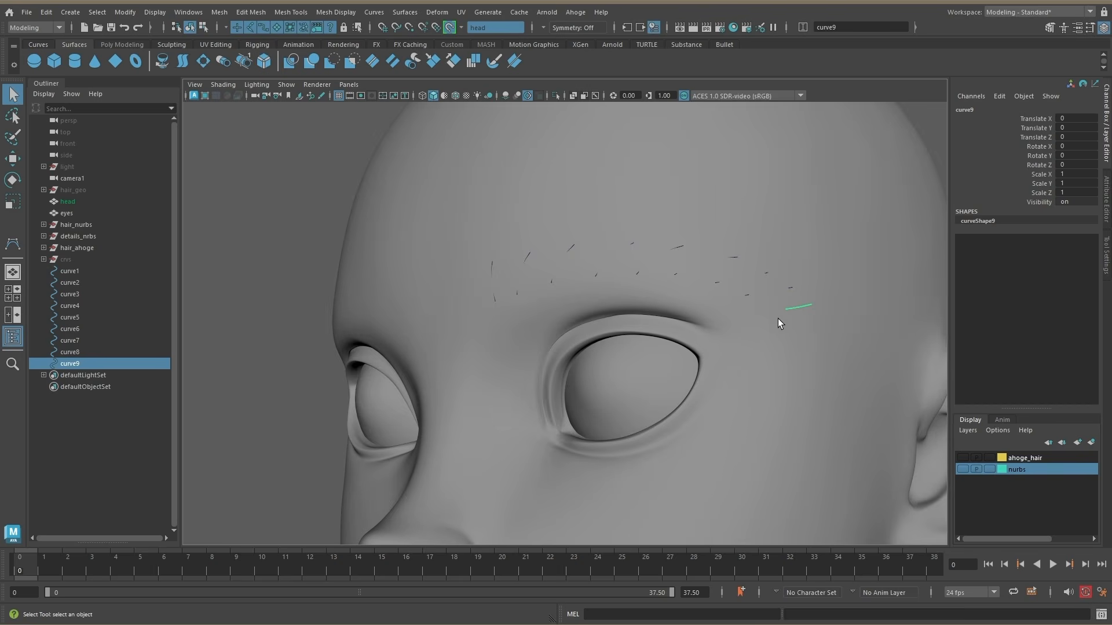
alt+drag(777, 318, 808, 290)
Step: Loft a NURBS surface through the nine eyebrow curves, curve1 to curve9
shift+click(82, 363)
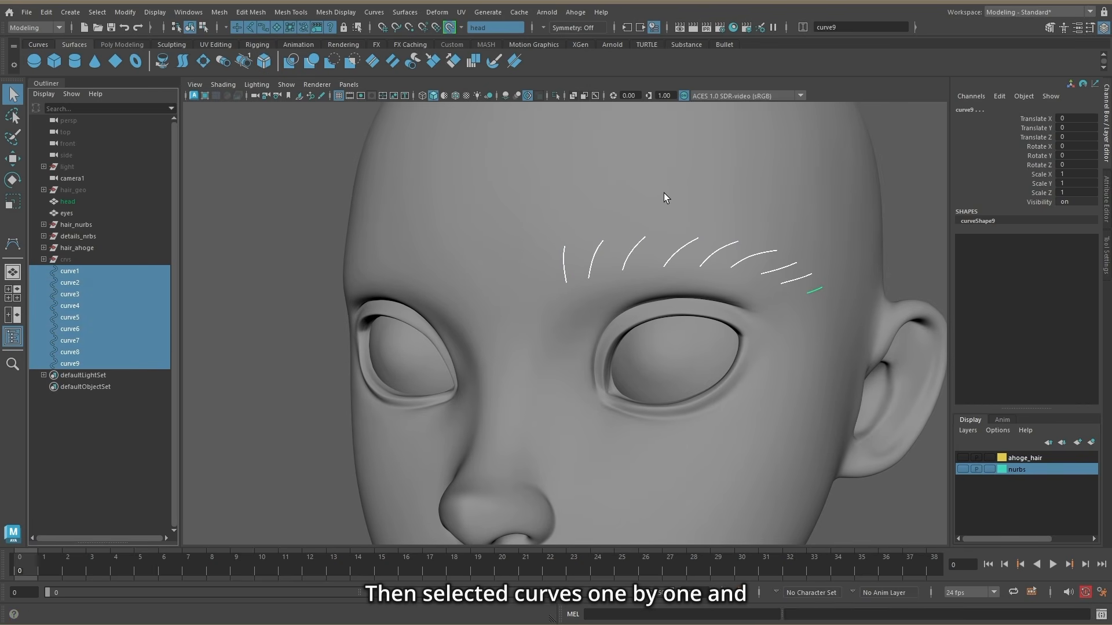
alt+drag(664, 193, 600, 231)
click(413, 15)
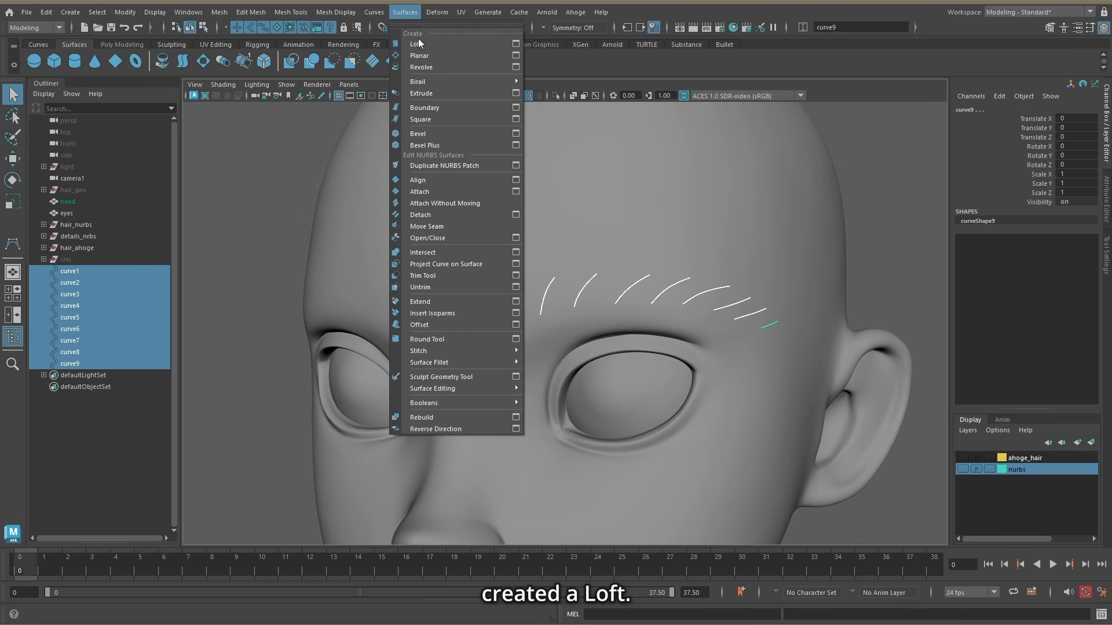
click(488, 42)
alt+drag(522, 209, 584, 203)
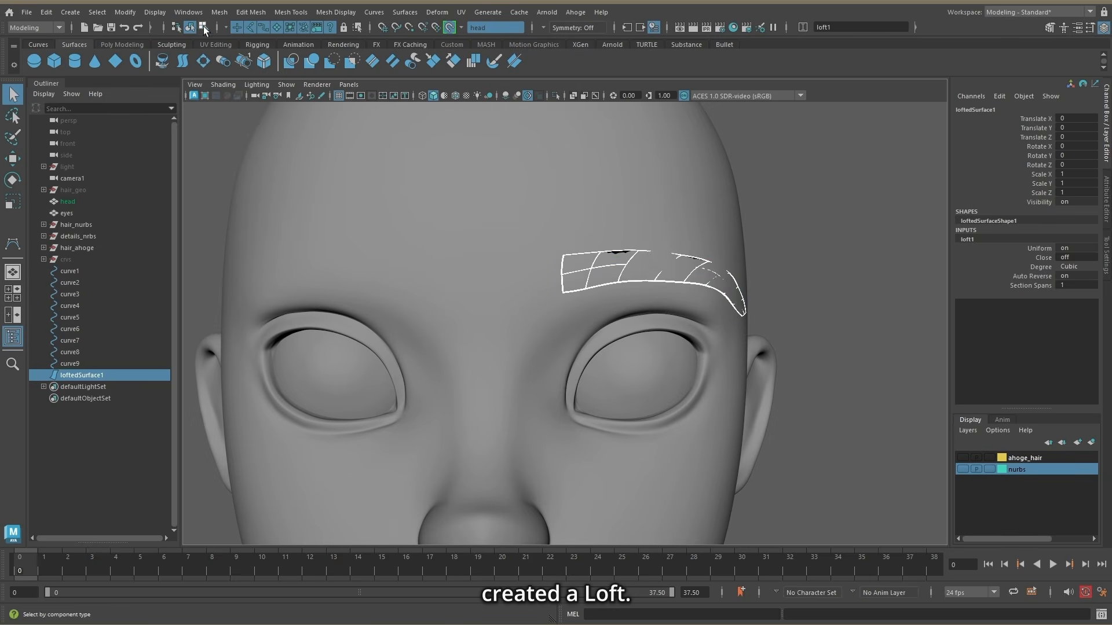
Step: Show the lofted eyebrow surface's CVs and select the inner-end column for repositioning on the forehead
click(203, 28)
click(290, 27)
scroll(598, 283, up, 4)
scroll(599, 268, down, 3)
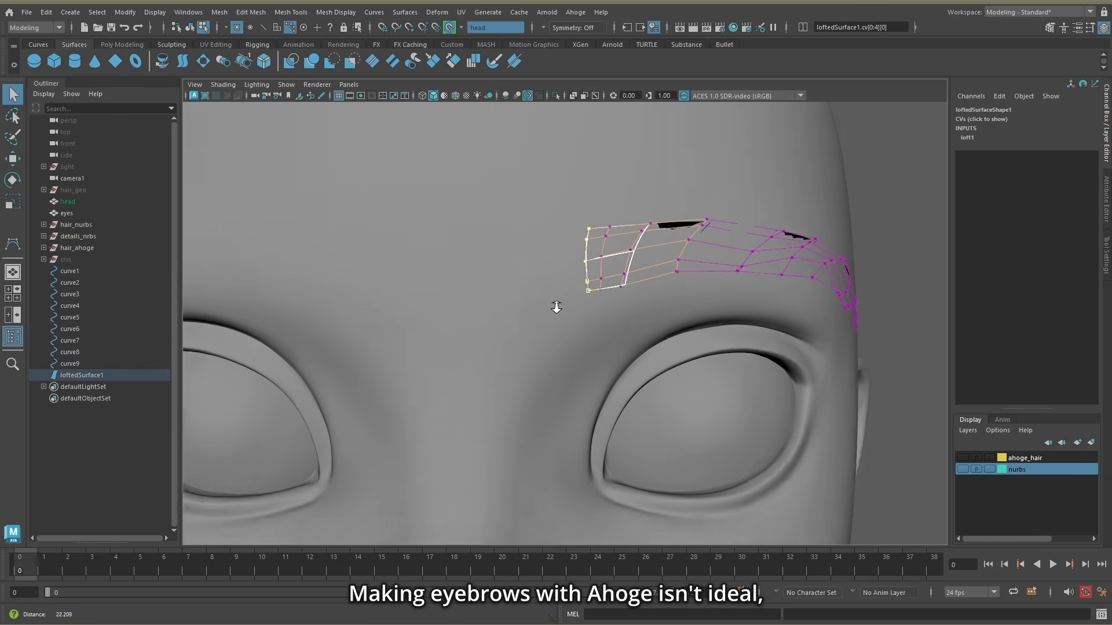
key(w)
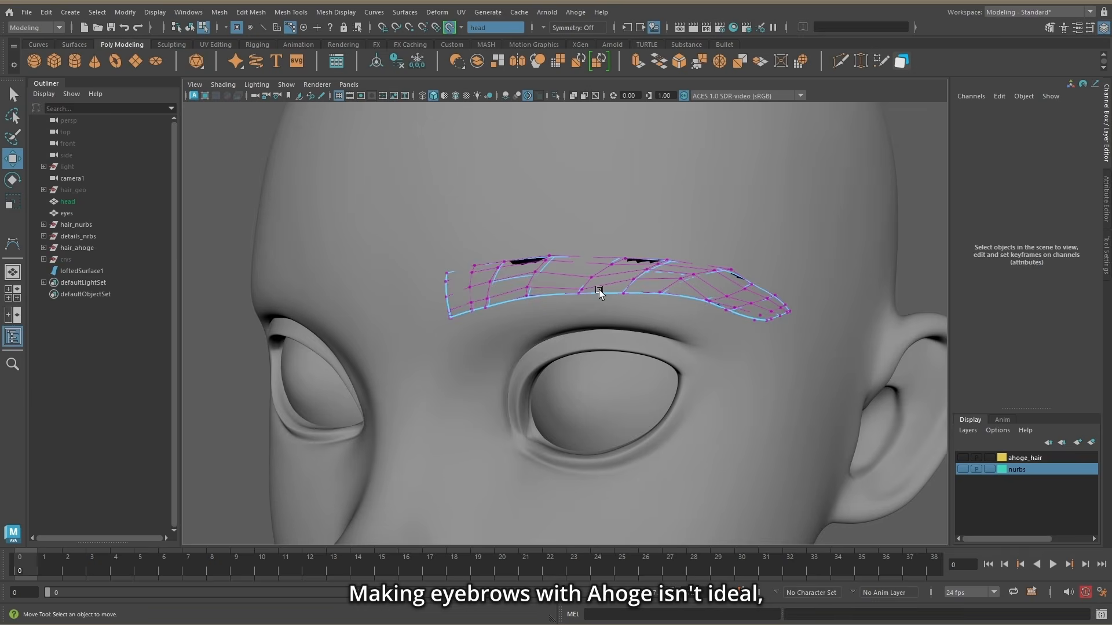
scroll(565, 249, up, 4)
scroll(734, 248, down, 3)
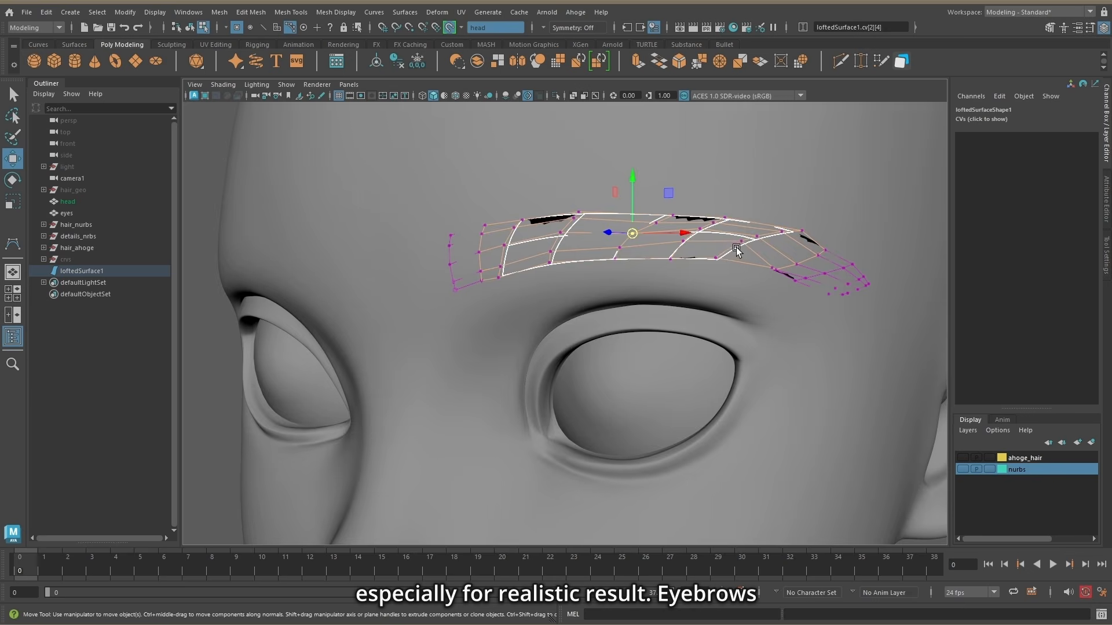
Step: Move the CVs in the middle of the eyebrow surface so that it follows the brow smoothly
alt+drag(735, 248, 666, 243)
drag(669, 235, 689, 298)
scroll(712, 303, down, 3)
scroll(712, 301, up, 3)
alt+drag(684, 319, 718, 307)
scroll(637, 278, up, 2)
Step: Move the eyebrow surface's inner-end CVs toward the middle of the face and adjust the upper-edge CV row
drag(543, 241, 582, 364)
scroll(695, 319, down, 1)
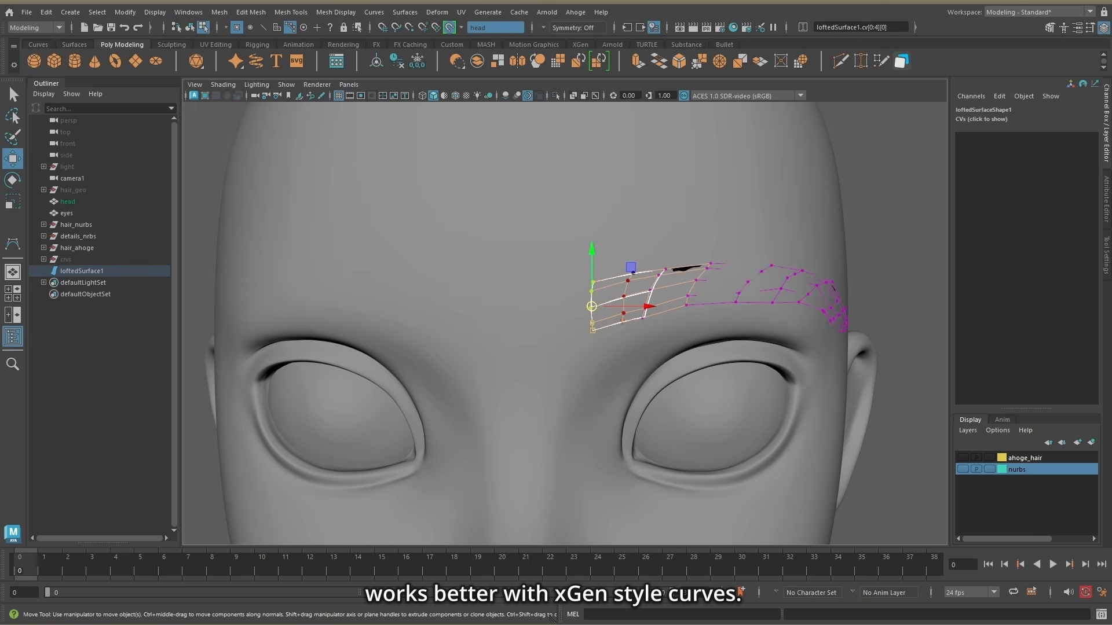
alt+drag(666, 307, 651, 301)
click(658, 273)
drag(725, 232, 725, 215)
scroll(619, 235, down, 4)
alt+drag(617, 236, 594, 232)
scroll(579, 240, up, 3)
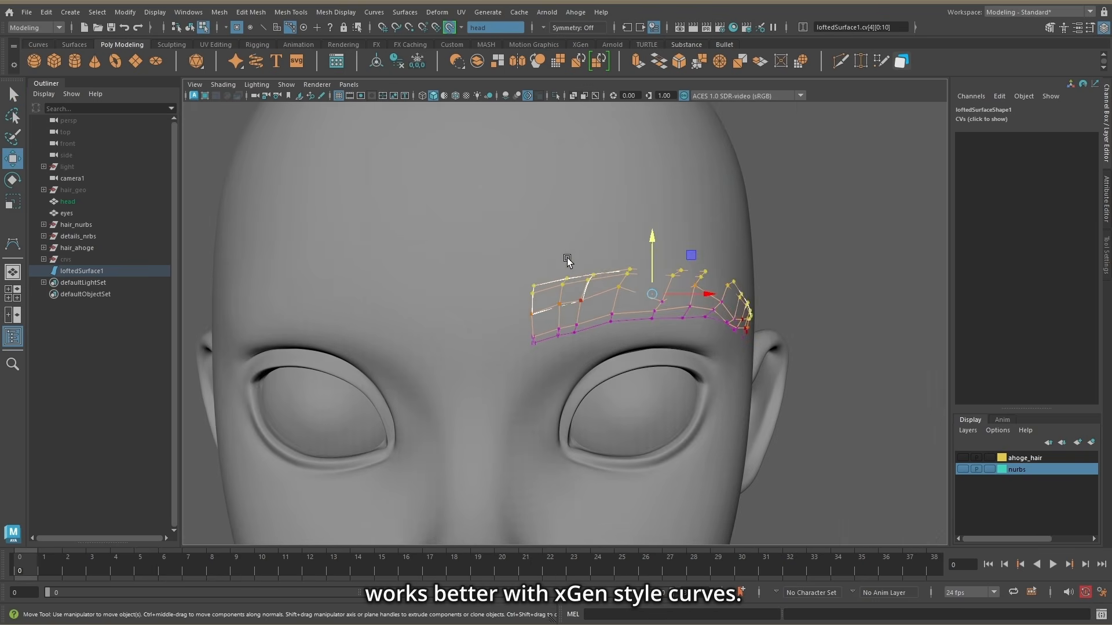
Step: Finish adjusting the CV rows along the eyebrow surface, return to object mode and release the head as a live surface
click(526, 280)
alt+drag(515, 309, 784, 296)
click(505, 267)
scroll(700, 201, down, 4)
key(F8)
click(449, 27)
Step: Isolate the eyebrow surface and apply Reverse Direction to it
click(556, 96)
alt+drag(643, 316, 631, 295)
click(400, 16)
click(518, 429)
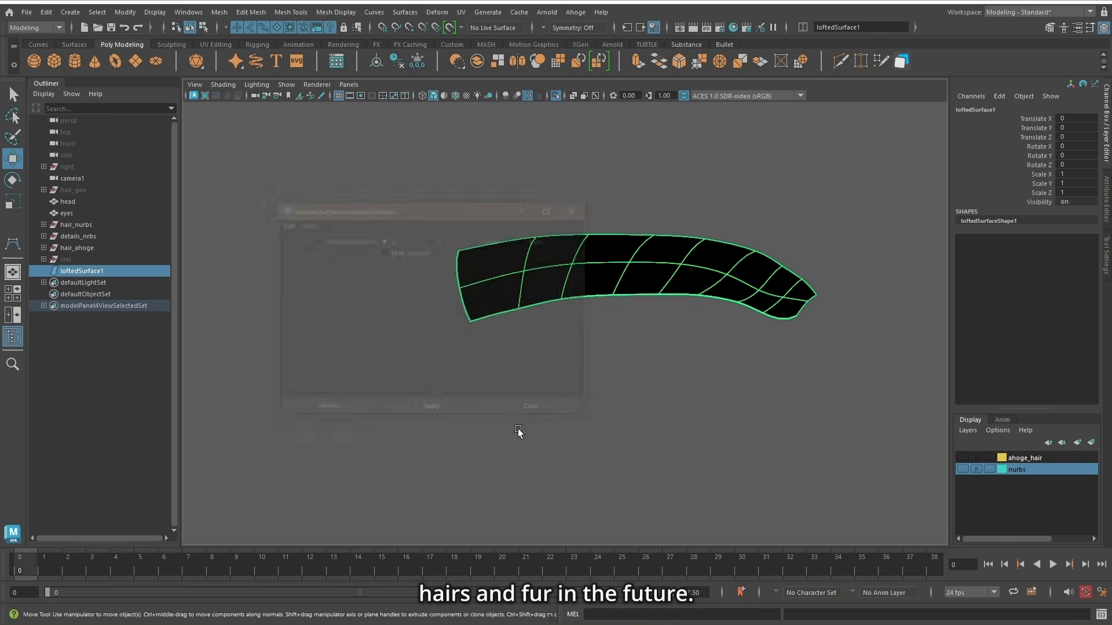
click(431, 405)
click(531, 406)
Step: Using soft selection, move the middle CV row of the eyebrow surface slightly outward from the head
alt+drag(776, 392, 791, 377)
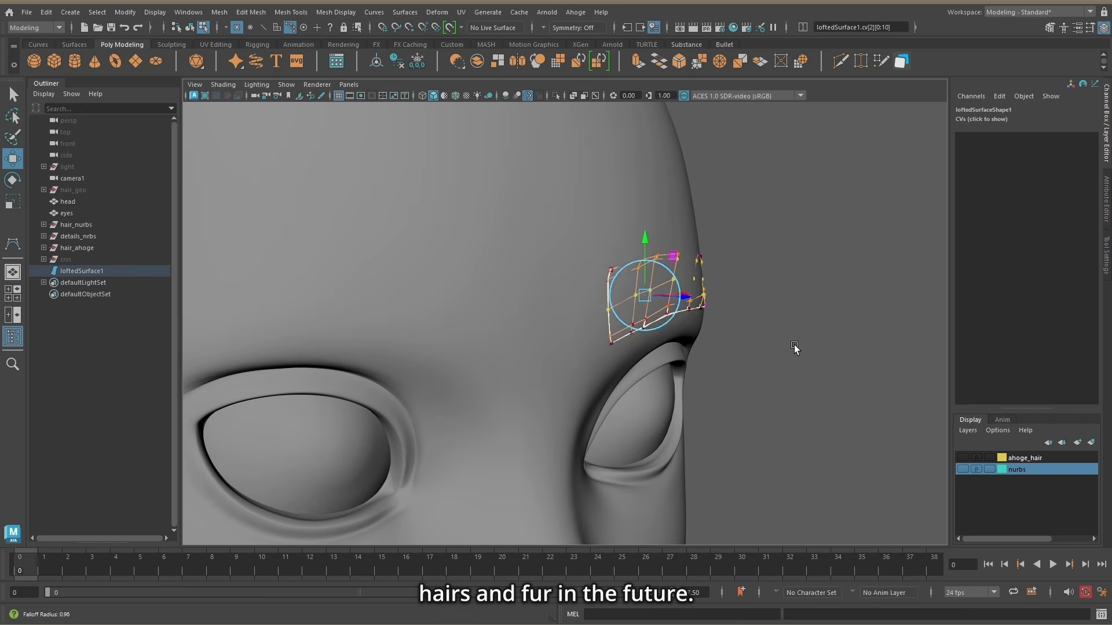
alt+drag(794, 348, 834, 350)
drag(687, 296, 695, 297)
alt+drag(822, 342, 677, 315)
scroll(649, 301, down, 4)
Step: Duplicate the eyebrow surface, mirror the copy in X to the other side of the face and freeze its transforms
key(F8)
click(578, 253)
key(ctrl+d)
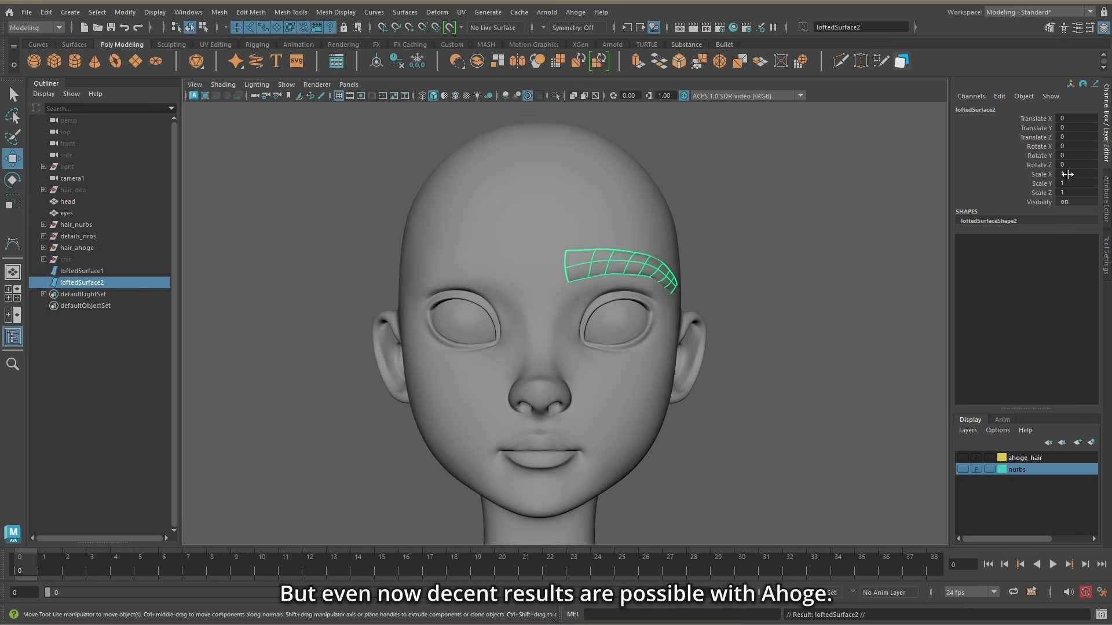
drag(92, 271, 94, 281)
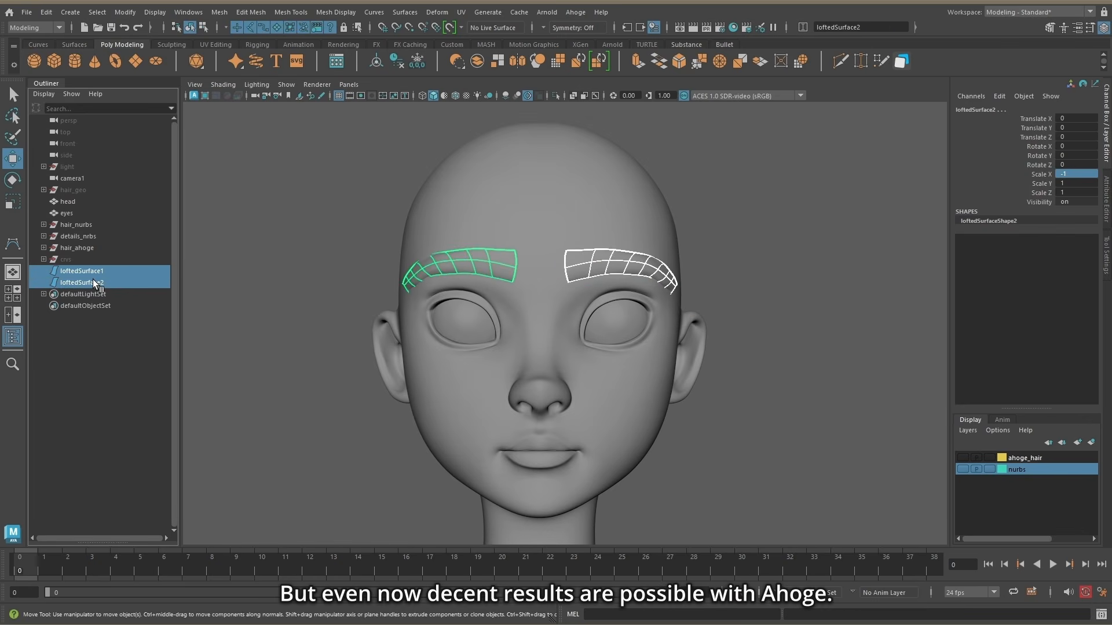
Step: Apply Reverse Direction to the mirrored eyebrow surface
click(460, 251)
click(405, 12)
click(434, 431)
alt+right_drag(794, 352, 833, 348)
Step: Create an Ahoge hair node from both eyebrow surfaces and set its Curves to 1
shift+click(652, 251)
alt+drag(655, 225, 657, 237)
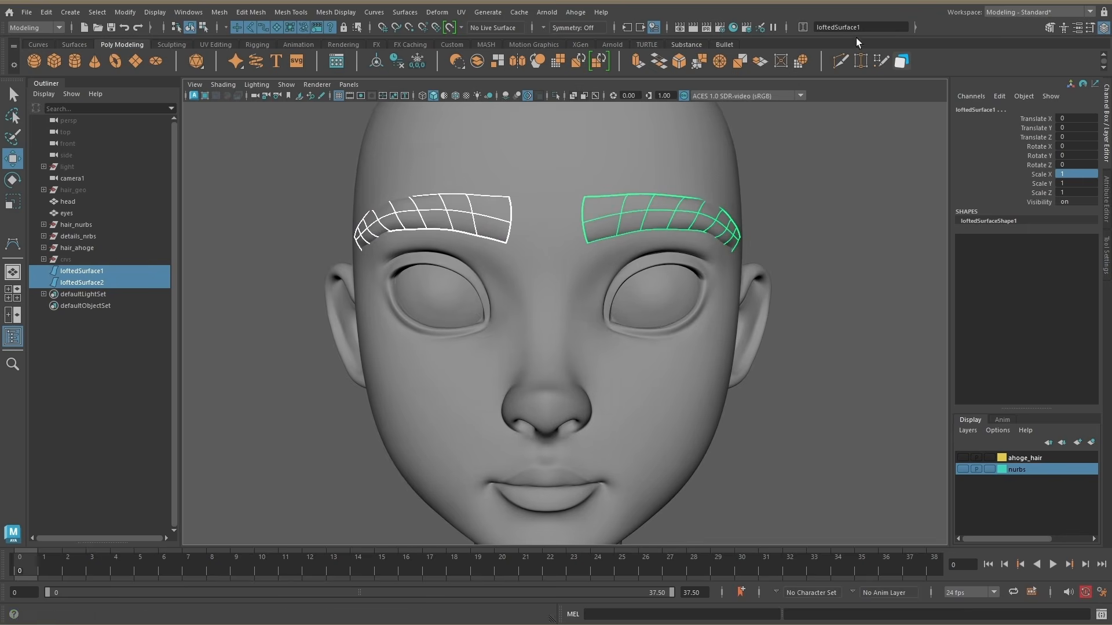
click(575, 12)
click(593, 35)
alt+middle_drag(654, 244, 628, 300)
click(1106, 209)
drag(1006, 347, 900, 293)
text(1)
key(Return)
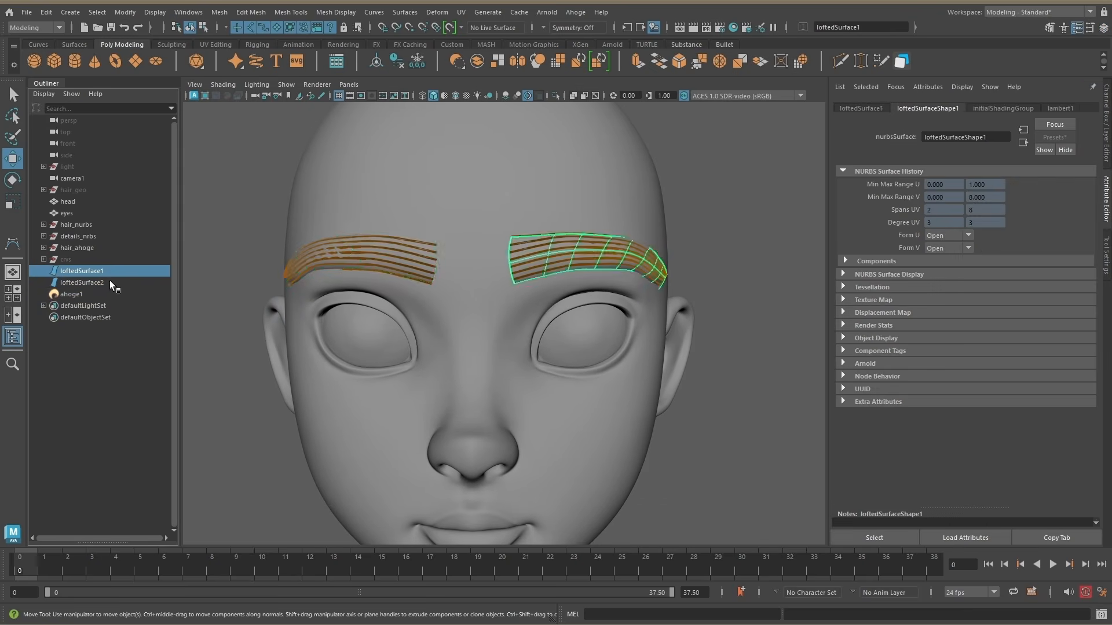
Step: Swap the surface direction of both eyebrow surfaces with the Reverse Surface Direction options so hairs grow across the brow
shift+click(602, 260)
click(404, 12)
click(514, 426)
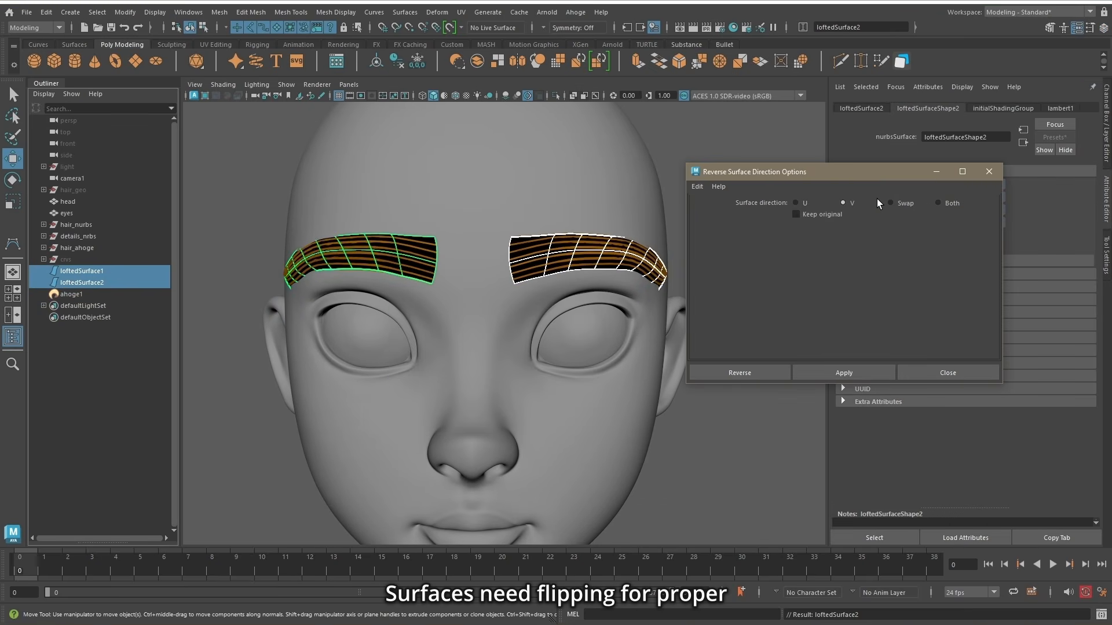
click(844, 372)
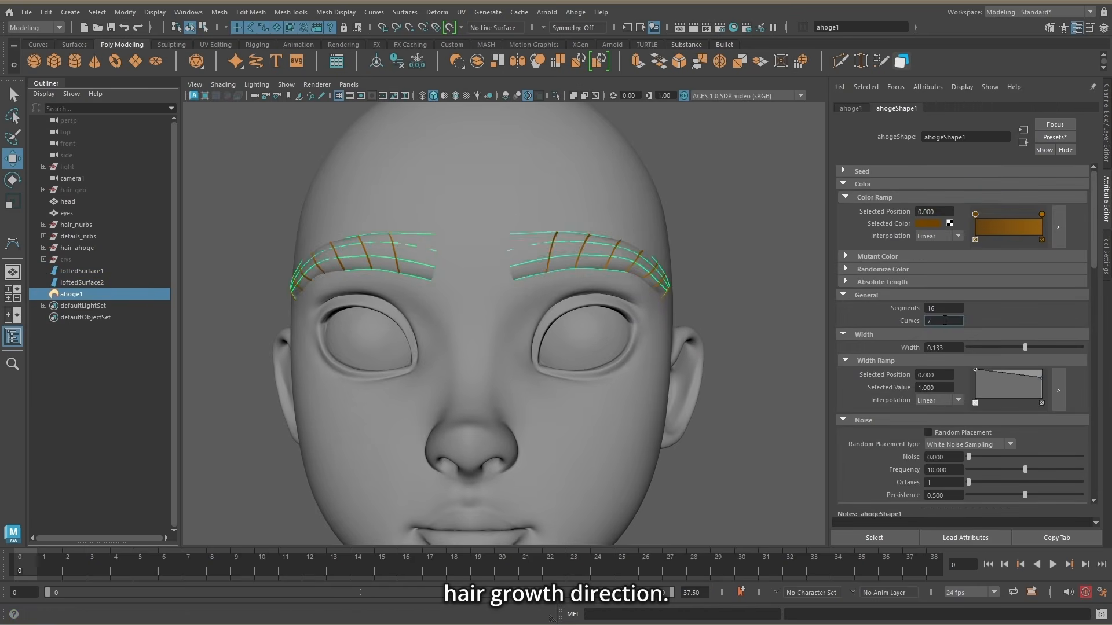
Step: Set Curves to 59 and the Color Ramp to dark brown (HSV 15.801, 1.000, 0.047), and reapply Reverse Surface Direction
click(930, 223)
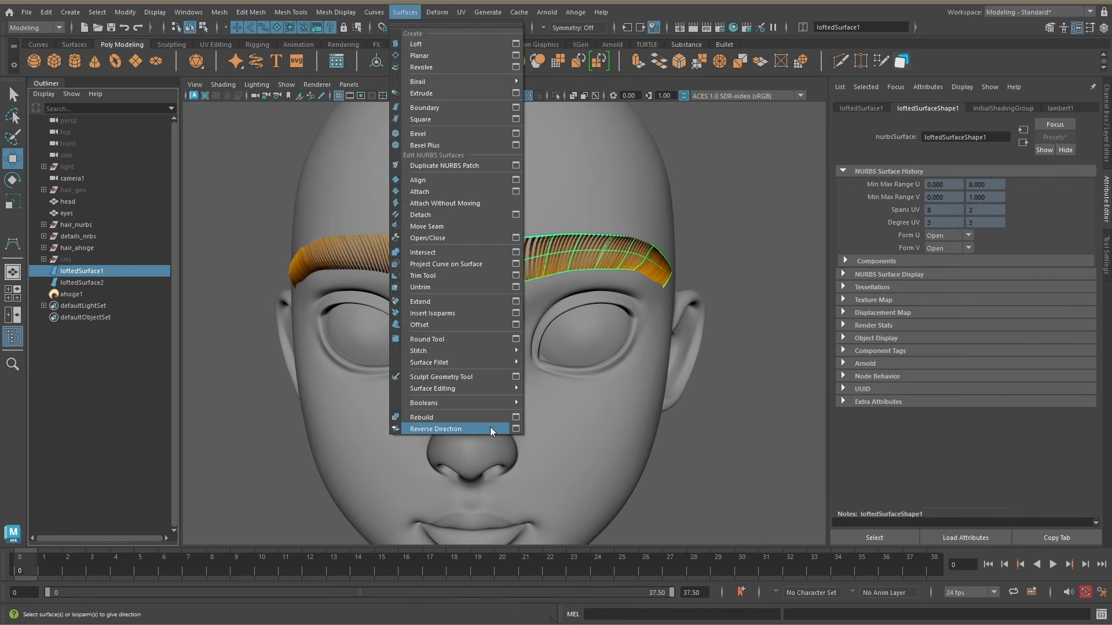
click(515, 429)
click(844, 372)
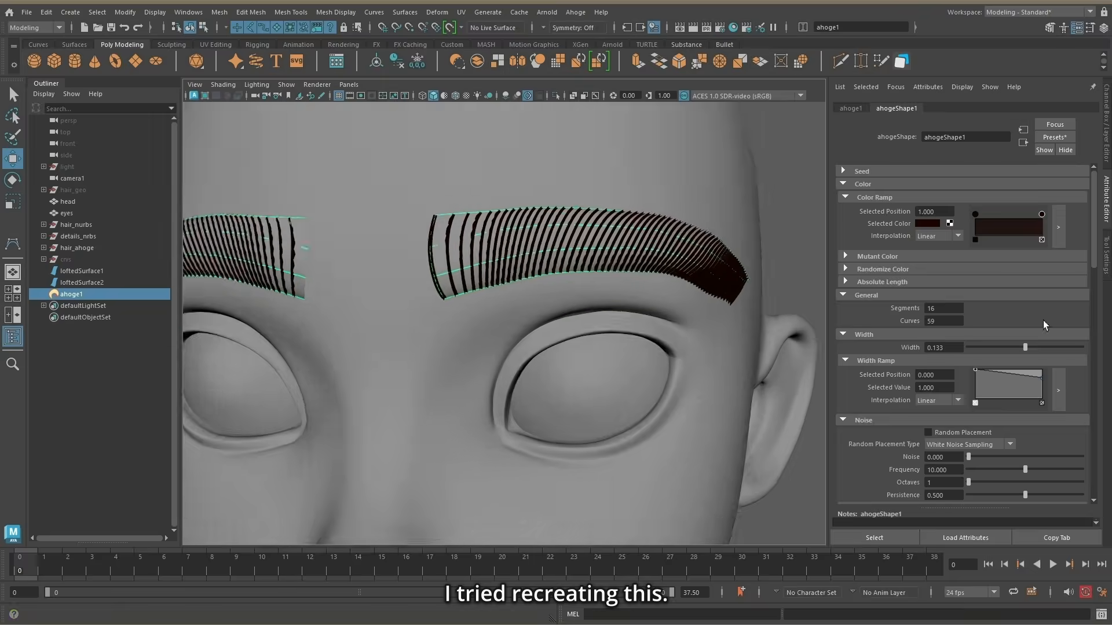
Step: Shape the eyebrow hair's Width Ramp to taper at both ends with a root value of 0.140, and set Width to 0.034
click(1058, 390)
click(844, 396)
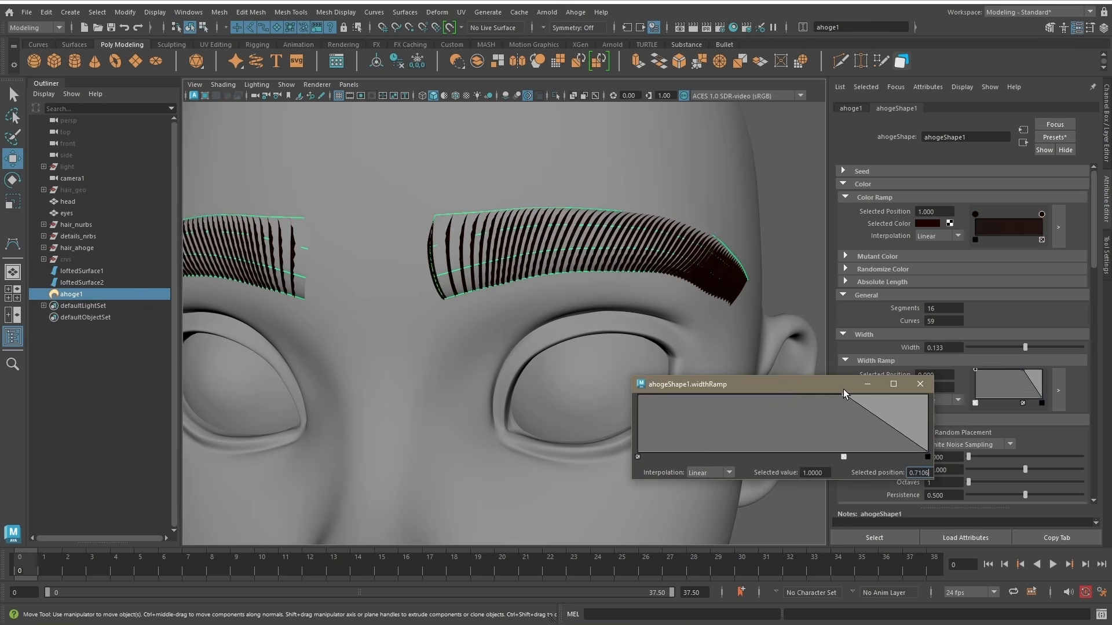
click(921, 384)
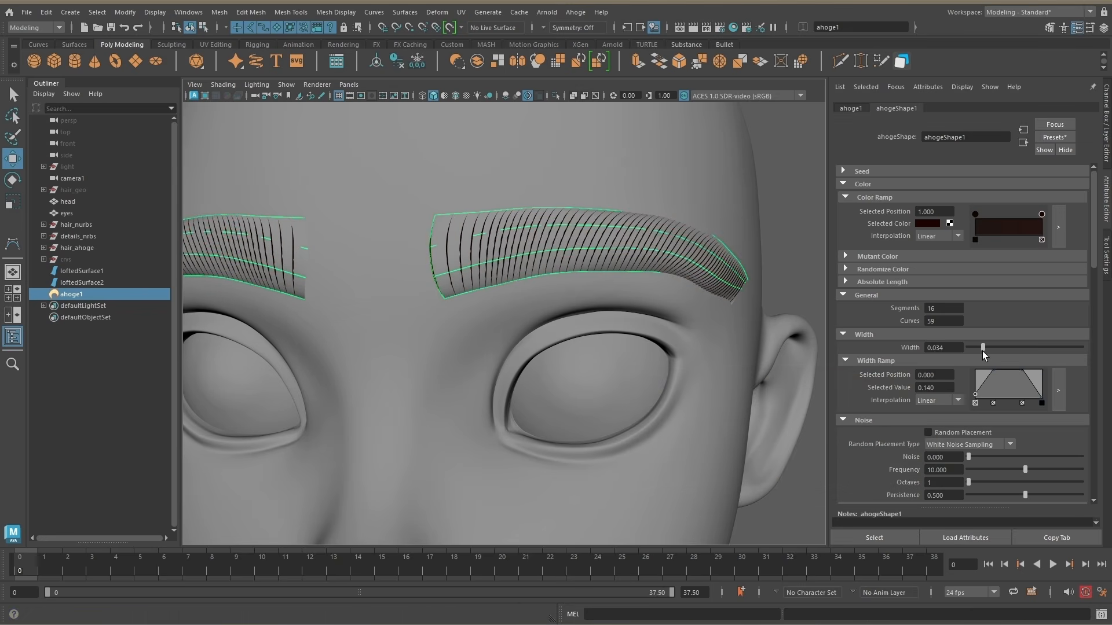
Step: Set the eyebrow hair to 112 curves with Width 0.029 and enable Random Placement using Blue Noise Sampling
scroll(964, 412, down, 10)
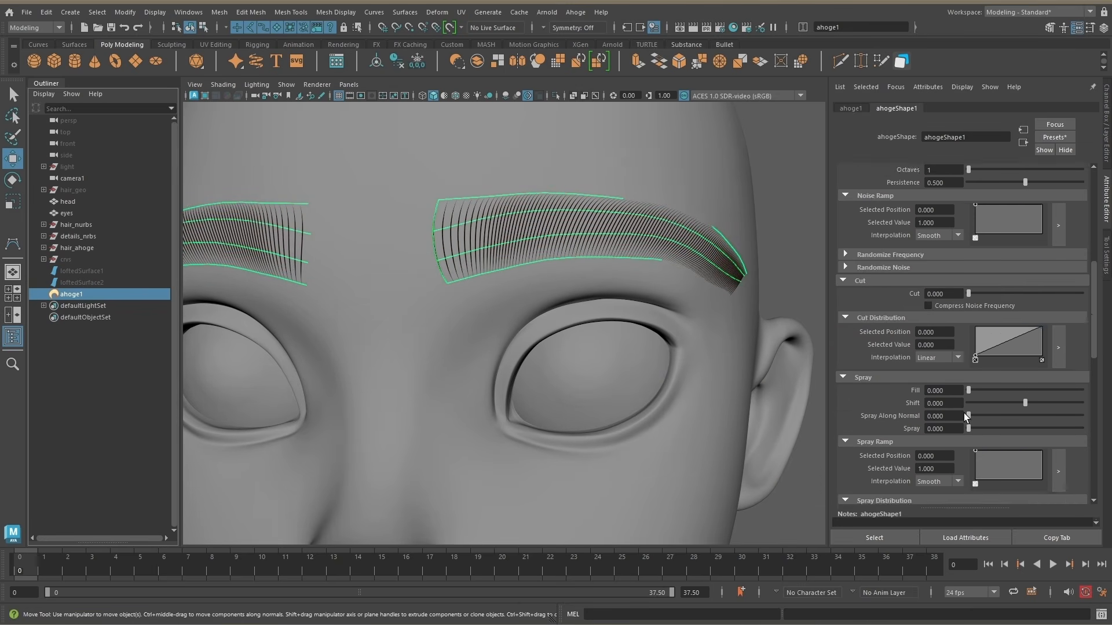
scroll(964, 412, up, 7)
click(959, 294)
click(991, 330)
click(974, 311)
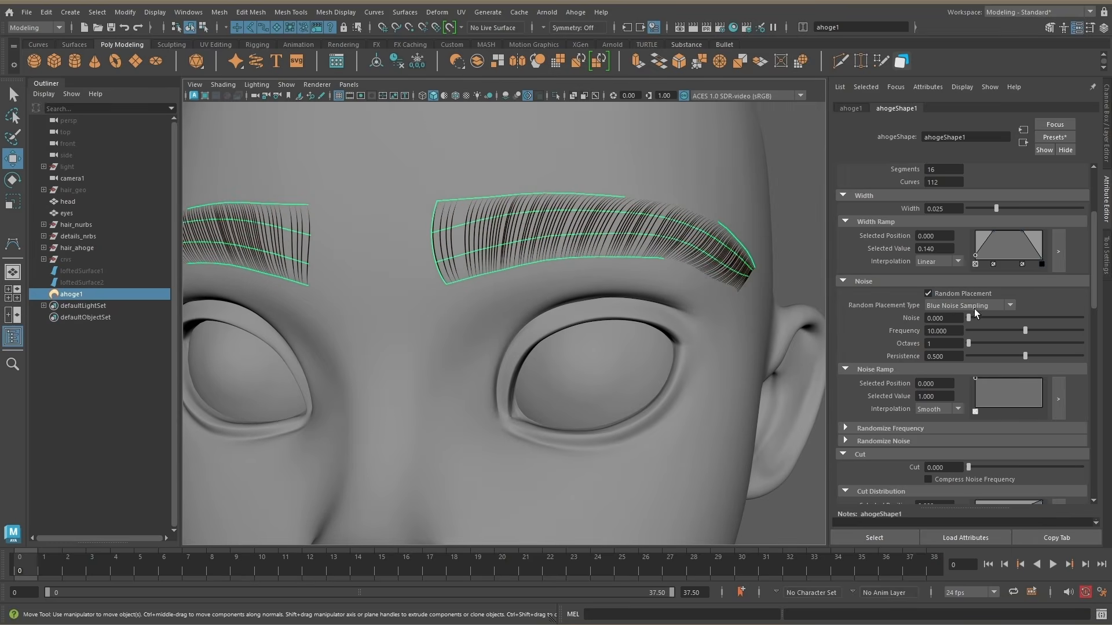
alt+drag(719, 255, 678, 265)
scroll(1037, 394, down, 2)
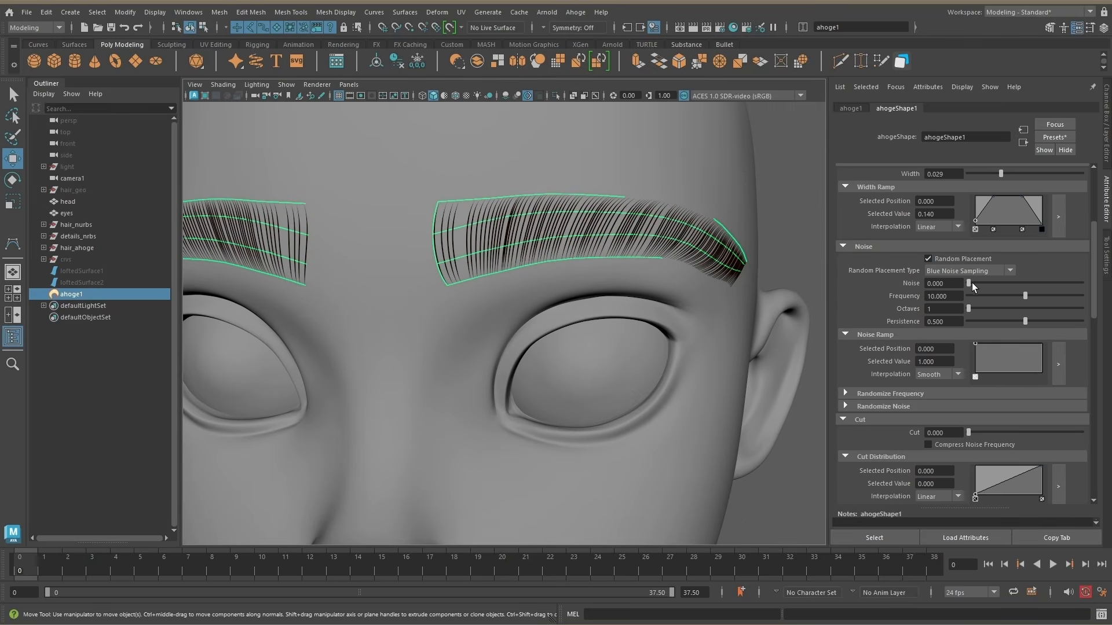
Step: Set the eyebrow hair's Noise to 0.180 with Frequency 1.443, and raise Multistrand to 3
mouse_move(972, 283)
mouse_down()
mouse_move(988, 282)
mouse_move(967, 301)
mouse_up()
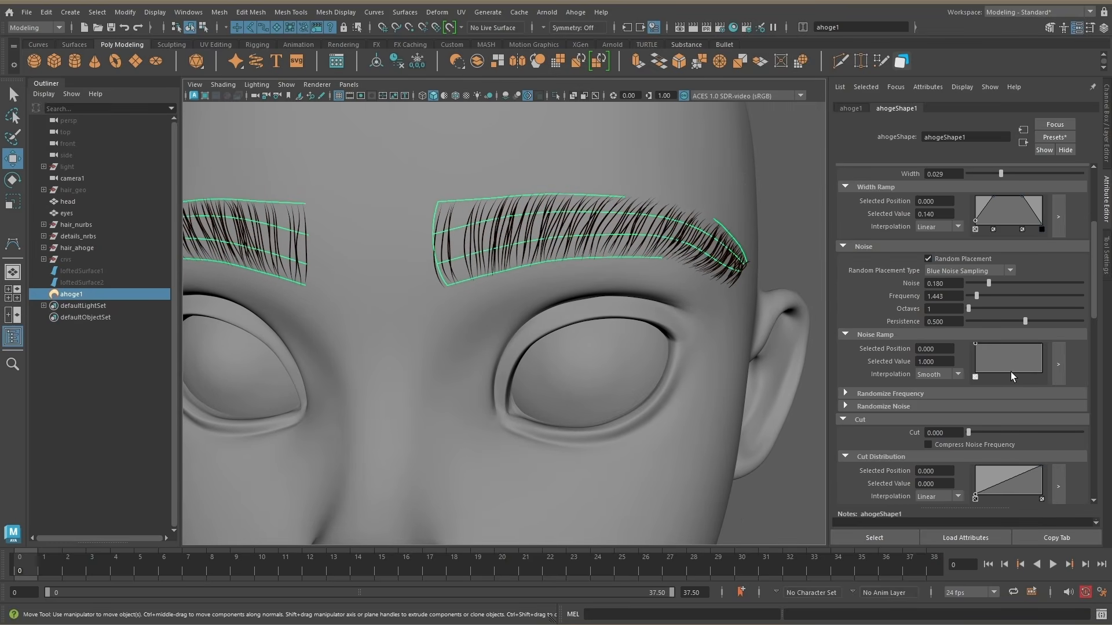
scroll(1011, 376, down, 8)
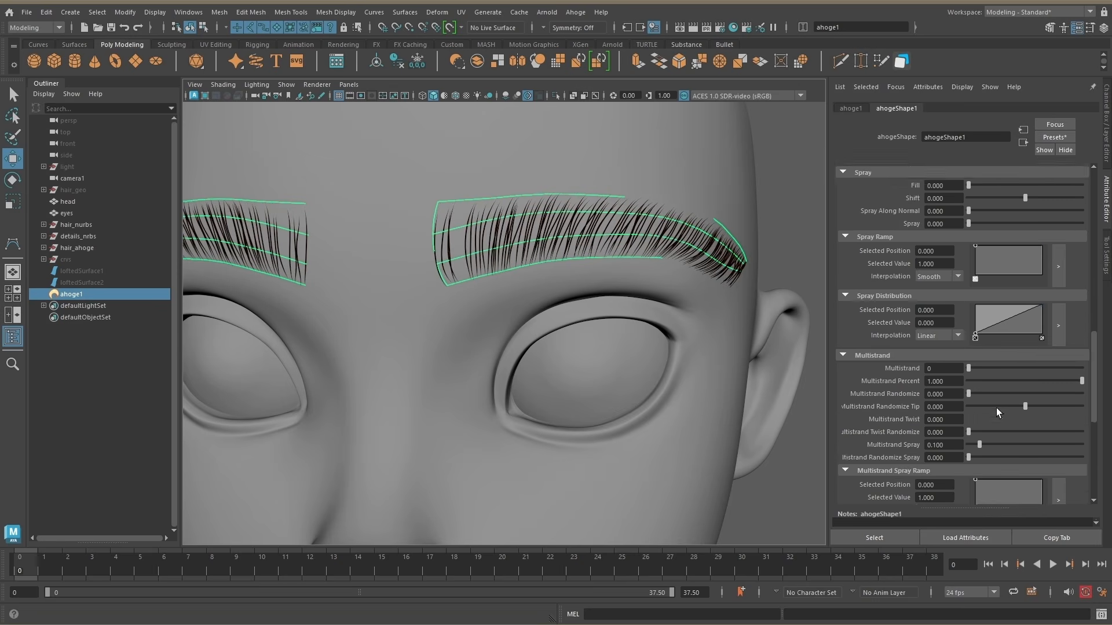
scroll(996, 408, down, 1)
drag(969, 334, 1042, 334)
scroll(707, 315, up, 3)
alt+drag(707, 315, 730, 359)
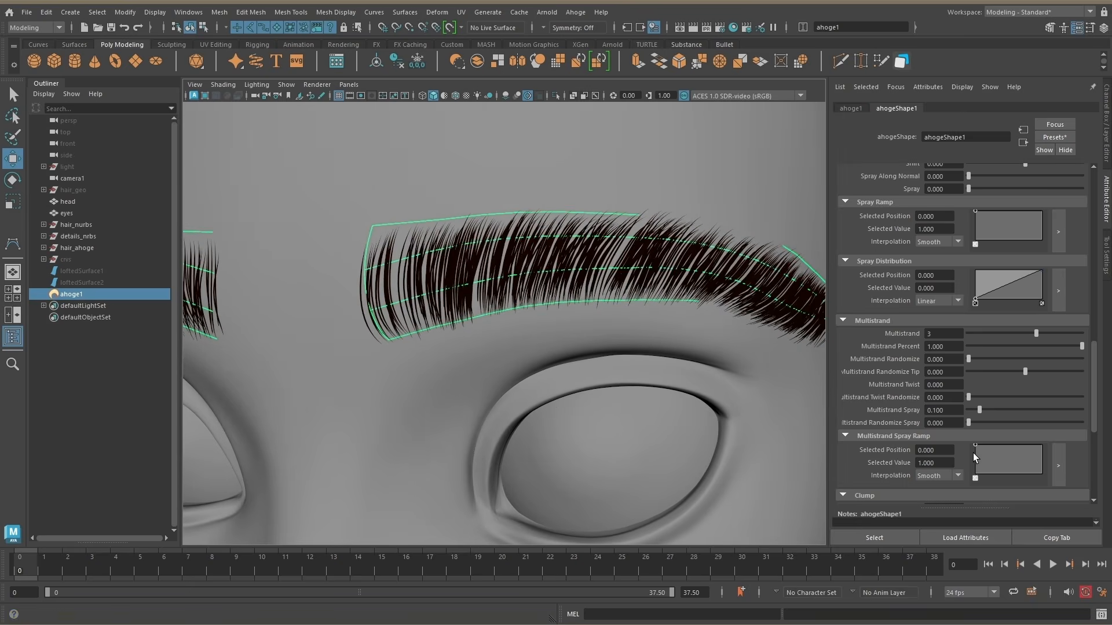
Step: Shape the Multistrand Spray Ramp with start value 0.160 and end value 0.280, and set Multistrand Spray to 0.134
drag(975, 445, 975, 476)
click(992, 464)
drag(1040, 467, 1049, 465)
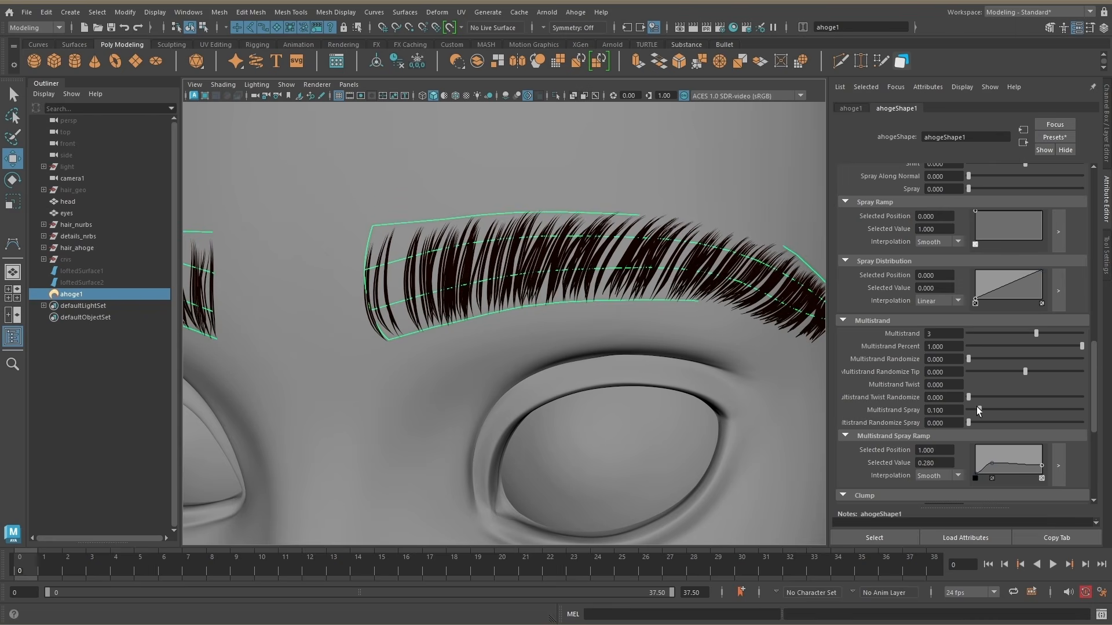
drag(978, 410, 984, 410)
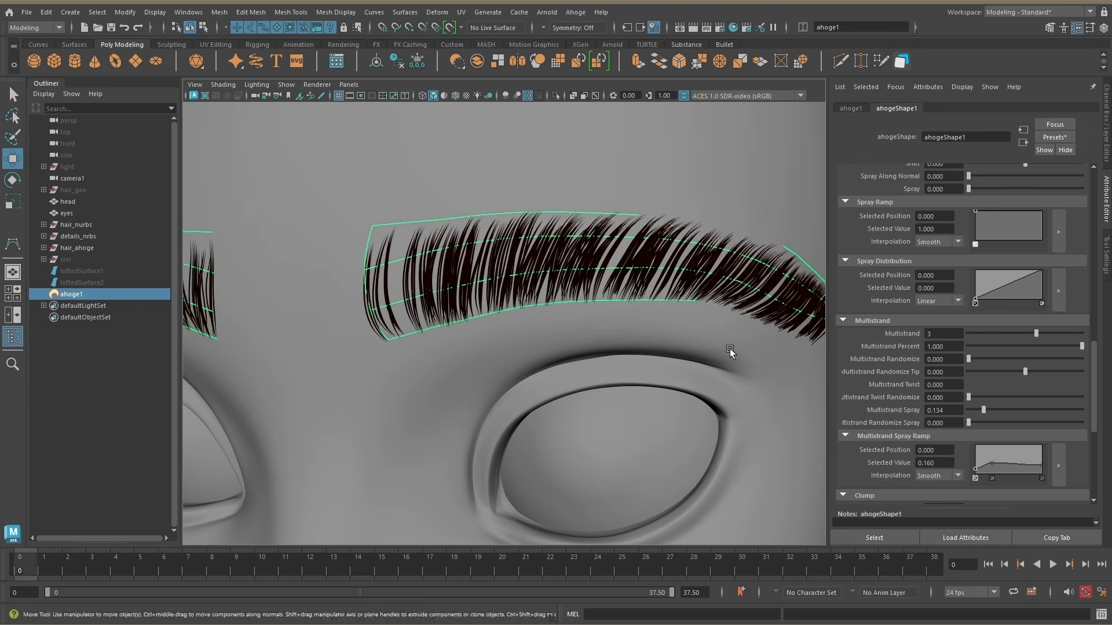
Step: Set the eyebrow hair's Multistrand Percent to 0.206 and raise Curves to 233
scroll(730, 351, down, 3)
drag(1081, 346, 1003, 347)
scroll(984, 377, up, 10)
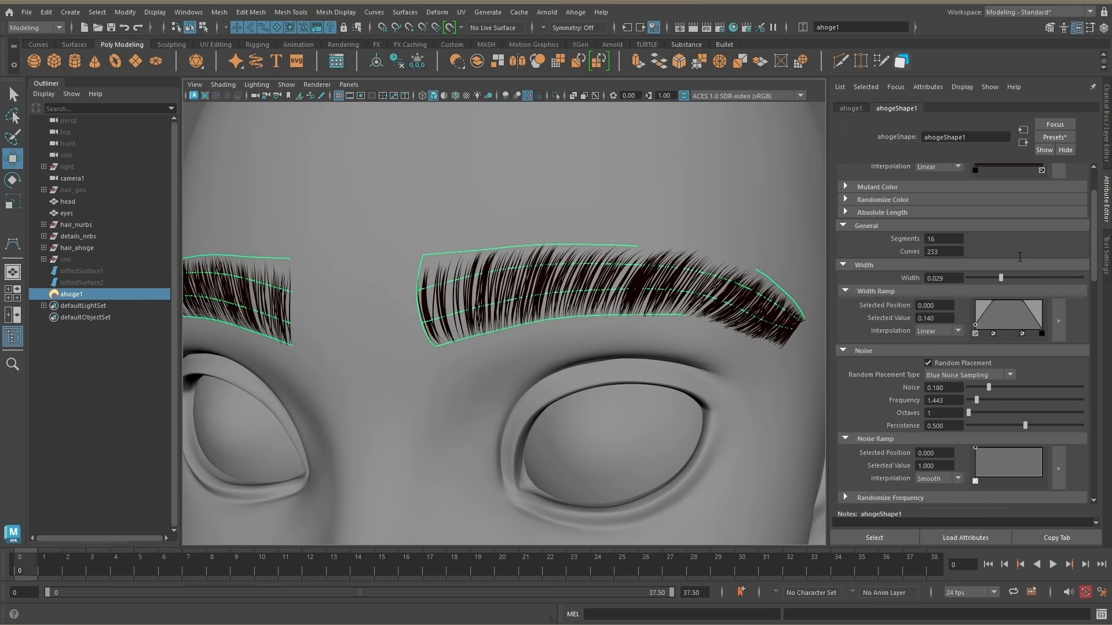
scroll(1026, 273, down, 10)
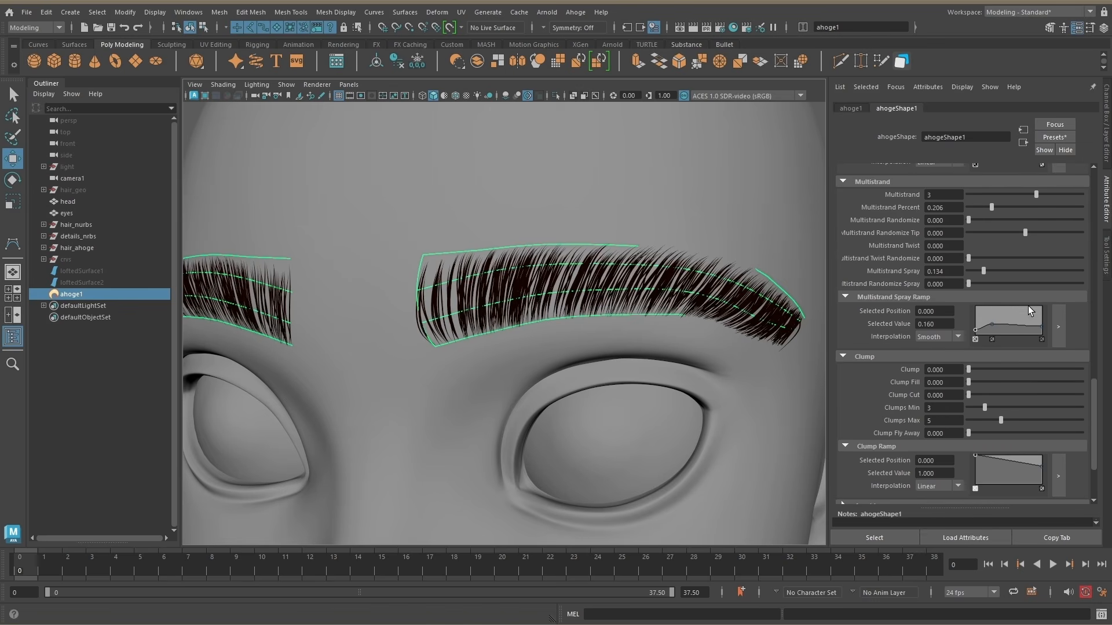
Step: Set Clump to 1.000, Clumps Min to 14 and Clumps Max to 15, and lower the Clump Ramp's end value to 0
drag(969, 370, 1081, 370)
drag(985, 408, 1054, 419)
drag(1042, 467, 1042, 486)
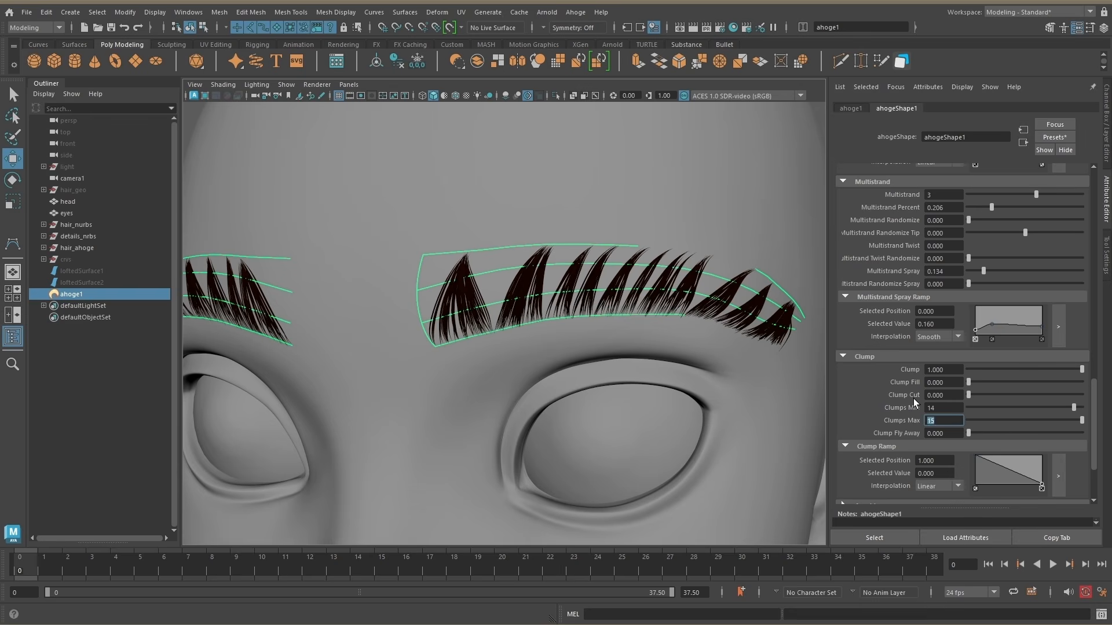
Step: Refine the eyebrow clumping to Clumps Min 31, Clumps Max 38, Clump Fly Away 0.706 and Clump 0.474
text(20)
key(Return)
text(30)
key(Return)
drag(939, 409, 902, 388)
text(20)
key(Return)
text(25)
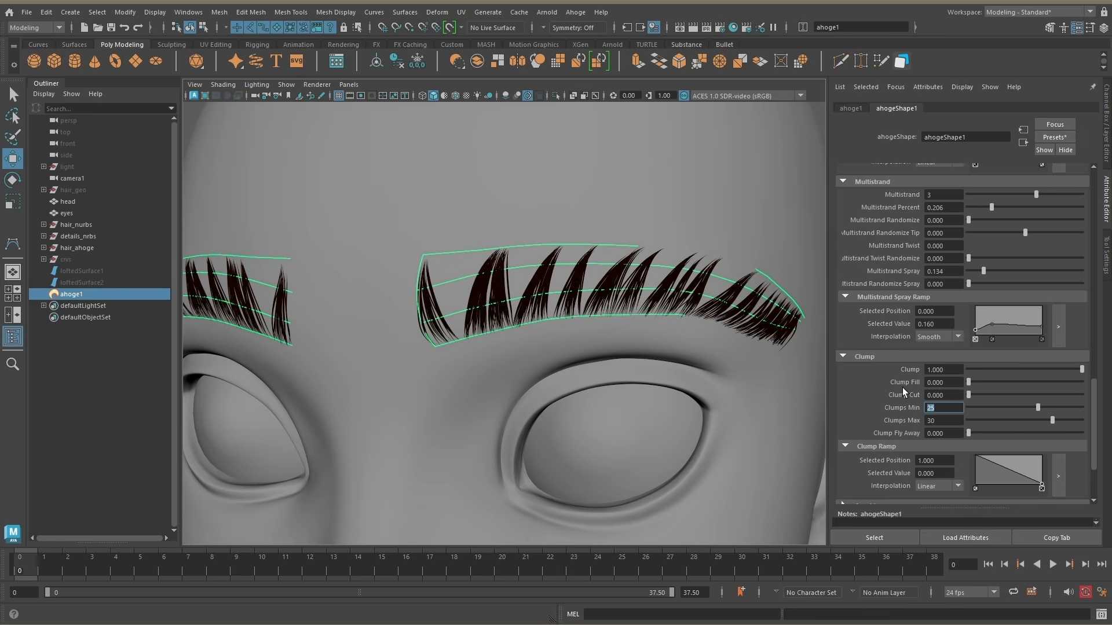
mouse_move(1052, 421)
mouse_down()
mouse_move(1071, 419)
mouse_move(1055, 408)
mouse_up()
drag(968, 433, 1048, 435)
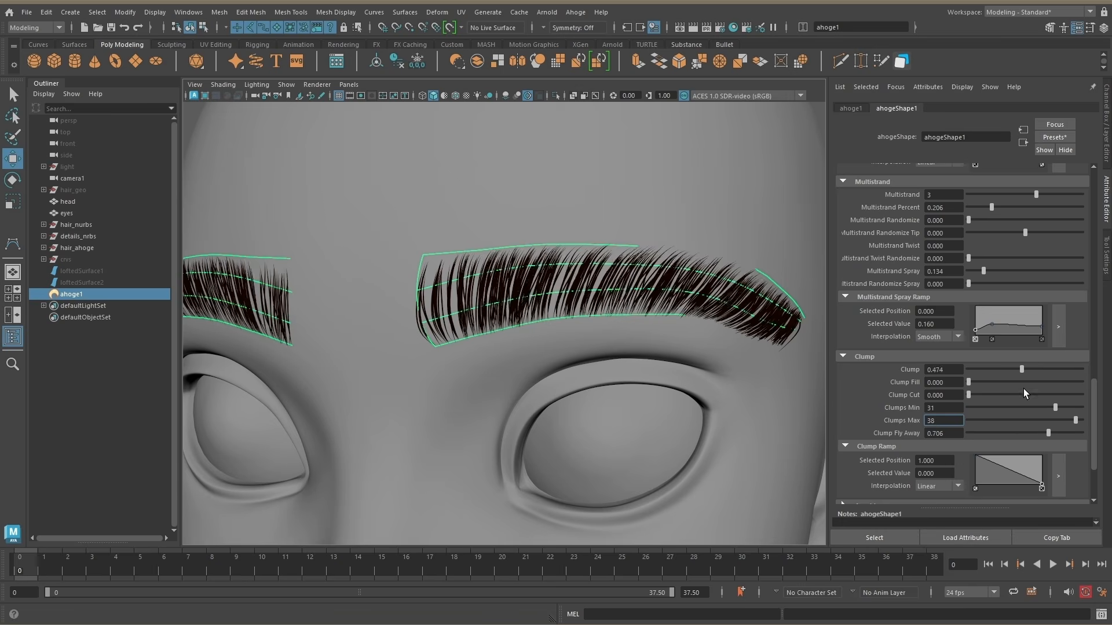
Step: Show the eyebrow surfaces and reposition a middle-row CV on one brow to redirect its hairs
key(h)
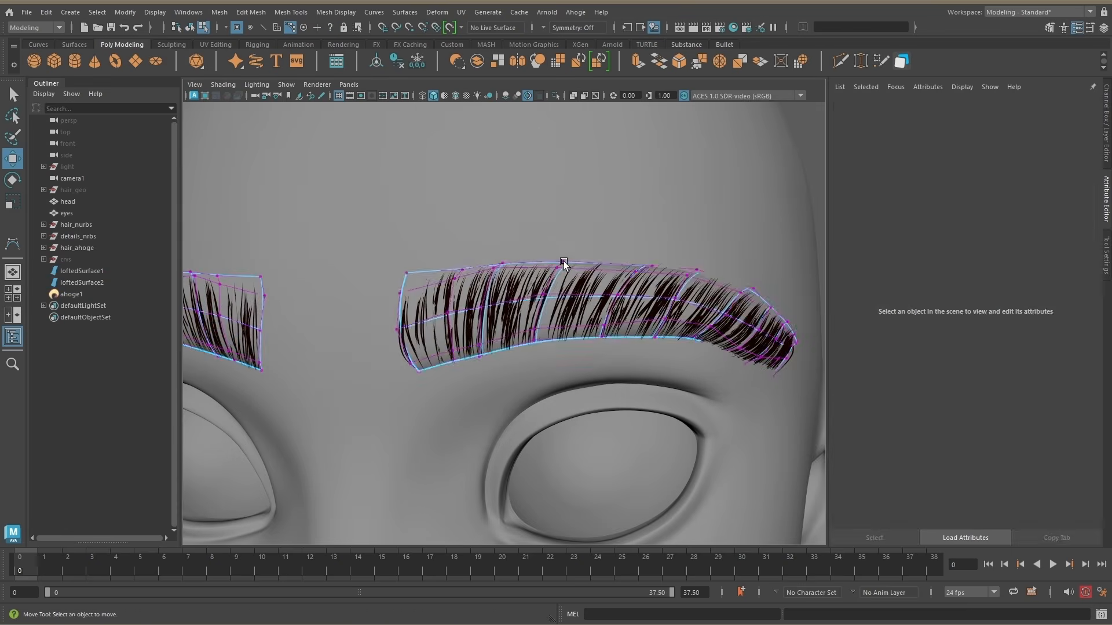
click(562, 260)
drag(560, 261, 552, 296)
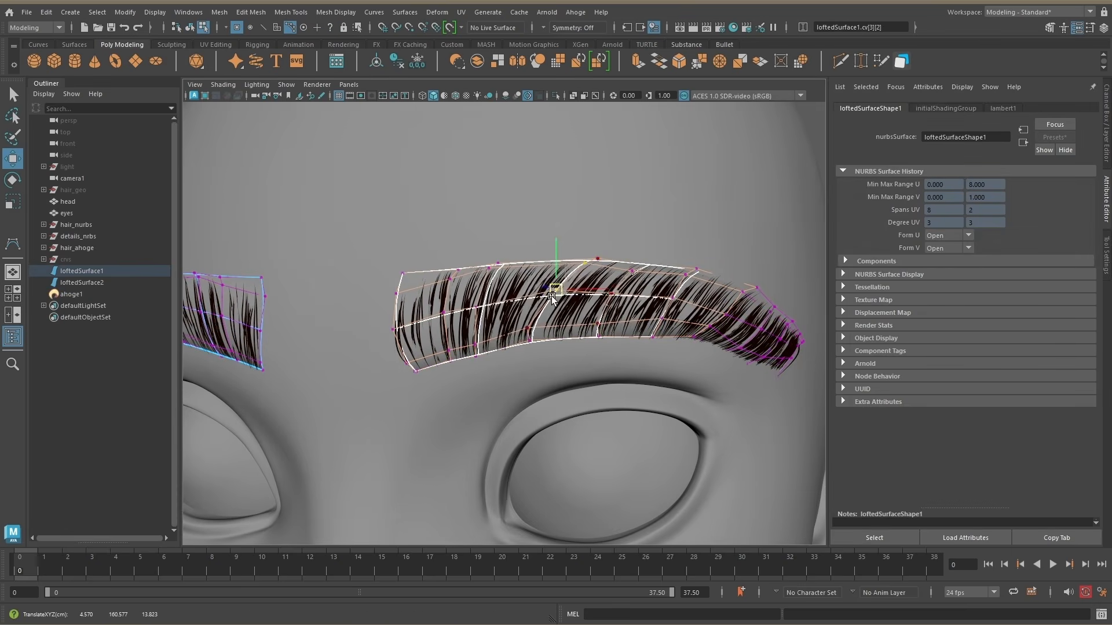
click(653, 289)
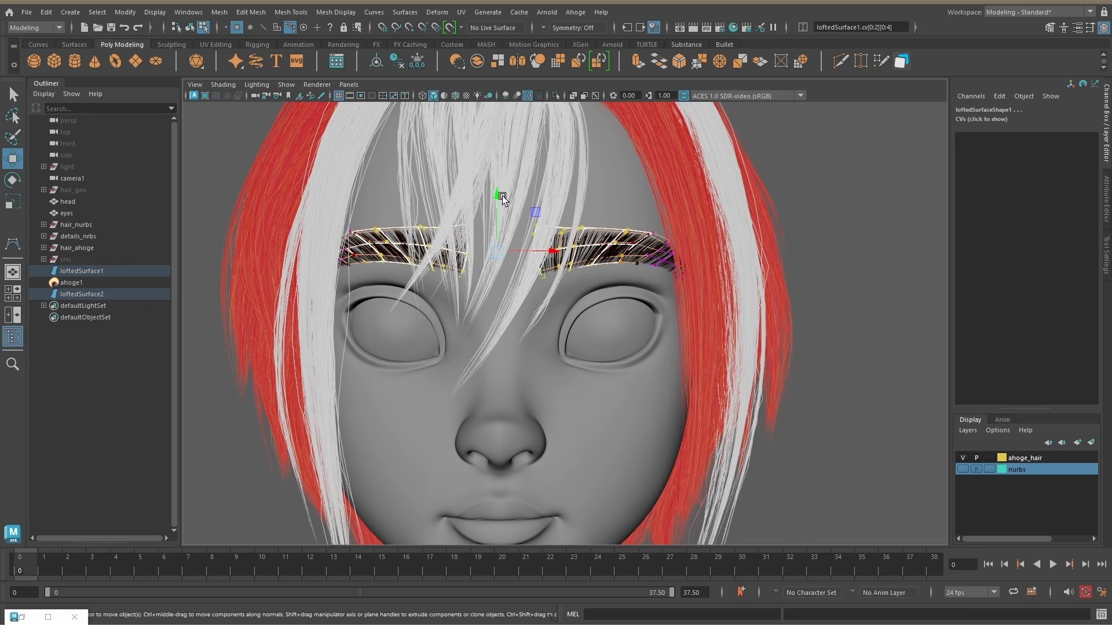
Step: Lower the inner CVs of both eyebrow surfaces, return to object mode and hide the surfaces
mouse_move(502, 196)
mouse_down()
mouse_move(520, 200)
mouse_move(496, 205)
mouse_up()
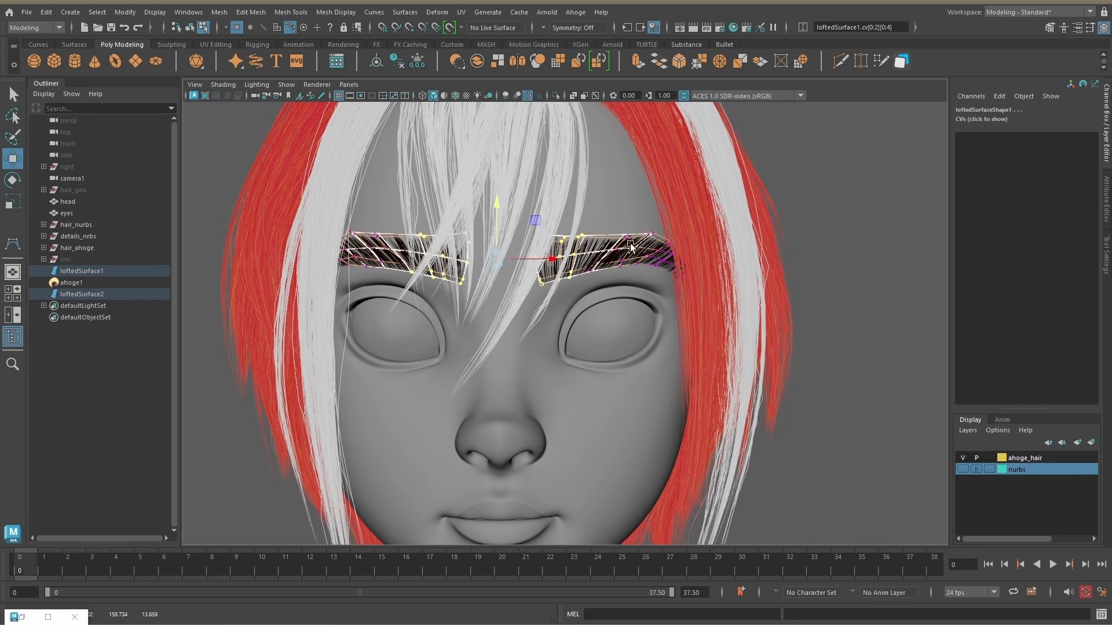
alt+drag(663, 269, 616, 302)
key(F8)
key(ctrl+h)
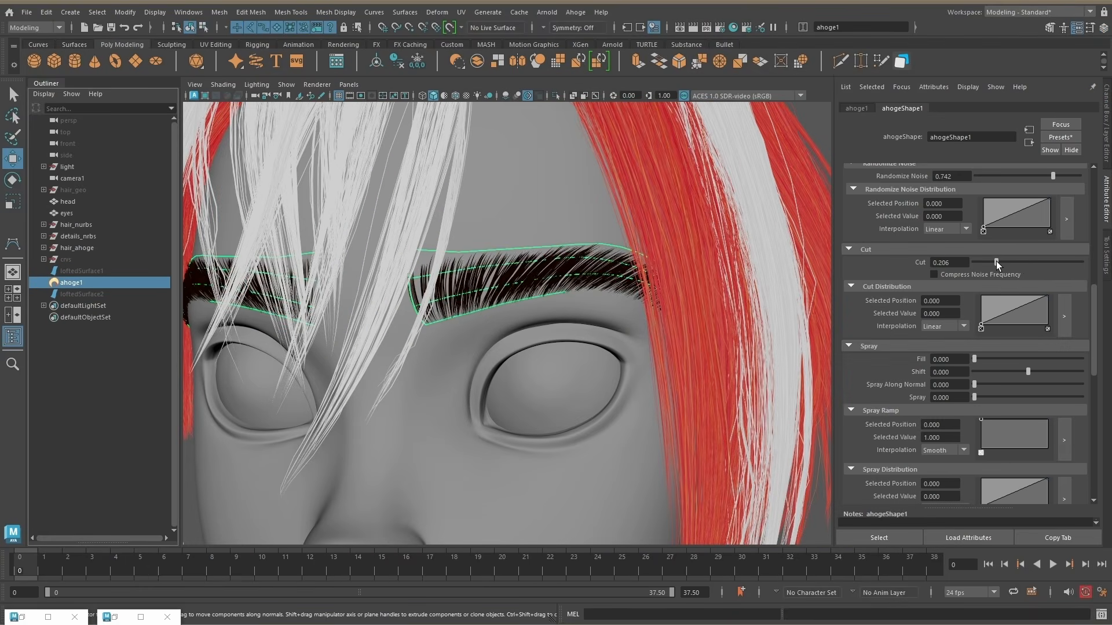
Step: Set the eyebrow hair's Cut to 0.342 and add a Cut Distribution point at position 0.417 with value 0.580
drag(1022, 263, 1020, 263)
click(1014, 325)
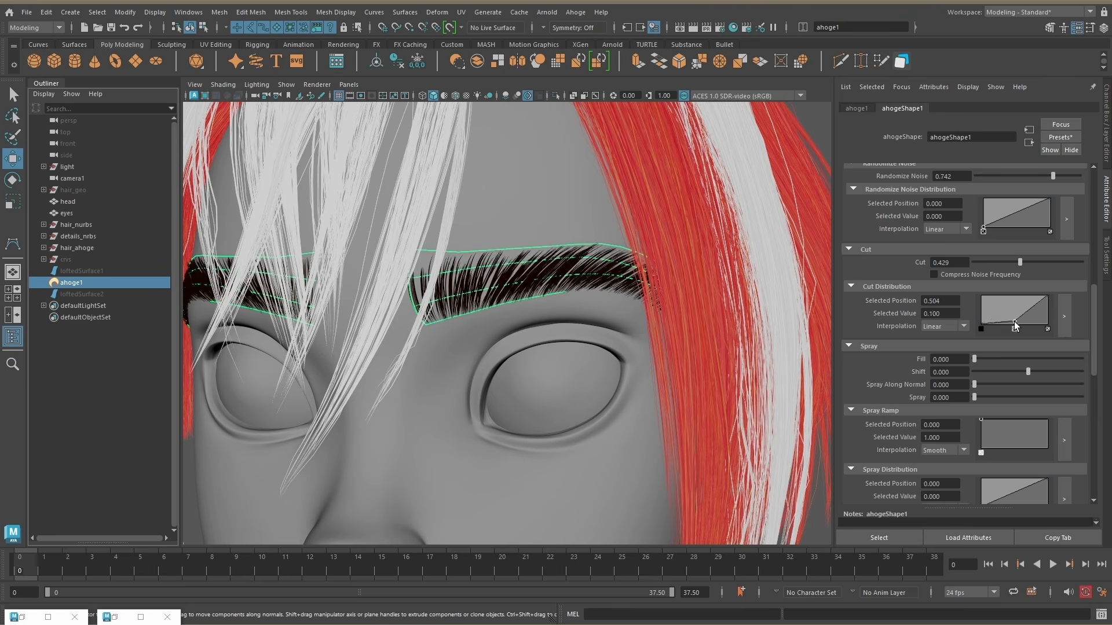
alt+drag(602, 255, 578, 270)
scroll(579, 271, up, 4)
drag(1019, 263, 1010, 262)
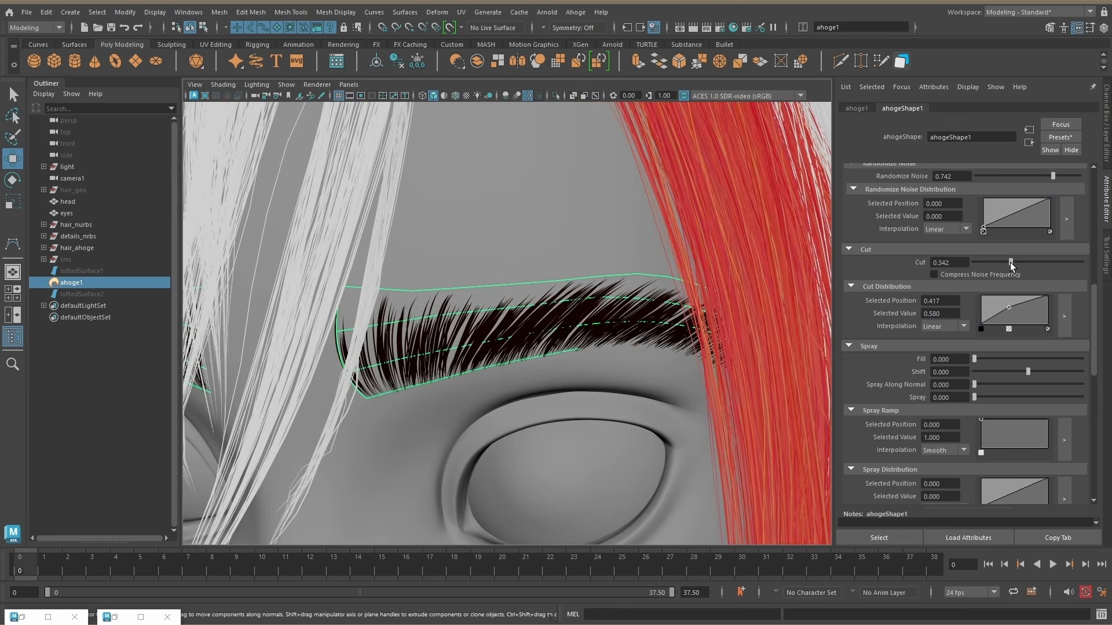
Step: Set the eyebrow hair's Seed to 561 and raise Multistrand Percent to 0.891
scroll(578, 249, down, 3)
alt+drag(559, 249, 578, 249)
scroll(956, 218, up, 10)
scroll(608, 329, down, 5)
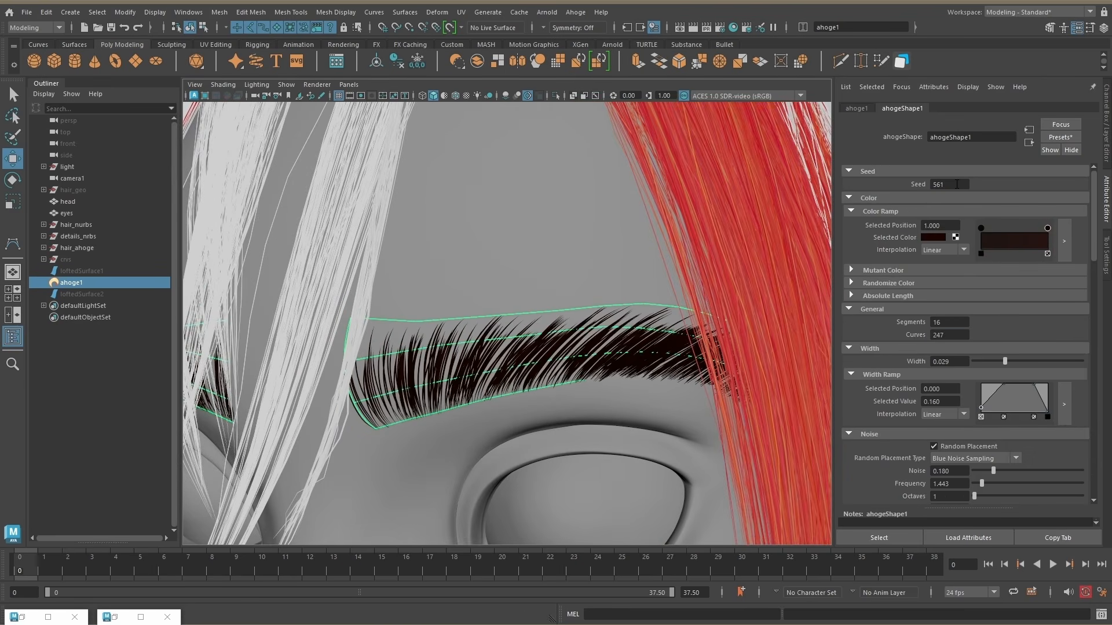
scroll(608, 329, up, 5)
scroll(1007, 399, down, 10)
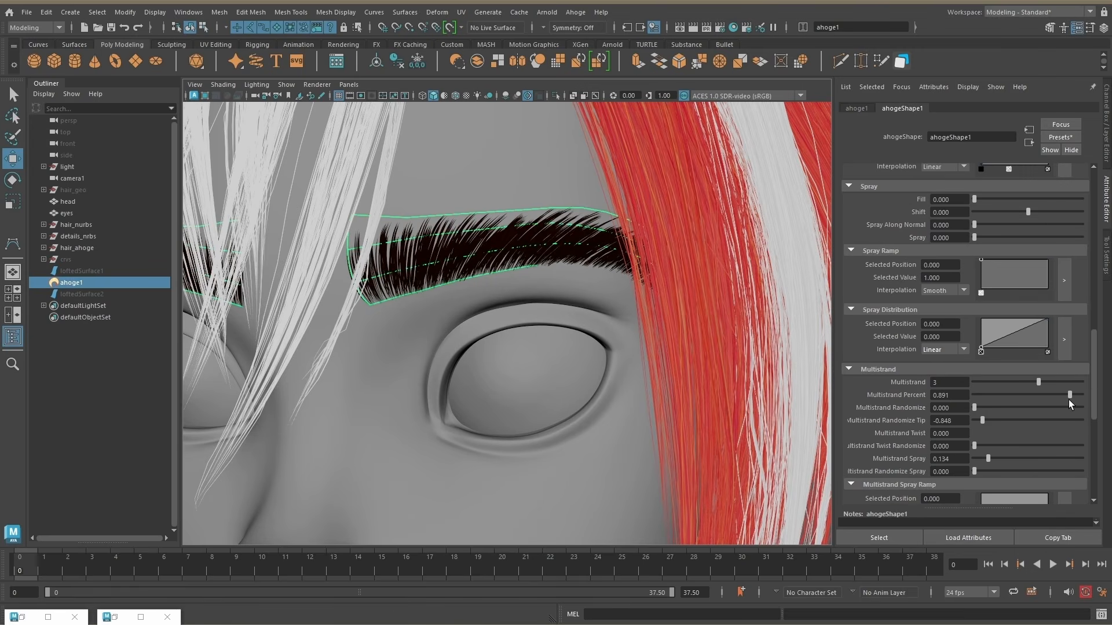
Step: Reduce the eyebrow hair's Curves to 175
alt+middle_drag(595, 253, 616, 273)
scroll(1008, 371, up, 10)
click(953, 336)
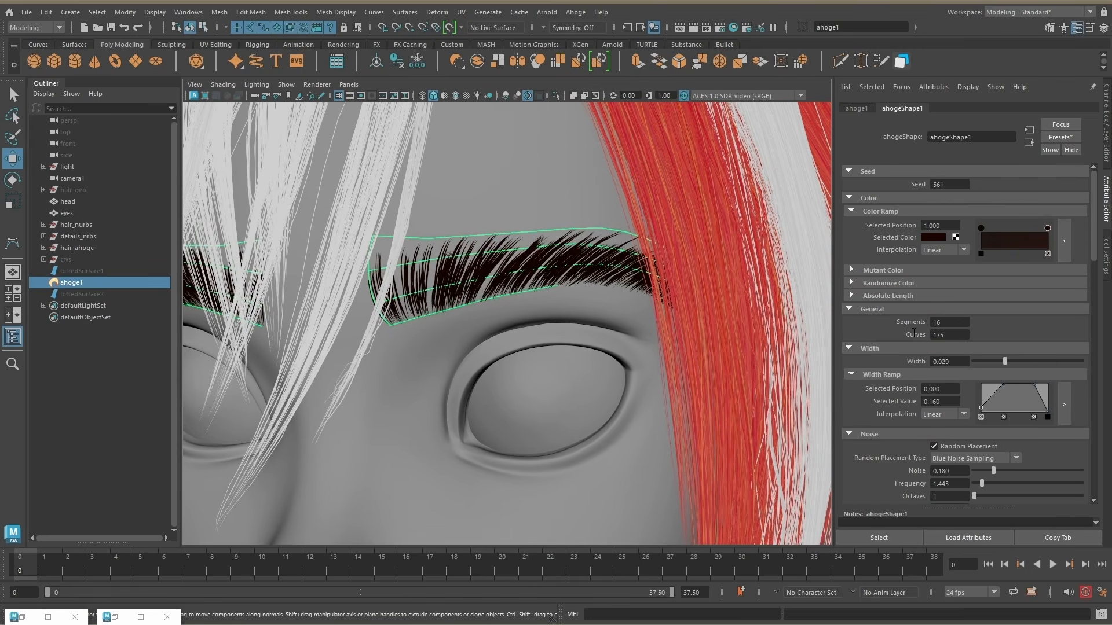
text(175)
key(Return)
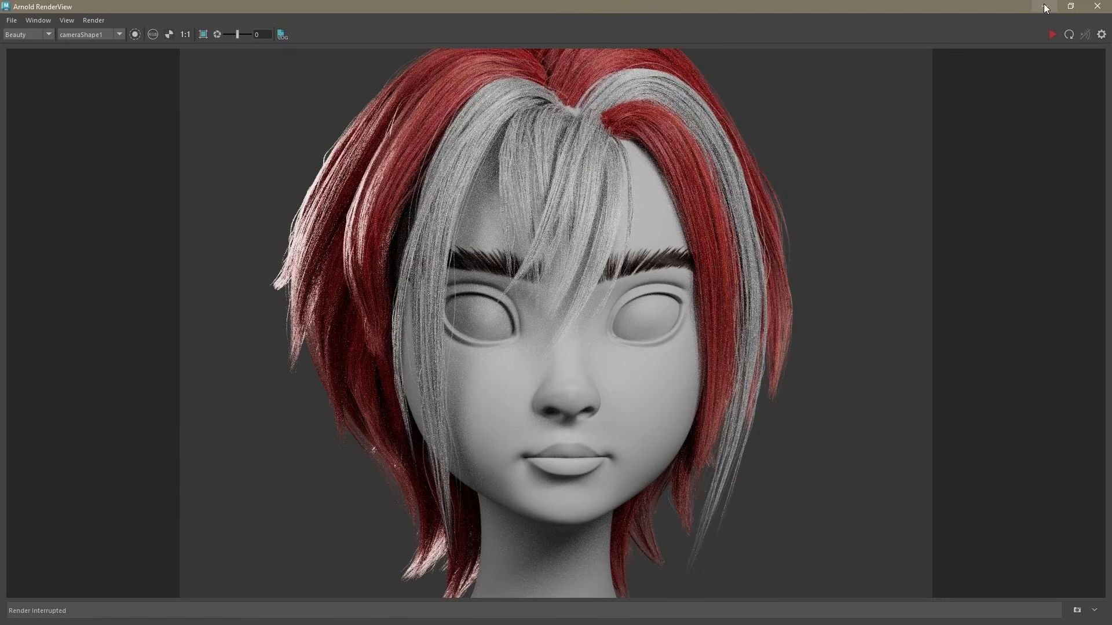
Step: Minimize the Arnold RenderView and adjust the eyebrow surface's CVs toward its inner end
click(1046, 6)
drag(646, 277, 645, 272)
alt+right_drag(608, 289, 655, 290)
drag(549, 256, 572, 283)
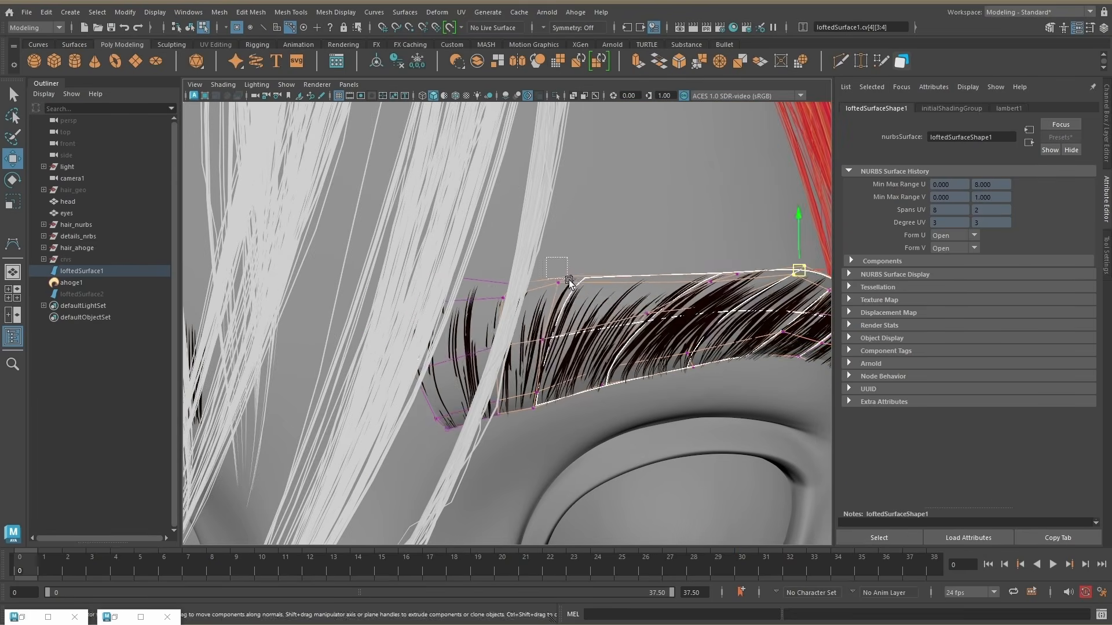
drag(530, 327, 557, 356)
drag(452, 341, 486, 392)
Step: Reshape the upper edge of the eyebrow surface by moving its CVs toward the inner end
alt+right_drag(724, 324, 683, 322)
alt+drag(682, 322, 631, 313)
alt+right_drag(631, 289, 704, 272)
alt+drag(705, 272, 717, 283)
drag(676, 268, 720, 293)
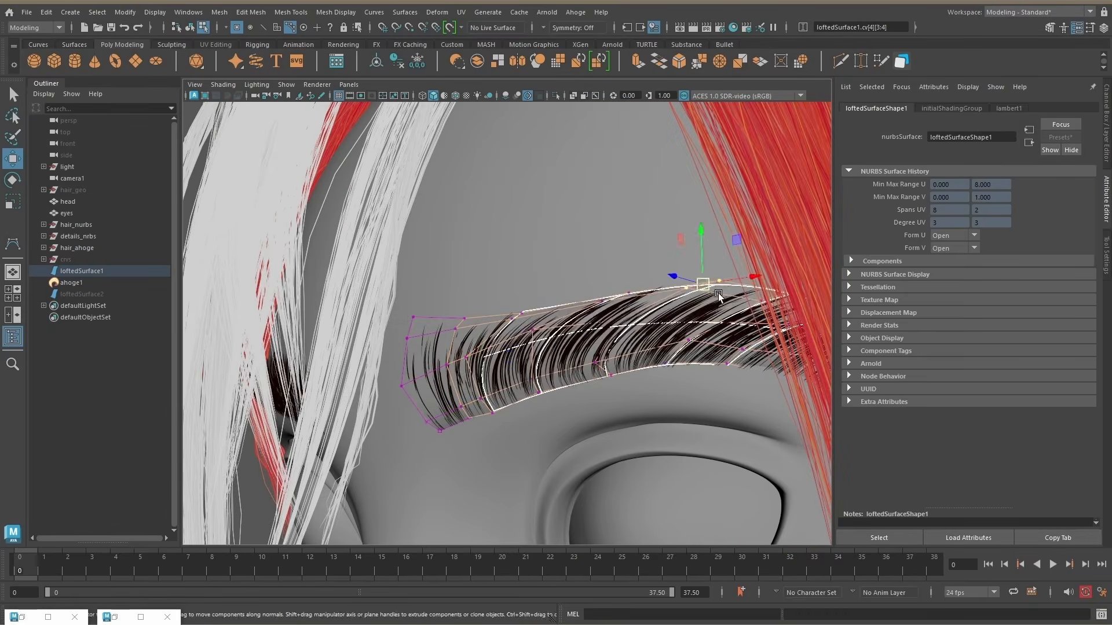
alt+drag(492, 260, 555, 262)
drag(539, 340, 557, 315)
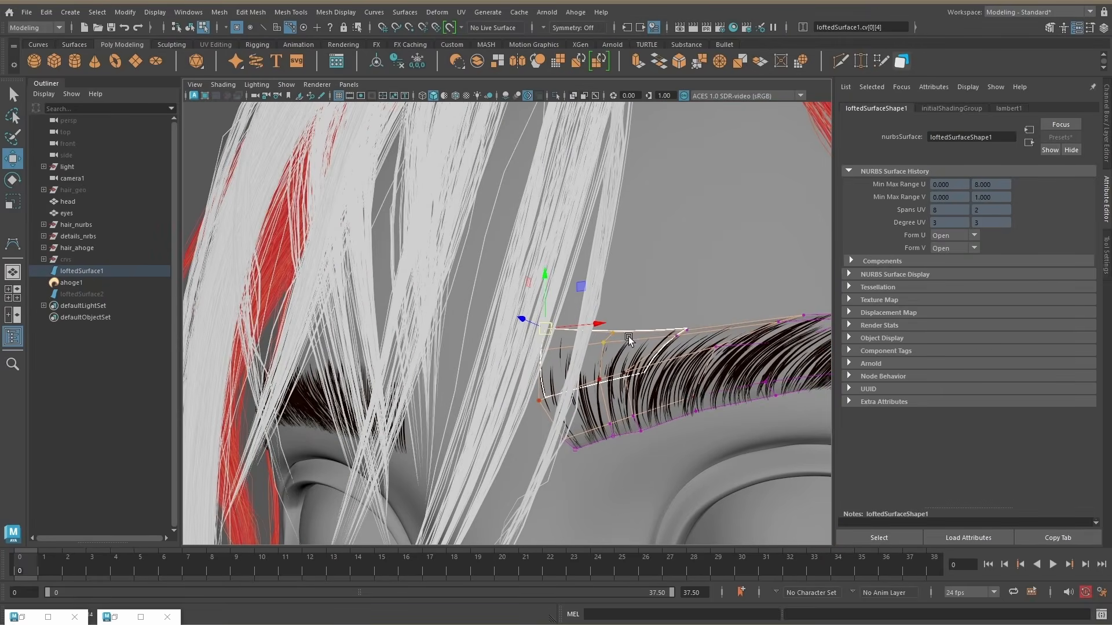
Step: Refine the CVs at the eyebrow surface's inner end, hide the surface, and select the eyebrow hair
alt+right_drag(743, 335, 552, 224)
key(F8)
alt+drag(551, 224, 742, 271)
key(ctrl+h)
key(ctrl+z)
alt+right_drag(742, 270, 562, 310)
key(F8)
alt+drag(562, 311, 585, 324)
drag(536, 348, 672, 333)
alt+right_drag(672, 341, 682, 268)
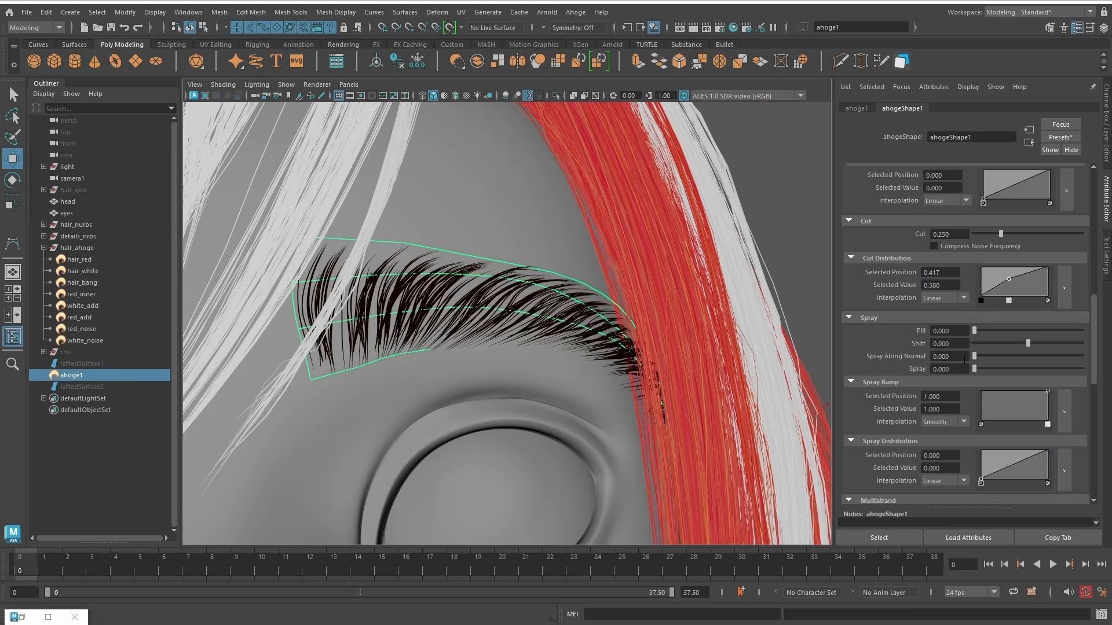
Step: Set the eyebrow hair's Spray Along Normal to 0.152 and move the Spray Ramp's full-value point to position 0.339
drag(1047, 369, 989, 369)
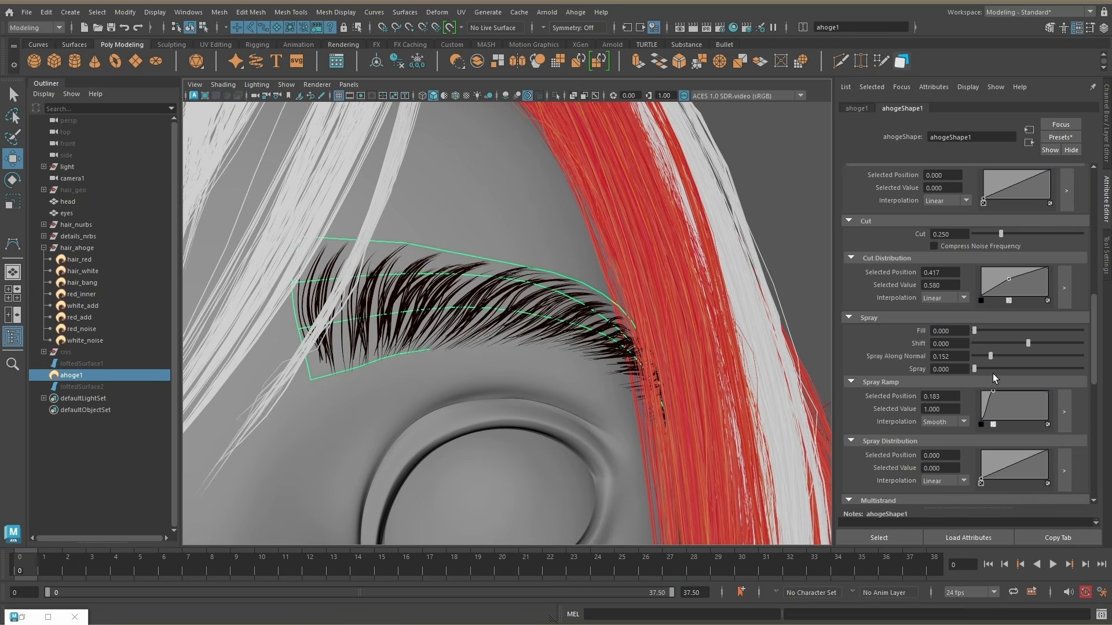
scroll(984, 348, up, 5)
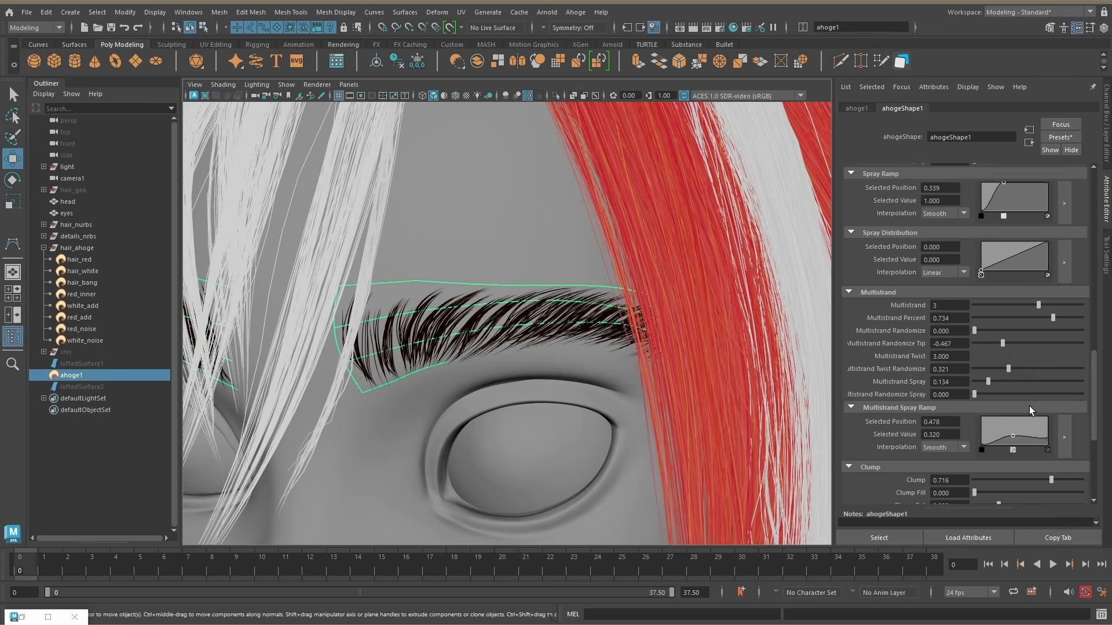
Step: Set the eyebrow hair's Multistrand Percent to 0.527, Multistrand Randomize to 0.342, Multistrand Spray to 0.228 and Multistrand Randomize Spray to 0.837
scroll(1029, 406, down, 3)
drag(988, 322, 1018, 322)
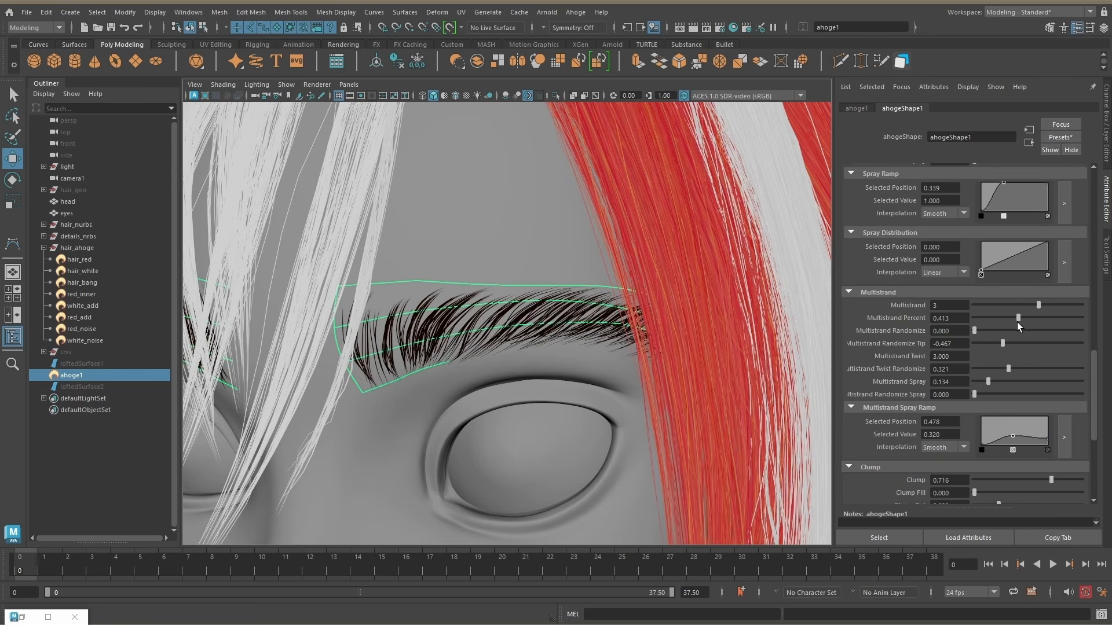
alt+drag(725, 337, 741, 334)
mouse_move(975, 394)
mouse_down()
mouse_move(1053, 393)
mouse_move(999, 382)
mouse_move(1081, 396)
mouse_up()
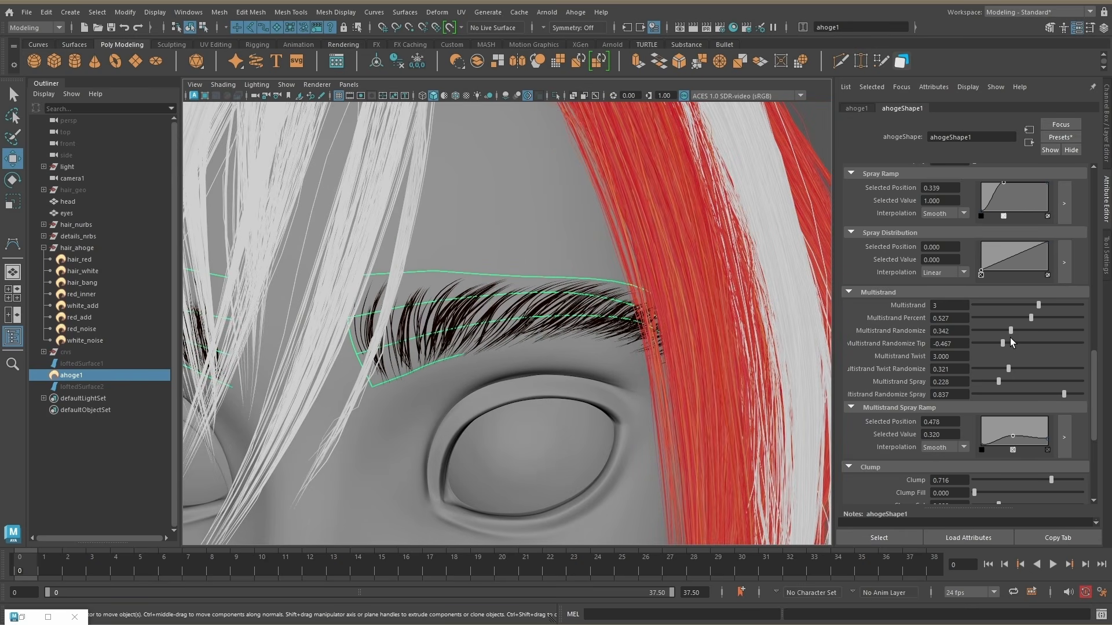
Step: Duplicate the eyebrow surface and adjust the copy's CVs near the inner end and upper edge
scroll(967, 387, up, 10)
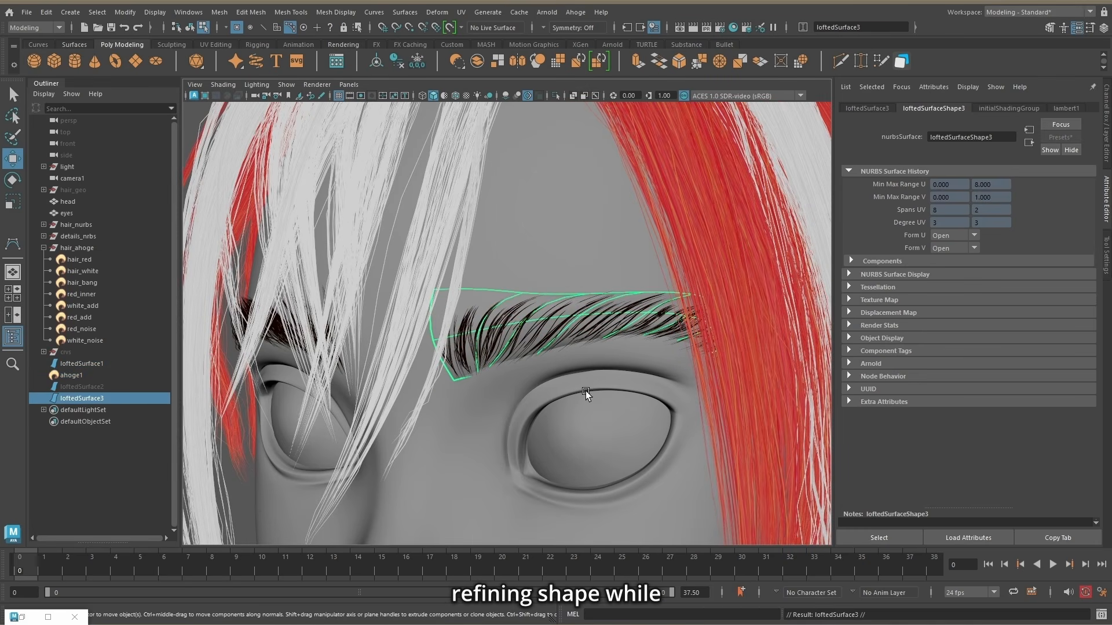
click(190, 28)
click(203, 28)
click(486, 372)
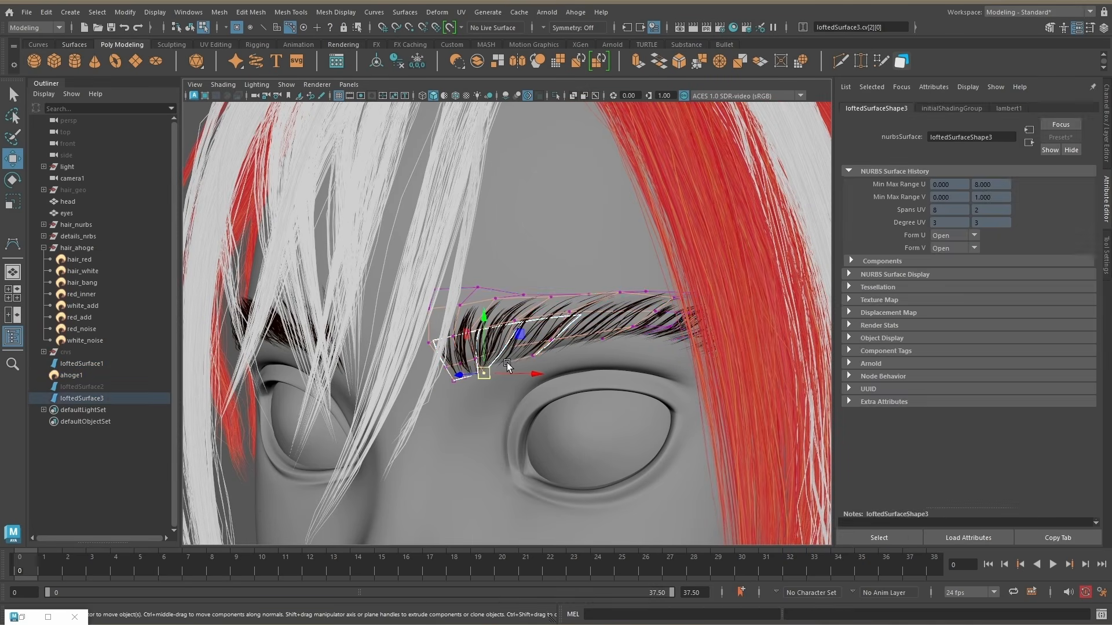
scroll(512, 364, up, 5)
click(513, 359)
scroll(514, 359, down, 5)
drag(589, 301, 582, 277)
click(189, 28)
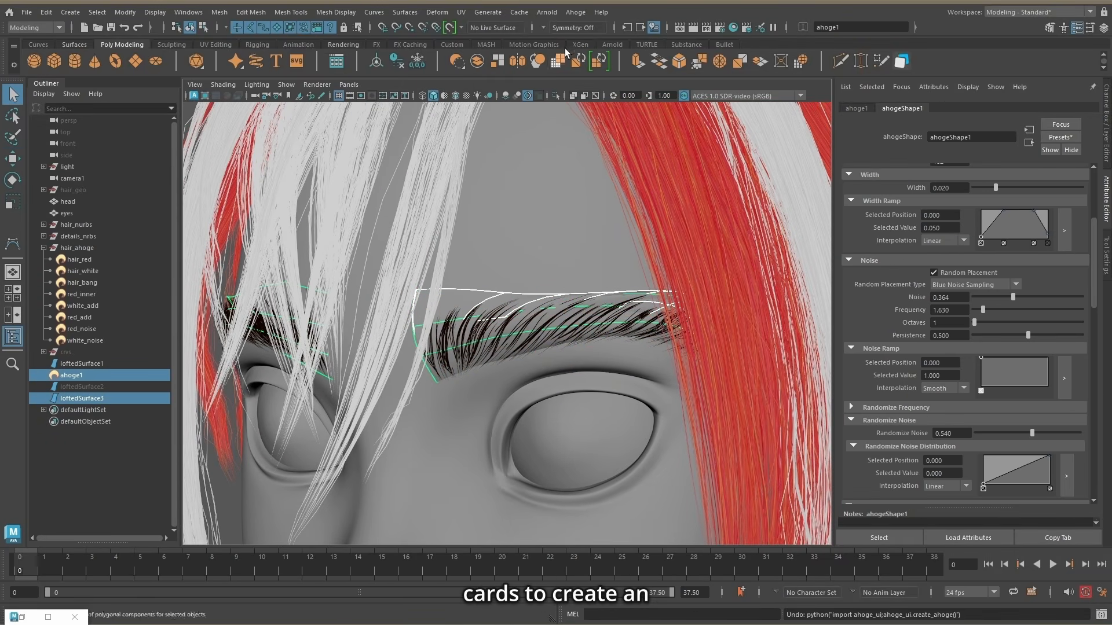
Step: Connect the duplicated surface to the existing eyebrow Ahoge hair and hide the original eyebrow surface
click(575, 12)
click(593, 48)
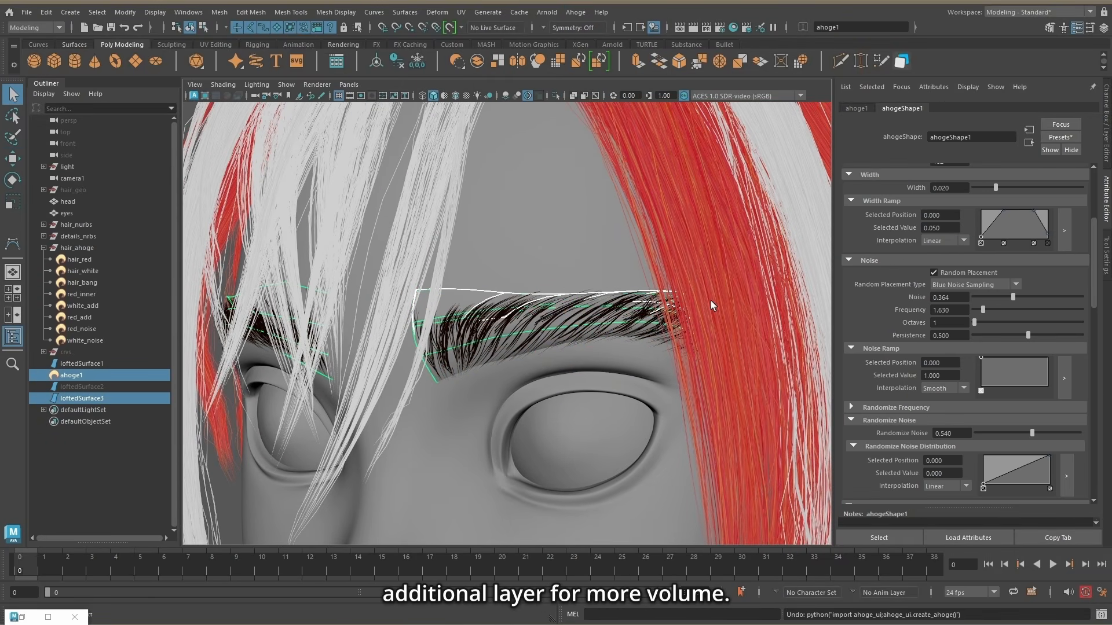
click(82, 363)
key(ctrl+h)
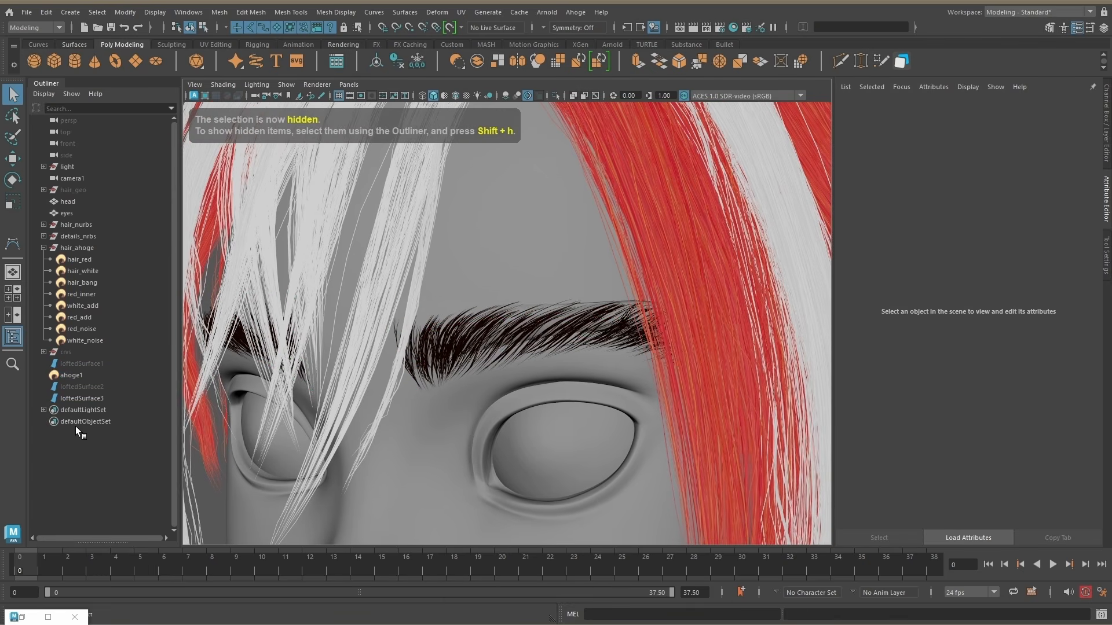
Step: Move the duplicated eyebrow surface into place over the brow to add volume, and select the eyebrow hair
click(81, 398)
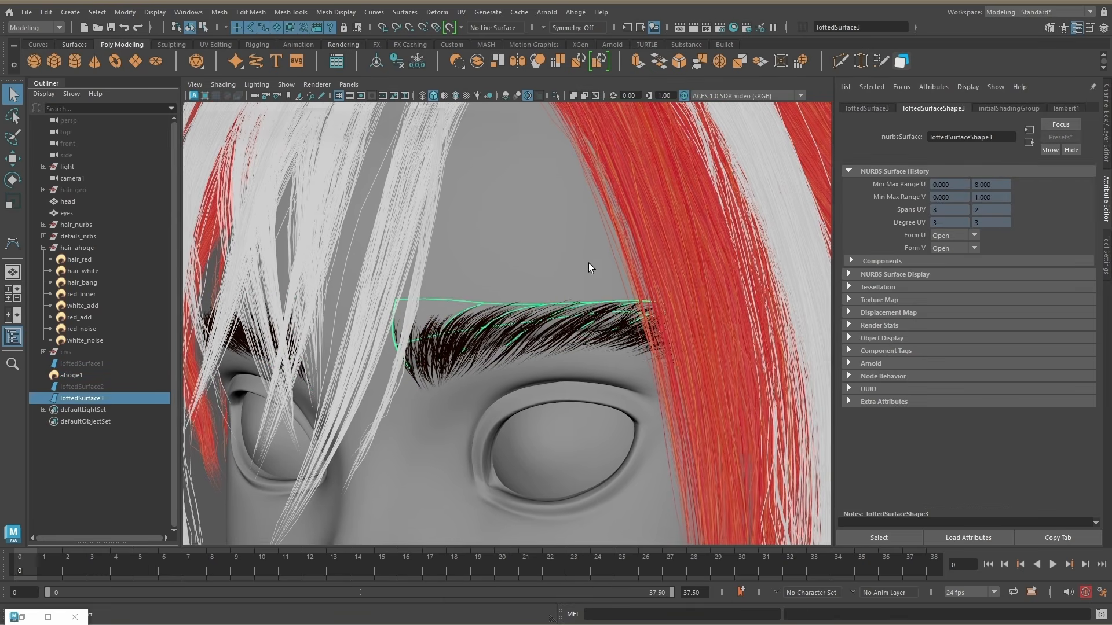
key(w)
drag(562, 287, 561, 289)
alt+drag(588, 301, 626, 322)
click(83, 398)
drag(572, 278, 572, 280)
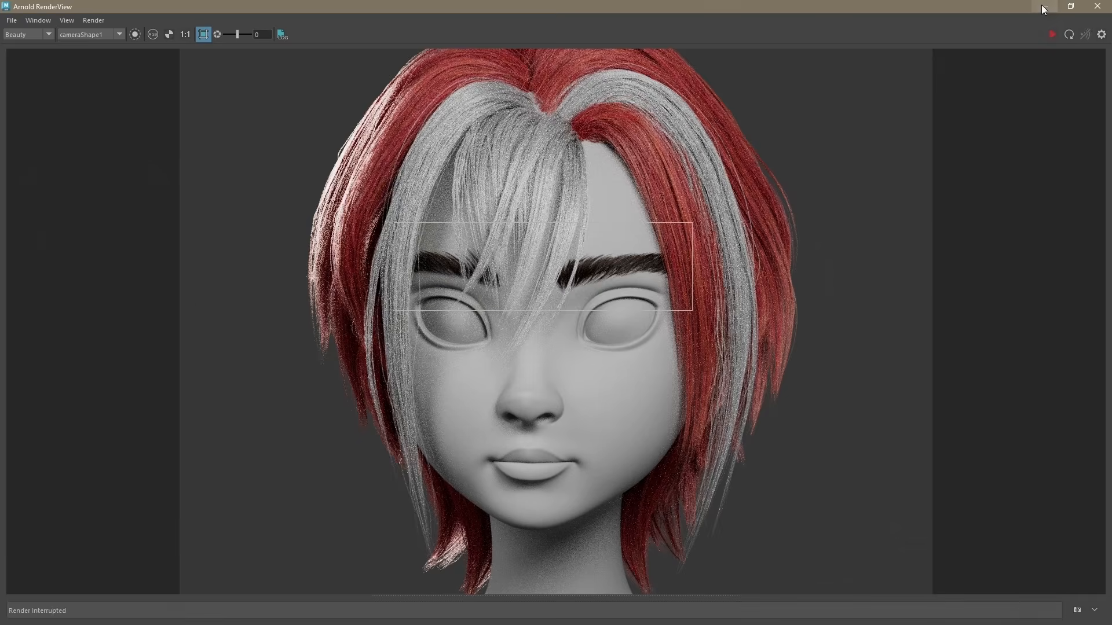
click(71, 375)
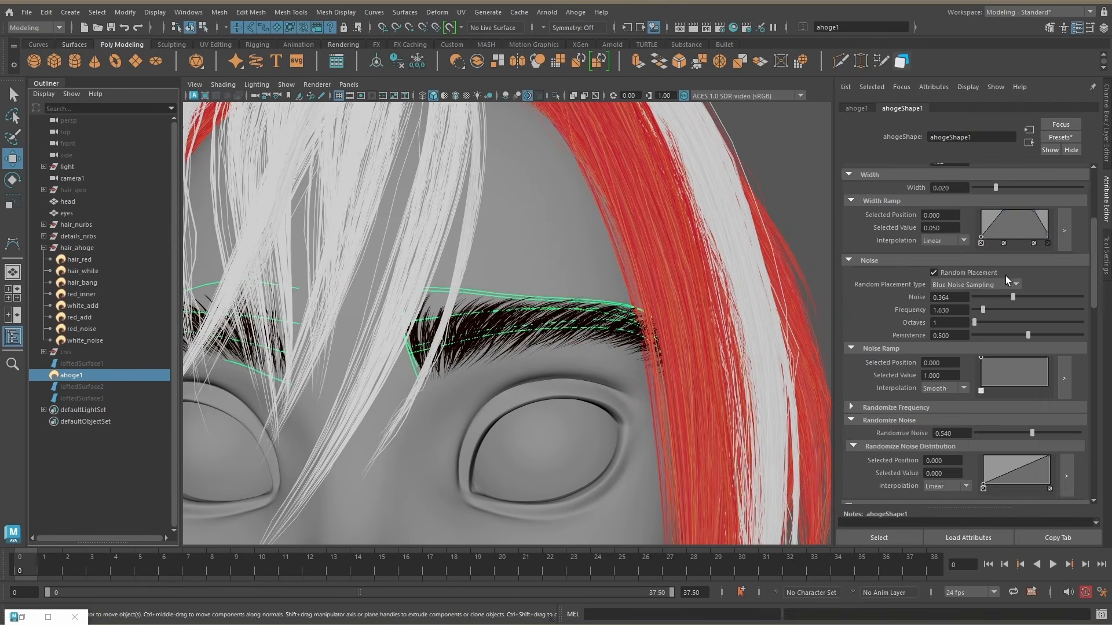
scroll(1005, 276, up, 3)
ctrl+drag(949, 336, 915, 344)
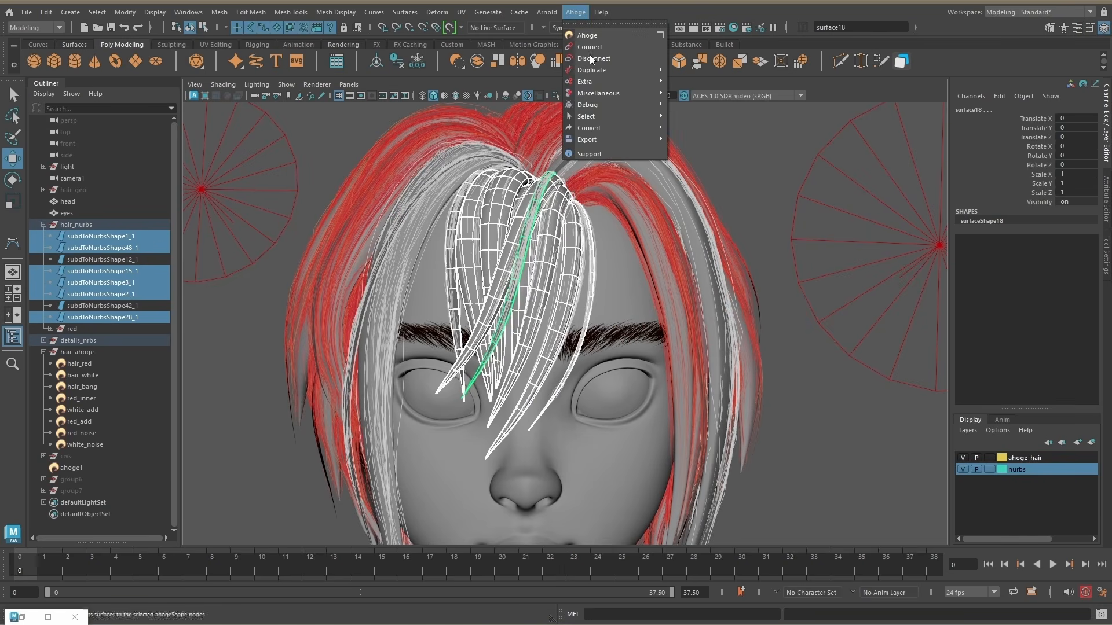
Step: Create Ahoge rigs for the selected bang surfaces and move their IK handles to reposition the bang tips
click(808, 120)
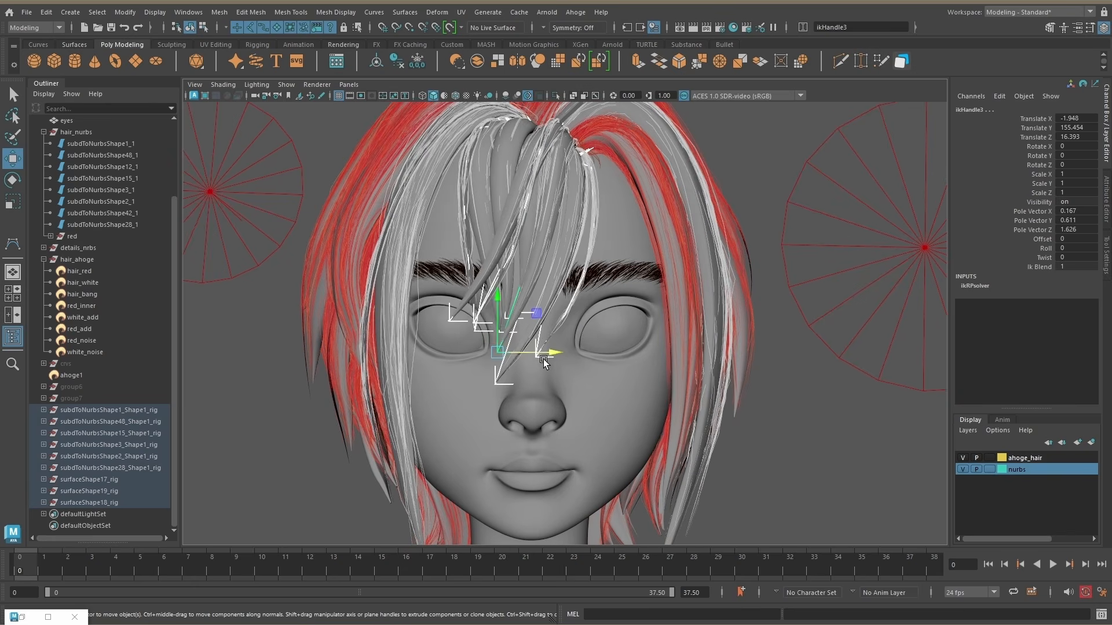
drag(524, 350, 534, 349)
drag(487, 294, 488, 289)
alt+drag(673, 344, 681, 346)
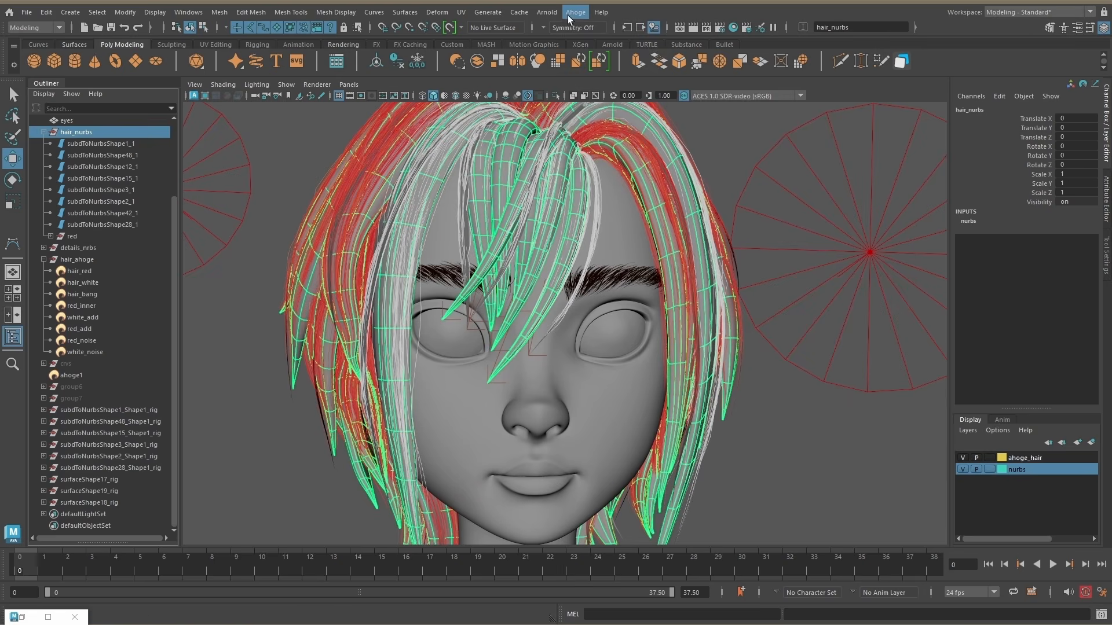
click(571, 14)
mouse_move(602, 93)
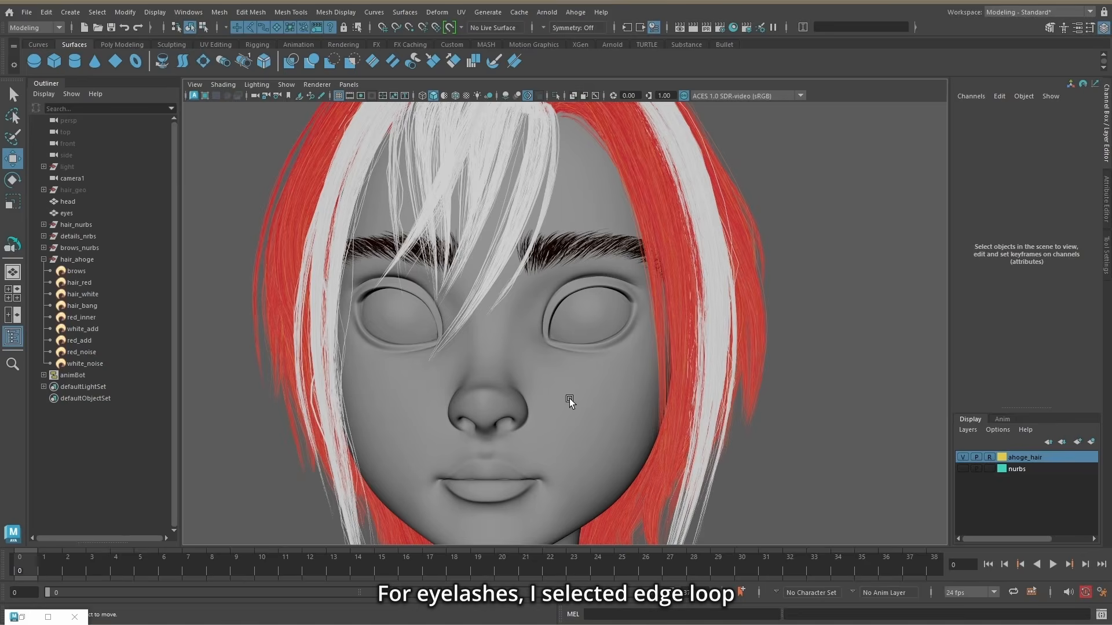
Step: Select the edge loop around the eye opening on the head mesh and convert it to a curve
right_click(585, 387)
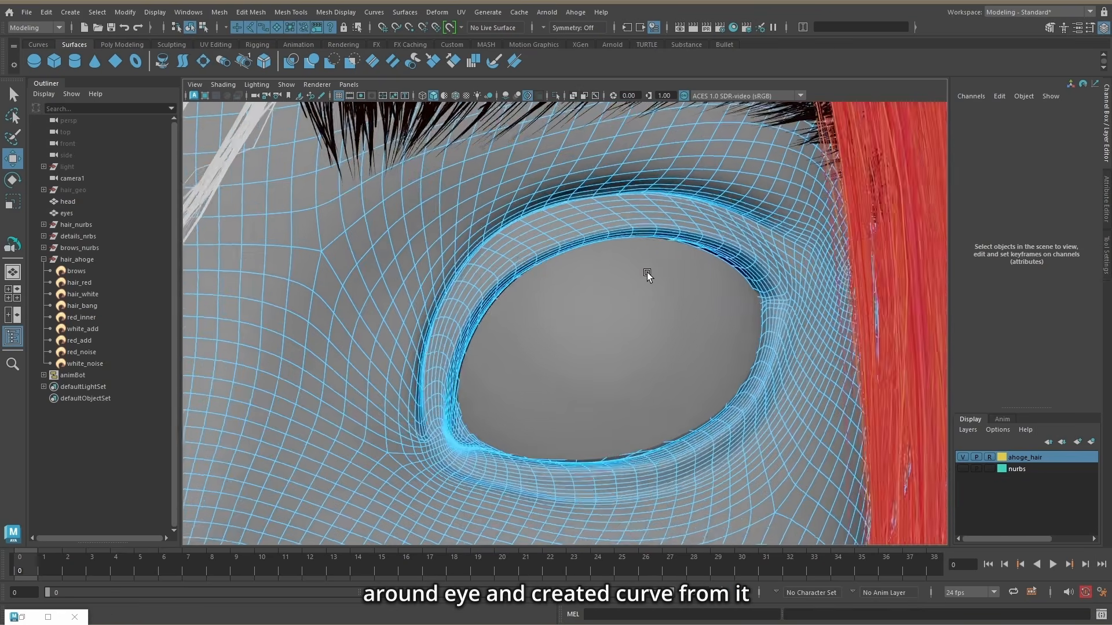
alt+drag(647, 272, 647, 254)
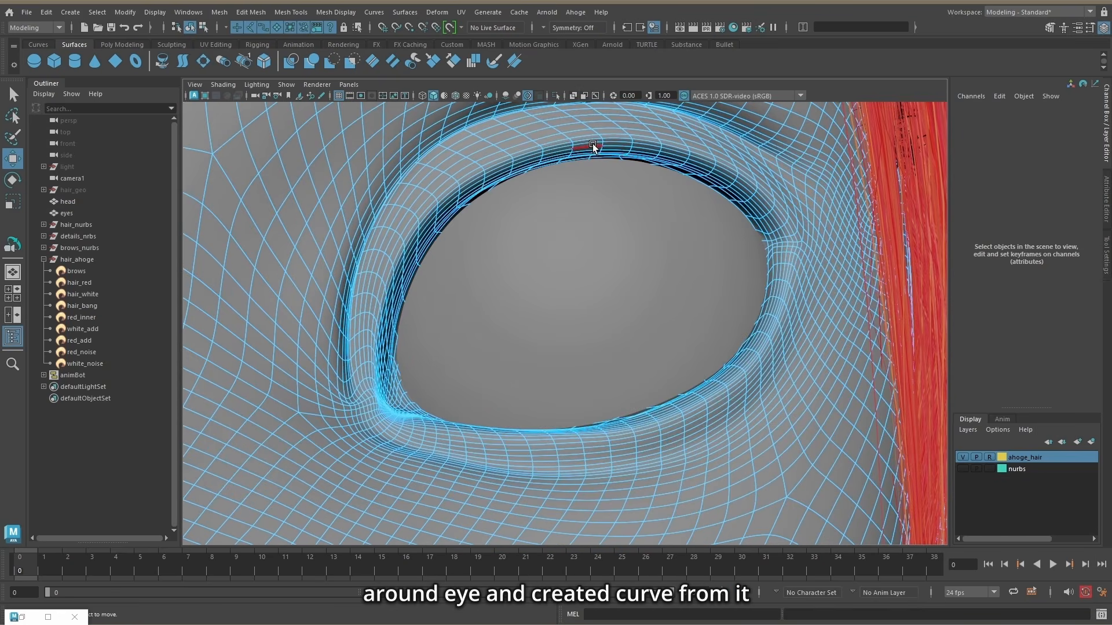
click(592, 143)
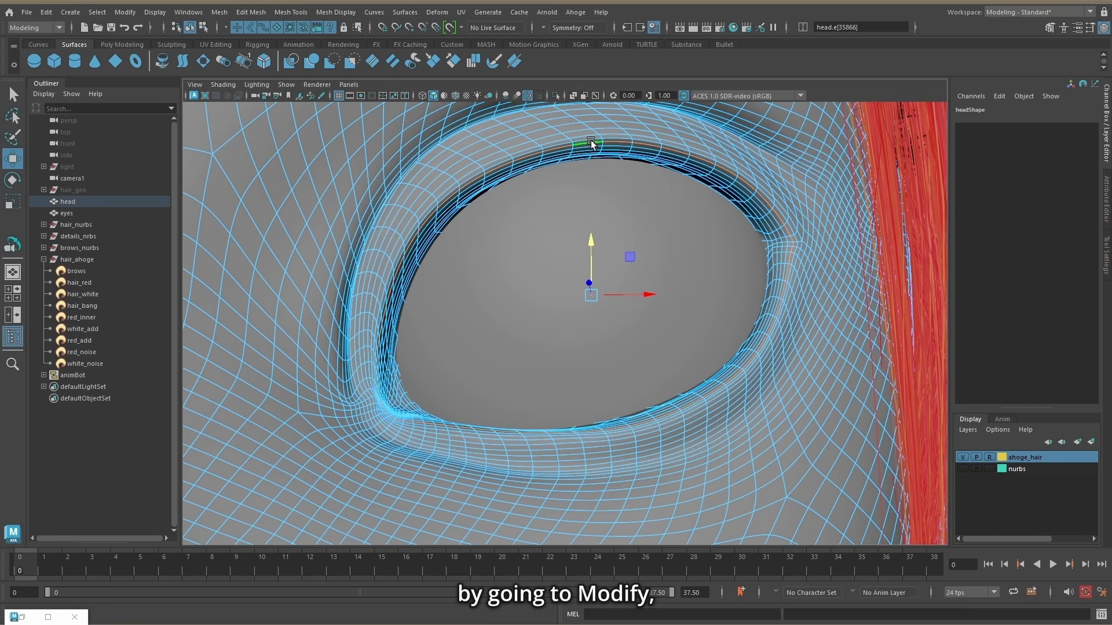
click(117, 12)
mouse_move(179, 316)
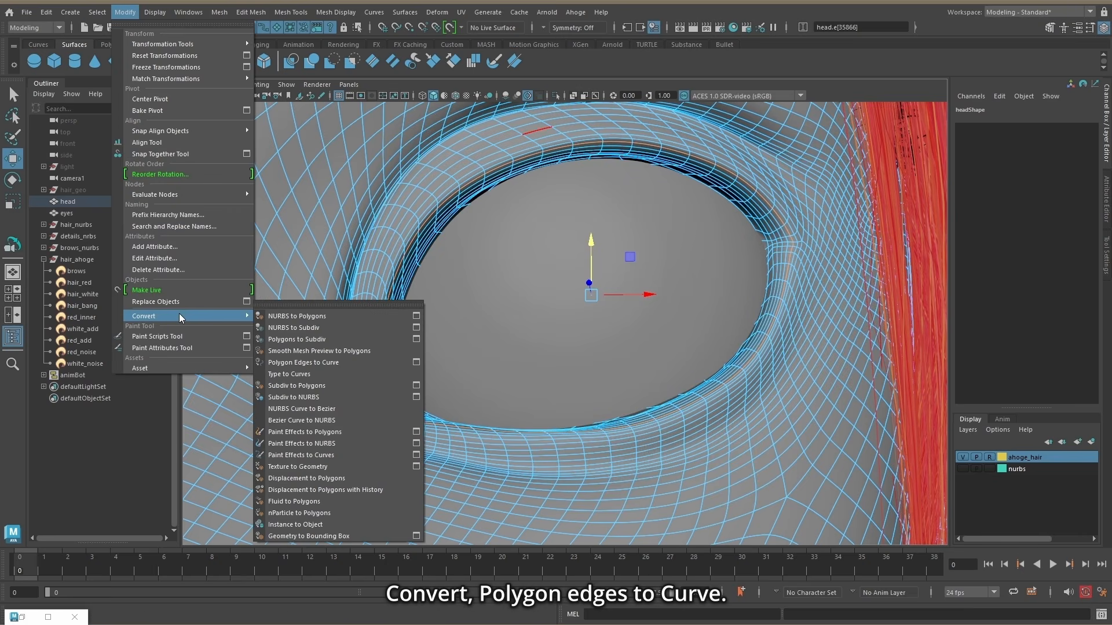
click(328, 362)
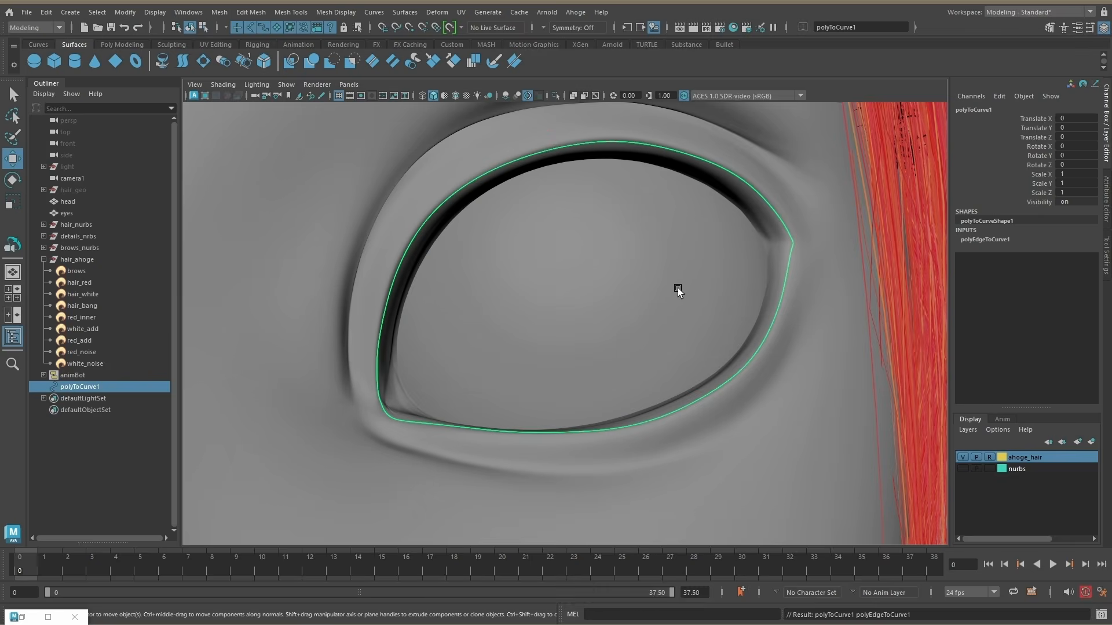
Step: Isolate the eye curves and delete CVs to leave separate upper and lower eyelid curves
scroll(678, 287, down, 5)
click(555, 96)
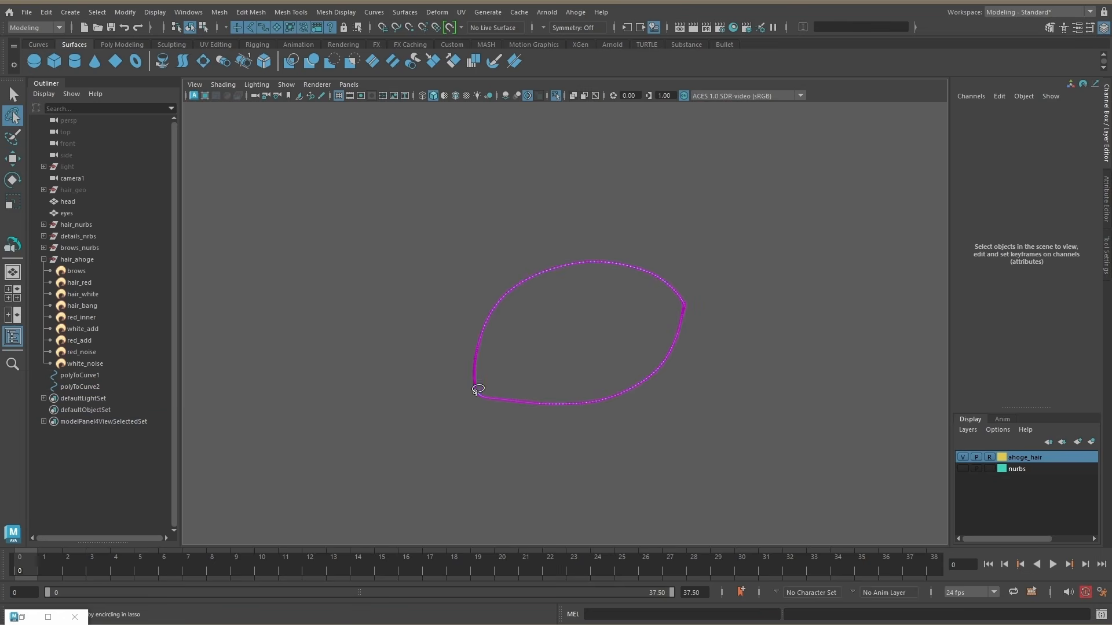
drag(637, 313, 603, 514)
key(Delete)
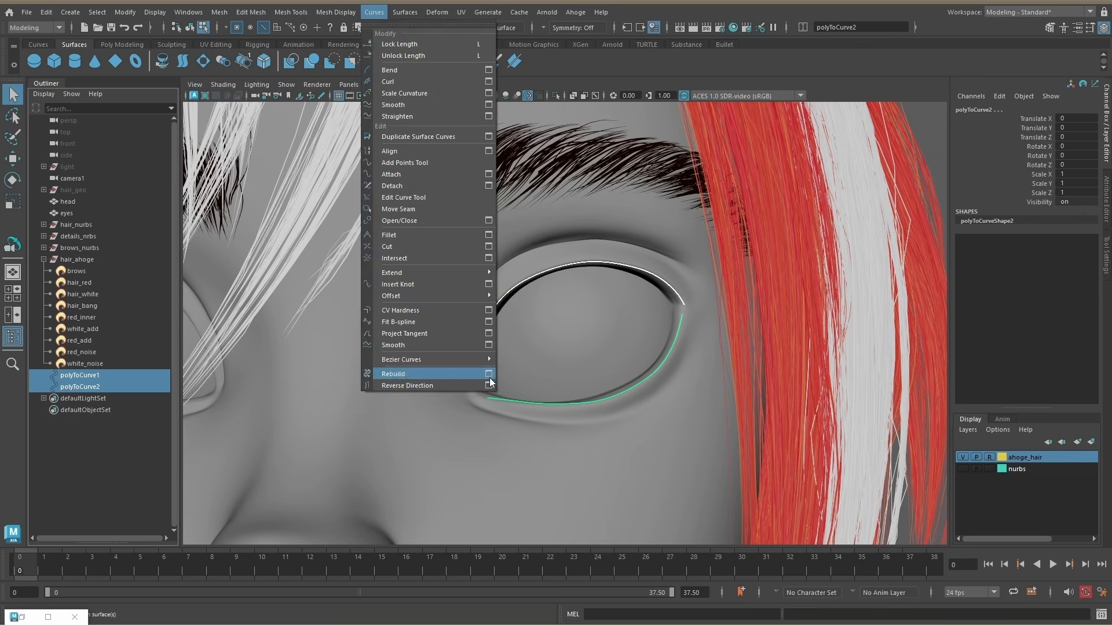
Step: Rebuild the upper and lower eyelid curves as uniform cubic curves with 7 spans
click(492, 367)
click(203, 28)
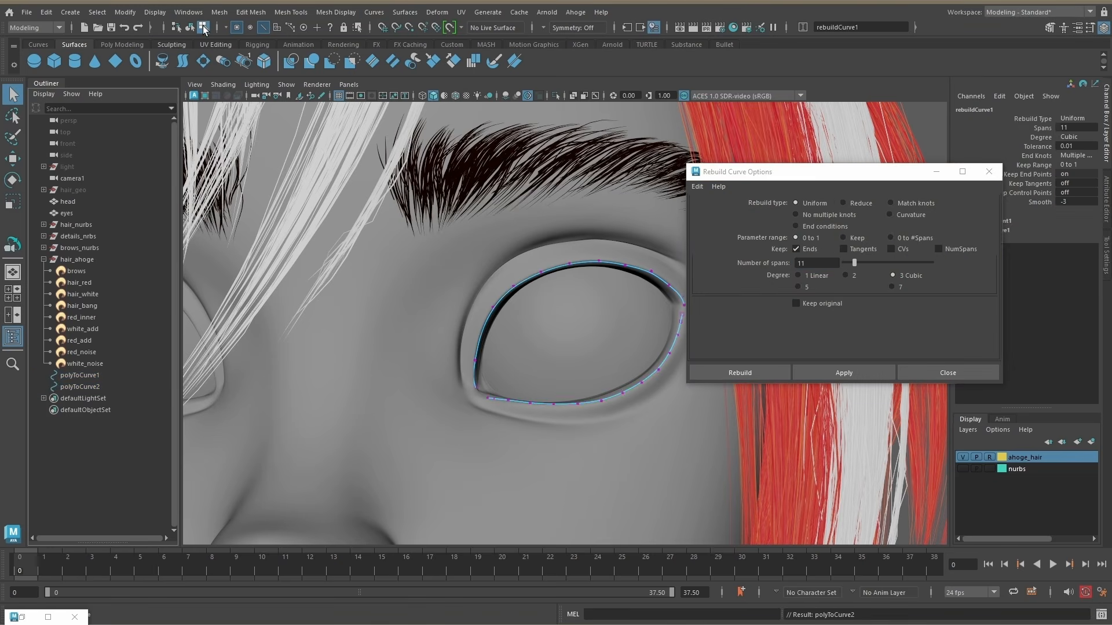
double_click(811, 264)
text(7)
click(844, 373)
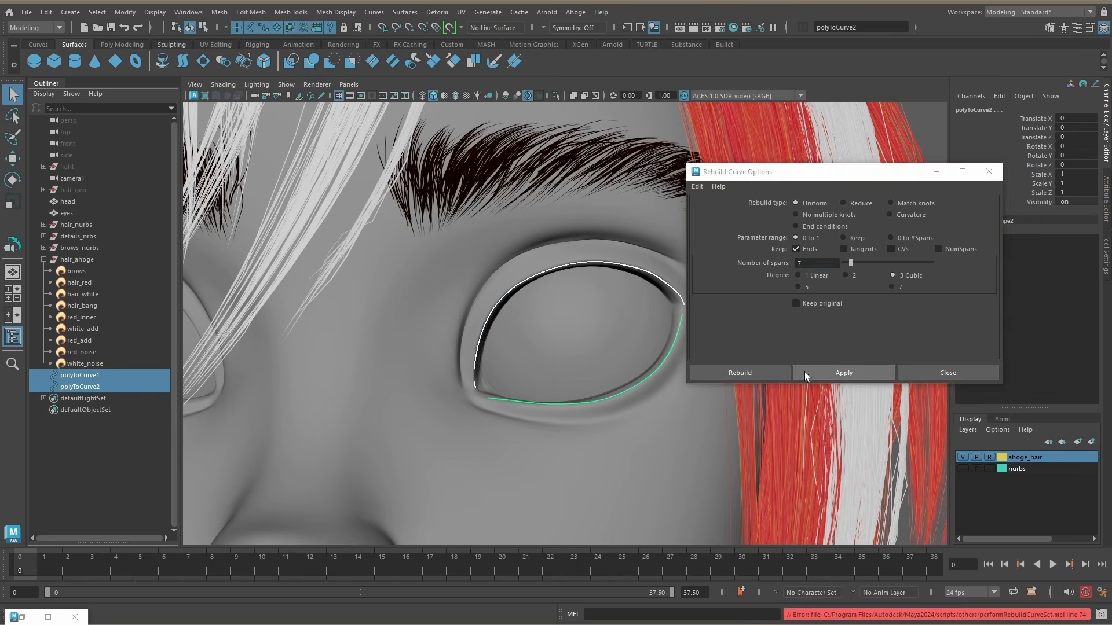
click(948, 372)
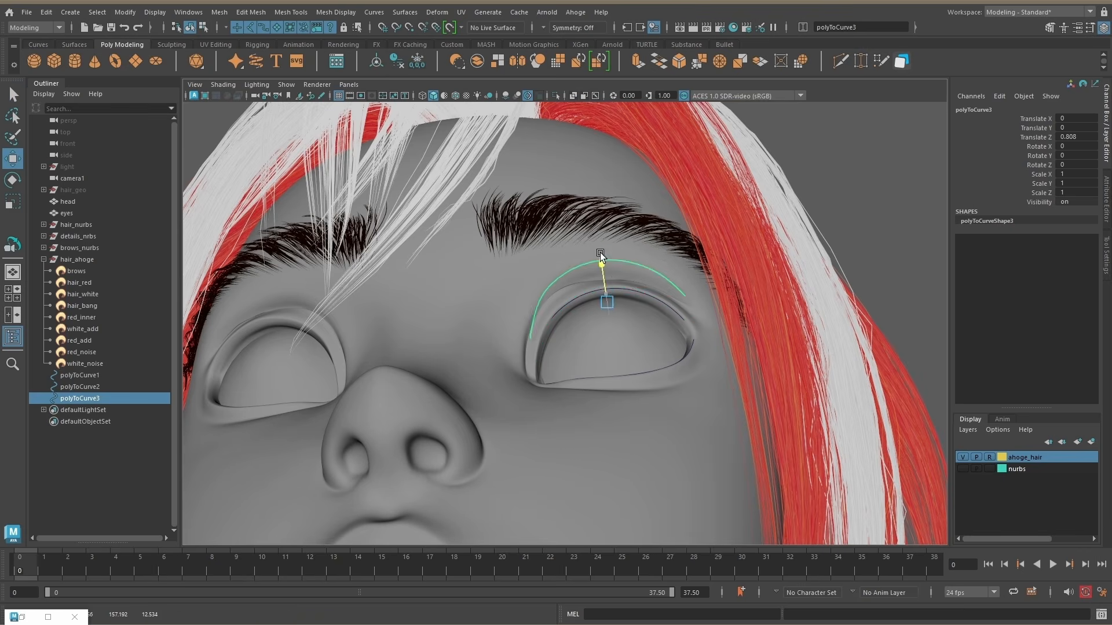
Step: Position and shape copies of the upper eyelid curve outward from the lid to form the eyelash profile
alt+drag(600, 253, 610, 392)
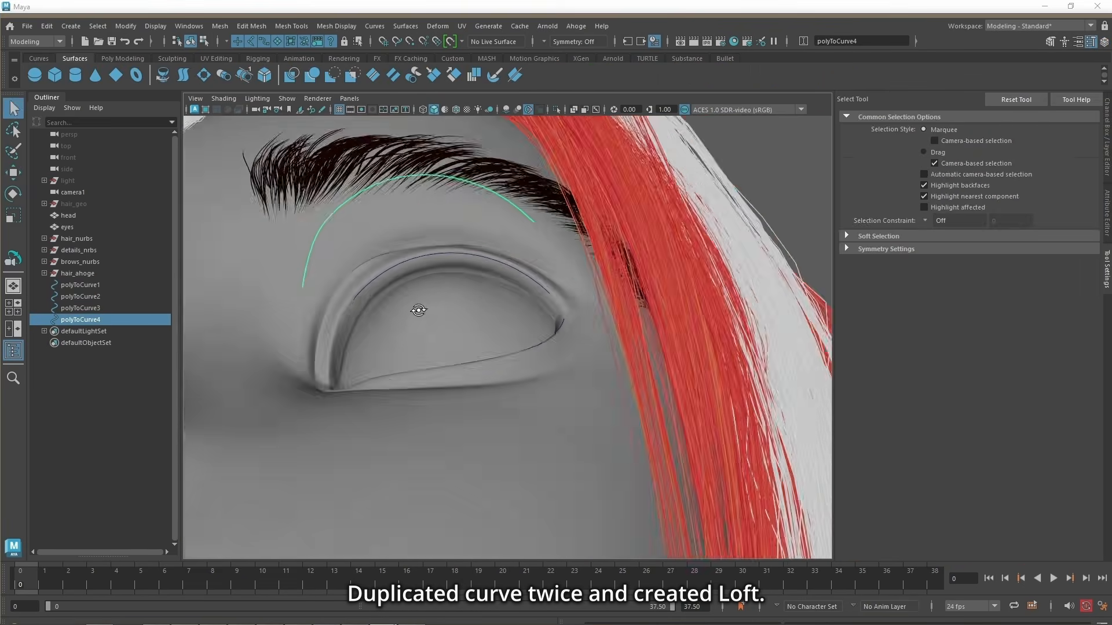
key(w)
alt+drag(419, 310, 290, 333)
shift+click(116, 298)
key(ctrl+1)
click(440, 325)
drag(434, 325, 445, 334)
alt+drag(445, 334, 505, 174)
key(ctrl+1)
Step: Loft a NURBS surface through the three upper eyelid curves
key(q)
click(455, 250)
shift+click(456, 215)
shift+click(461, 173)
click(405, 27)
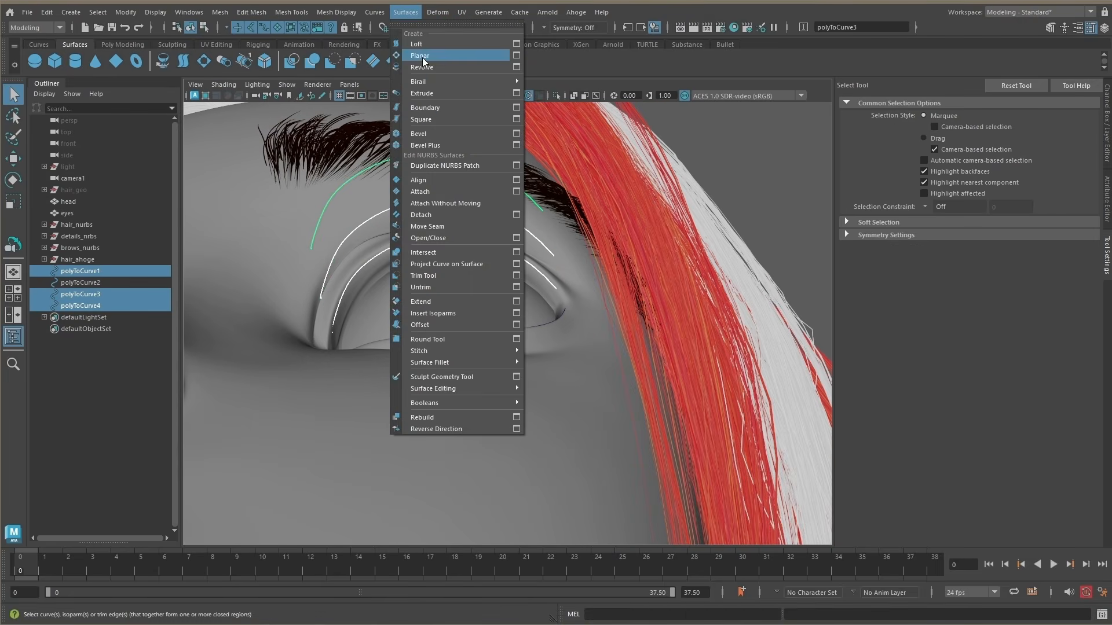
click(421, 43)
alt+drag(461, 243, 509, 280)
Step: Create an Ahoge hair on the lofted eyelash surface and show its attributes
scroll(510, 281, up, 3)
click(575, 26)
click(584, 36)
click(1107, 200)
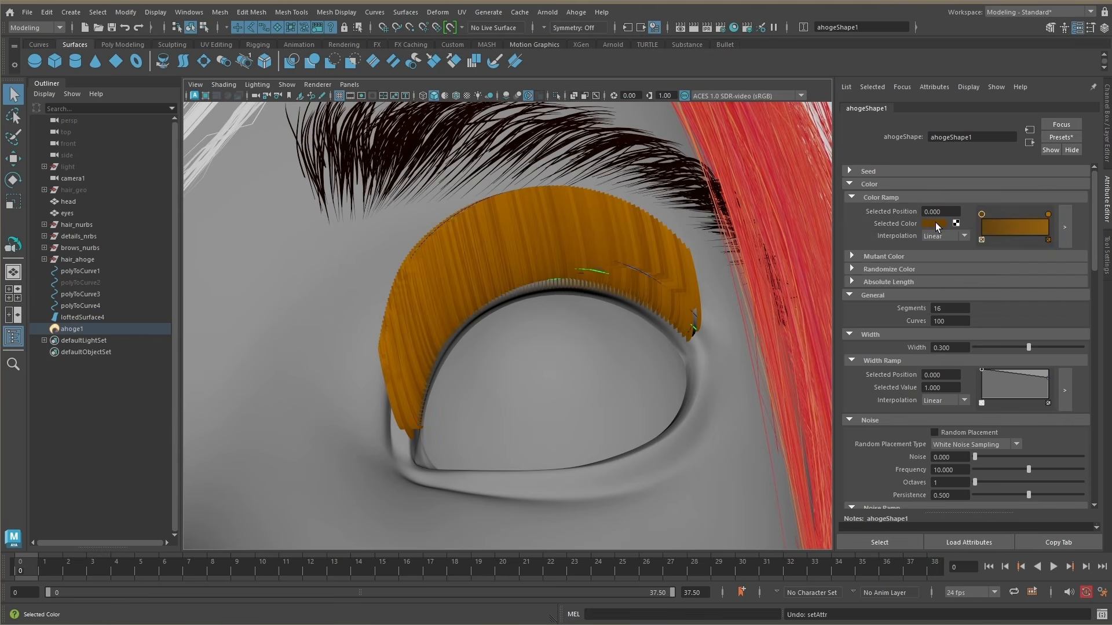
Step: Set both ends of the eyelash hair's Color Ramp to black
click(934, 226)
drag(901, 280, 897, 282)
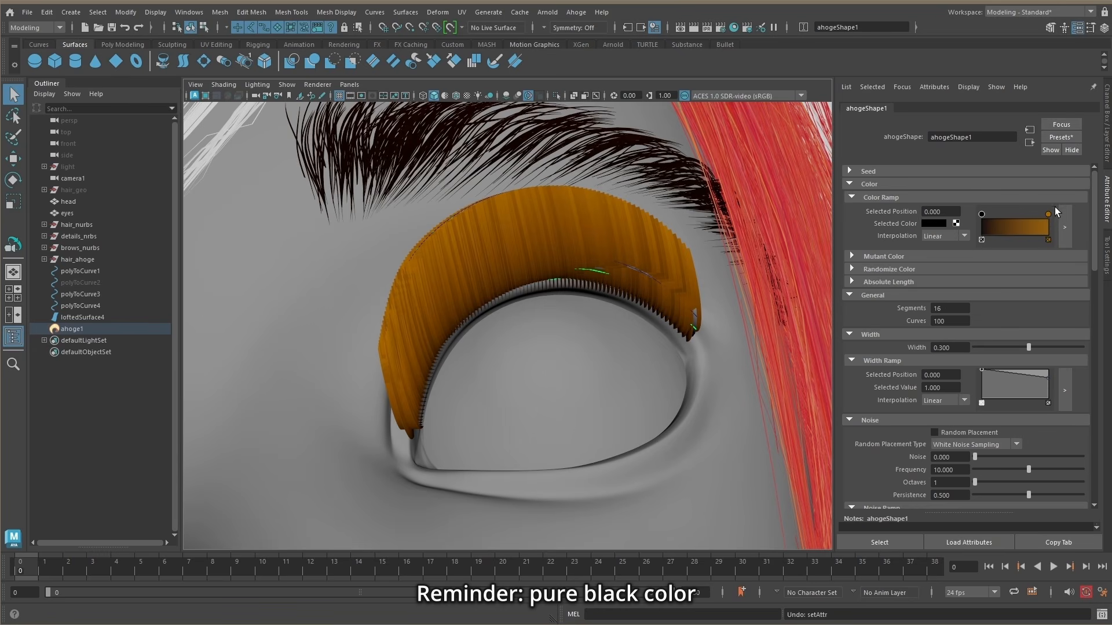
click(1047, 215)
click(934, 226)
click(880, 283)
Step: Set the eyelash hair's Width to 0.029 and shape the Width Ramp to taper sharply at the tips
drag(1029, 348, 980, 352)
click(1064, 391)
drag(926, 412, 895, 394)
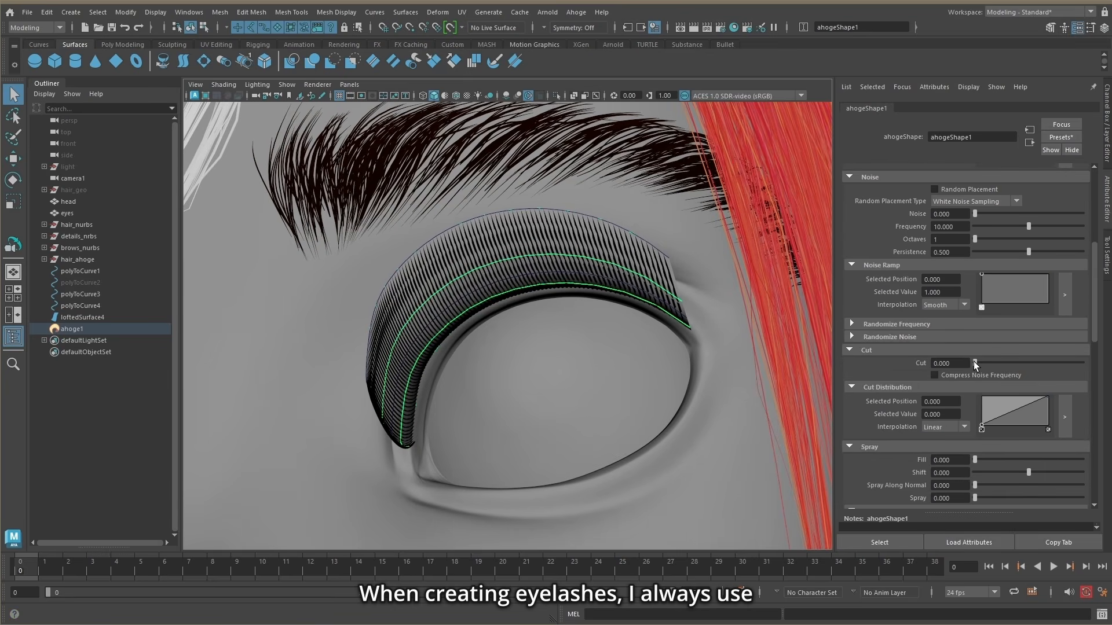
Step: Set the eyelash hair's Cut to 0.245, hide the lofted eyelash surface, and reselect the hair
drag(975, 364, 1000, 365)
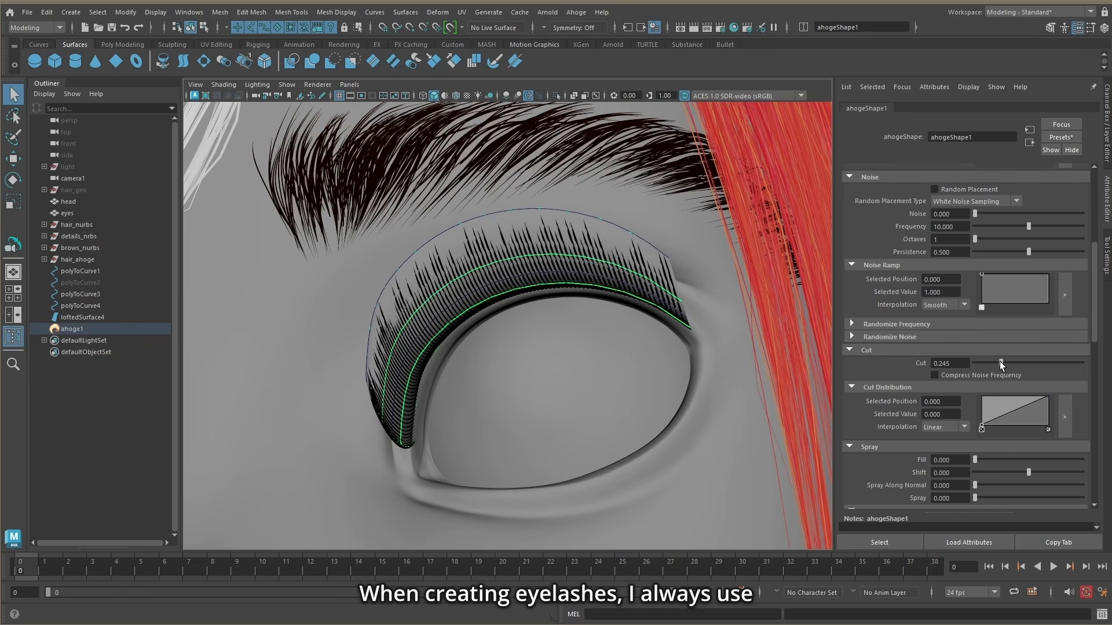
alt+drag(637, 348, 655, 341)
click(87, 318)
key(ctrl+h)
click(75, 329)
Step: Set the eyelash hair's Multistrand to 2, Multistrand Percent to 0.549, and the Multistrand Spray Ramp's end value to 0.120
scroll(971, 387, down, 5)
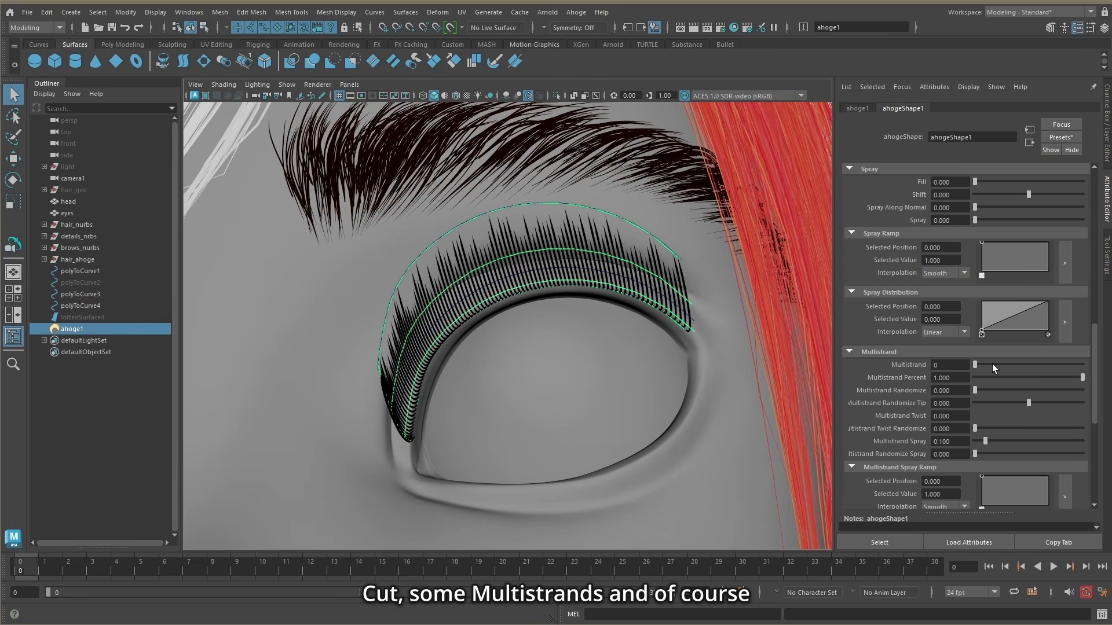
scroll(997, 392, down, 3)
mouse_move(982, 373)
mouse_down()
mouse_move(982, 404)
mouse_move(1057, 403)
mouse_up()
click(999, 389)
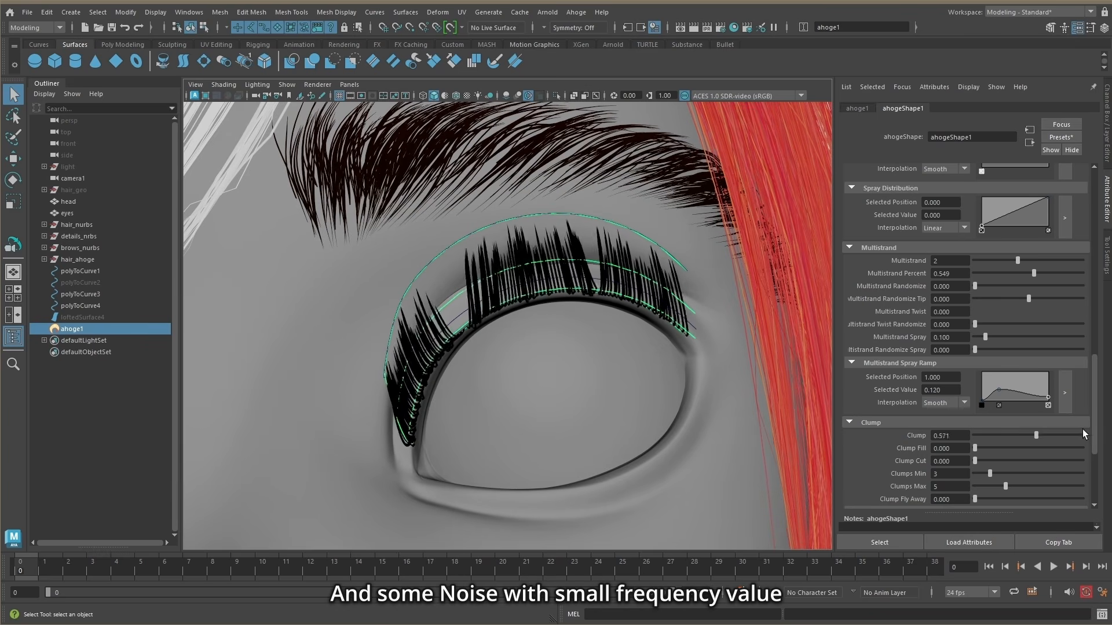
Step: Set the eyelash hair's Clump to 1.000, Clumps Min and Max to 24, and Clump Fly Away to 0.201
drag(984, 475, 1078, 488)
scroll(1054, 503, down, 2)
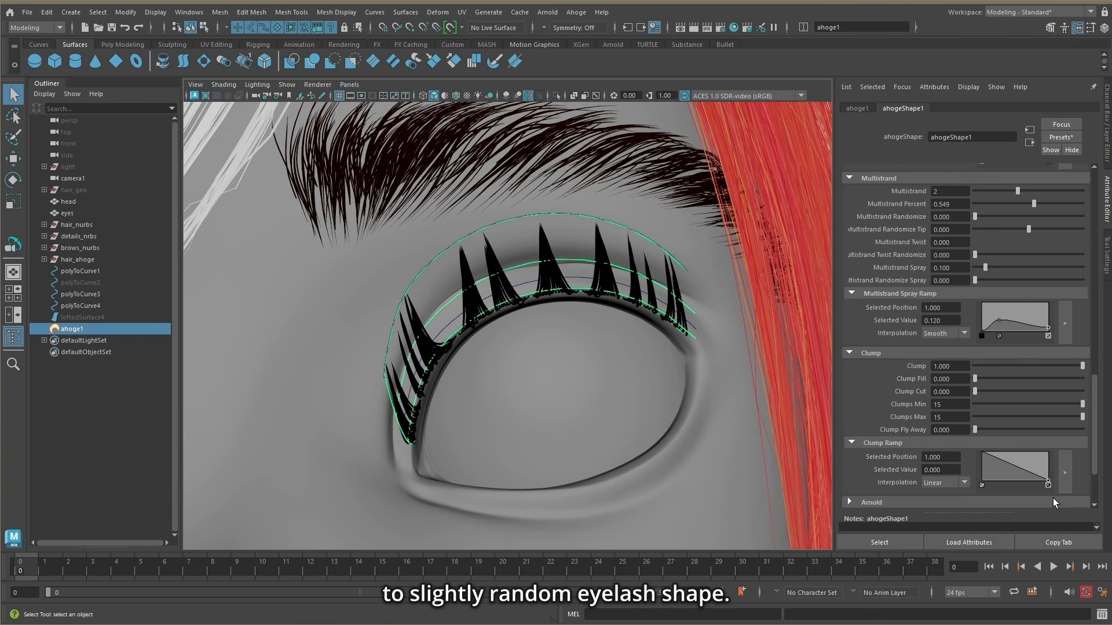
ctrl+drag(948, 405, 959, 406)
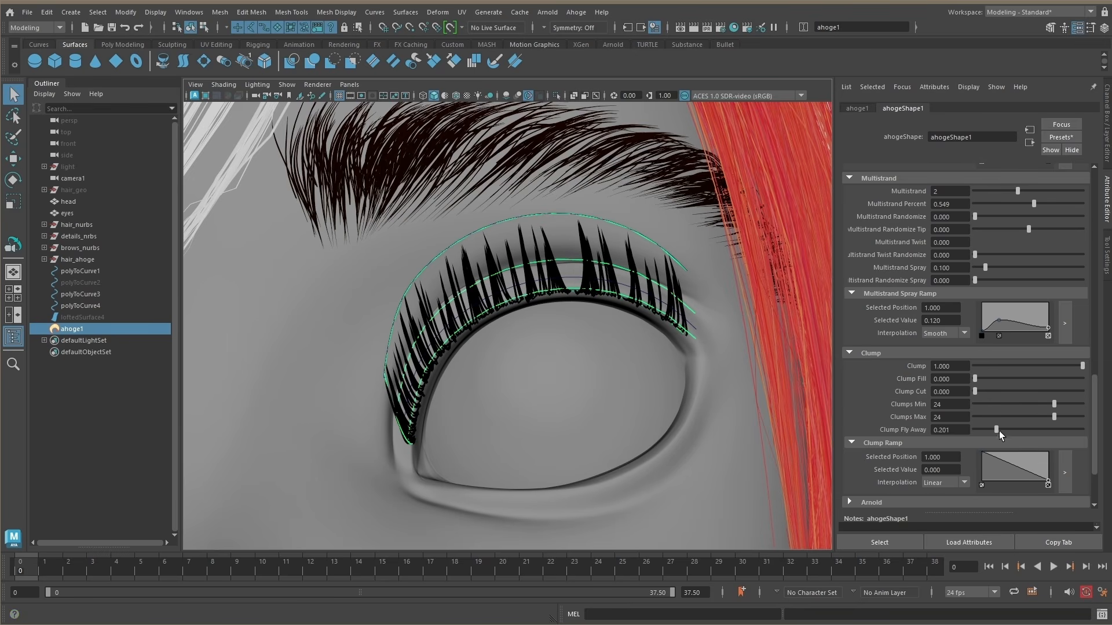
Step: Show the control vertices of the eyelash guide curves polyToCurve1, polyToCurve3 and polyToCurve4, and select those at the inner eye corner
scroll(1026, 433, up, 8)
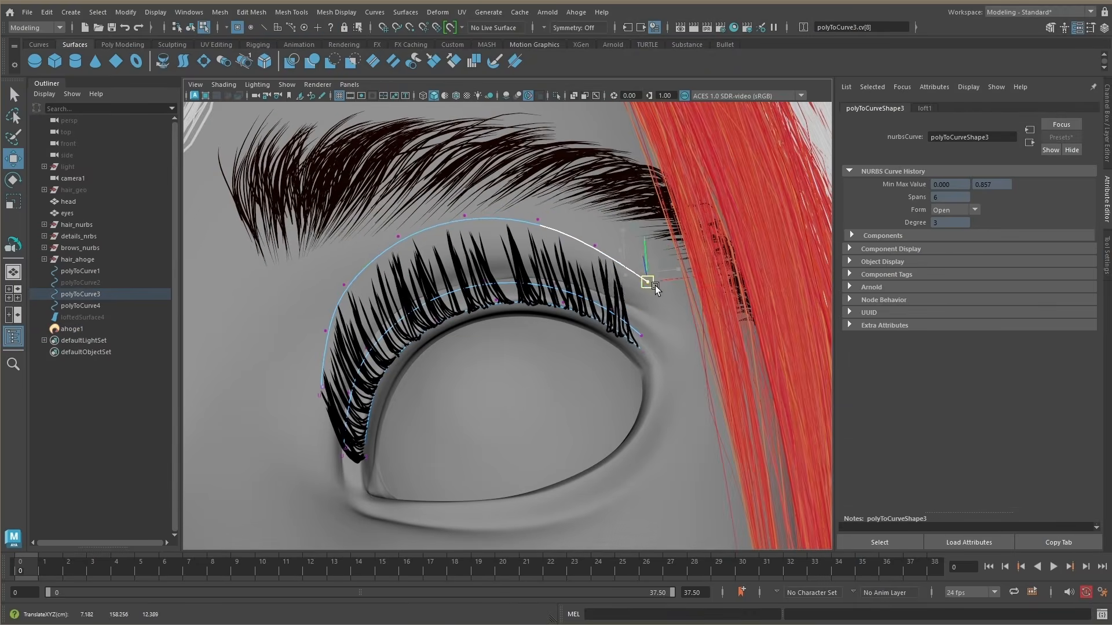
alt+drag(655, 288, 681, 268)
click(655, 328)
click(651, 299)
drag(682, 268, 456, 318)
click(659, 295)
drag(400, 336, 498, 296)
key(r)
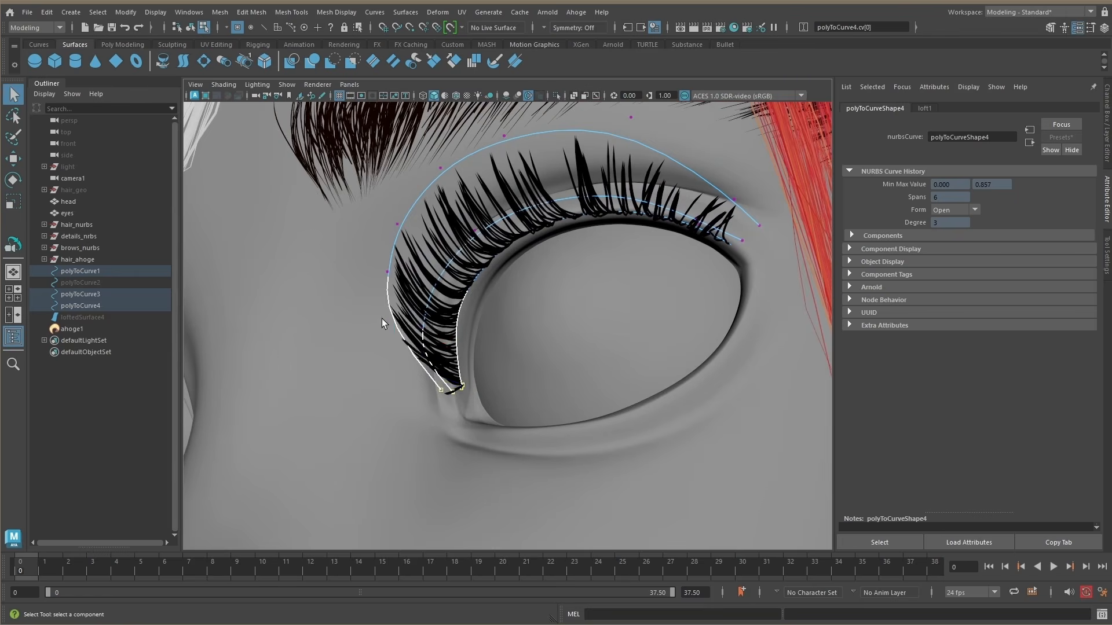
Step: Move and scale the guide curves' control vertices near the inner eye corner to reshape the lashes there
click(423, 358)
key(w)
alt+drag(423, 359, 524, 388)
alt+drag(524, 388, 542, 293)
click(429, 378)
drag(541, 292, 525, 348)
key(r)
mouse_move(524, 341)
mouse_down()
mouse_move(614, 290)
mouse_move(537, 330)
mouse_up()
drag(537, 331, 510, 342)
key(w)
Step: Adjust the outermost guide curve's control vertices toward the outer eye corner and return to selecting whole curves
click(502, 248)
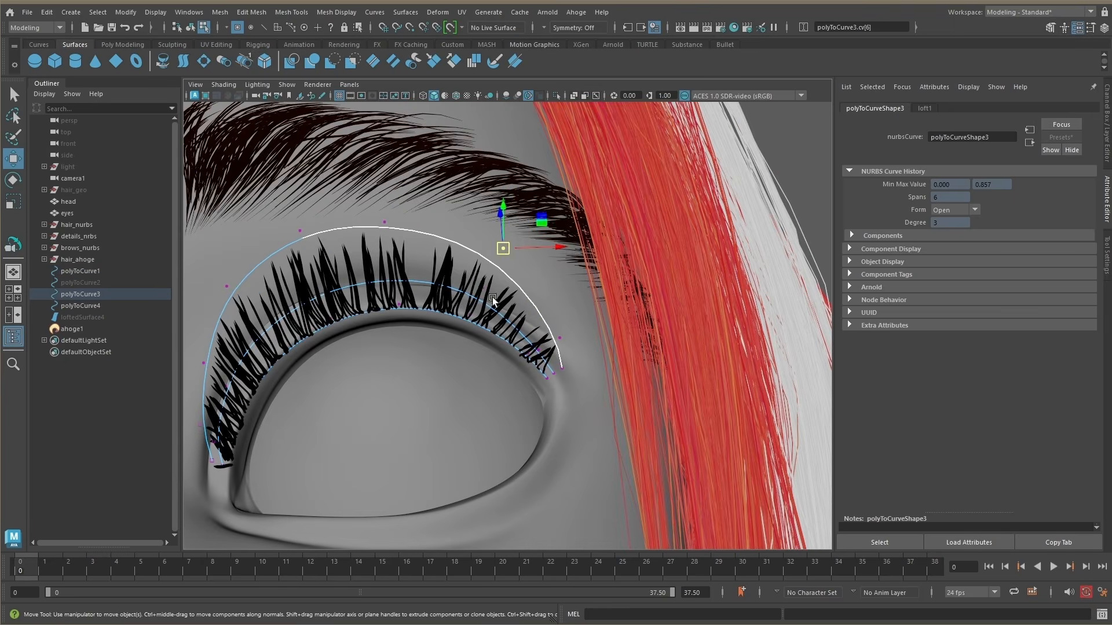
click(495, 289)
click(466, 318)
scroll(492, 313, down, 10)
click(187, 29)
key(f)
alt+drag(527, 261, 570, 284)
scroll(521, 301, down, 4)
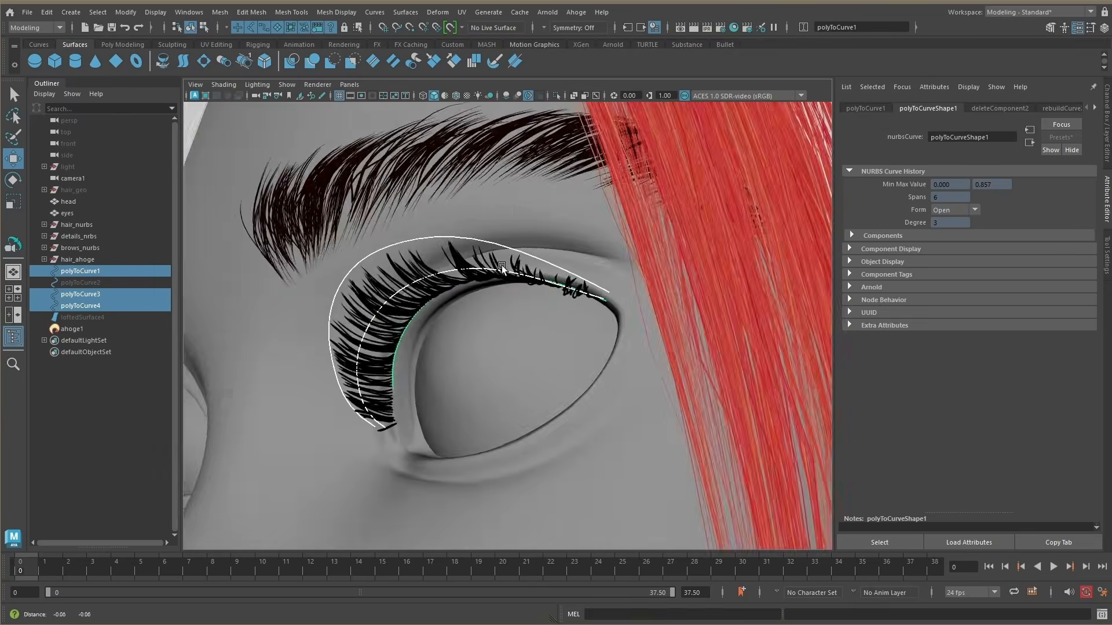
Step: Return to component editing and move another guide curve control vertex to refine the lash shape
click(204, 27)
scroll(463, 324, up, 6)
click(422, 365)
key(q)
key(w)
alt+drag(448, 365, 481, 417)
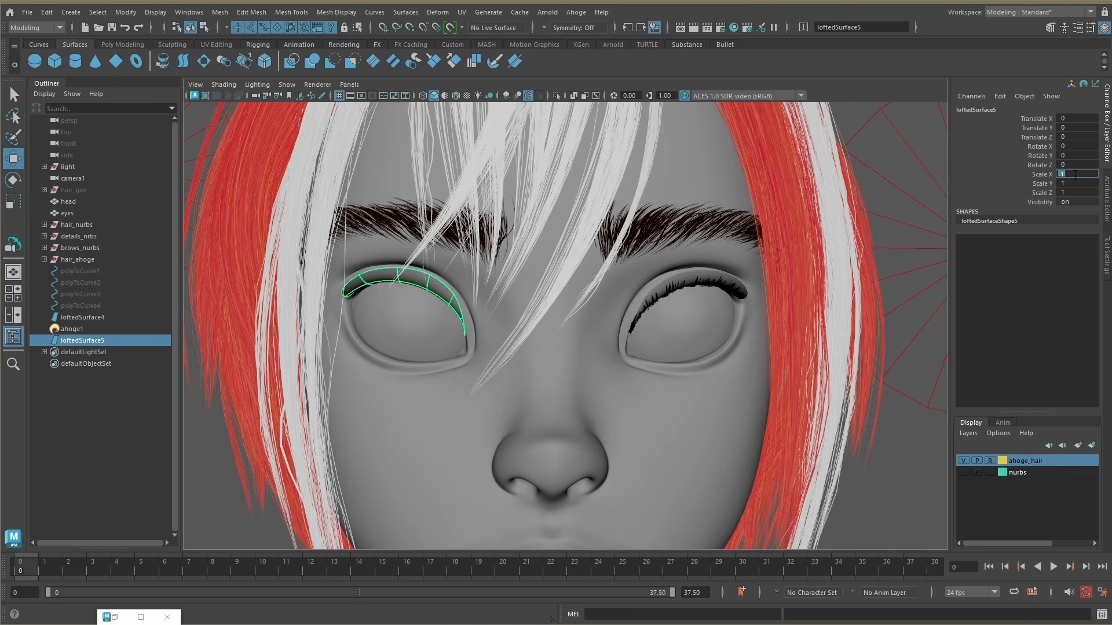
Step: Open the Arnold RenderView and compare the rendered hair with the plain geometry in Snapshot_04
click(576, 11)
click(591, 46)
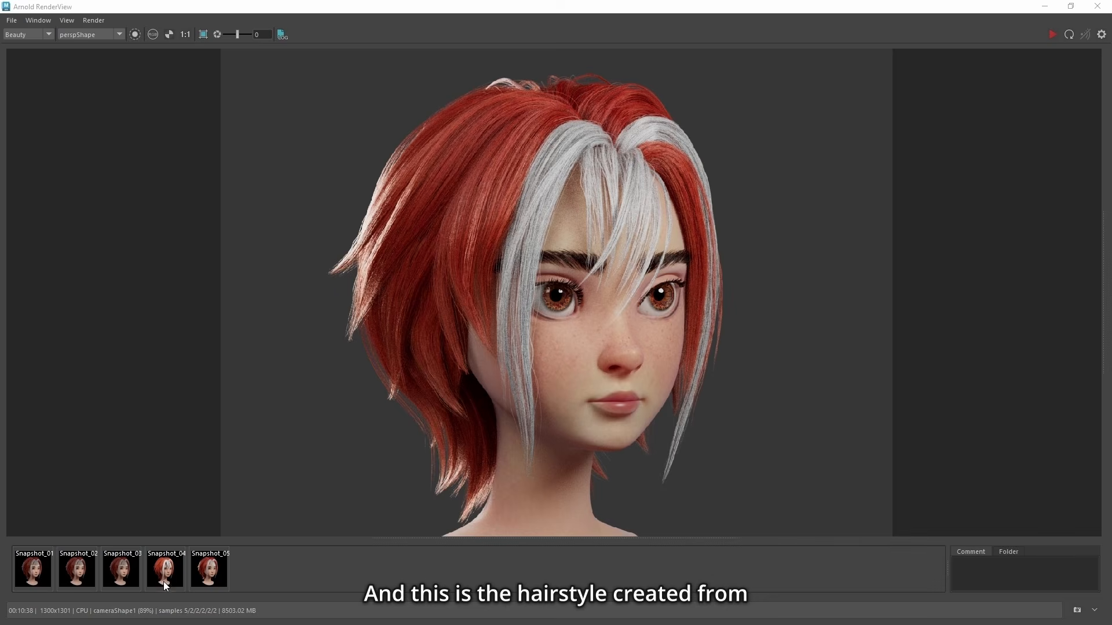
click(165, 586)
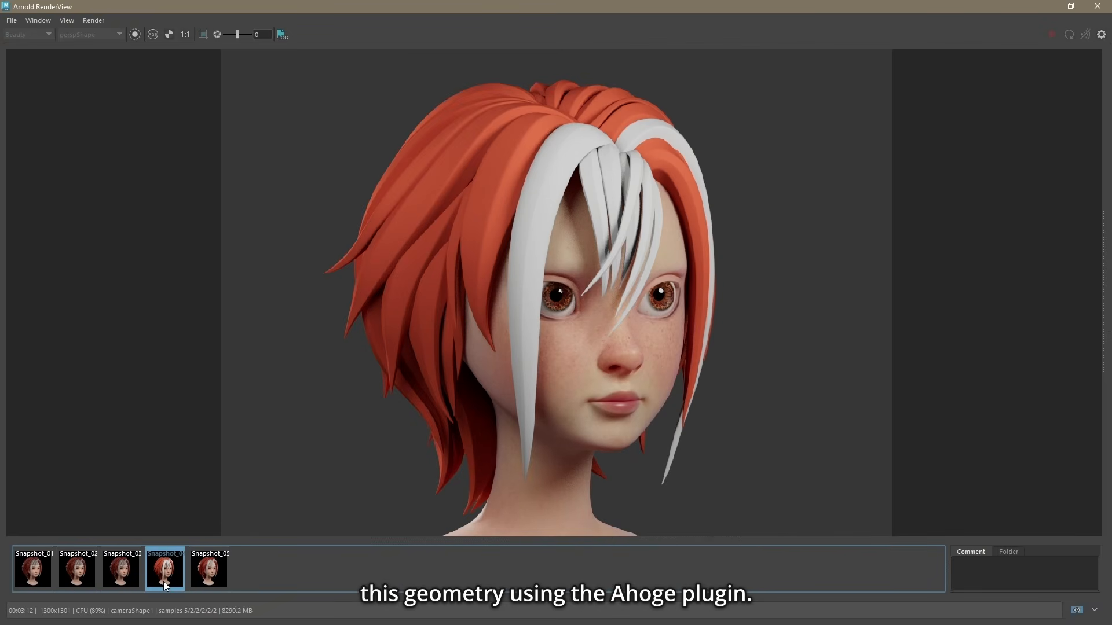
click(165, 586)
click(165, 586)
click(165, 586)
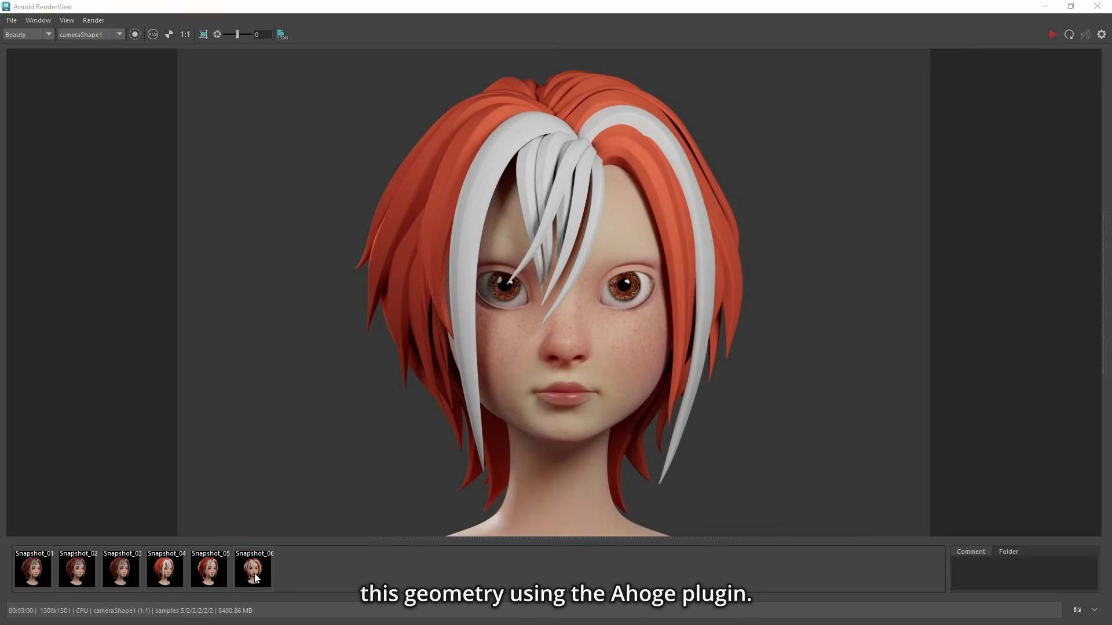
Step: Compare hair and source geometry in the front view using Snapshot_06 and in the back view using Snapshot_07
click(254, 572)
click(254, 573)
click(253, 572)
click(253, 572)
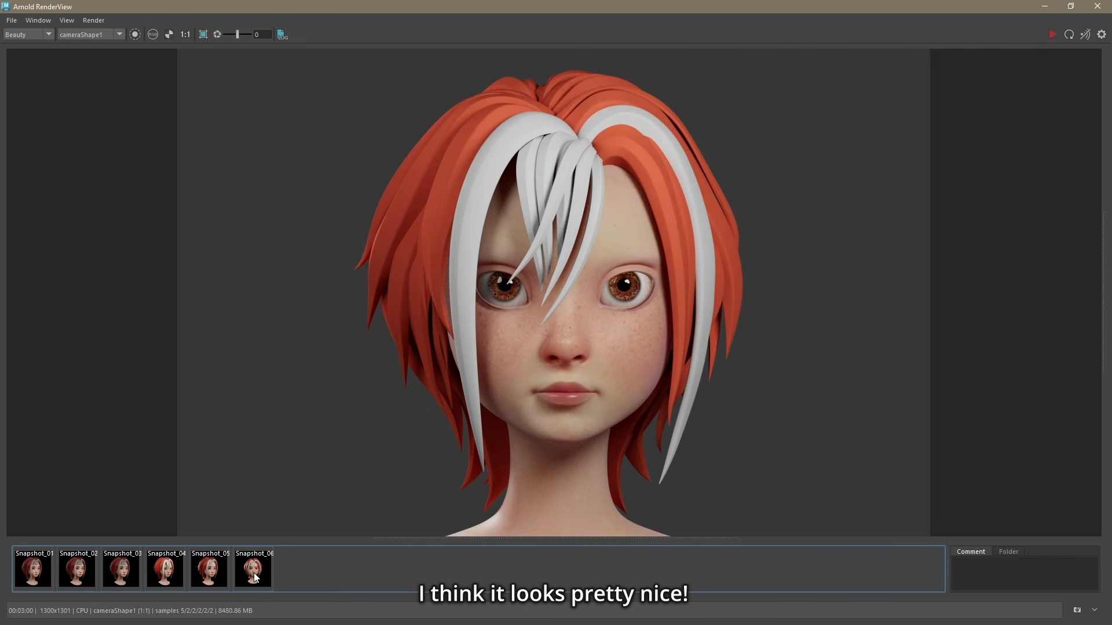
click(253, 572)
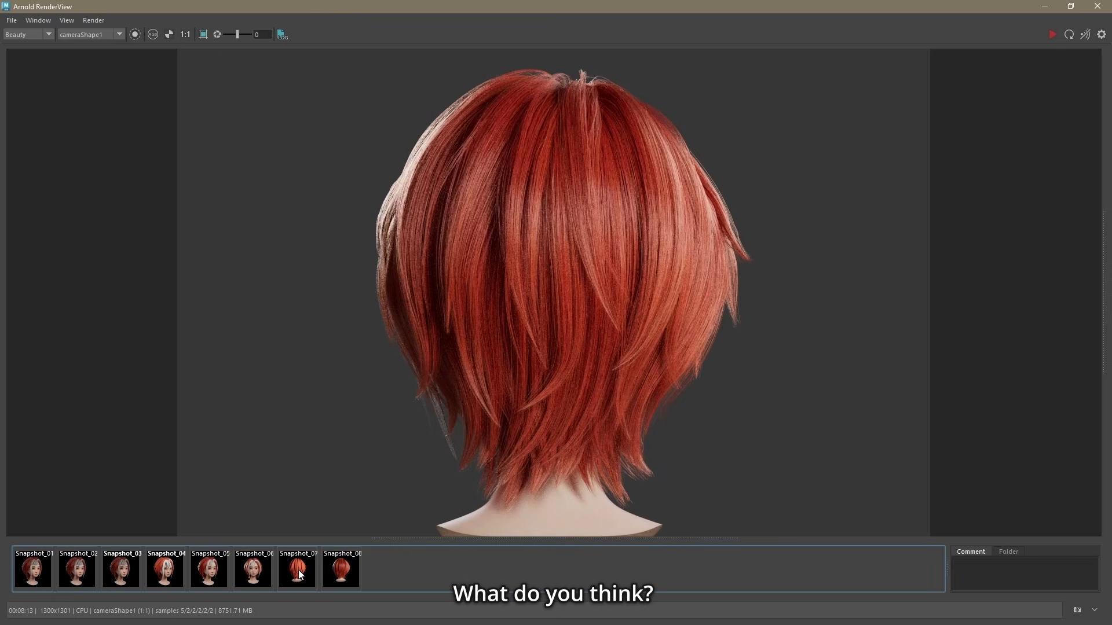
click(299, 574)
click(300, 574)
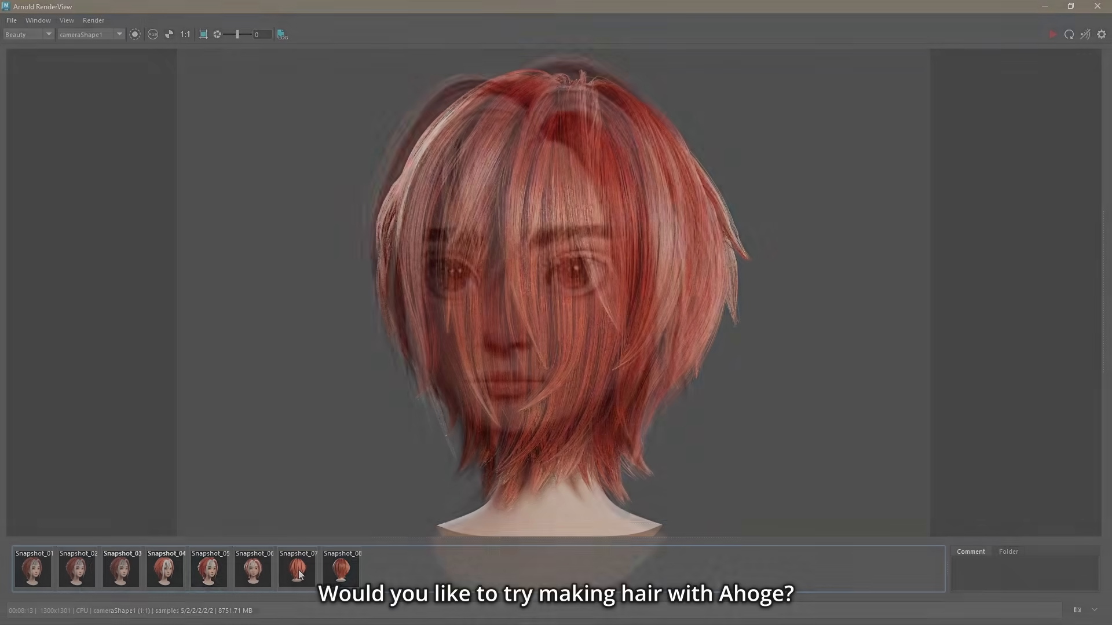